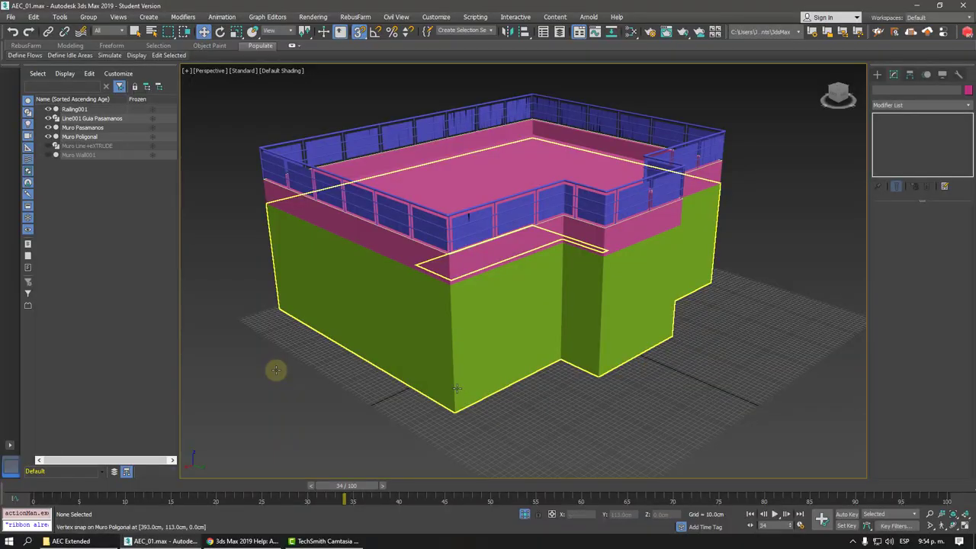
Select the railing and orbit down to look into the railing enclosure.
{"action": "left_click", "coordinate": [465, 223]}
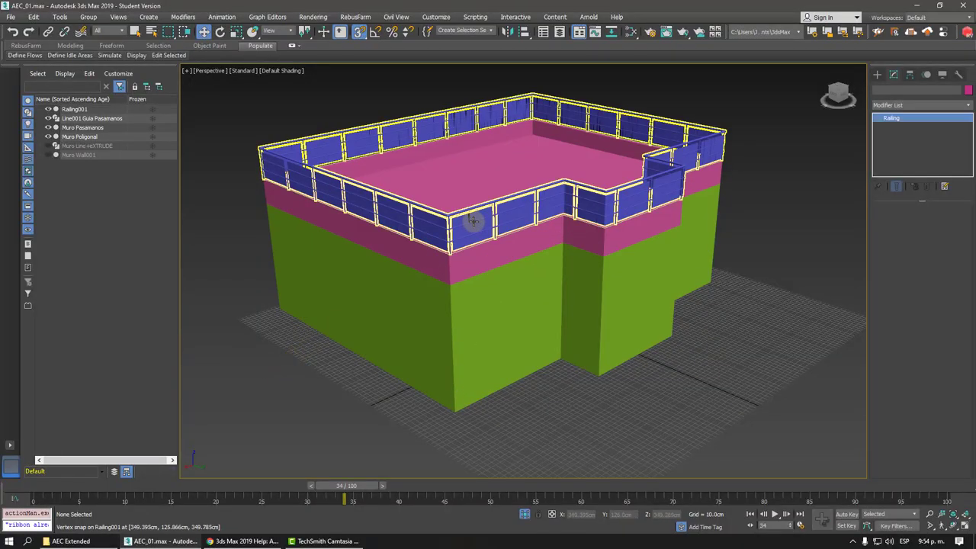
{"action": "scroll", "coordinate": [518, 276], "scroll_direction": "down", "scroll_amount": 4}
{"action": "middle_click_drag", "start_coordinate": [518, 277], "coordinate": [623, 214], "text": "alt"}
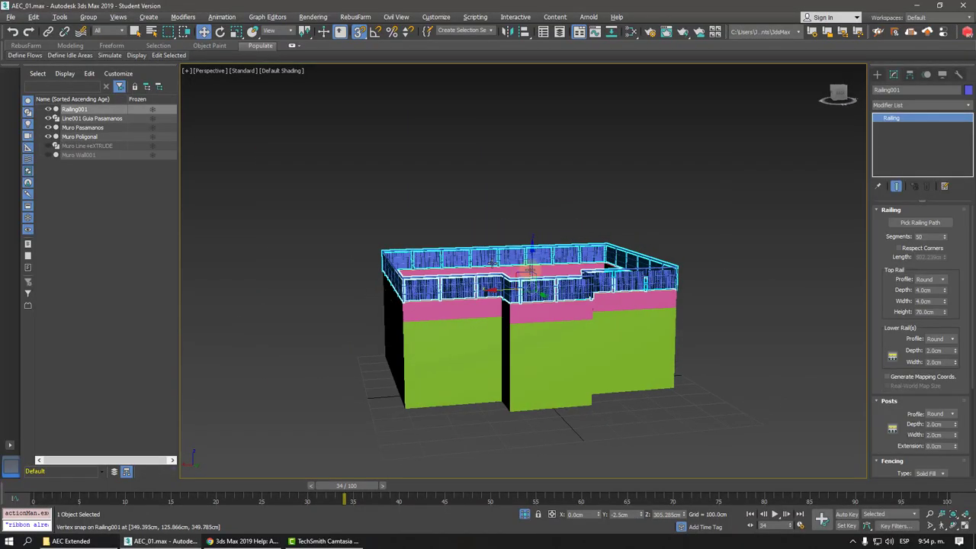
{"action": "scroll", "coordinate": [632, 218], "scroll_direction": "up", "scroll_amount": 1}
{"action": "scroll", "coordinate": [633, 218], "scroll_direction": "up", "scroll_amount": 4}
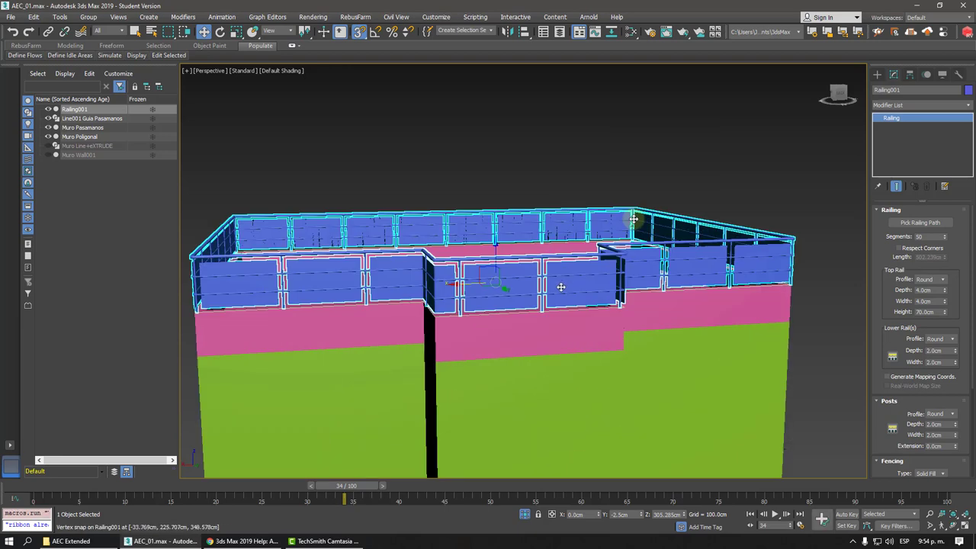
{"action": "middle_click_drag", "start_coordinate": [578, 281], "coordinate": [633, 219]}
{"action": "mouse_move", "coordinate": [478, 304]}
{"action": "middle_mouse_down", "text": "alt"}
{"action": "mouse_move", "coordinate": [523, 279]}
{"action": "mouse_move", "coordinate": [498, 291]}
{"action": "middle_mouse_up", "text": "alt"}
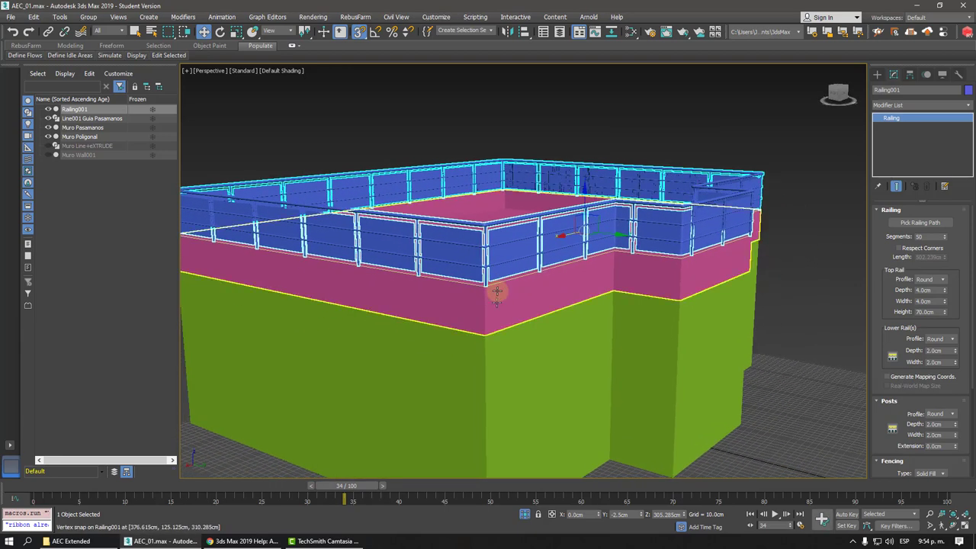
{"action": "scroll", "coordinate": [497, 291], "scroll_direction": "down", "scroll_amount": 1}
{"action": "scroll", "coordinate": [497, 291], "scroll_direction": "down", "scroll_amount": 2}
{"action": "scroll", "coordinate": [496, 291], "scroll_direction": "down", "scroll_amount": 1}
{"action": "middle_click_drag", "start_coordinate": [497, 290], "coordinate": [511, 312], "text": "alt"}
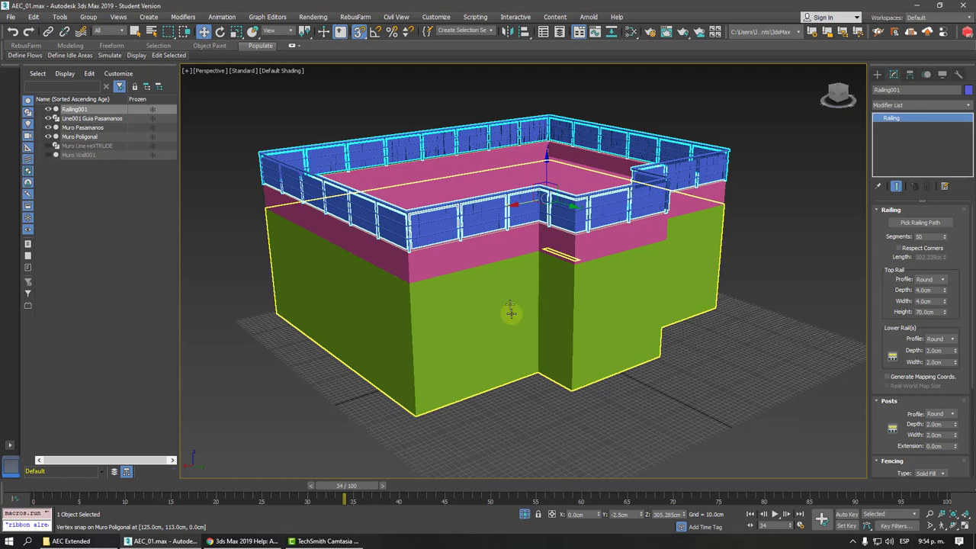
Inspect the railing notch, corner and roof, then select the green wall.
{"action": "mouse_move", "coordinate": [506, 355]}
{"action": "middle_mouse_down", "text": "alt"}
{"action": "mouse_move", "coordinate": [454, 333]}
{"action": "mouse_move", "coordinate": [457, 317]}
{"action": "middle_mouse_up", "text": "alt"}
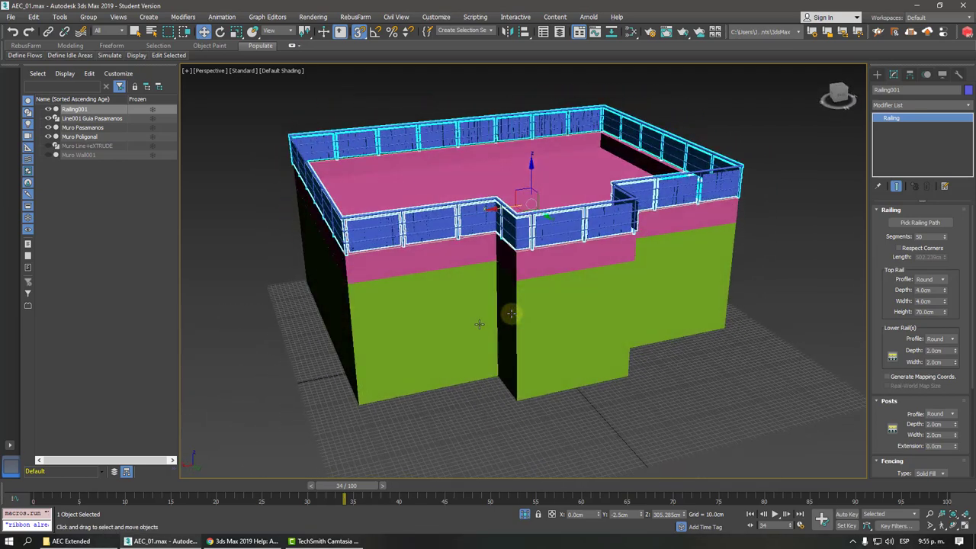
{"action": "scroll", "coordinate": [375, 213], "scroll_direction": "up", "scroll_amount": 3}
{"action": "middle_click_drag", "start_coordinate": [375, 214], "coordinate": [392, 225], "text": "alt"}
{"action": "scroll", "coordinate": [427, 261], "scroll_direction": "down", "scroll_amount": 2}
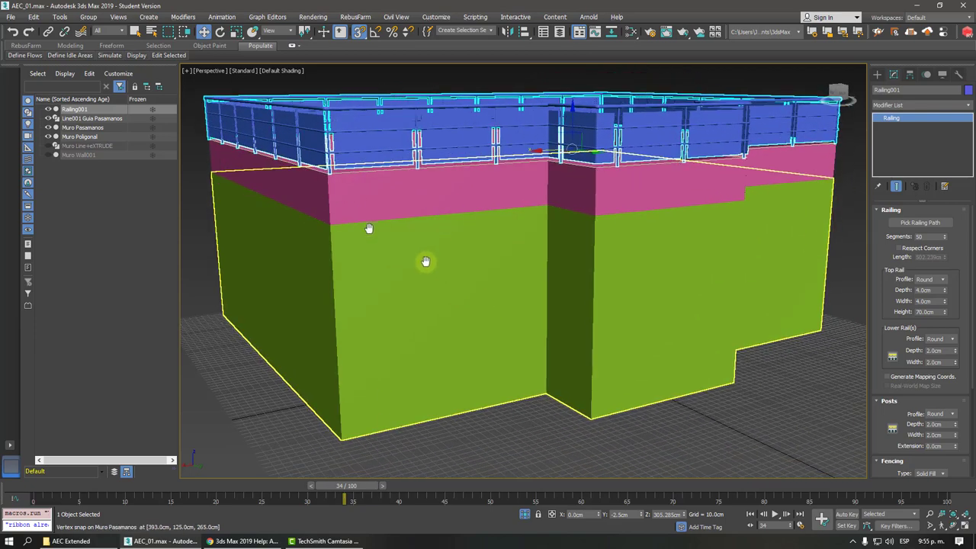
{"action": "scroll", "coordinate": [421, 258], "scroll_direction": "down", "scroll_amount": 2}
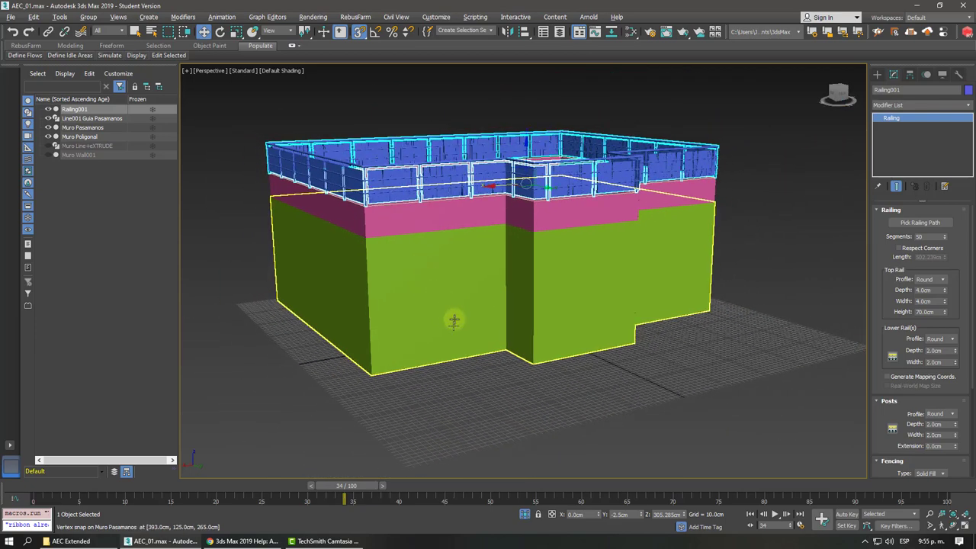
{"action": "middle_click_drag", "start_coordinate": [453, 320], "coordinate": [502, 401], "text": "alt"}
{"action": "left_click", "coordinate": [502, 406]}
{"action": "left_click", "coordinate": [494, 360]}
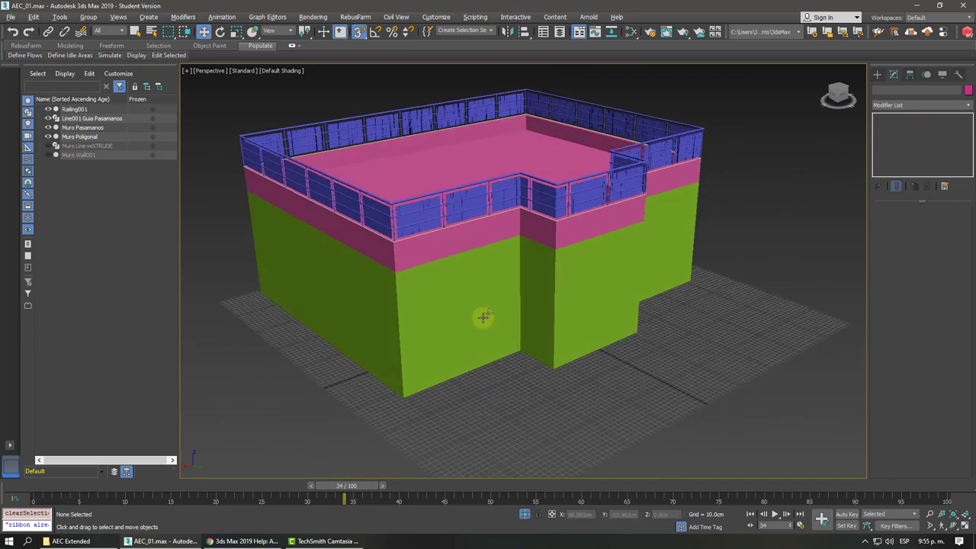
{"action": "middle_click_drag", "start_coordinate": [475, 316], "coordinate": [491, 345], "text": "alt"}
Isolate Muro Poligonal, then hide it and show Muro Wall001 in the Scene Explorer.
{"action": "left_click", "coordinate": [541, 311]}
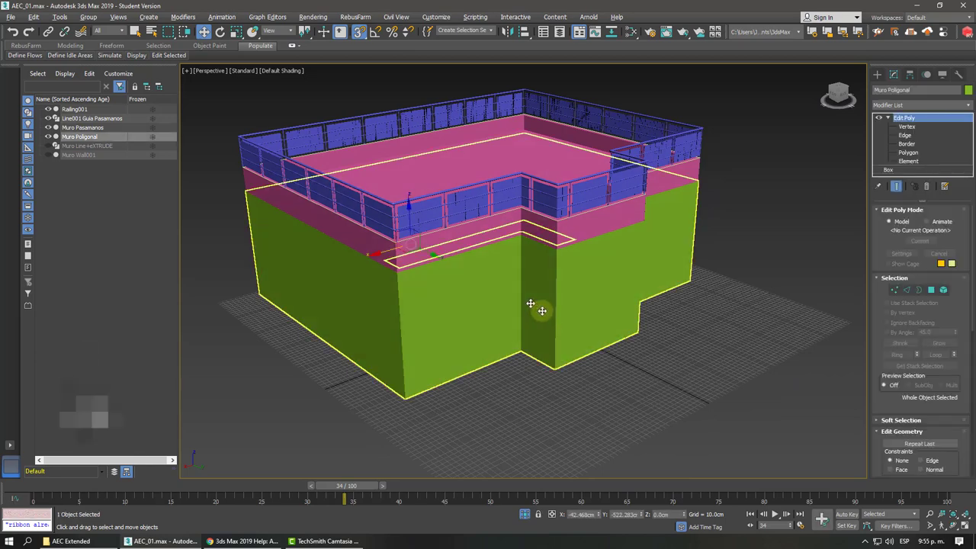
{"action": "key", "text": "alt+q"}
{"action": "mouse_move", "coordinate": [530, 305]}
{"action": "middle_mouse_down", "text": "alt"}
{"action": "mouse_move", "coordinate": [358, 282]}
{"action": "mouse_move", "coordinate": [551, 142]}
{"action": "middle_mouse_up", "text": "alt"}
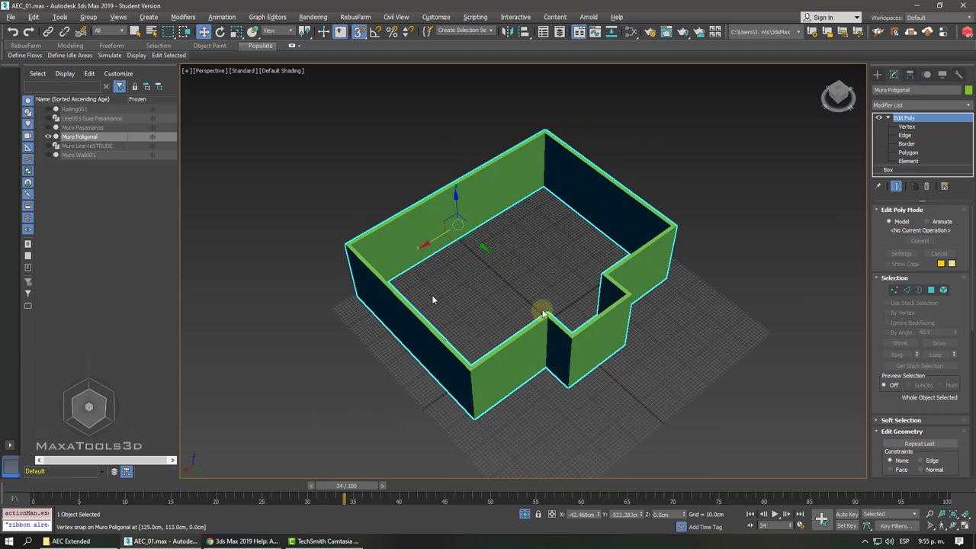
{"action": "middle_click_drag", "start_coordinate": [554, 259], "coordinate": [537, 227], "text": "alt"}
{"action": "left_click", "coordinate": [48, 136]}
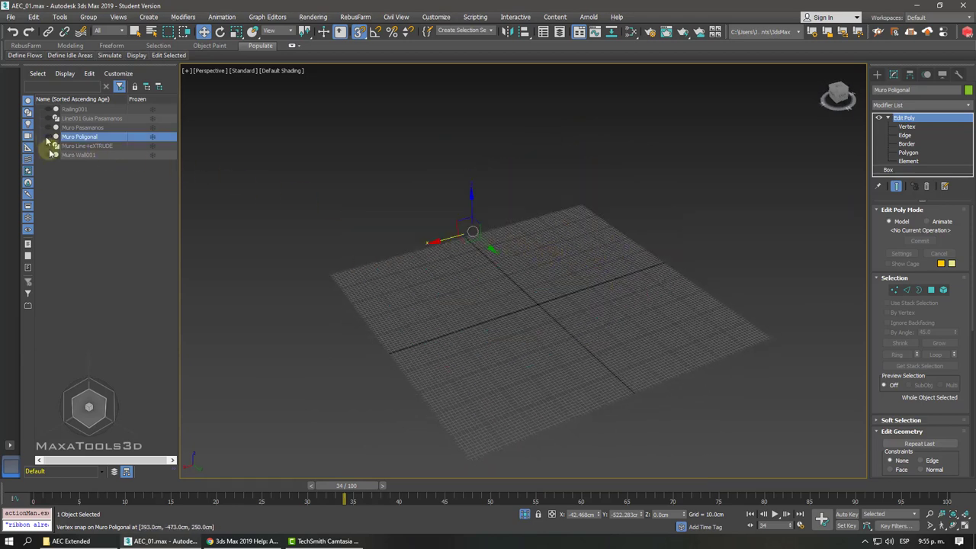
{"action": "left_click", "coordinate": [50, 156]}
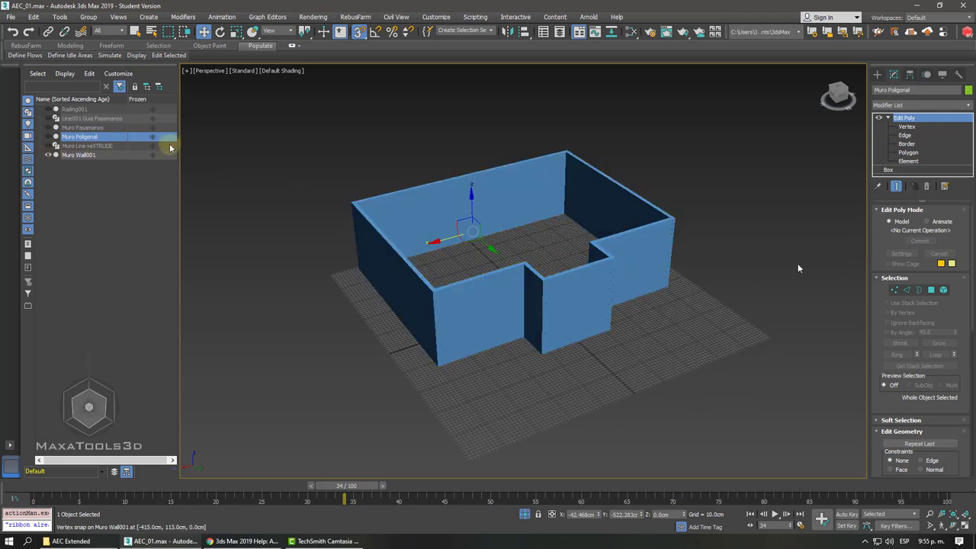
{"action": "left_click", "coordinate": [878, 75]}
Pick the AEC Extended geometry category and start the Wall tool.
{"action": "left_click", "coordinate": [879, 89]}
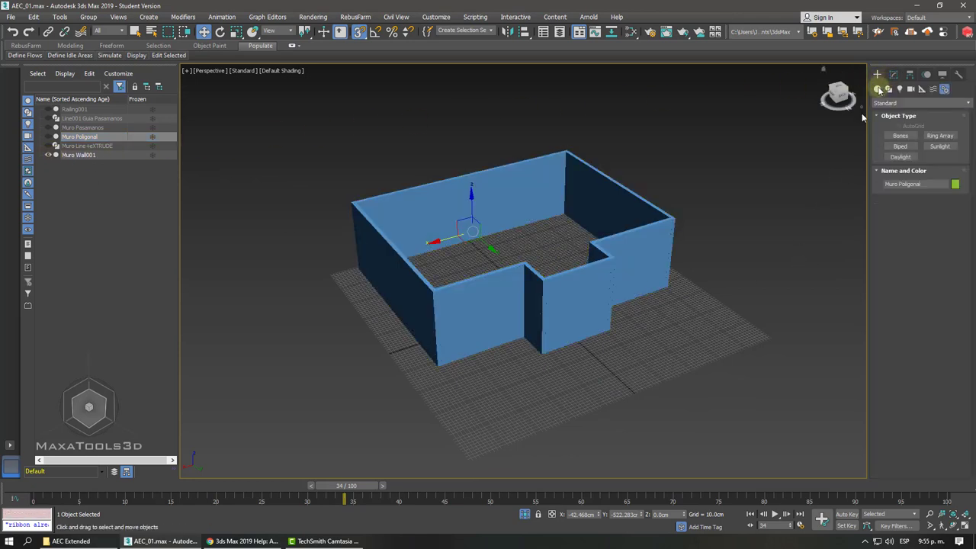
{"action": "left_click", "coordinate": [891, 103]}
{"action": "left_click", "coordinate": [891, 103]}
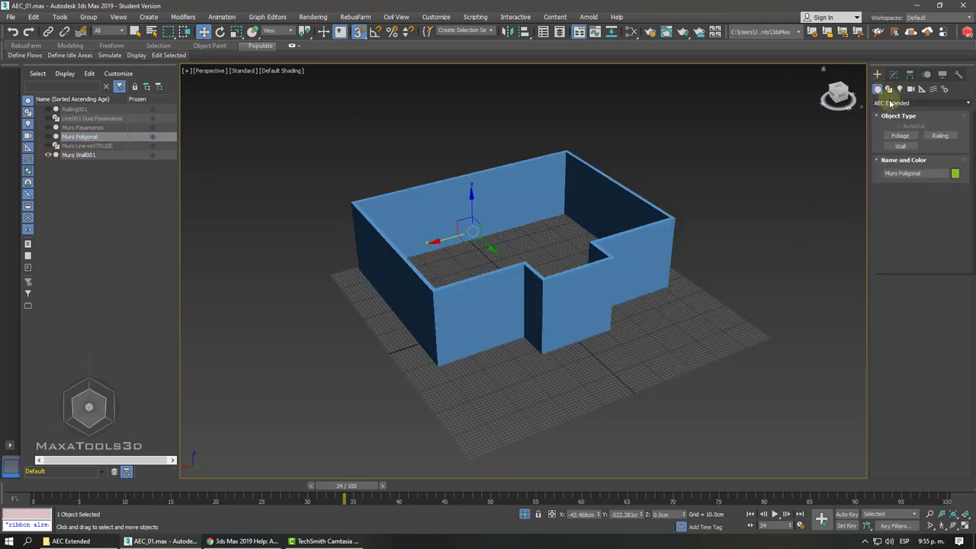
{"action": "left_click", "coordinate": [891, 103]}
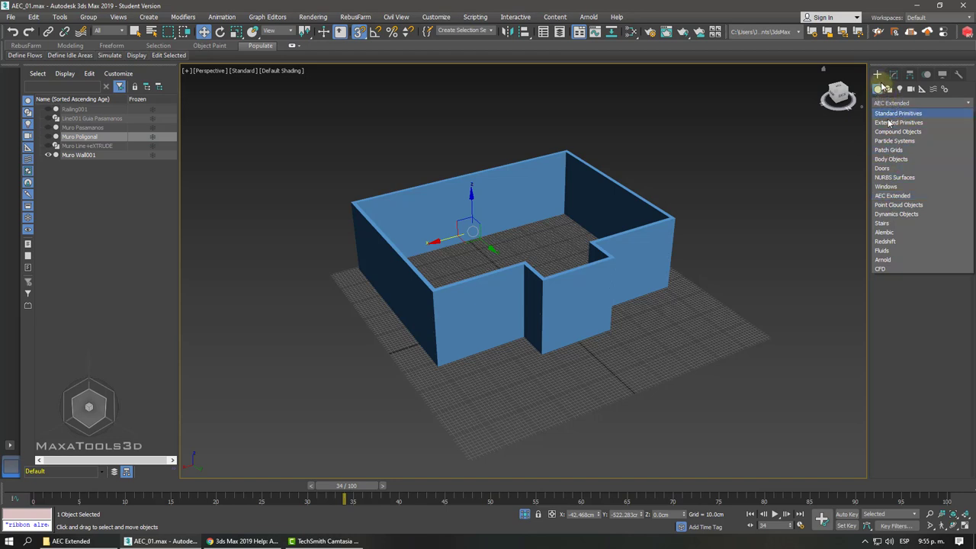
{"action": "left_click", "coordinate": [886, 196]}
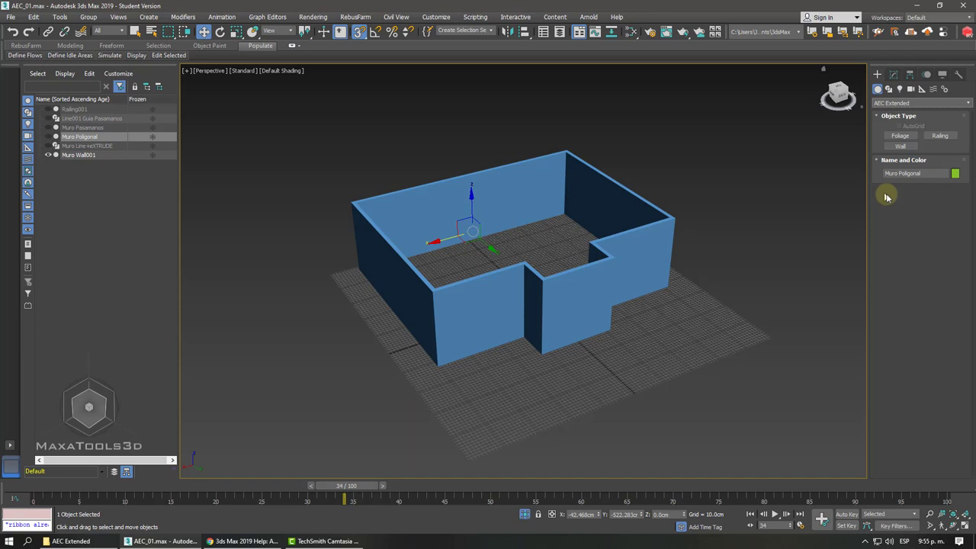
{"action": "left_click", "coordinate": [901, 145]}
Draw a trial wall segment at the grid's right front, cancel it, and select the blue enclosure.
{"action": "middle_click_drag", "start_coordinate": [608, 336], "coordinate": [738, 317], "text": "alt"}
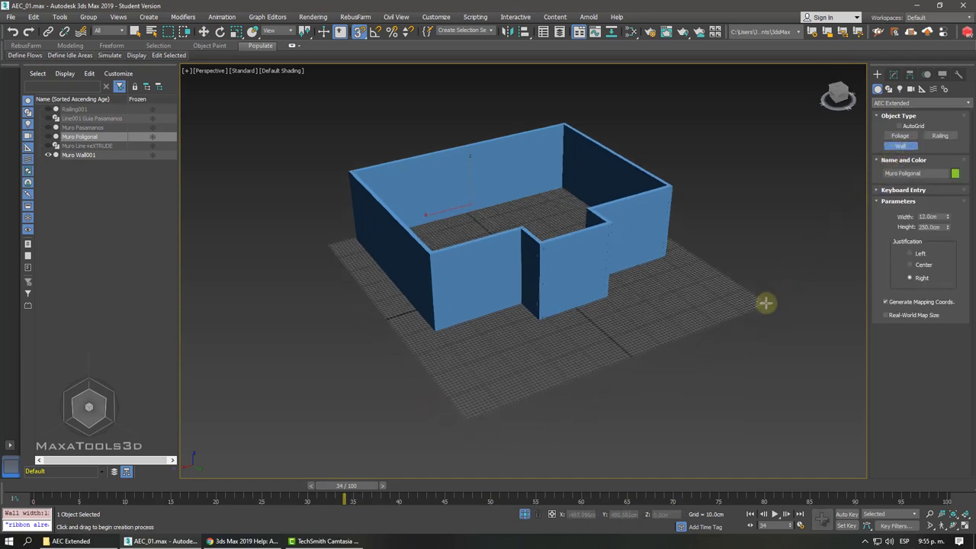
{"action": "left_click_drag", "start_coordinate": [769, 307], "coordinate": [614, 358]}
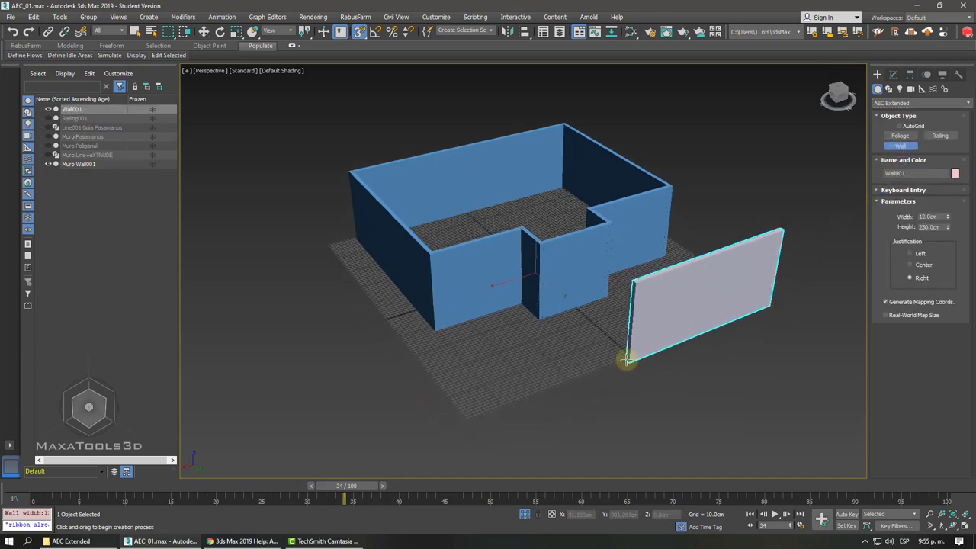
{"action": "right_click", "coordinate": [616, 358]}
{"action": "left_click", "coordinate": [494, 218]}
{"action": "scroll", "coordinate": [551, 307], "scroll_direction": "up", "scroll_amount": 5}
{"action": "mouse_move", "coordinate": [643, 352]}
{"action": "middle_mouse_down"}
{"action": "mouse_move", "coordinate": [538, 198]}
{"action": "mouse_move", "coordinate": [613, 203]}
{"action": "middle_mouse_up"}
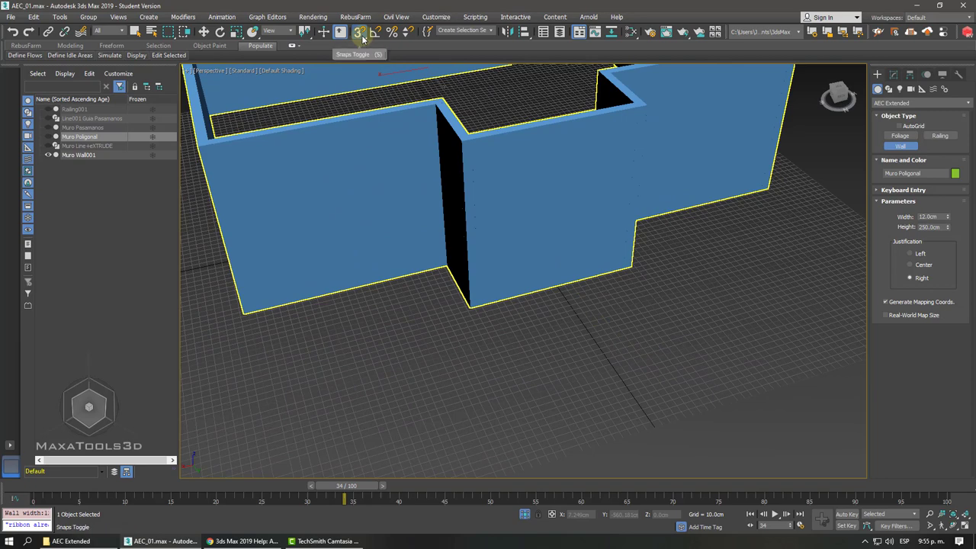
{"action": "mouse_move", "coordinate": [359, 31]}
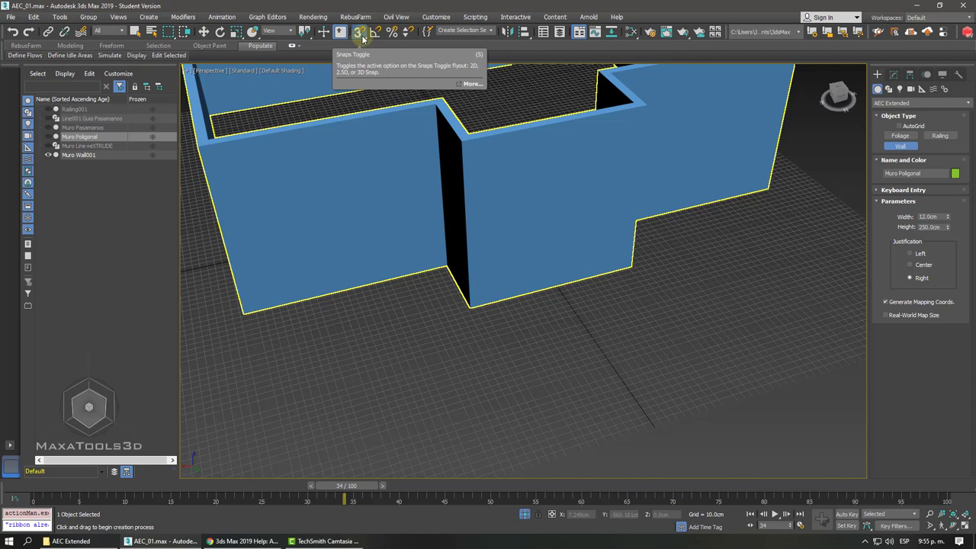
Enable snapping and limit it to Grid Points, with Vertex unchecked.
{"action": "left_click", "coordinate": [360, 33]}
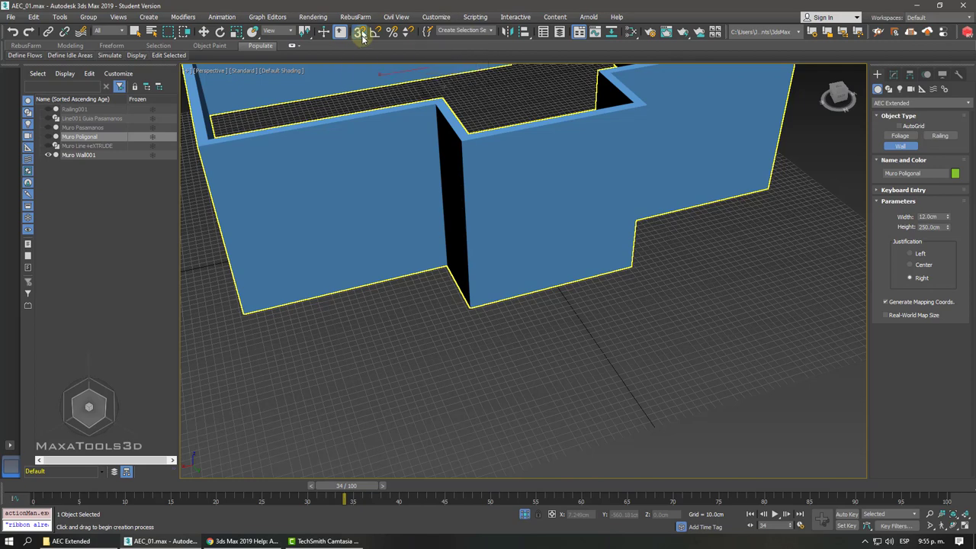
{"action": "right_click", "coordinate": [360, 34]}
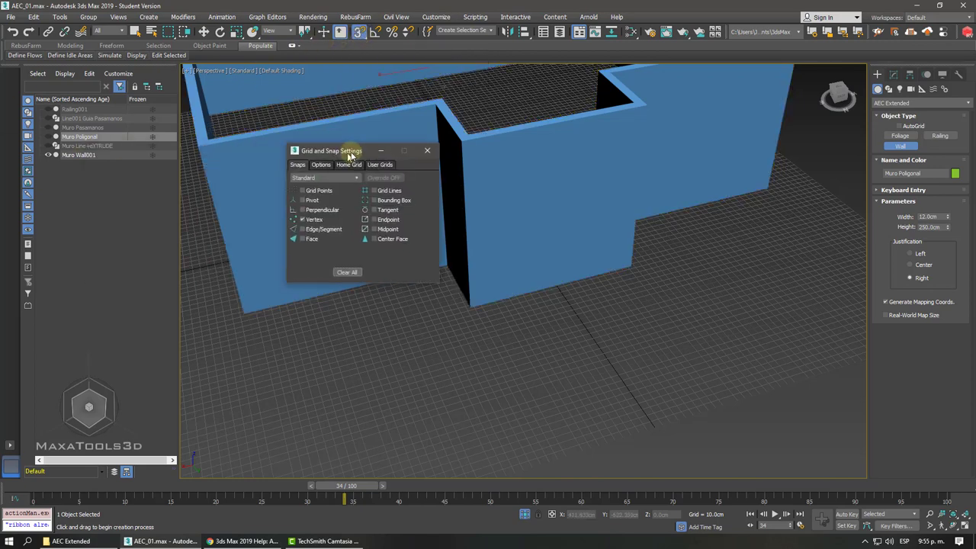
{"action": "left_click_drag", "start_coordinate": [371, 154], "coordinate": [388, 134]}
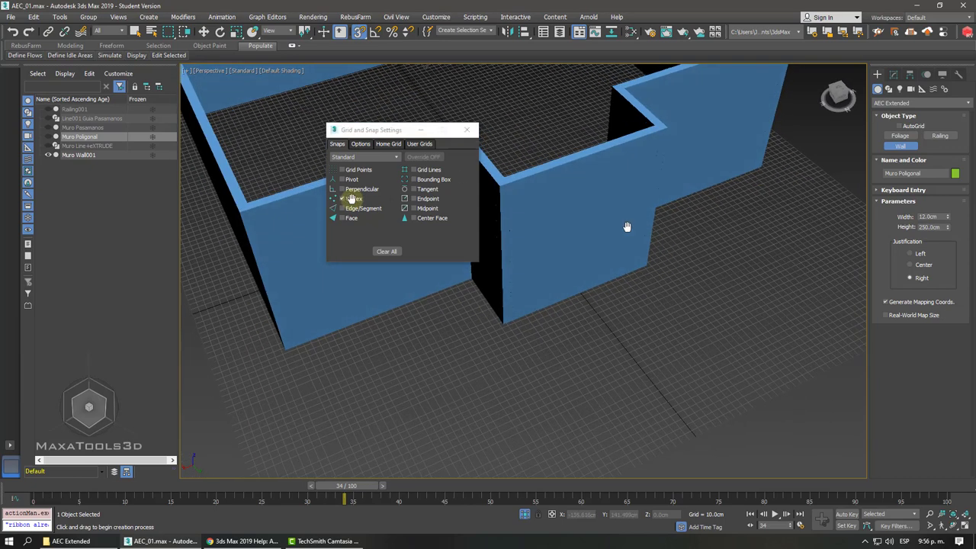
{"action": "scroll", "coordinate": [627, 221], "scroll_direction": "up", "scroll_amount": 2}
{"action": "scroll", "coordinate": [629, 191], "scroll_direction": "up", "scroll_amount": 3}
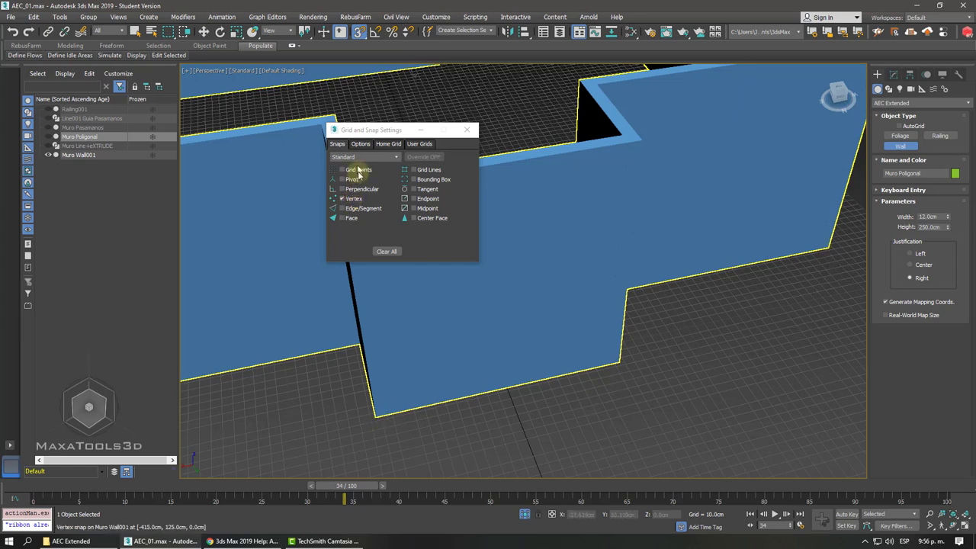
{"action": "left_click", "coordinate": [350, 169]}
{"action": "left_click", "coordinate": [349, 198]}
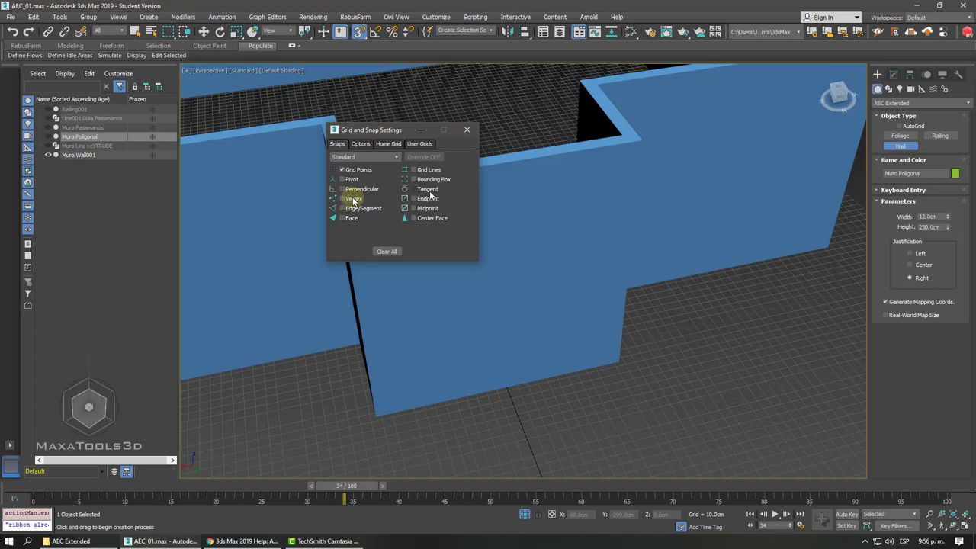
{"action": "left_click", "coordinate": [467, 131]}
{"action": "mouse_move", "coordinate": [455, 236]}
{"action": "middle_mouse_down"}
{"action": "mouse_move", "coordinate": [455, 222]}
{"action": "mouse_move", "coordinate": [522, 293]}
{"action": "middle_mouse_up"}
{"action": "scroll", "coordinate": [455, 221], "scroll_direction": "down", "scroll_amount": 3}
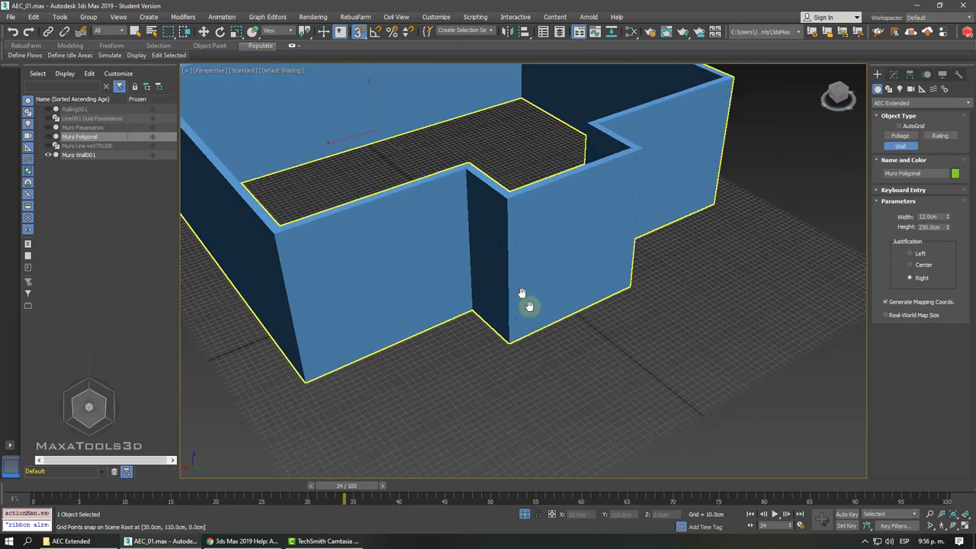
{"action": "scroll", "coordinate": [529, 305], "scroll_direction": "up", "scroll_amount": 2}
{"action": "scroll", "coordinate": [529, 307], "scroll_direction": "down", "scroll_amount": 2}
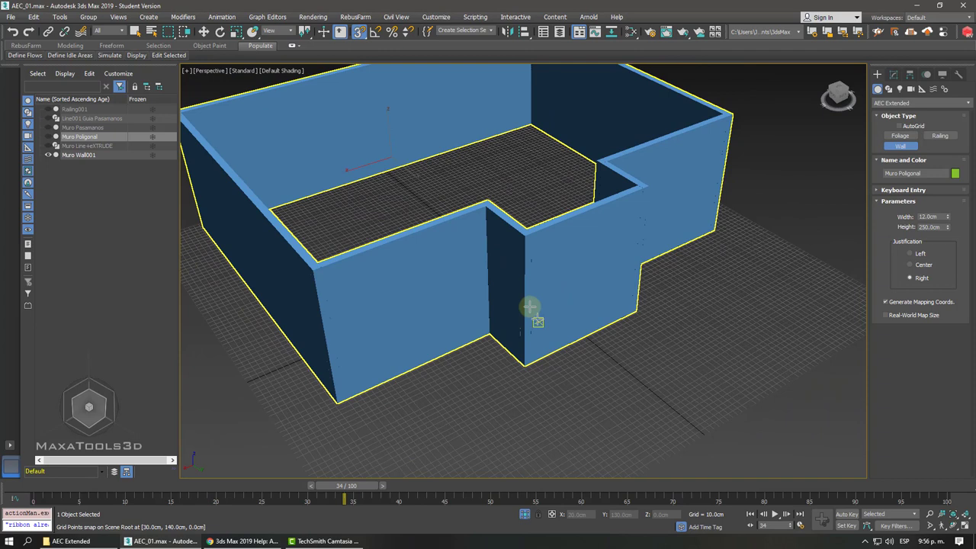
{"action": "right_click", "coordinate": [479, 371], "text": "shift"}
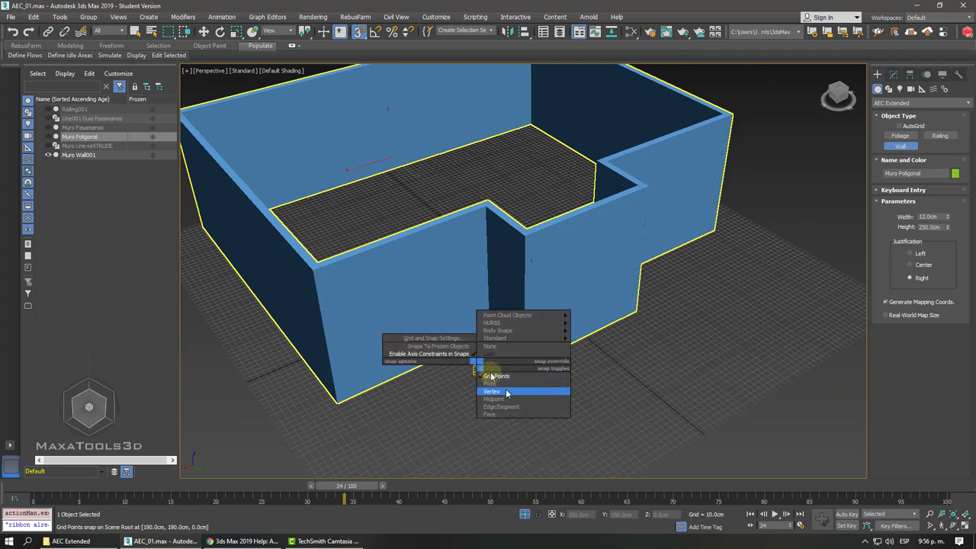
{"action": "left_click", "coordinate": [504, 376]}
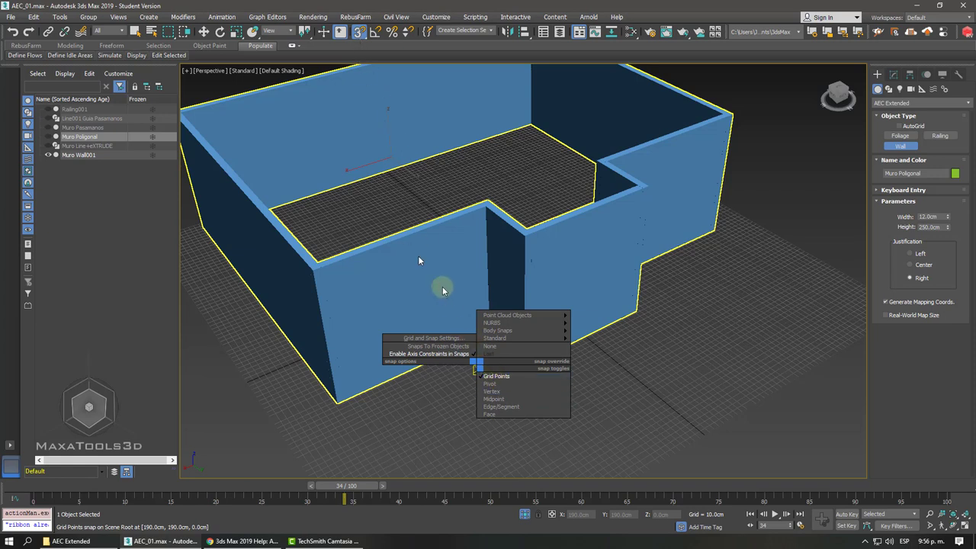
{"action": "left_click", "coordinate": [204, 32]}
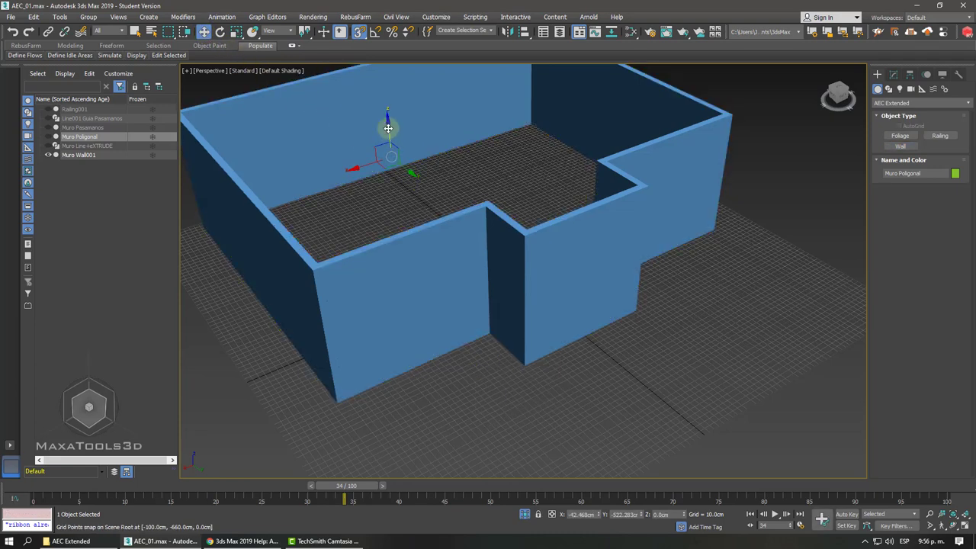
{"action": "left_click", "coordinate": [381, 176]}
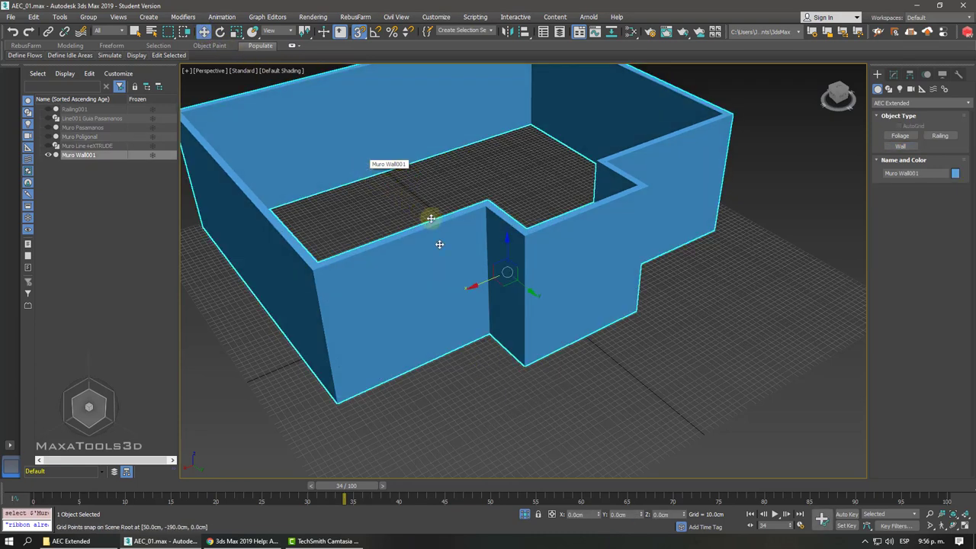
{"action": "left_click", "coordinate": [465, 190]}
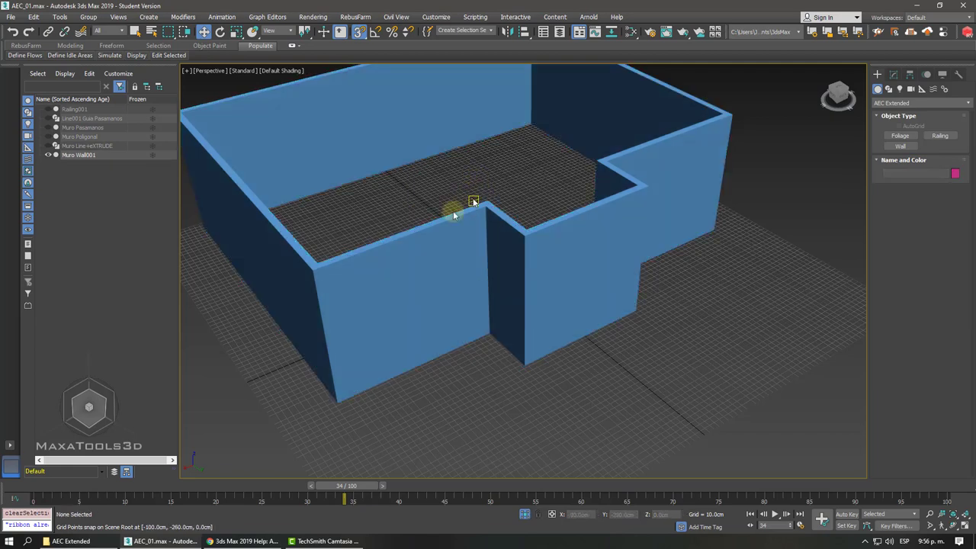
{"action": "left_click", "coordinate": [415, 274]}
{"action": "left_click", "coordinate": [471, 381]}
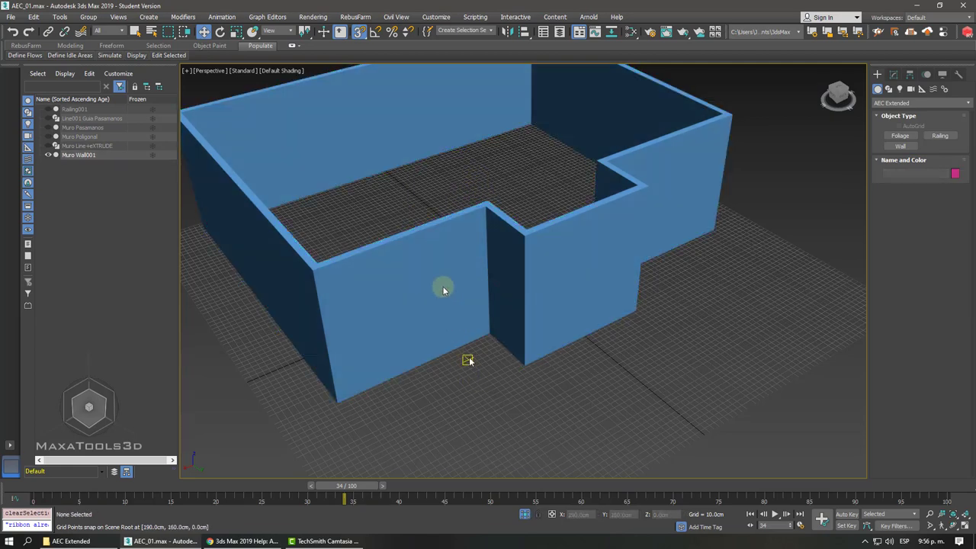
{"action": "right_click", "coordinate": [360, 33]}
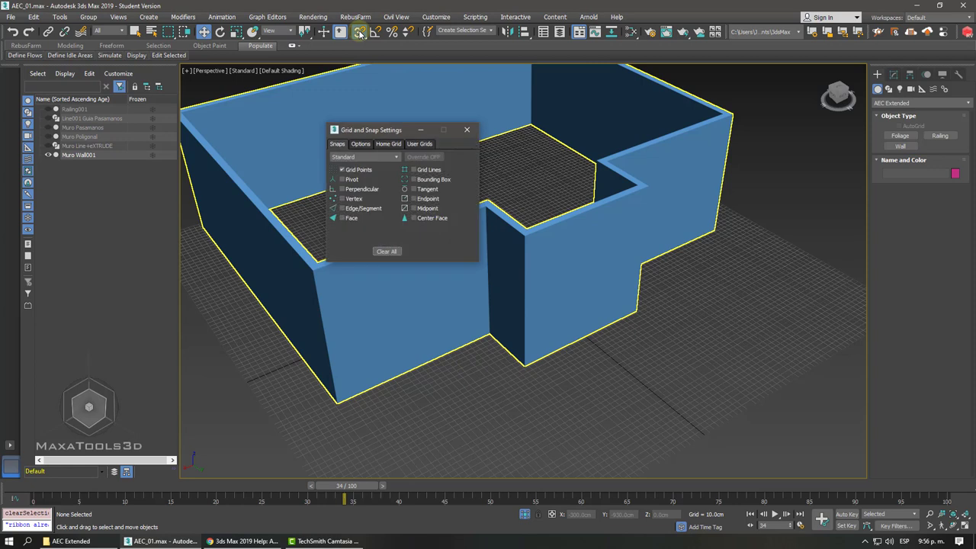
{"action": "left_click", "coordinate": [365, 143]}
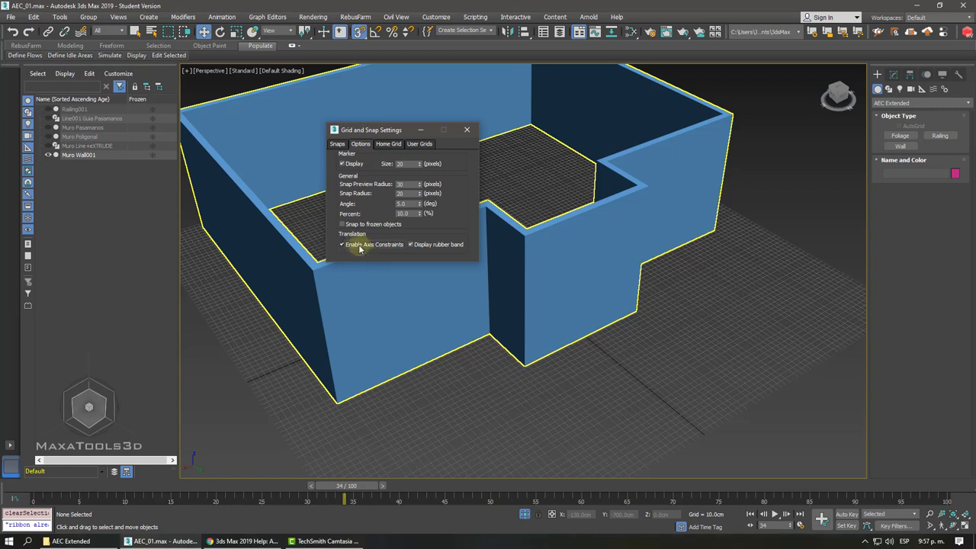
{"action": "left_click", "coordinate": [467, 130]}
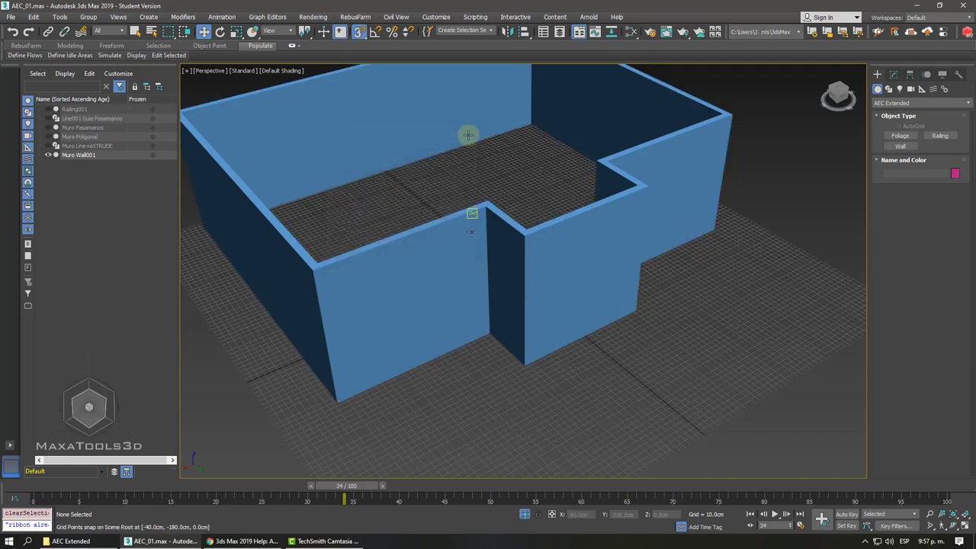
{"action": "right_click", "coordinate": [473, 374], "text": "shift"}
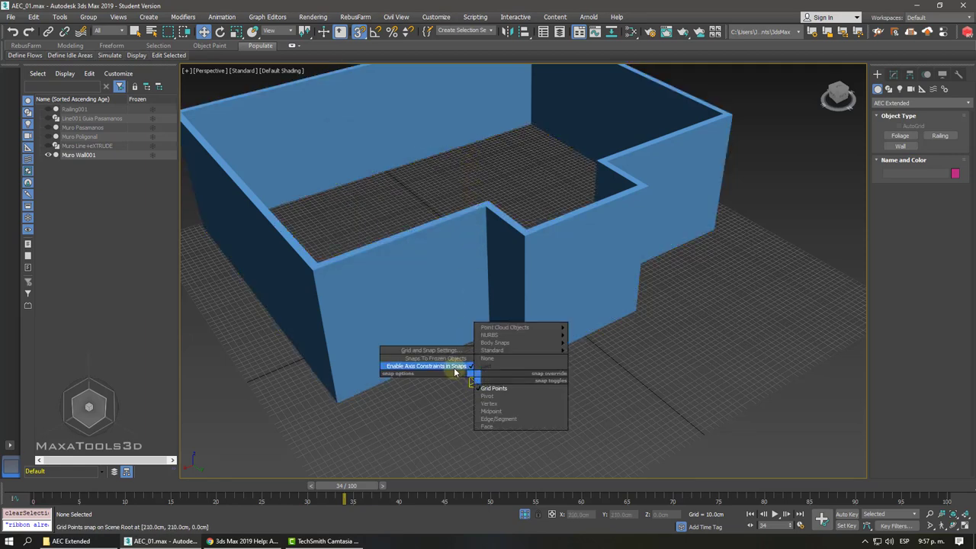
{"action": "left_click", "coordinate": [456, 367]}
{"action": "right_click", "coordinate": [457, 373], "text": "shift"}
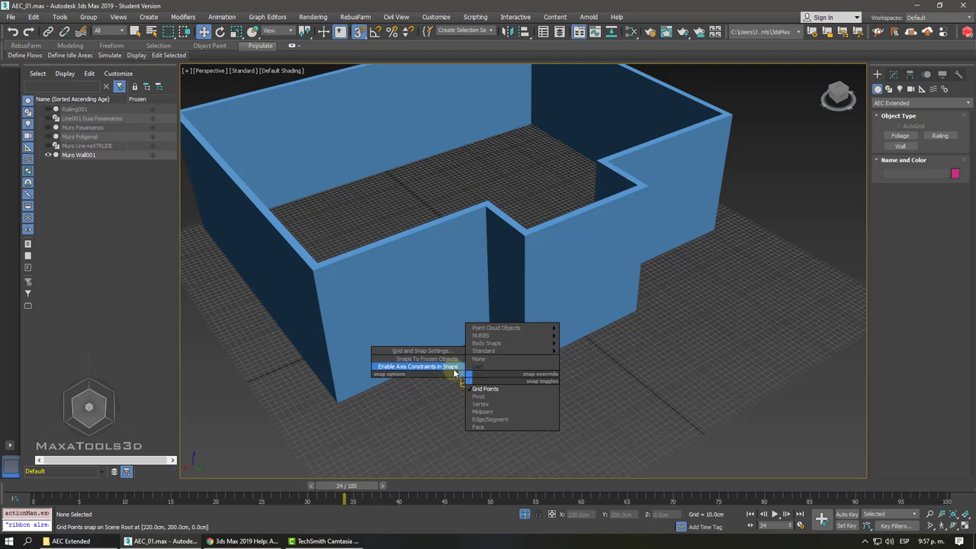
{"action": "left_click", "coordinate": [456, 368]}
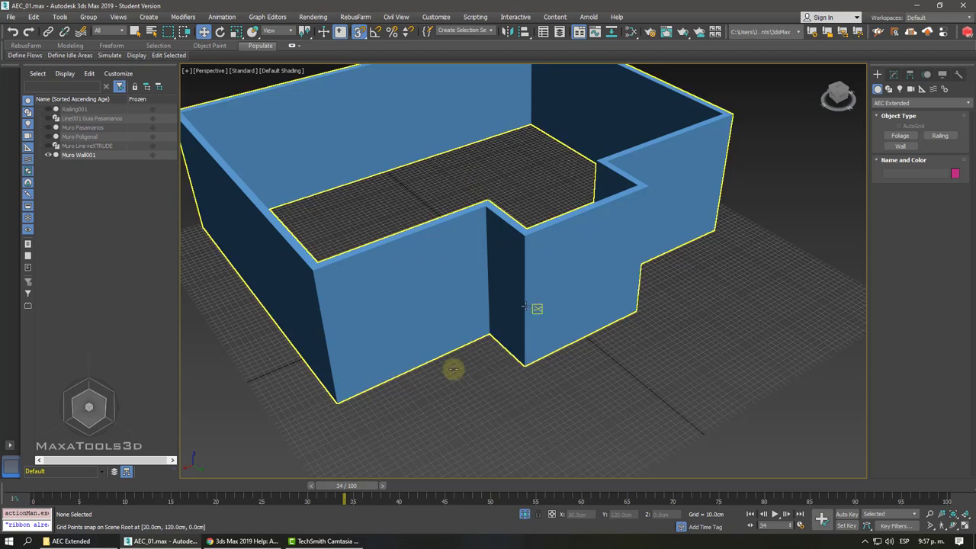
{"action": "middle_click_drag", "start_coordinate": [454, 369], "coordinate": [451, 366]}
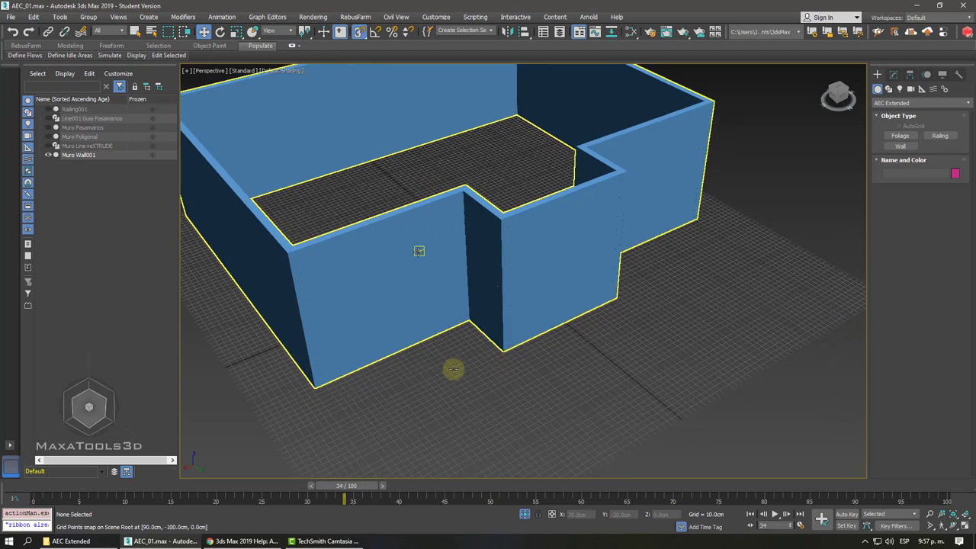
Draw a straight 12 cm by 250 cm Wall001 between two grid points beside the room.
{"action": "left_click", "coordinate": [898, 146]}
{"action": "middle_click_drag", "start_coordinate": [742, 302], "coordinate": [635, 225]}
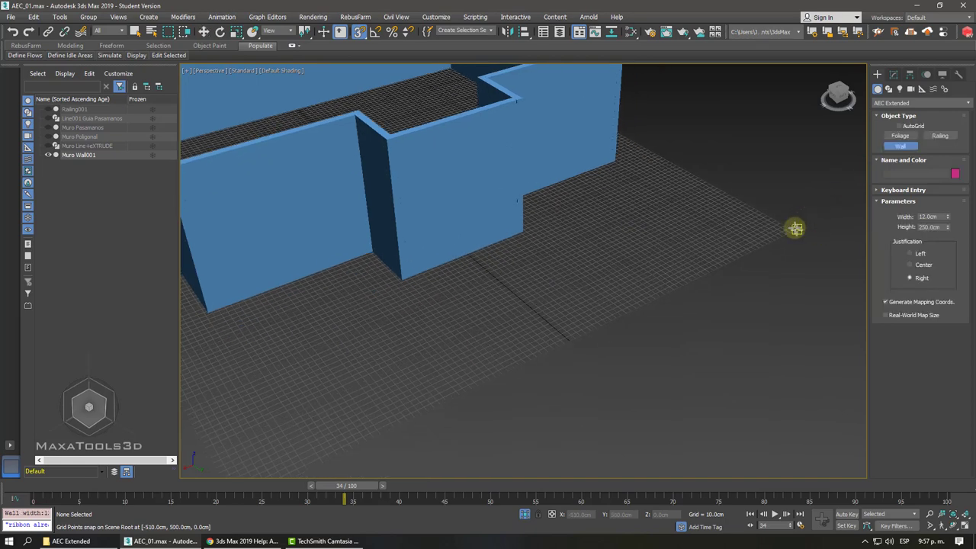
{"action": "left_click", "coordinate": [793, 229]}
{"action": "left_click", "coordinate": [571, 340]}
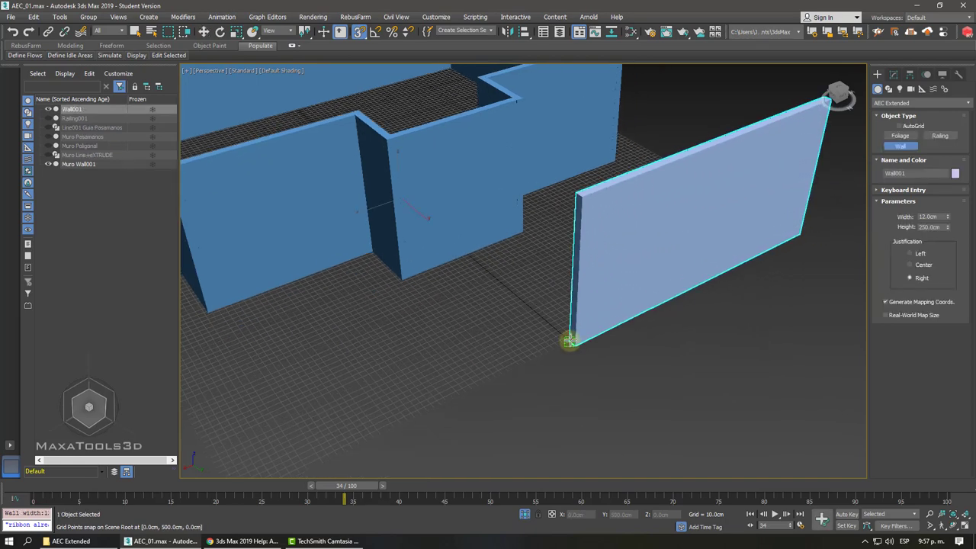
{"action": "mouse_move", "coordinate": [643, 359]}
{"action": "middle_mouse_down", "text": "alt"}
{"action": "mouse_move", "coordinate": [708, 377]}
{"action": "mouse_move", "coordinate": [697, 400]}
{"action": "mouse_move", "coordinate": [732, 386]}
{"action": "middle_mouse_up", "text": "alt"}
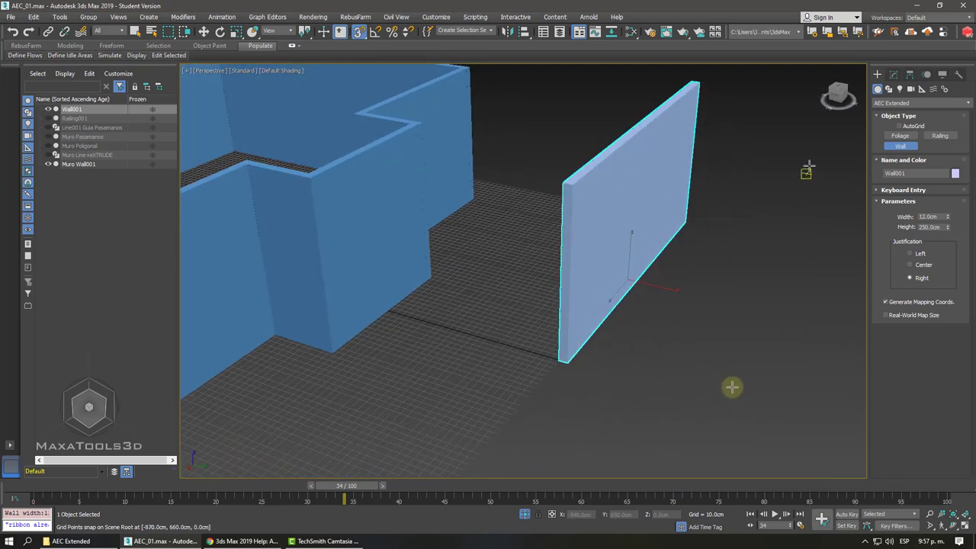
{"action": "left_click", "coordinate": [888, 103]}
{"action": "left_click", "coordinate": [892, 113]}
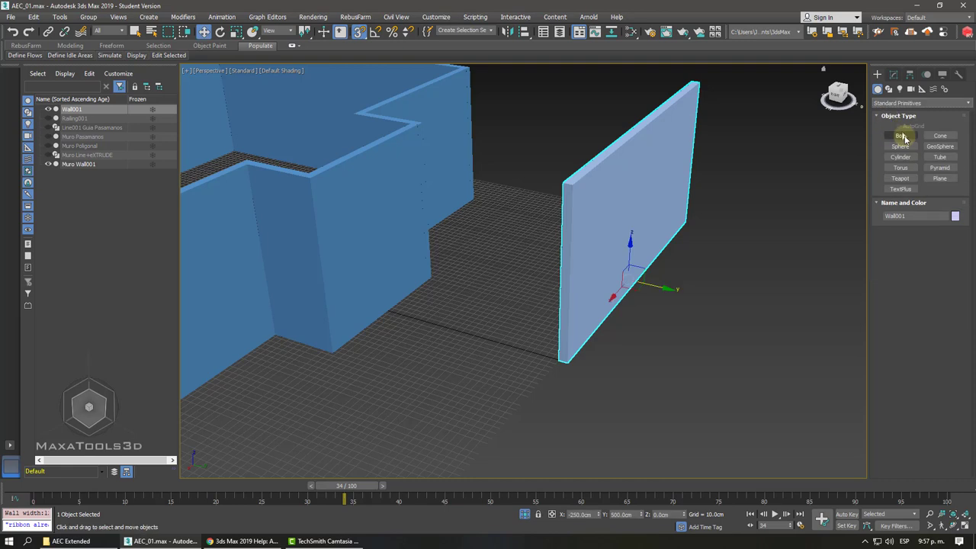
Create Box001, 490 cm wide, 10 cm deep and 250 cm high, alongside Wall001.
{"action": "left_click", "coordinate": [902, 136]}
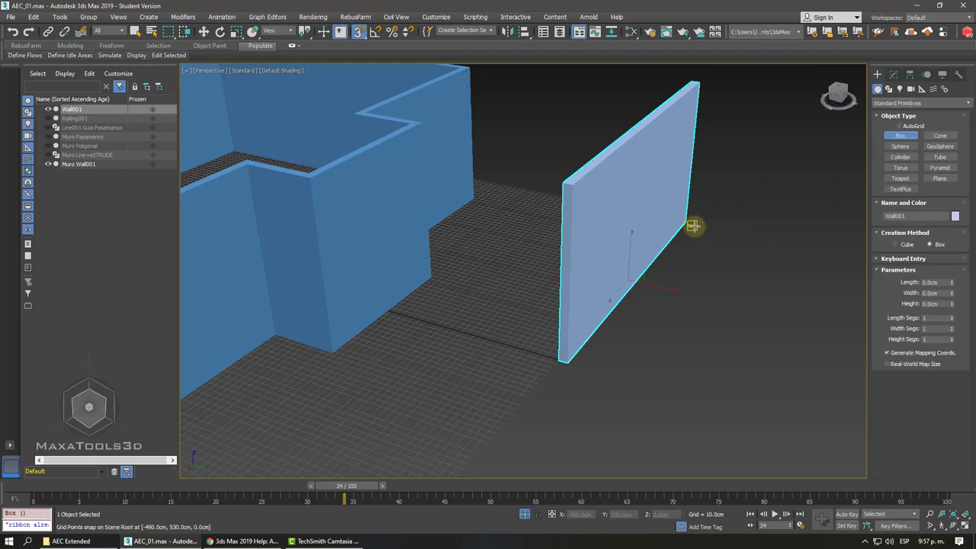
{"action": "left_click_drag", "start_coordinate": [692, 226], "coordinate": [584, 366]}
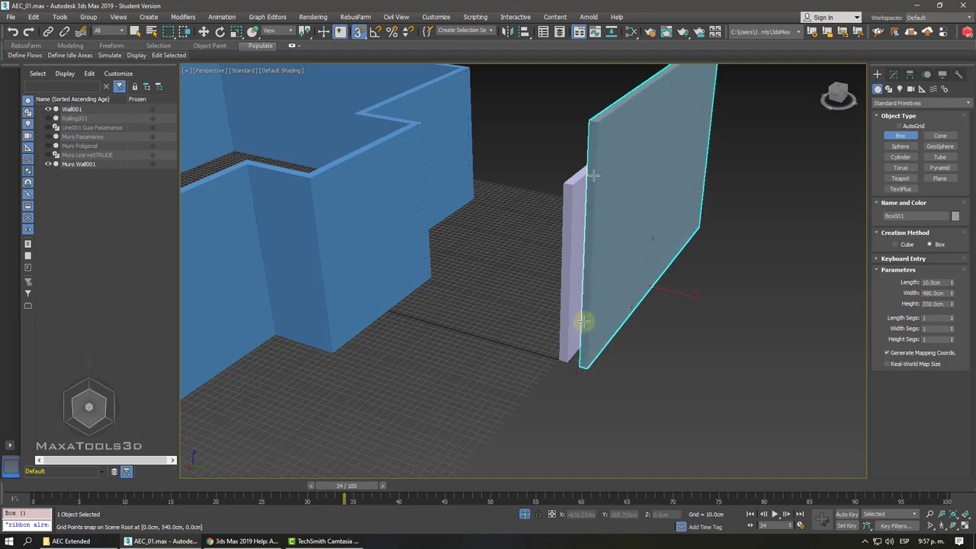
{"action": "left_click", "coordinate": [576, 225]}
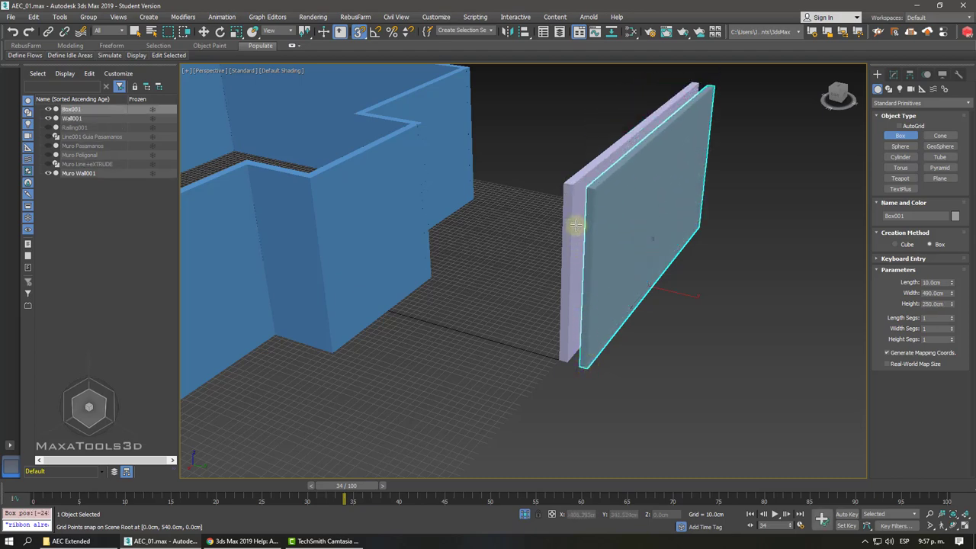
{"action": "key", "text": "w"}
{"action": "middle_click_drag", "start_coordinate": [659, 305], "coordinate": [689, 321], "text": "alt"}
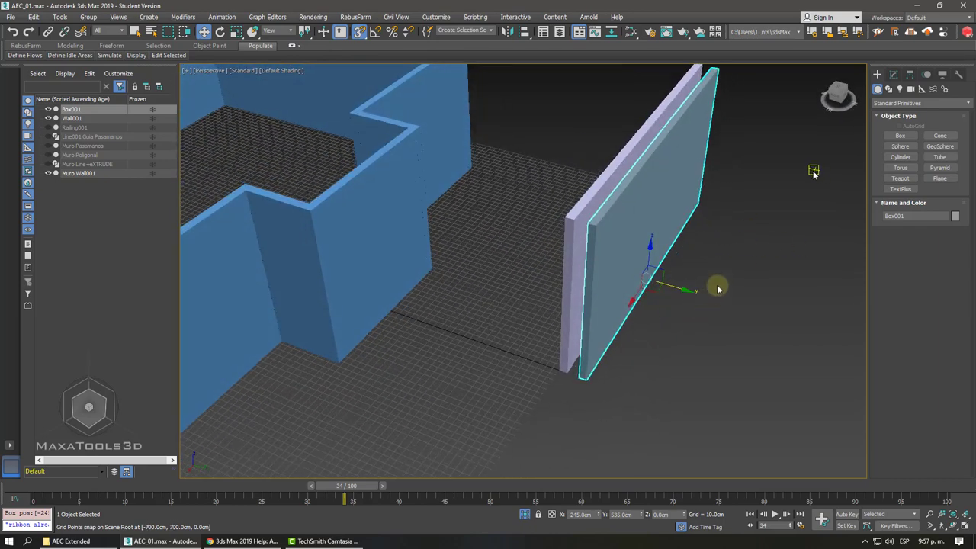
{"action": "left_click", "coordinate": [888, 89]}
Draw a 10 × 480 cm Rectangle001 along the wall base and extrude it 250 cm.
{"action": "left_click", "coordinate": [936, 147]}
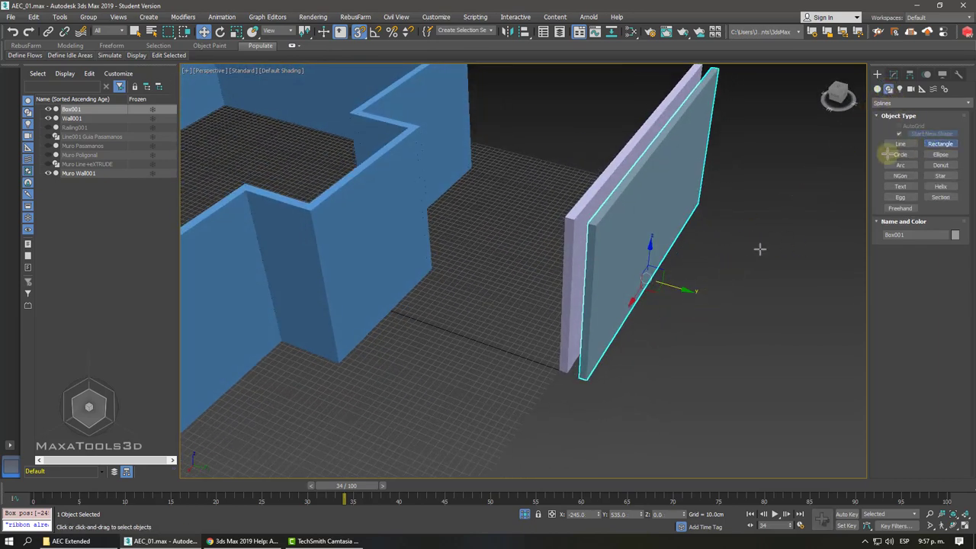
{"action": "middle_click_drag", "start_coordinate": [760, 249], "coordinate": [703, 202], "text": "alt"}
{"action": "left_click_drag", "start_coordinate": [703, 203], "coordinate": [603, 372]}
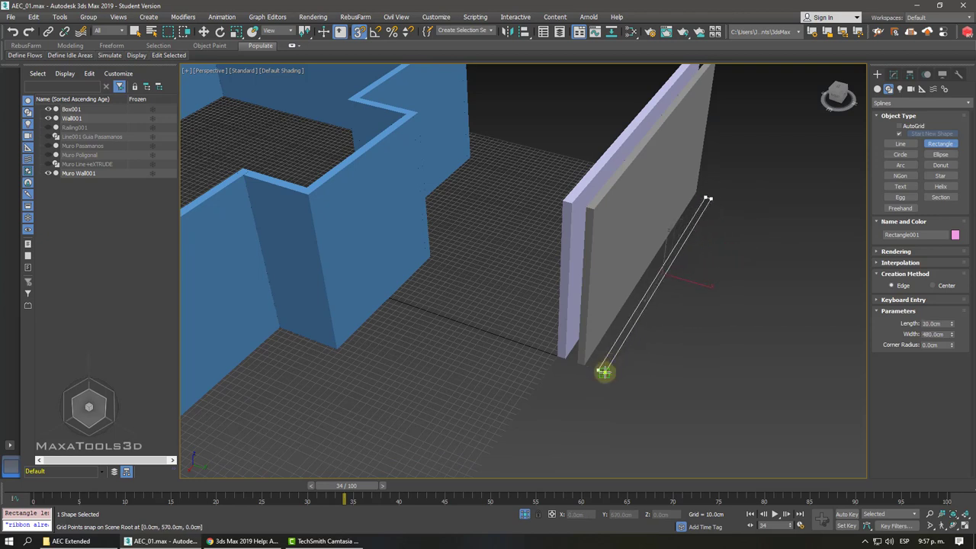
{"action": "left_click", "coordinate": [894, 74]}
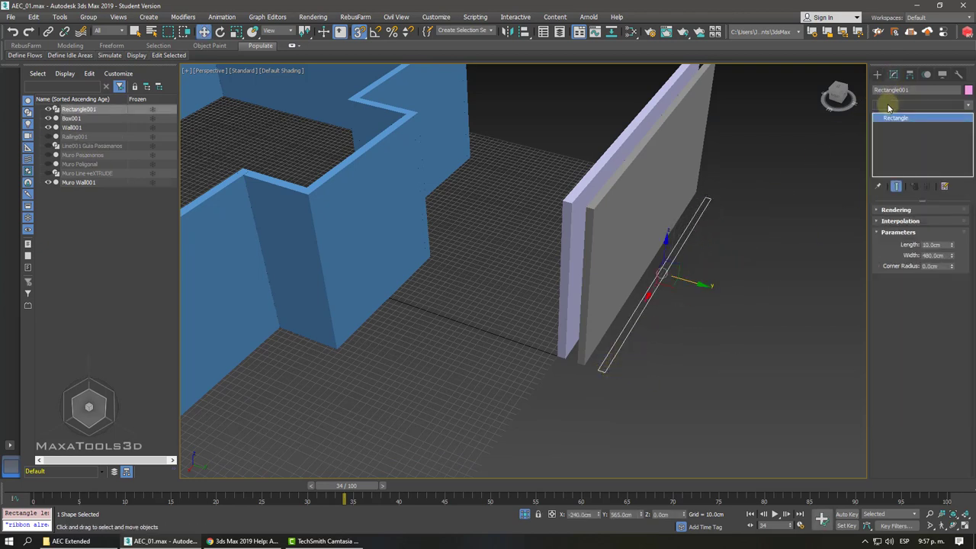
{"action": "left_click", "coordinate": [889, 107]}
{"action": "left_click", "coordinate": [894, 163]}
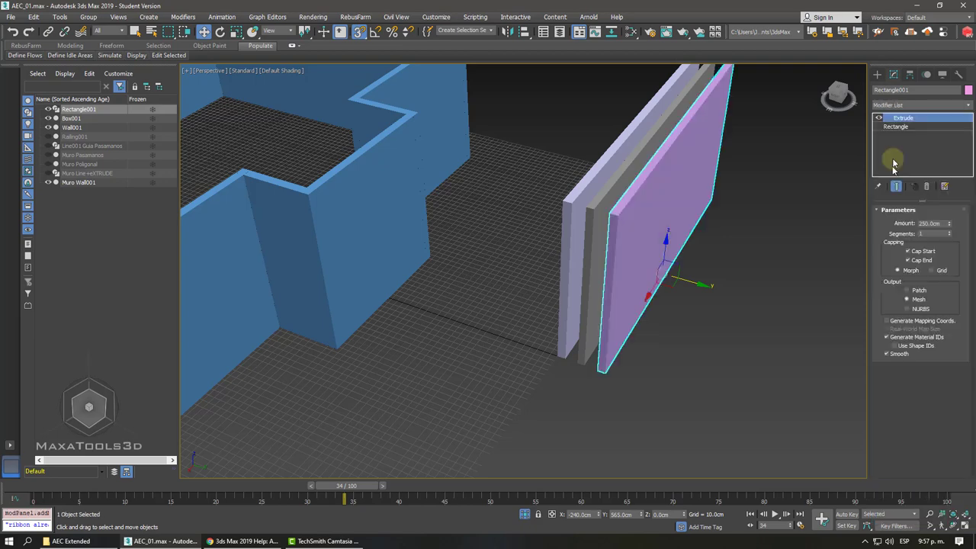
{"action": "middle_click_drag", "start_coordinate": [749, 237], "coordinate": [860, 231], "text": "alt"}
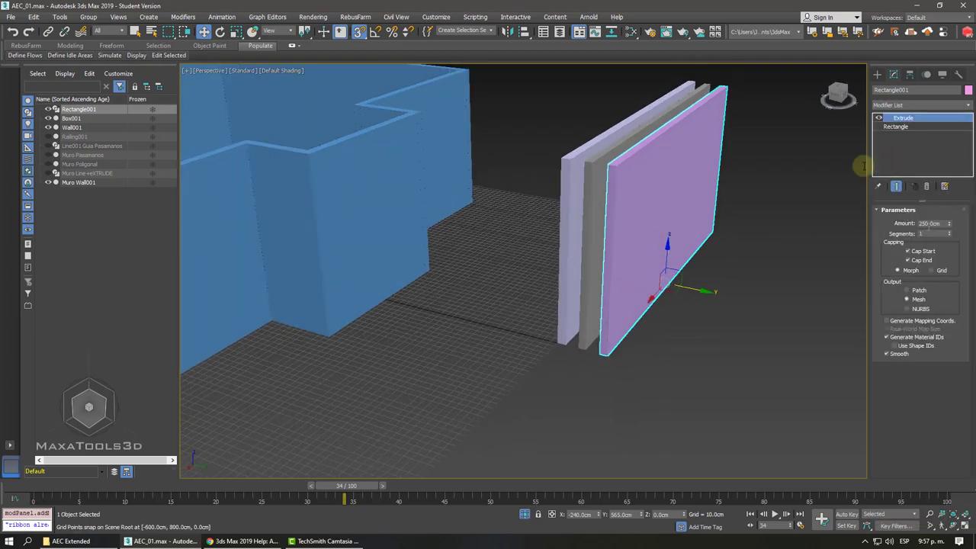
{"action": "middle_click_drag", "start_coordinate": [682, 212], "coordinate": [656, 198], "text": "alt"}
Select the Wall001, Box001 and Rectangle001 panels in turn to compare them.
{"action": "left_click", "coordinate": [564, 153]}
{"action": "left_click", "coordinate": [549, 150]}
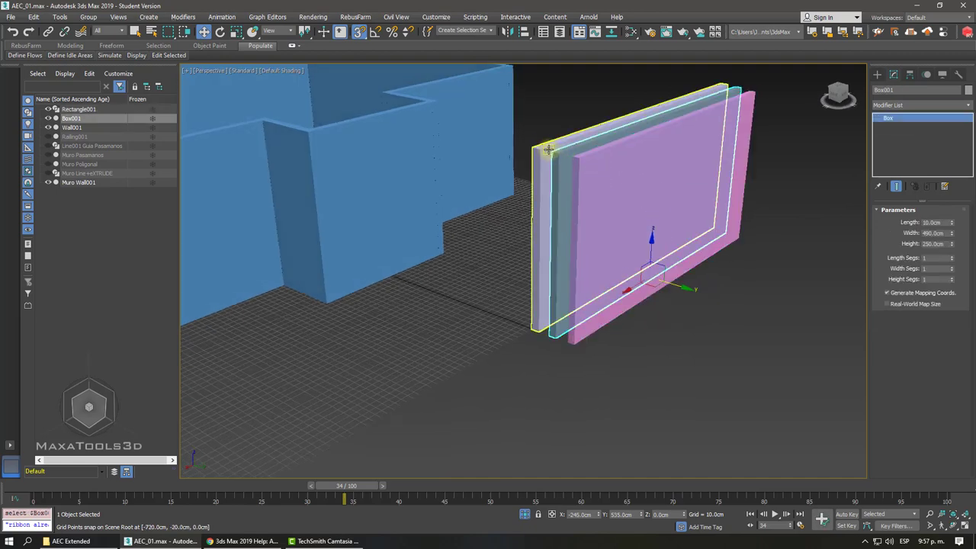
{"action": "left_click", "coordinate": [547, 149]}
{"action": "left_click", "coordinate": [564, 164]}
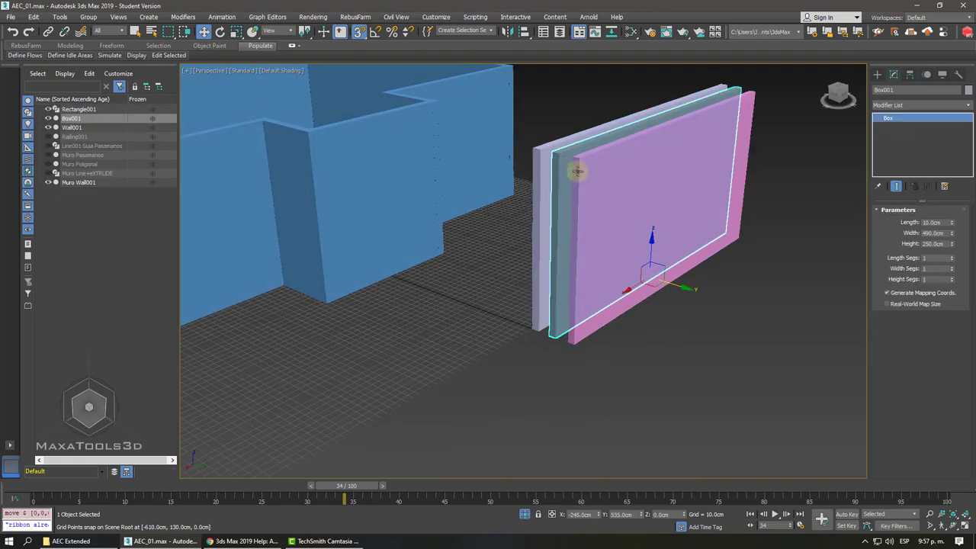
{"action": "left_click", "coordinate": [578, 171]}
{"action": "right_click", "coordinate": [688, 272]}
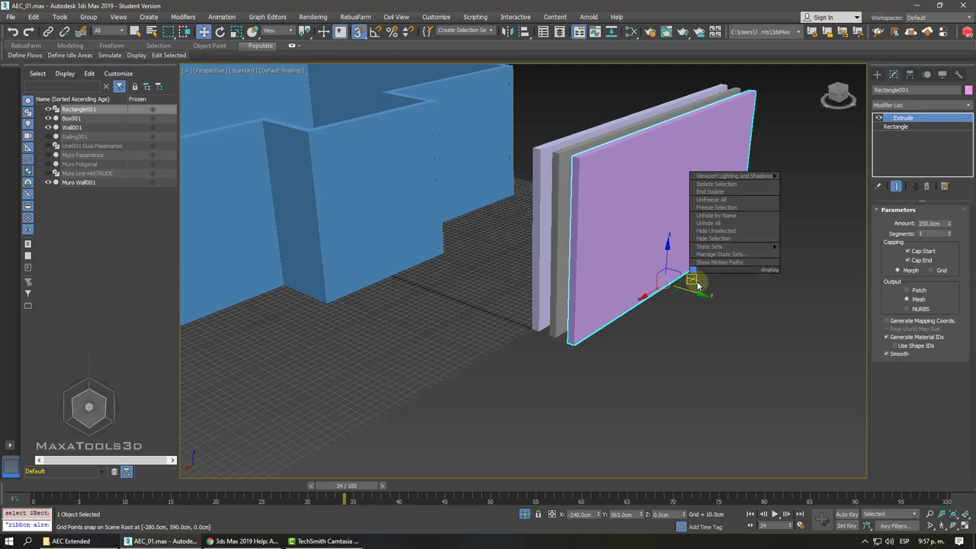
{"action": "middle_click_drag", "start_coordinate": [588, 229], "coordinate": [592, 228], "text": "alt"}
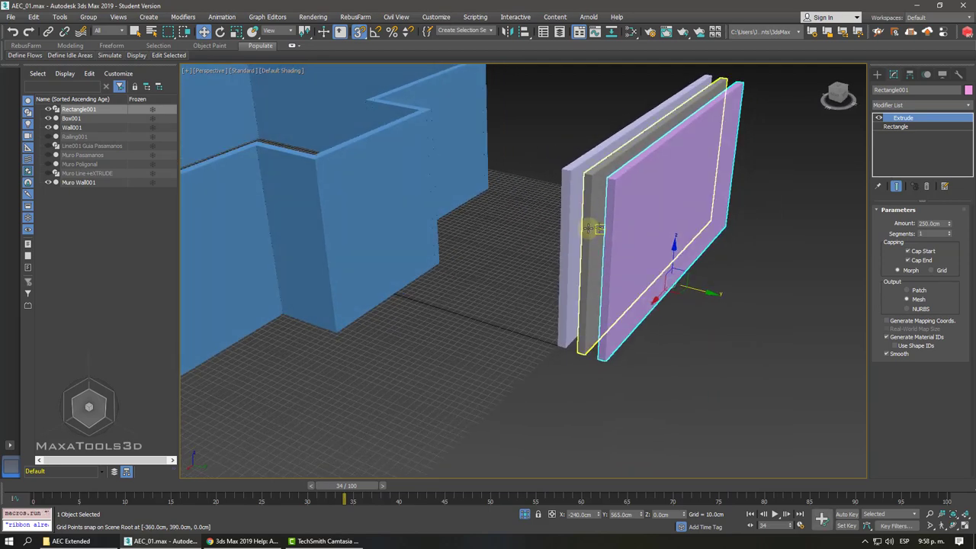
Add an Edit Poly modifier to the grey Box001 panel.
{"action": "left_click", "coordinate": [590, 196]}
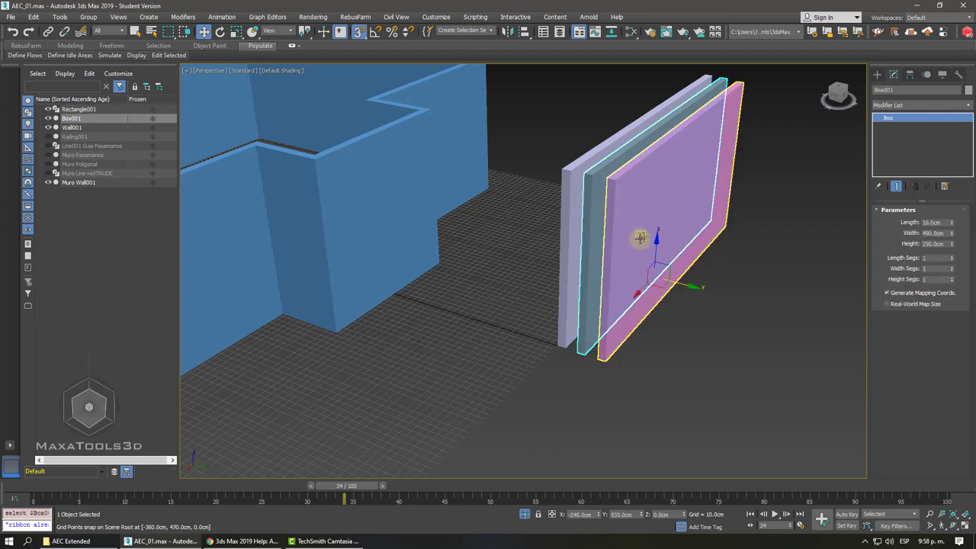
{"action": "left_click", "coordinate": [900, 105]}
{"action": "type", "text": "esh"}
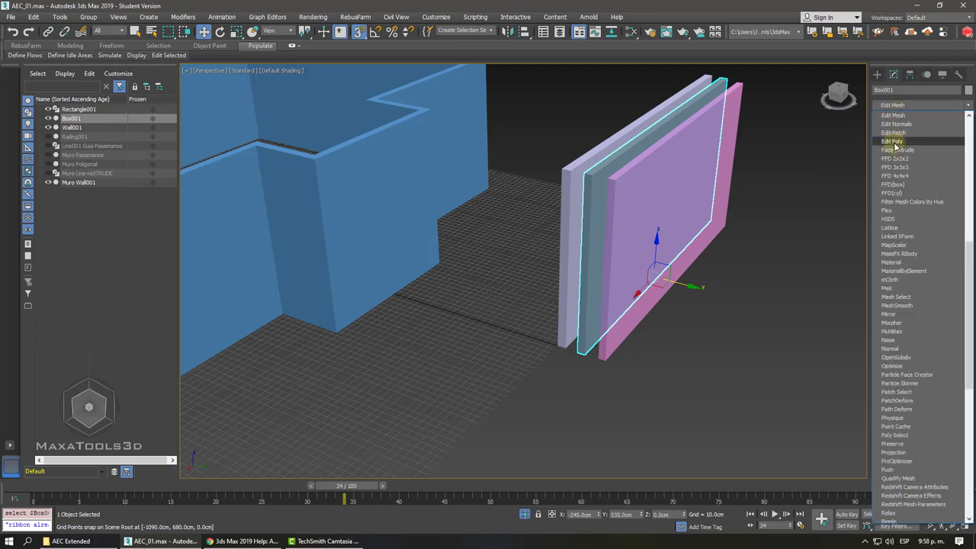
{"action": "left_click", "coordinate": [894, 143]}
{"action": "mouse_move", "coordinate": [730, 191]}
{"action": "middle_mouse_down", "text": "alt"}
{"action": "mouse_move", "coordinate": [669, 190]}
{"action": "mouse_move", "coordinate": [688, 166]}
{"action": "mouse_move", "coordinate": [705, 165]}
{"action": "middle_mouse_up", "text": "alt"}
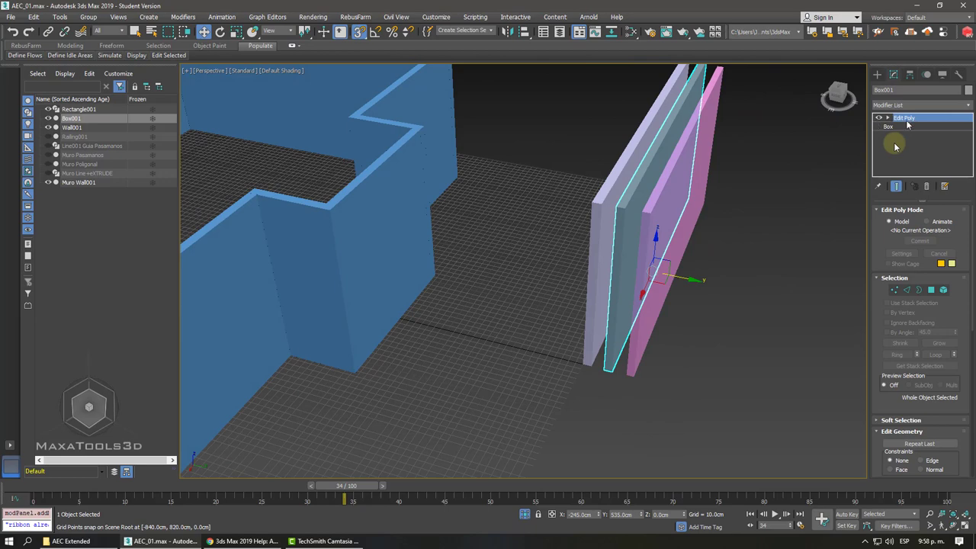
{"action": "left_click", "coordinate": [742, 261]}
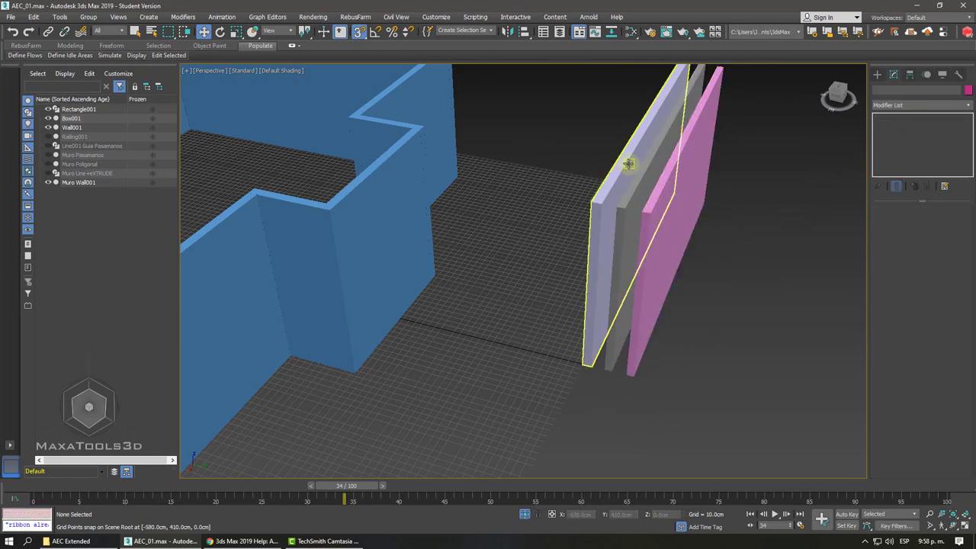
Check Wall001 and Rectangle001's modifiers, then box-select all three panels.
{"action": "left_click", "coordinate": [629, 163]}
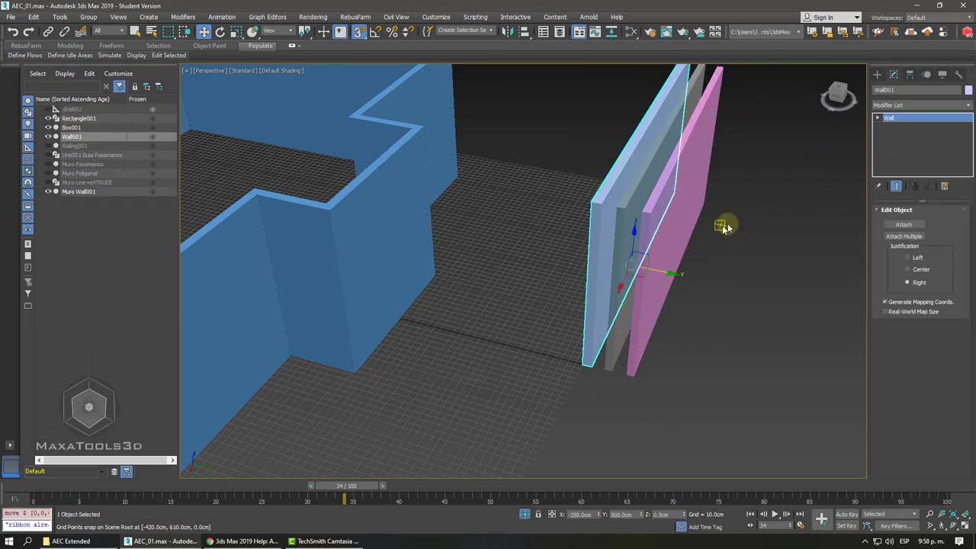
{"action": "left_click", "coordinate": [696, 215]}
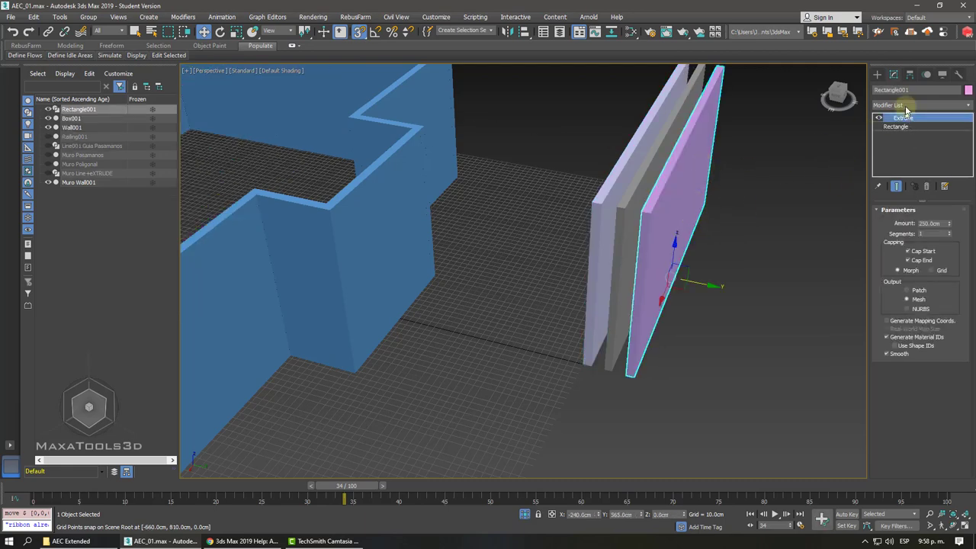
{"action": "left_click", "coordinate": [906, 108]}
{"action": "left_click", "coordinate": [900, 139]}
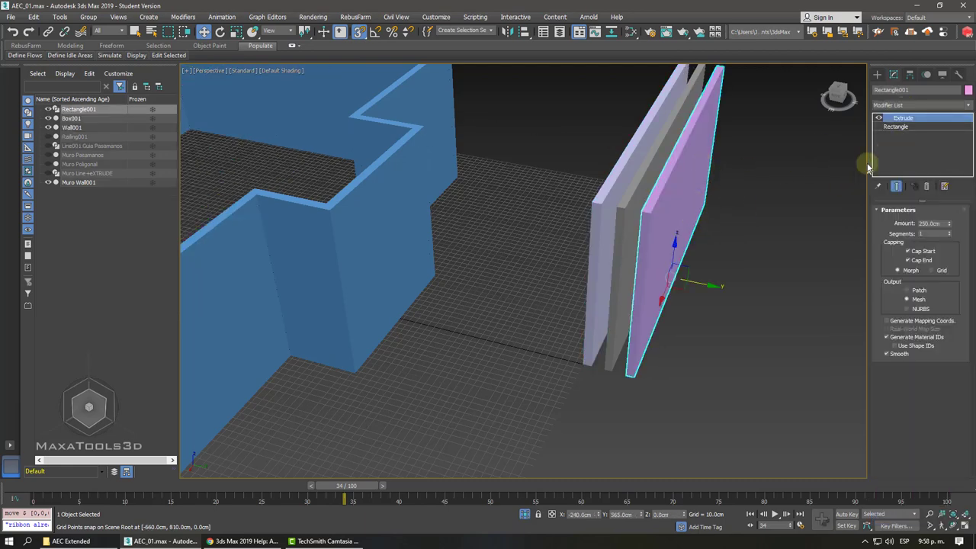
{"action": "left_click", "coordinate": [636, 137]}
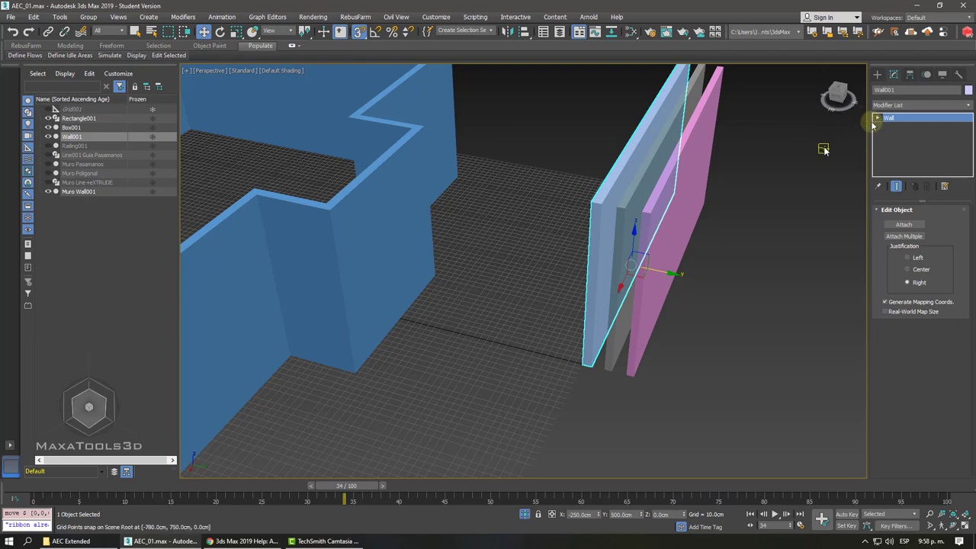
{"action": "middle_click_drag", "start_coordinate": [730, 236], "coordinate": [743, 244]}
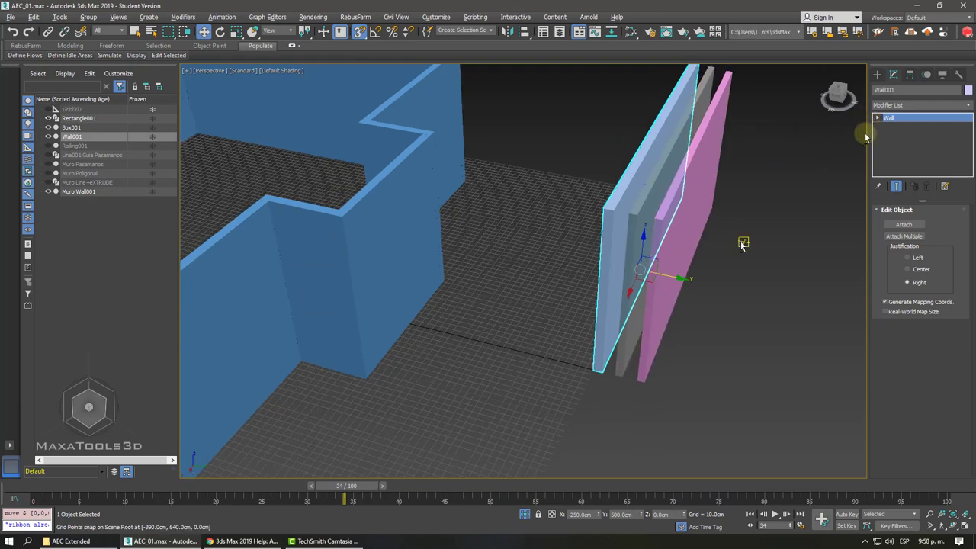
{"action": "scroll", "coordinate": [744, 244], "scroll_direction": "down", "scroll_amount": 2}
{"action": "scroll", "coordinate": [722, 255], "scroll_direction": "down", "scroll_amount": 3}
{"action": "left_click_drag", "start_coordinate": [660, 215], "coordinate": [646, 198]}
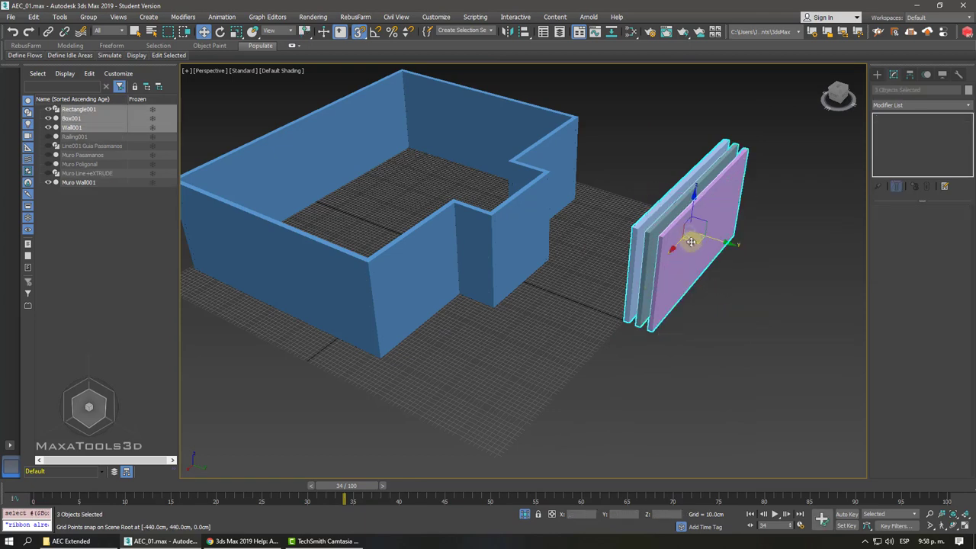
Delete the three test panels and show Railing001, its guide line and Muro Pasamanos.
{"action": "key", "text": "Delete"}
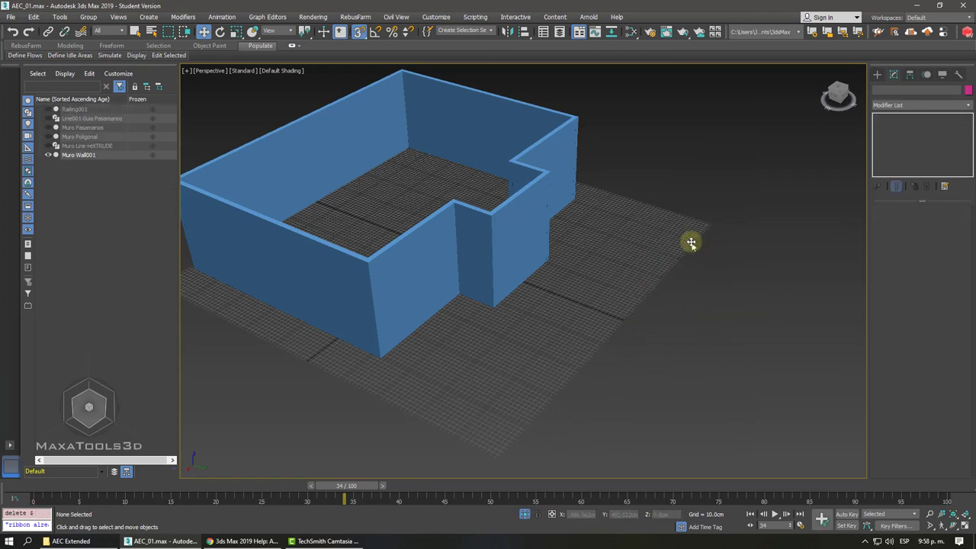
{"action": "mouse_move", "coordinate": [691, 242]}
{"action": "middle_mouse_down", "text": "alt"}
{"action": "mouse_move", "coordinate": [572, 196]}
{"action": "mouse_move", "coordinate": [552, 199]}
{"action": "mouse_move", "coordinate": [558, 209]}
{"action": "mouse_move", "coordinate": [591, 212]}
{"action": "mouse_move", "coordinate": [607, 244]}
{"action": "middle_mouse_up", "text": "alt"}
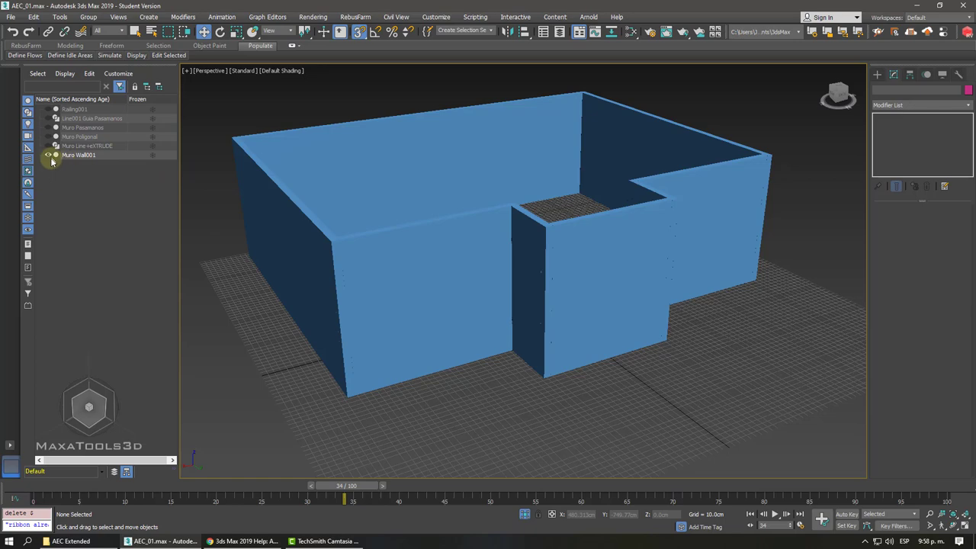
{"action": "left_click", "coordinate": [48, 110]}
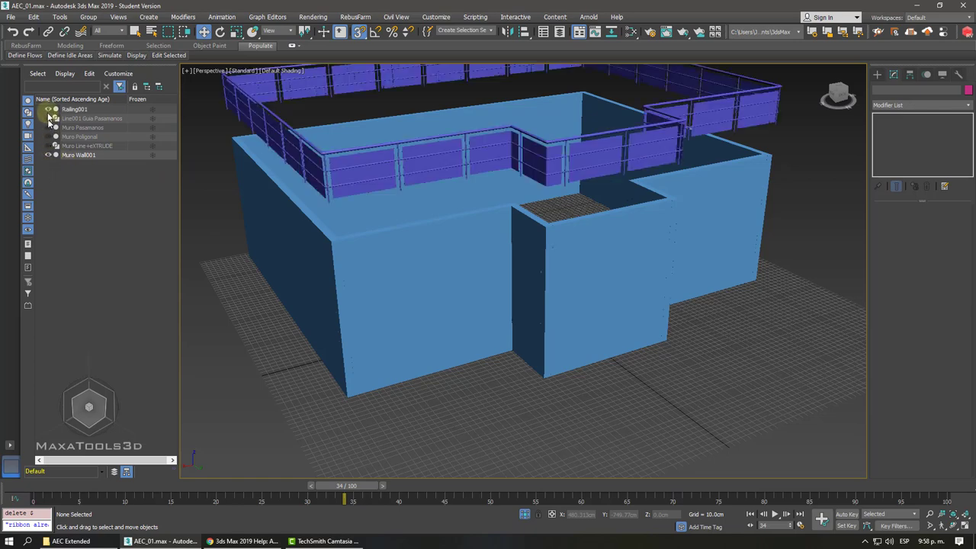
{"action": "left_click", "coordinate": [48, 119]}
{"action": "left_click", "coordinate": [48, 127]}
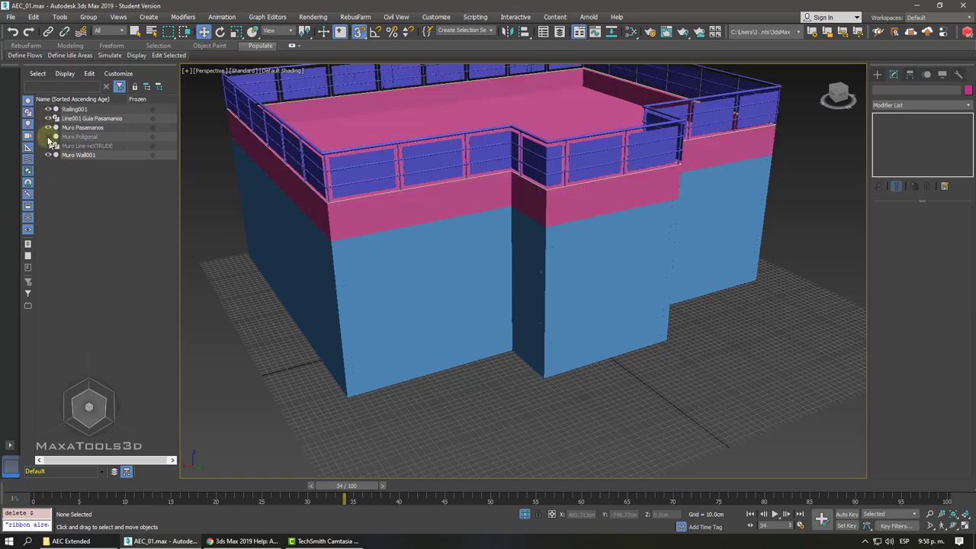
Show Muro Poligonal while hiding Muro Line+eXTRUDE and Muro Wall001, then select it.
{"action": "left_click", "coordinate": [48, 137]}
{"action": "left_click", "coordinate": [48, 146]}
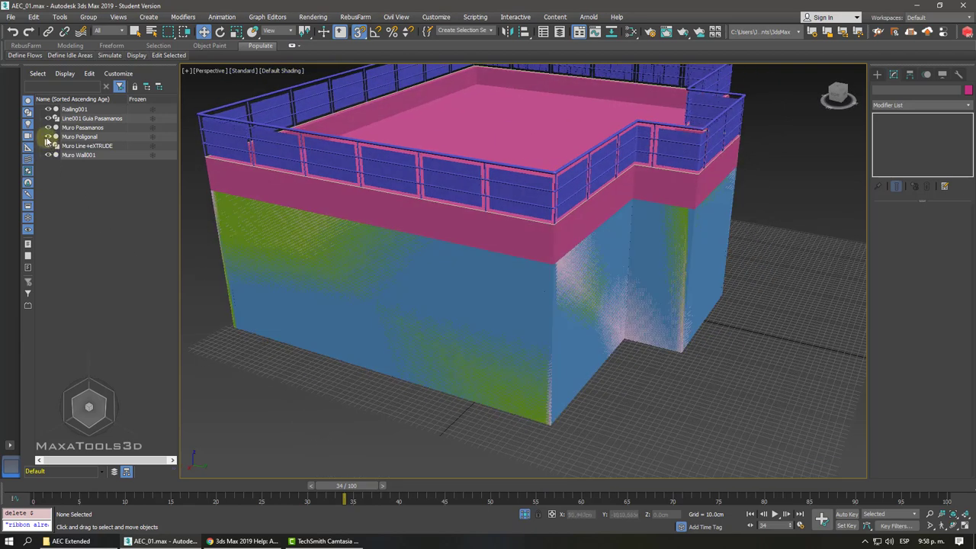
{"action": "left_click", "coordinate": [48, 137]}
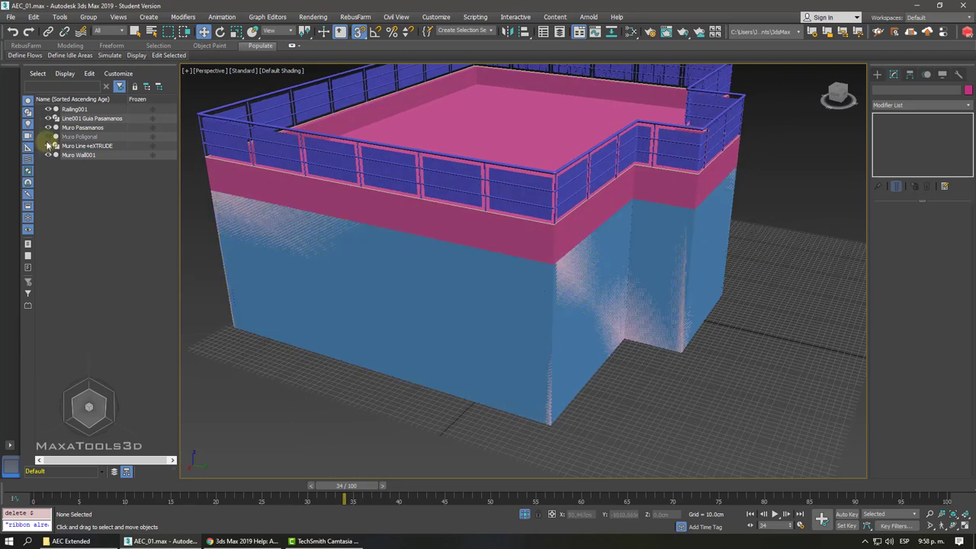
{"action": "left_click", "coordinate": [49, 146]}
{"action": "left_click", "coordinate": [48, 155]}
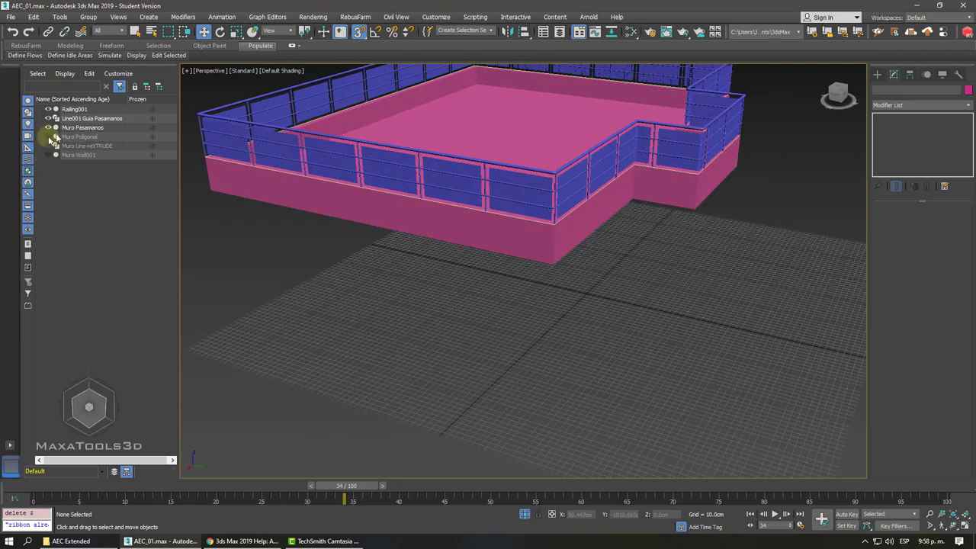
{"action": "left_click", "coordinate": [48, 136]}
{"action": "left_click", "coordinate": [368, 334]}
{"action": "left_click", "coordinate": [369, 334]}
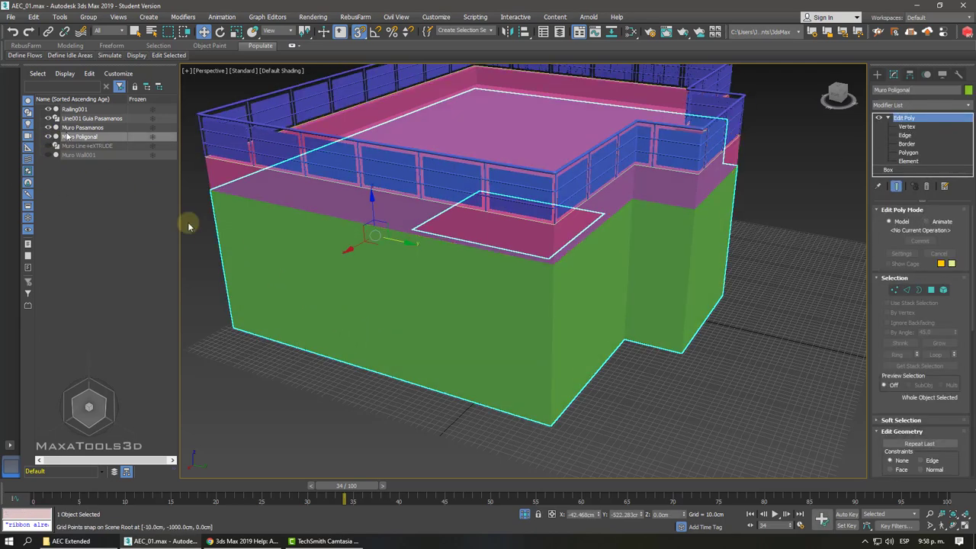
Turn on Edged Faces (F4) and isolate the green Muro Poligonal walls.
{"action": "left_click", "coordinate": [49, 137]}
{"action": "left_click", "coordinate": [49, 136]}
{"action": "mouse_move", "coordinate": [692, 273]}
{"action": "middle_mouse_down"}
{"action": "mouse_move", "coordinate": [679, 285]}
{"action": "mouse_move", "coordinate": [585, 270]}
{"action": "mouse_move", "coordinate": [556, 253]}
{"action": "middle_mouse_up"}
{"action": "key", "text": "F4"}
{"action": "scroll", "coordinate": [636, 190], "scroll_direction": "up", "scroll_amount": 3}
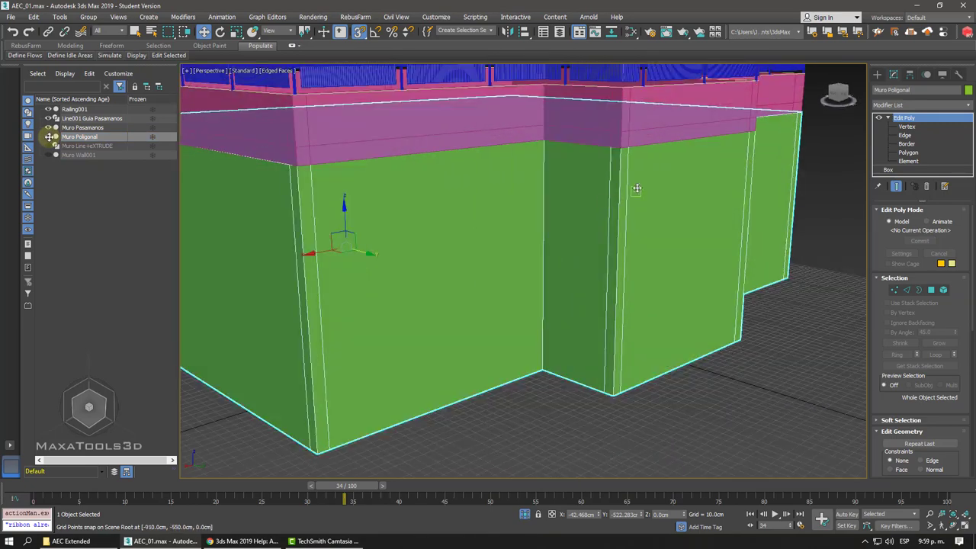
{"action": "key", "text": "alt+q"}
{"action": "mouse_move", "coordinate": [605, 203]}
{"action": "middle_mouse_down", "text": "alt"}
{"action": "mouse_move", "coordinate": [588, 255]}
{"action": "mouse_move", "coordinate": [632, 305]}
{"action": "middle_mouse_up", "text": "alt"}
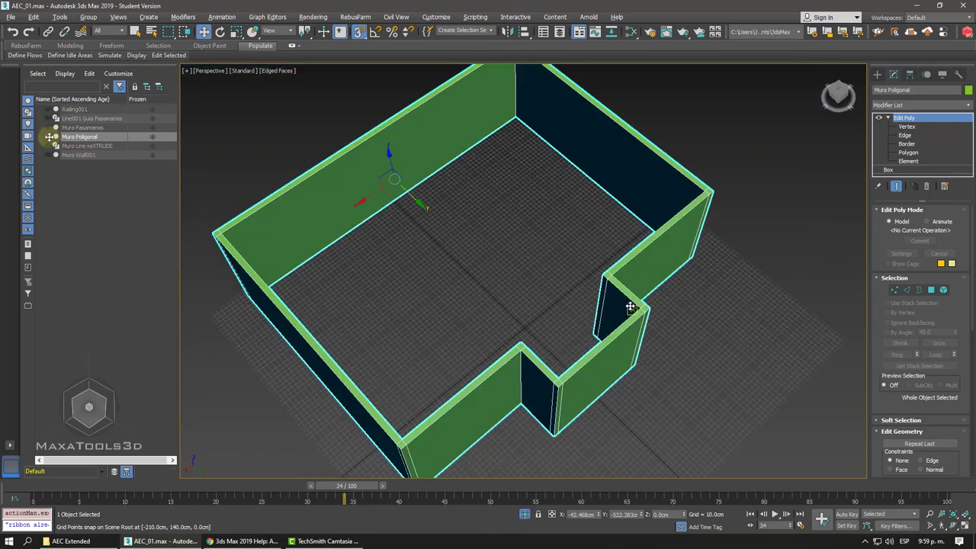
{"action": "scroll", "coordinate": [617, 290], "scroll_direction": "up", "scroll_amount": 4}
{"action": "scroll", "coordinate": [603, 272], "scroll_direction": "down", "scroll_amount": 3}
{"action": "middle_click_drag", "start_coordinate": [578, 283], "coordinate": [572, 246], "text": "alt"}
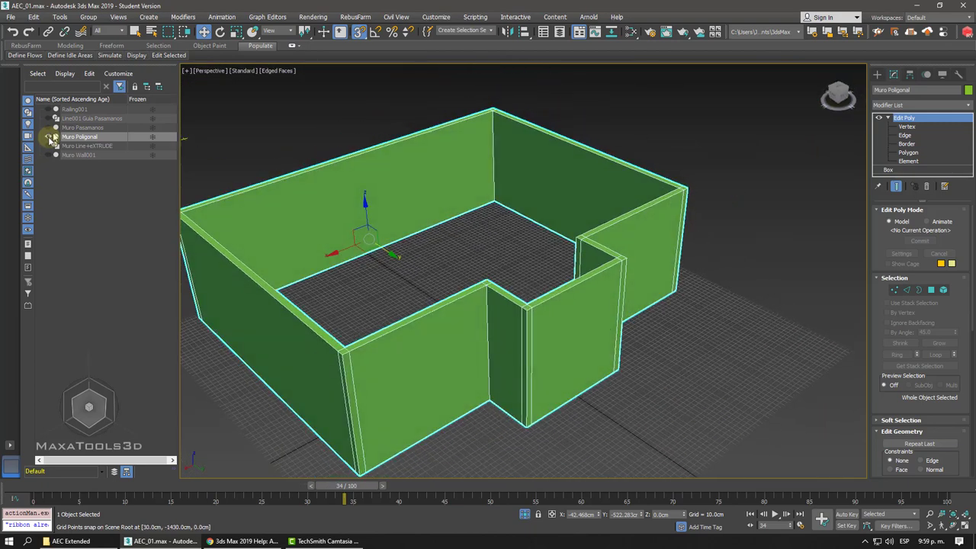
Swap to the Muro Line+eXTRUDE walls, select them and inspect the room's interior.
{"action": "left_click", "coordinate": [47, 137]}
{"action": "left_click", "coordinate": [47, 145]}
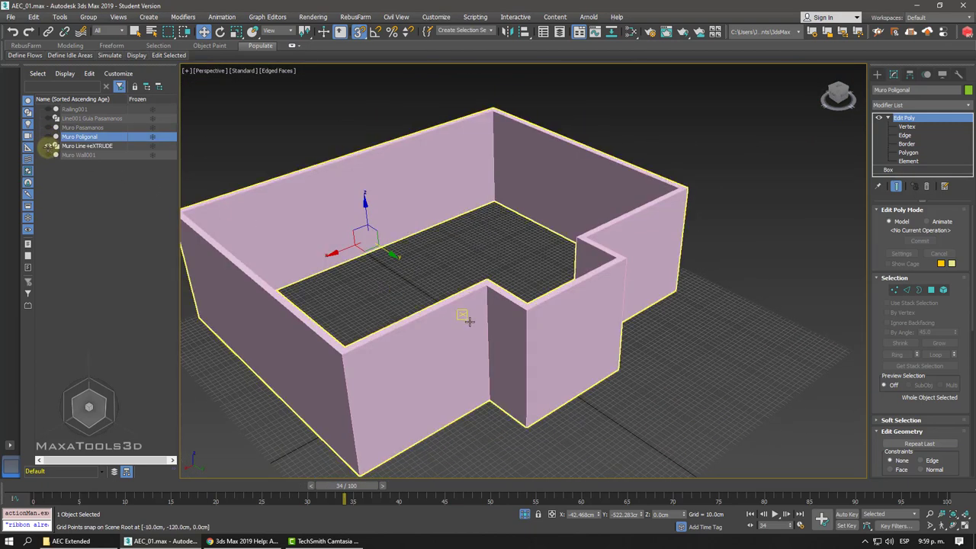
{"action": "scroll", "coordinate": [518, 329], "scroll_direction": "up", "scroll_amount": 3}
{"action": "left_click", "coordinate": [514, 311]}
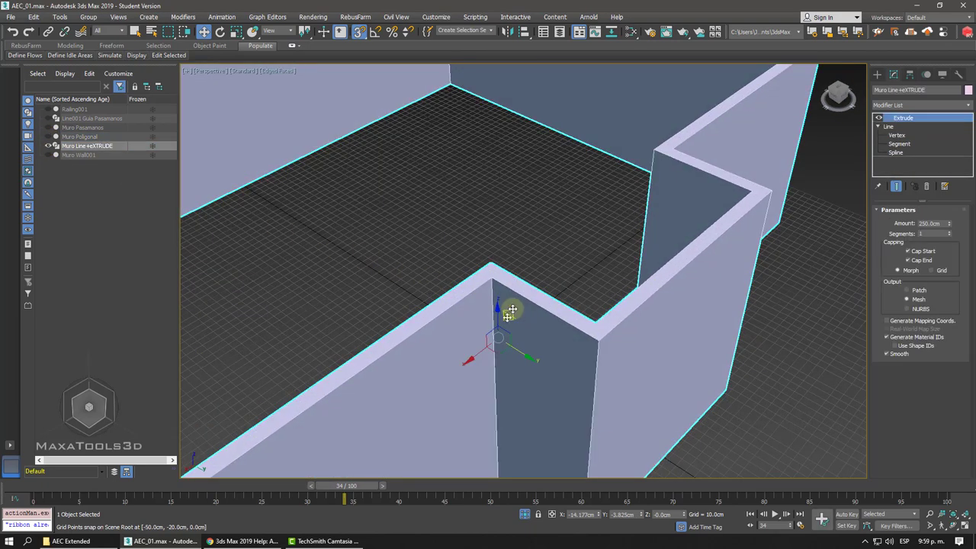
{"action": "scroll", "coordinate": [513, 309], "scroll_direction": "down", "scroll_amount": 2}
{"action": "scroll", "coordinate": [512, 308], "scroll_direction": "up", "scroll_amount": 2}
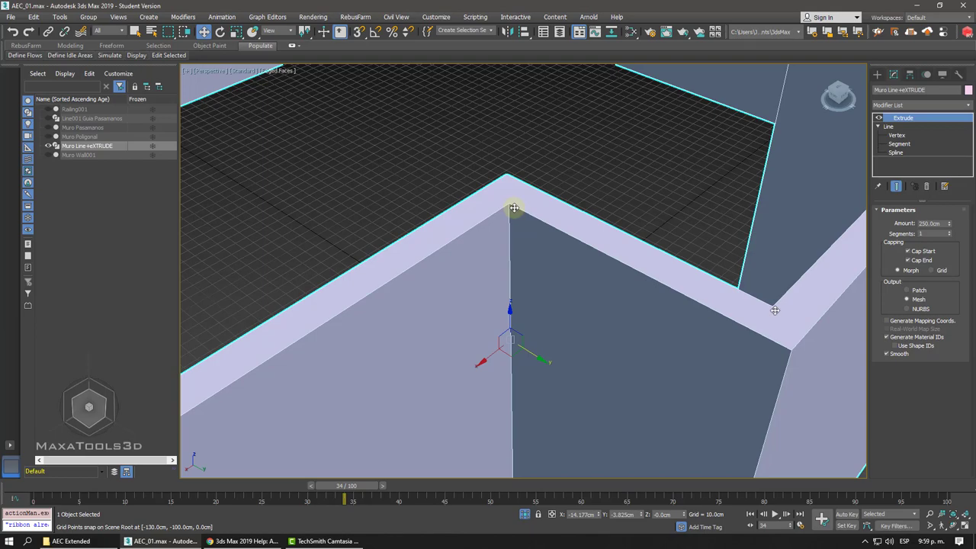
{"action": "scroll", "coordinate": [514, 208], "scroll_direction": "down", "scroll_amount": 2}
{"action": "scroll", "coordinate": [514, 208], "scroll_direction": "down", "scroll_amount": 2}
{"action": "scroll", "coordinate": [514, 208], "scroll_direction": "down", "scroll_amount": 2}
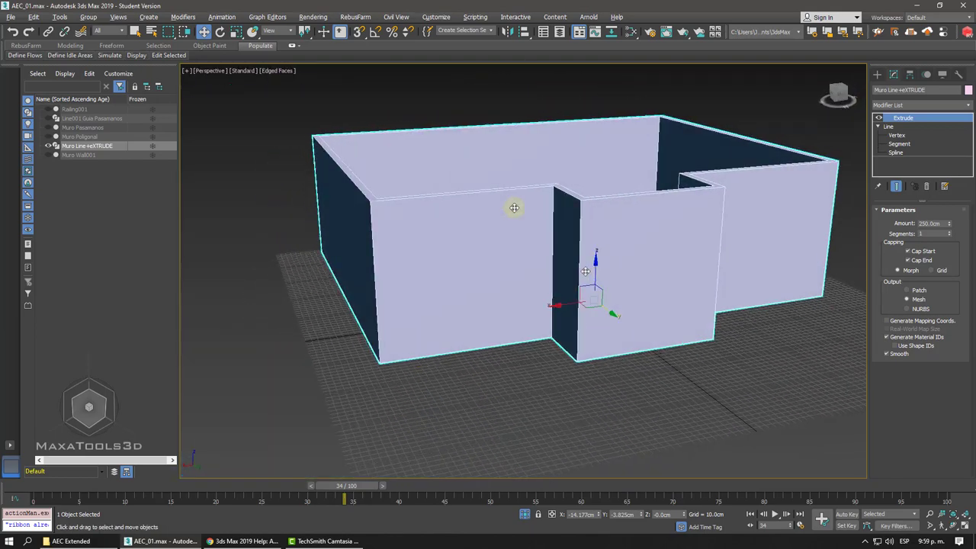
{"action": "middle_click_drag", "start_coordinate": [514, 207], "coordinate": [514, 208], "text": "alt"}
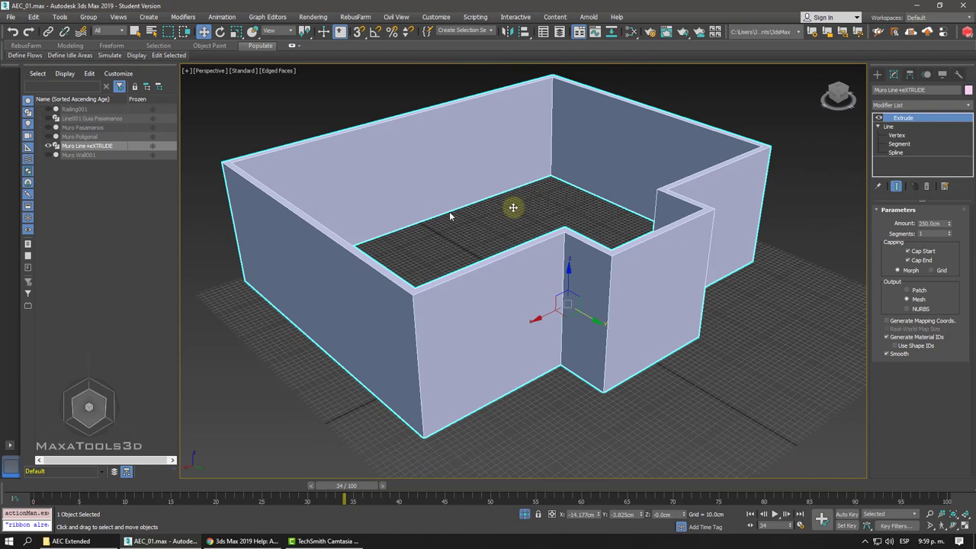
Leave only the blue Muro Wall001 walls visible and bring up the Architectural Objects help page.
{"action": "left_click", "coordinate": [48, 145]}
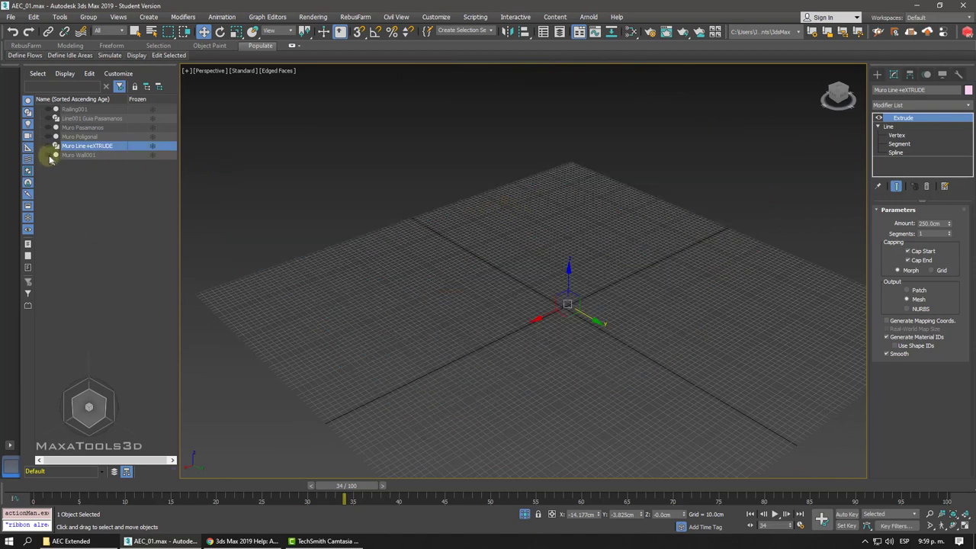
{"action": "left_click", "coordinate": [49, 156]}
{"action": "mouse_move", "coordinate": [432, 273]}
{"action": "middle_mouse_down", "text": "alt"}
{"action": "mouse_move", "coordinate": [481, 256]}
{"action": "mouse_move", "coordinate": [401, 265]}
{"action": "mouse_move", "coordinate": [478, 266]}
{"action": "mouse_move", "coordinate": [425, 257]}
{"action": "mouse_move", "coordinate": [483, 257]}
{"action": "middle_mouse_up", "text": "alt"}
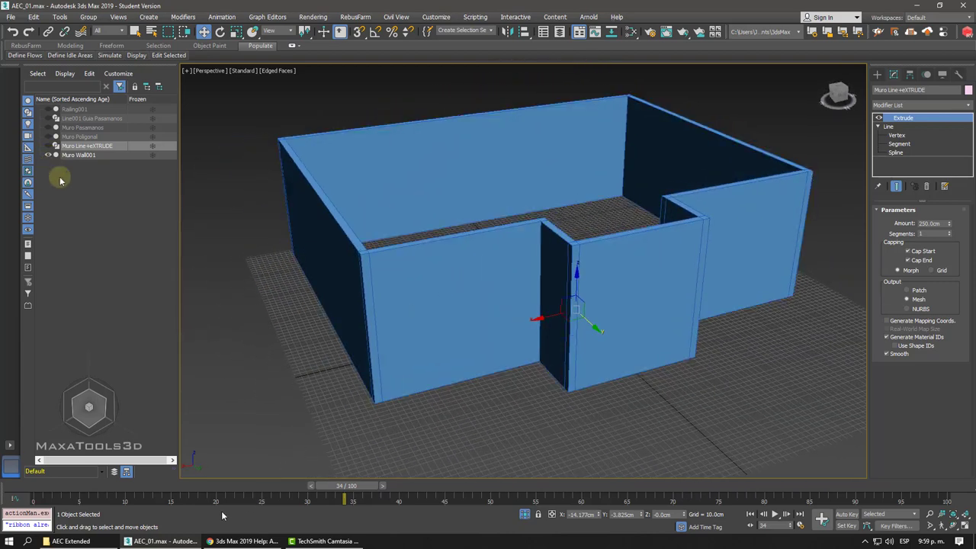
{"action": "left_click", "coordinate": [242, 542]}
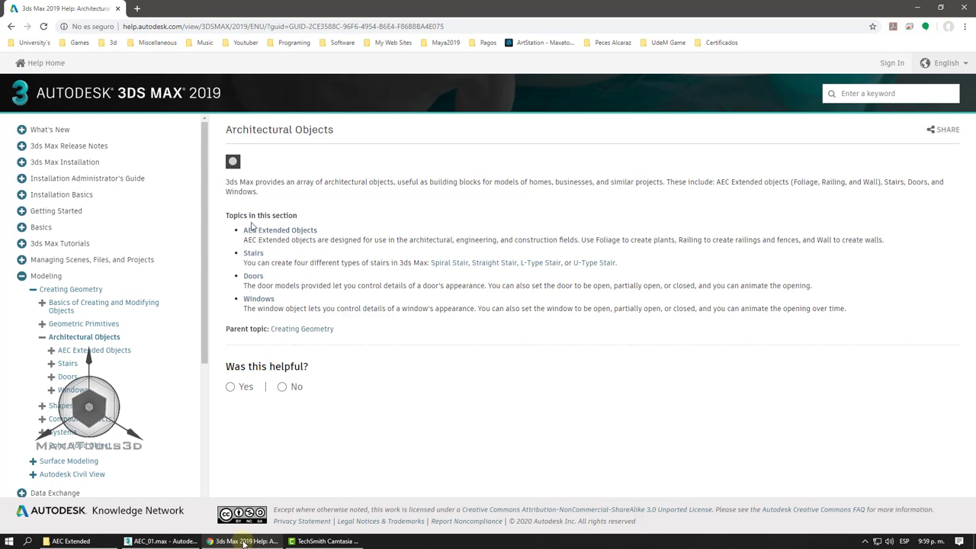
Highlight the Stairs and Windows topics on the help page, then return to 3ds Max.
{"action": "left_click_drag", "start_coordinate": [267, 258], "coordinate": [243, 253]}
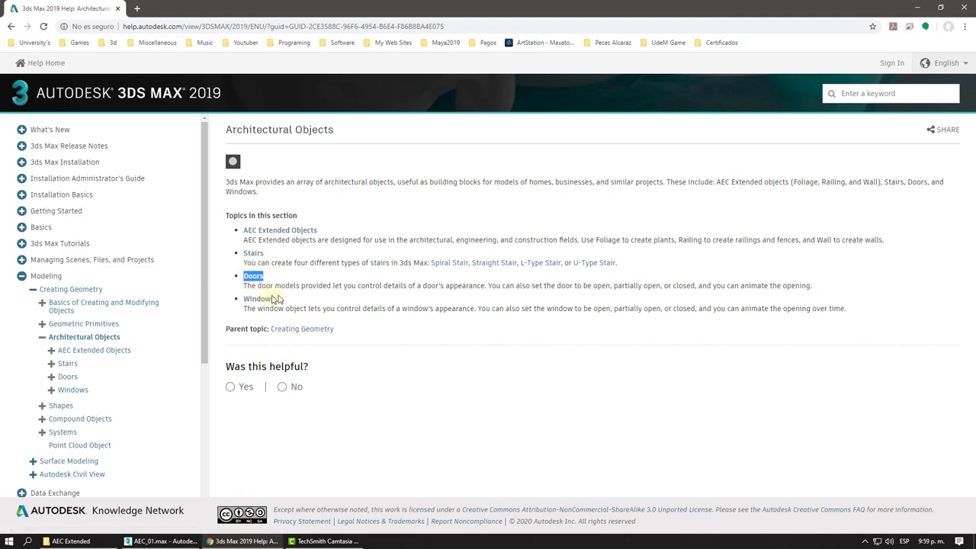
{"action": "left_click_drag", "start_coordinate": [274, 299], "coordinate": [233, 298]}
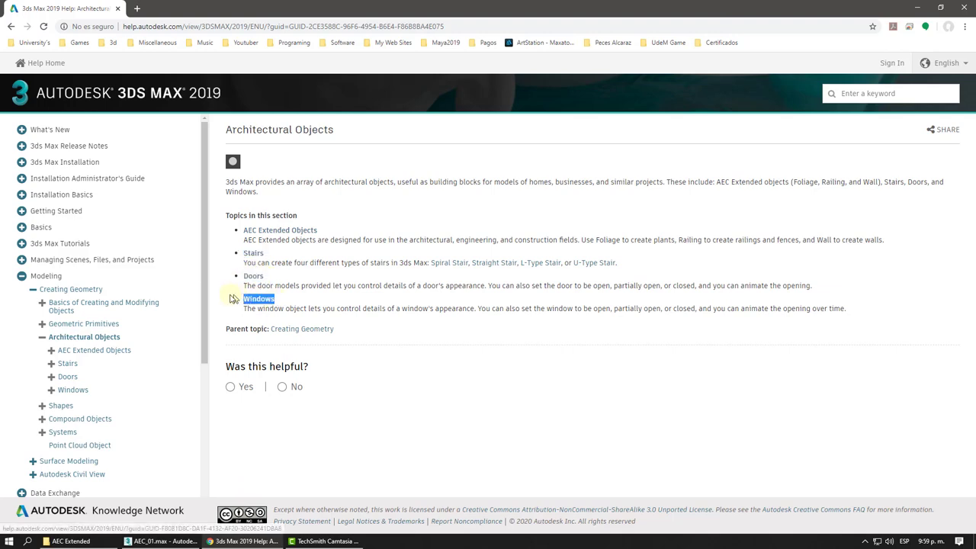
{"action": "left_click", "coordinate": [917, 6]}
In Create > Geometry, choose the Windows category to list Awning, Casement, Fixed, Pivoted, Projected and Sliding.
{"action": "middle_click_drag", "start_coordinate": [636, 239], "coordinate": [554, 222], "text": "alt"}
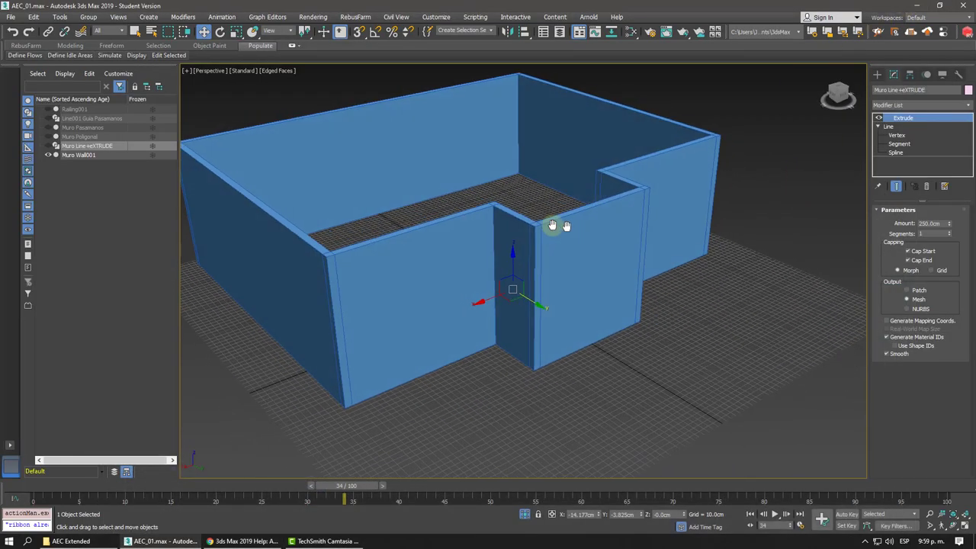
{"action": "left_click", "coordinate": [877, 74]}
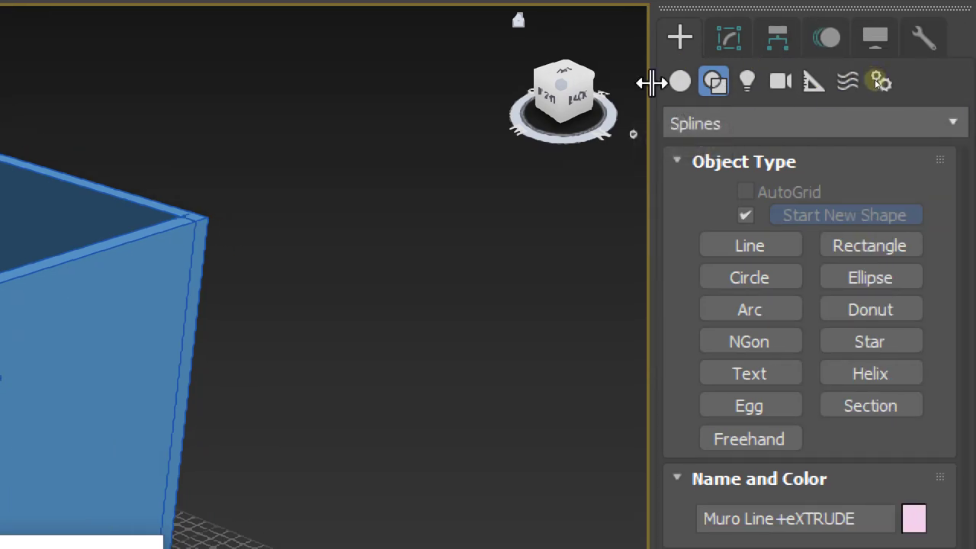
{"action": "left_click", "coordinate": [675, 85]}
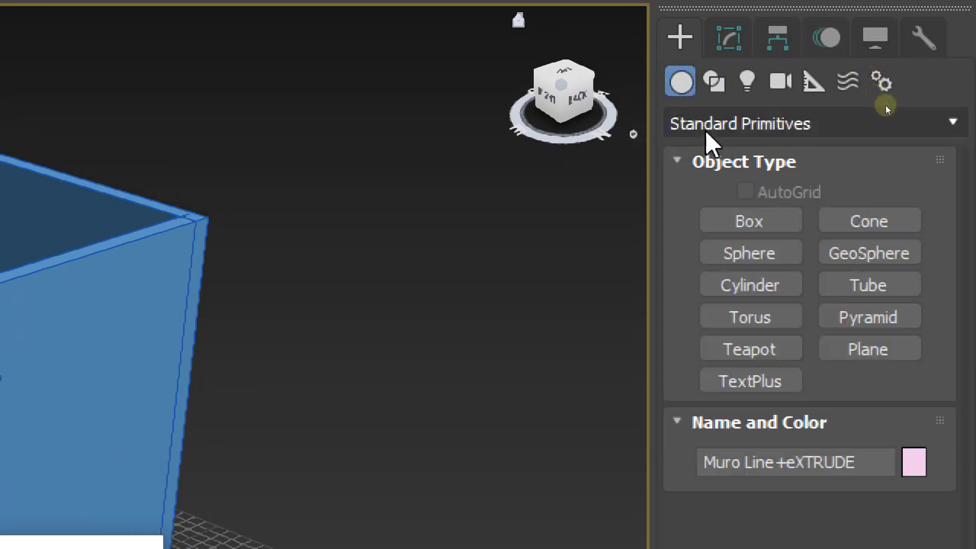
{"action": "left_click", "coordinate": [705, 126]}
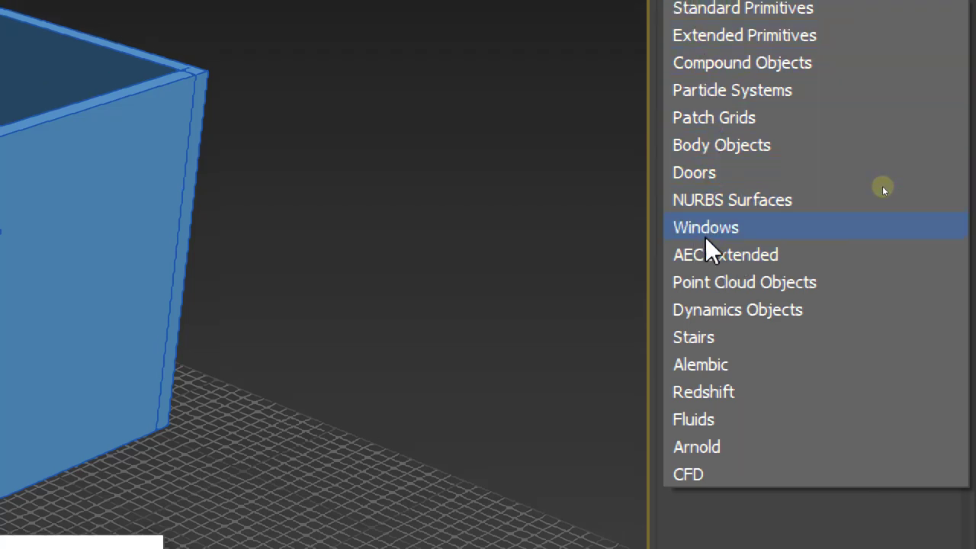
{"action": "left_click", "coordinate": [697, 228]}
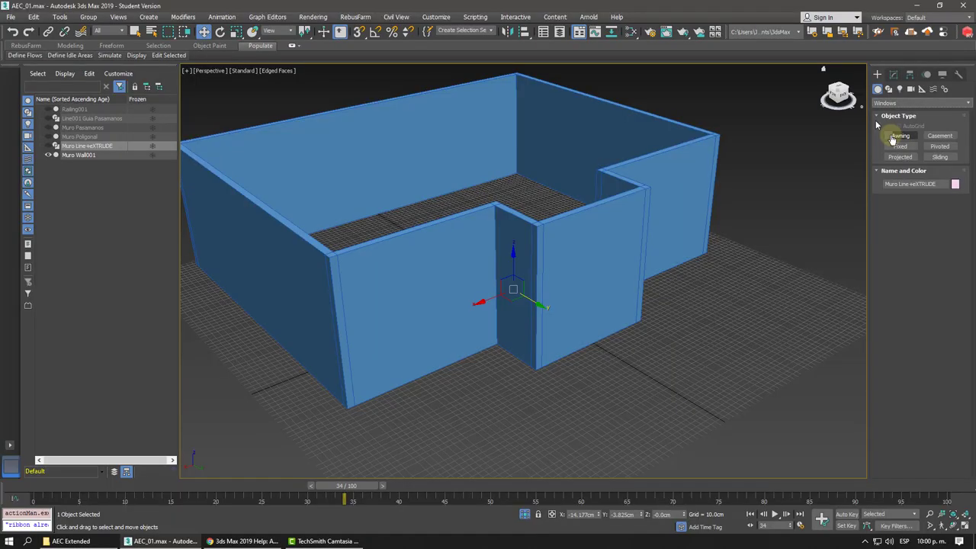
Compare the Fixed, Casement and Pivoted window types, then select Sliding.
{"action": "middle_click_drag", "start_coordinate": [664, 170], "coordinate": [647, 177], "text": "alt"}
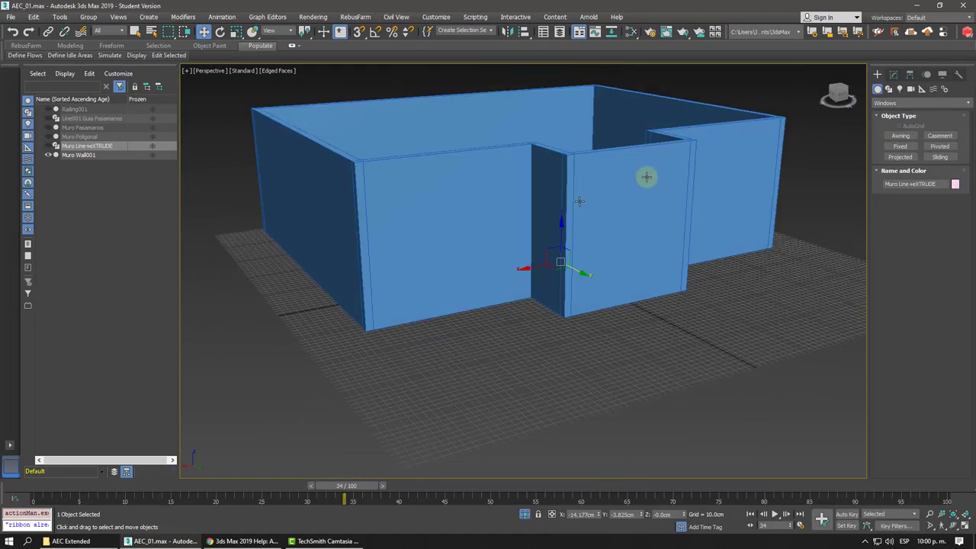
{"action": "mouse_move", "coordinate": [580, 200]}
{"action": "middle_mouse_down", "text": "alt"}
{"action": "mouse_move", "coordinate": [573, 213]}
{"action": "mouse_move", "coordinate": [499, 192]}
{"action": "mouse_move", "coordinate": [591, 187]}
{"action": "mouse_move", "coordinate": [651, 203]}
{"action": "mouse_move", "coordinate": [689, 233]}
{"action": "middle_mouse_up", "text": "alt"}
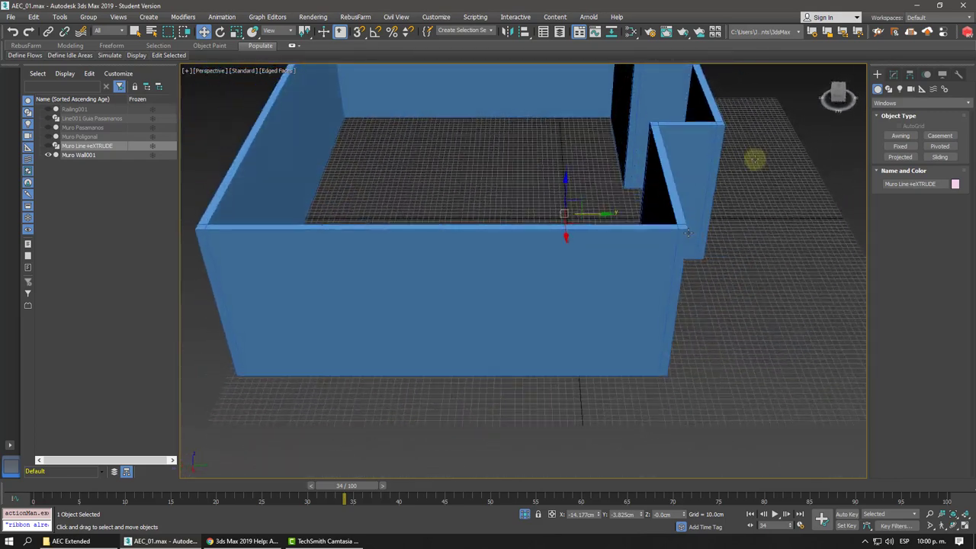
{"action": "left_click", "coordinate": [899, 144]}
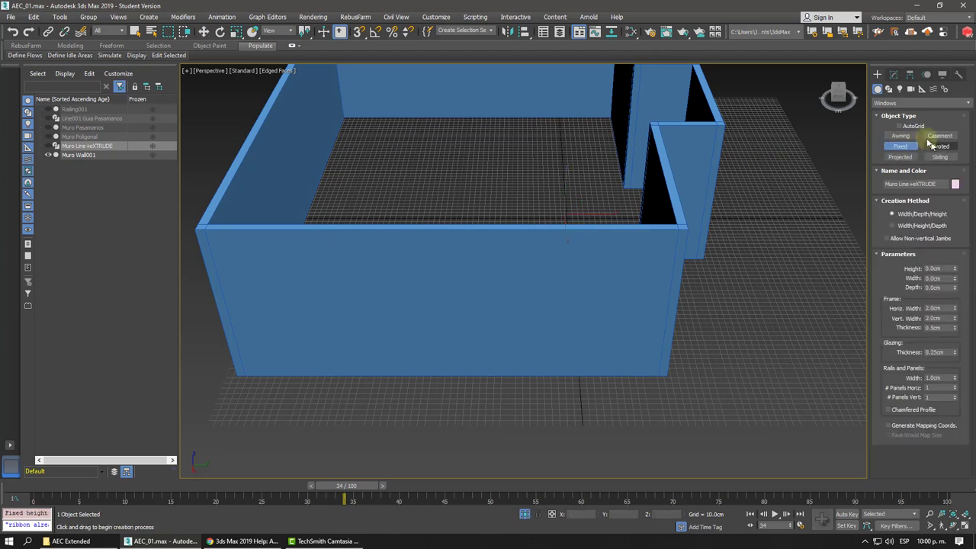
{"action": "left_click", "coordinate": [940, 136]}
{"action": "left_click", "coordinate": [938, 146]}
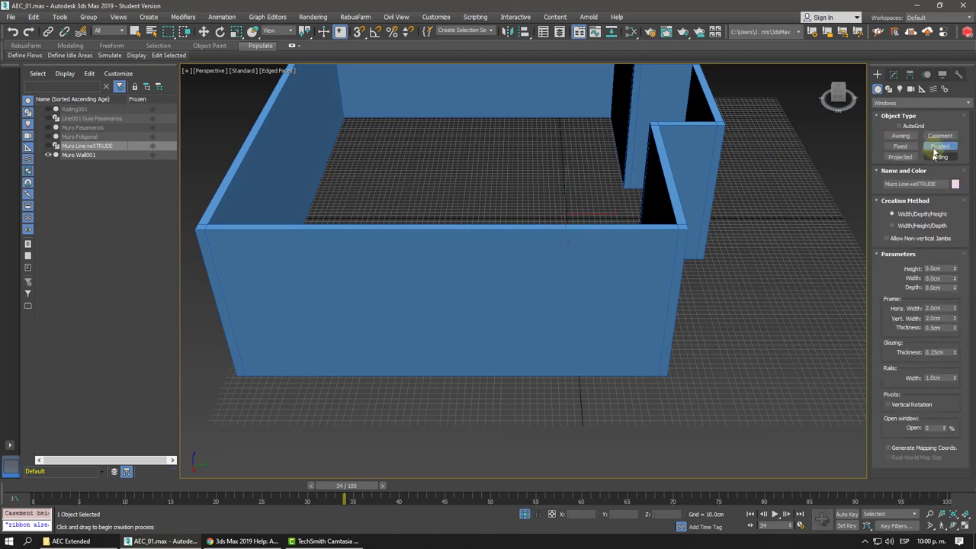
{"action": "left_click", "coordinate": [938, 156]}
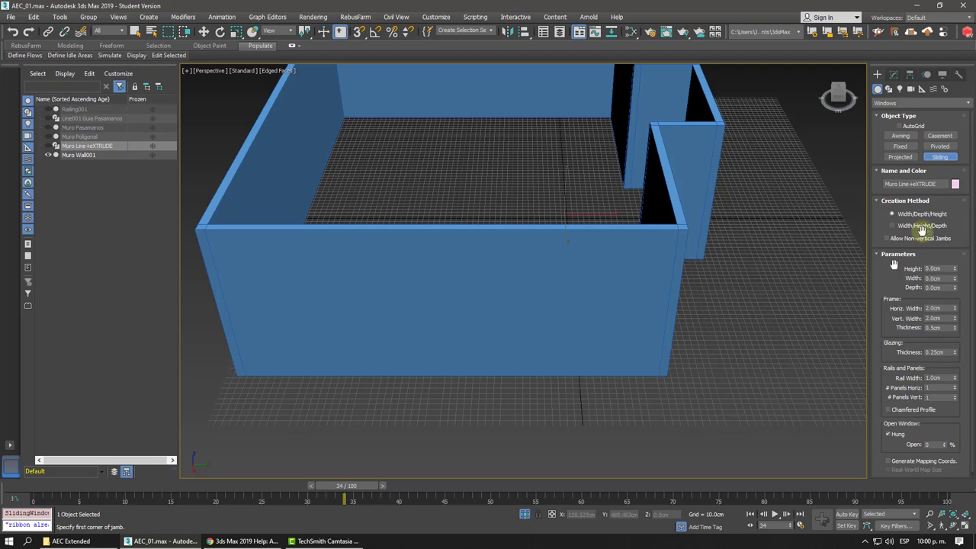
Review the Sliding window's Width/Depth/Height creation method and 2.0 cm frame width options.
{"action": "scroll", "coordinate": [663, 206], "scroll_direction": "down", "scroll_amount": 3}
{"action": "mouse_move", "coordinate": [632, 211]}
{"action": "middle_mouse_down", "text": "alt"}
{"action": "mouse_move", "coordinate": [586, 206]}
{"action": "mouse_move", "coordinate": [693, 198]}
{"action": "middle_mouse_up", "text": "alt"}
{"action": "scroll", "coordinate": [595, 203], "scroll_direction": "down", "scroll_amount": 2}
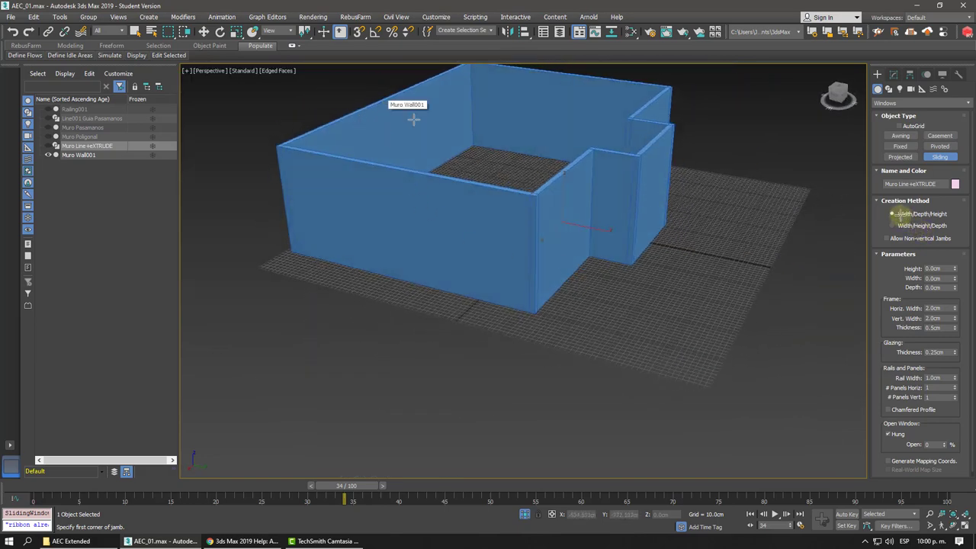
{"action": "middle_click_drag", "start_coordinate": [374, 284], "coordinate": [393, 278], "text": "alt"}
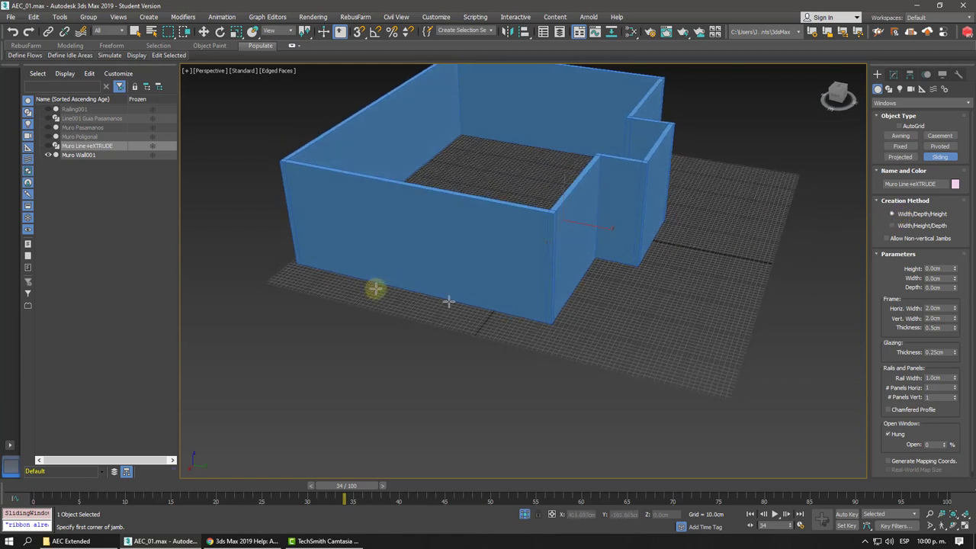
{"action": "left_click", "coordinate": [892, 215]}
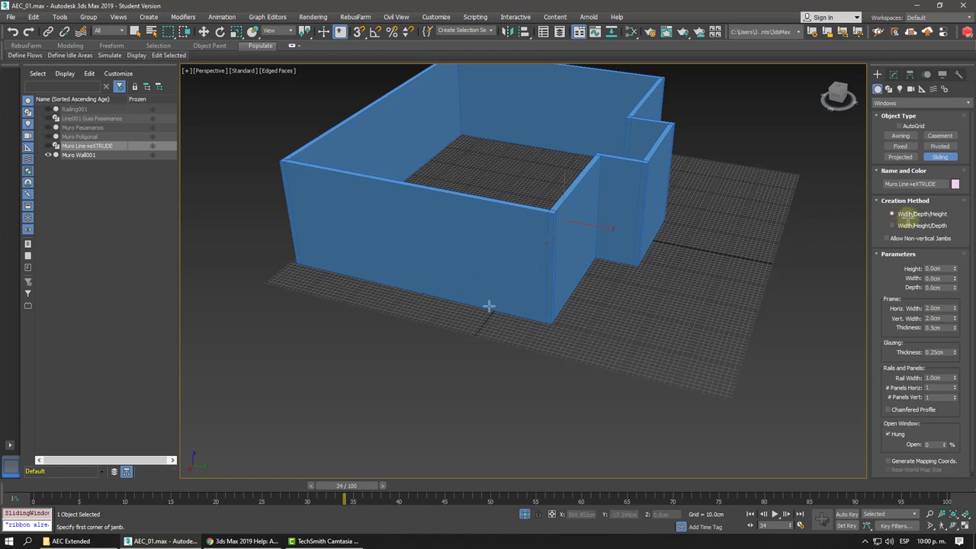
{"action": "left_click", "coordinate": [916, 217]}
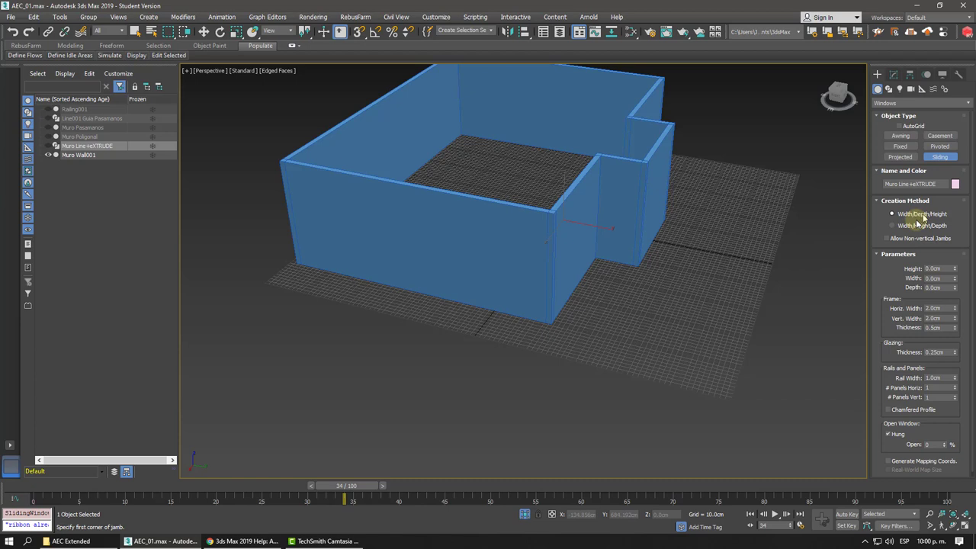
{"action": "left_click", "coordinate": [488, 304]}
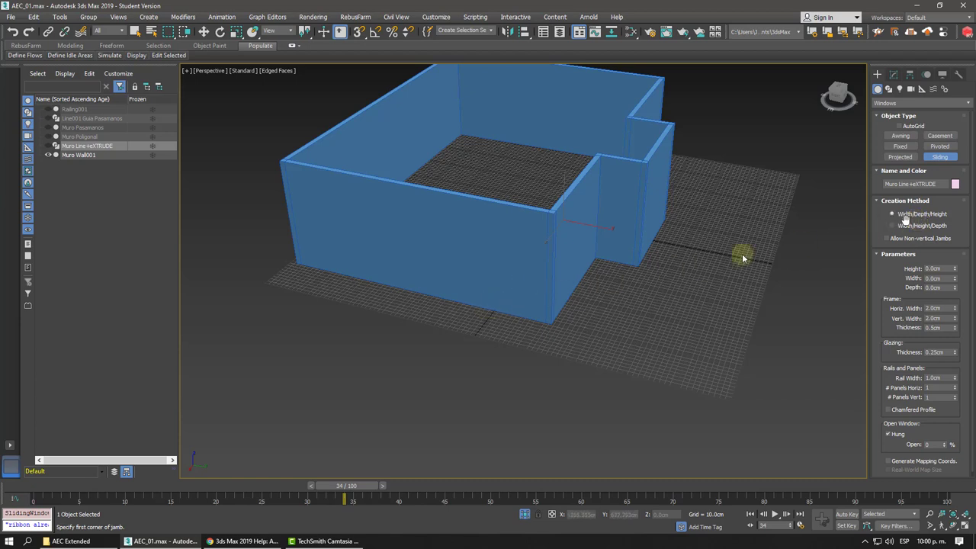
{"action": "left_click", "coordinate": [923, 216]}
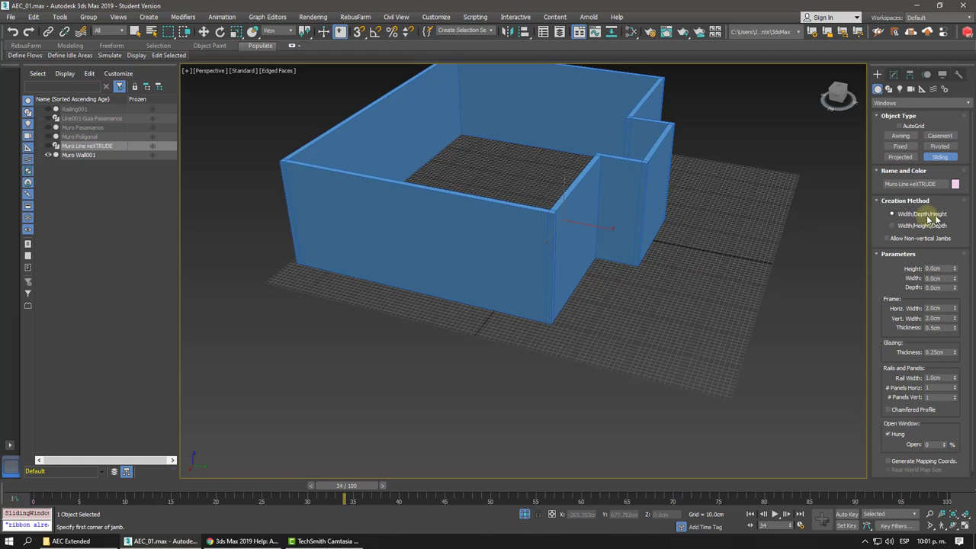
{"action": "left_click", "coordinate": [917, 226]}
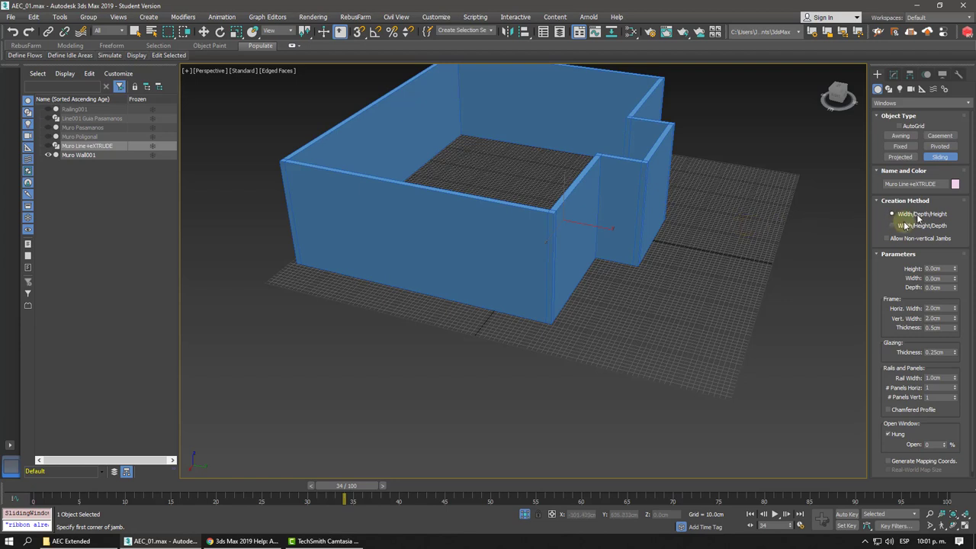
Select the Awning window type and view the front wall up close in wireframe.
{"action": "left_click", "coordinate": [903, 142]}
{"action": "middle_click_drag", "start_coordinate": [692, 279], "coordinate": [605, 242], "text": "alt"}
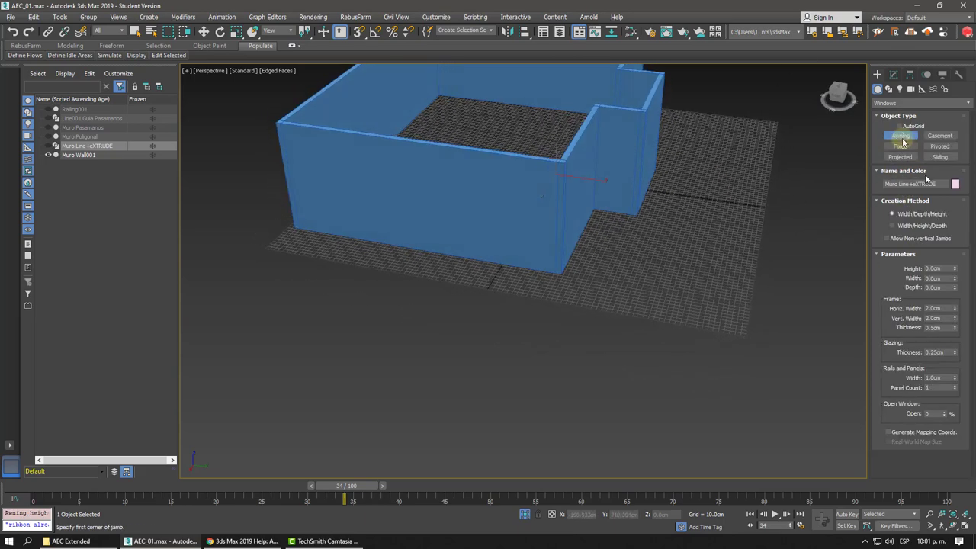
{"action": "scroll", "coordinate": [631, 278], "scroll_direction": "up", "scroll_amount": 5}
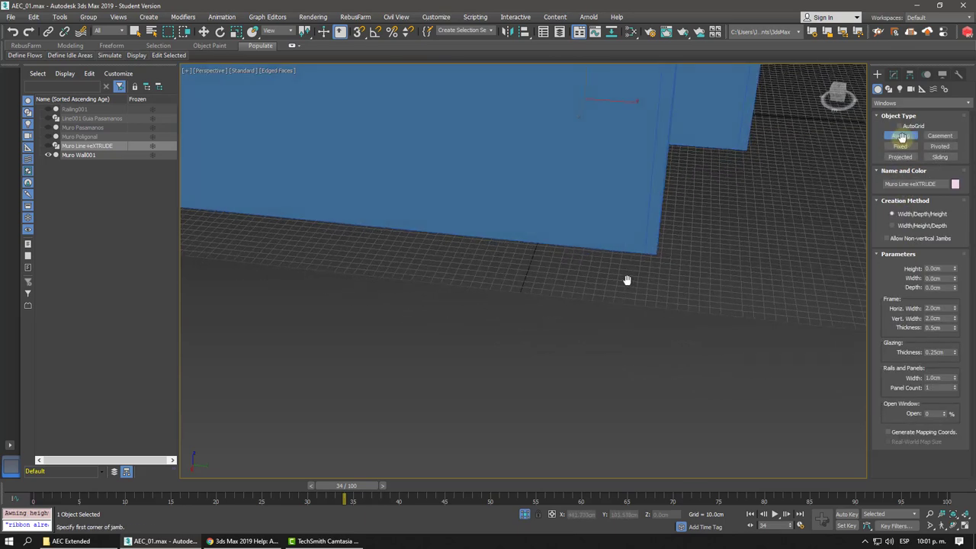
{"action": "middle_click_drag", "start_coordinate": [564, 277], "coordinate": [629, 351], "text": "alt"}
{"action": "scroll", "coordinate": [629, 351], "scroll_direction": "up", "scroll_amount": 3}
{"action": "key", "text": "F3"}
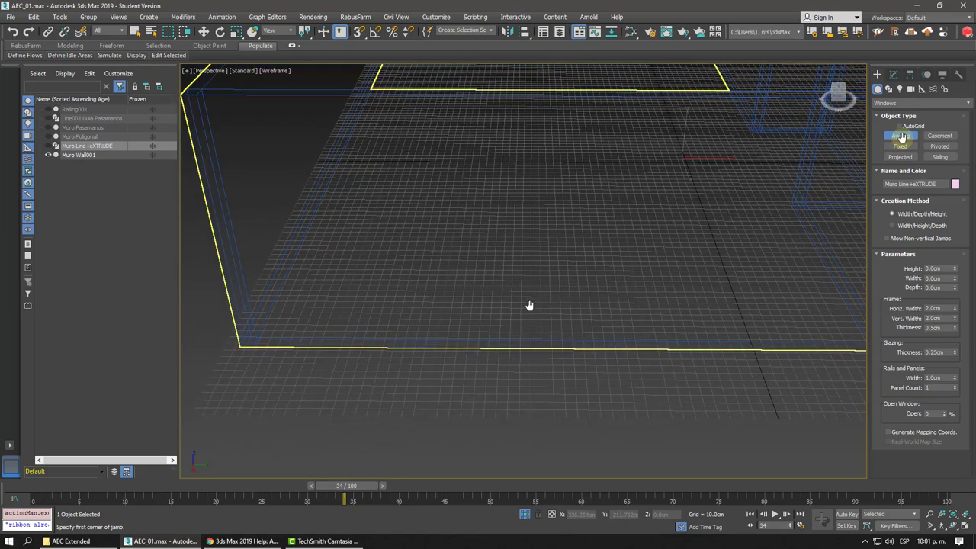
{"action": "scroll", "coordinate": [450, 285], "scroll_direction": "up", "scroll_amount": 3}
{"action": "scroll", "coordinate": [636, 270], "scroll_direction": "down", "scroll_amount": 3}
{"action": "scroll", "coordinate": [617, 356], "scroll_direction": "down", "scroll_amount": 3}
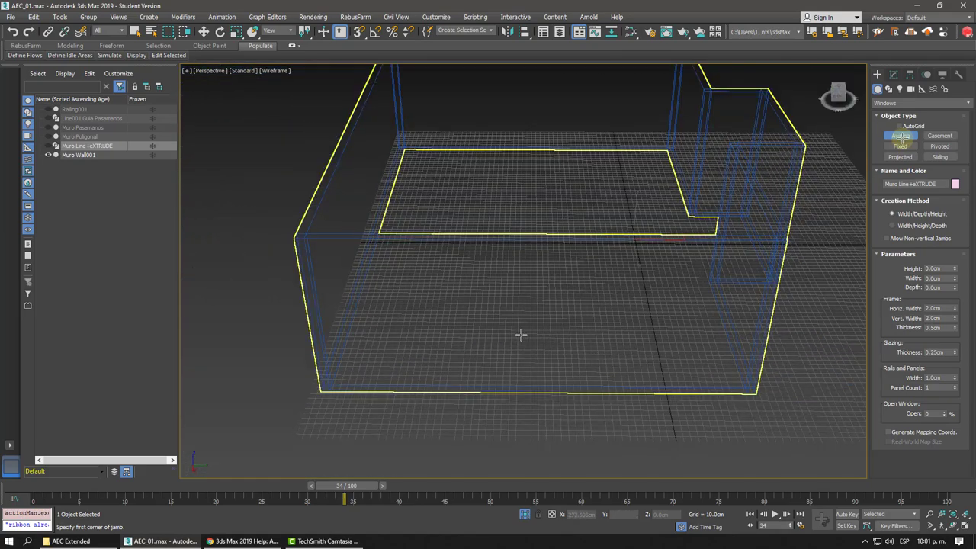
{"action": "scroll", "coordinate": [520, 397], "scroll_direction": "up", "scroll_amount": 3}
{"action": "scroll", "coordinate": [515, 338], "scroll_direction": "down", "scroll_amount": 1}
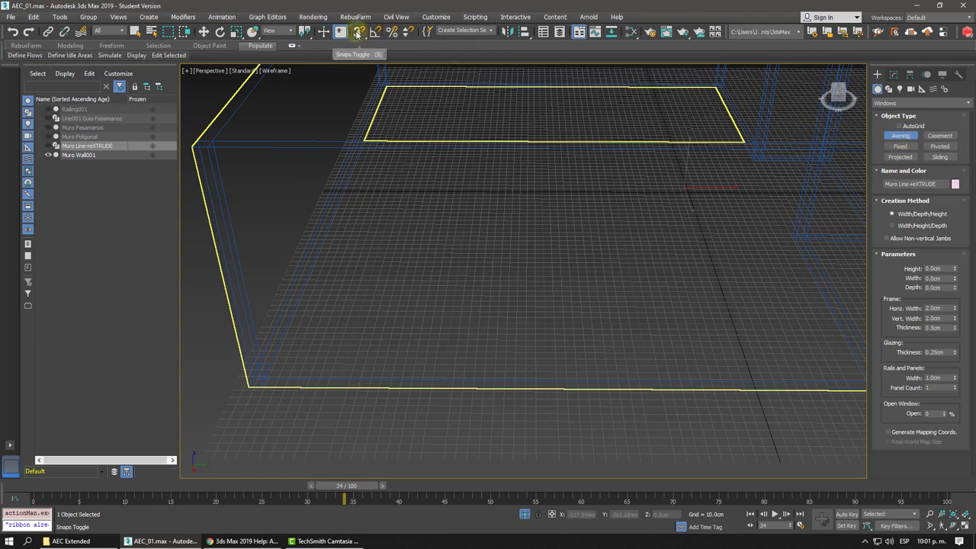
Turn on snapping and reposition the view to look along the front wall.
{"action": "left_click", "coordinate": [358, 34]}
{"action": "right_click", "coordinate": [357, 34]}
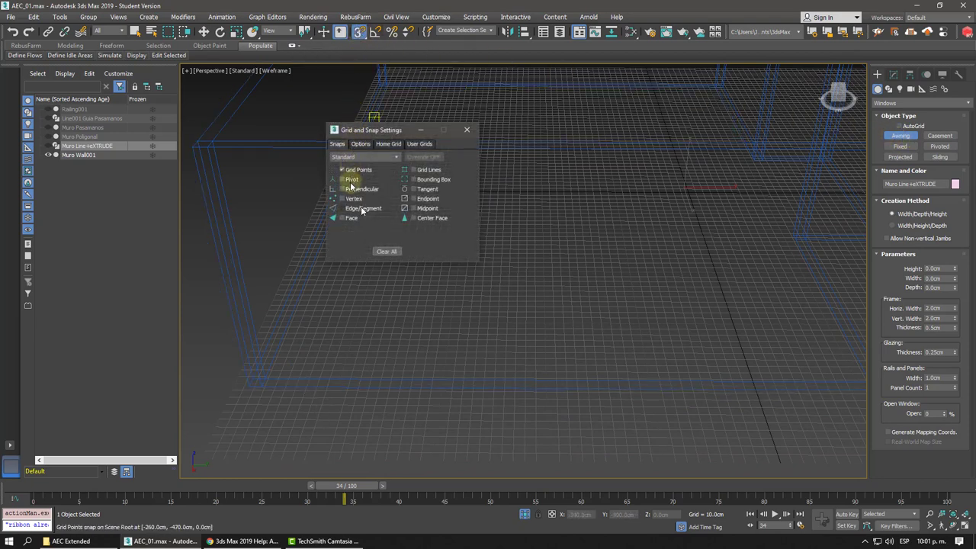
{"action": "left_click", "coordinate": [467, 129]}
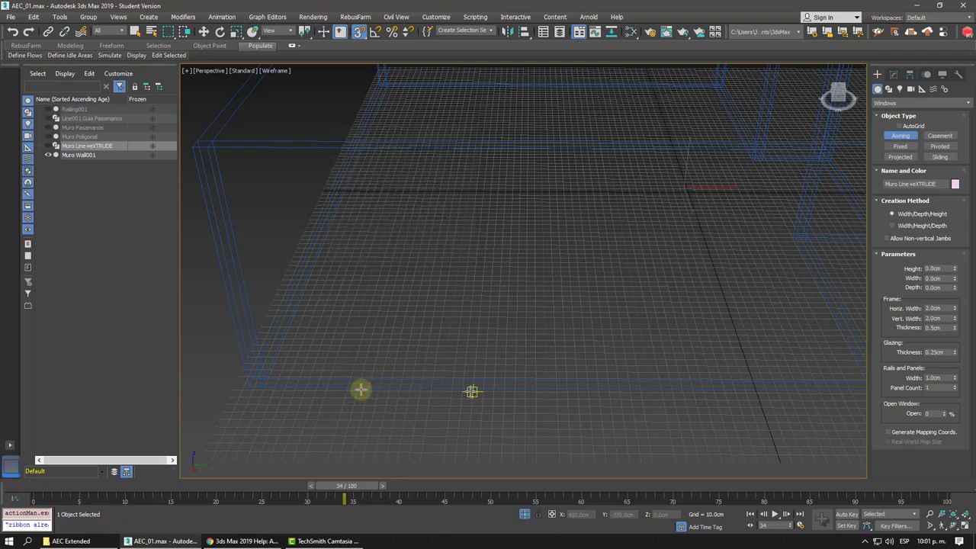
{"action": "mouse_move", "coordinate": [361, 389]}
{"action": "middle_mouse_down", "text": "alt"}
{"action": "mouse_move", "coordinate": [437, 296]}
{"action": "mouse_move", "coordinate": [492, 281]}
{"action": "mouse_move", "coordinate": [461, 370]}
{"action": "middle_mouse_up", "text": "alt"}
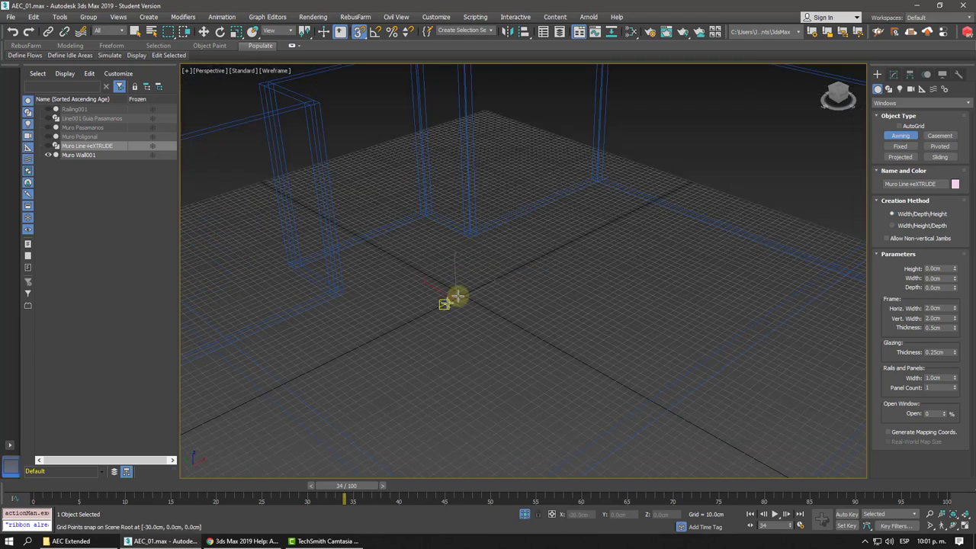
{"action": "key", "text": "F3"}
{"action": "scroll", "coordinate": [421, 379], "scroll_direction": "up", "scroll_amount": 5}
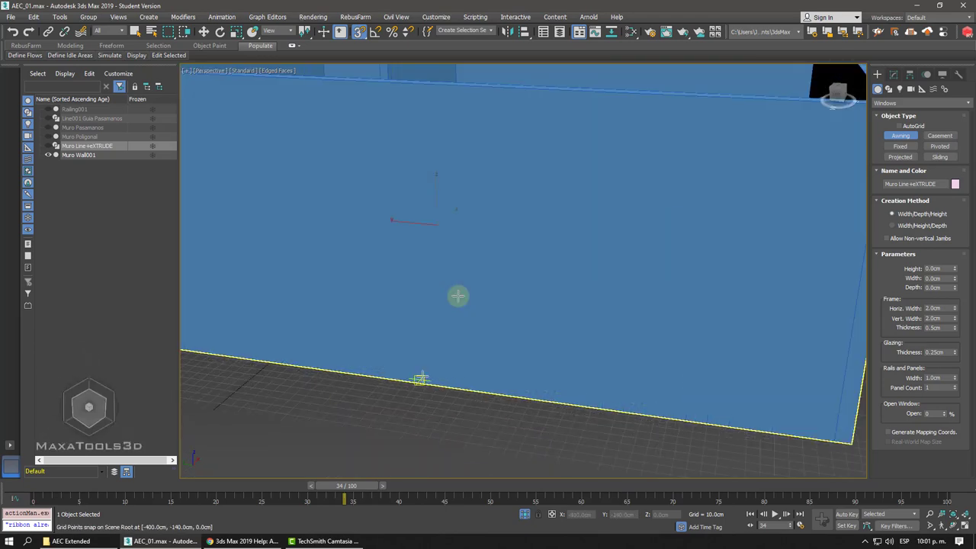
{"action": "scroll", "coordinate": [421, 385], "scroll_direction": "up", "scroll_amount": 3}
{"action": "scroll", "coordinate": [431, 386], "scroll_direction": "up", "scroll_amount": 3}
{"action": "scroll", "coordinate": [450, 370], "scroll_direction": "down", "scroll_amount": 3}
{"action": "scroll", "coordinate": [470, 351], "scroll_direction": "down", "scroll_amount": 3}
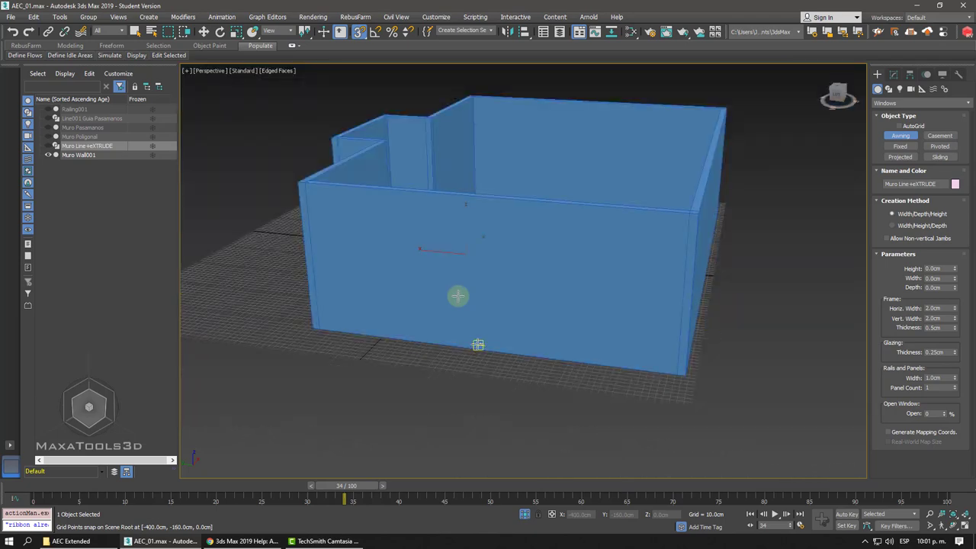
{"action": "middle_click_drag", "start_coordinate": [477, 344], "coordinate": [516, 394], "text": "alt"}
{"action": "scroll", "coordinate": [503, 395], "scroll_direction": "up", "scroll_amount": 5}
{"action": "middle_click_drag", "start_coordinate": [458, 299], "coordinate": [446, 386], "text": "alt"}
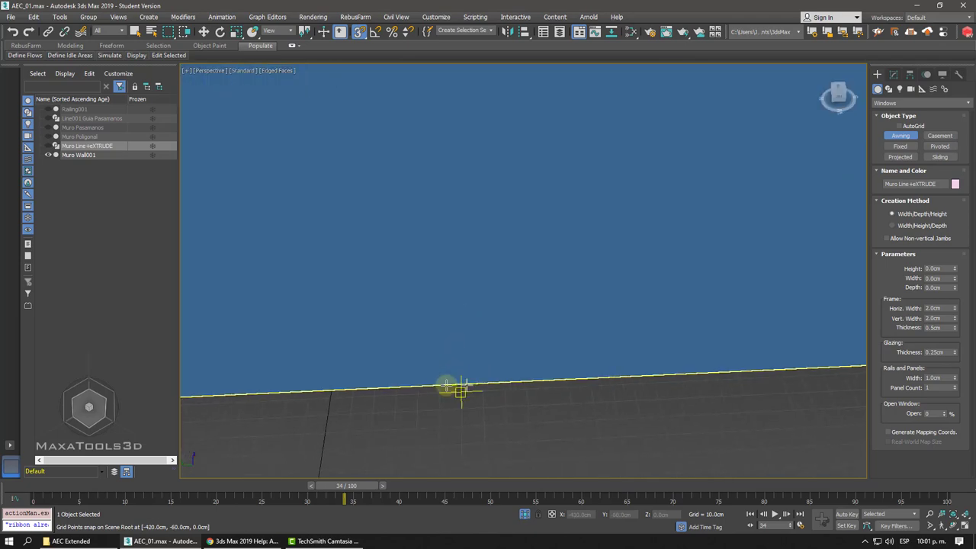
In wireframe, drag the awning window's 100 cm width along the wall base.
{"action": "key", "text": "F3"}
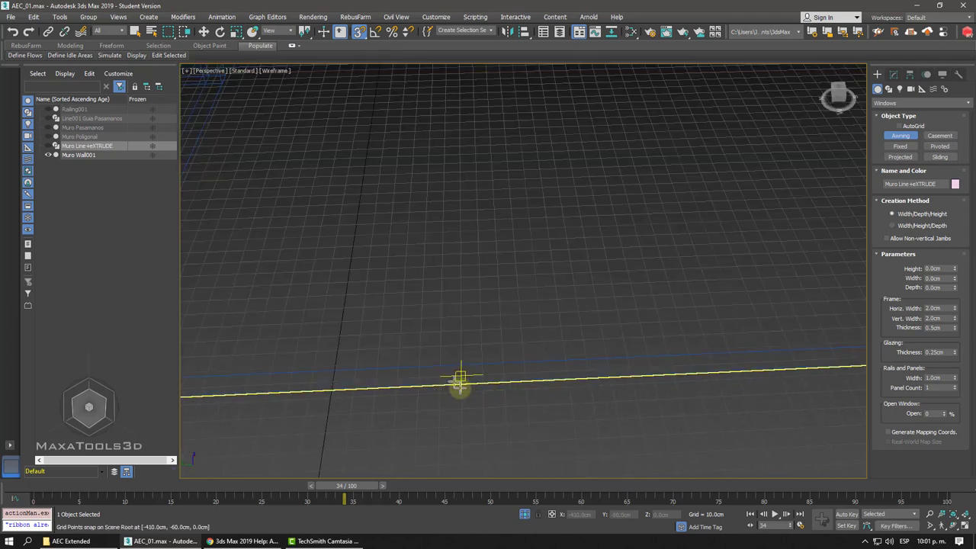
{"action": "left_click_drag", "start_coordinate": [459, 386], "coordinate": [513, 374]}
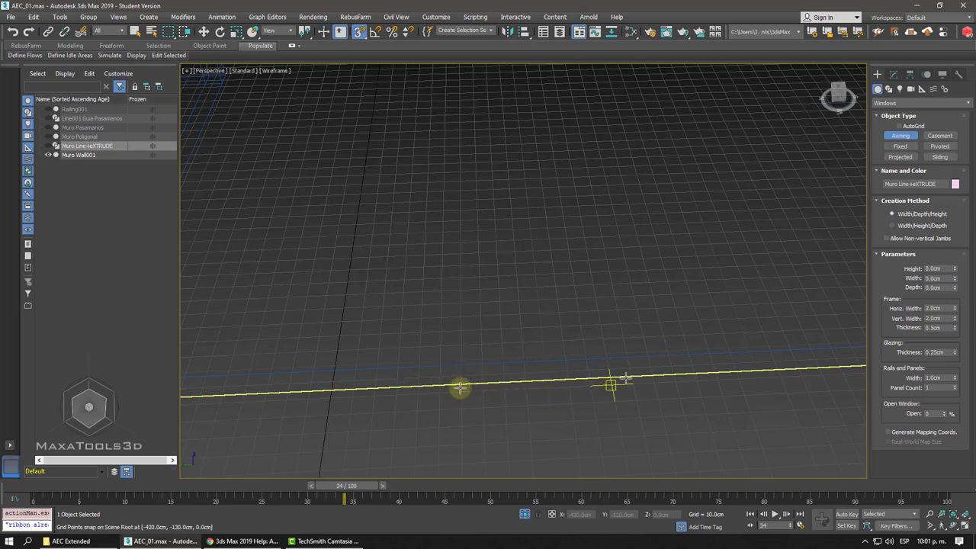
{"action": "mouse_move", "coordinate": [754, 363]}
{"action": "middle_mouse_down"}
{"action": "mouse_move", "coordinate": [777, 345]}
{"action": "mouse_move", "coordinate": [391, 293]}
{"action": "middle_mouse_up"}
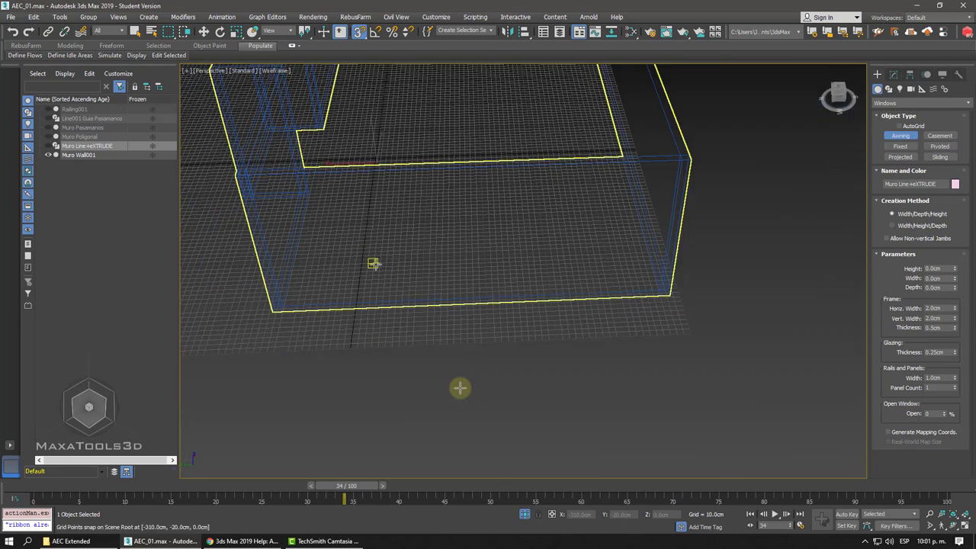
{"action": "scroll", "coordinate": [460, 387], "scroll_direction": "down", "scroll_amount": 3}
{"action": "scroll", "coordinate": [460, 387], "scroll_direction": "up", "scroll_amount": 4}
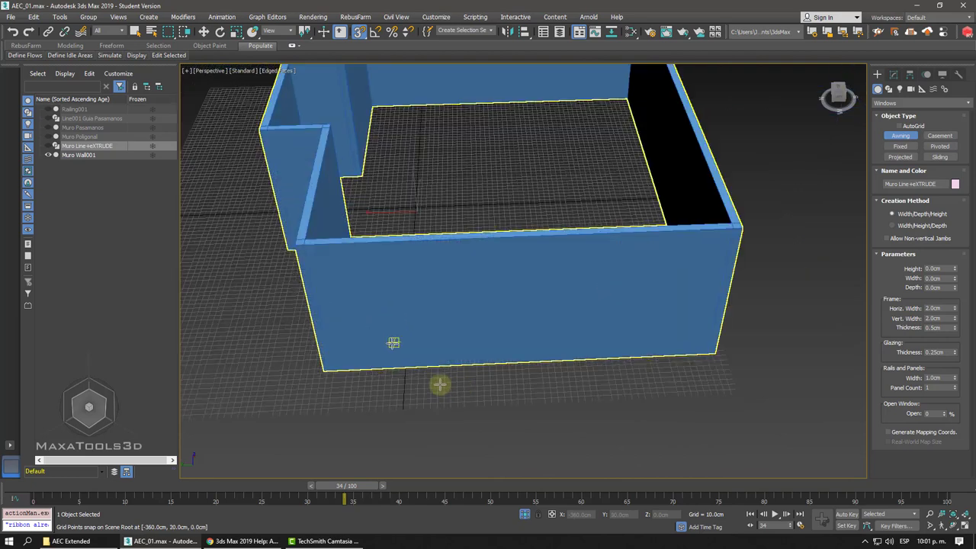
{"action": "scroll", "coordinate": [360, 358], "scroll_direction": "up", "scroll_amount": 2}
{"action": "key", "text": "F3"}
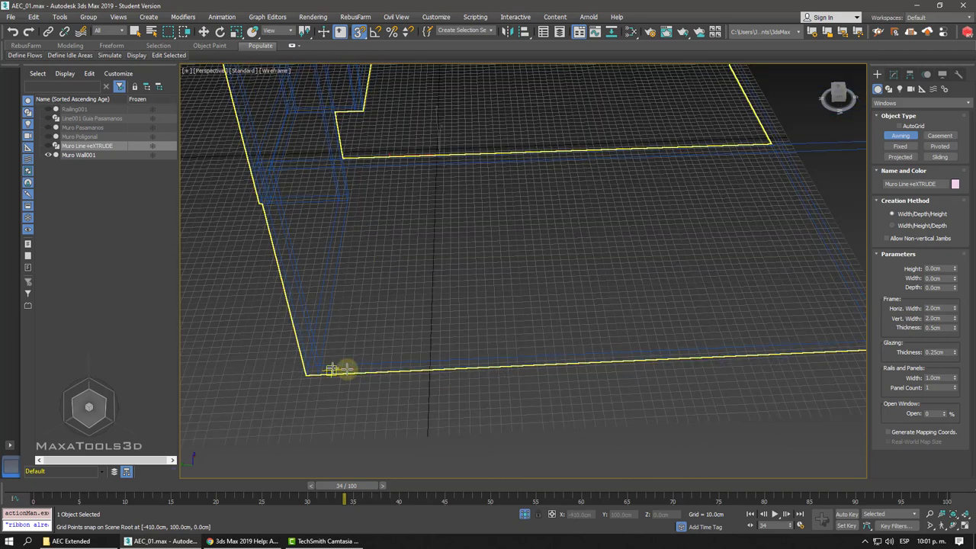
{"action": "left_click_drag", "start_coordinate": [331, 370], "coordinate": [516, 363]}
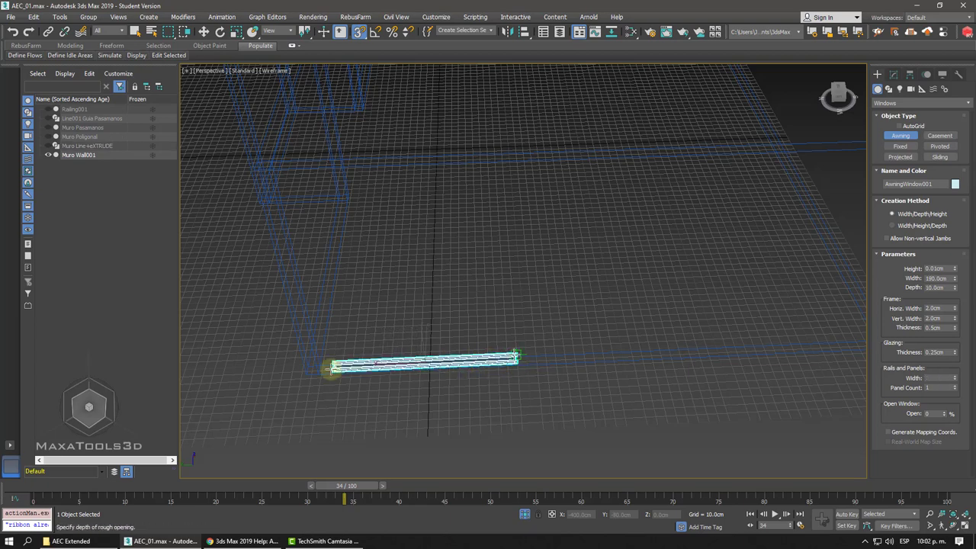
Discard the mis-sized attempts and draw AwningWindow001 180 cm wide, 20 cm deep, 132.668 cm high.
{"action": "left_click", "coordinate": [332, 369]}
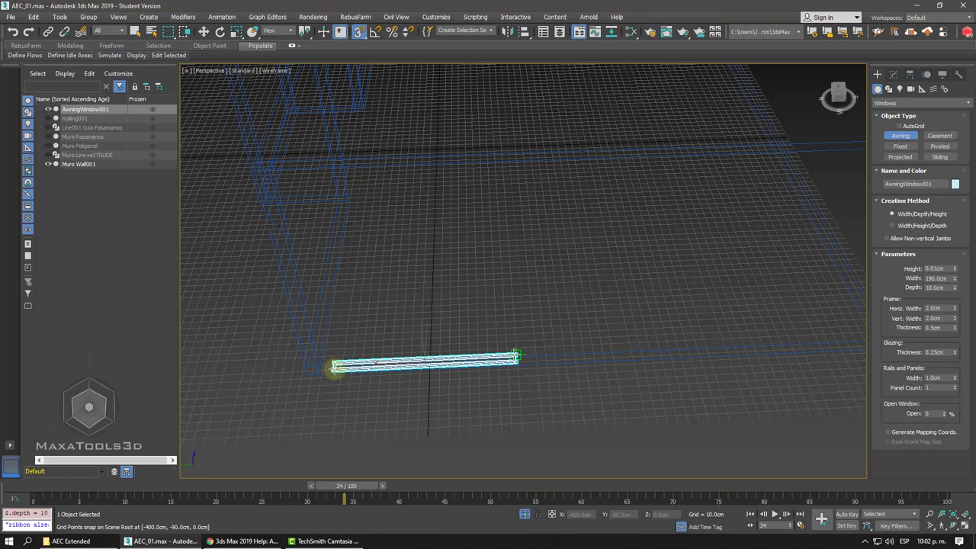
{"action": "right_click", "coordinate": [511, 359]}
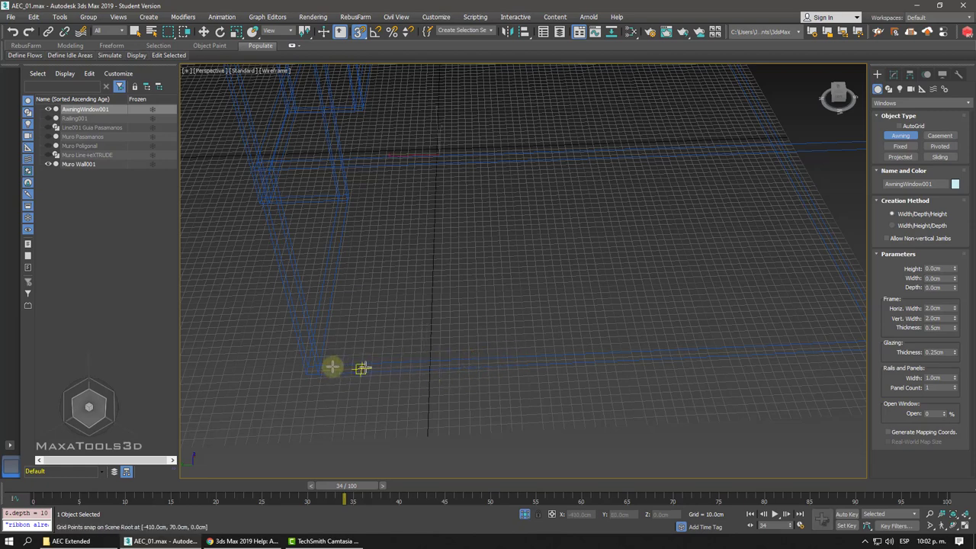
{"action": "mouse_move", "coordinate": [332, 369]}
{"action": "left_mouse_down"}
{"action": "mouse_move", "coordinate": [419, 316]}
{"action": "mouse_move", "coordinate": [457, 331]}
{"action": "mouse_move", "coordinate": [468, 317]}
{"action": "mouse_move", "coordinate": [342, 367]}
{"action": "left_mouse_up"}
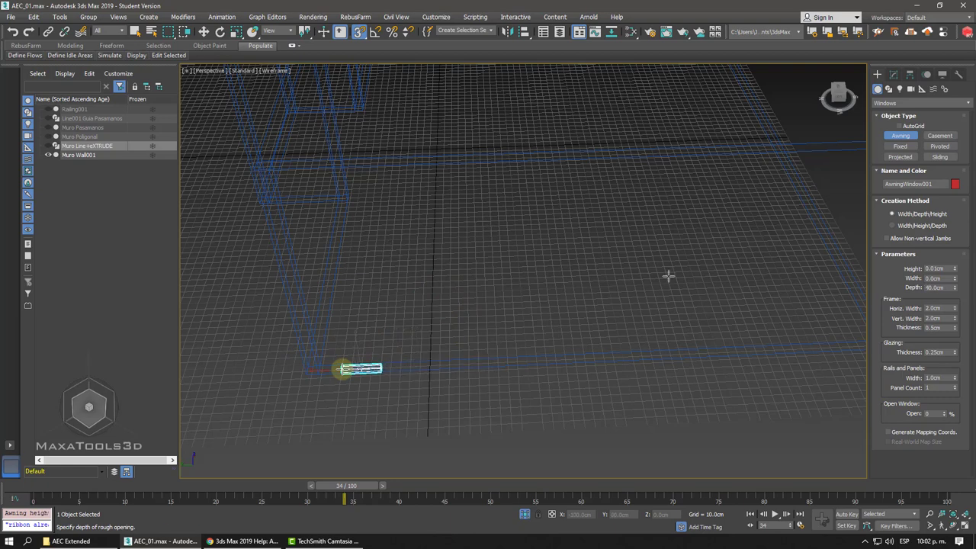
{"action": "left_click", "coordinate": [509, 266]}
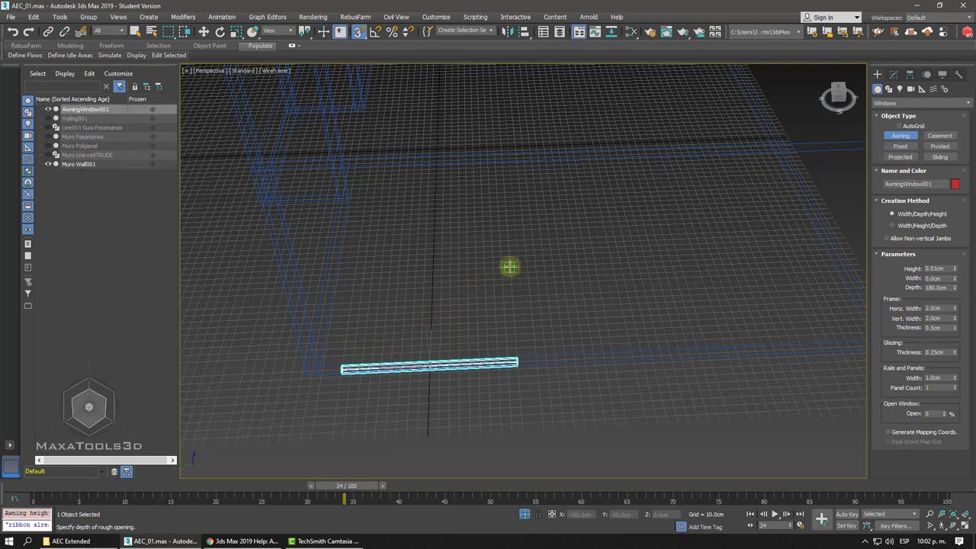
{"action": "right_click", "coordinate": [510, 267]}
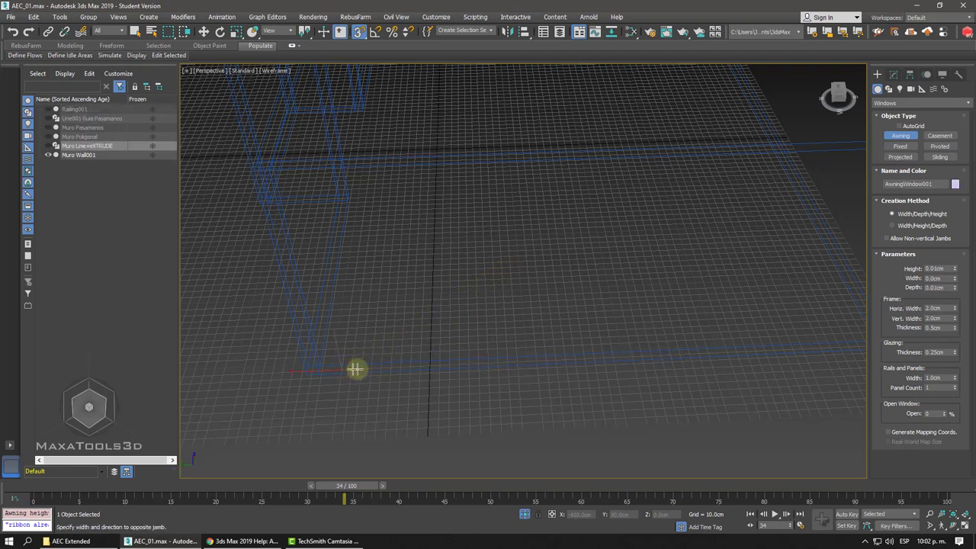
{"action": "mouse_move", "coordinate": [385, 369]}
{"action": "left_mouse_down"}
{"action": "mouse_move", "coordinate": [416, 320]}
{"action": "mouse_move", "coordinate": [557, 357]}
{"action": "mouse_move", "coordinate": [515, 361]}
{"action": "left_mouse_up"}
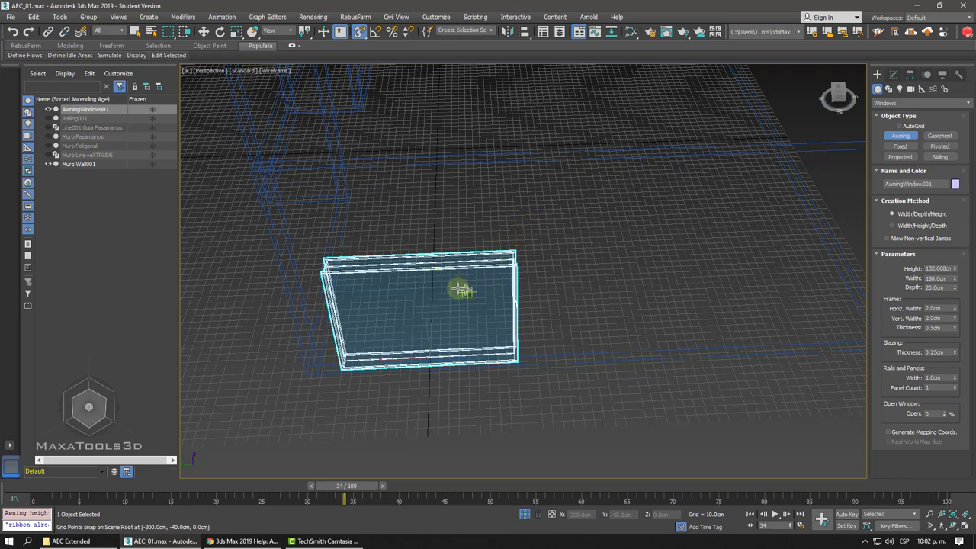
{"action": "key", "text": "F3"}
{"action": "mouse_move", "coordinate": [457, 288]}
{"action": "middle_mouse_down", "text": "alt"}
{"action": "mouse_move", "coordinate": [394, 283]}
{"action": "mouse_move", "coordinate": [457, 277]}
{"action": "middle_mouse_up", "text": "alt"}
Isolate AwningWindow001 with Alt+Q and drag its size spinner in the Modify panel.
{"action": "left_click", "coordinate": [203, 31]}
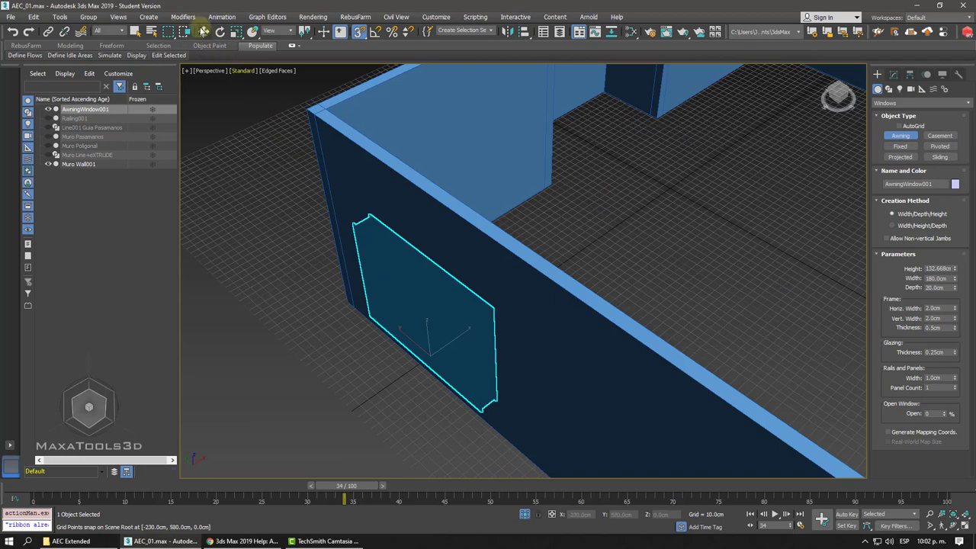
{"action": "mouse_move", "coordinate": [415, 243]}
{"action": "middle_mouse_down", "text": "alt"}
{"action": "mouse_move", "coordinate": [344, 220]}
{"action": "mouse_move", "coordinate": [312, 224]}
{"action": "mouse_move", "coordinate": [483, 168]}
{"action": "mouse_move", "coordinate": [458, 204]}
{"action": "mouse_move", "coordinate": [467, 185]}
{"action": "mouse_move", "coordinate": [498, 203]}
{"action": "middle_mouse_up", "text": "alt"}
{"action": "key", "text": "alt+q"}
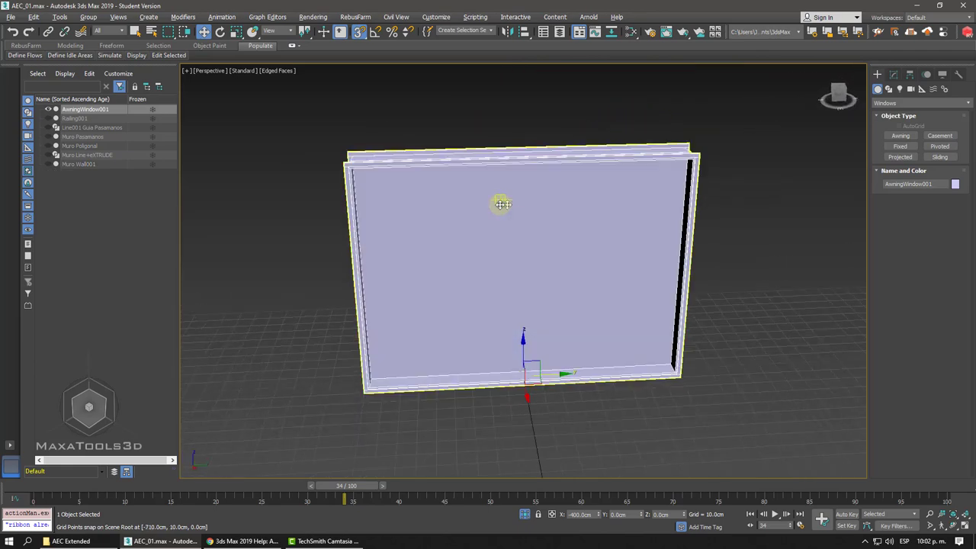
{"action": "left_click", "coordinate": [894, 75]}
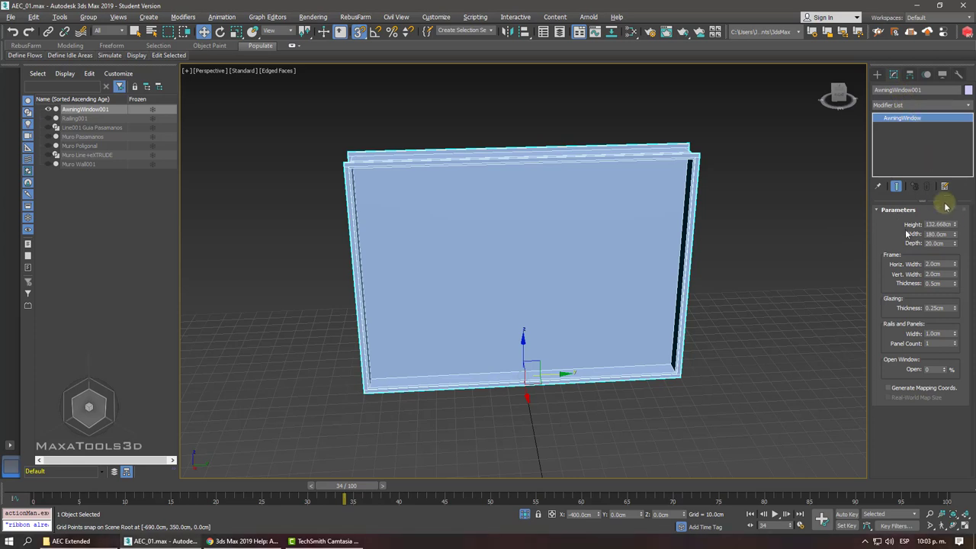
{"action": "mouse_move", "coordinate": [953, 227]}
{"action": "left_mouse_down"}
{"action": "mouse_move", "coordinate": [953, 216]}
{"action": "mouse_move", "coordinate": [953, 243]}
{"action": "left_mouse_up"}
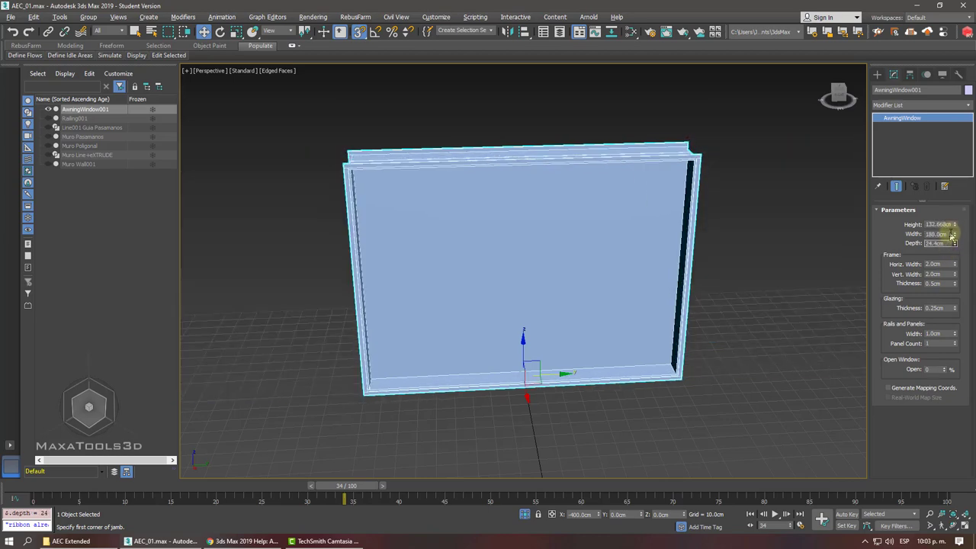
Adjust the awning window's frame widths, keeping vertical members at 2 cm, and frame thickness to 1.94 cm.
{"action": "middle_click_drag", "start_coordinate": [656, 223], "coordinate": [708, 218], "text": "alt"}
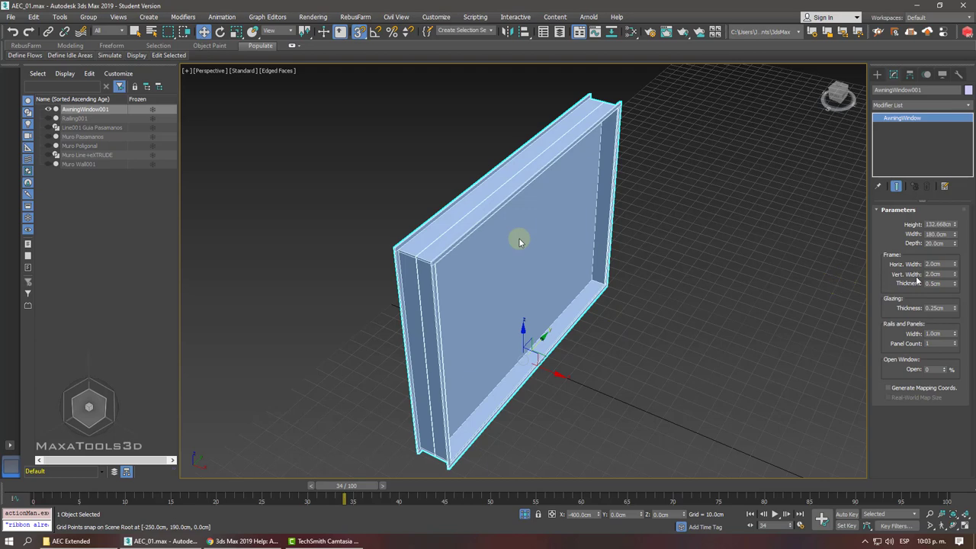
{"action": "scroll", "coordinate": [834, 267], "scroll_direction": "up", "scroll_amount": 2}
{"action": "scroll", "coordinate": [833, 256], "scroll_direction": "up", "scroll_amount": 3}
{"action": "scroll", "coordinate": [832, 246], "scroll_direction": "up", "scroll_amount": 1}
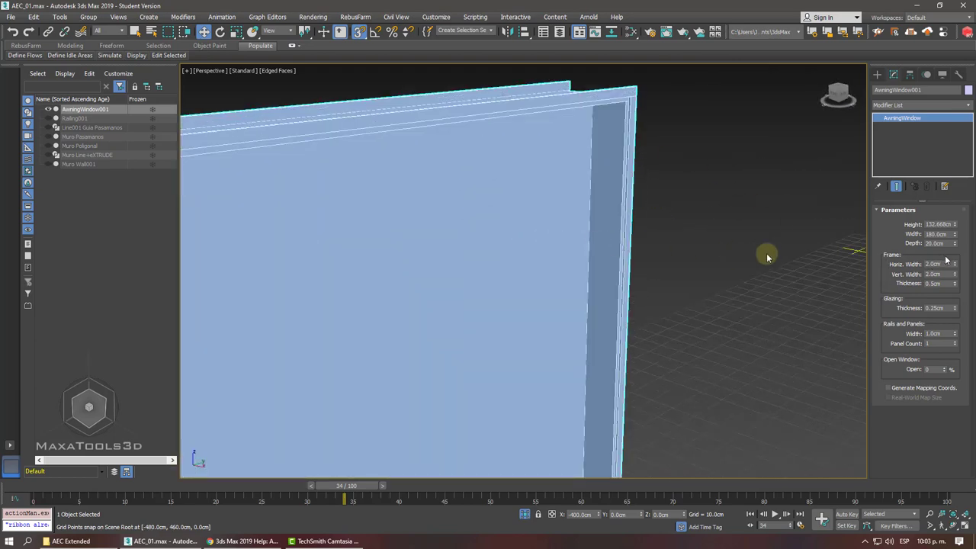
{"action": "mouse_move", "coordinate": [957, 268]}
{"action": "left_mouse_down"}
{"action": "mouse_move", "coordinate": [935, 228]}
{"action": "mouse_move", "coordinate": [957, 283]}
{"action": "mouse_move", "coordinate": [904, 193]}
{"action": "left_mouse_up"}
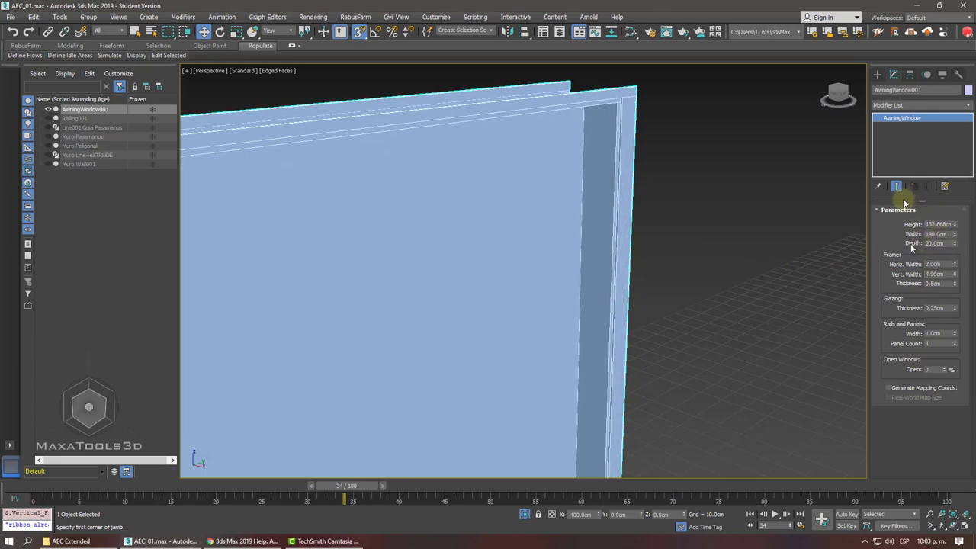
{"action": "left_click_drag", "start_coordinate": [911, 248], "coordinate": [941, 286]}
{"action": "middle_click_drag", "start_coordinate": [747, 273], "coordinate": [737, 236], "text": "alt"}
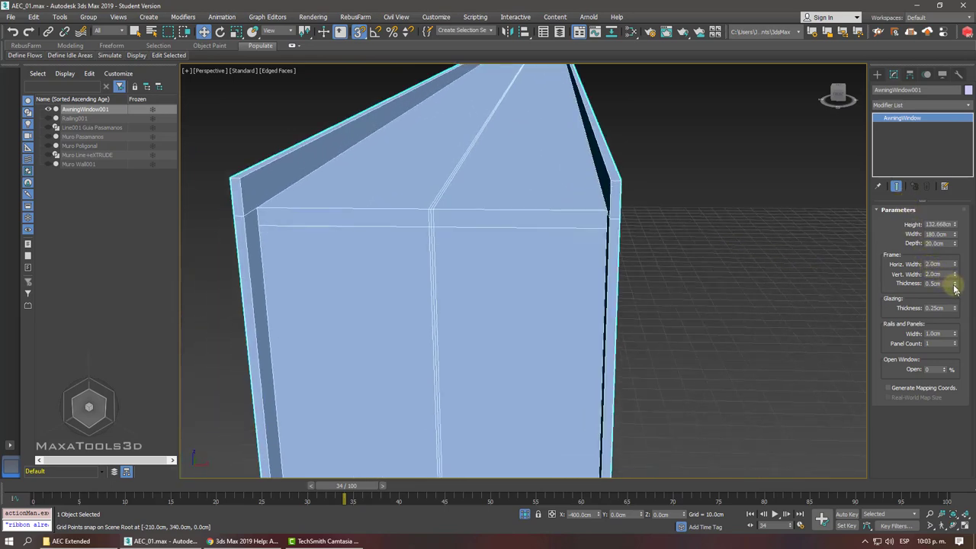
{"action": "left_click_drag", "start_coordinate": [954, 284], "coordinate": [908, 220]}
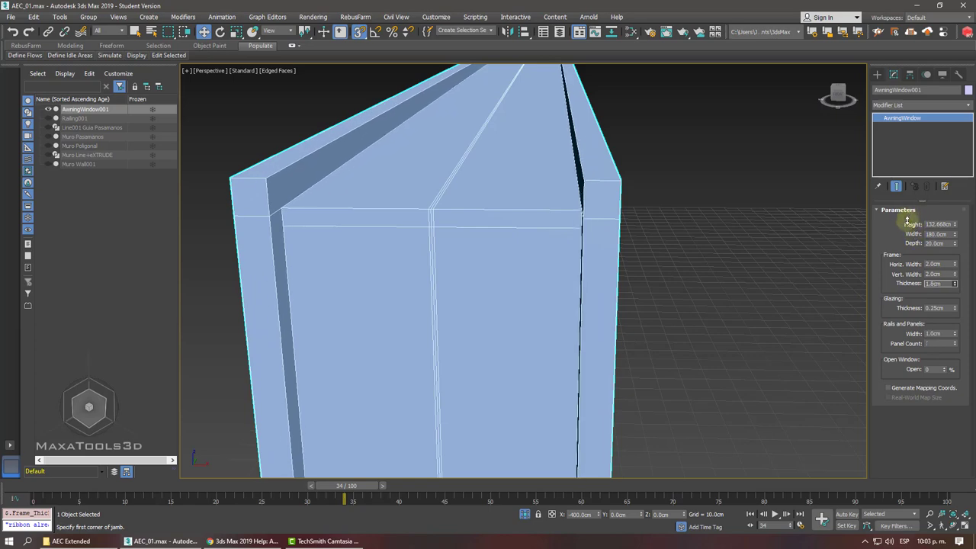
{"action": "mouse_move", "coordinate": [646, 242]}
{"action": "middle_mouse_down", "text": "alt"}
{"action": "mouse_move", "coordinate": [588, 229]}
{"action": "mouse_move", "coordinate": [628, 241]}
{"action": "mouse_move", "coordinate": [618, 247]}
{"action": "middle_mouse_up", "text": "alt"}
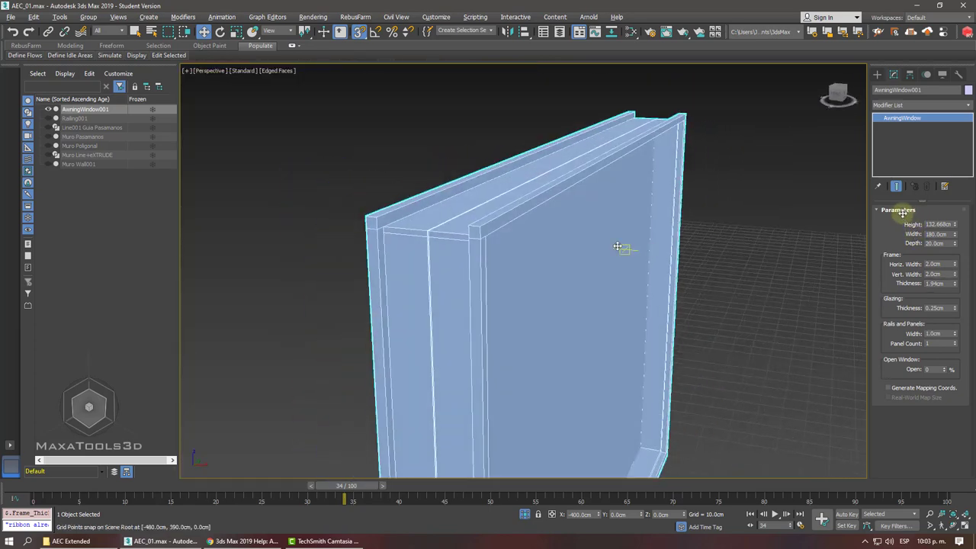
Set glazing thickness to 1.72 cm, open the window 100%, and make it much shallower.
{"action": "scroll", "coordinate": [618, 246], "scroll_direction": "up", "scroll_amount": 3}
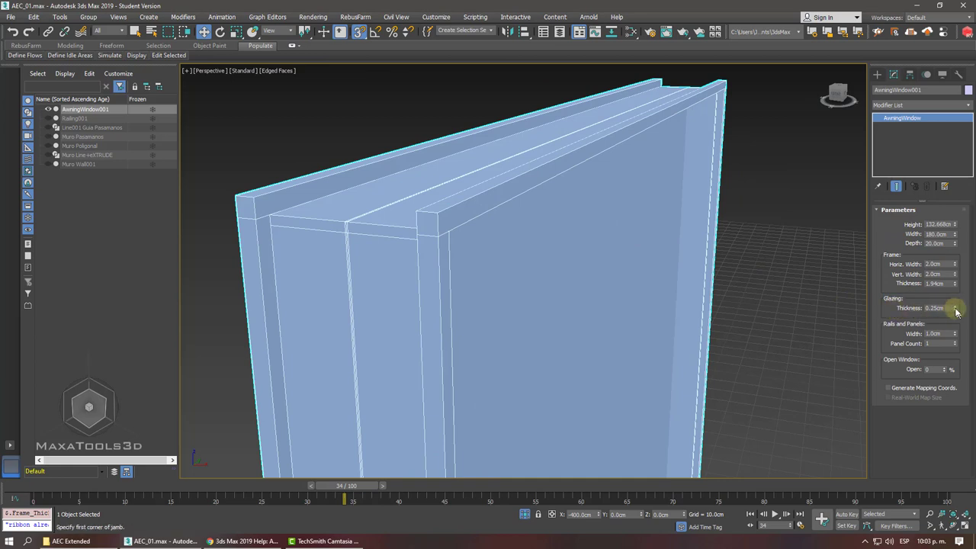
{"action": "left_click_drag", "start_coordinate": [956, 311], "coordinate": [887, 232]}
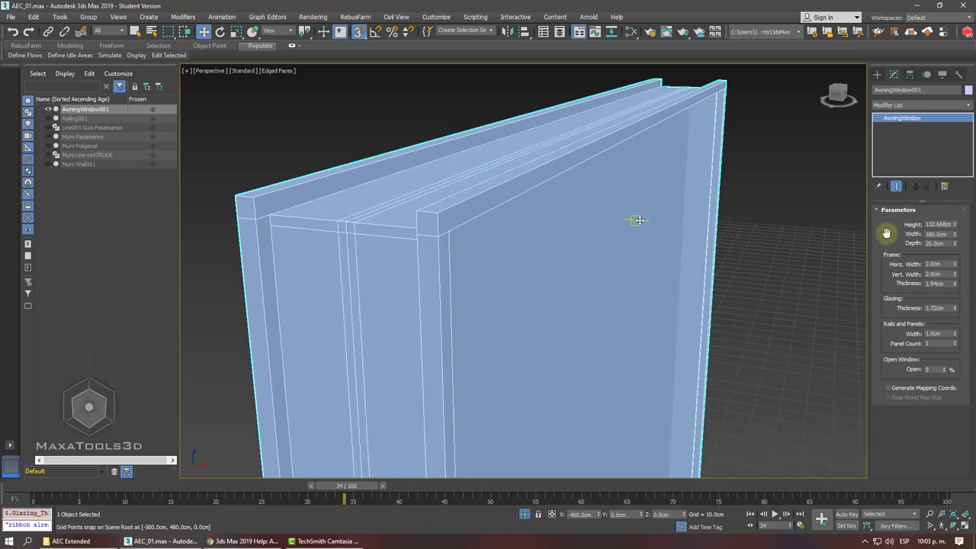
{"action": "mouse_move", "coordinate": [639, 220]}
{"action": "middle_mouse_down", "text": "alt"}
{"action": "mouse_move", "coordinate": [605, 211]}
{"action": "mouse_move", "coordinate": [514, 214]}
{"action": "middle_mouse_up", "text": "alt"}
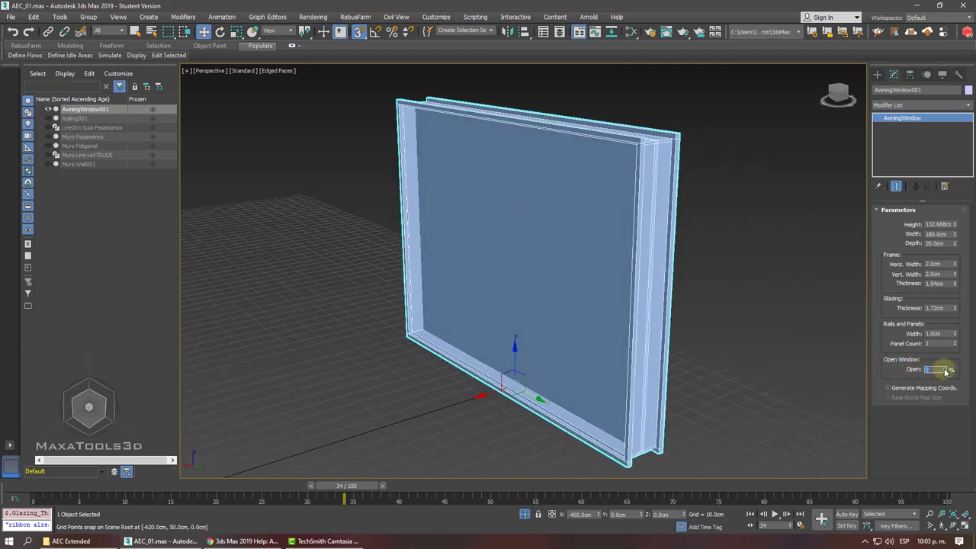
{"action": "left_click_drag", "start_coordinate": [946, 371], "coordinate": [938, 316]}
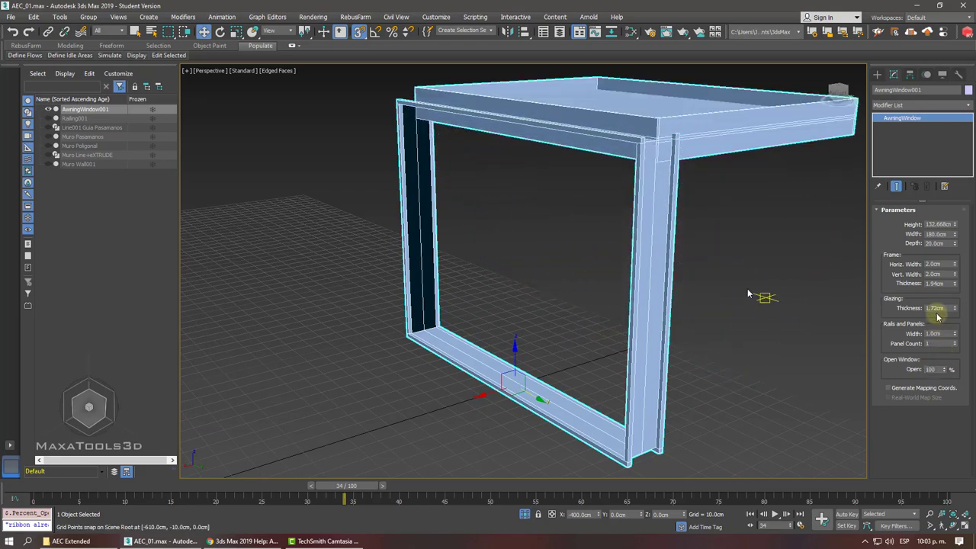
{"action": "mouse_move", "coordinate": [748, 293]}
{"action": "middle_mouse_down", "text": "alt"}
{"action": "mouse_move", "coordinate": [585, 241]}
{"action": "mouse_move", "coordinate": [462, 240]}
{"action": "mouse_move", "coordinate": [595, 257]}
{"action": "middle_mouse_up", "text": "alt"}
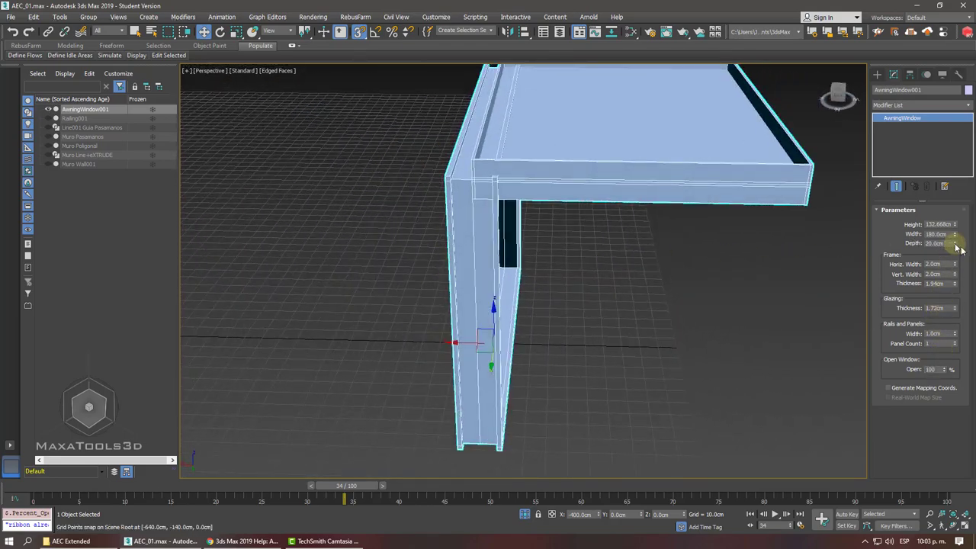
{"action": "mouse_move", "coordinate": [955, 246]}
{"action": "left_mouse_down"}
{"action": "mouse_move", "coordinate": [944, 246]}
{"action": "mouse_move", "coordinate": [938, 279]}
{"action": "left_mouse_up"}
Orbit to a front view of the awning window frame and zoom out.
{"action": "mouse_move", "coordinate": [458, 228]}
{"action": "middle_mouse_down", "text": "alt"}
{"action": "mouse_move", "coordinate": [569, 221]}
{"action": "mouse_move", "coordinate": [560, 224]}
{"action": "mouse_move", "coordinate": [877, 299]}
{"action": "mouse_move", "coordinate": [667, 377]}
{"action": "middle_mouse_up", "text": "alt"}
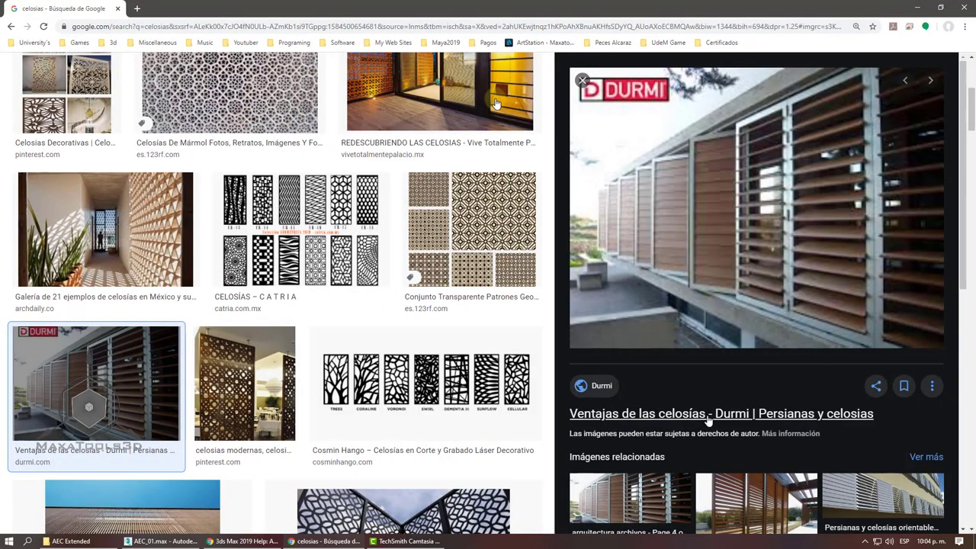
{"action": "scroll", "coordinate": [733, 230], "scroll_direction": "down", "scroll_amount": 1}
{"action": "scroll", "coordinate": [732, 230], "scroll_direction": "down", "scroll_amount": 2}
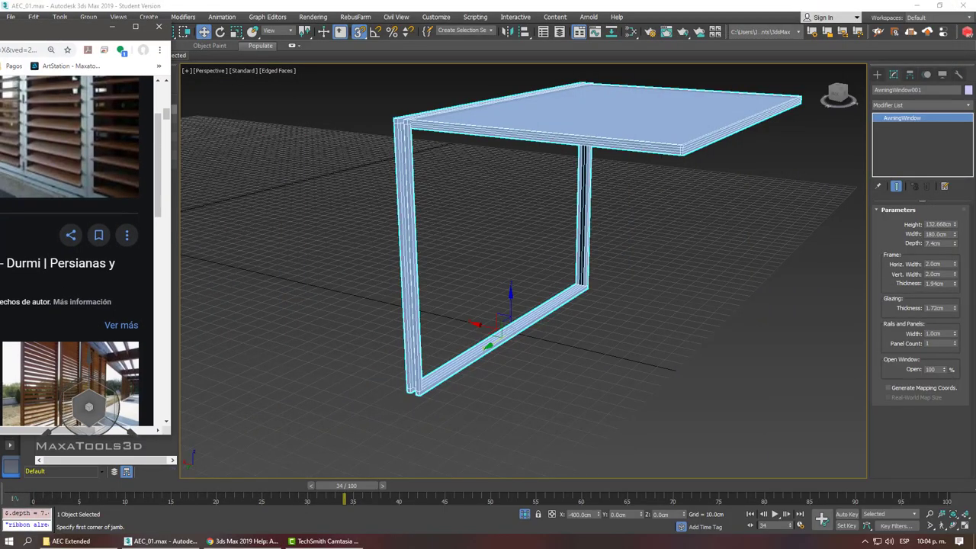
Raise the awning window's Panel Count to 10 louvres.
{"action": "middle_click_drag", "start_coordinate": [624, 183], "coordinate": [550, 194], "text": "alt"}
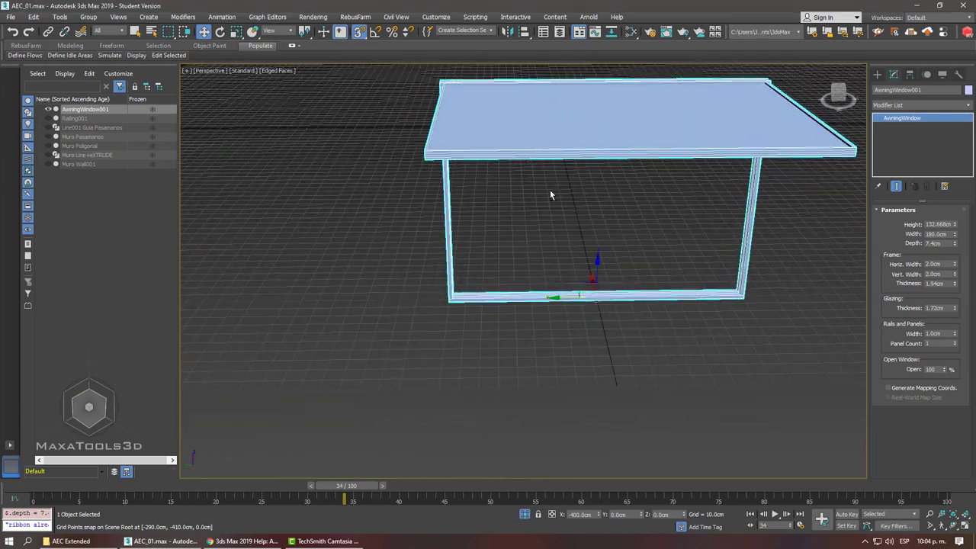
{"action": "middle_click_drag", "start_coordinate": [593, 162], "coordinate": [592, 162], "text": "alt"}
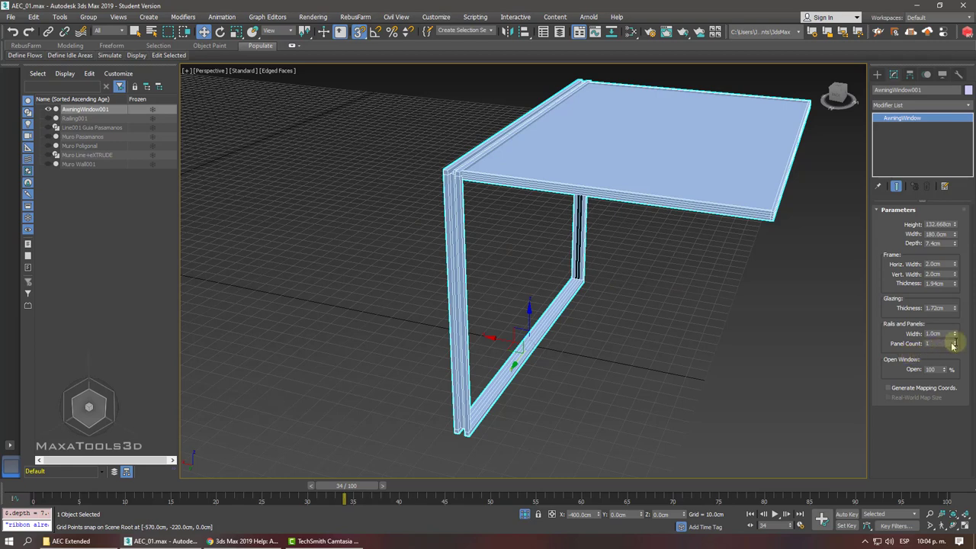
{"action": "left_click_drag", "start_coordinate": [956, 345], "coordinate": [956, 345]}
{"action": "middle_click_drag", "start_coordinate": [614, 274], "coordinate": [519, 219], "text": "alt"}
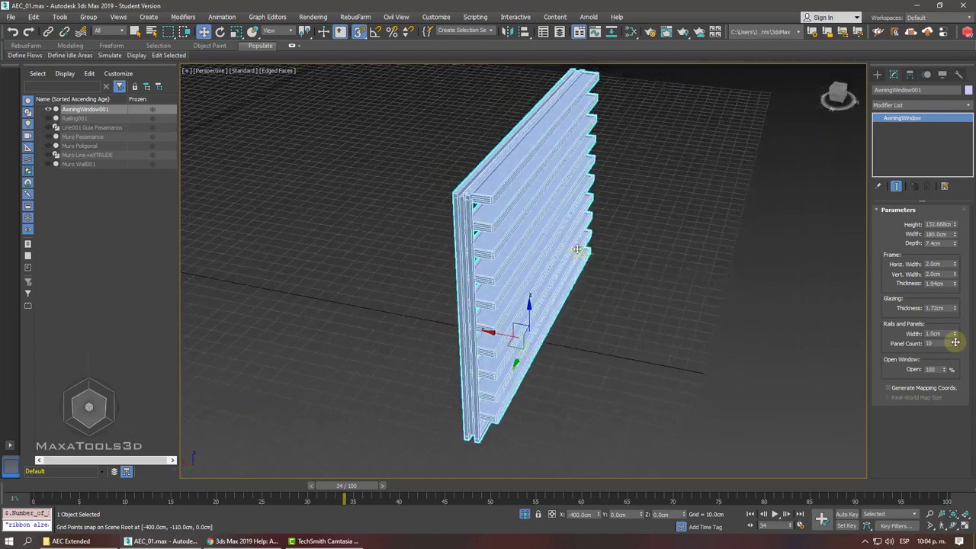
{"action": "middle_click_drag", "start_coordinate": [651, 227], "coordinate": [845, 219], "text": "alt"}
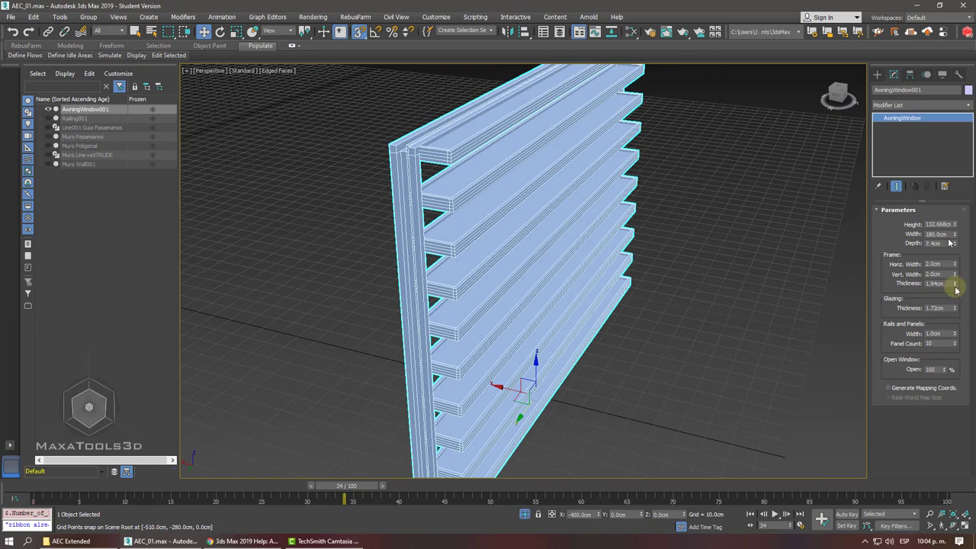
Set the window Depth to 5.846 cm, Width to 181.8 cm and Open to 49%.
{"action": "left_click_drag", "start_coordinate": [955, 243], "coordinate": [954, 239]}
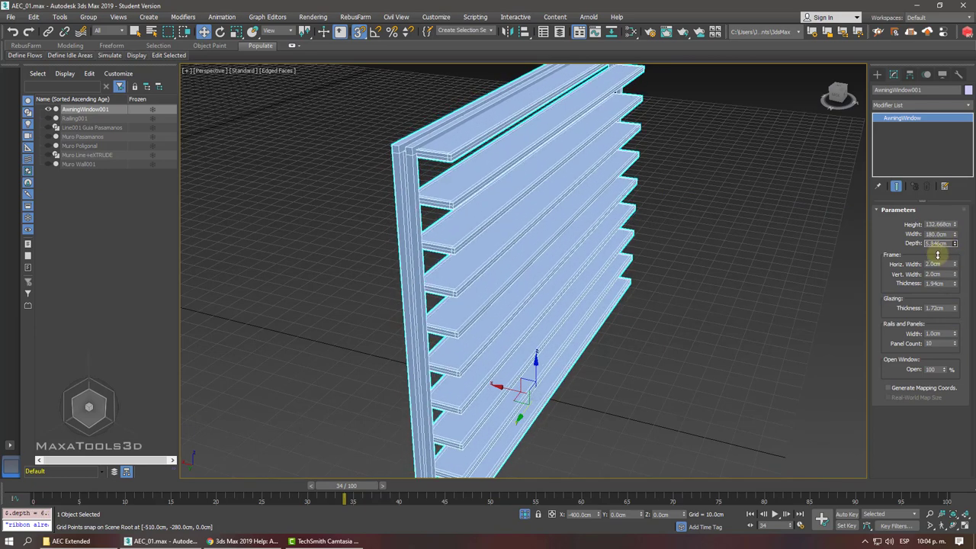
{"action": "left_click_drag", "start_coordinate": [954, 235], "coordinate": [951, 237]}
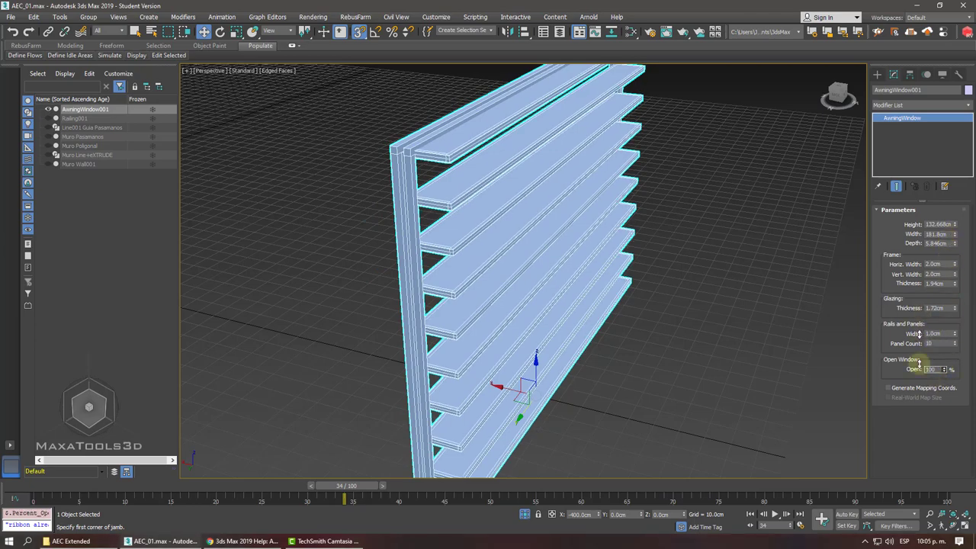
{"action": "left_click_drag", "start_coordinate": [919, 365], "coordinate": [922, 394]}
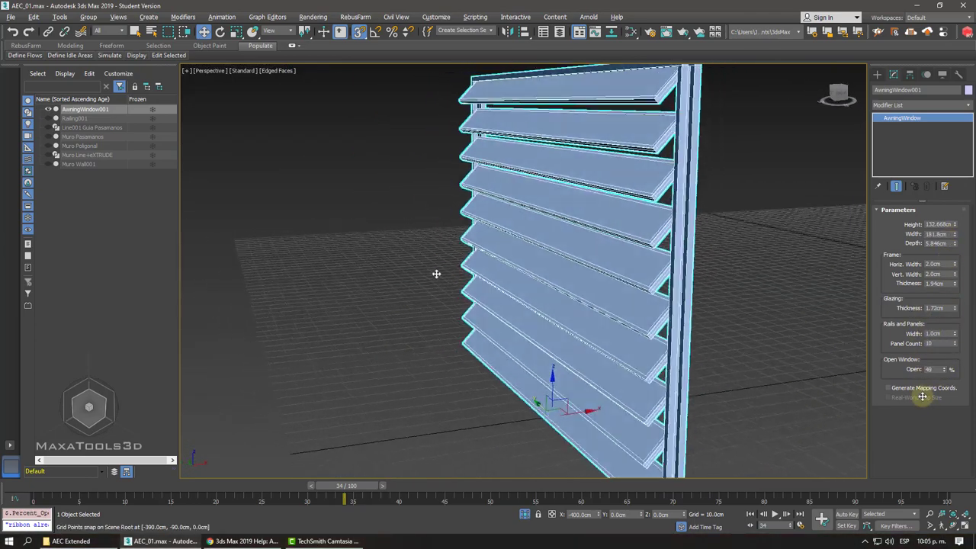
{"action": "mouse_move", "coordinate": [437, 274]}
{"action": "middle_mouse_down", "text": "alt"}
{"action": "mouse_move", "coordinate": [678, 278]}
{"action": "mouse_move", "coordinate": [488, 279]}
{"action": "mouse_move", "coordinate": [548, 272]}
{"action": "mouse_move", "coordinate": [551, 297]}
{"action": "mouse_move", "coordinate": [645, 295]}
{"action": "mouse_move", "coordinate": [577, 188]}
{"action": "middle_mouse_up", "text": "alt"}
{"action": "scroll", "coordinate": [548, 271], "scroll_direction": "down", "scroll_amount": 3}
{"action": "scroll", "coordinate": [548, 272], "scroll_direction": "down", "scroll_amount": 2}
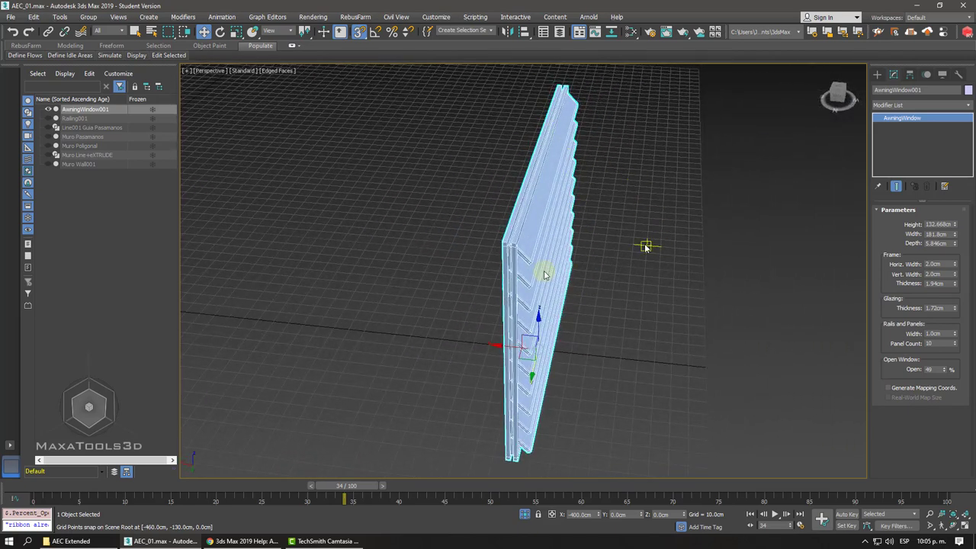
{"action": "middle_click_drag", "start_coordinate": [545, 274], "coordinate": [441, 128], "text": "alt"}
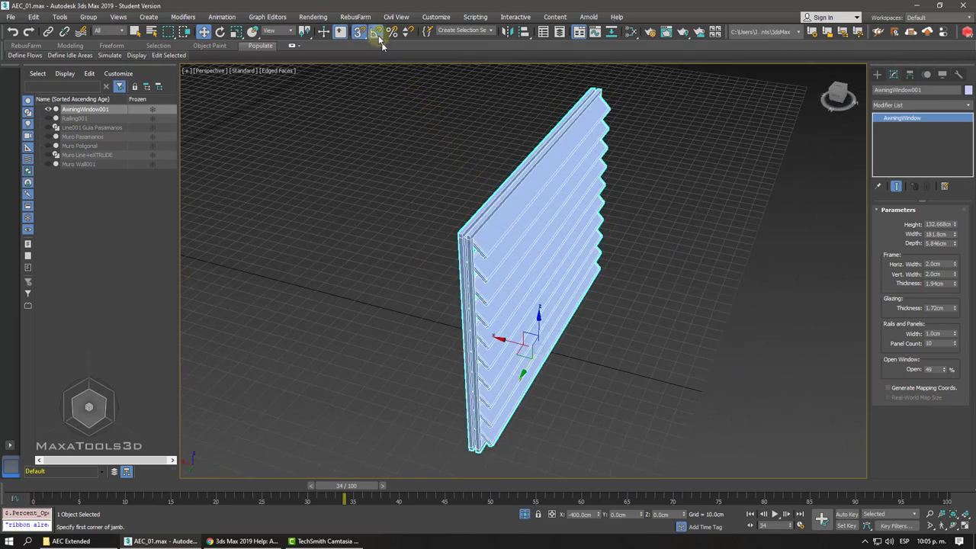
Rotate the louvre window 90° with Angle Snap to lie parallel to the blue wall, then end isolation.
{"action": "left_click", "coordinate": [220, 35]}
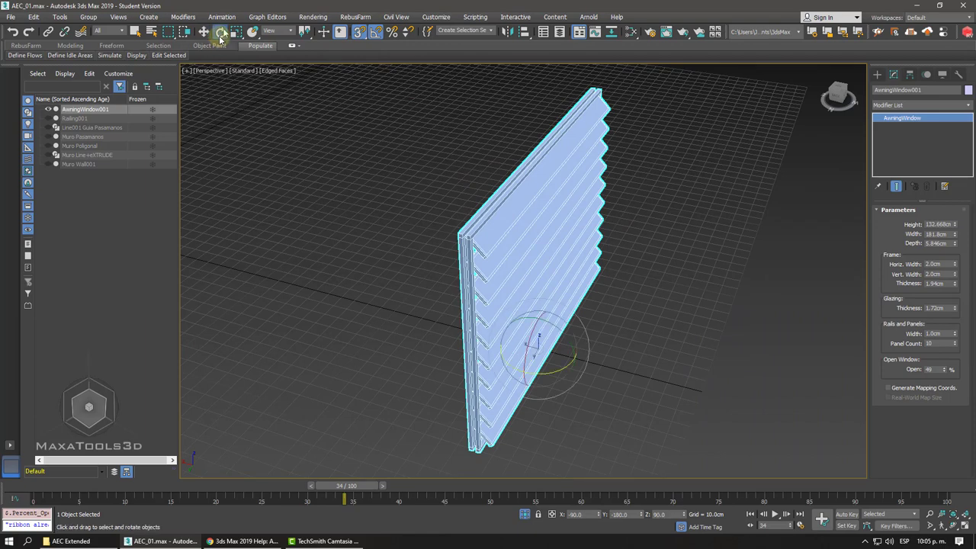
{"action": "left_click", "coordinate": [382, 36]}
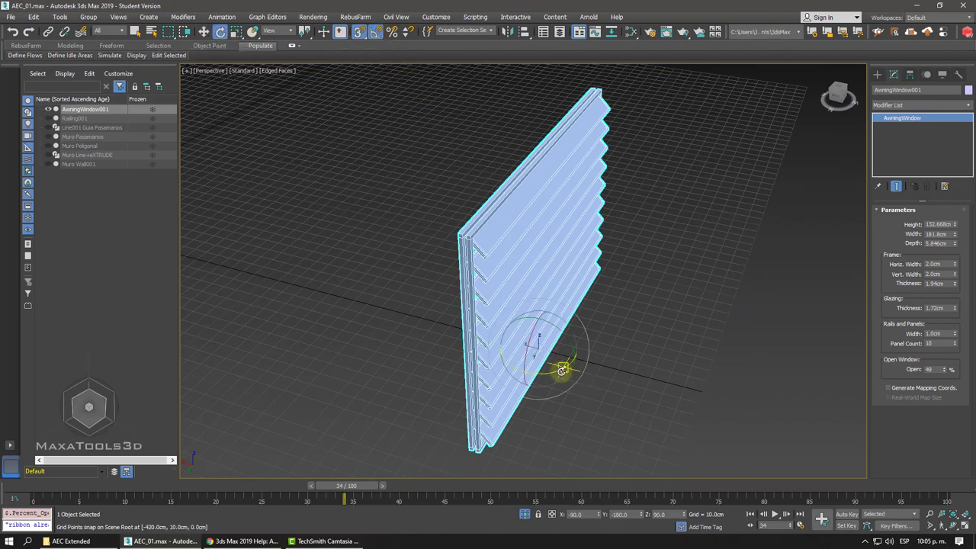
{"action": "left_click_drag", "start_coordinate": [557, 372], "coordinate": [458, 364]}
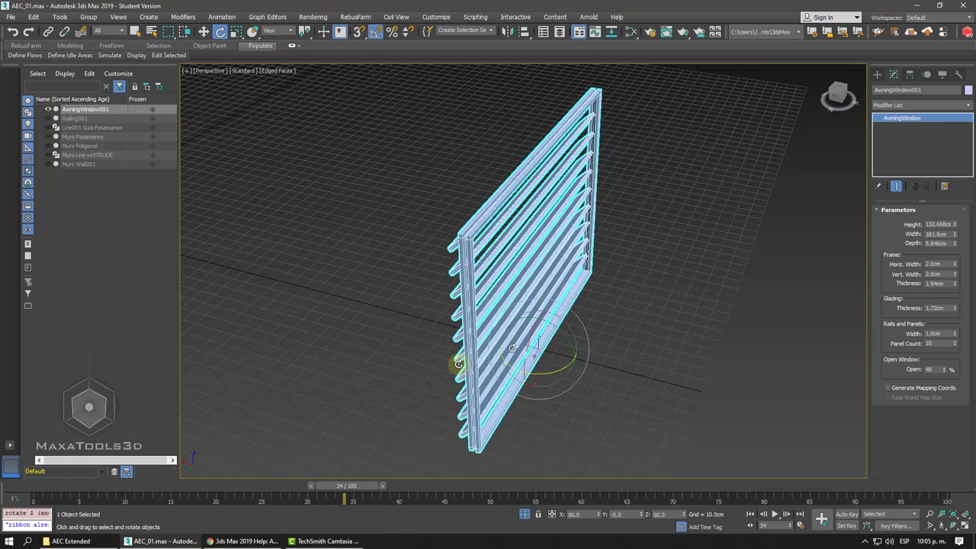
{"action": "left_click_drag", "start_coordinate": [458, 364], "coordinate": [501, 469]}
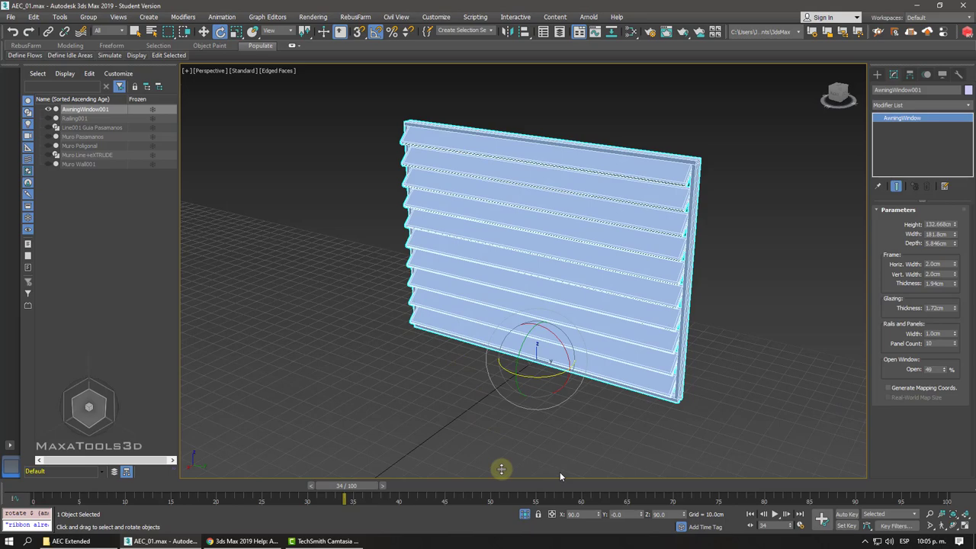
{"action": "left_click", "coordinate": [524, 516]}
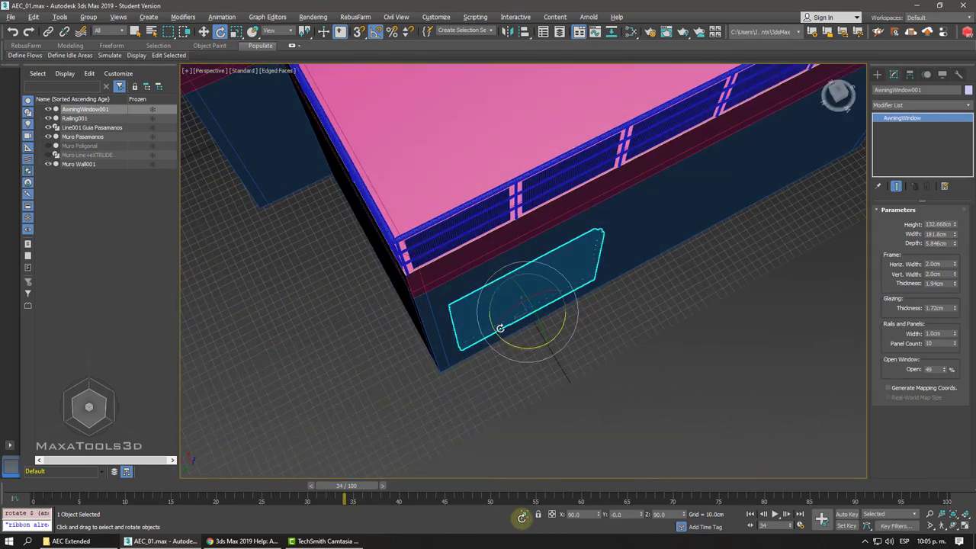
{"action": "key", "text": "alt+q"}
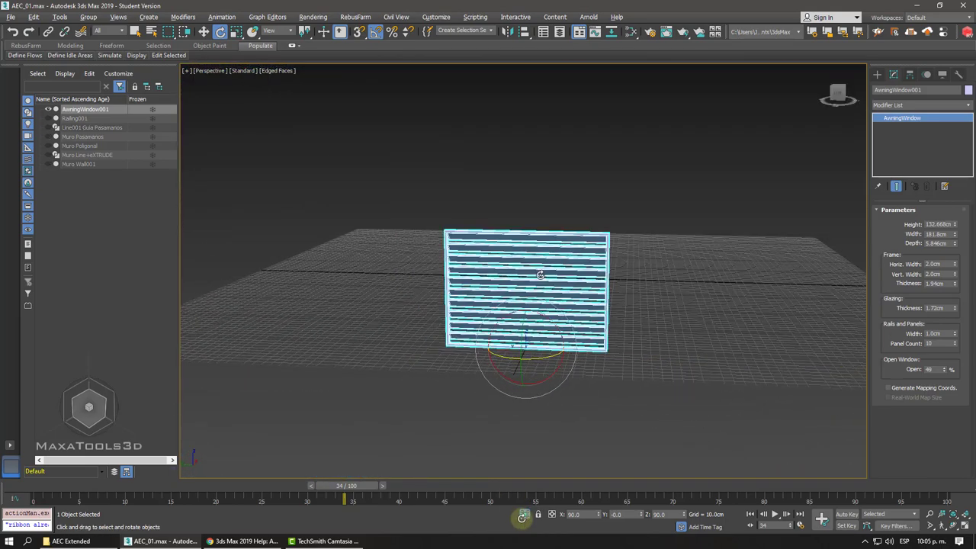
{"action": "middle_click_drag", "start_coordinate": [527, 328], "coordinate": [434, 293], "text": "alt"}
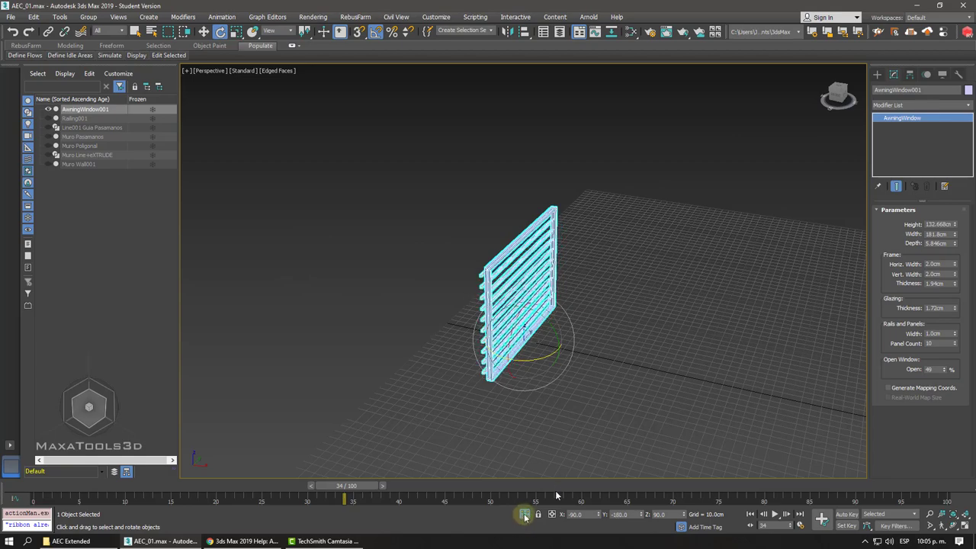
{"action": "left_click", "coordinate": [526, 516]}
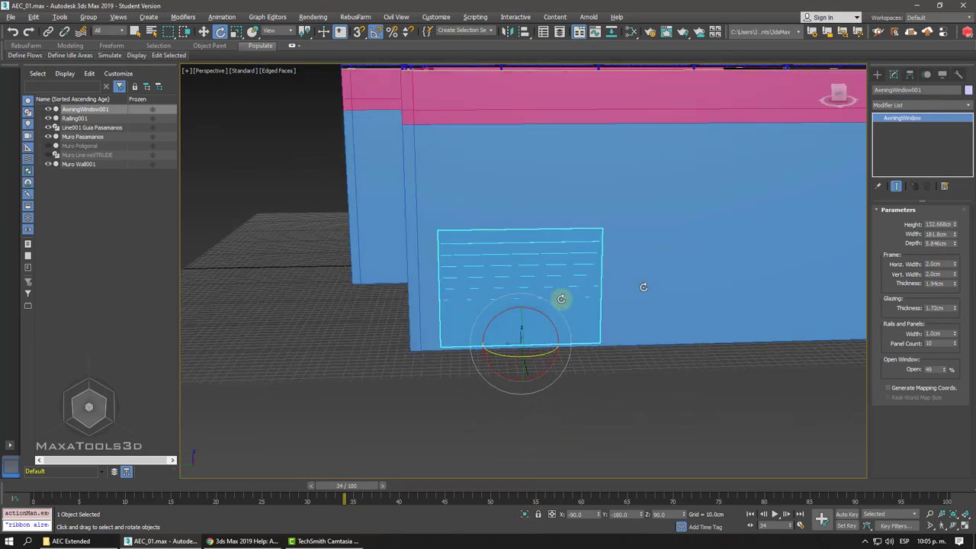
Switch to Move and, in wireframe, select the awning window behind Muro Wall001.
{"action": "right_click", "coordinate": [569, 252]}
{"action": "left_click", "coordinate": [580, 257]}
{"action": "middle_click_drag", "start_coordinate": [579, 257], "coordinate": [509, 203], "text": "alt"}
{"action": "left_click", "coordinate": [483, 155]}
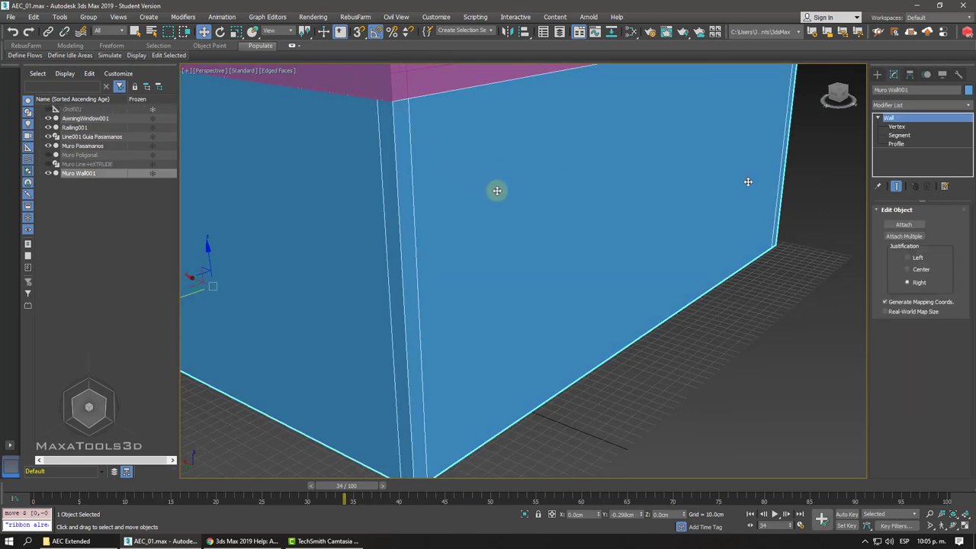
{"action": "key", "text": "F3"}
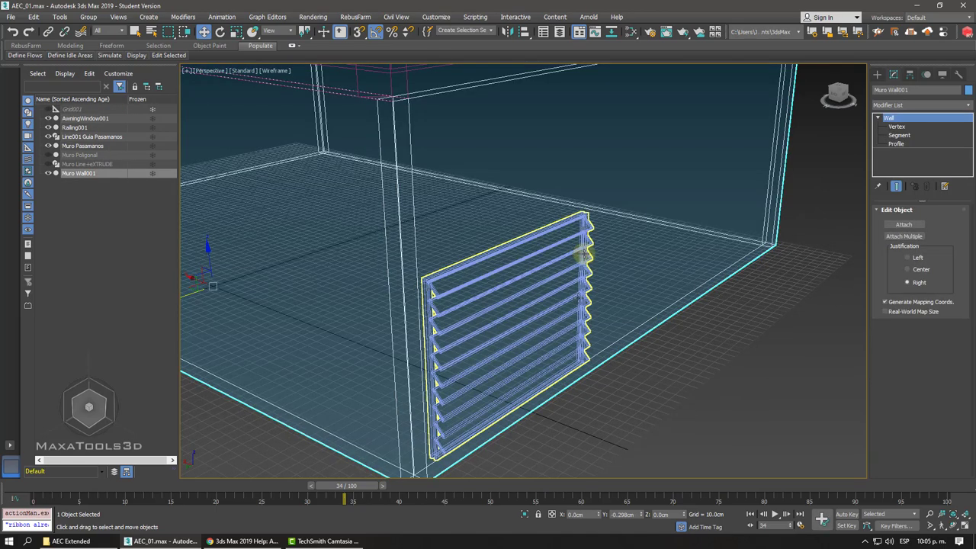
{"action": "left_click", "coordinate": [552, 279]}
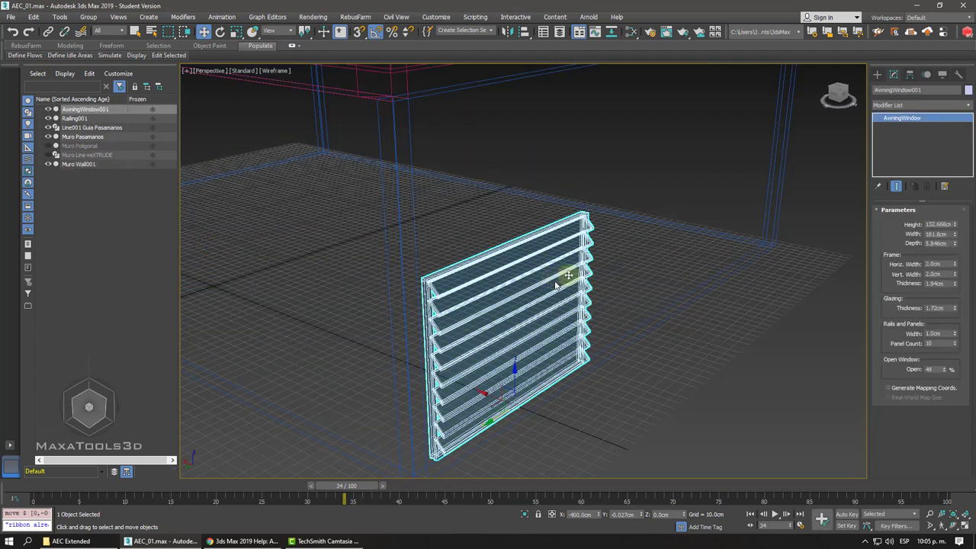
{"action": "right_click", "coordinate": [624, 269]}
{"action": "key", "text": "F3"}
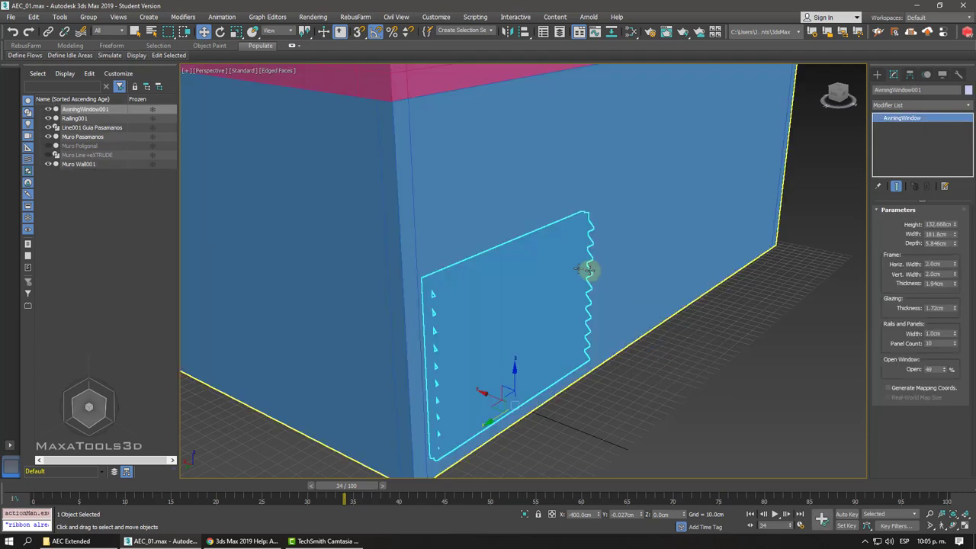
{"action": "key", "text": "F3"}
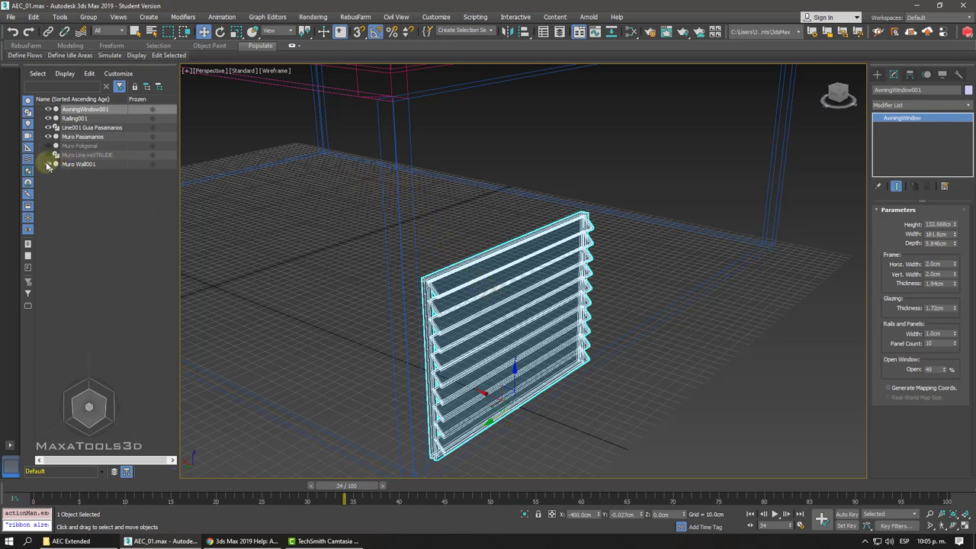
Toggle visibility of the Muro walls, leaving only Muro Wall001 shown.
{"action": "left_click", "coordinate": [47, 164]}
{"action": "left_click", "coordinate": [48, 155]}
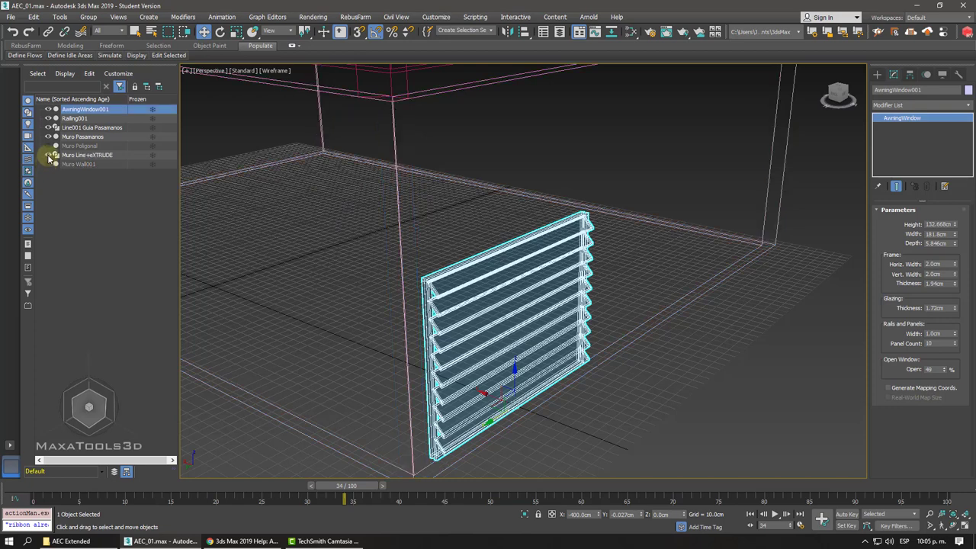
{"action": "key", "text": "F3"}
{"action": "key", "text": "F3"}
{"action": "left_click", "coordinate": [48, 155]}
{"action": "left_click", "coordinate": [48, 146]}
{"action": "key", "text": "F3"}
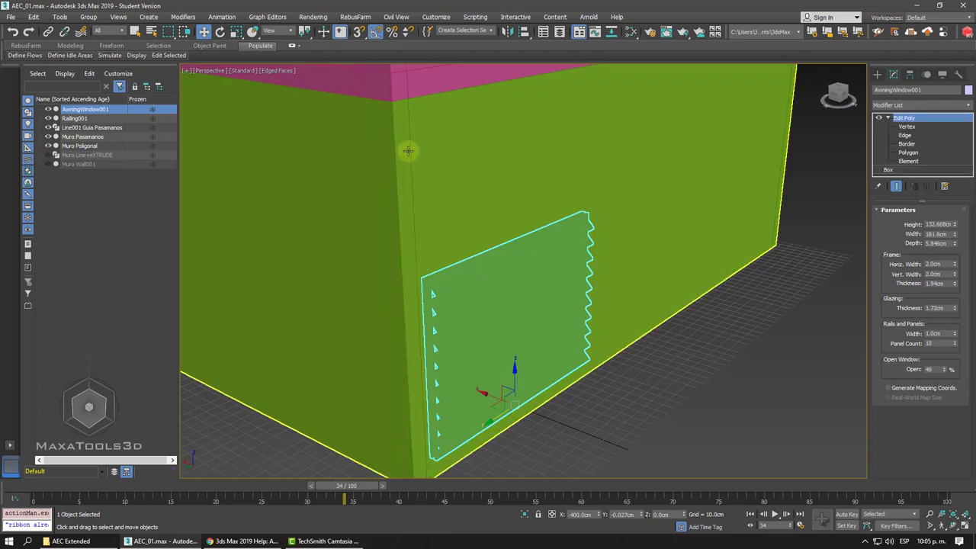
{"action": "left_click", "coordinate": [408, 151]}
{"action": "left_click", "coordinate": [48, 145]}
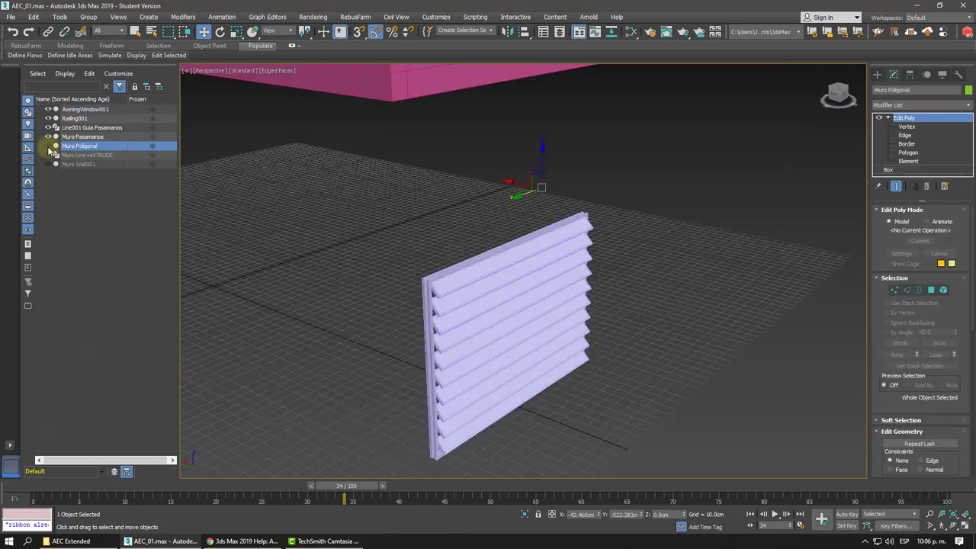
{"action": "left_click", "coordinate": [48, 164]}
{"action": "key", "text": "F3"}
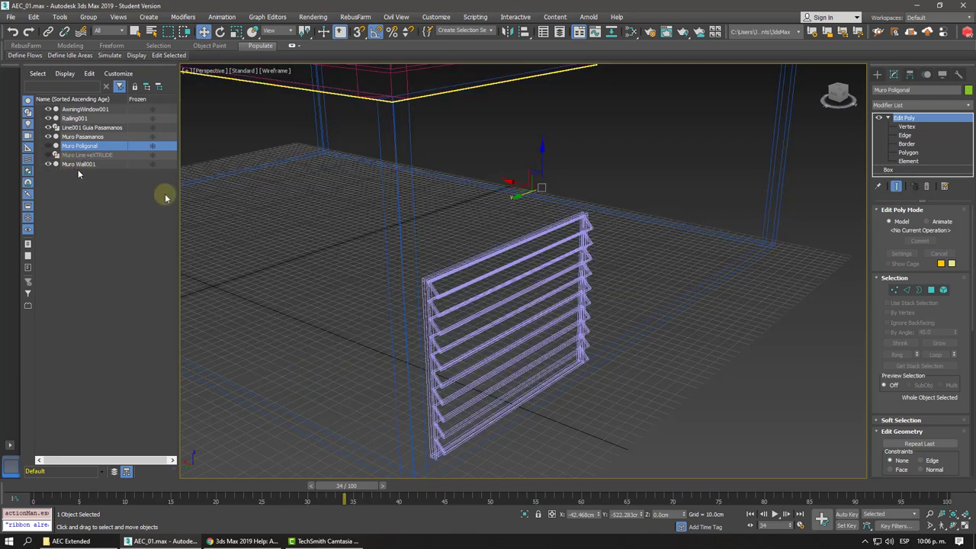
Slide AwningWindow001 along X to sit on the blue Muro Wall001 face.
{"action": "left_click", "coordinate": [478, 278]}
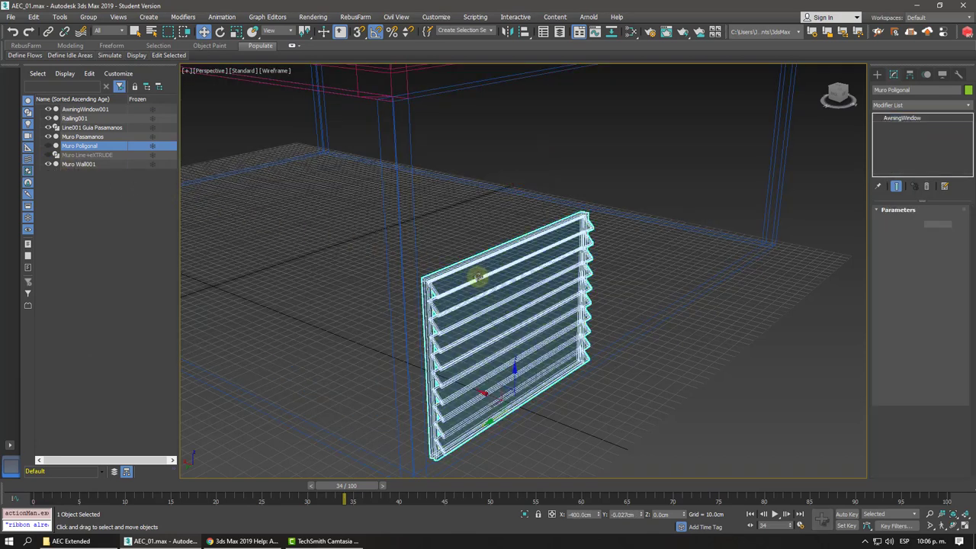
{"action": "key", "text": "F3"}
{"action": "middle_click_drag", "start_coordinate": [478, 280], "coordinate": [484, 267]}
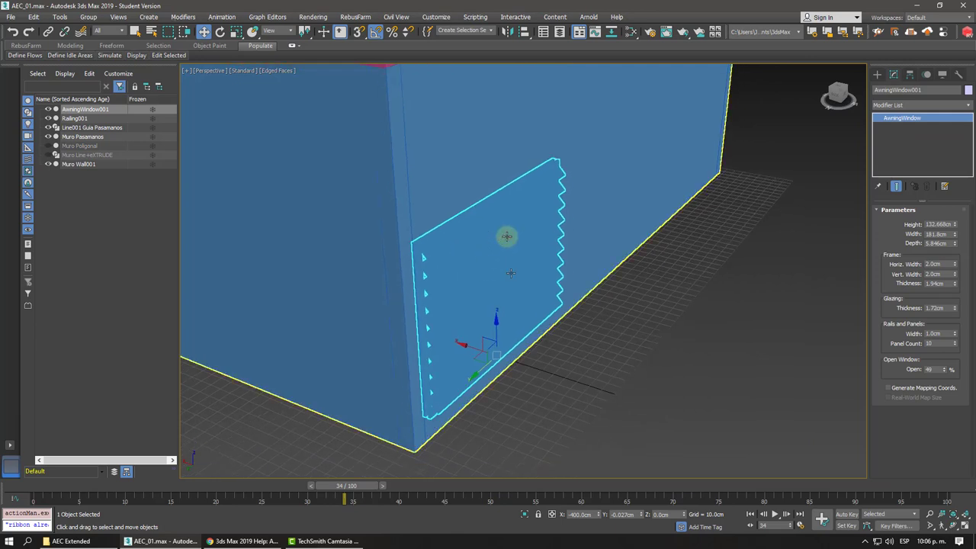
{"action": "mouse_move", "coordinate": [506, 237]}
{"action": "middle_mouse_down", "text": "alt"}
{"action": "mouse_move", "coordinate": [464, 272]}
{"action": "mouse_move", "coordinate": [476, 272]}
{"action": "mouse_move", "coordinate": [473, 293]}
{"action": "mouse_move", "coordinate": [474, 282]}
{"action": "middle_mouse_up", "text": "alt"}
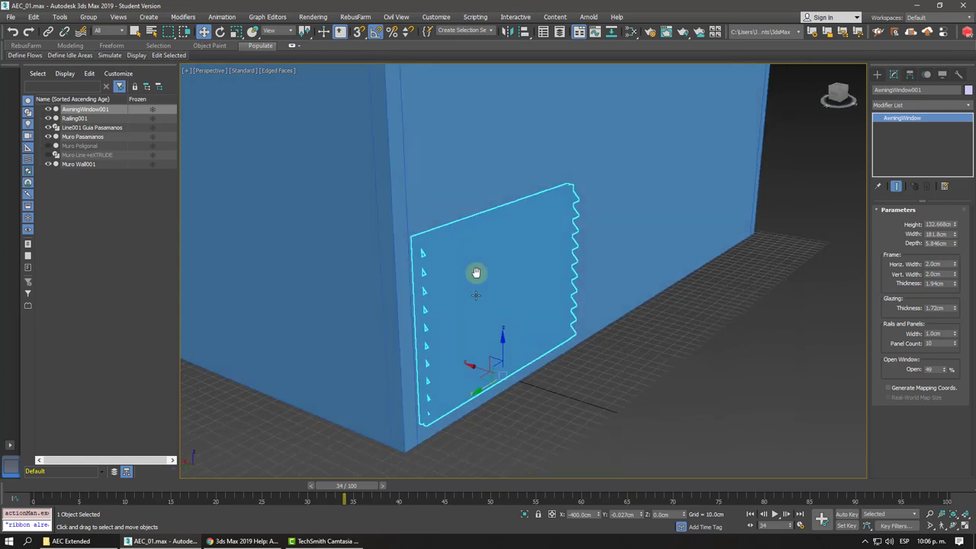
{"action": "left_click_drag", "start_coordinate": [474, 366], "coordinate": [494, 363]}
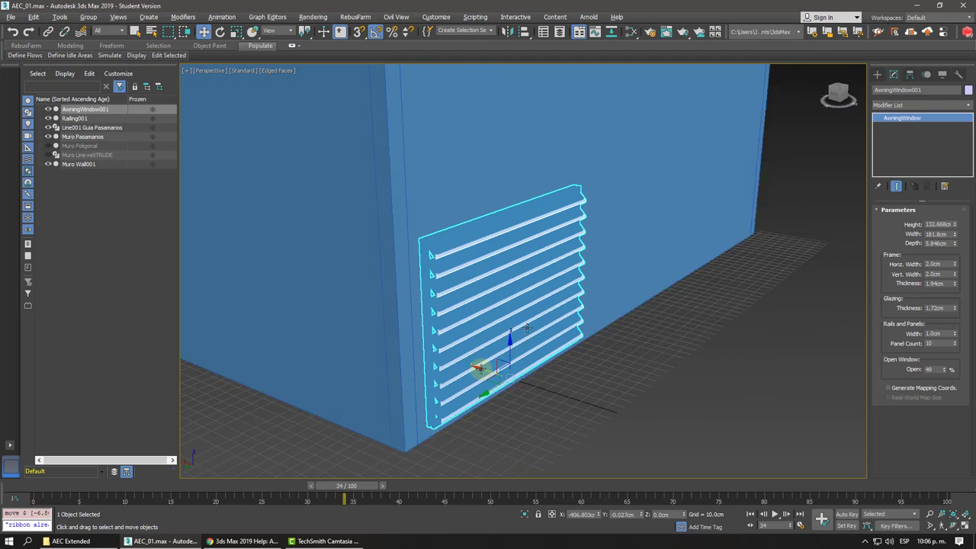
{"action": "mouse_move", "coordinate": [494, 363]}
{"action": "middle_mouse_down", "text": "alt"}
{"action": "mouse_move", "coordinate": [483, 370]}
{"action": "mouse_move", "coordinate": [353, 324]}
{"action": "mouse_move", "coordinate": [508, 356]}
{"action": "mouse_move", "coordinate": [488, 225]}
{"action": "mouse_move", "coordinate": [493, 277]}
{"action": "mouse_move", "coordinate": [407, 275]}
{"action": "mouse_move", "coordinate": [408, 266]}
{"action": "mouse_move", "coordinate": [492, 269]}
{"action": "middle_mouse_up", "text": "alt"}
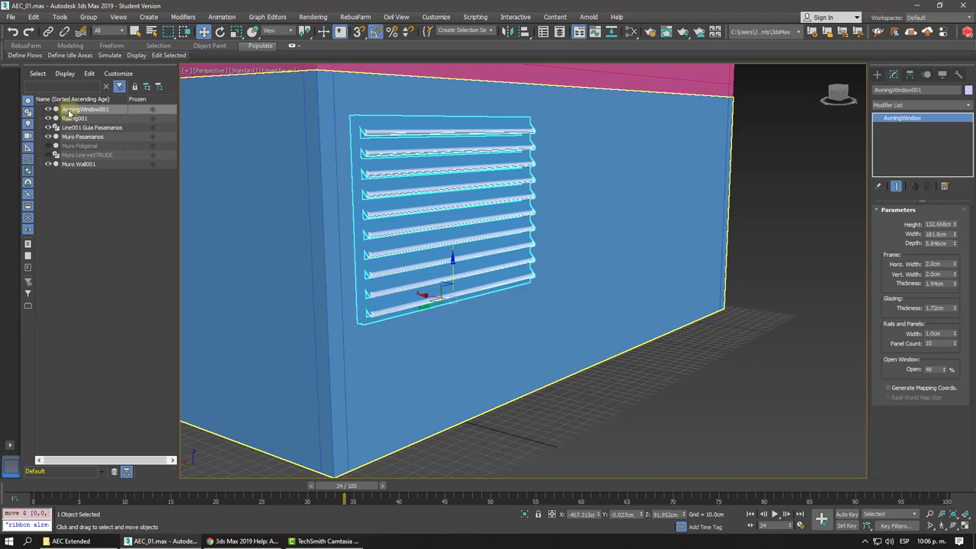
Link AwningWindow001 as a child of Muro Wall001 in the Scene Explorer.
{"action": "left_click", "coordinate": [69, 193]}
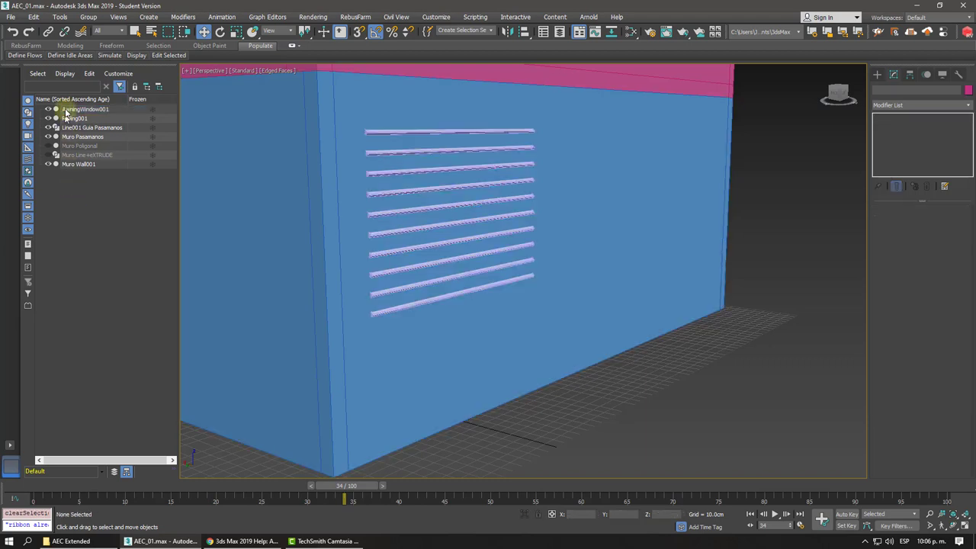
{"action": "left_click_drag", "start_coordinate": [66, 111], "coordinate": [76, 169]}
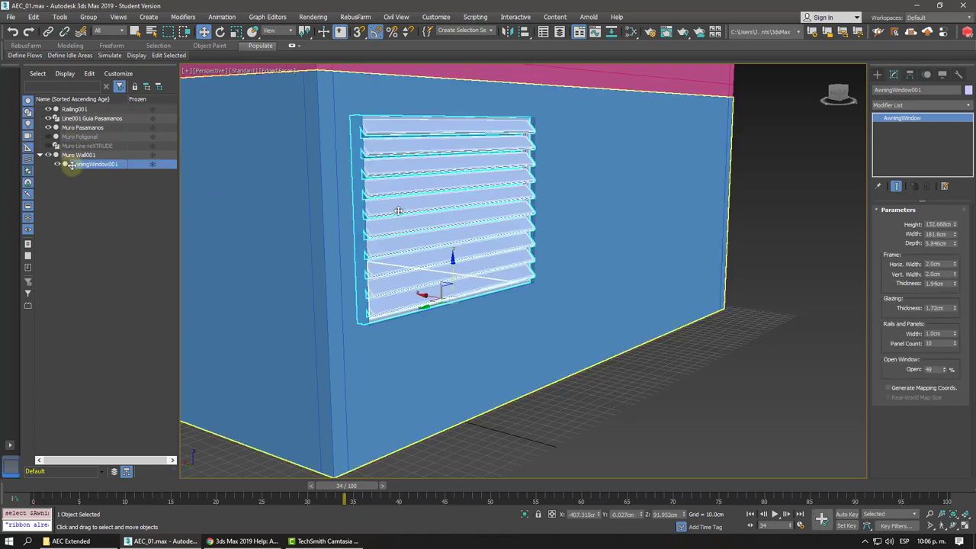
{"action": "scroll", "coordinate": [424, 217], "scroll_direction": "up", "scroll_amount": 5}
{"action": "mouse_move", "coordinate": [424, 217]}
{"action": "middle_mouse_down", "text": "alt"}
{"action": "mouse_move", "coordinate": [437, 157]}
{"action": "mouse_move", "coordinate": [371, 168]}
{"action": "mouse_move", "coordinate": [387, 153]}
{"action": "mouse_move", "coordinate": [420, 176]}
{"action": "mouse_move", "coordinate": [421, 190]}
{"action": "middle_mouse_up", "text": "alt"}
{"action": "scroll", "coordinate": [420, 176], "scroll_direction": "down", "scroll_amount": 2}
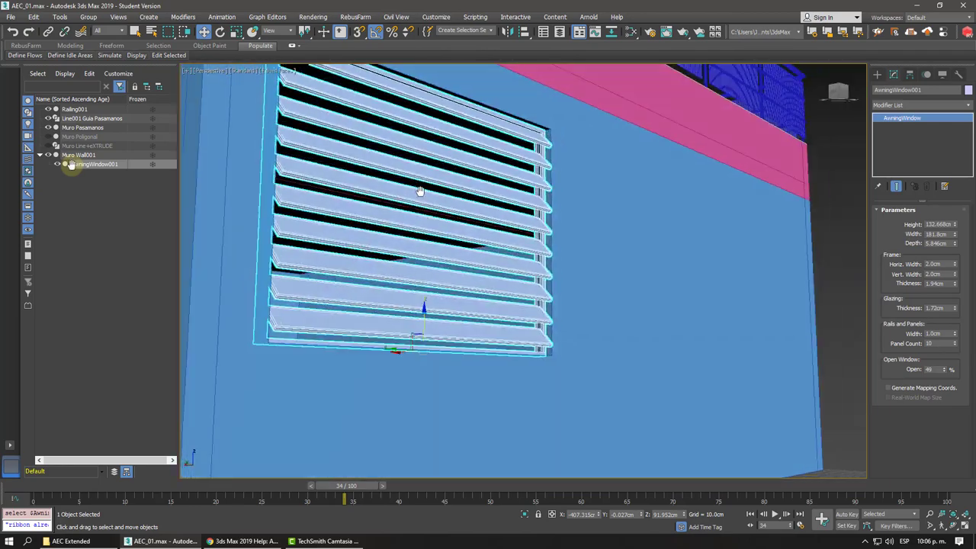
{"action": "scroll", "coordinate": [421, 190], "scroll_direction": "up", "scroll_amount": 2}
{"action": "scroll", "coordinate": [451, 232], "scroll_direction": "down", "scroll_amount": 2}
Slide AwningWindow001 right along the wall to about −156.9 cm on Y.
{"action": "middle_click_drag", "start_coordinate": [451, 232], "coordinate": [254, 234], "text": "alt"}
{"action": "mouse_move", "coordinate": [394, 286]}
{"action": "left_mouse_down"}
{"action": "mouse_move", "coordinate": [399, 277]}
{"action": "mouse_move", "coordinate": [551, 266]}
{"action": "left_mouse_up"}
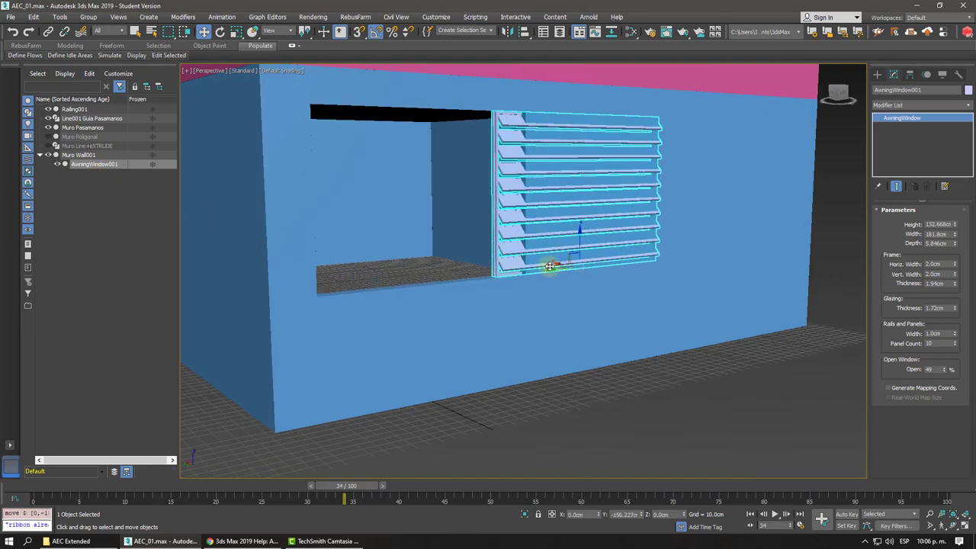
{"action": "middle_click_drag", "start_coordinate": [551, 267], "coordinate": [549, 261], "text": "alt"}
{"action": "scroll", "coordinate": [550, 262], "scroll_direction": "up", "scroll_amount": 2}
{"action": "mouse_move", "coordinate": [540, 222]}
{"action": "middle_mouse_down", "text": "alt"}
{"action": "mouse_move", "coordinate": [524, 200]}
{"action": "mouse_move", "coordinate": [496, 206]}
{"action": "mouse_move", "coordinate": [483, 191]}
{"action": "mouse_move", "coordinate": [341, 185]}
{"action": "middle_mouse_up", "text": "alt"}
{"action": "scroll", "coordinate": [538, 215], "scroll_direction": "down", "scroll_amount": 2}
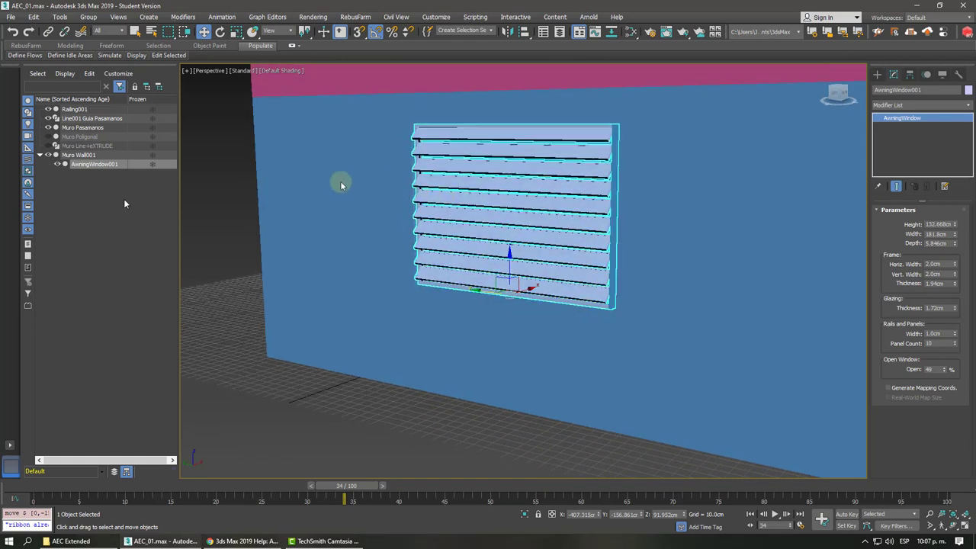
Hide the Muro Line+eXTRUDE wall and keep Muro Wall001 visible around the awning window.
{"action": "left_click", "coordinate": [56, 146]}
{"action": "middle_click_drag", "start_coordinate": [540, 162], "coordinate": [544, 165], "text": "alt"}
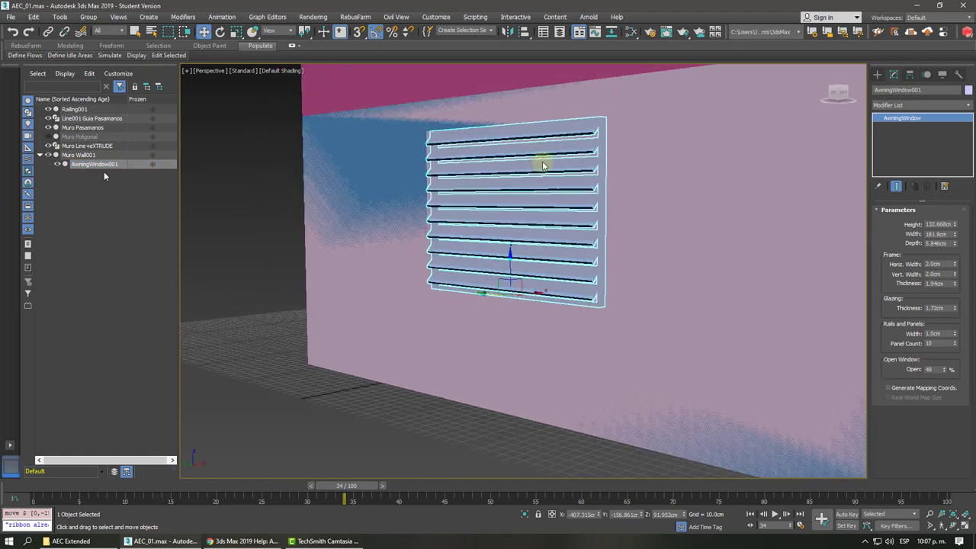
{"action": "left_click", "coordinate": [48, 155]}
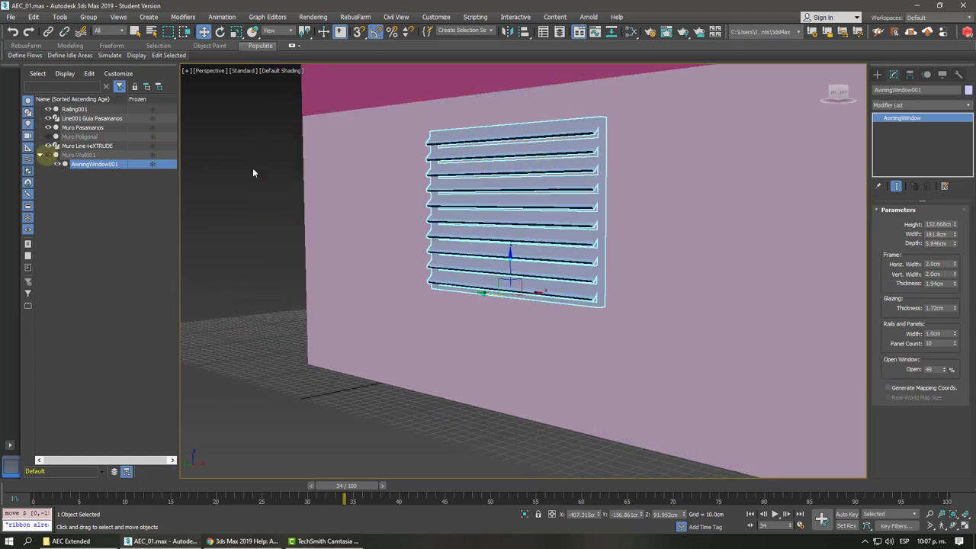
{"action": "key", "text": "z"}
{"action": "mouse_move", "coordinate": [554, 175]}
{"action": "middle_mouse_down", "text": "alt"}
{"action": "mouse_move", "coordinate": [562, 153]}
{"action": "mouse_move", "coordinate": [586, 183]}
{"action": "mouse_move", "coordinate": [511, 196]}
{"action": "mouse_move", "coordinate": [560, 219]}
{"action": "middle_mouse_up", "text": "alt"}
{"action": "scroll", "coordinate": [577, 166], "scroll_direction": "up", "scroll_amount": 3}
{"action": "scroll", "coordinate": [511, 196], "scroll_direction": "down", "scroll_amount": 3}
{"action": "left_click", "coordinate": [559, 200]}
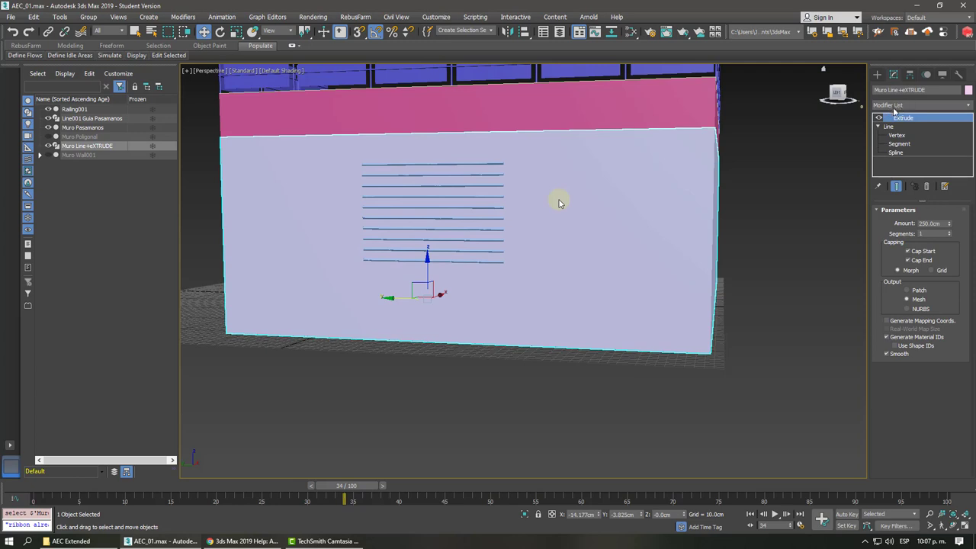
{"action": "left_click", "coordinate": [47, 146]}
{"action": "left_click", "coordinate": [49, 155]}
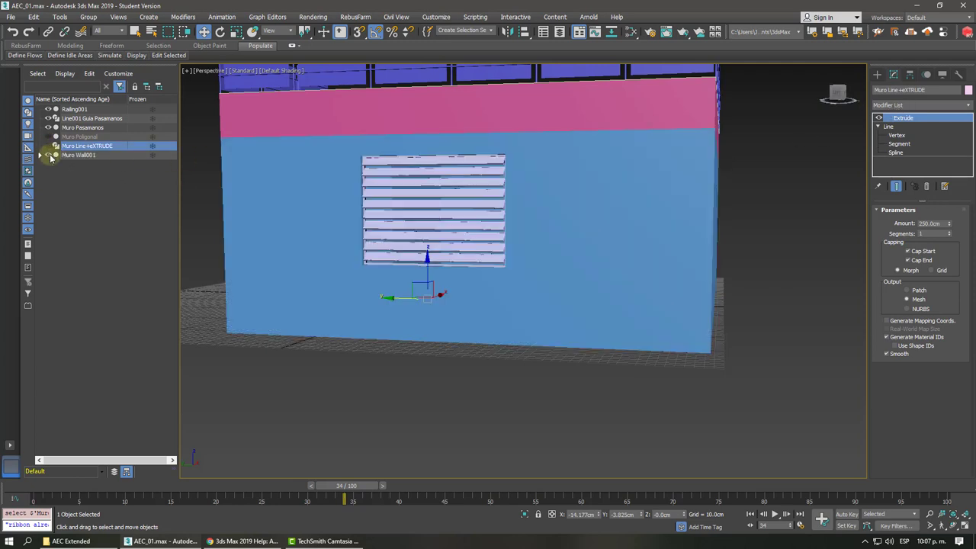
Slide AwningWindow001 left along the wall and Shift-drag a clone to its right.
{"action": "left_click", "coordinate": [443, 203]}
{"action": "left_click_drag", "start_coordinate": [403, 264], "coordinate": [285, 264]}
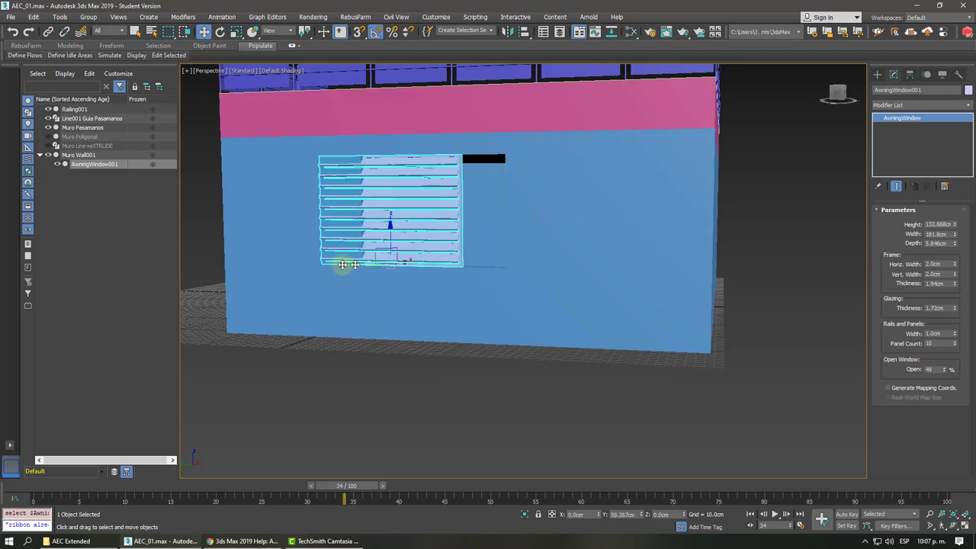
{"action": "mouse_move", "coordinate": [284, 265]}
{"action": "middle_mouse_down", "text": "alt"}
{"action": "mouse_move", "coordinate": [427, 253]}
{"action": "mouse_move", "coordinate": [434, 221]}
{"action": "mouse_move", "coordinate": [427, 246]}
{"action": "mouse_move", "coordinate": [374, 249]}
{"action": "mouse_move", "coordinate": [427, 221]}
{"action": "mouse_move", "coordinate": [455, 224]}
{"action": "mouse_move", "coordinate": [413, 255]}
{"action": "middle_mouse_up", "text": "alt"}
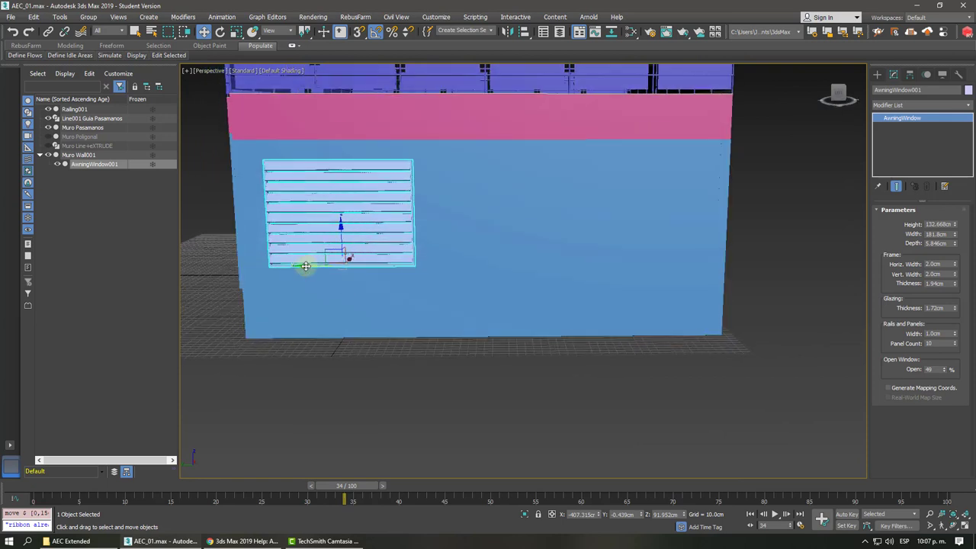
{"action": "left_click_drag", "start_coordinate": [305, 266], "coordinate": [562, 248]}
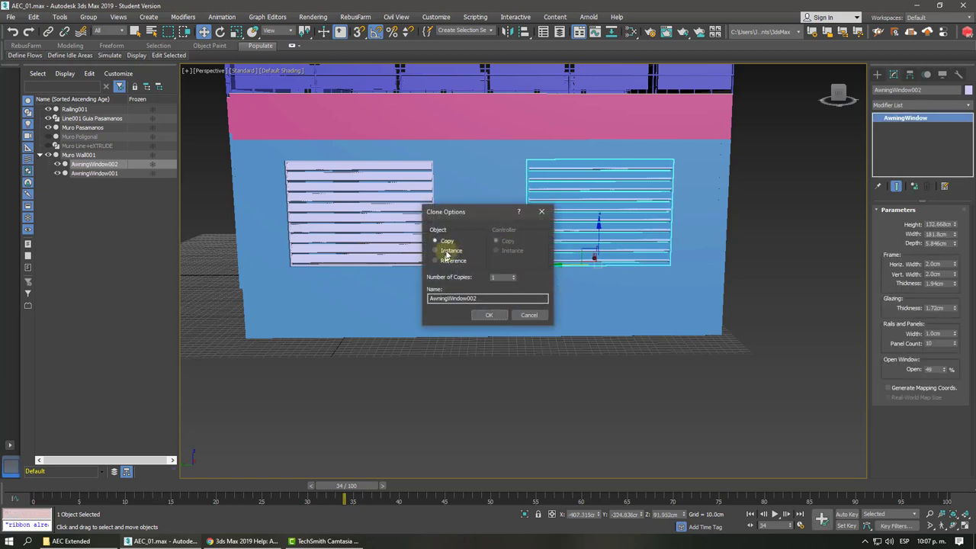
Make AwningWindow002 an instance, deselect, and zoom out to view the whole building.
{"action": "left_click", "coordinate": [483, 314]}
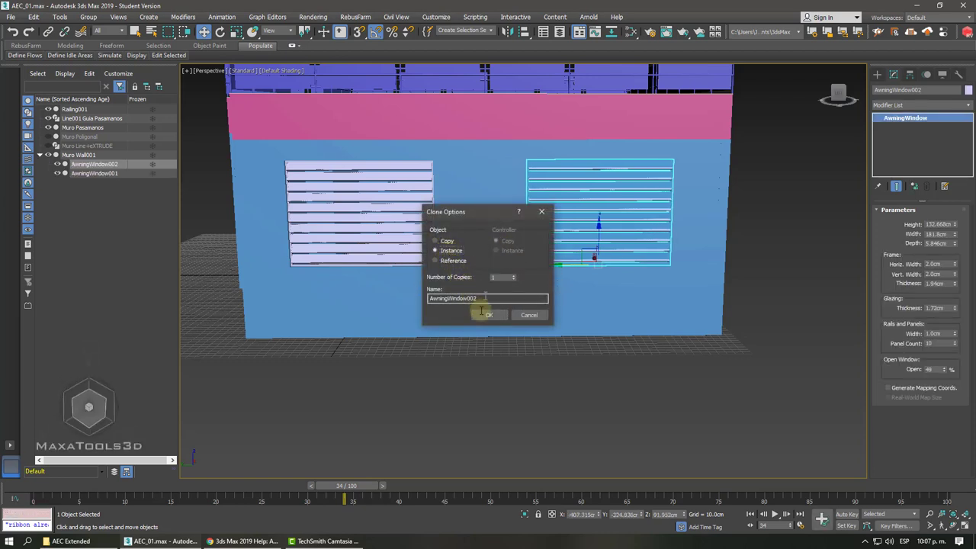
{"action": "left_click", "coordinate": [547, 359]}
{"action": "middle_click_drag", "start_coordinate": [547, 359], "coordinate": [551, 355], "text": "alt"}
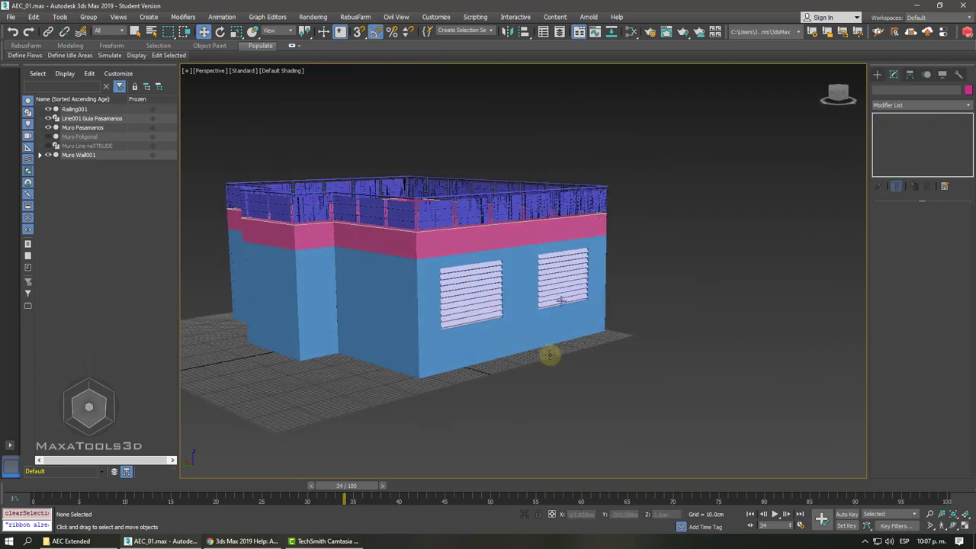
{"action": "scroll", "coordinate": [550, 355], "scroll_direction": "up", "scroll_amount": 5}
{"action": "scroll", "coordinate": [529, 246], "scroll_direction": "down", "scroll_amount": 5}
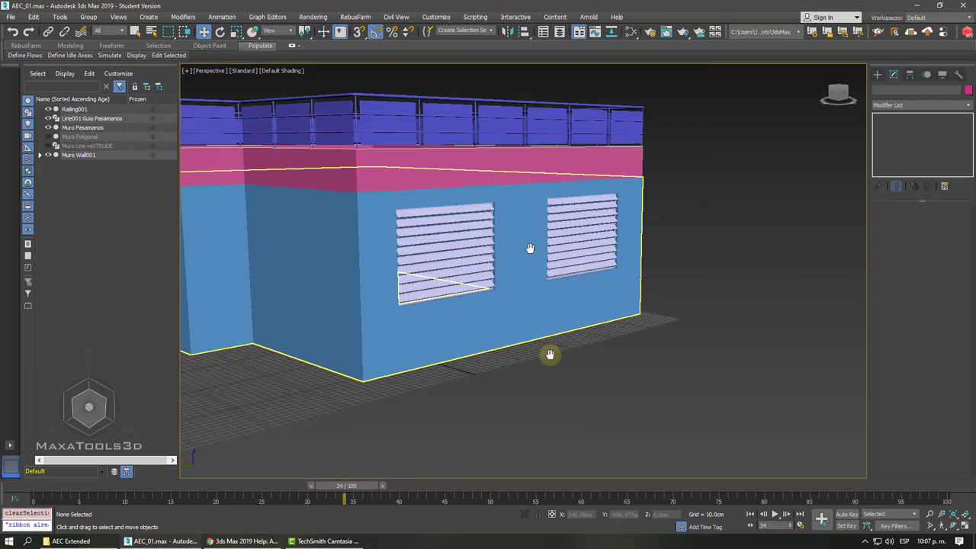
{"action": "middle_click_drag", "start_coordinate": [529, 247], "coordinate": [432, 258], "text": "alt"}
{"action": "scroll", "coordinate": [551, 354], "scroll_direction": "up", "scroll_amount": 5}
{"action": "scroll", "coordinate": [560, 341], "scroll_direction": "up", "scroll_amount": 3}
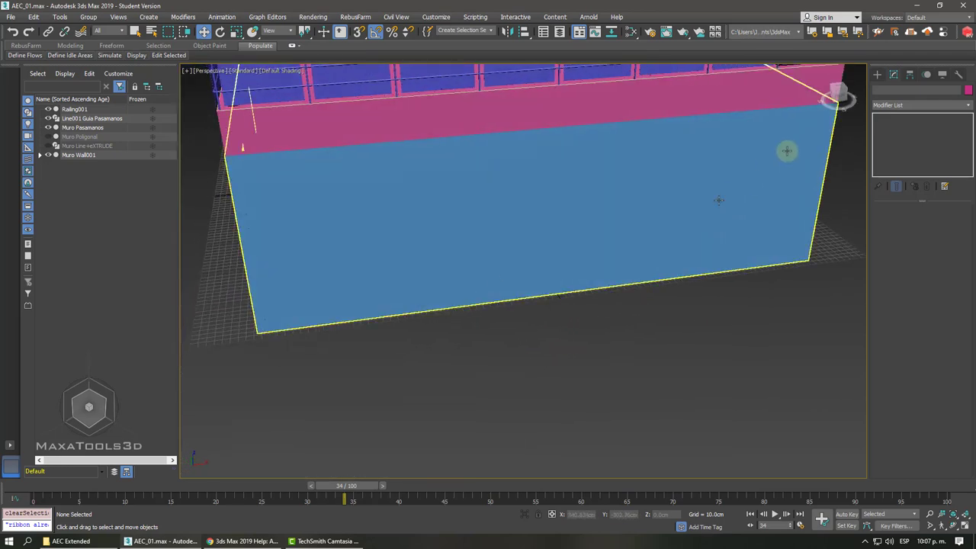
Pick the Sliding window type and draft a first sliding window against the wall in wireframe.
{"action": "left_click", "coordinate": [877, 75]}
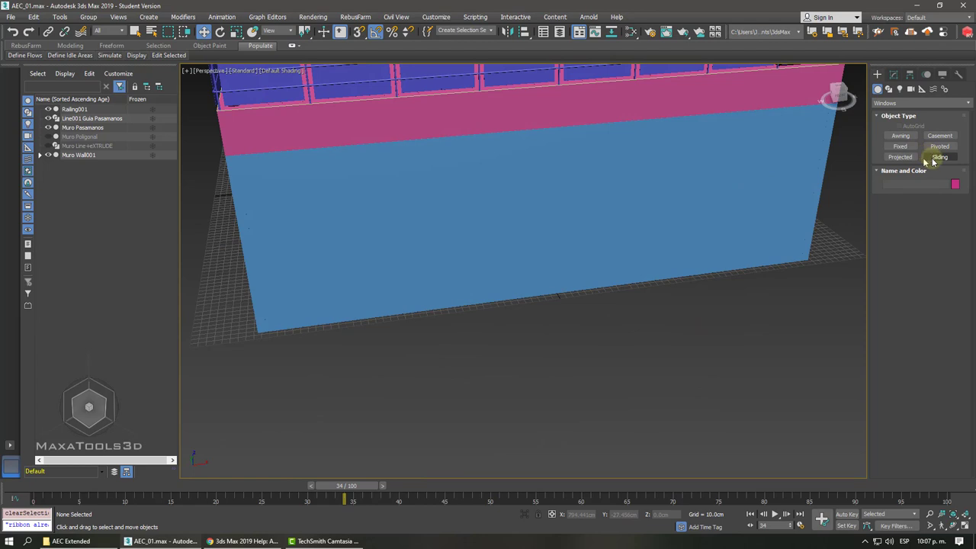
{"action": "left_click", "coordinate": [933, 159]}
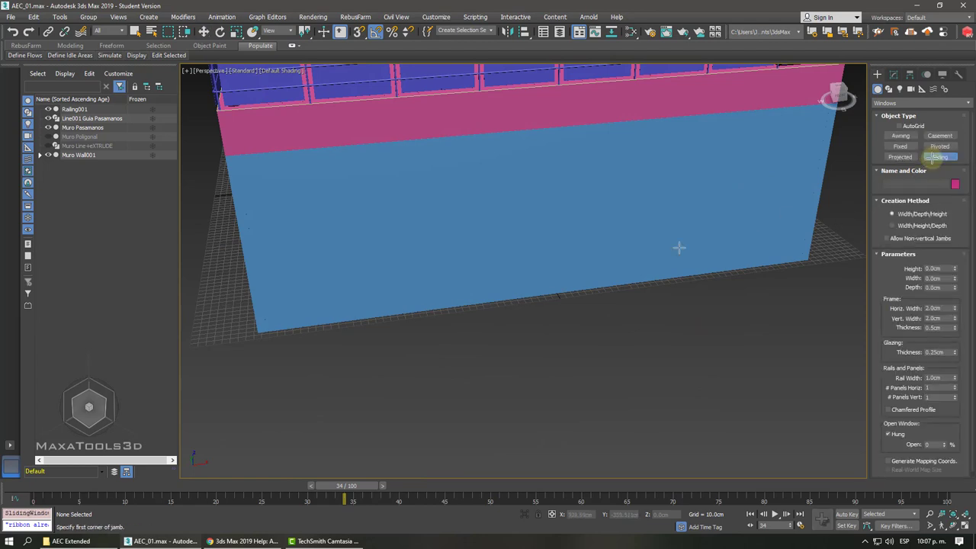
{"action": "key", "text": "F3"}
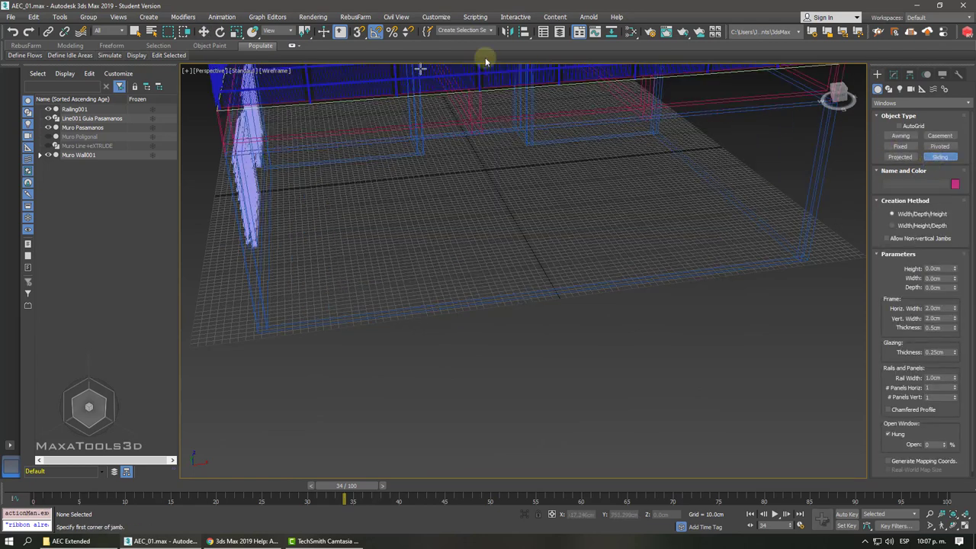
{"action": "left_click", "coordinate": [288, 310]}
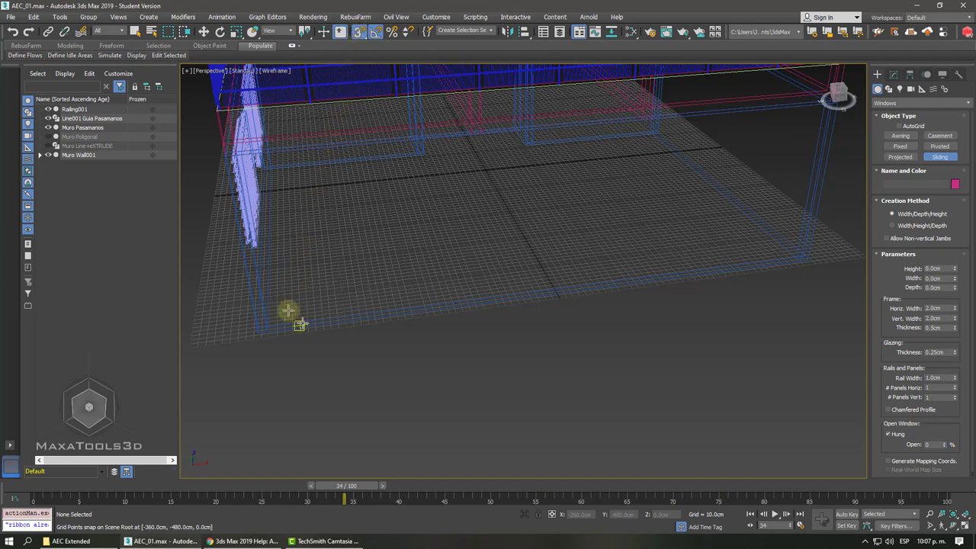
{"action": "left_click_drag", "start_coordinate": [284, 328], "coordinate": [443, 305]}
{"action": "key", "text": "F3"}
{"action": "key", "text": "F3"}
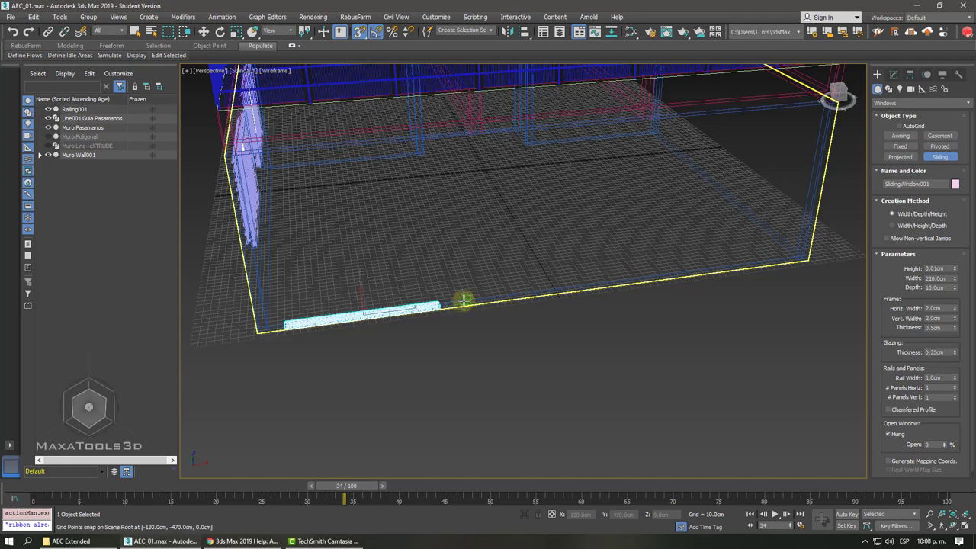
{"action": "left_click", "coordinate": [464, 301]}
{"action": "scroll", "coordinate": [488, 298], "scroll_direction": "up", "scroll_amount": 2}
{"action": "left_click", "coordinate": [484, 285]}
{"action": "middle_click_drag", "start_coordinate": [575, 283], "coordinate": [604, 283]}
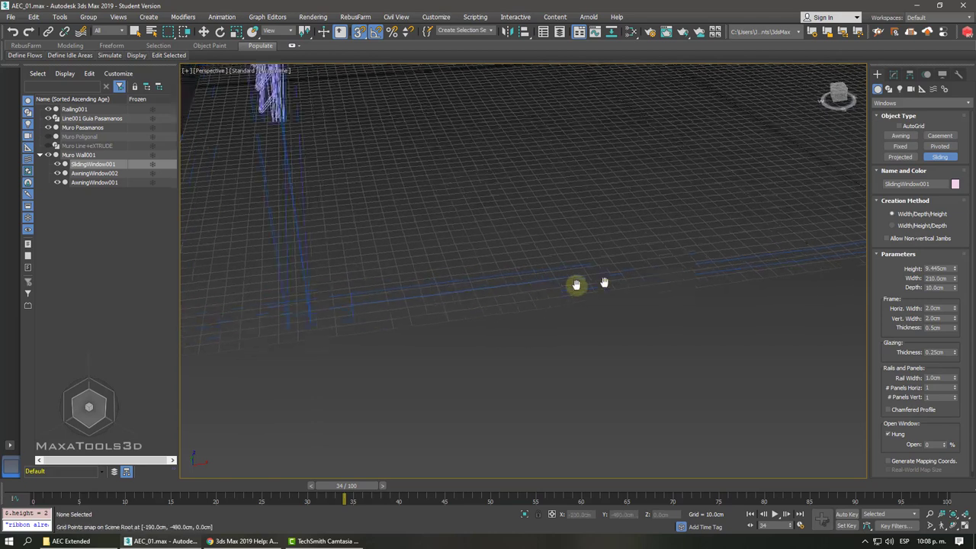
{"action": "scroll", "coordinate": [630, 283], "scroll_direction": "down", "scroll_amount": 3}
{"action": "scroll", "coordinate": [674, 285], "scroll_direction": "up", "scroll_amount": 3}
{"action": "scroll", "coordinate": [562, 300], "scroll_direction": "up", "scroll_amount": 2}
Build SlidingWindow001 from the wall's left end: 230 cm wide, 10 cm deep, about 136 cm tall.
{"action": "left_click", "coordinate": [257, 306]}
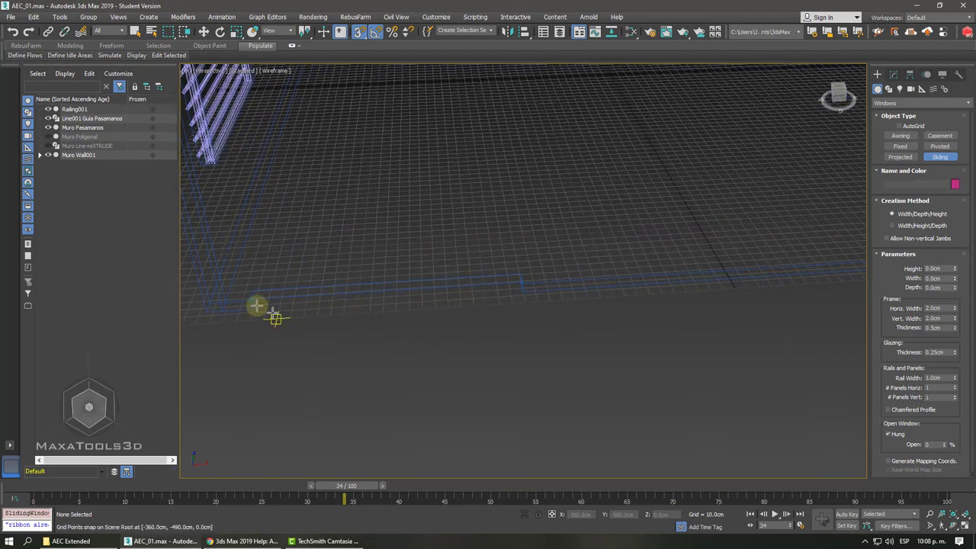
{"action": "left_click_drag", "start_coordinate": [255, 306], "coordinate": [547, 287]}
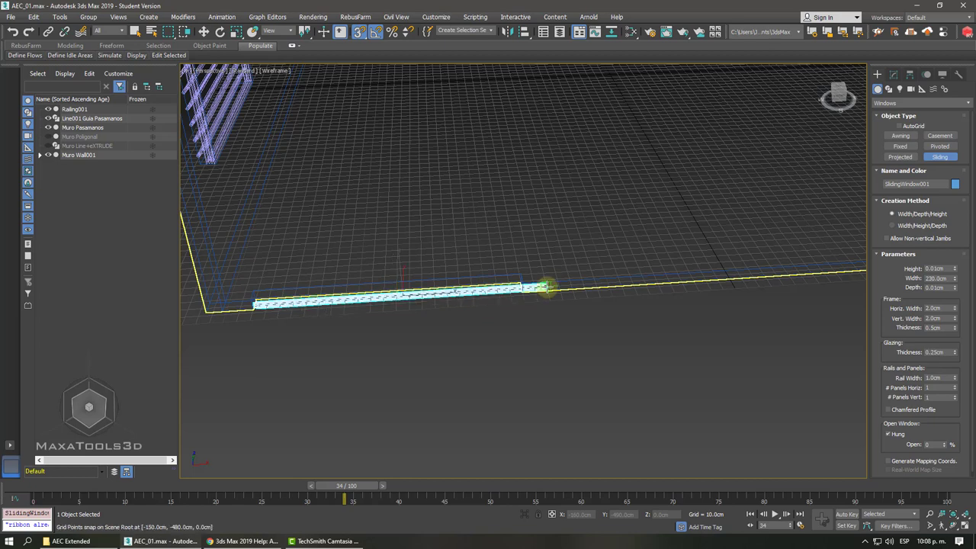
{"action": "left_click", "coordinate": [545, 287]}
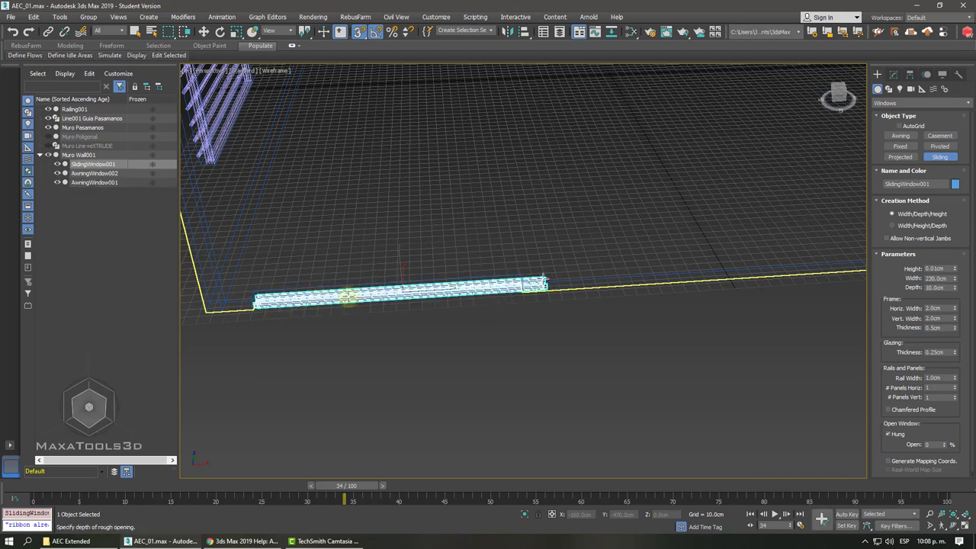
{"action": "left_click", "coordinate": [538, 280]}
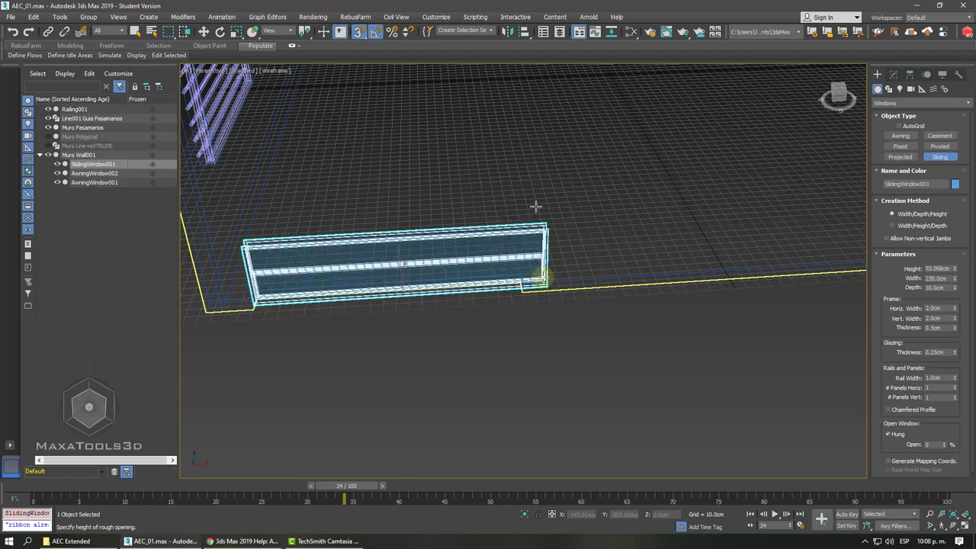
{"action": "left_click", "coordinate": [542, 76]}
{"action": "right_click", "coordinate": [572, 160]}
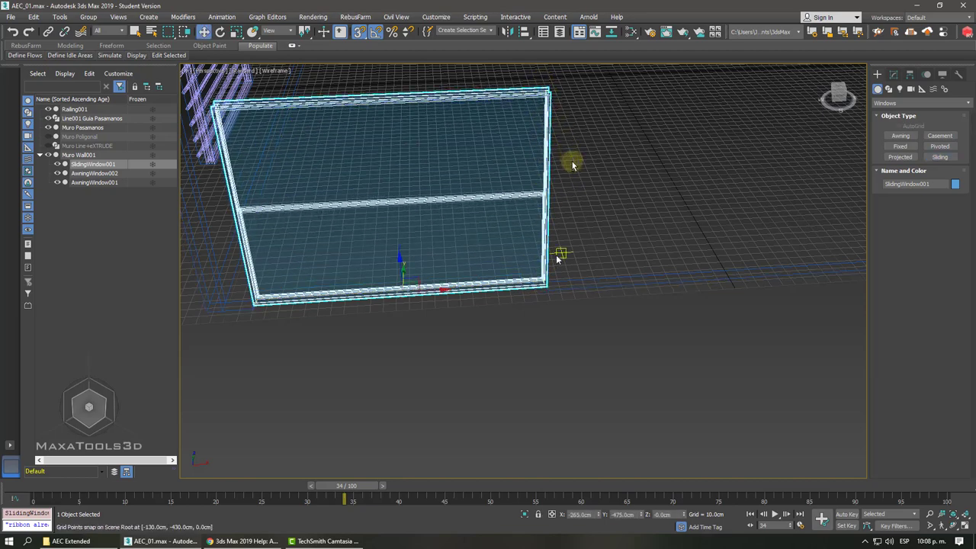
{"action": "middle_click_drag", "start_coordinate": [572, 161], "coordinate": [572, 161], "text": "alt"}
Raise SlidingWindow001 about 63.7 cm on Z, then Shift-drag it right to set up 2 instance copies.
{"action": "key", "text": "F3"}
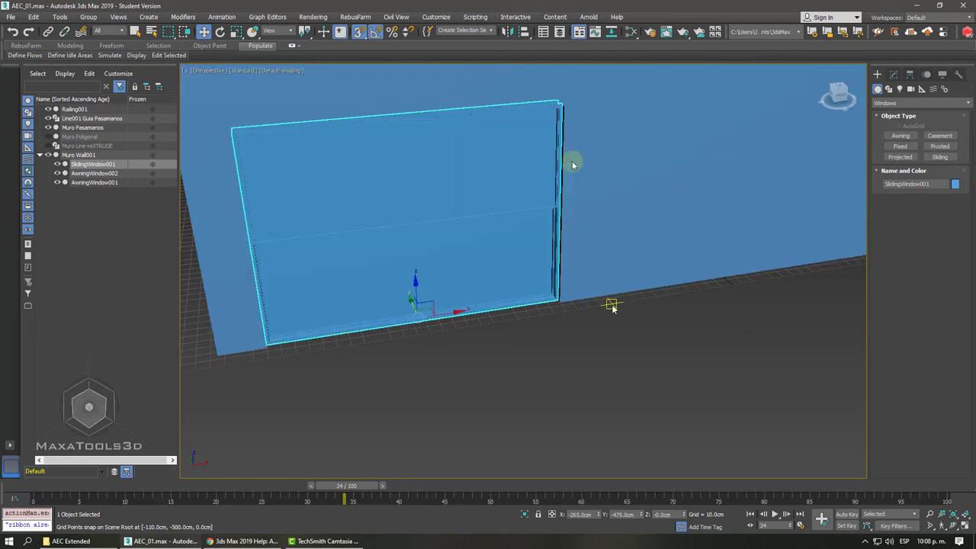
{"action": "mouse_move", "coordinate": [613, 303]}
{"action": "middle_mouse_down"}
{"action": "mouse_move", "coordinate": [681, 262]}
{"action": "mouse_move", "coordinate": [576, 247]}
{"action": "middle_mouse_up"}
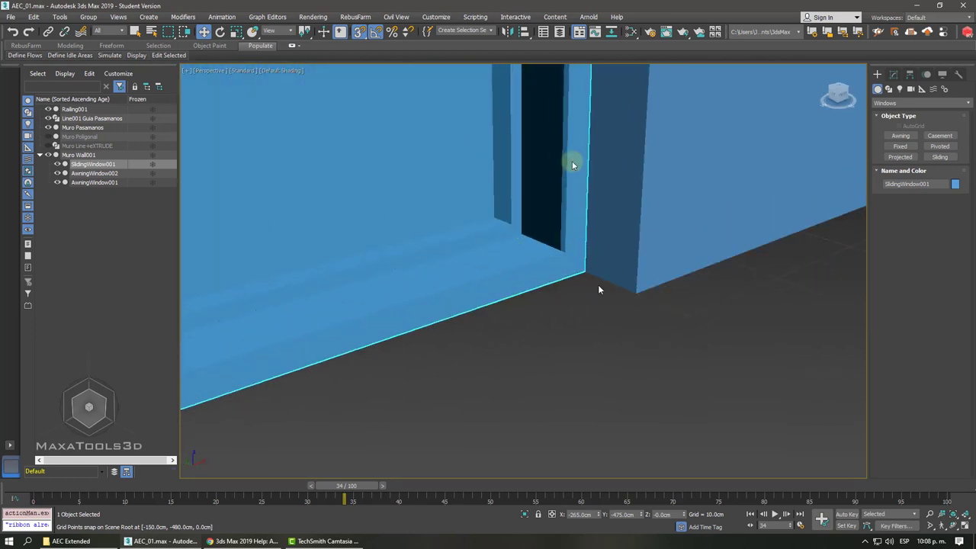
{"action": "middle_click_drag", "start_coordinate": [538, 287], "coordinate": [552, 279], "text": "alt"}
{"action": "scroll", "coordinate": [530, 273], "scroll_direction": "up", "scroll_amount": 3}
{"action": "scroll", "coordinate": [531, 270], "scroll_direction": "down", "scroll_amount": 4}
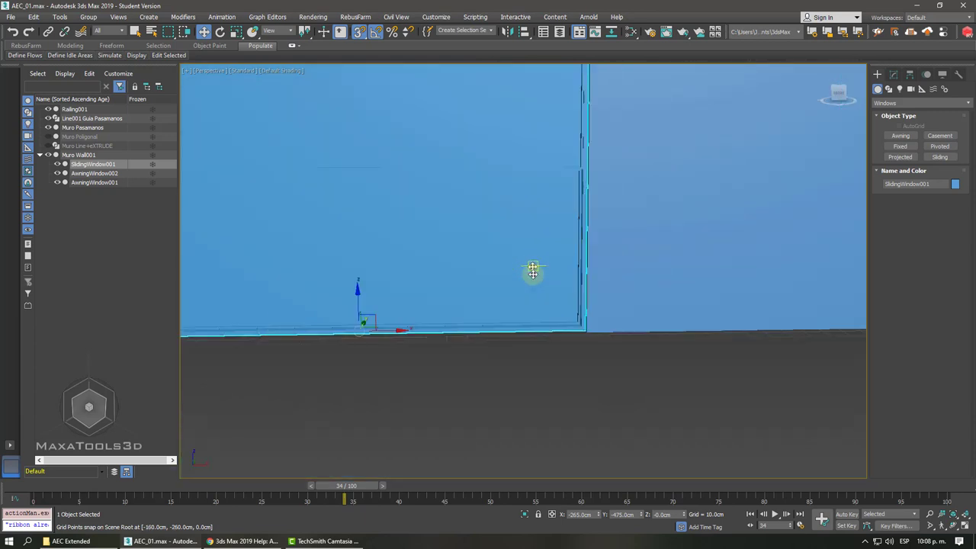
{"action": "scroll", "coordinate": [517, 274], "scroll_direction": "down", "scroll_amount": 3}
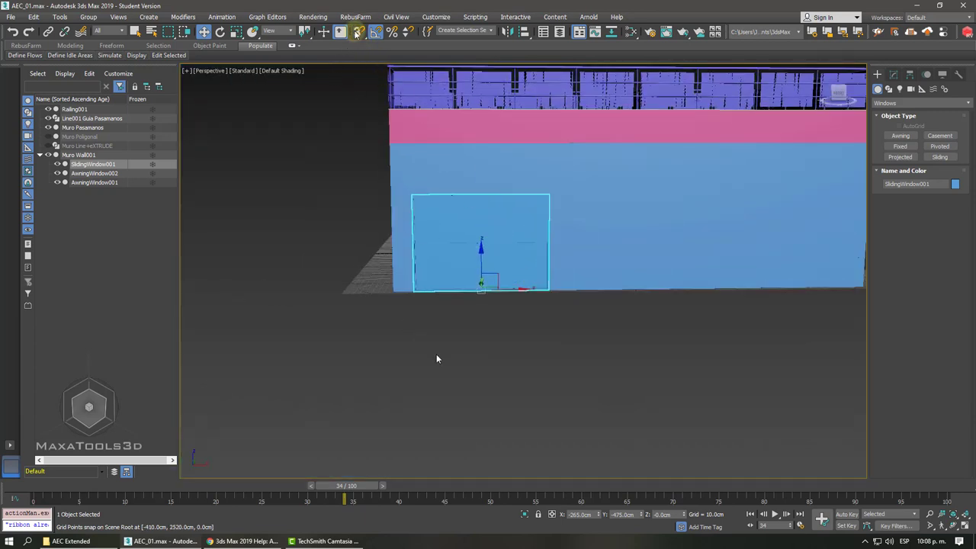
{"action": "left_click_drag", "start_coordinate": [478, 259], "coordinate": [474, 222]}
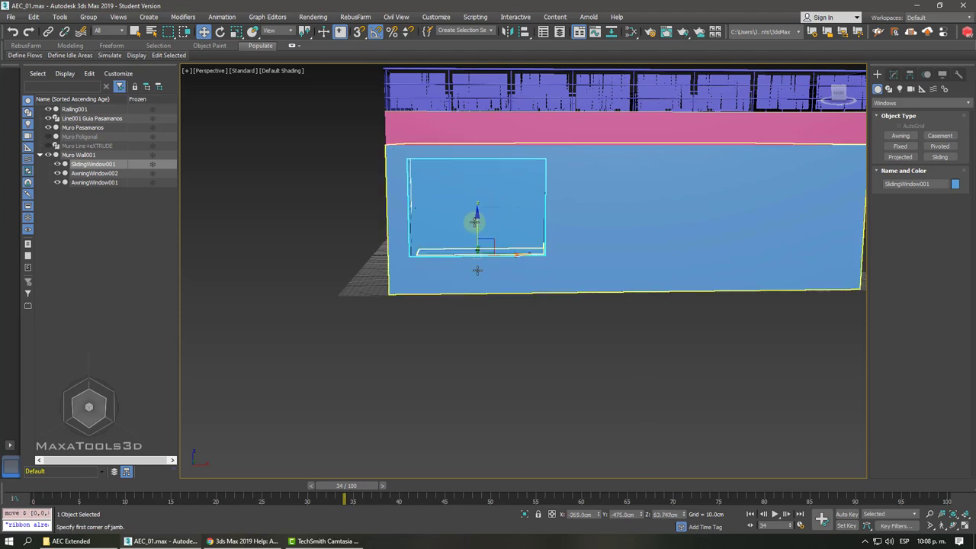
{"action": "mouse_move", "coordinate": [475, 222]}
{"action": "middle_mouse_down", "text": "alt"}
{"action": "mouse_move", "coordinate": [408, 309]}
{"action": "mouse_move", "coordinate": [432, 263]}
{"action": "middle_mouse_up", "text": "alt"}
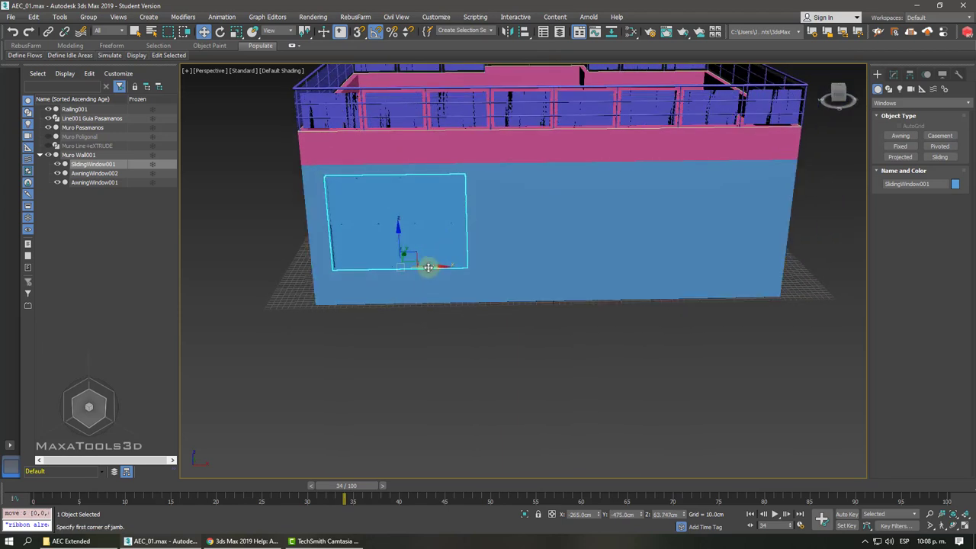
{"action": "left_click_drag", "start_coordinate": [428, 267], "coordinate": [590, 265], "text": "shift"}
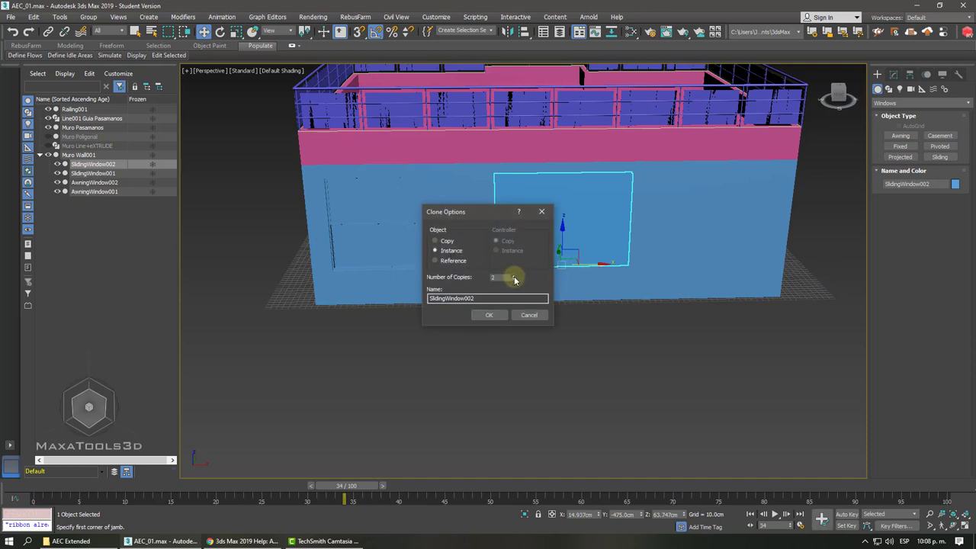
Confirm the 2 instanced copies, SlidingWindow002 and SlidingWindow003.
{"action": "left_click", "coordinate": [489, 315]}
{"action": "middle_click_drag", "start_coordinate": [497, 312], "coordinate": [496, 312], "text": "alt"}
{"action": "key", "text": "F3"}
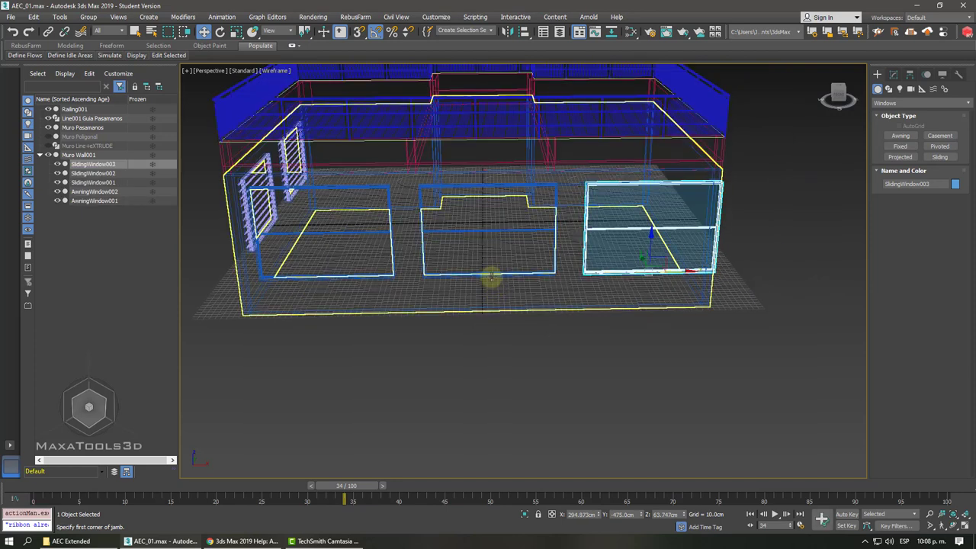
{"action": "key", "text": "F3"}
Nudge SlidingWindow002 and SlidingWindow003 slightly left together, then deselect them.
{"action": "left_click", "coordinate": [486, 232]}
{"action": "key", "text": "F3"}
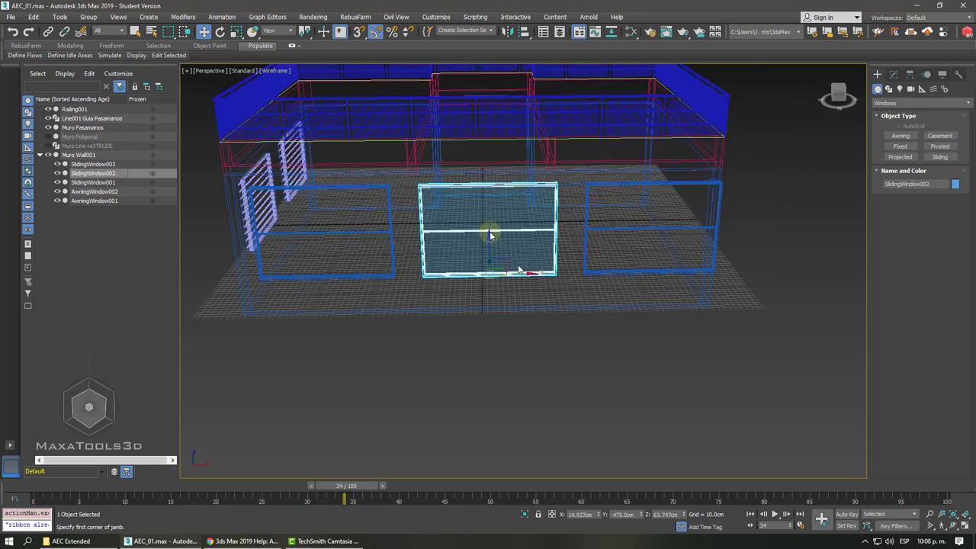
{"action": "left_click", "coordinate": [593, 231], "text": "ctrl"}
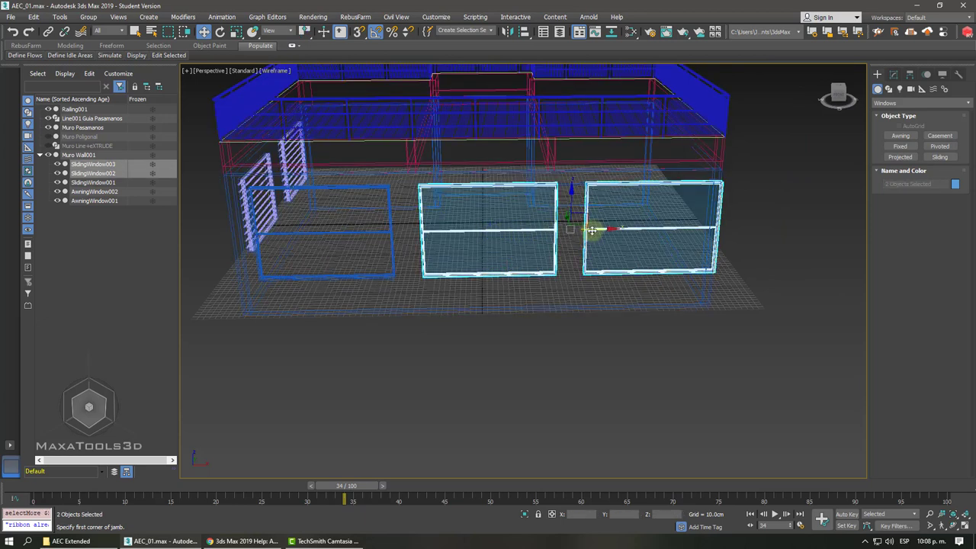
{"action": "left_click_drag", "start_coordinate": [595, 230], "coordinate": [593, 229]}
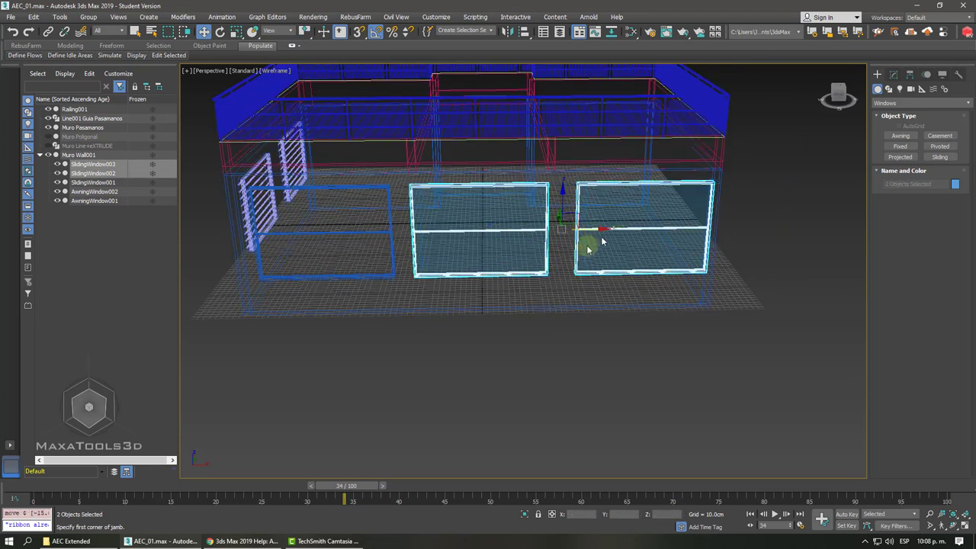
{"action": "left_click", "coordinate": [582, 257]}
{"action": "left_click", "coordinate": [595, 235]}
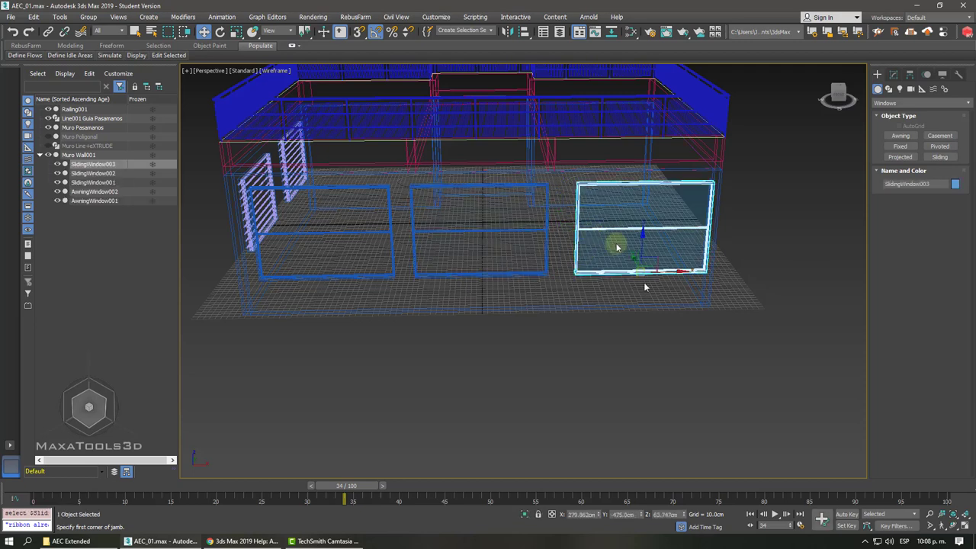
{"action": "left_click", "coordinate": [612, 389]}
{"action": "key", "text": "F3"}
{"action": "mouse_move", "coordinate": [473, 318]}
{"action": "middle_mouse_down", "text": "alt"}
{"action": "mouse_move", "coordinate": [505, 279]}
{"action": "mouse_move", "coordinate": [512, 290]}
{"action": "middle_mouse_up", "text": "alt"}
{"action": "scroll", "coordinate": [517, 281], "scroll_direction": "up", "scroll_amount": 3}
{"action": "middle_click_drag", "start_coordinate": [604, 347], "coordinate": [588, 270], "text": "alt"}
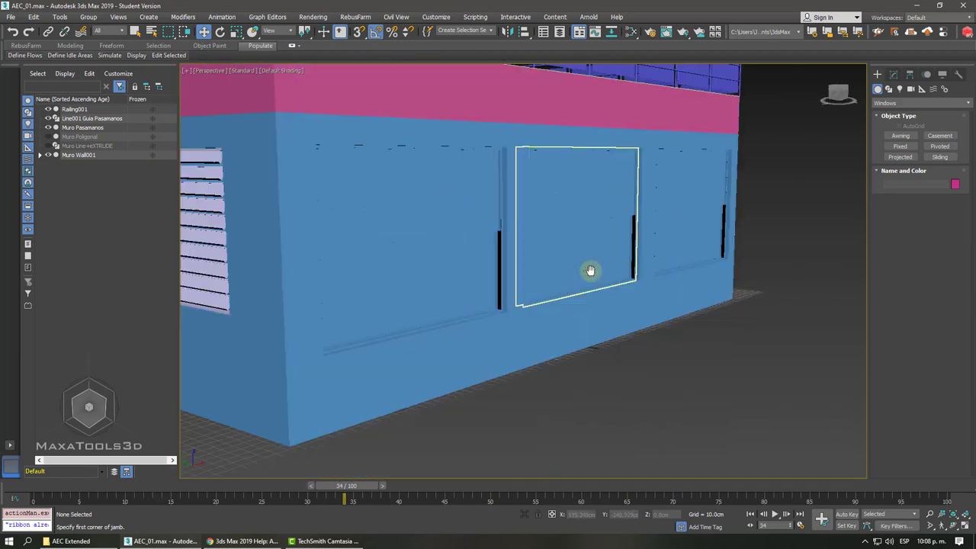
Change the object colour of all three sliding windows from blue to grey.
{"action": "scroll", "coordinate": [589, 269], "scroll_direction": "down", "scroll_amount": 3}
{"action": "scroll", "coordinate": [588, 269], "scroll_direction": "up", "scroll_amount": 5}
{"action": "left_click", "coordinate": [539, 233]}
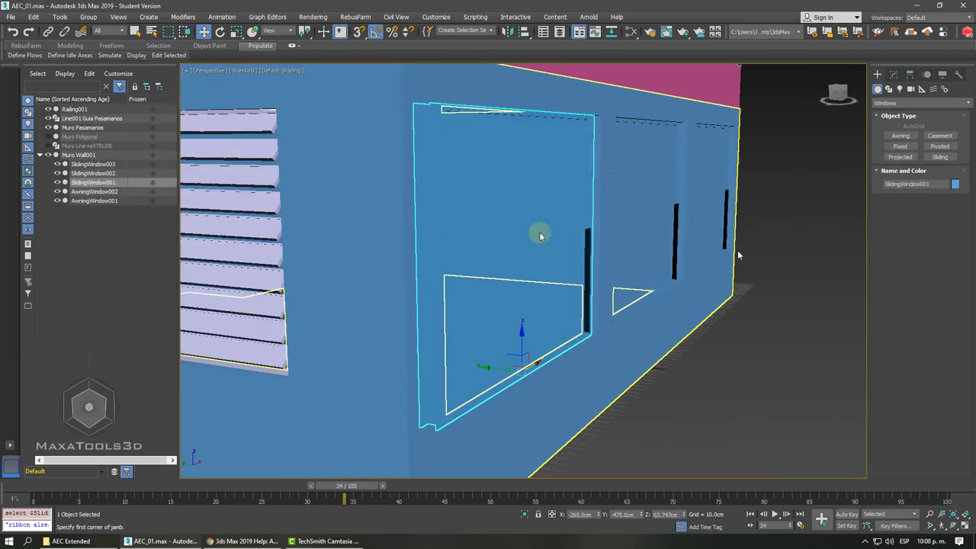
{"action": "left_click", "coordinate": [898, 74]}
{"action": "mouse_move", "coordinate": [633, 221]}
{"action": "middle_mouse_down", "text": "alt"}
{"action": "mouse_move", "coordinate": [600, 221]}
{"action": "mouse_move", "coordinate": [643, 196]}
{"action": "middle_mouse_up", "text": "alt"}
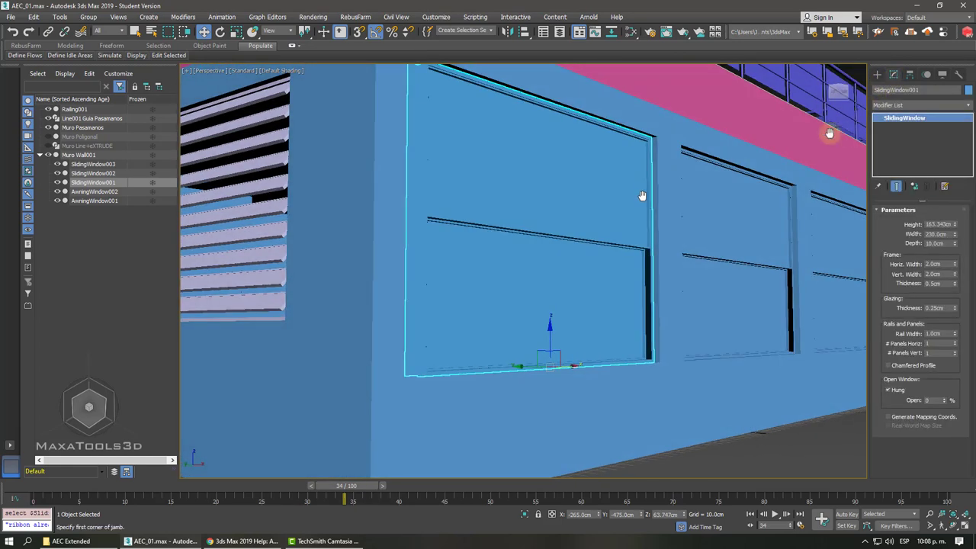
{"action": "left_click", "coordinate": [729, 224], "text": "ctrl"}
{"action": "left_click", "coordinate": [833, 227], "text": "ctrl"}
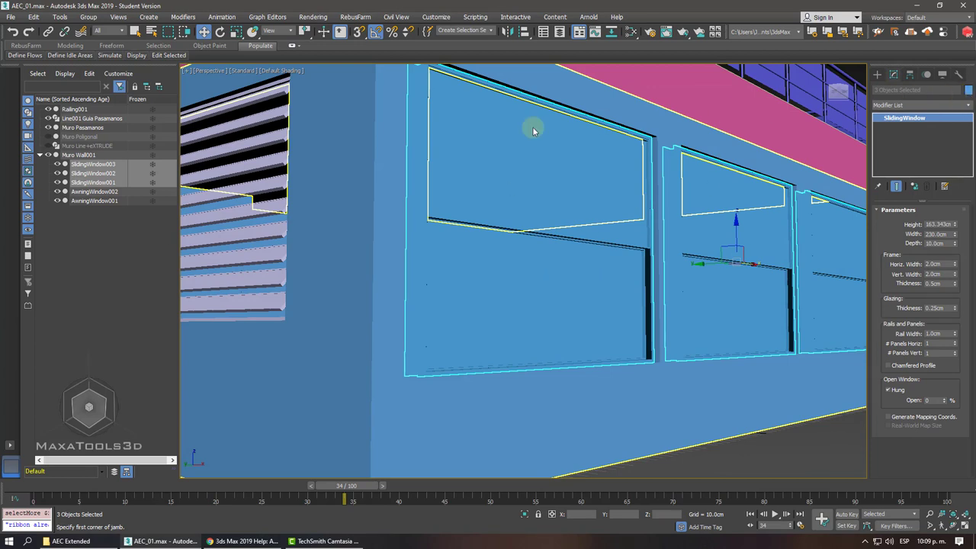
{"action": "left_click_drag", "start_coordinate": [317, 173], "coordinate": [353, 184]}
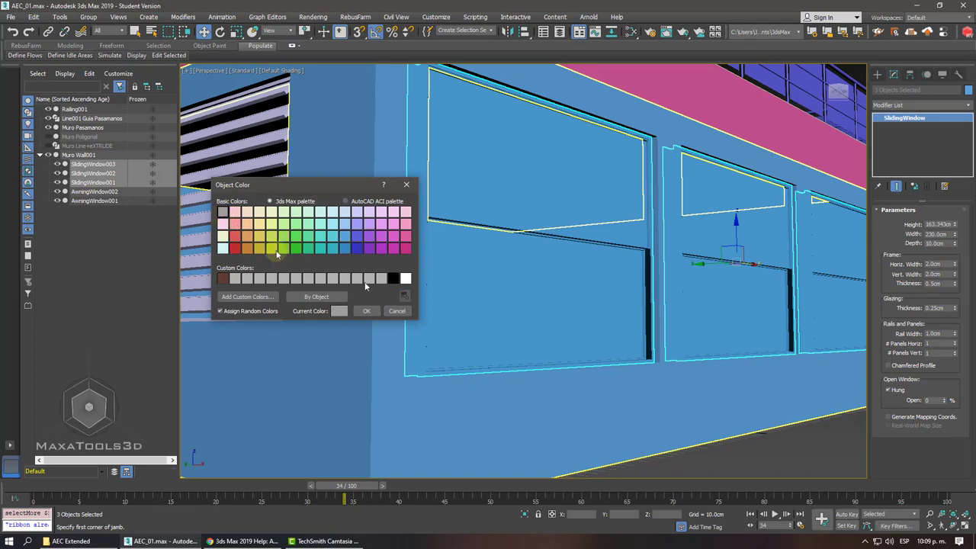
{"action": "left_click", "coordinate": [368, 312]}
{"action": "scroll", "coordinate": [414, 322], "scroll_direction": "down", "scroll_amount": 3}
{"action": "scroll", "coordinate": [630, 376], "scroll_direction": "down", "scroll_amount": 3}
{"action": "left_click", "coordinate": [631, 378]}
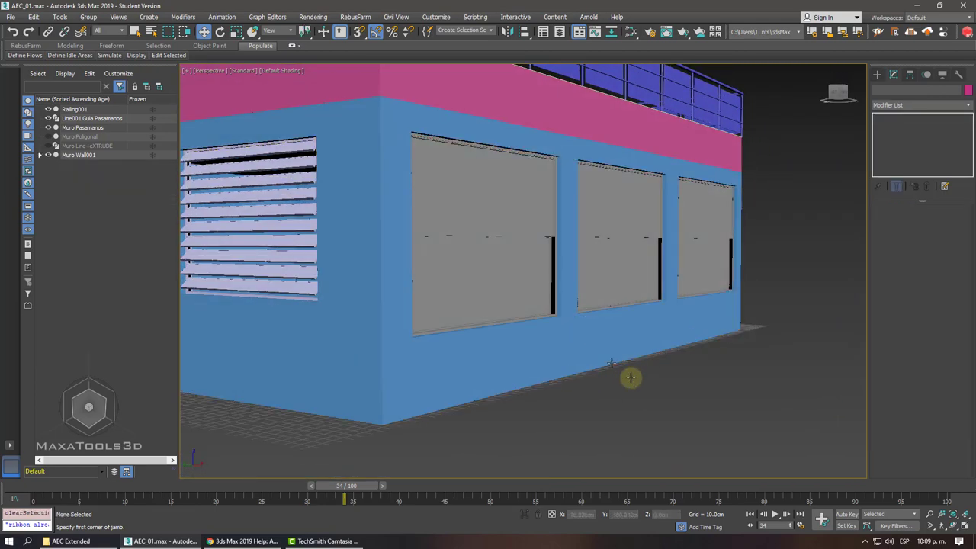
{"action": "middle_click_drag", "start_coordinate": [630, 377], "coordinate": [526, 312], "text": "alt"}
Select SlidingWindow001 and adjust its Open amount, first trying about 56%.
{"action": "left_click", "coordinate": [466, 270]}
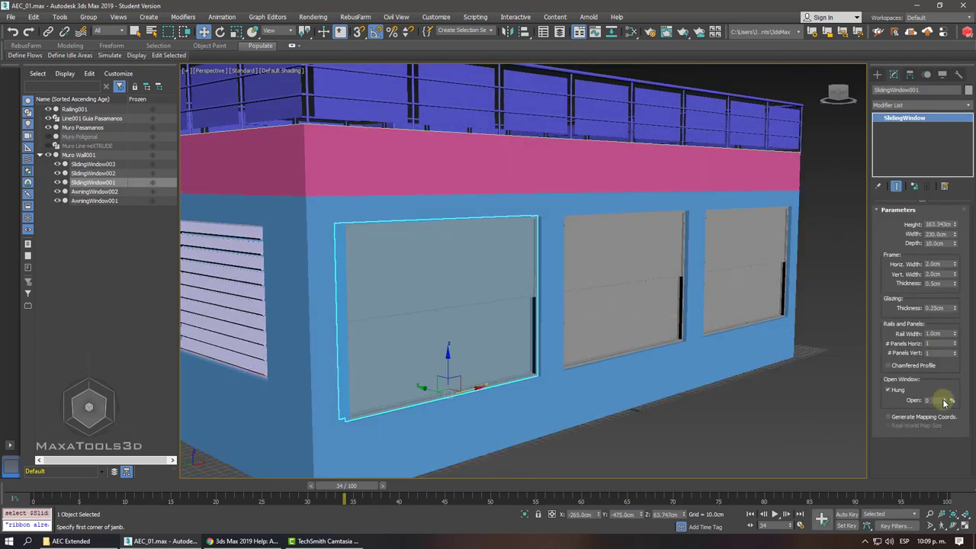
{"action": "left_click_drag", "start_coordinate": [945, 402], "coordinate": [922, 363]}
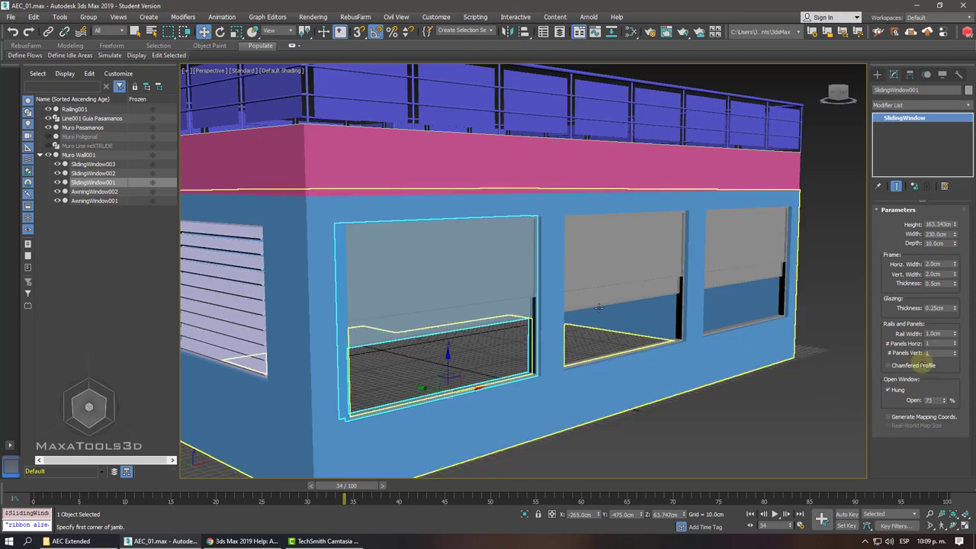
{"action": "mouse_move", "coordinate": [485, 281]}
{"action": "middle_mouse_down", "text": "alt"}
{"action": "mouse_move", "coordinate": [497, 255]}
{"action": "mouse_move", "coordinate": [503, 273]}
{"action": "middle_mouse_up", "text": "alt"}
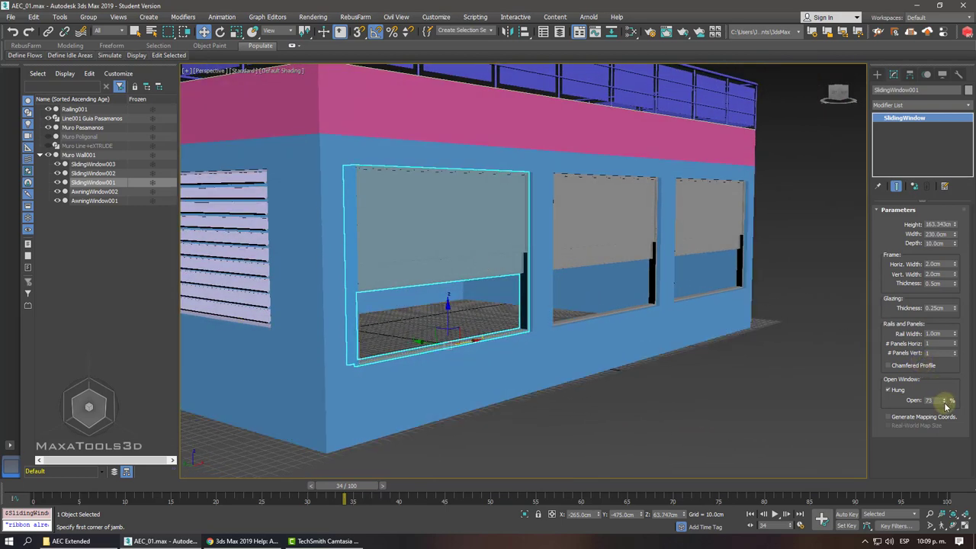
{"action": "left_click_drag", "start_coordinate": [945, 402], "coordinate": [932, 411]}
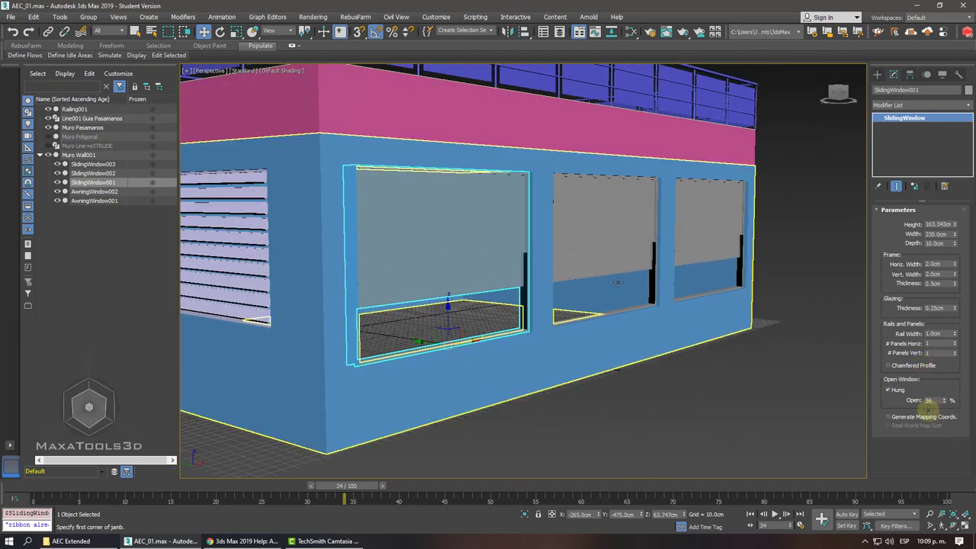
{"action": "middle_click_drag", "start_coordinate": [568, 257], "coordinate": [575, 261], "text": "alt"}
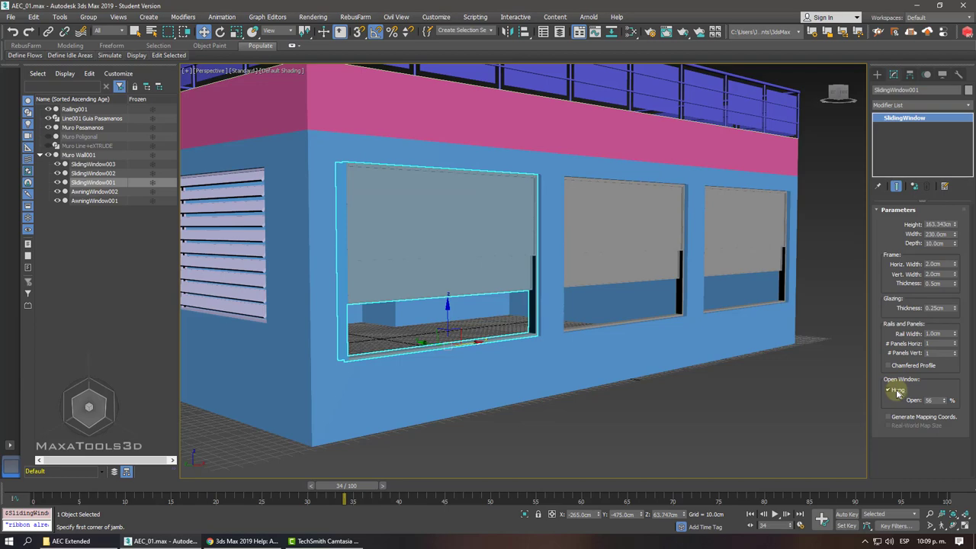
Turn off Hung so the panels slide sideways, and set Open to 60%.
{"action": "left_click", "coordinate": [898, 393]}
{"action": "middle_click_drag", "start_coordinate": [465, 262], "coordinate": [530, 303], "text": "alt"}
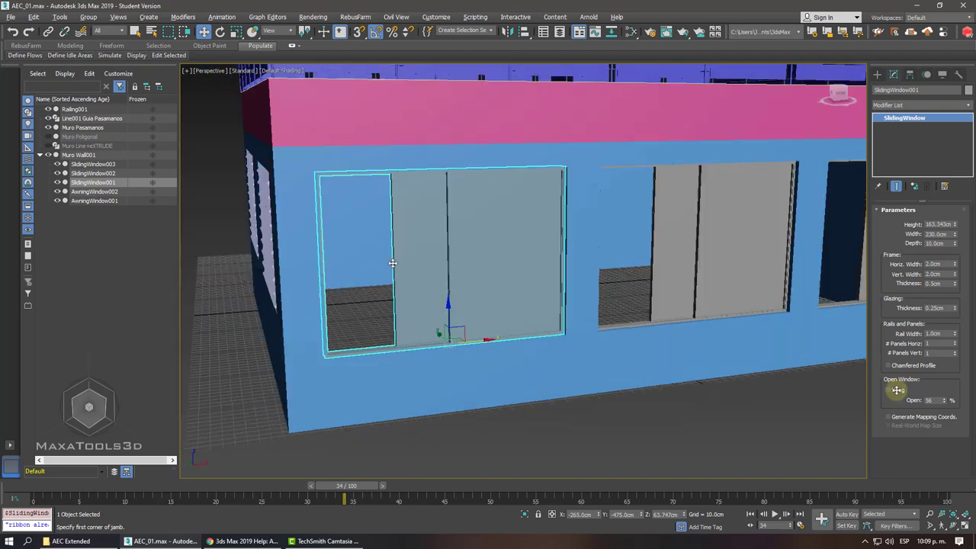
{"action": "left_click_drag", "start_coordinate": [946, 402], "coordinate": [907, 399]}
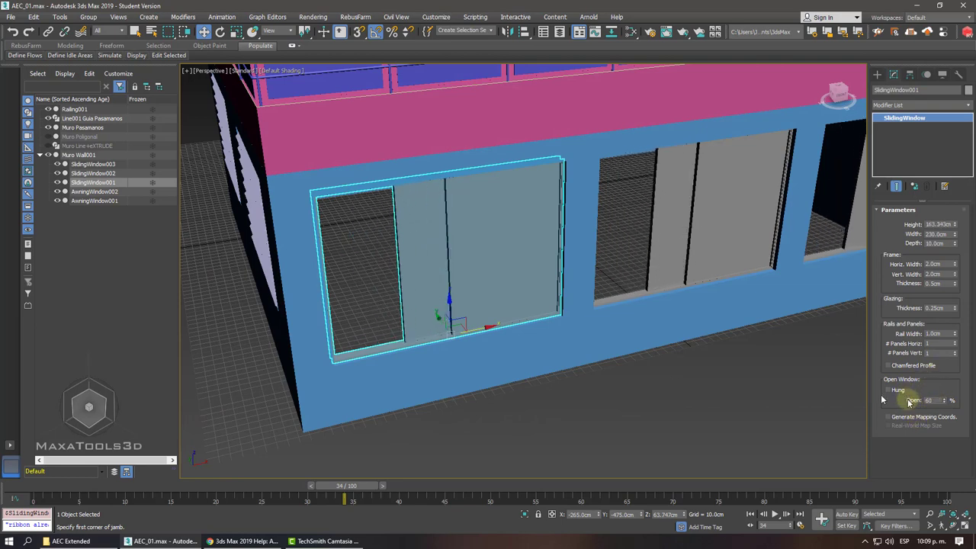
{"action": "middle_click_drag", "start_coordinate": [427, 260], "coordinate": [383, 280], "text": "alt"}
{"action": "scroll", "coordinate": [383, 281], "scroll_direction": "down", "scroll_amount": 1}
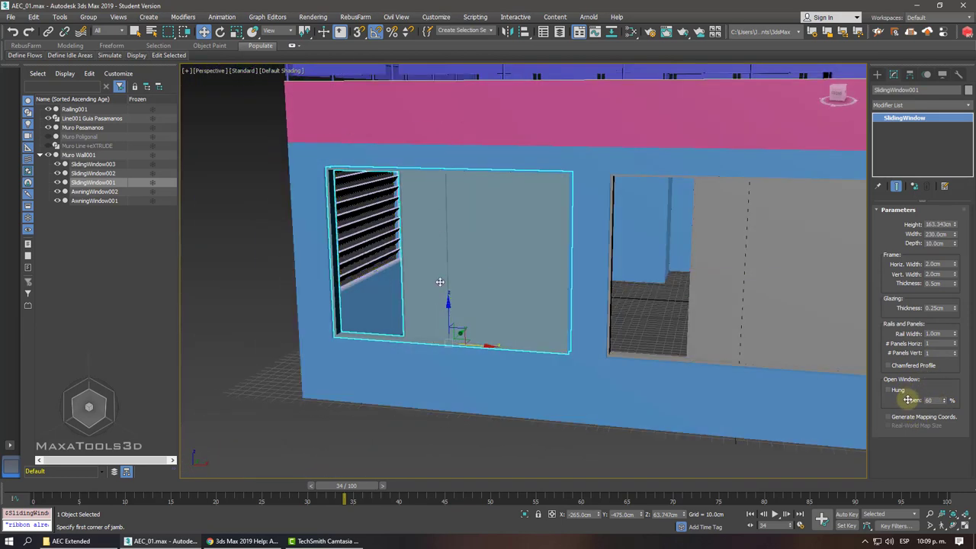
{"action": "scroll", "coordinate": [383, 281], "scroll_direction": "down", "scroll_amount": 2}
{"action": "scroll", "coordinate": [383, 280], "scroll_direction": "down", "scroll_amount": 2}
{"action": "middle_click_drag", "start_coordinate": [453, 263], "coordinate": [490, 268], "text": "alt"}
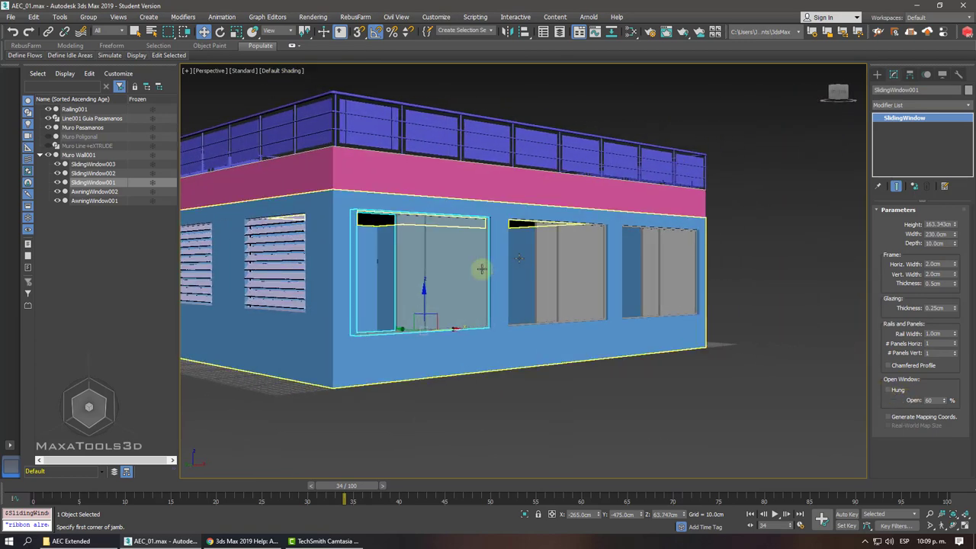
{"action": "key", "text": "shift+z"}
Choose the Fixed window type, with the view in wireframe looking into the building.
{"action": "key", "text": "shift+z"}
{"action": "key", "text": "shift+z"}
{"action": "key", "text": "shift+z"}
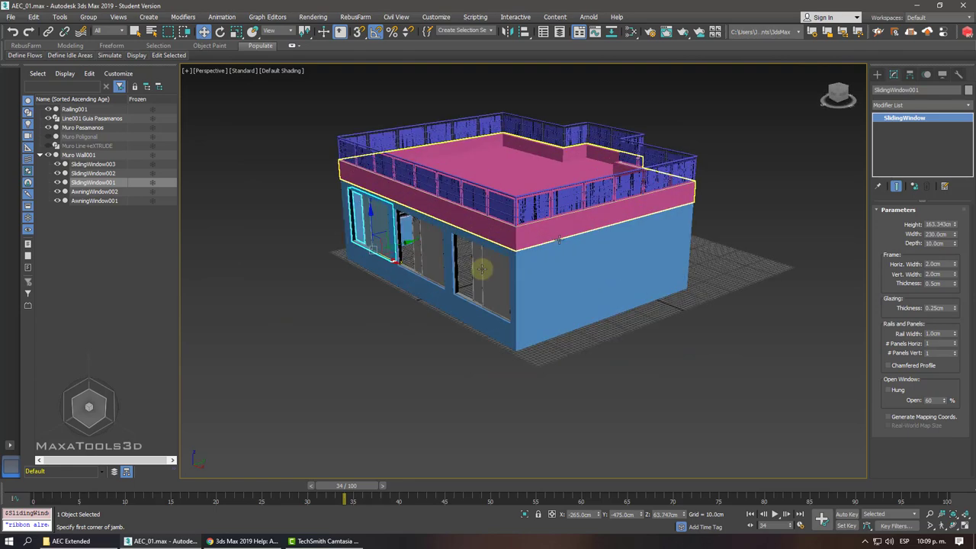
{"action": "key", "text": "shift+z"}
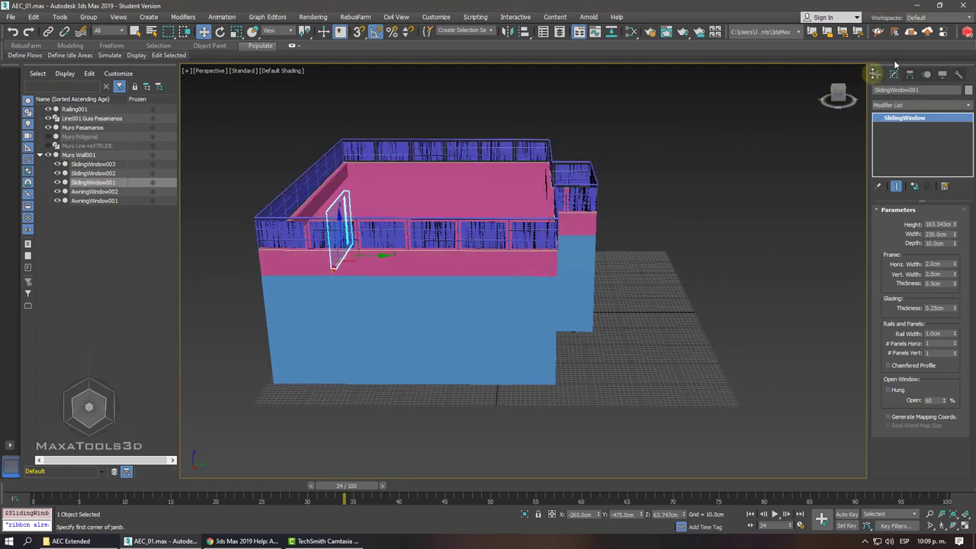
{"action": "left_click", "coordinate": [876, 74]}
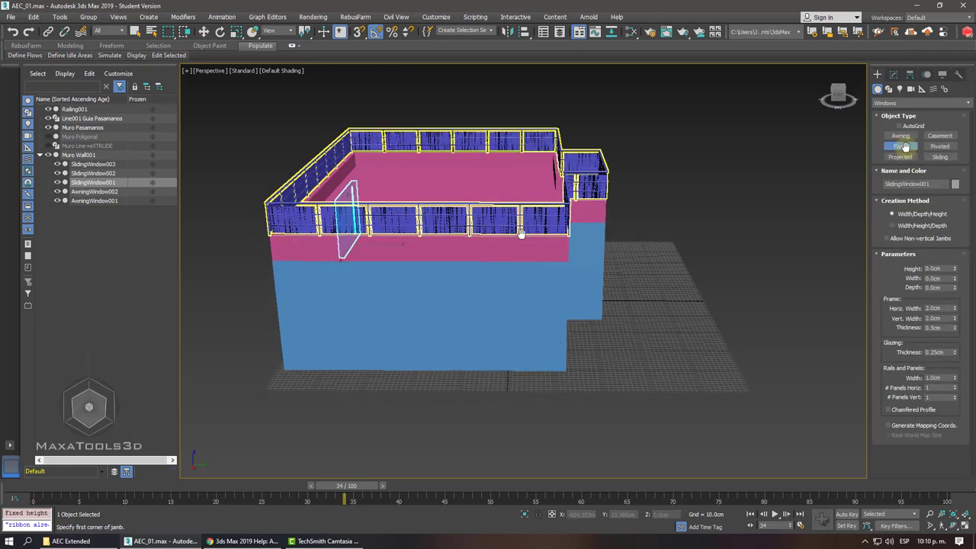
{"action": "middle_click_drag", "start_coordinate": [760, 238], "coordinate": [454, 244], "text": "alt"}
{"action": "scroll", "coordinate": [455, 245], "scroll_direction": "up", "scroll_amount": 3}
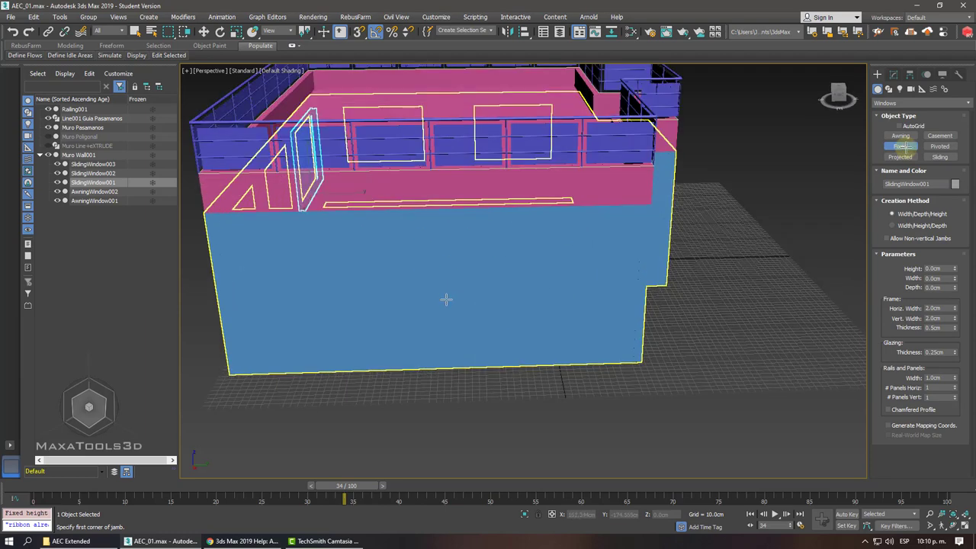
{"action": "key", "text": "F3"}
{"action": "middle_click_drag", "start_coordinate": [319, 374], "coordinate": [376, 318]}
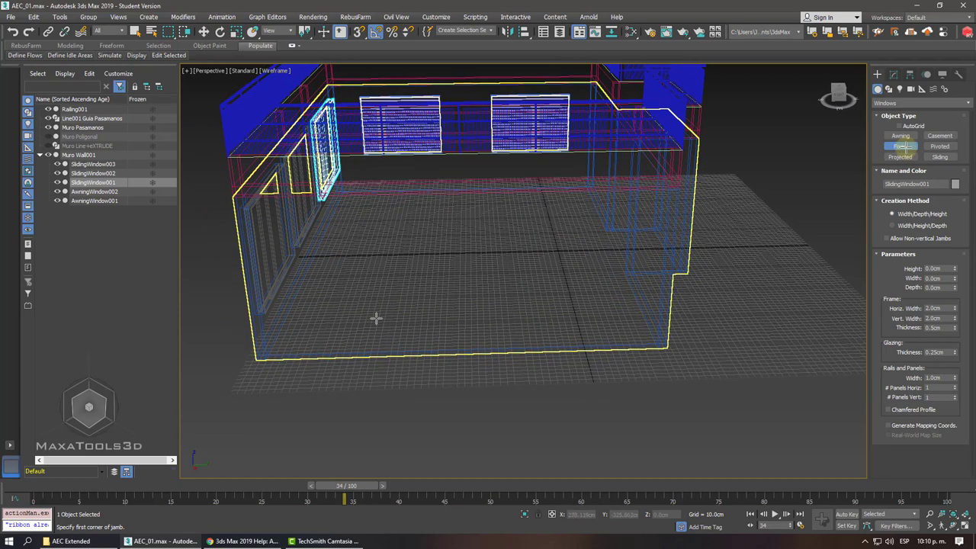
{"action": "left_click", "coordinate": [900, 145]}
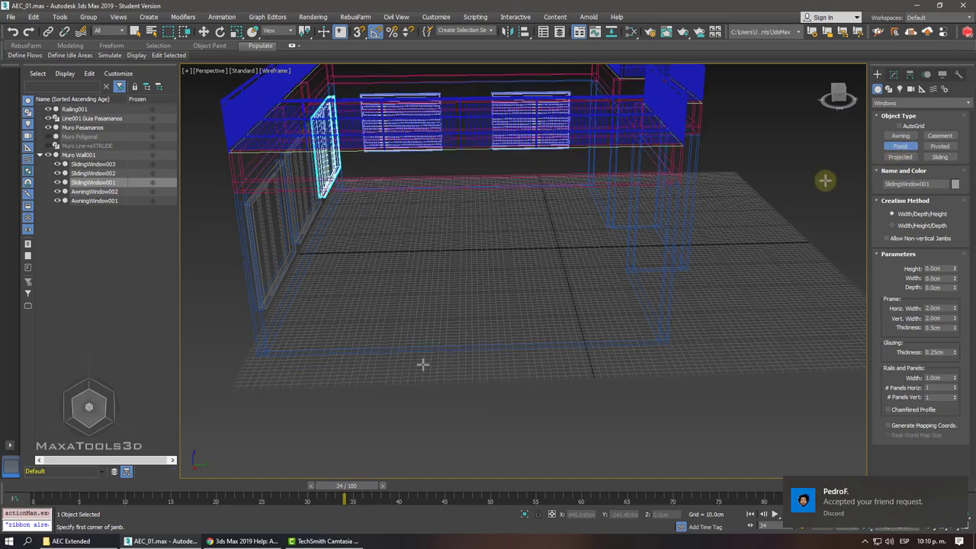
{"action": "middle_click_drag", "start_coordinate": [457, 328], "coordinate": [457, 320], "text": "alt"}
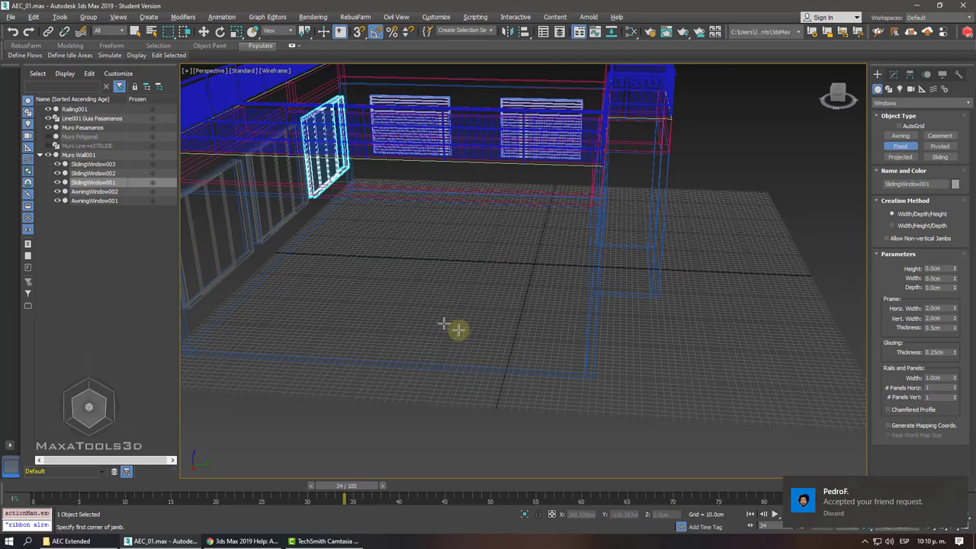
With 3D Snap on, draw FixedWindow001 on the side wall: 480 cm wide, 10 cm deep, ~215 cm tall.
{"action": "left_click", "coordinate": [358, 28]}
{"action": "scroll", "coordinate": [394, 370], "scroll_direction": "up", "scroll_amount": 5}
{"action": "scroll", "coordinate": [394, 372], "scroll_direction": "down", "scroll_amount": 4}
{"action": "scroll", "coordinate": [396, 373], "scroll_direction": "up", "scroll_amount": 1}
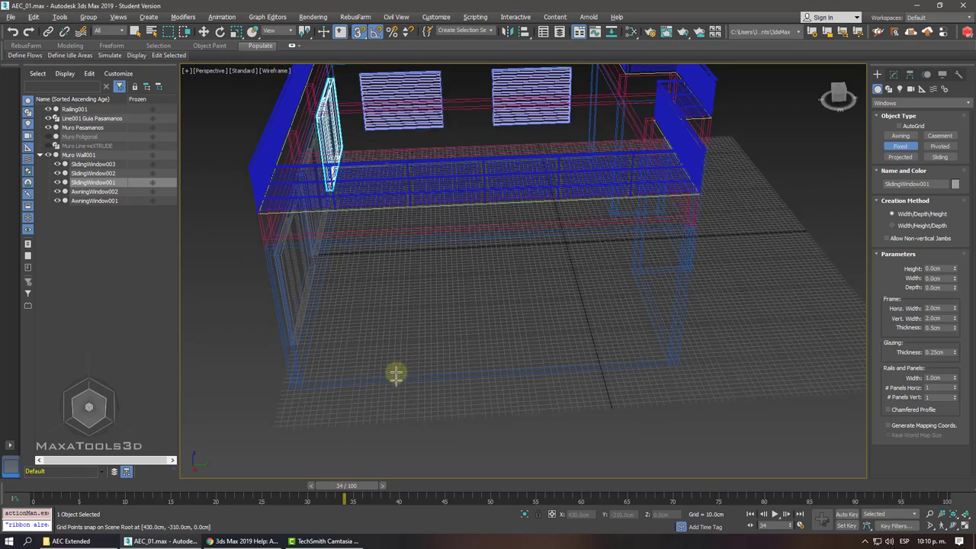
{"action": "scroll", "coordinate": [394, 373], "scroll_direction": "up", "scroll_amount": 1}
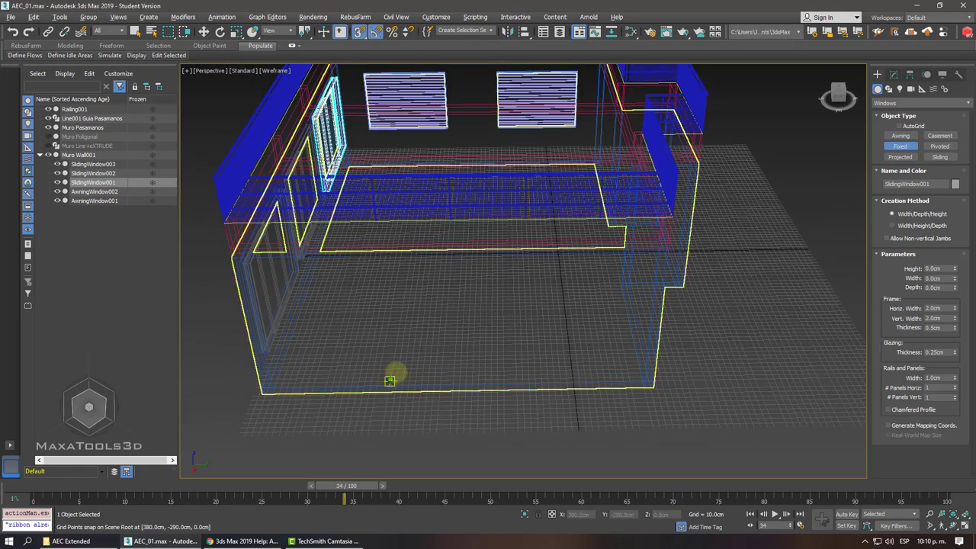
{"action": "scroll", "coordinate": [394, 373], "scroll_direction": "up", "scroll_amount": 3}
{"action": "scroll", "coordinate": [393, 371], "scroll_direction": "up", "scroll_amount": 2}
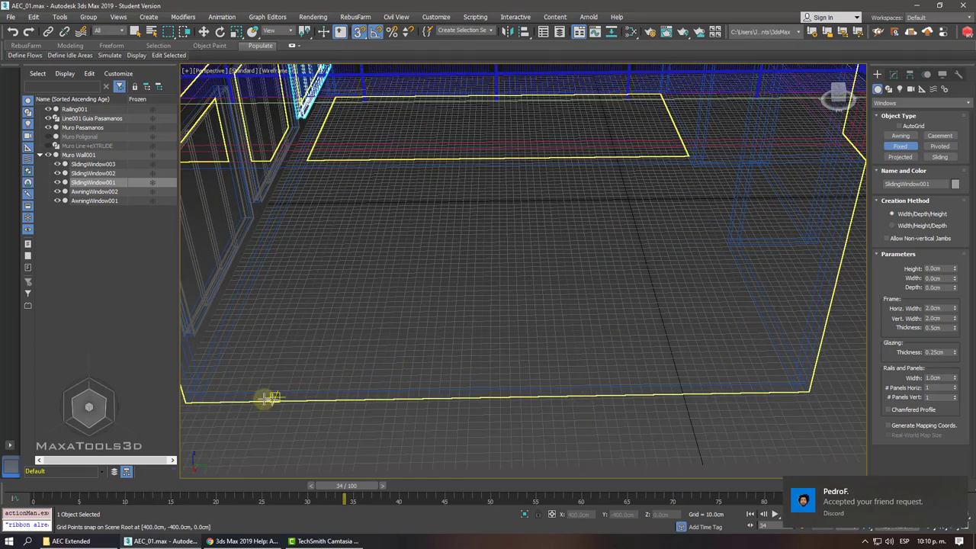
{"action": "left_click_drag", "start_coordinate": [263, 398], "coordinate": [754, 389]}
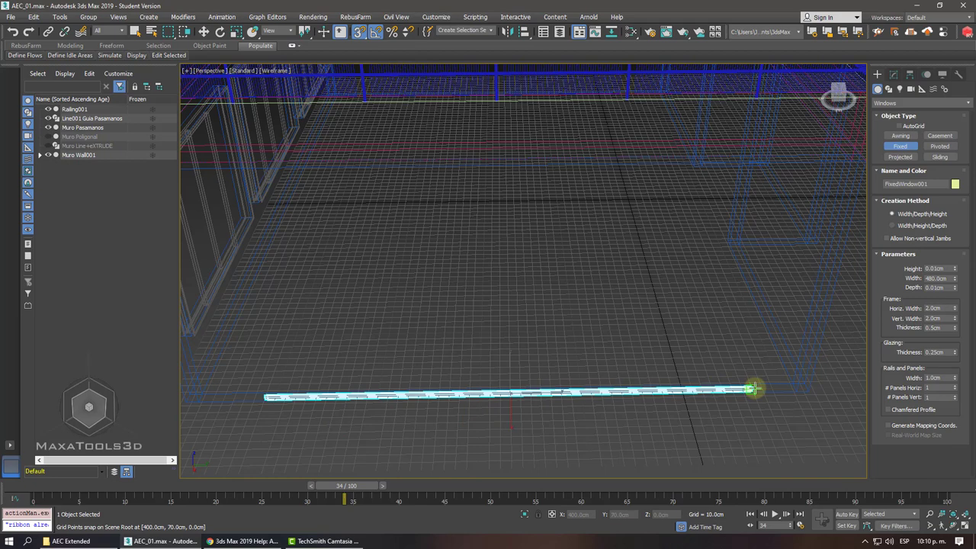
{"action": "left_click_drag", "start_coordinate": [753, 389], "coordinate": [754, 389]}
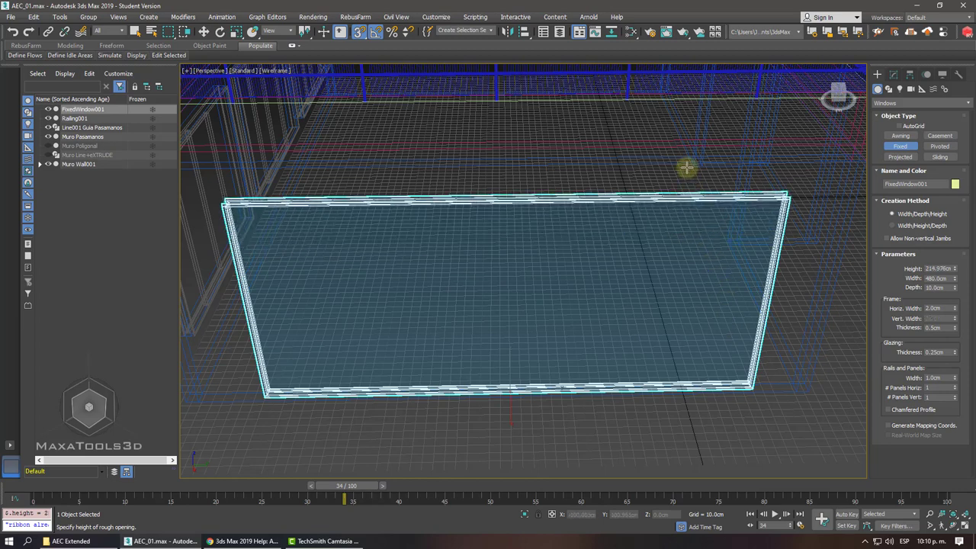
{"action": "key", "text": "F3"}
Nudge the fixed window along X and raise it to about 22.956 cm.
{"action": "mouse_move", "coordinate": [680, 173]}
{"action": "middle_mouse_down", "text": "alt"}
{"action": "mouse_move", "coordinate": [632, 229]}
{"action": "mouse_move", "coordinate": [480, 109]}
{"action": "middle_mouse_up", "text": "alt"}
{"action": "key", "text": "w"}
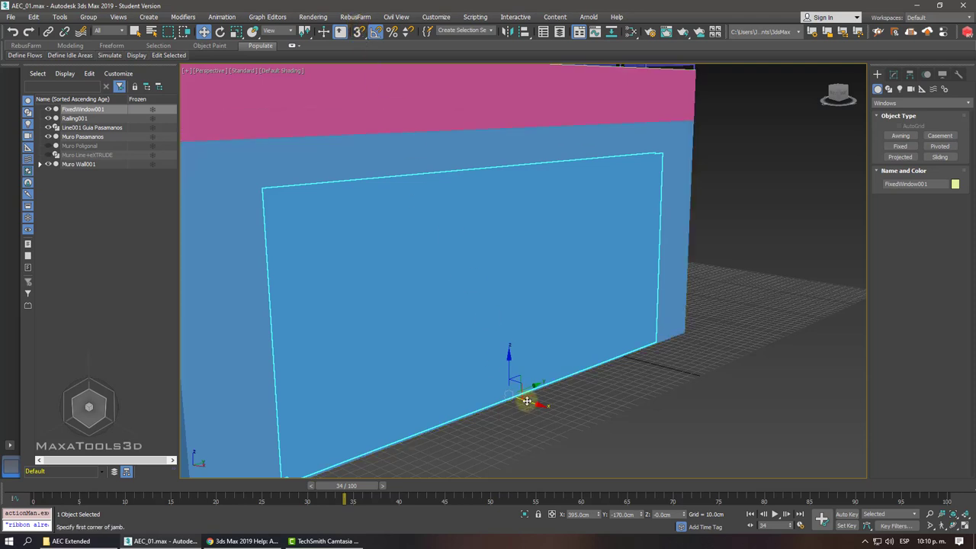
{"action": "left_click_drag", "start_coordinate": [528, 400], "coordinate": [532, 407]}
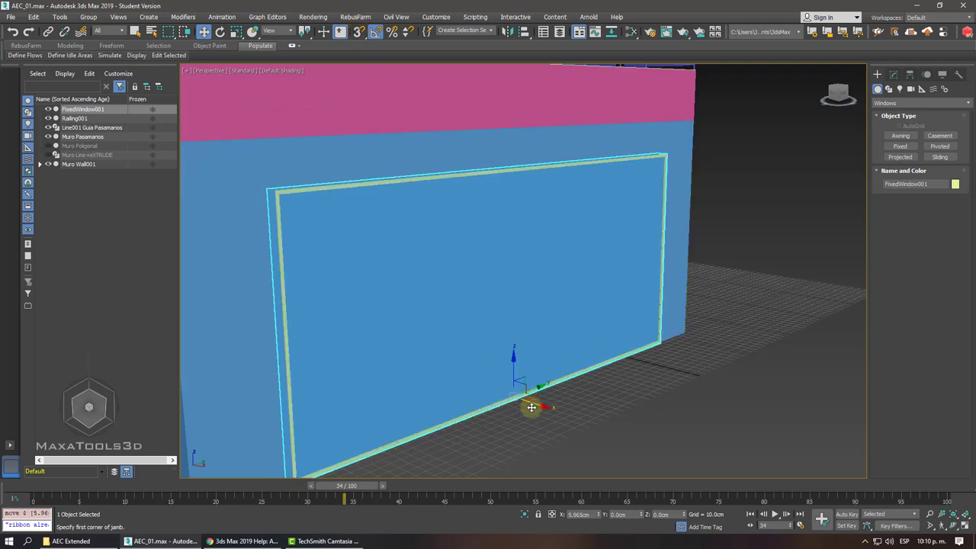
{"action": "left_click_drag", "start_coordinate": [513, 370], "coordinate": [510, 344]}
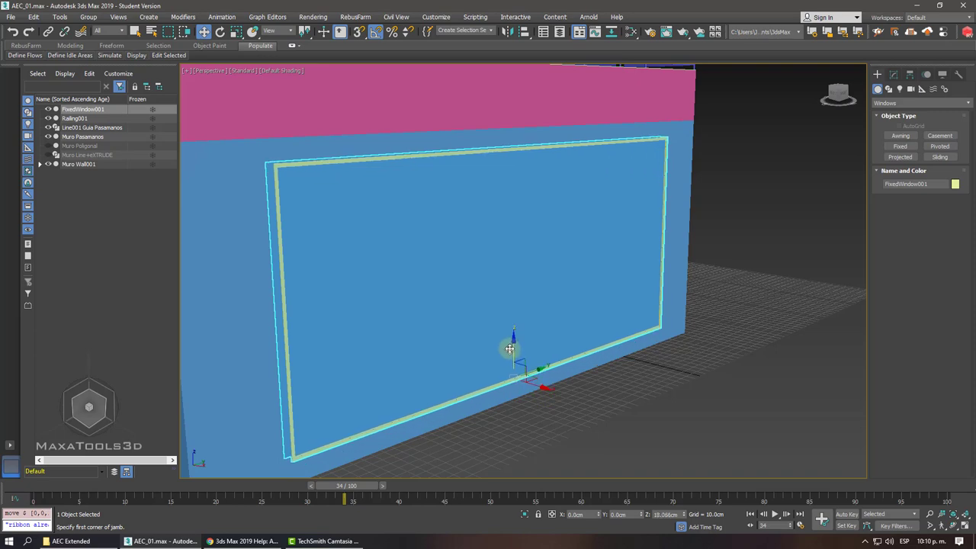
{"action": "scroll", "coordinate": [510, 348], "scroll_direction": "down", "scroll_amount": 1}
{"action": "mouse_move", "coordinate": [510, 347]}
{"action": "middle_mouse_down", "text": "alt"}
{"action": "mouse_move", "coordinate": [521, 343]}
{"action": "mouse_move", "coordinate": [532, 366]}
{"action": "middle_mouse_up", "text": "alt"}
In wireframe Top view, shift the window slightly so it sits within the side wall.
{"action": "key", "text": "t"}
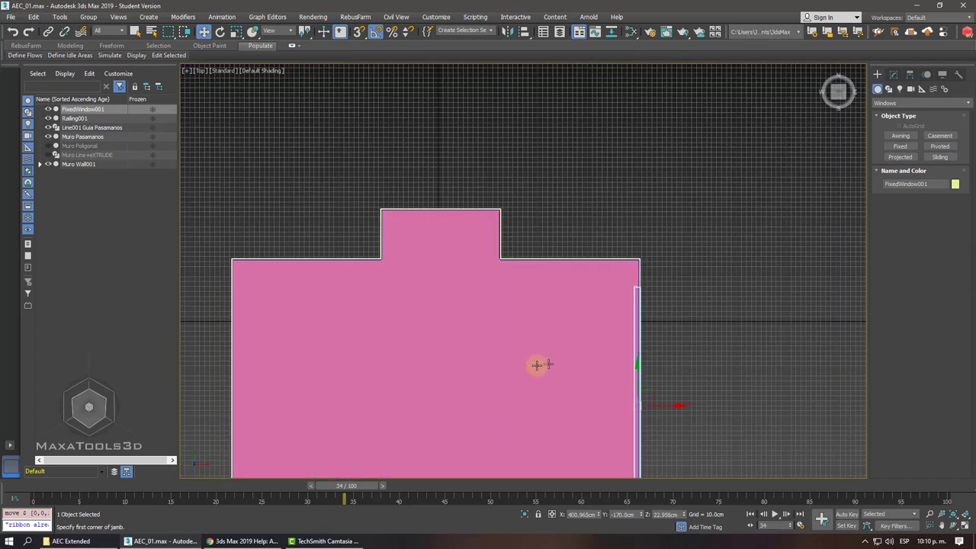
{"action": "key", "text": "F3"}
{"action": "scroll", "coordinate": [623, 338], "scroll_direction": "up", "scroll_amount": 2}
{"action": "scroll", "coordinate": [622, 333], "scroll_direction": "up", "scroll_amount": 2}
{"action": "scroll", "coordinate": [623, 333], "scroll_direction": "up", "scroll_amount": 1}
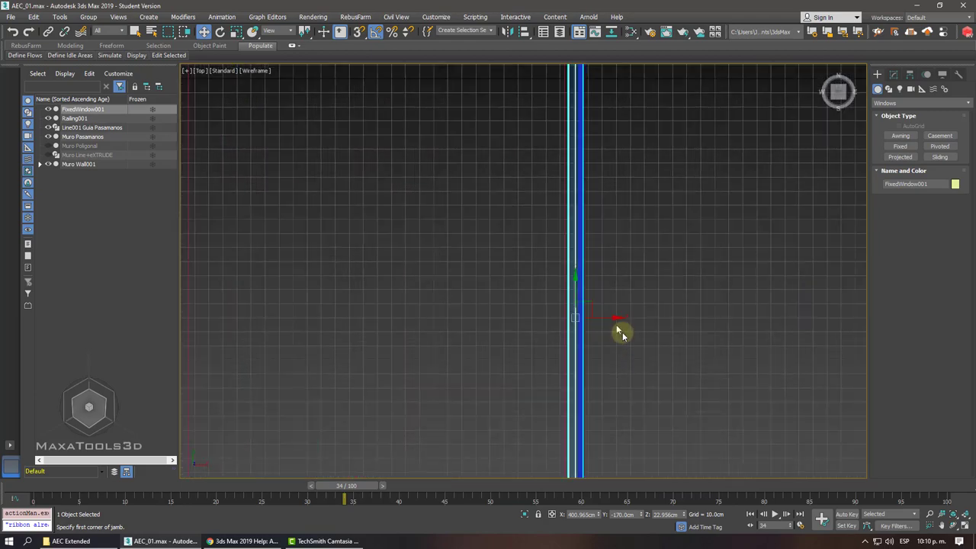
{"action": "left_click_drag", "start_coordinate": [611, 320], "coordinate": [605, 319]}
{"action": "key", "text": "p"}
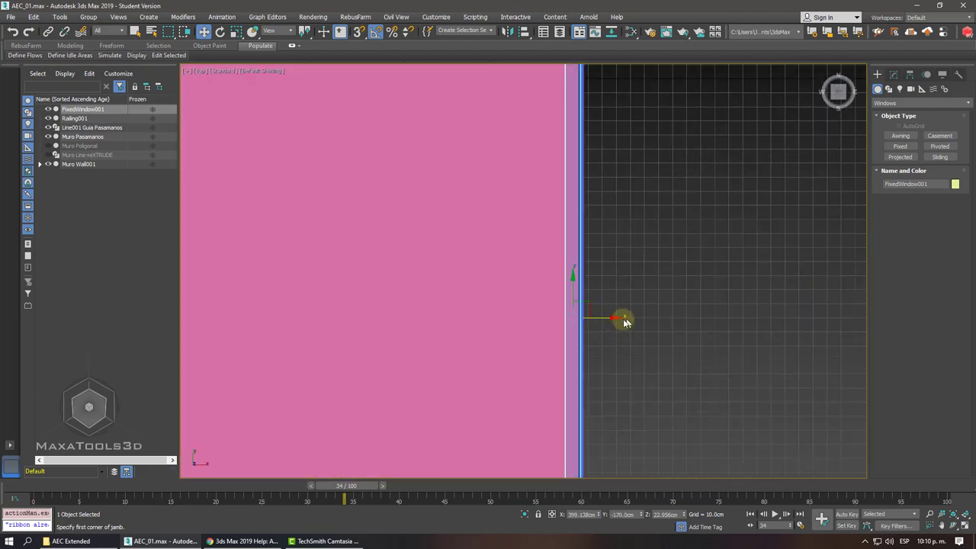
Restore shaded display and orbit around the building to inspect the window wall facade.
{"action": "middle_click_drag", "start_coordinate": [632, 312], "coordinate": [606, 315], "text": "alt"}
{"action": "scroll", "coordinate": [624, 319], "scroll_direction": "down", "scroll_amount": 5}
{"action": "scroll", "coordinate": [623, 320], "scroll_direction": "up", "scroll_amount": 2}
{"action": "key", "text": "F3"}
{"action": "scroll", "coordinate": [623, 319], "scroll_direction": "down", "scroll_amount": 4}
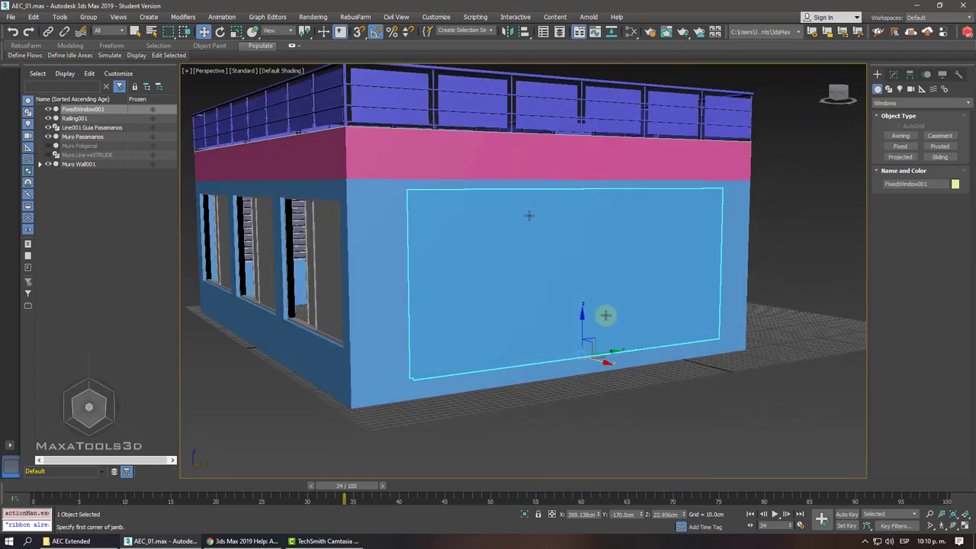
{"action": "scroll", "coordinate": [606, 316], "scroll_direction": "up", "scroll_amount": 2}
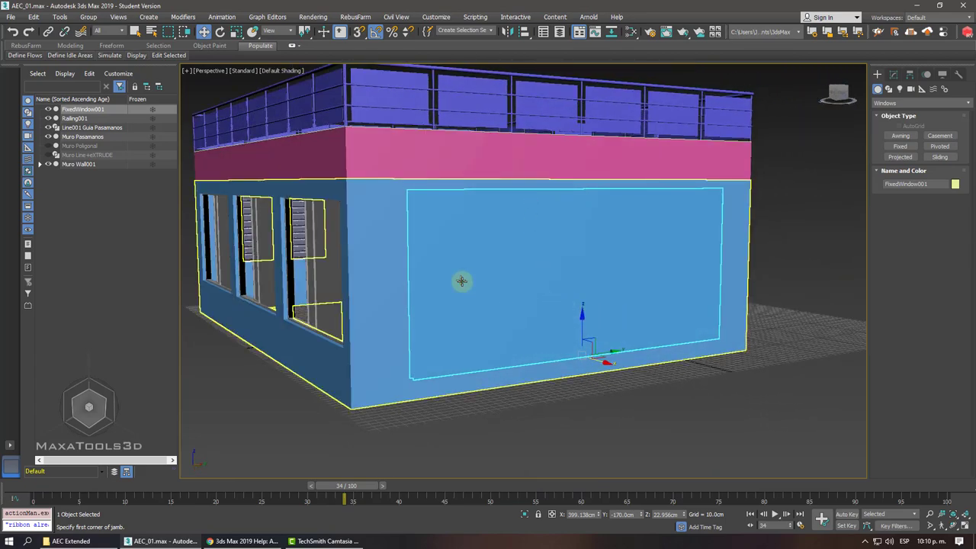
{"action": "scroll", "coordinate": [462, 281], "scroll_direction": "down", "scroll_amount": 3}
{"action": "scroll", "coordinate": [462, 281], "scroll_direction": "up", "scroll_amount": 3}
{"action": "middle_click_drag", "start_coordinate": [462, 280], "coordinate": [466, 283], "text": "alt"}
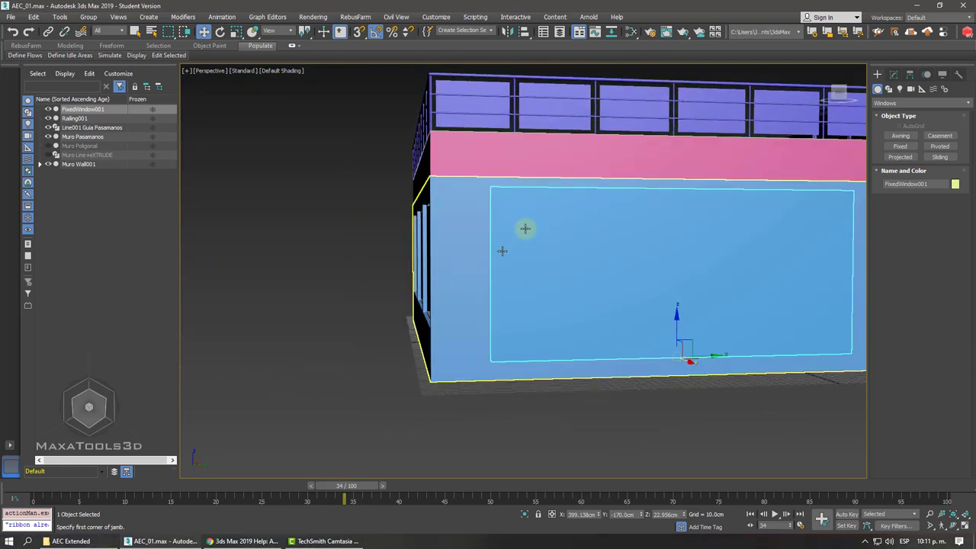
{"action": "mouse_move", "coordinate": [526, 228]}
{"action": "middle_mouse_down", "text": "alt"}
{"action": "mouse_move", "coordinate": [503, 266]}
{"action": "mouse_move", "coordinate": [506, 249]}
{"action": "middle_mouse_up", "text": "alt"}
{"action": "middle_click_drag", "start_coordinate": [519, 256], "coordinate": [482, 251]}
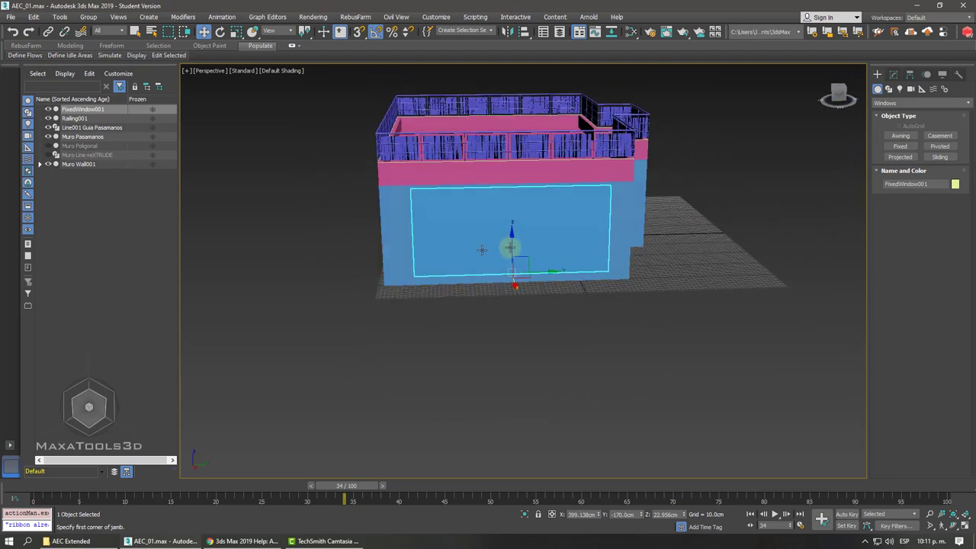
Create a Standard Primitives teapot in front of the building.
{"action": "left_click", "coordinate": [878, 102]}
{"action": "left_click", "coordinate": [882, 114]}
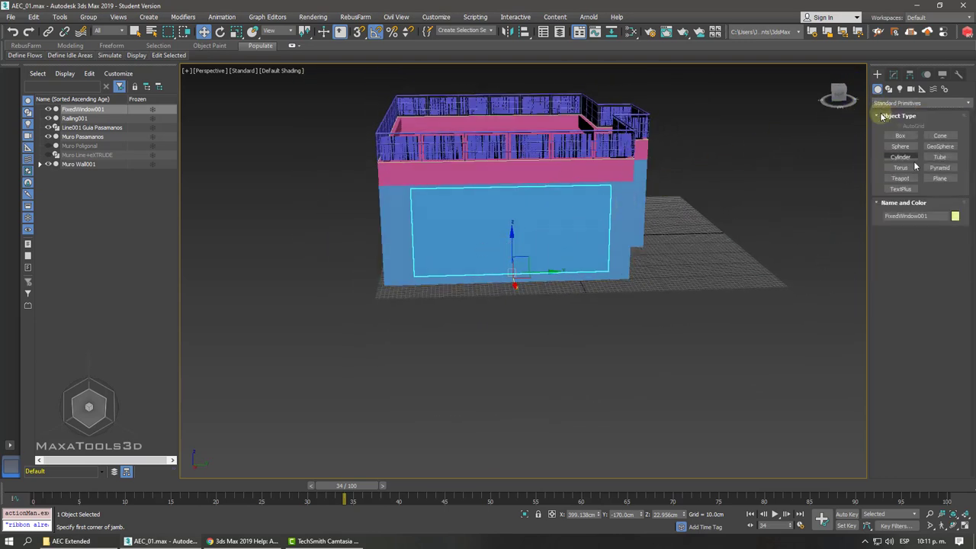
{"action": "left_click", "coordinate": [900, 178]}
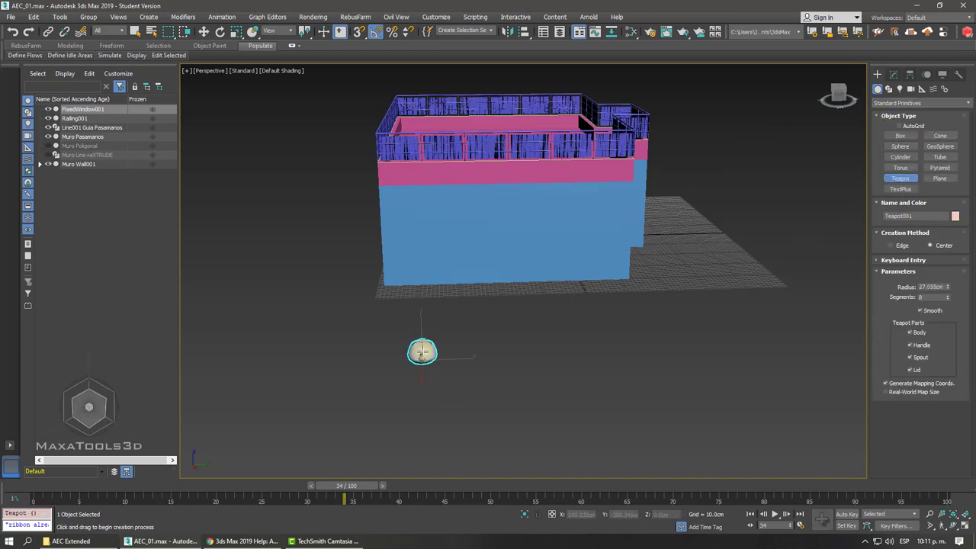
{"action": "left_click_drag", "start_coordinate": [422, 372], "coordinate": [467, 357]}
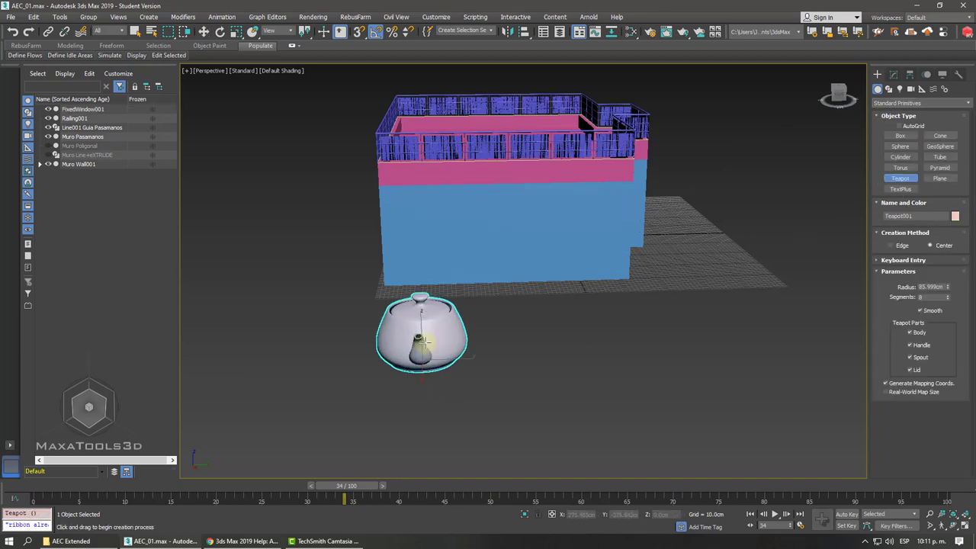
Draw a flat plane under the teapot, cancelling a stray sideways move.
{"action": "left_click", "coordinate": [940, 180]}
{"action": "left_click_drag", "start_coordinate": [340, 316], "coordinate": [545, 411]}
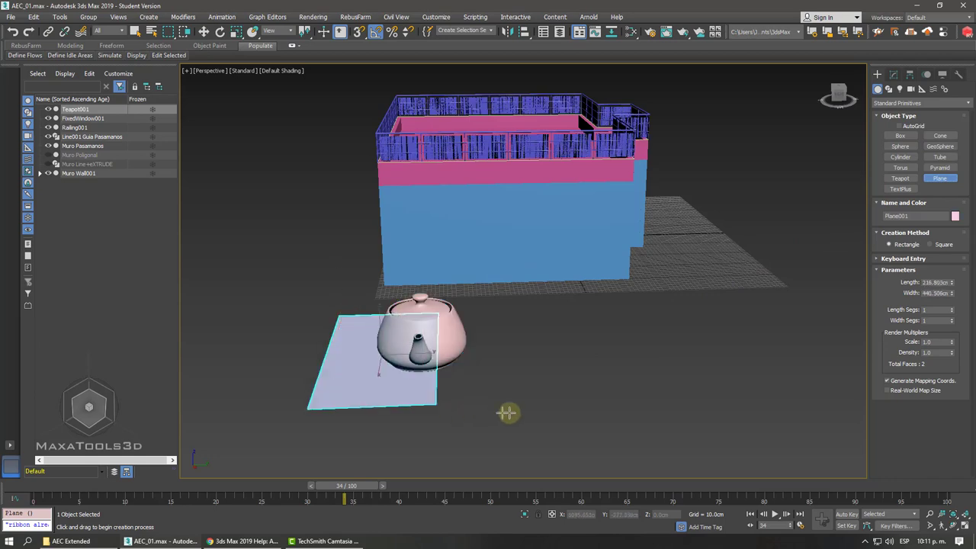
{"action": "right_click", "coordinate": [584, 361]}
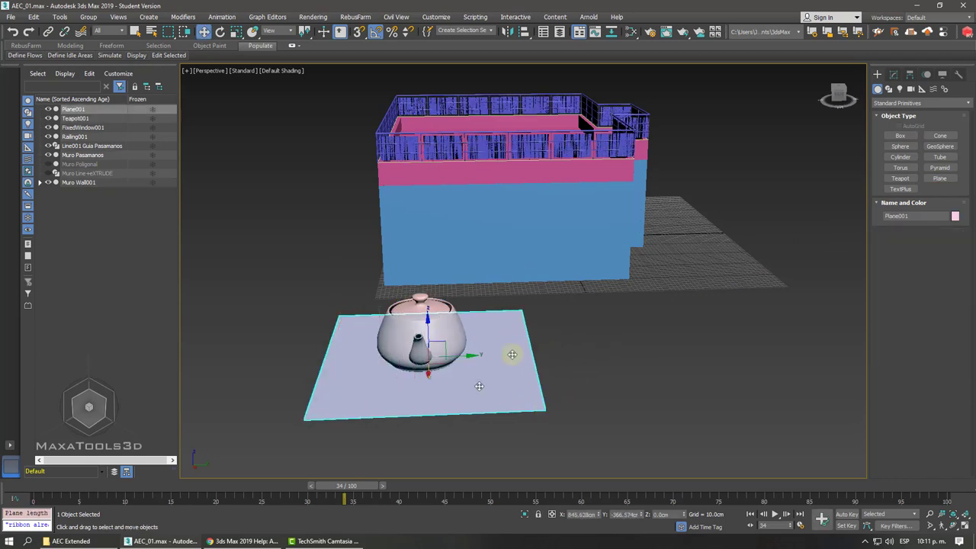
{"action": "left_click_drag", "start_coordinate": [442, 364], "coordinate": [588, 367]}
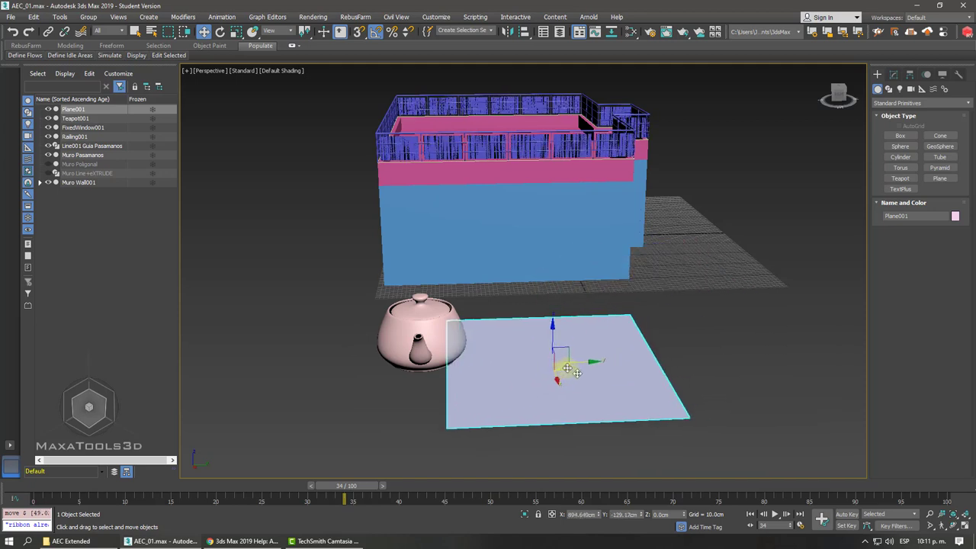
{"action": "left_click_drag", "start_coordinate": [588, 368], "coordinate": [593, 339]}
{"action": "right_click", "coordinate": [594, 339]}
Deselect, then reselect the plane and the teapot.
{"action": "left_click", "coordinate": [548, 337]}
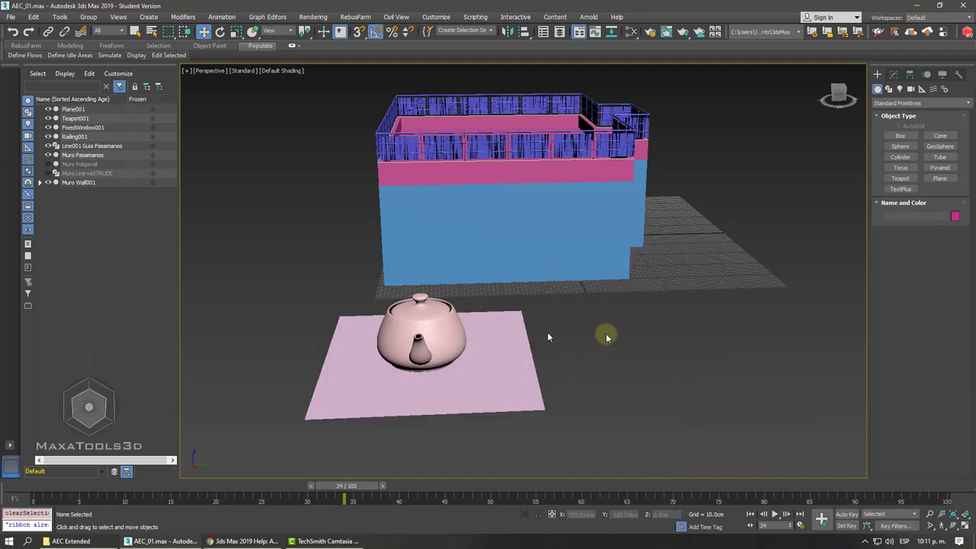
{"action": "left_click", "coordinate": [72, 109]}
{"action": "left_click", "coordinate": [70, 119]}
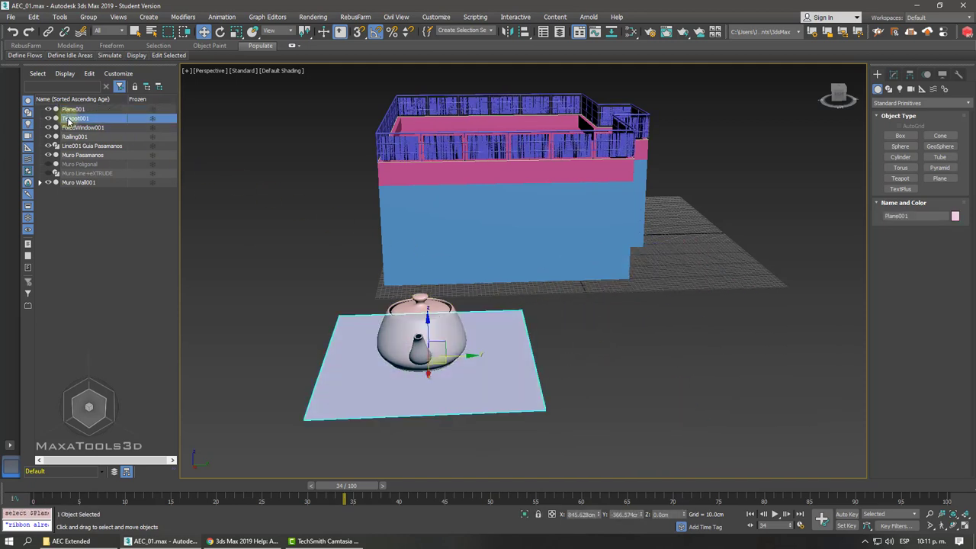
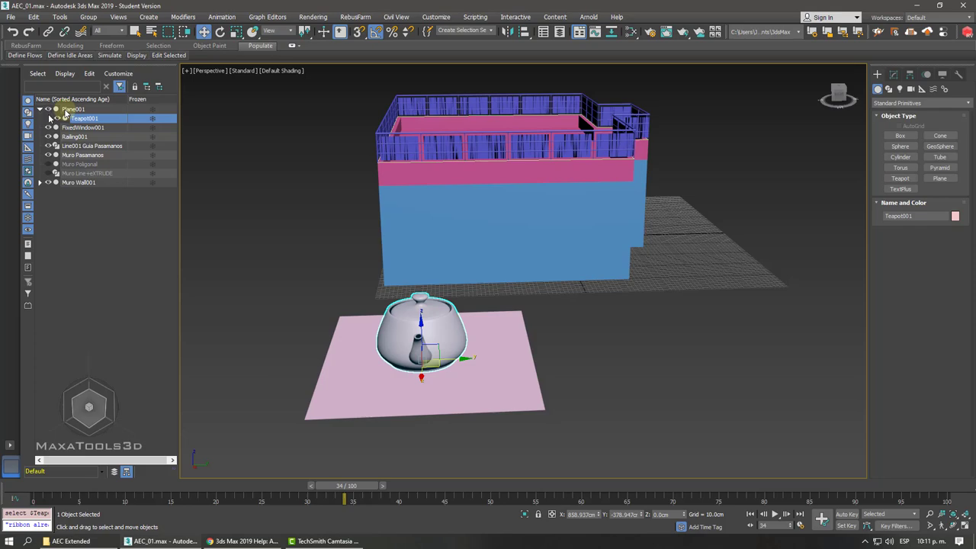
Bring the AEC Extended File Explorer window to the front from the taskbar.
{"action": "left_click", "coordinate": [97, 540]}
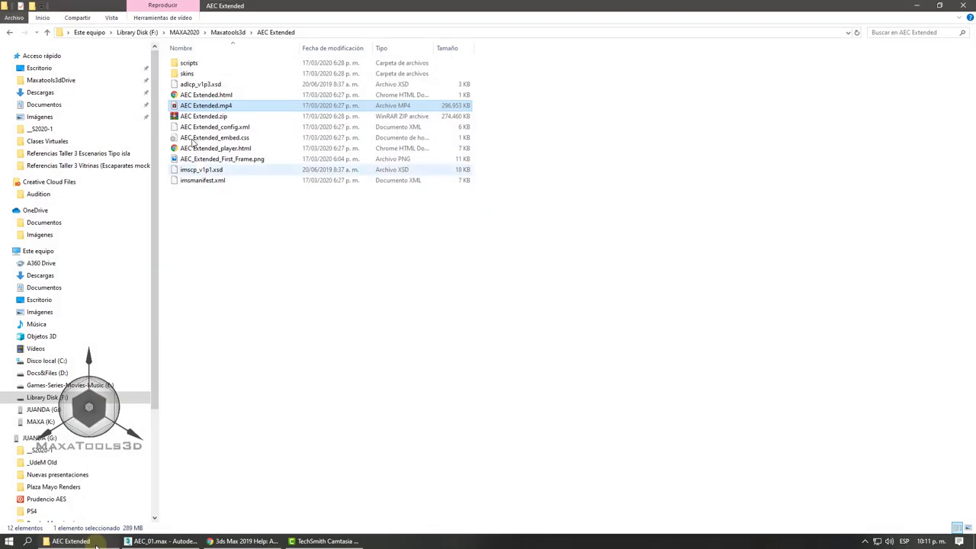
Expand Library Disk (F:) and MAX LIBRARY in the navigation pane, then collapse them.
{"action": "left_click", "coordinate": [10, 398]}
{"action": "left_click", "coordinate": [13, 410]}
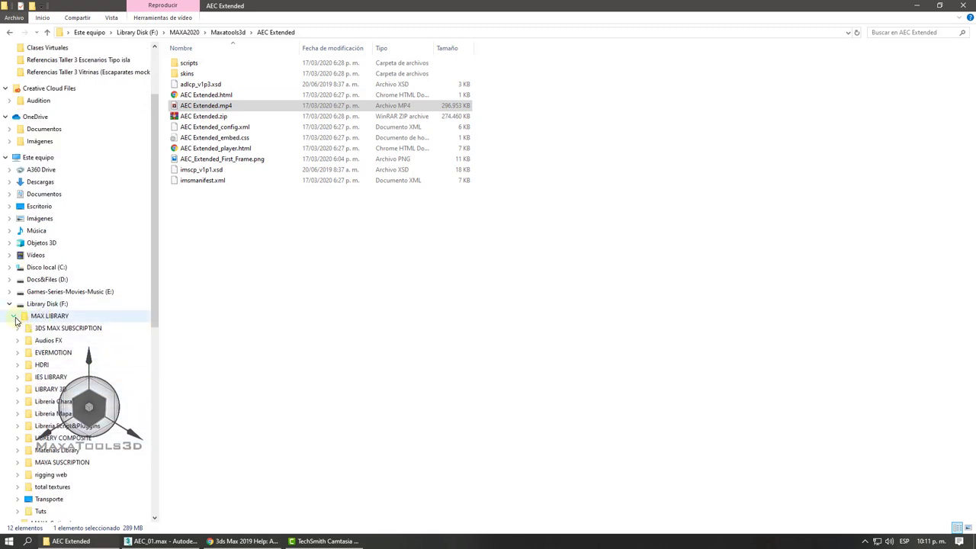
{"action": "left_click", "coordinate": [15, 317]}
Return to the 3ds Max house scene and clear the teapot selection.
{"action": "left_click", "coordinate": [916, 5]}
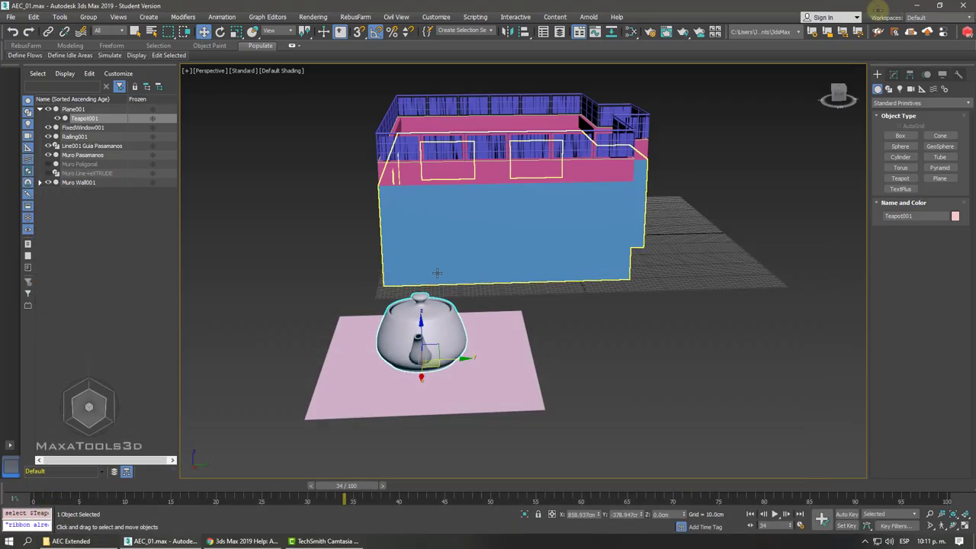
{"action": "left_click", "coordinate": [78, 216]}
{"action": "left_click", "coordinate": [39, 183]}
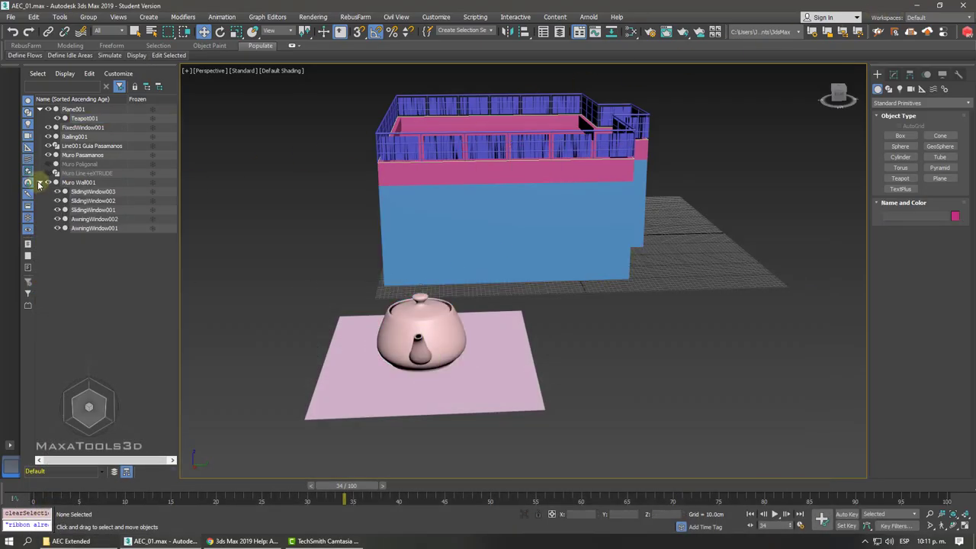
{"action": "left_click", "coordinate": [40, 183]}
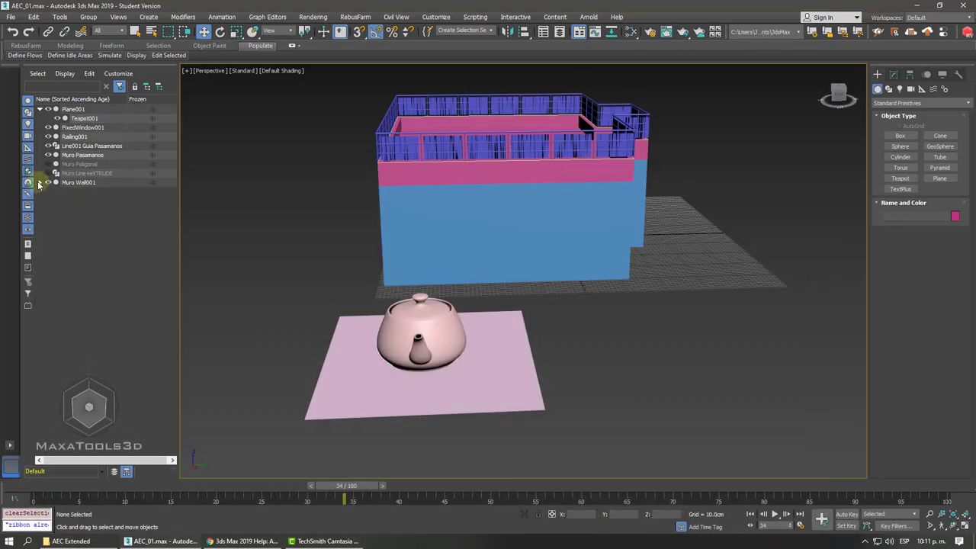
Move Plane001 and its linked teapot aside, then delete both.
{"action": "left_click", "coordinate": [74, 110]}
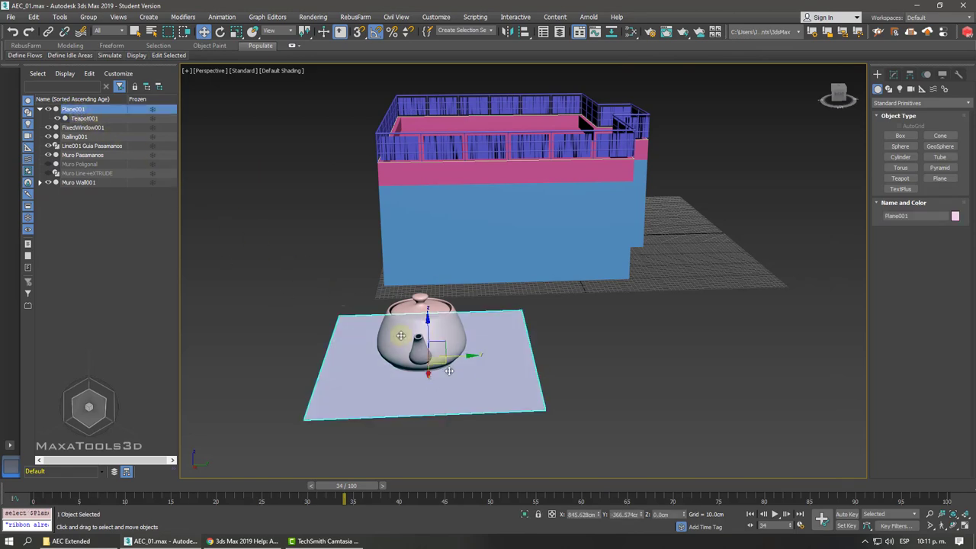
{"action": "mouse_move", "coordinate": [441, 362]}
{"action": "left_mouse_down"}
{"action": "mouse_move", "coordinate": [690, 282]}
{"action": "mouse_move", "coordinate": [420, 370]}
{"action": "mouse_move", "coordinate": [663, 385]}
{"action": "mouse_move", "coordinate": [676, 356]}
{"action": "mouse_move", "coordinate": [730, 418]}
{"action": "left_mouse_up"}
{"action": "left_click_drag", "start_coordinate": [602, 328], "coordinate": [597, 326]}
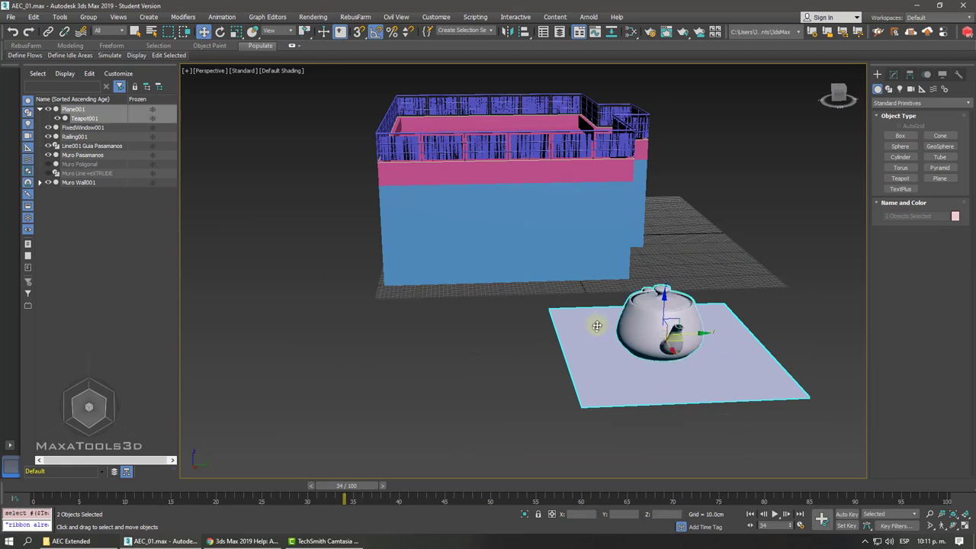
{"action": "key", "text": "Delete"}
{"action": "scroll", "coordinate": [451, 246], "scroll_direction": "up", "scroll_amount": 2}
{"action": "scroll", "coordinate": [455, 266], "scroll_direction": "up", "scroll_amount": 3}
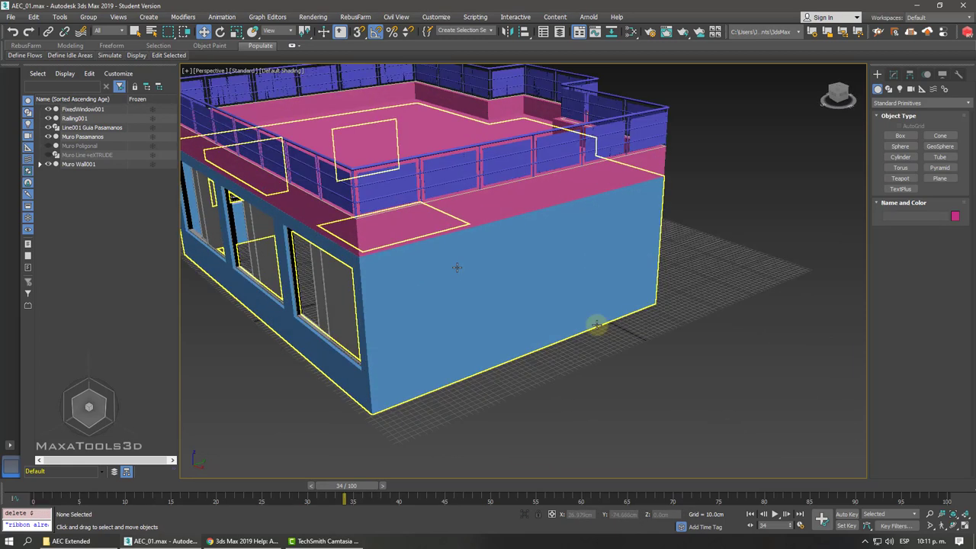
{"action": "scroll", "coordinate": [510, 291], "scroll_direction": "up", "scroll_amount": 4}
{"action": "key", "text": "F3"}
Link FixedWindow001 under Muro Wall001 in the Scene Explorer.
{"action": "left_click", "coordinate": [389, 259]}
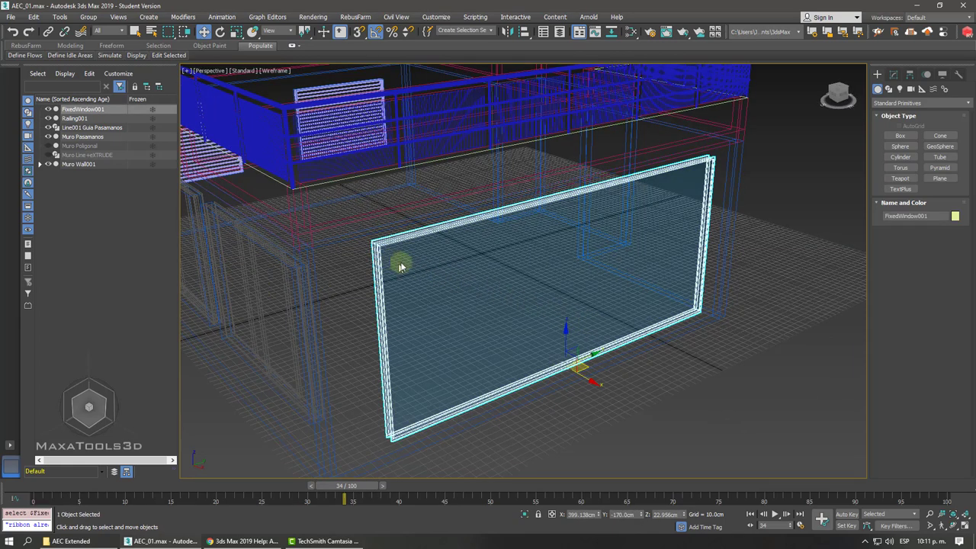
{"action": "key", "text": "F3"}
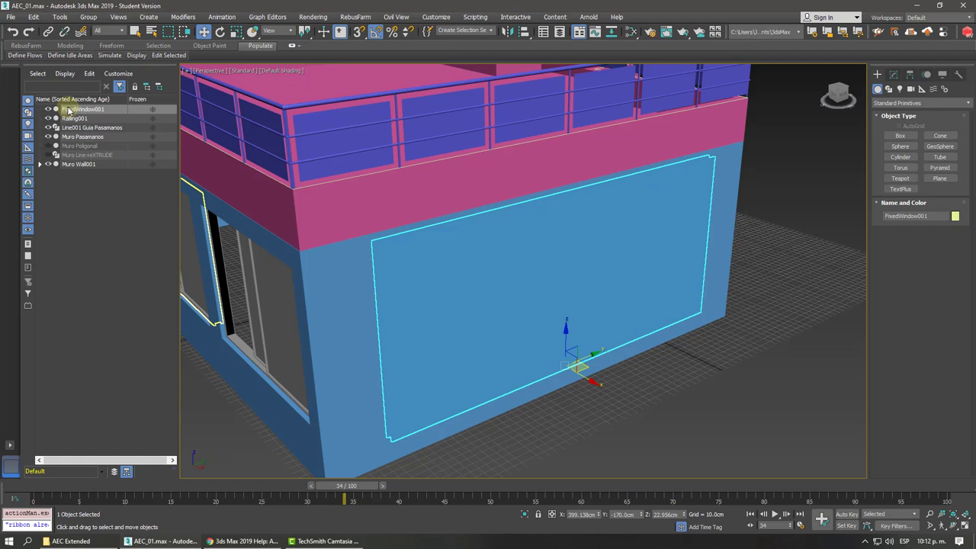
{"action": "left_click_drag", "start_coordinate": [69, 110], "coordinate": [70, 165]}
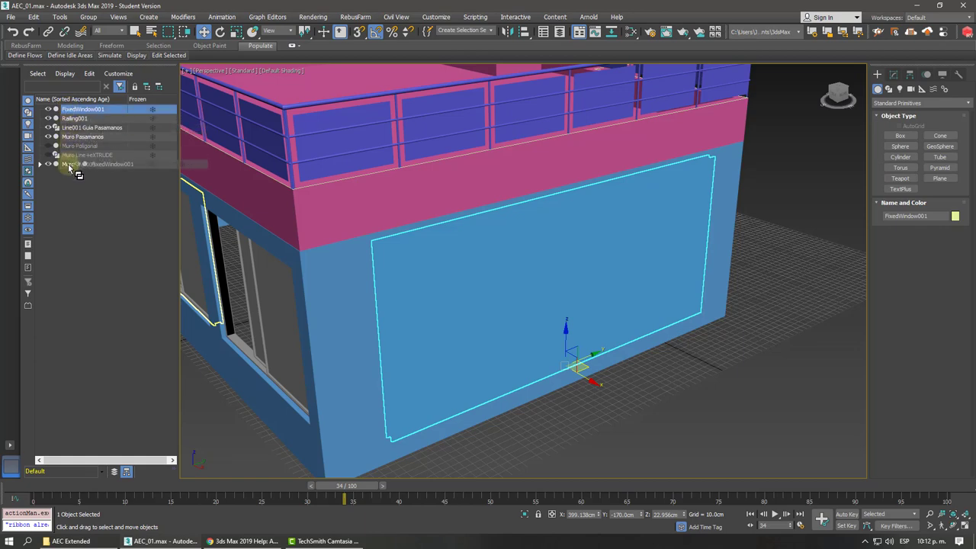
Lower the fixed window on the wall along Z.
{"action": "mouse_move", "coordinate": [462, 281]}
{"action": "middle_mouse_down", "text": "alt"}
{"action": "mouse_move", "coordinate": [608, 264]}
{"action": "mouse_move", "coordinate": [484, 246]}
{"action": "middle_mouse_up", "text": "alt"}
{"action": "scroll", "coordinate": [484, 247], "scroll_direction": "up", "scroll_amount": 2}
{"action": "scroll", "coordinate": [502, 191], "scroll_direction": "up", "scroll_amount": 5}
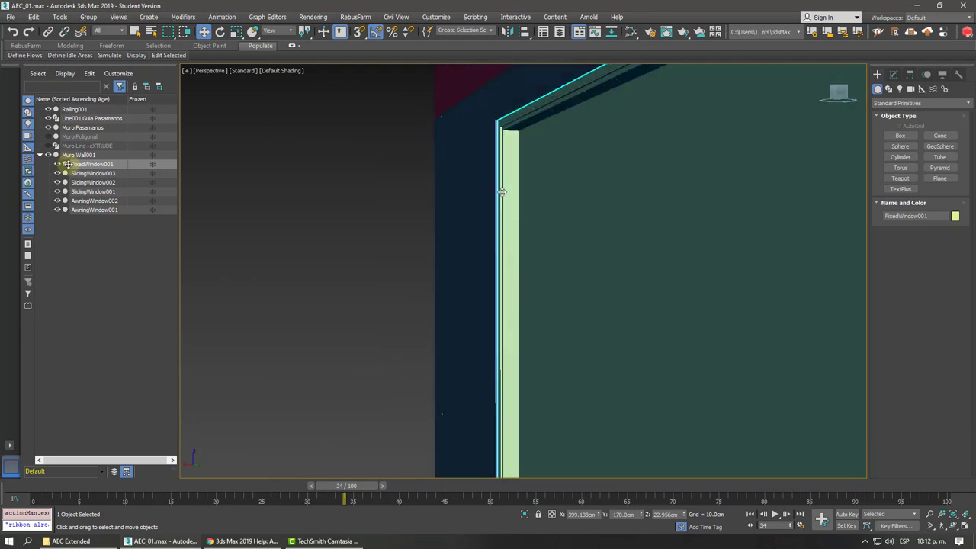
{"action": "scroll", "coordinate": [511, 148], "scroll_direction": "down", "scroll_amount": 3}
{"action": "middle_click_drag", "start_coordinate": [598, 211], "coordinate": [630, 216], "text": "alt"}
{"action": "scroll", "coordinate": [630, 215], "scroll_direction": "down", "scroll_amount": 5}
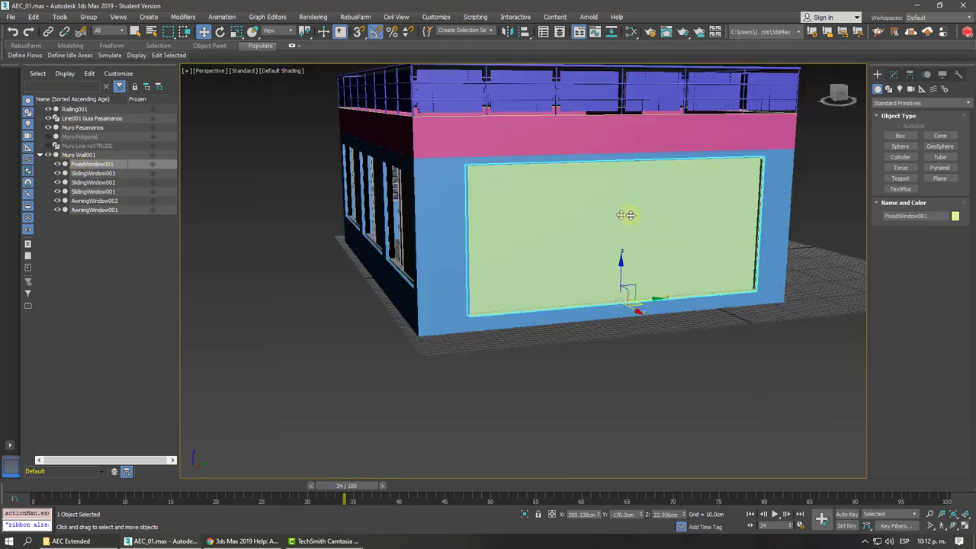
{"action": "mouse_move", "coordinate": [622, 266]}
{"action": "left_mouse_down"}
{"action": "mouse_move", "coordinate": [622, 309]}
{"action": "mouse_move", "coordinate": [615, 284]}
{"action": "left_mouse_up"}
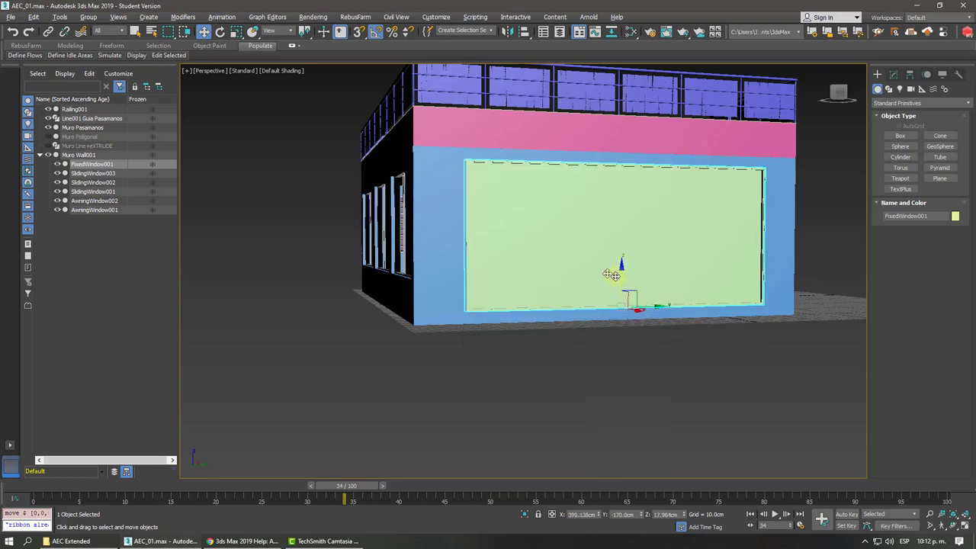
{"action": "key", "text": "z"}
{"action": "middle_click_drag", "start_coordinate": [649, 168], "coordinate": [753, 179], "text": "alt"}
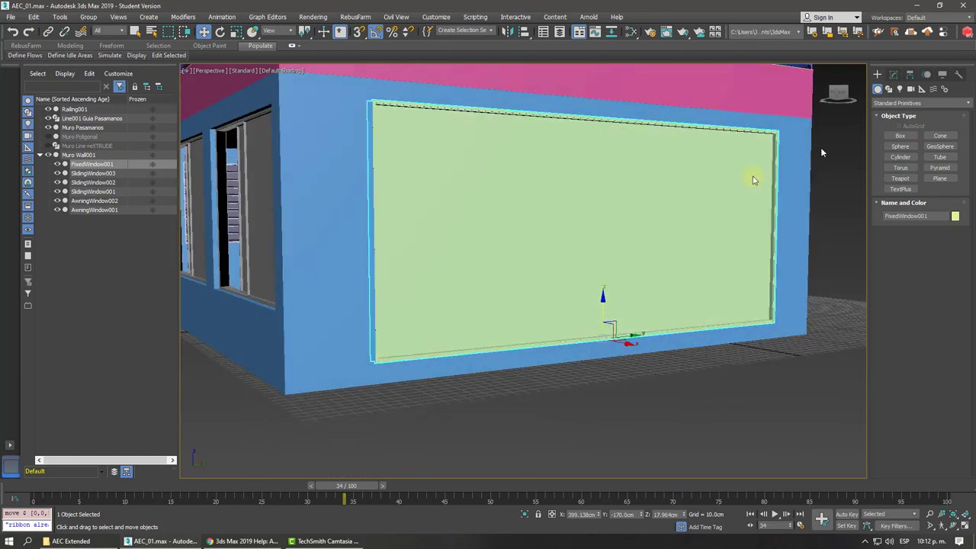
Divide the fixed window into 15 horizontal and 8 vertical panels.
{"action": "left_click", "coordinate": [894, 77]}
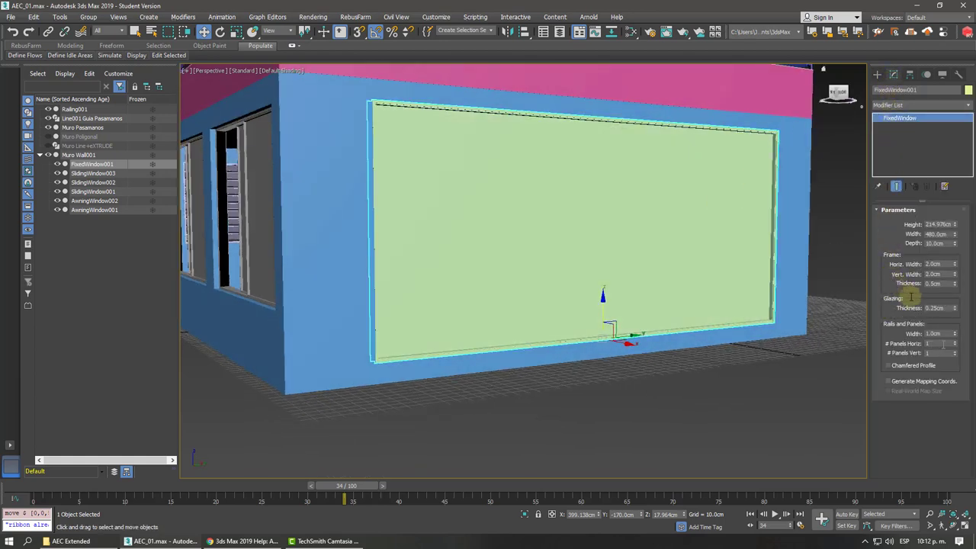
{"action": "left_click_drag", "start_coordinate": [954, 344], "coordinate": [955, 347]}
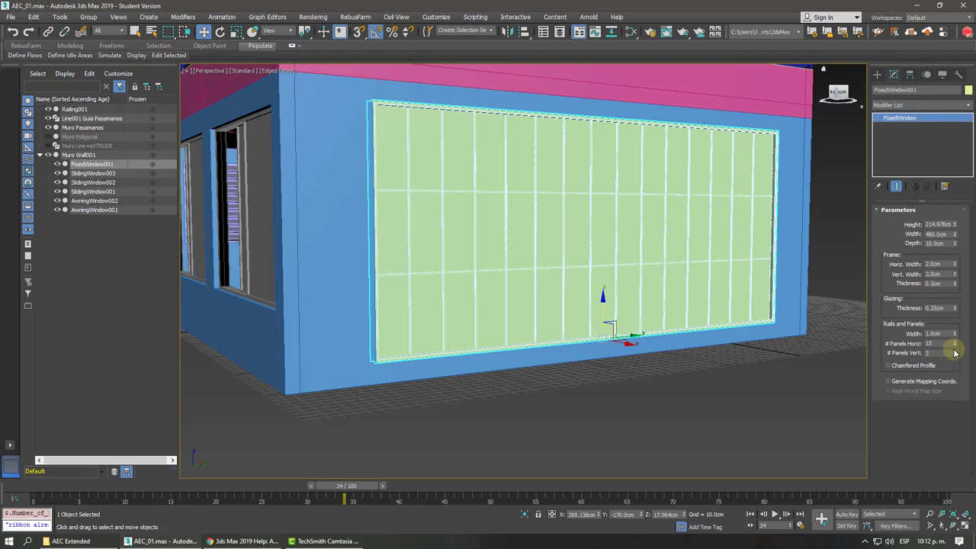
{"action": "left_click", "coordinate": [672, 422]}
{"action": "scroll", "coordinate": [656, 424], "scroll_direction": "down", "scroll_amount": 5}
{"action": "middle_click_drag", "start_coordinate": [656, 424], "coordinate": [658, 422], "text": "alt"}
{"action": "scroll", "coordinate": [660, 424], "scroll_direction": "up", "scroll_amount": 5}
{"action": "scroll", "coordinate": [628, 395], "scroll_direction": "down", "scroll_amount": 5}
{"action": "scroll", "coordinate": [628, 394], "scroll_direction": "up", "scroll_amount": 5}
{"action": "middle_click_drag", "start_coordinate": [628, 394], "coordinate": [530, 286]}
{"action": "scroll", "coordinate": [537, 295], "scroll_direction": "down", "scroll_amount": 5}
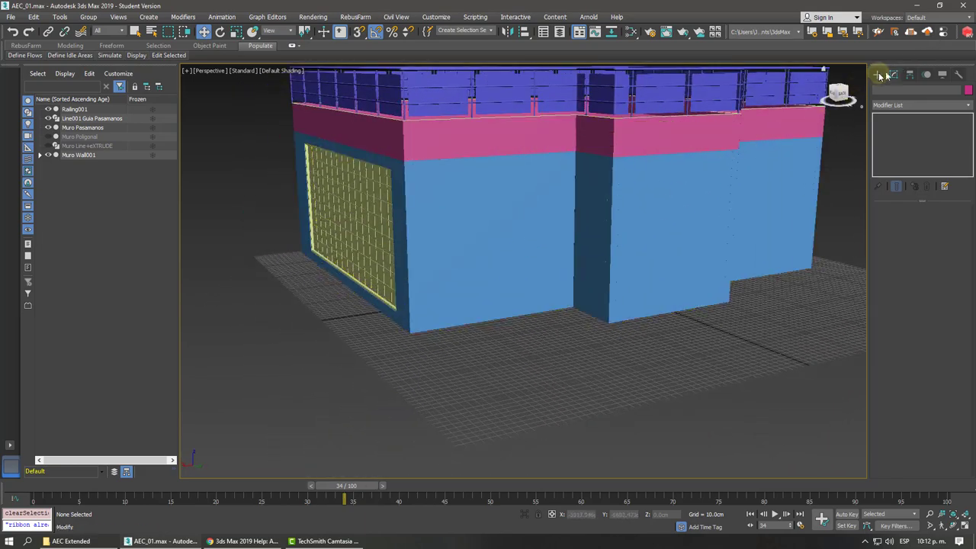
Browse the Create panel's object categories and inspect the fixed window's parameters.
{"action": "left_click", "coordinate": [879, 74]}
{"action": "middle_click_drag", "start_coordinate": [851, 151], "coordinate": [689, 320], "text": "alt"}
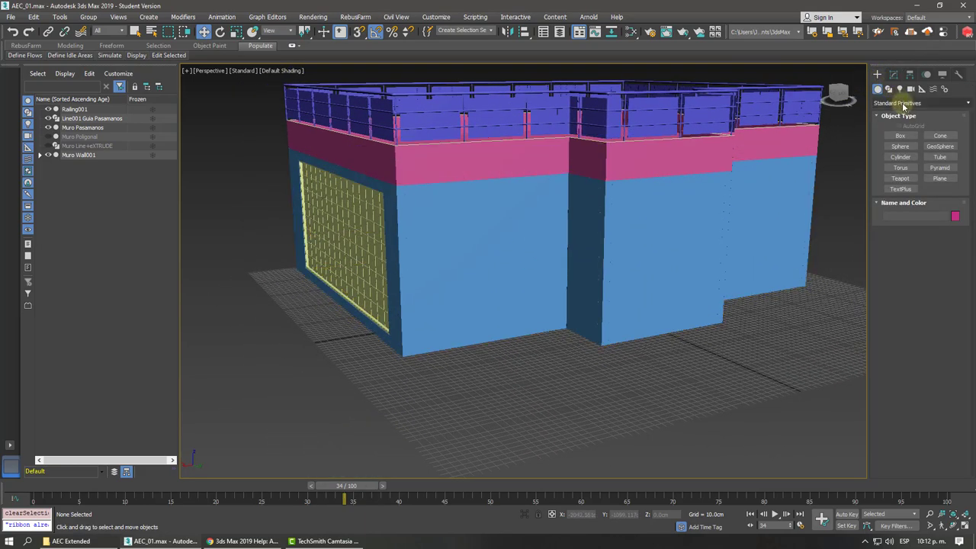
{"action": "left_click", "coordinate": [904, 104]}
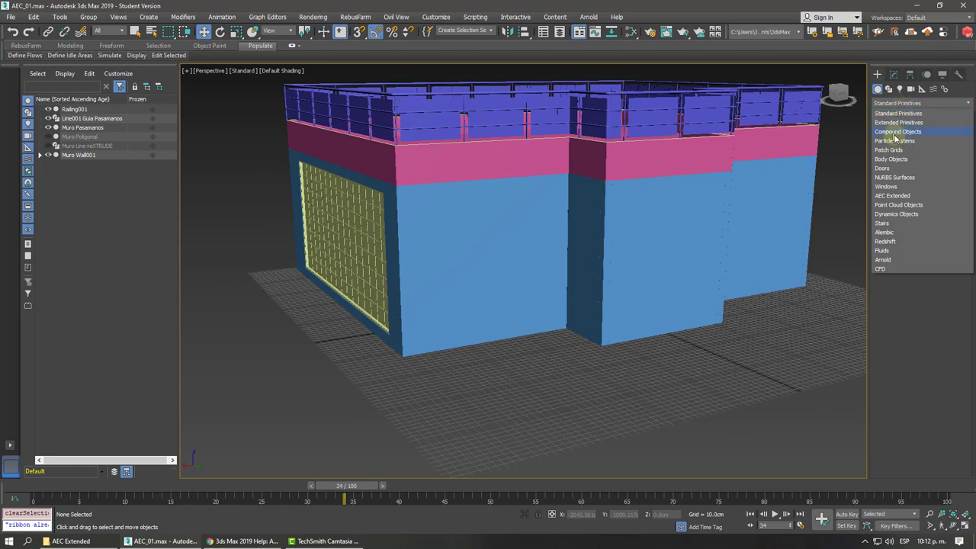
{"action": "left_click", "coordinate": [328, 221]}
{"action": "left_click", "coordinate": [330, 224]}
{"action": "mouse_move", "coordinate": [329, 224]}
{"action": "middle_mouse_down", "text": "alt"}
{"action": "mouse_move", "coordinate": [464, 211]}
{"action": "mouse_move", "coordinate": [510, 181]}
{"action": "middle_mouse_up", "text": "alt"}
{"action": "left_click", "coordinate": [892, 76]}
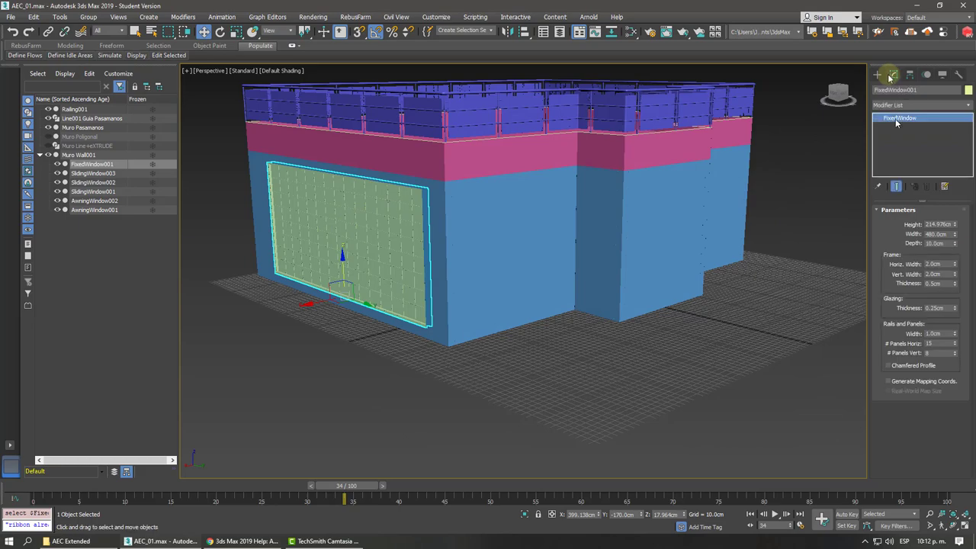
Select SlidingWindow003 and AwningWindow002 to inspect the existing windows.
{"action": "left_click", "coordinate": [877, 75]}
{"action": "scroll", "coordinate": [536, 255], "scroll_direction": "up", "scroll_amount": 4}
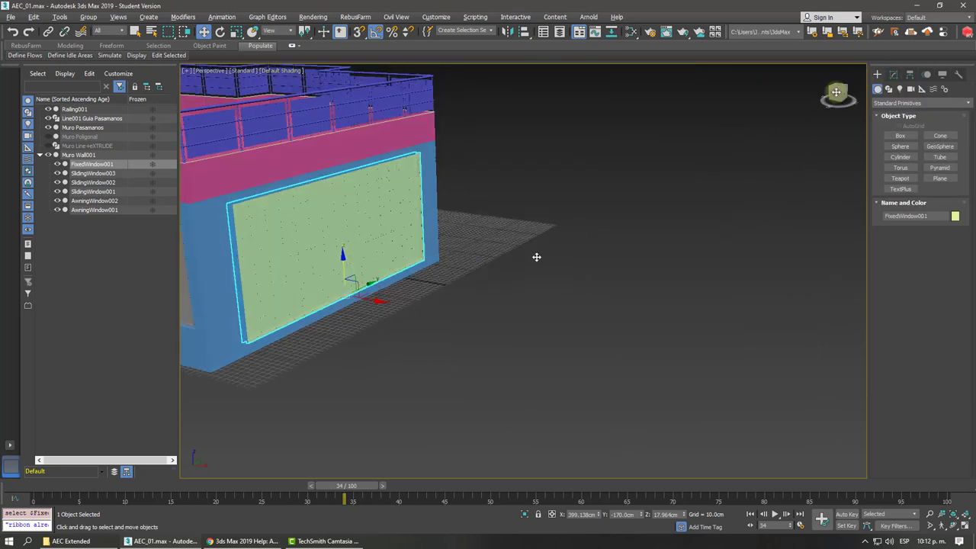
{"action": "mouse_move", "coordinate": [536, 255]}
{"action": "middle_mouse_down", "text": "alt"}
{"action": "mouse_move", "coordinate": [562, 201]}
{"action": "mouse_move", "coordinate": [506, 219]}
{"action": "mouse_move", "coordinate": [645, 290]}
{"action": "middle_mouse_up", "text": "alt"}
{"action": "left_click", "coordinate": [513, 219]}
{"action": "scroll", "coordinate": [514, 220], "scroll_direction": "down", "scroll_amount": 3}
{"action": "scroll", "coordinate": [506, 218], "scroll_direction": "down", "scroll_amount": 3}
{"action": "scroll", "coordinate": [619, 279], "scroll_direction": "up", "scroll_amount": 5}
{"action": "left_click", "coordinate": [643, 283]}
{"action": "scroll", "coordinate": [643, 291], "scroll_direction": "up", "scroll_amount": 5}
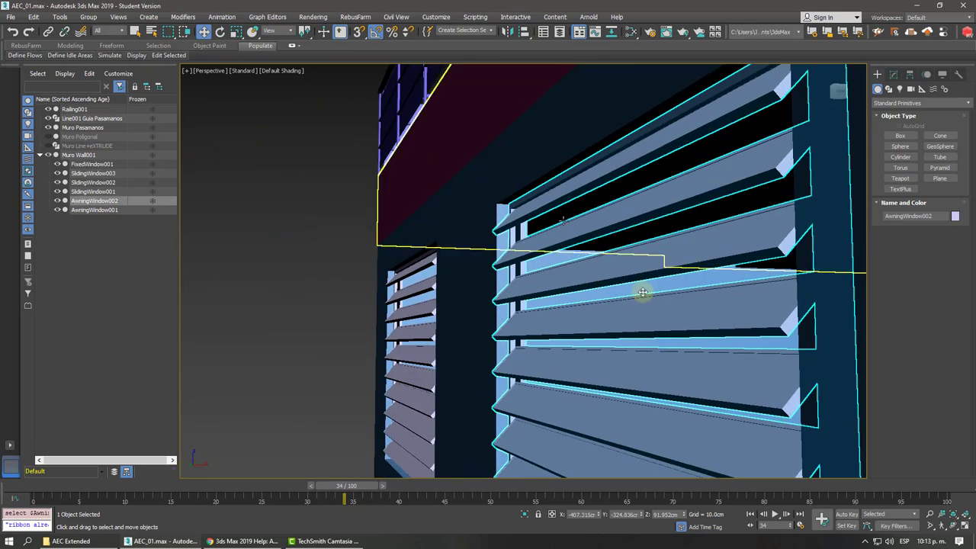
{"action": "scroll", "coordinate": [642, 291], "scroll_direction": "down", "scroll_amount": 2}
{"action": "scroll", "coordinate": [642, 291], "scroll_direction": "down", "scroll_amount": 4}
{"action": "middle_click_drag", "start_coordinate": [643, 290], "coordinate": [643, 283], "text": "alt"}
{"action": "scroll", "coordinate": [660, 277], "scroll_direction": "down", "scroll_amount": 3}
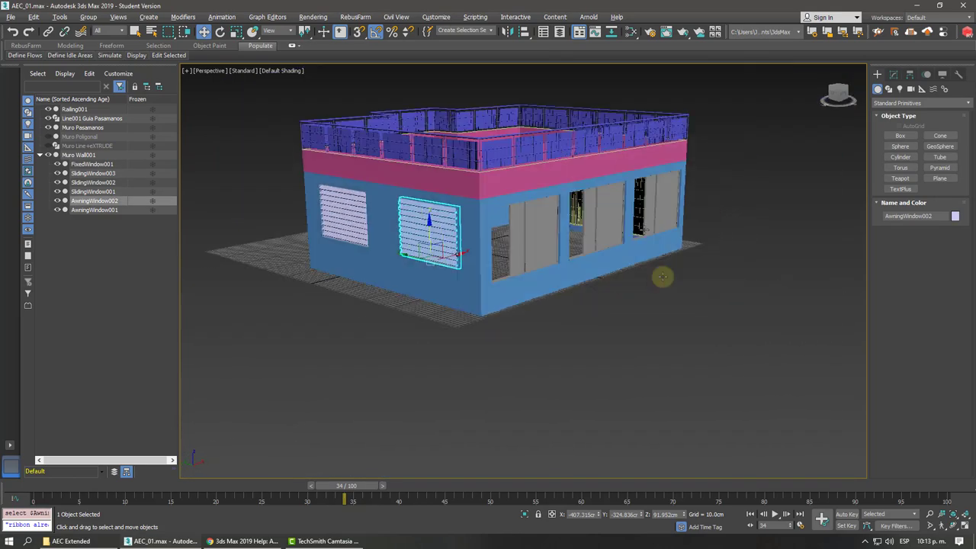
{"action": "scroll", "coordinate": [850, 137], "scroll_direction": "up", "scroll_amount": 4}
Switch the Create panel's object category to Windows.
{"action": "left_click", "coordinate": [896, 104]}
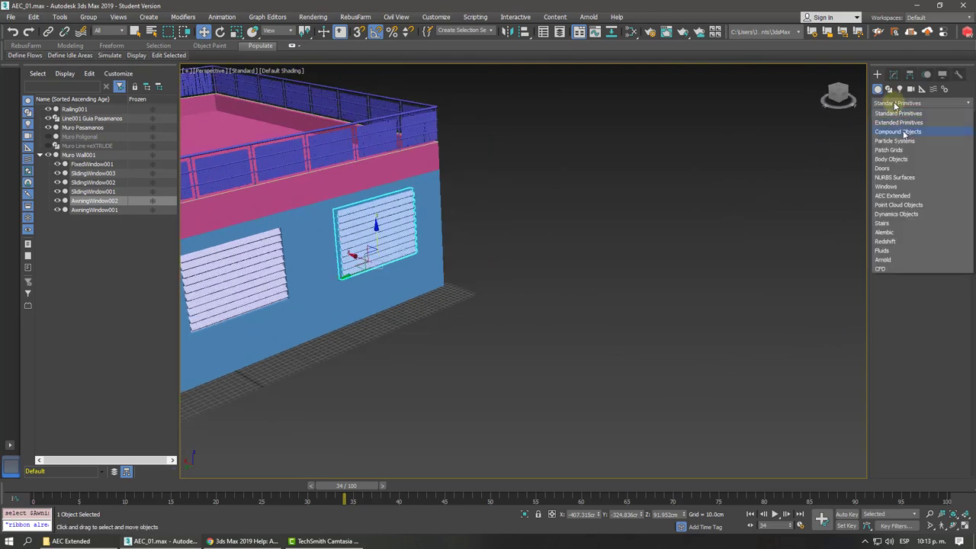
{"action": "left_click", "coordinate": [886, 187]}
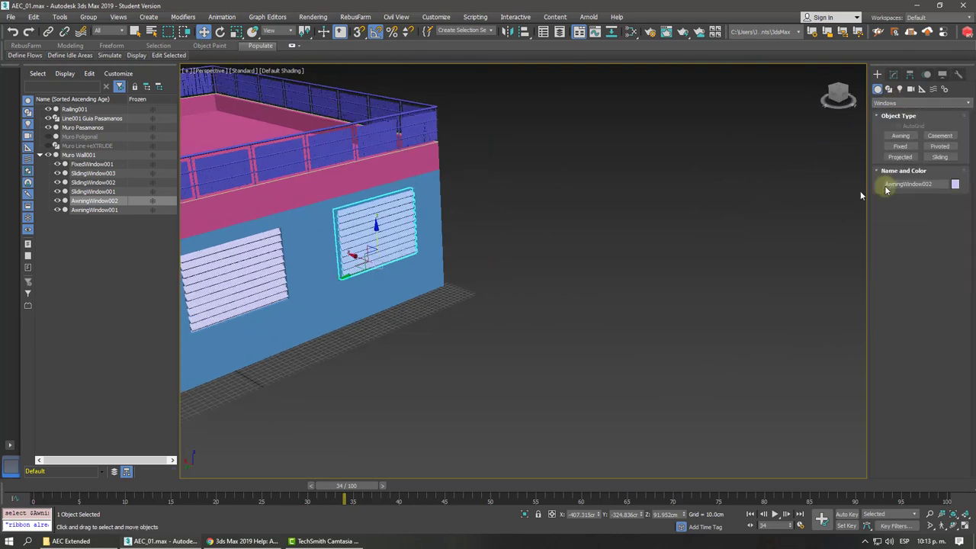
{"action": "mouse_move", "coordinate": [605, 180]}
{"action": "middle_mouse_down"}
{"action": "mouse_move", "coordinate": [540, 236]}
{"action": "mouse_move", "coordinate": [589, 218]}
{"action": "middle_mouse_up"}
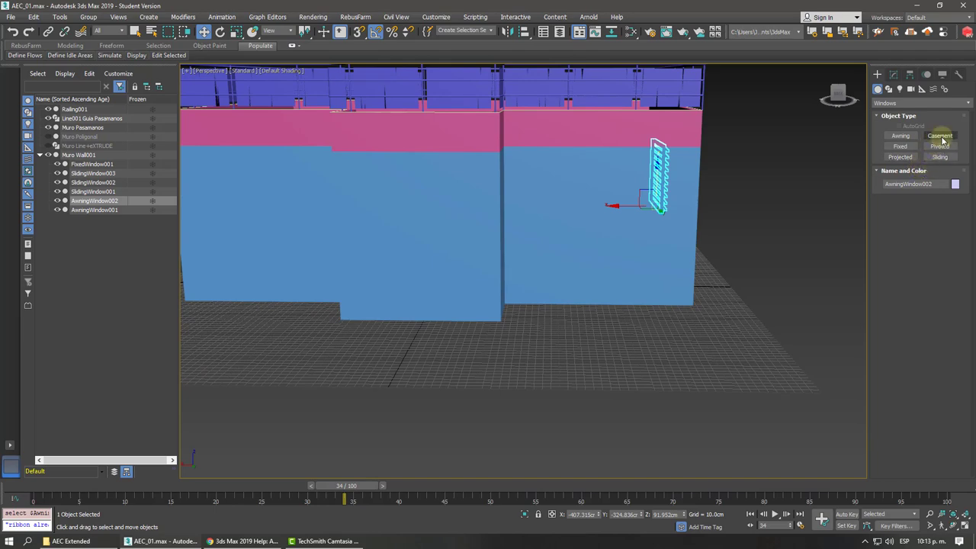
Draw a casement window 260 cm wide and about 236.5 cm tall on the wall.
{"action": "mouse_move", "coordinate": [746, 291]}
{"action": "middle_mouse_down", "text": "alt"}
{"action": "mouse_move", "coordinate": [505, 364]}
{"action": "mouse_move", "coordinate": [566, 361]}
{"action": "mouse_move", "coordinate": [506, 290]}
{"action": "middle_mouse_up", "text": "alt"}
{"action": "scroll", "coordinate": [506, 290], "scroll_direction": "up", "scroll_amount": 5}
{"action": "key", "text": "F3"}
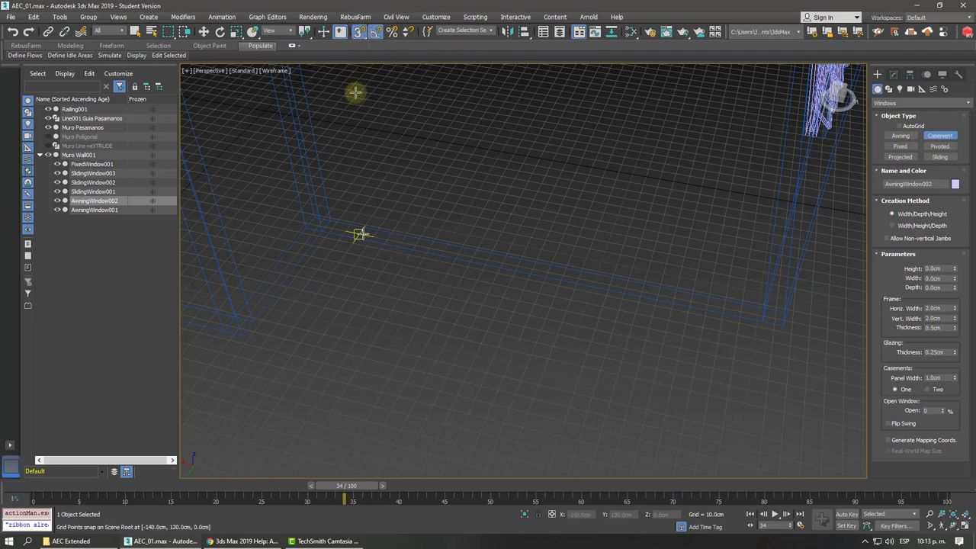
{"action": "mouse_move", "coordinate": [345, 229]}
{"action": "left_mouse_down"}
{"action": "mouse_move", "coordinate": [752, 305]}
{"action": "mouse_move", "coordinate": [741, 309]}
{"action": "left_mouse_up"}
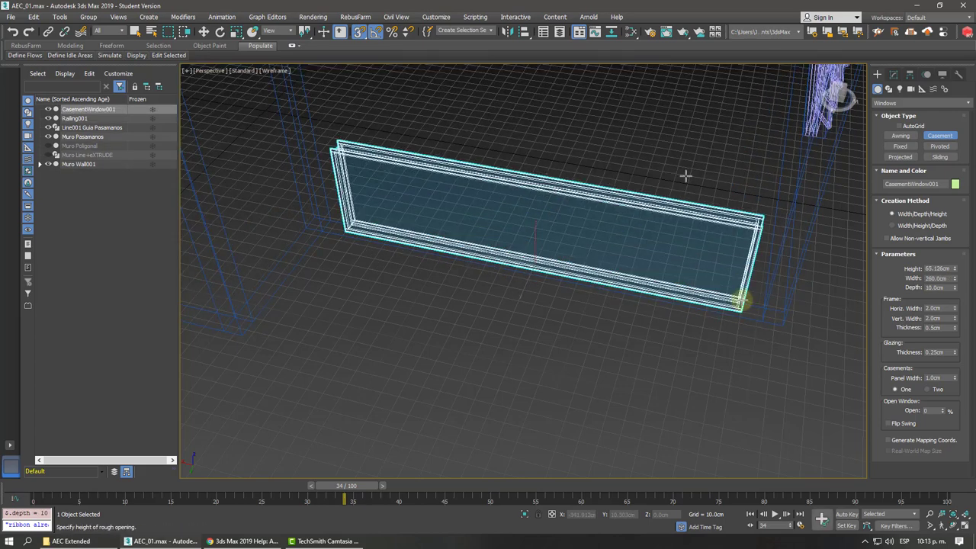
{"action": "scroll", "coordinate": [682, 150], "scroll_direction": "down", "scroll_amount": 3}
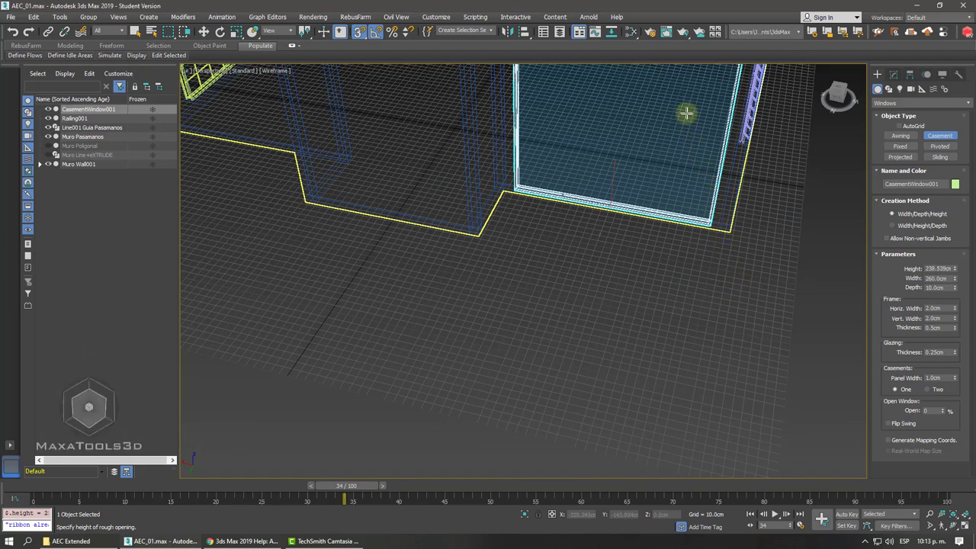
{"action": "scroll", "coordinate": [688, 115], "scroll_direction": "down", "scroll_amount": 4}
{"action": "key", "text": "F3"}
{"action": "scroll", "coordinate": [630, 216], "scroll_direction": "up", "scroll_amount": 5}
{"action": "left_click", "coordinate": [630, 216]}
Raise the casement window slightly and adjust its position along the wall.
{"action": "scroll", "coordinate": [610, 191], "scroll_direction": "down", "scroll_amount": 3}
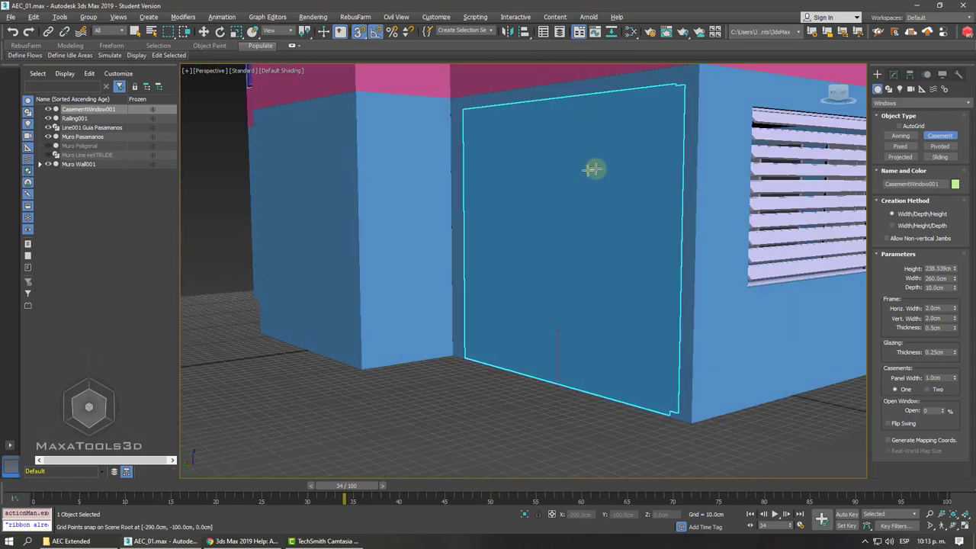
{"action": "key", "text": "w"}
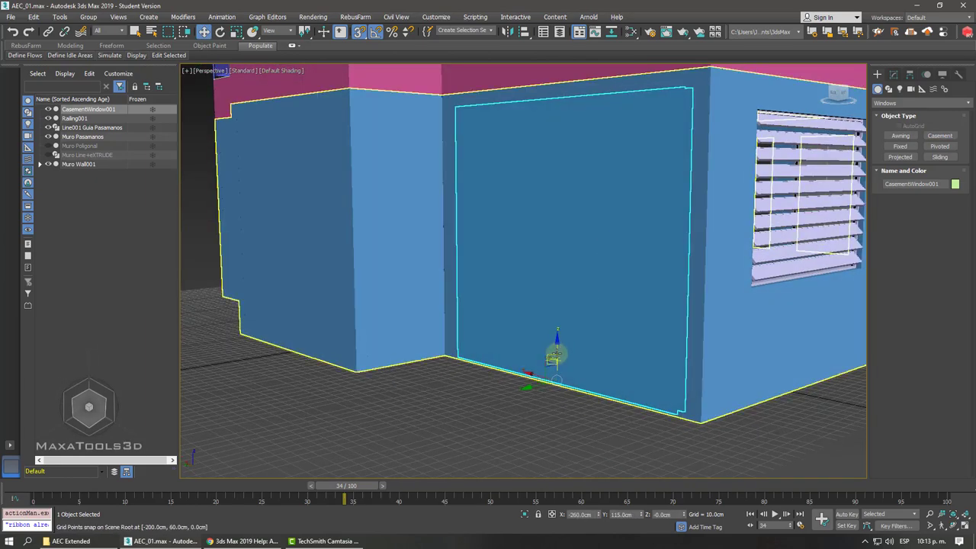
{"action": "left_click_drag", "start_coordinate": [556, 352], "coordinate": [557, 345]}
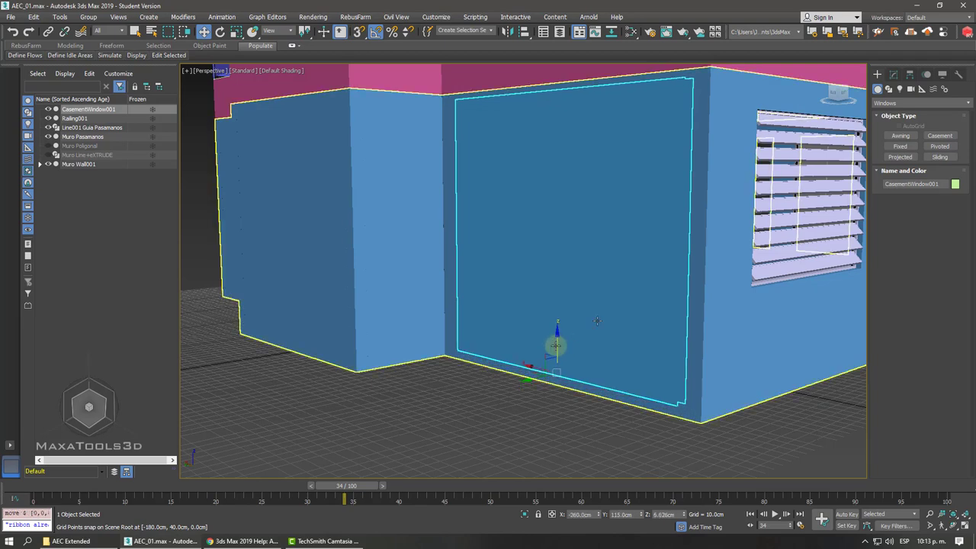
{"action": "middle_click_drag", "start_coordinate": [557, 347], "coordinate": [540, 361], "text": "alt"}
{"action": "left_click_drag", "start_coordinate": [532, 371], "coordinate": [526, 374]}
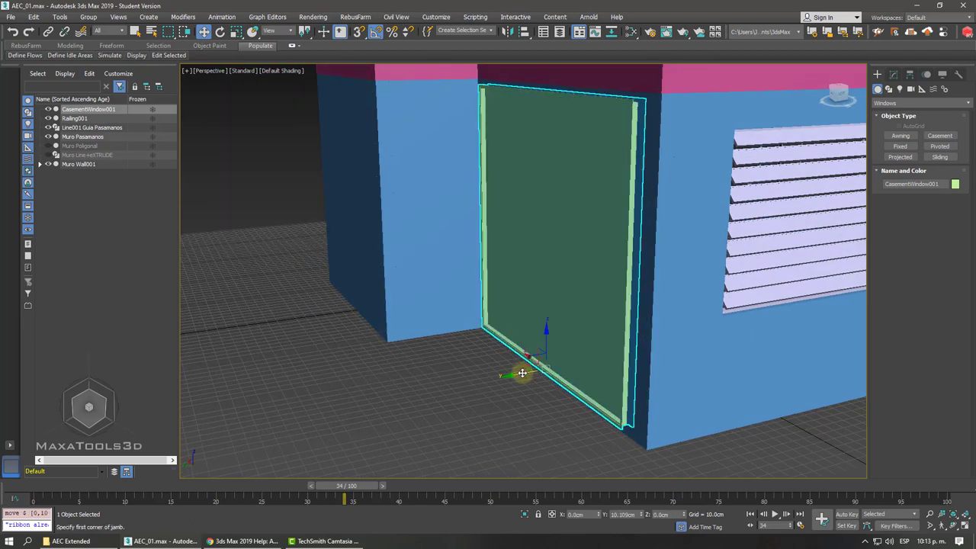
{"action": "middle_click_drag", "start_coordinate": [526, 374], "coordinate": [580, 335], "text": "alt"}
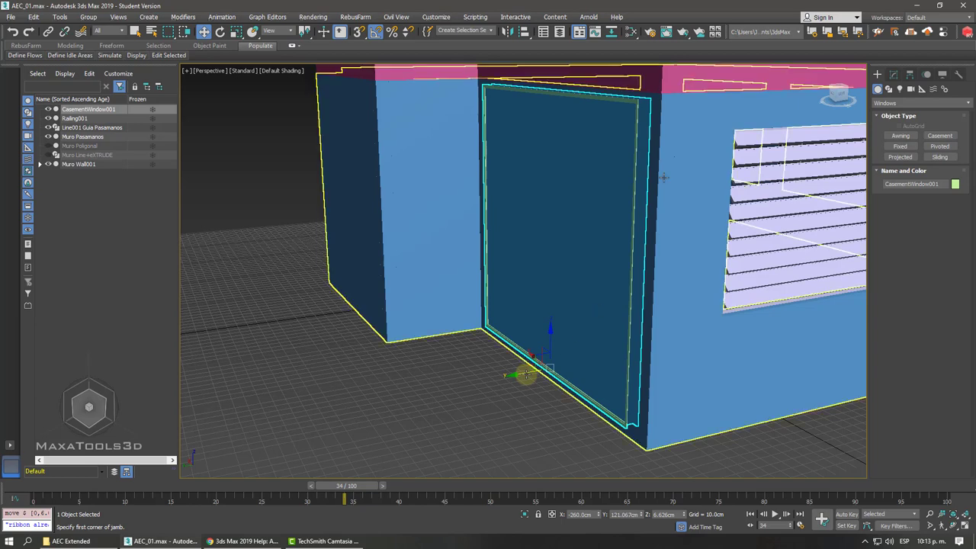
{"action": "left_click", "coordinate": [894, 74]}
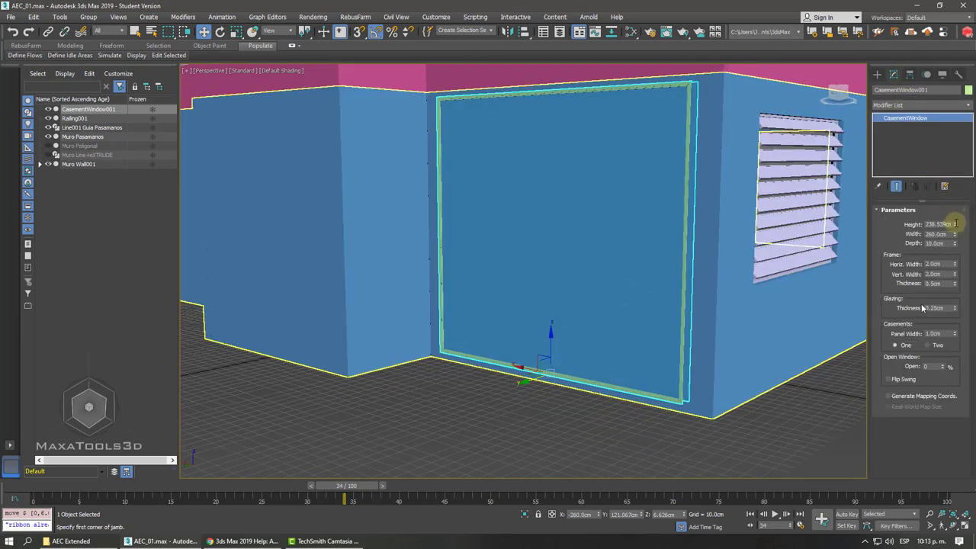
Set the casement height to 145.509 cm, raise it, and link it under Muro Wall001.
{"action": "left_click_drag", "start_coordinate": [955, 226], "coordinate": [953, 249]}
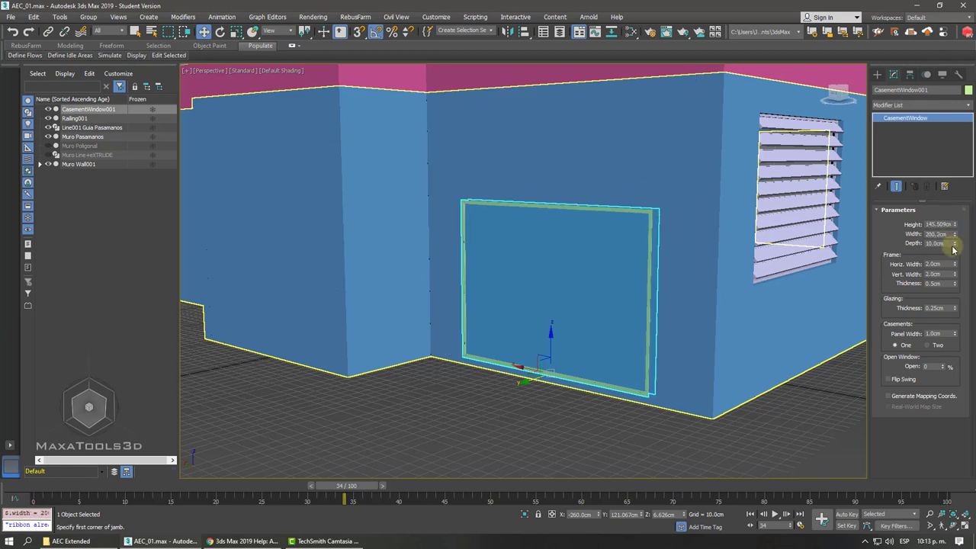
{"action": "scroll", "coordinate": [551, 347], "scroll_direction": "down", "scroll_amount": 2}
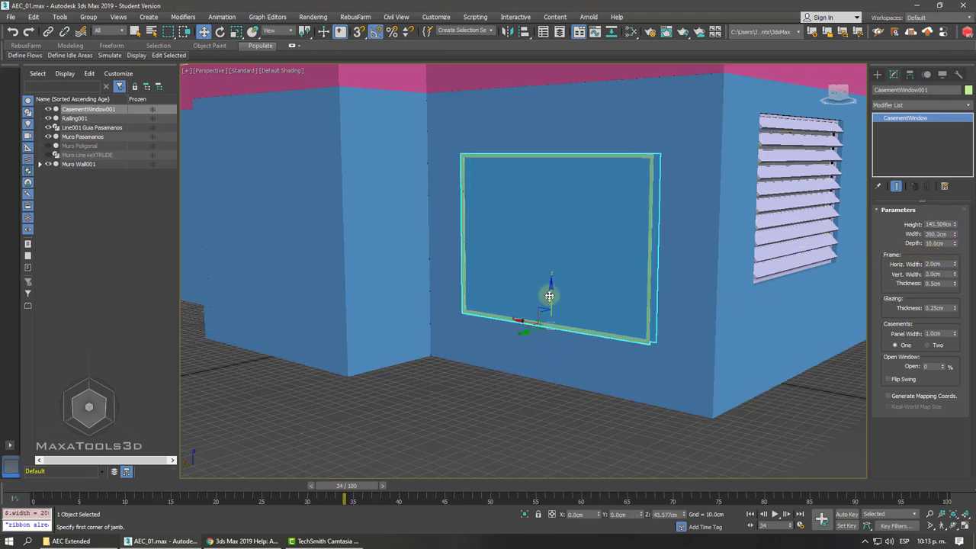
{"action": "scroll", "coordinate": [550, 305], "scroll_direction": "down", "scroll_amount": 2}
{"action": "scroll", "coordinate": [547, 290], "scroll_direction": "down", "scroll_amount": 5}
{"action": "scroll", "coordinate": [548, 285], "scroll_direction": "down", "scroll_amount": 2}
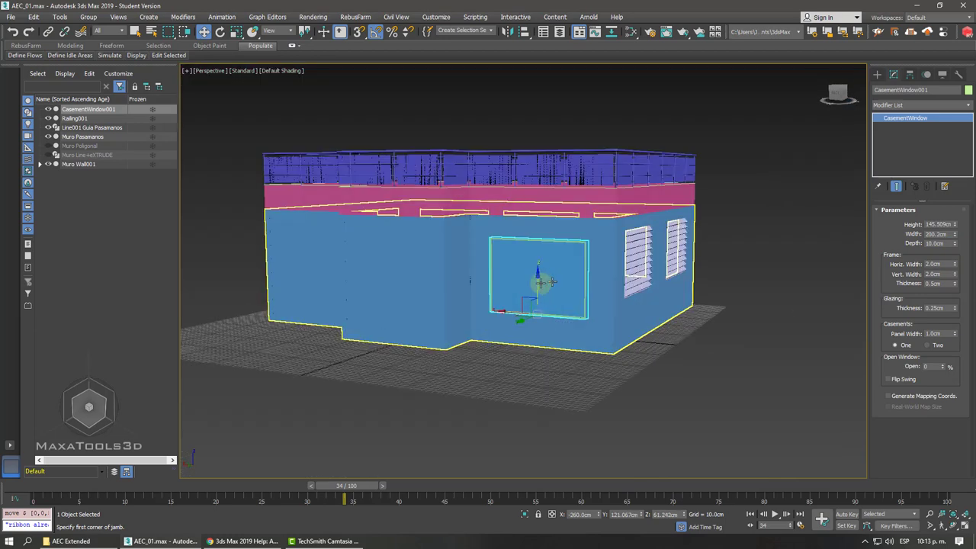
{"action": "left_click_drag", "start_coordinate": [539, 282], "coordinate": [536, 273]}
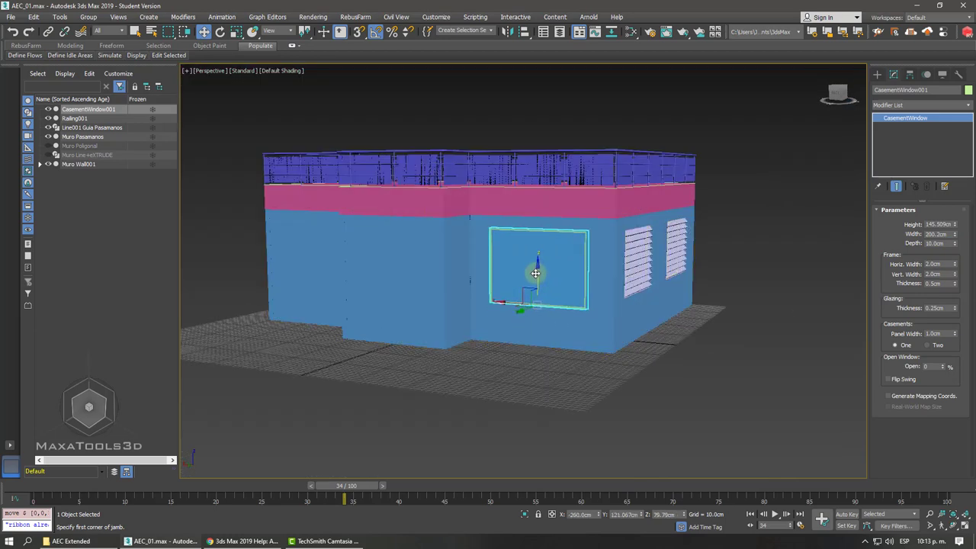
{"action": "scroll", "coordinate": [535, 273], "scroll_direction": "up", "scroll_amount": 4}
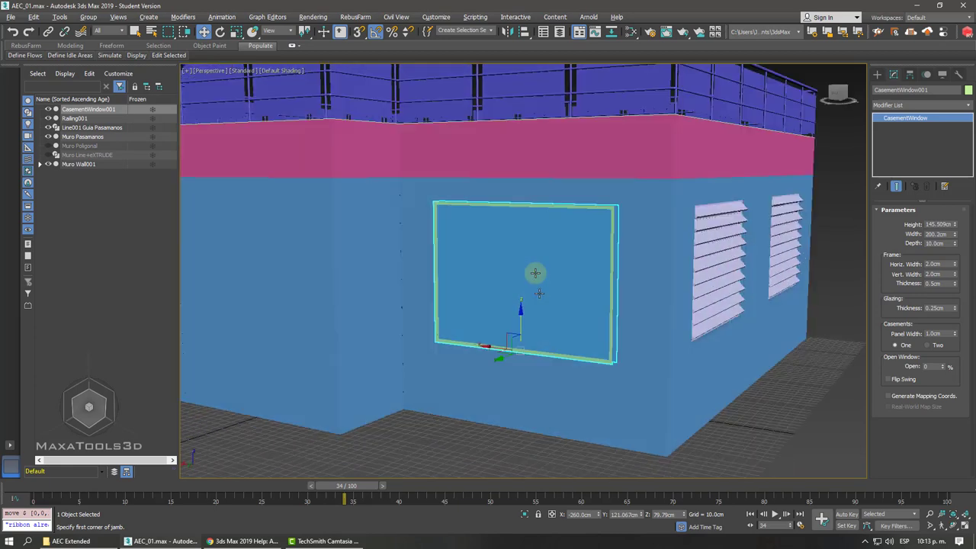
{"action": "scroll", "coordinate": [536, 273], "scroll_direction": "down", "scroll_amount": 1}
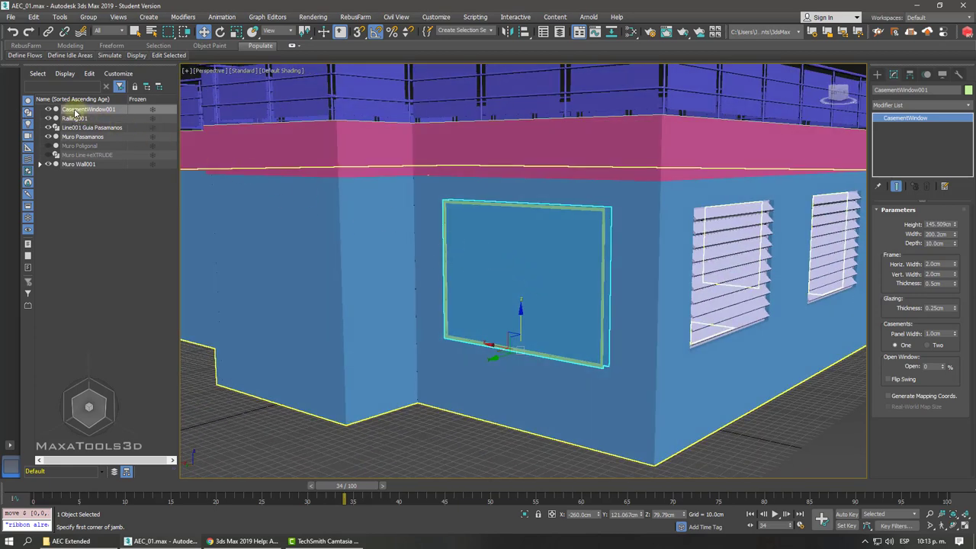
{"action": "left_click_drag", "start_coordinate": [74, 113], "coordinate": [64, 167]}
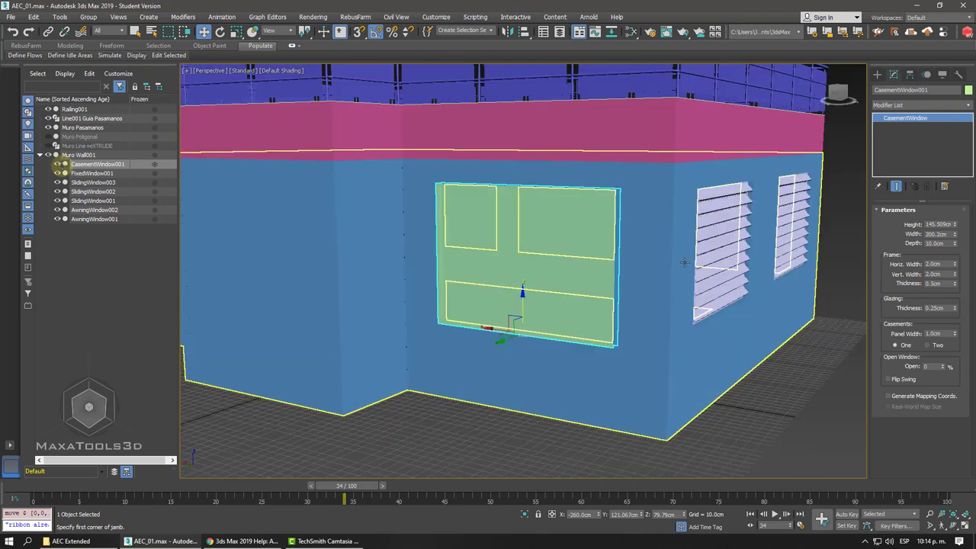
Open the casement 69% with two flipped panels, 0.39 glazing and 5.6 cm depth.
{"action": "left_click_drag", "start_coordinate": [944, 368], "coordinate": [913, 329]}
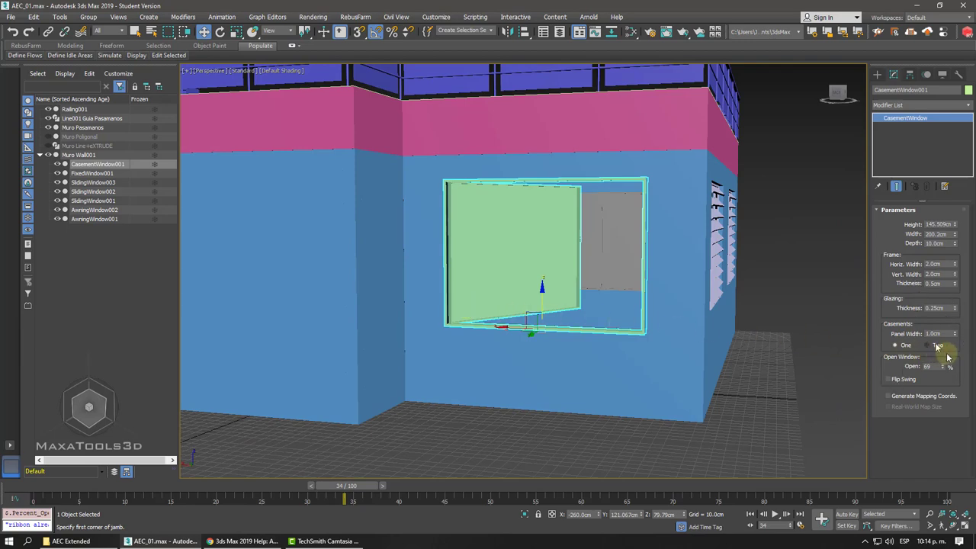
{"action": "left_click", "coordinate": [932, 346]}
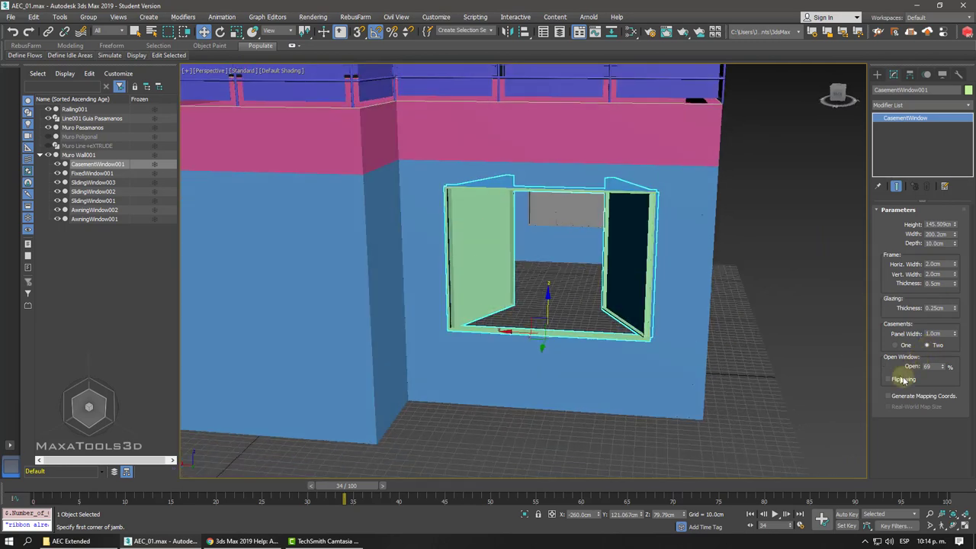
{"action": "left_click", "coordinate": [903, 379]}
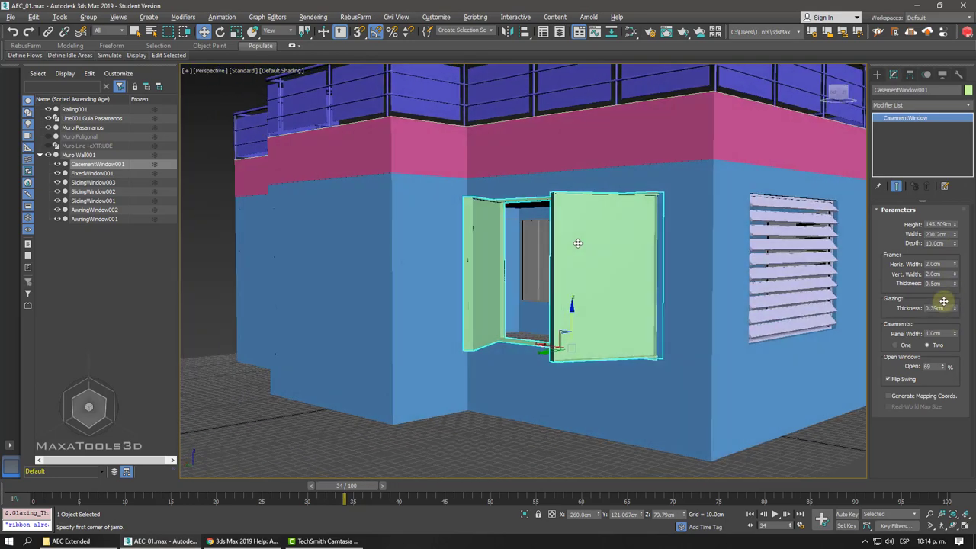
{"action": "left_click", "coordinate": [944, 306]}
{"action": "middle_click_drag", "start_coordinate": [768, 294], "coordinate": [837, 254], "text": "alt"}
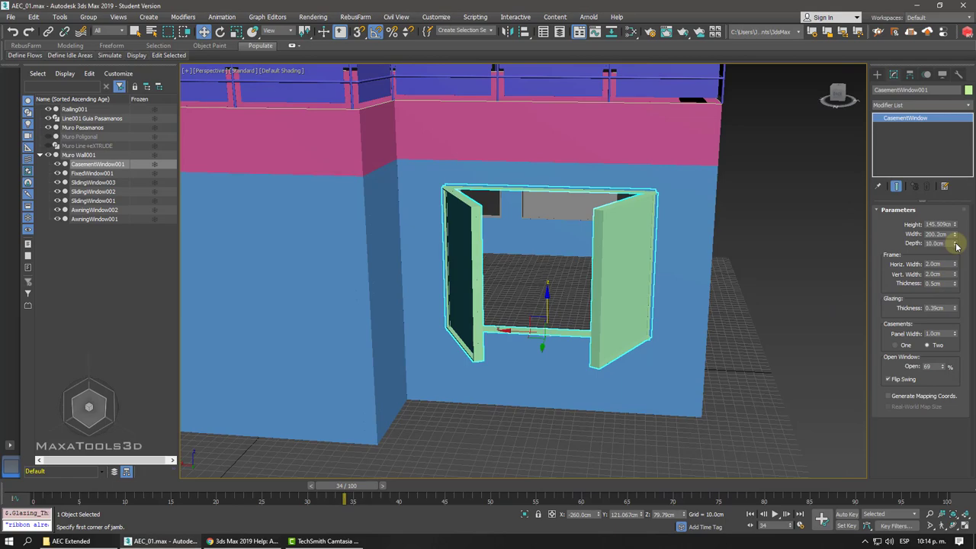
{"action": "left_click_drag", "start_coordinate": [956, 246], "coordinate": [951, 262]}
Nudge the window into the wall and shift-drag a copy toward the left wall.
{"action": "middle_click_drag", "start_coordinate": [687, 305], "coordinate": [558, 323], "text": "alt"}
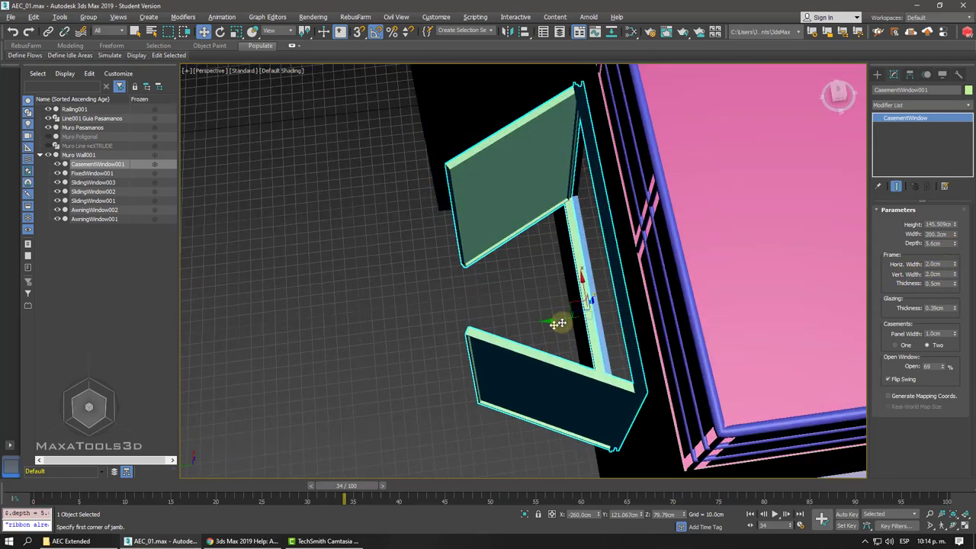
{"action": "left_click_drag", "start_coordinate": [562, 322], "coordinate": [564, 322]}
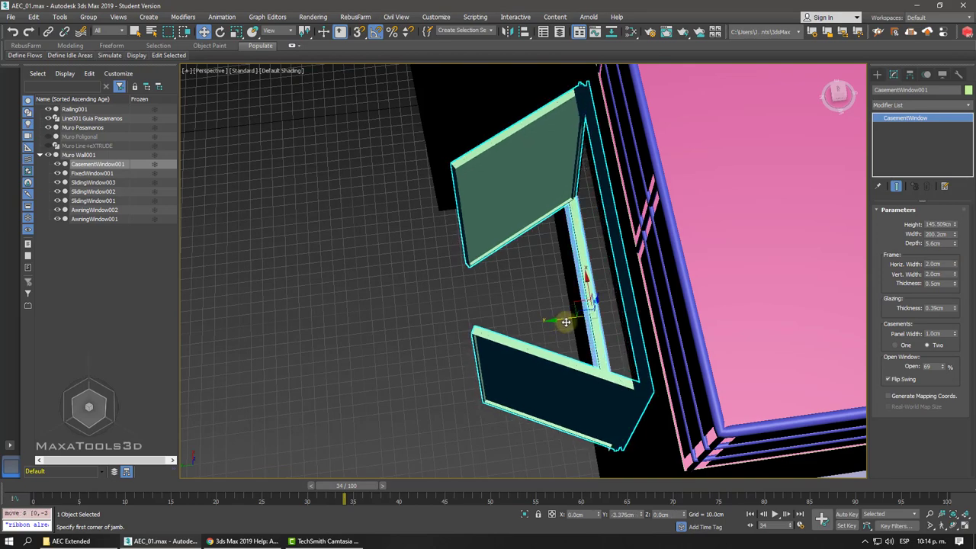
{"action": "mouse_move", "coordinate": [566, 326]}
{"action": "middle_mouse_down", "text": "alt"}
{"action": "mouse_move", "coordinate": [647, 277]}
{"action": "mouse_move", "coordinate": [610, 272]}
{"action": "mouse_move", "coordinate": [574, 315]}
{"action": "middle_mouse_up", "text": "alt"}
{"action": "scroll", "coordinate": [611, 272], "scroll_direction": "down", "scroll_amount": 5}
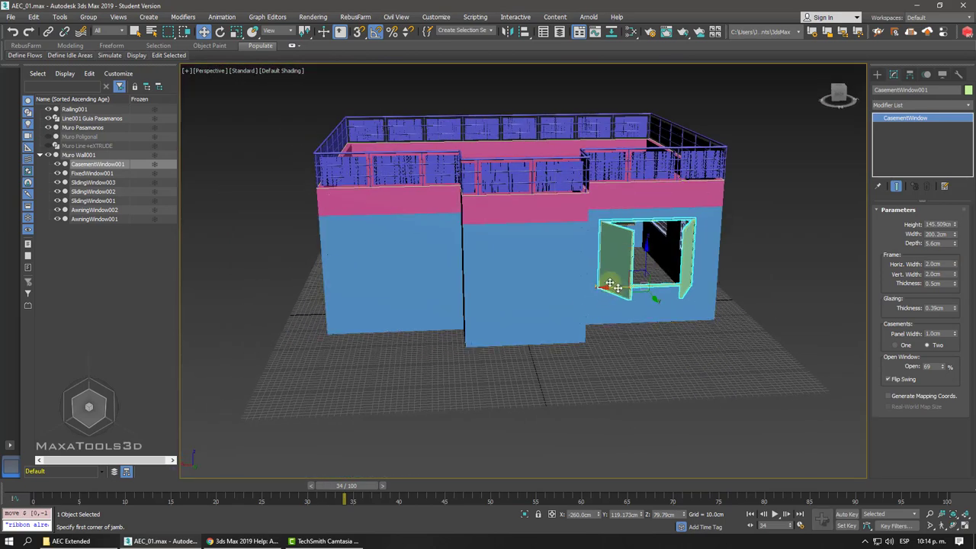
{"action": "left_click_drag", "start_coordinate": [613, 285], "coordinate": [364, 279], "text": "shift"}
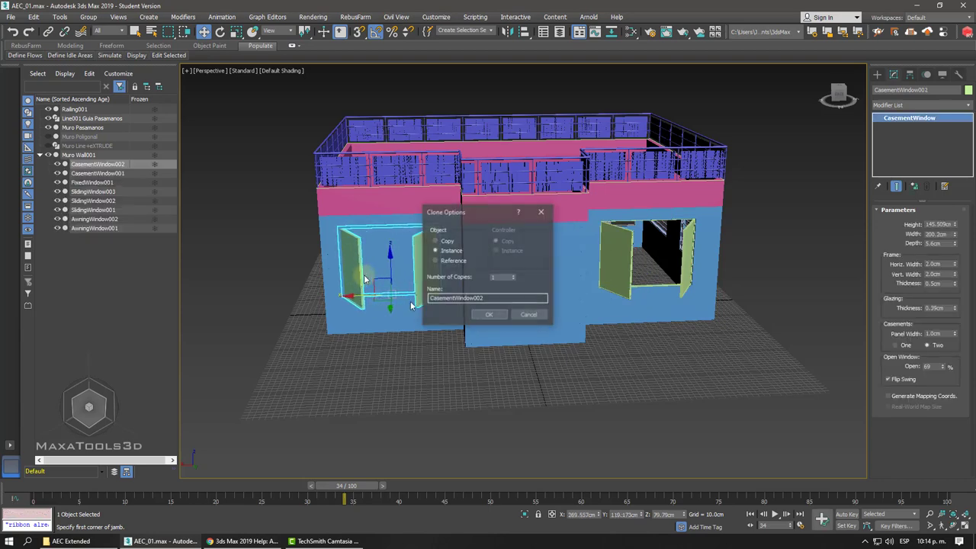
Confirm CasementWindow002 as an Instance copy on the left wall and review the house.
{"action": "left_click", "coordinate": [488, 315]}
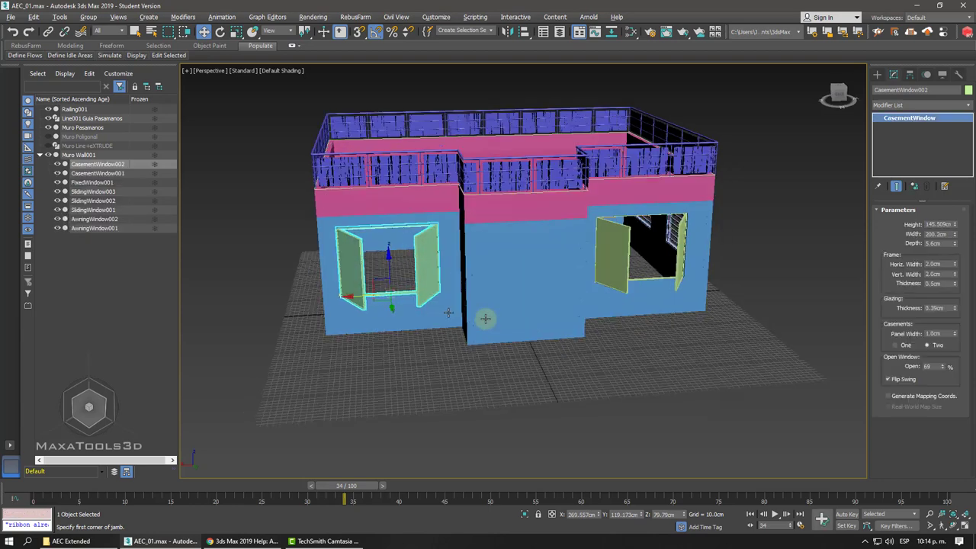
{"action": "mouse_move", "coordinate": [486, 318]}
{"action": "middle_mouse_down", "text": "alt"}
{"action": "mouse_move", "coordinate": [505, 349]}
{"action": "mouse_move", "coordinate": [541, 266]}
{"action": "mouse_move", "coordinate": [539, 331]}
{"action": "mouse_move", "coordinate": [516, 334]}
{"action": "mouse_move", "coordinate": [556, 312]}
{"action": "middle_mouse_up", "text": "alt"}
{"action": "left_click", "coordinate": [505, 348]}
{"action": "scroll", "coordinate": [538, 331], "scroll_direction": "up", "scroll_amount": 3}
{"action": "scroll", "coordinate": [557, 312], "scroll_direction": "up", "scroll_amount": 3}
{"action": "scroll", "coordinate": [559, 315], "scroll_direction": "down", "scroll_amount": 3}
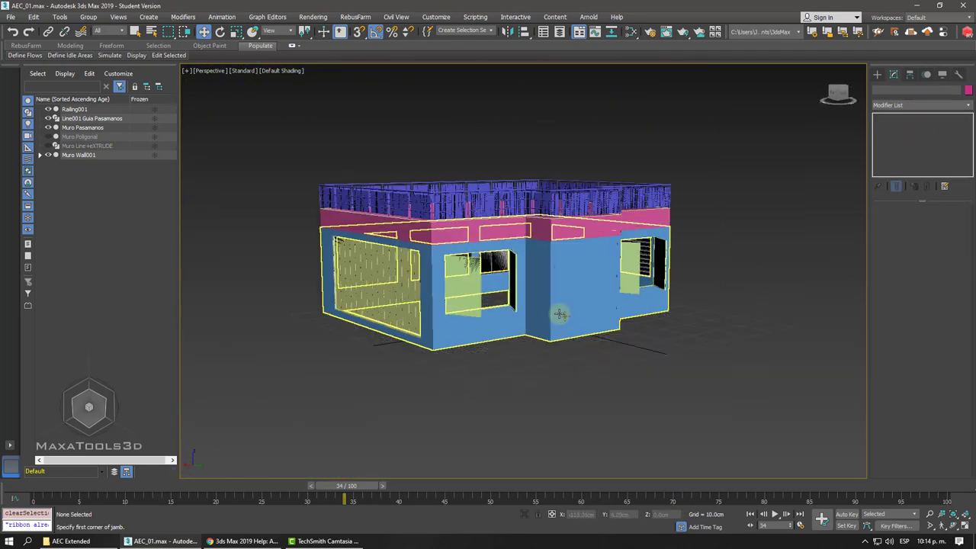
{"action": "scroll", "coordinate": [559, 315], "scroll_direction": "down", "scroll_amount": 2}
{"action": "scroll", "coordinate": [559, 315], "scroll_direction": "down", "scroll_amount": 2}
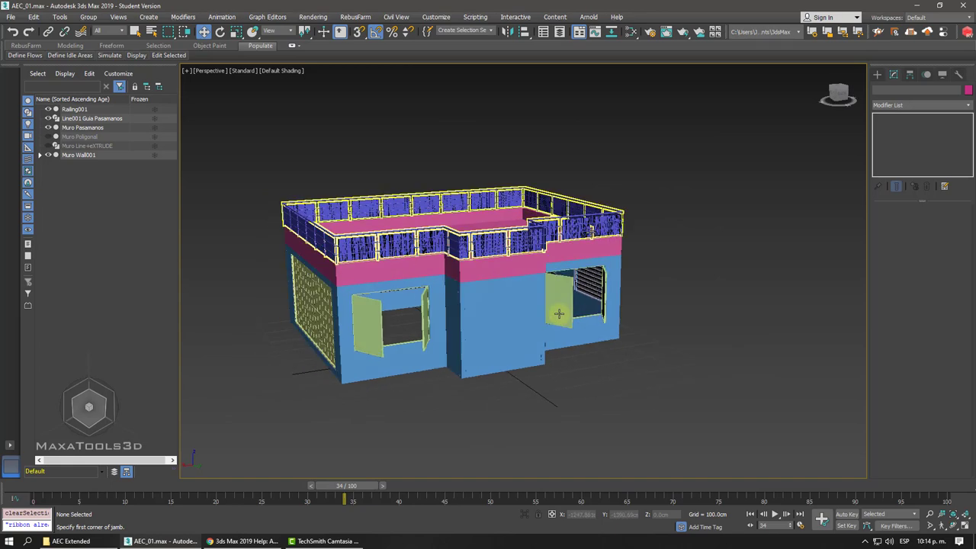
{"action": "mouse_move", "coordinate": [559, 313]}
{"action": "middle_mouse_down", "text": "alt"}
{"action": "mouse_move", "coordinate": [550, 330]}
{"action": "mouse_move", "coordinate": [560, 313]}
{"action": "middle_mouse_up", "text": "alt"}
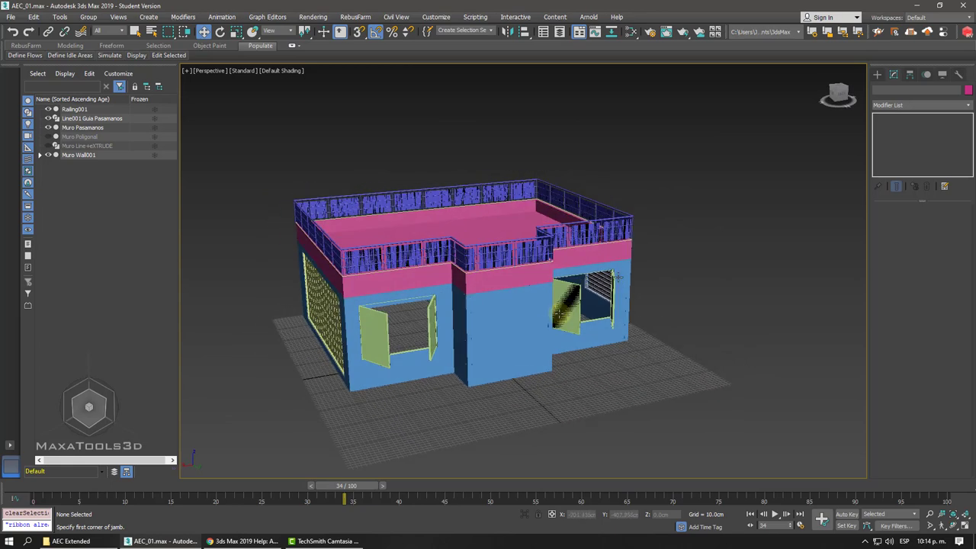
Draw a grid-snapped projected window about 200 cm wide and 138 cm tall on the ground.
{"action": "left_click", "coordinate": [879, 75]}
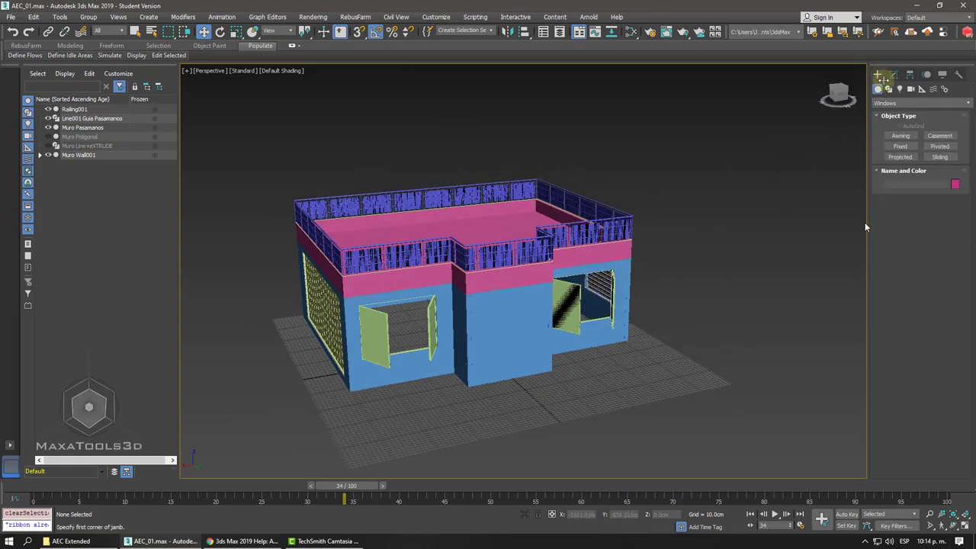
{"action": "left_click", "coordinate": [902, 155]}
{"action": "scroll", "coordinate": [653, 331], "scroll_direction": "up", "scroll_amount": 5}
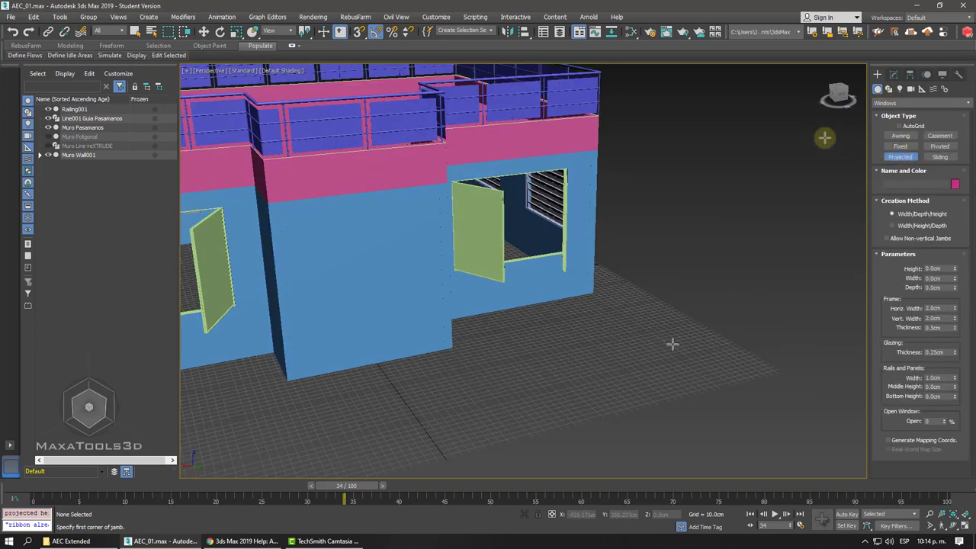
{"action": "left_click", "coordinate": [358, 32]}
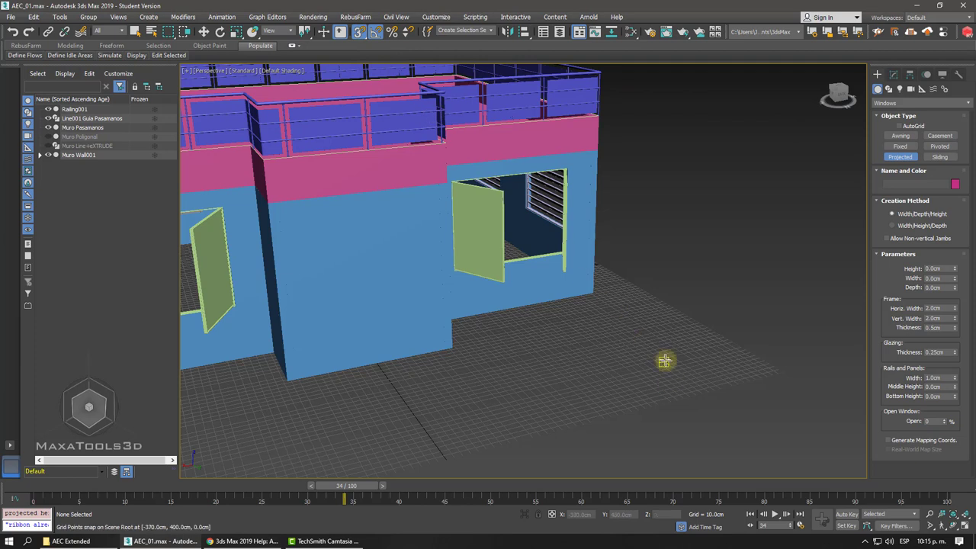
{"action": "left_click_drag", "start_coordinate": [664, 362], "coordinate": [540, 387]}
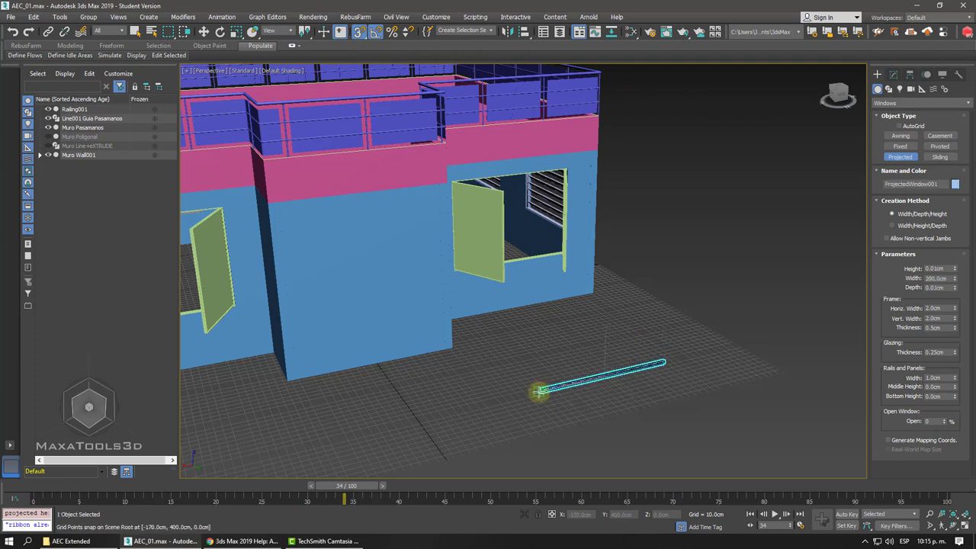
{"action": "left_click", "coordinate": [538, 385]}
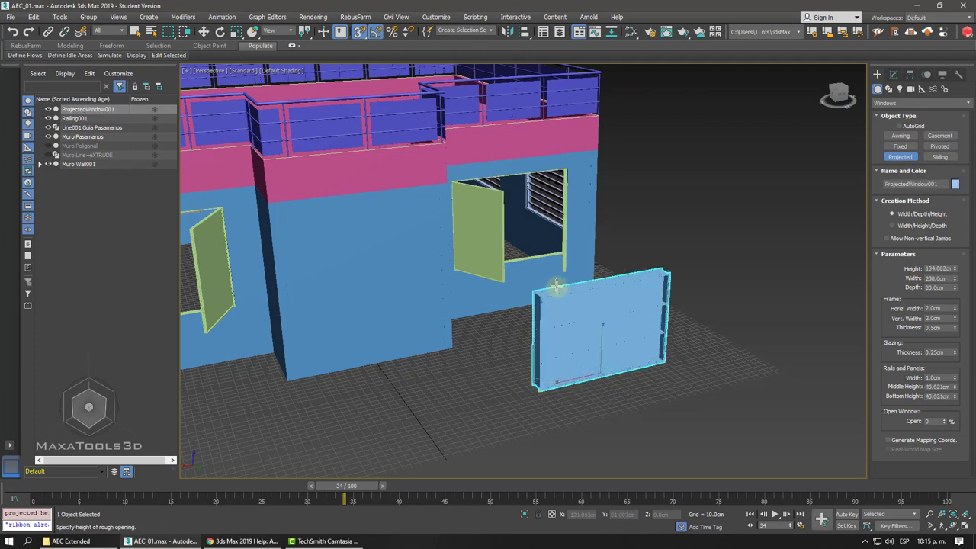
{"action": "left_click", "coordinate": [576, 282]}
{"action": "scroll", "coordinate": [669, 285], "scroll_direction": "up", "scroll_amount": 5}
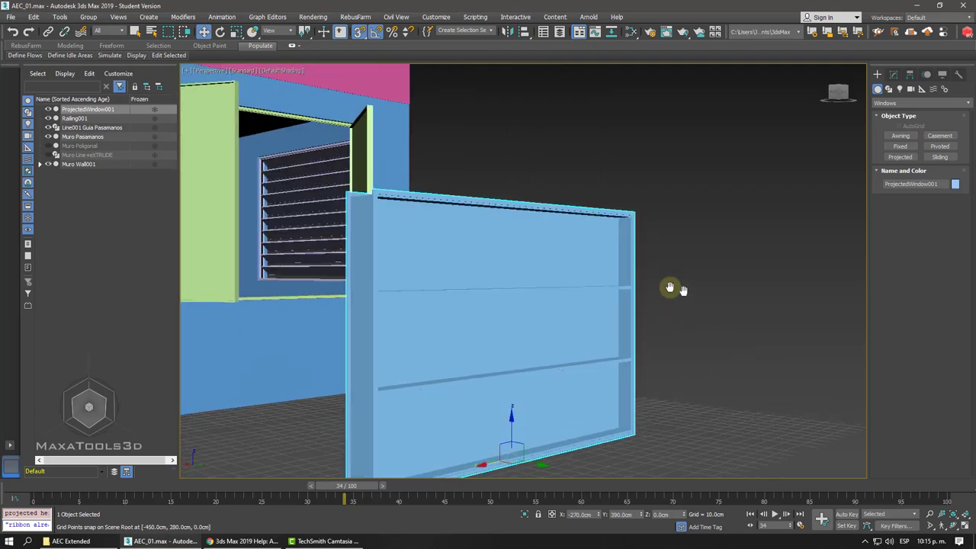
{"action": "mouse_move", "coordinate": [670, 286]}
{"action": "middle_mouse_down"}
{"action": "mouse_move", "coordinate": [744, 248]}
{"action": "mouse_move", "coordinate": [801, 84]}
{"action": "middle_mouse_up"}
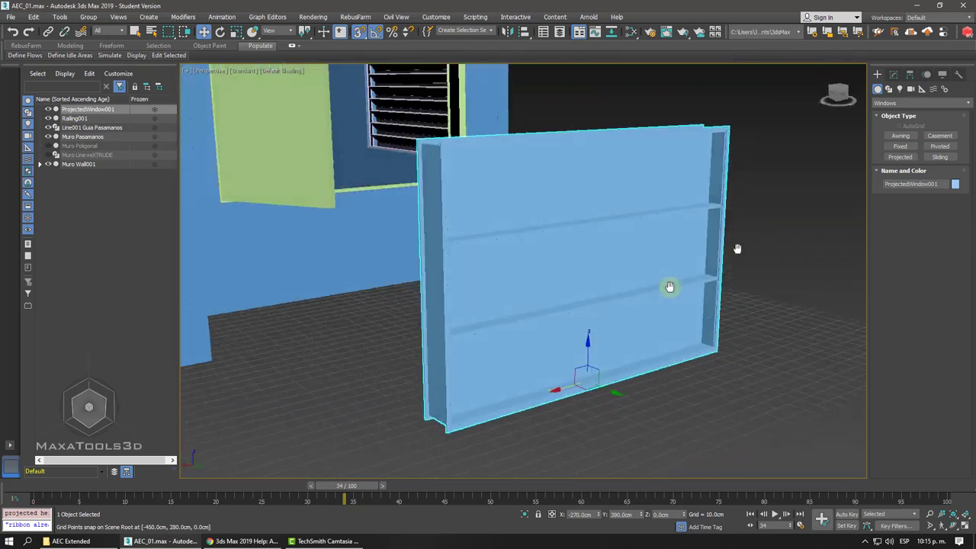
Set the projected window to 60% open with an 8 cm depth.
{"action": "left_click", "coordinate": [894, 74]}
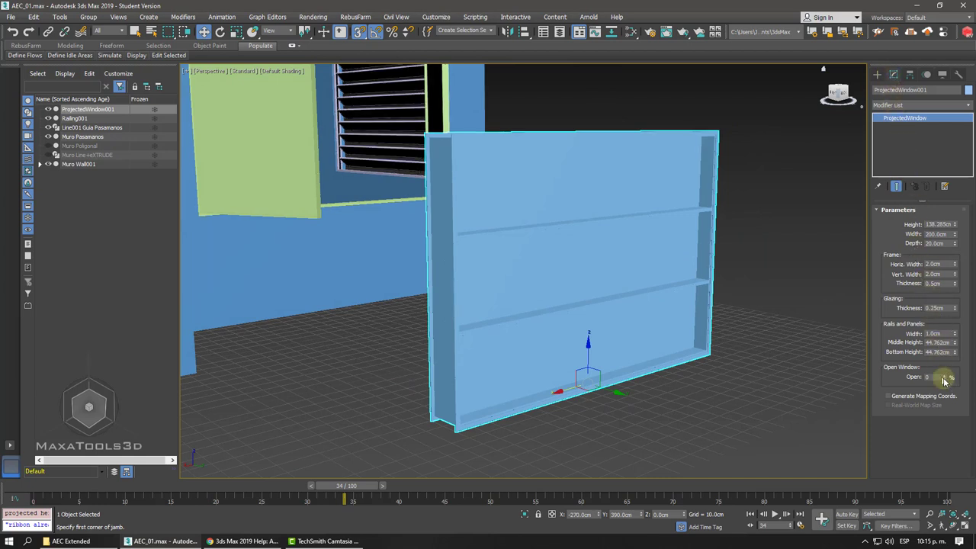
{"action": "mouse_move", "coordinate": [946, 379]}
{"action": "left_mouse_down"}
{"action": "mouse_move", "coordinate": [921, 369]}
{"action": "mouse_move", "coordinate": [918, 345]}
{"action": "left_mouse_up"}
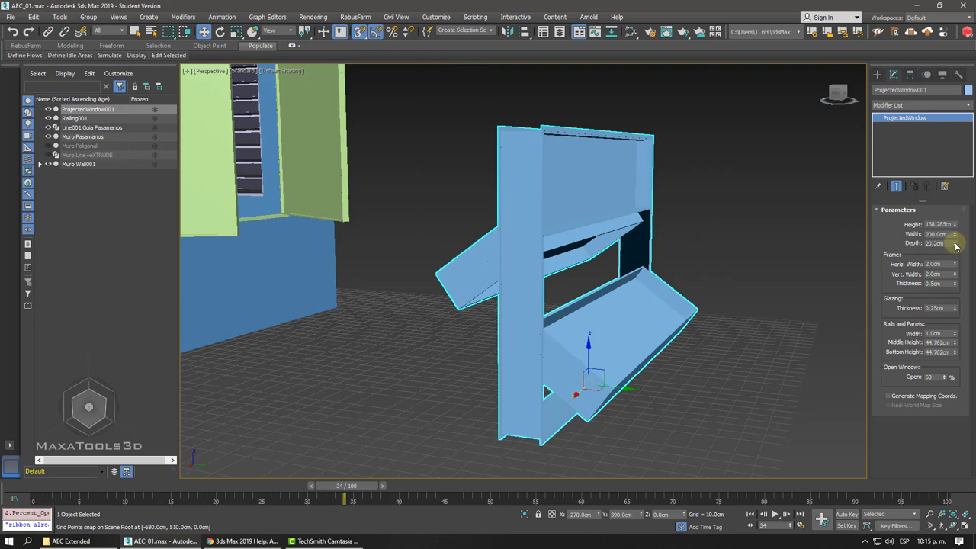
{"action": "left_click_drag", "start_coordinate": [956, 246], "coordinate": [947, 274]}
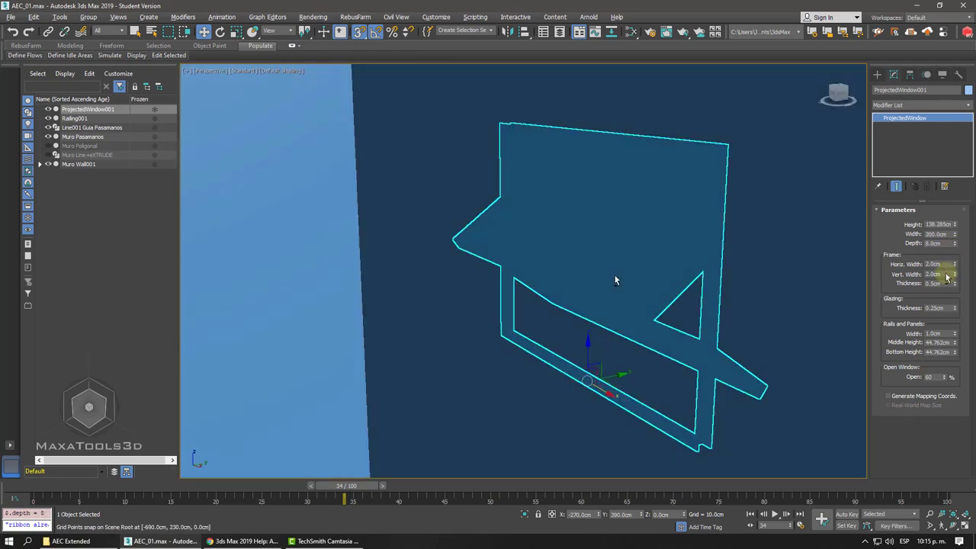
{"action": "middle_click_drag", "start_coordinate": [614, 273], "coordinate": [537, 277], "text": "alt"}
{"action": "scroll", "coordinate": [538, 277], "scroll_direction": "down", "scroll_amount": 5}
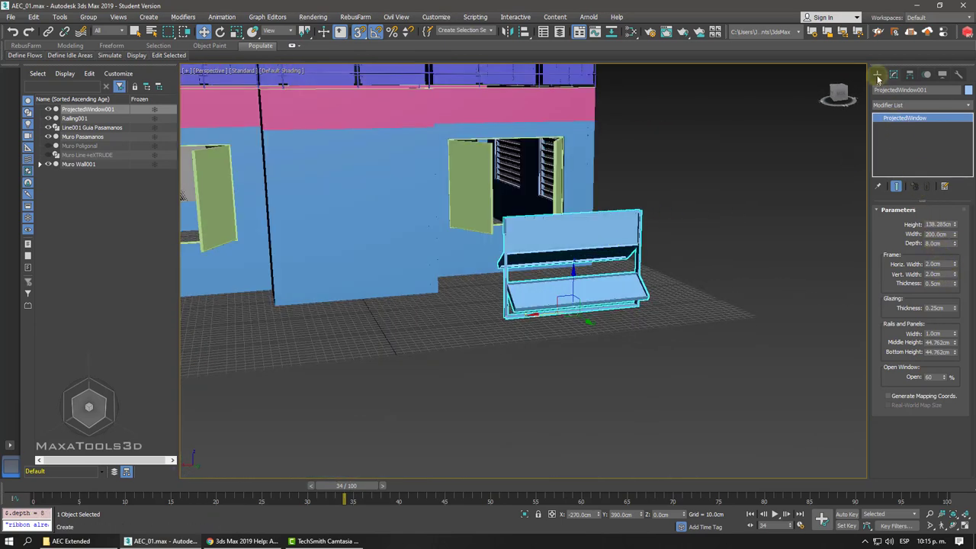
{"action": "left_click", "coordinate": [878, 75]}
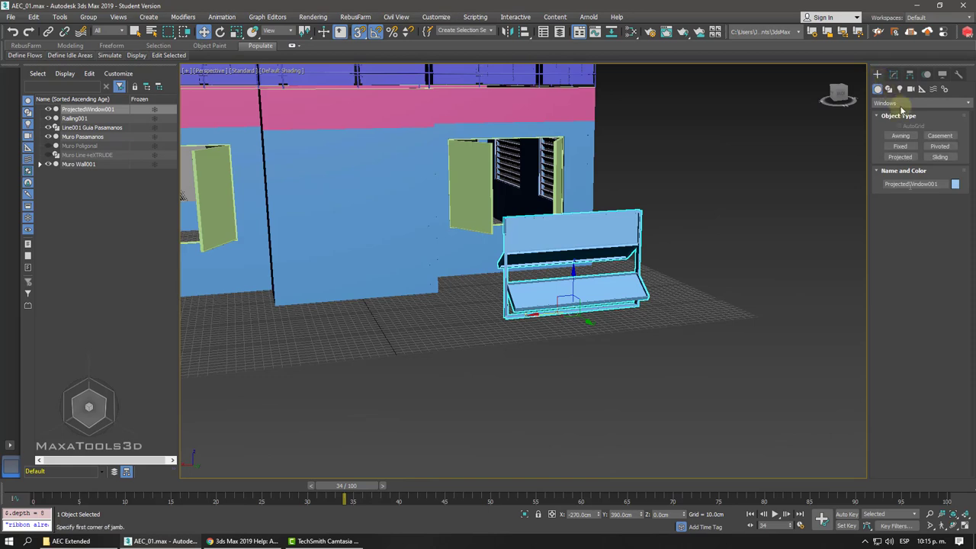
Draw a pivoted window 190 cm wide, 10 cm deep and about 134.6 cm high beside the projected window.
{"action": "left_click", "coordinate": [932, 150]}
{"action": "middle_click_drag", "start_coordinate": [806, 203], "coordinate": [568, 316], "text": "alt"}
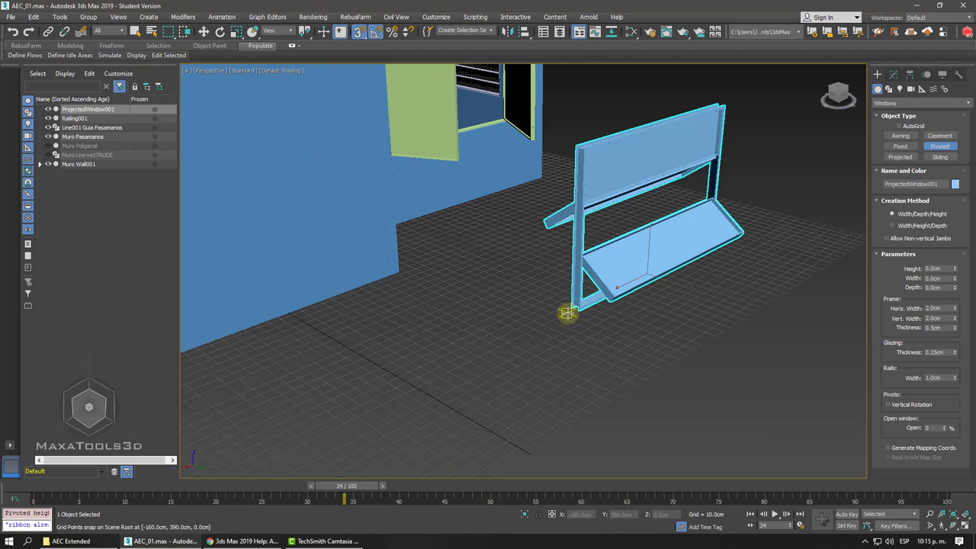
{"action": "left_click_drag", "start_coordinate": [568, 312], "coordinate": [377, 406]}
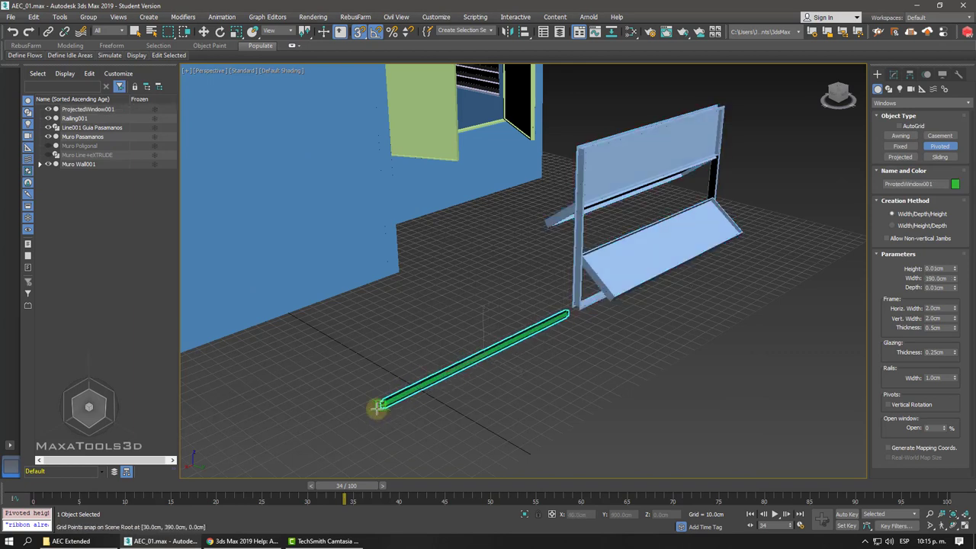
{"action": "left_click", "coordinate": [375, 402]}
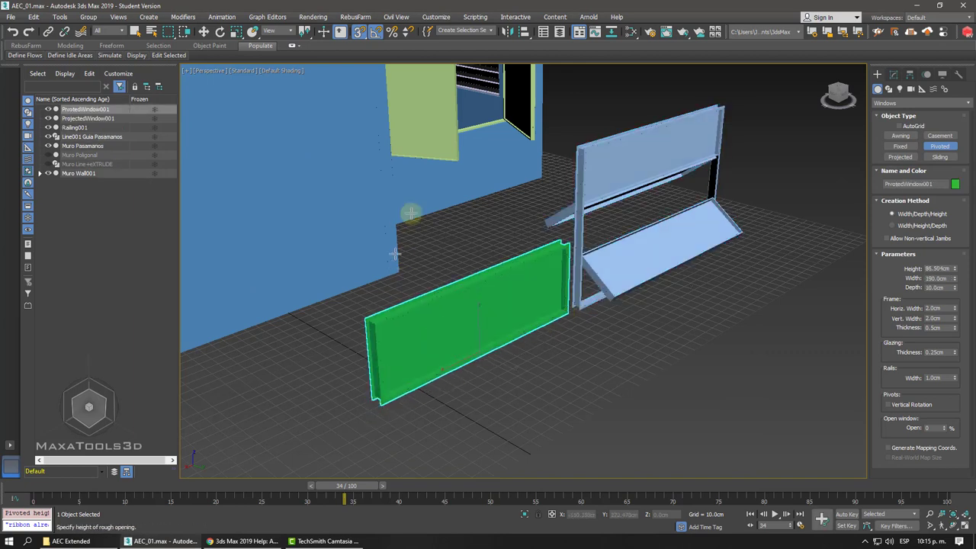
{"action": "left_click", "coordinate": [464, 211]}
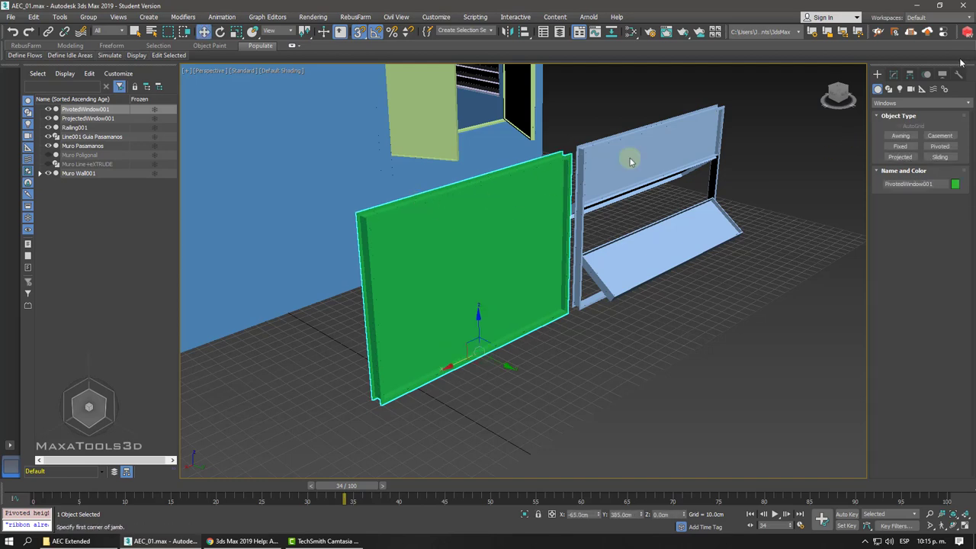
Set the pivoted window to 47% open with Vertical Rotation enabled.
{"action": "left_click", "coordinate": [893, 76]}
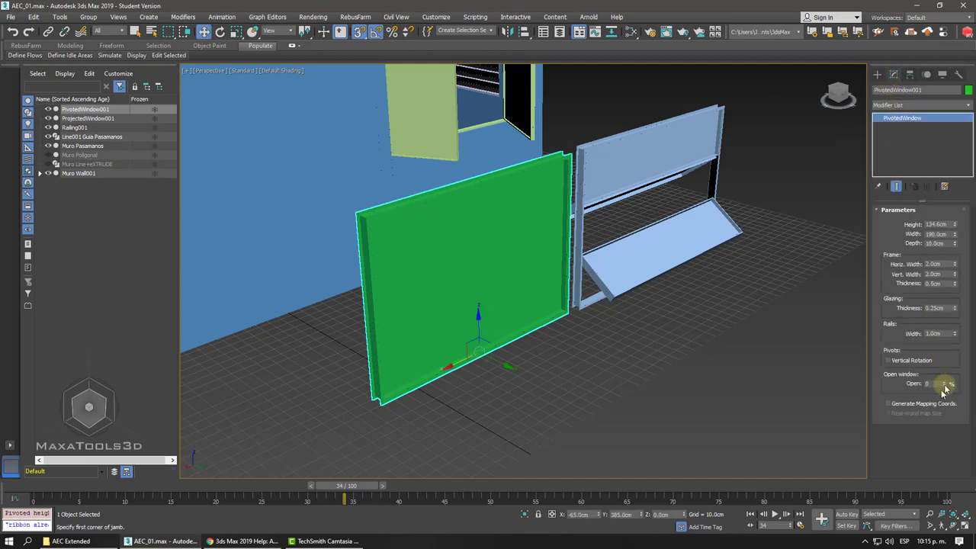
{"action": "left_click_drag", "start_coordinate": [945, 388], "coordinate": [946, 359]}
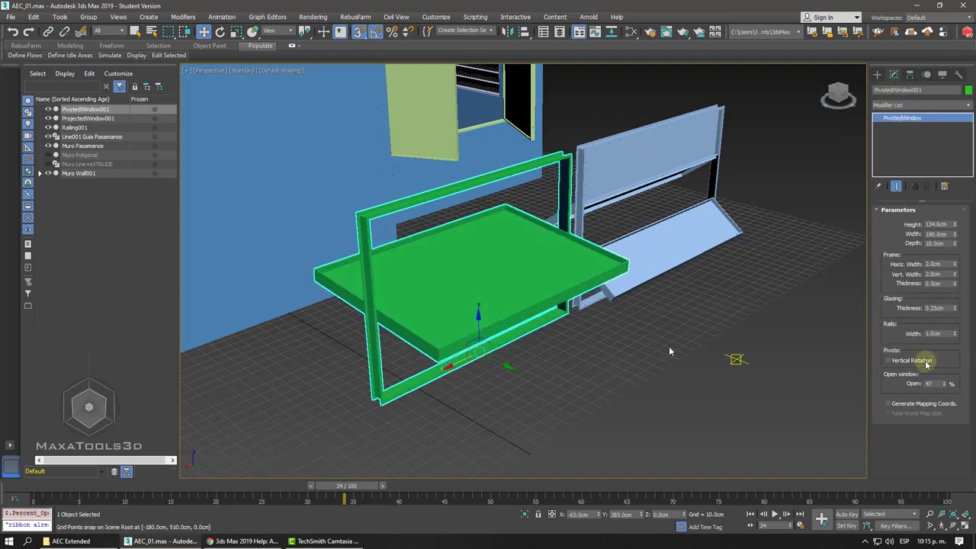
{"action": "mouse_move", "coordinate": [669, 347]}
{"action": "middle_mouse_down", "text": "alt"}
{"action": "mouse_move", "coordinate": [620, 311]}
{"action": "mouse_move", "coordinate": [652, 297]}
{"action": "middle_mouse_up", "text": "alt"}
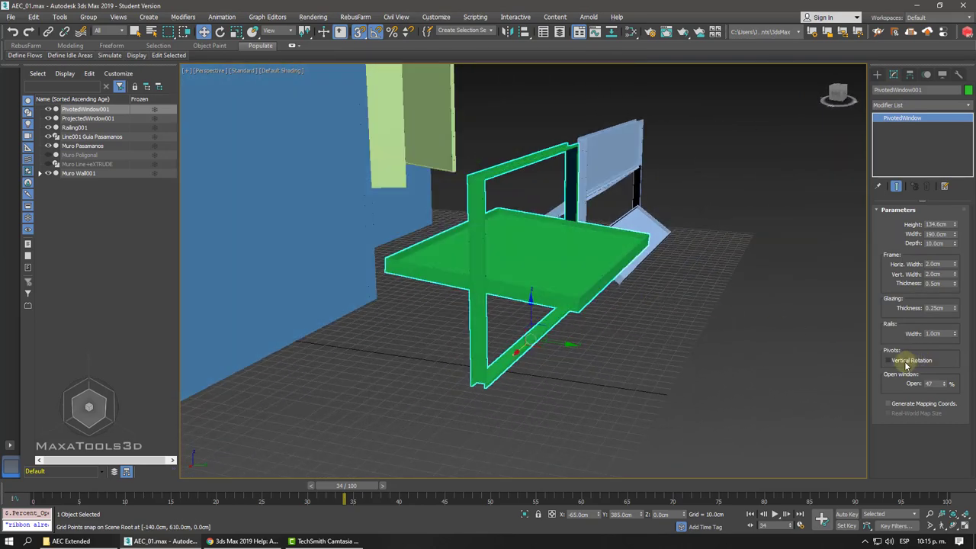
{"action": "left_click", "coordinate": [889, 360]}
{"action": "mouse_move", "coordinate": [626, 320]}
{"action": "middle_mouse_down", "text": "alt"}
{"action": "mouse_move", "coordinate": [672, 323]}
{"action": "mouse_move", "coordinate": [602, 304]}
{"action": "mouse_move", "coordinate": [669, 312]}
{"action": "middle_mouse_up", "text": "alt"}
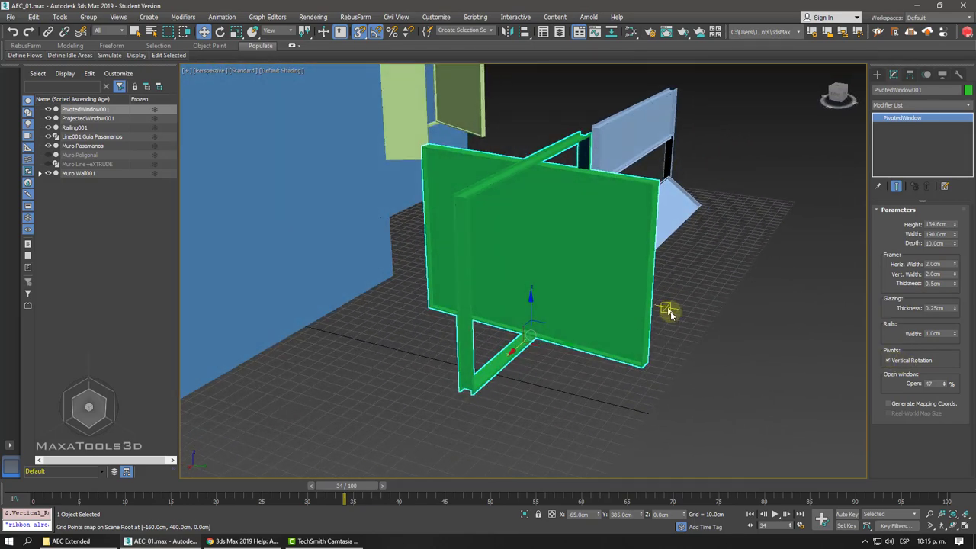
Deselect the window and orbit around the whole house.
{"action": "left_click", "coordinate": [692, 310]}
{"action": "scroll", "coordinate": [698, 311], "scroll_direction": "down", "scroll_amount": 5}
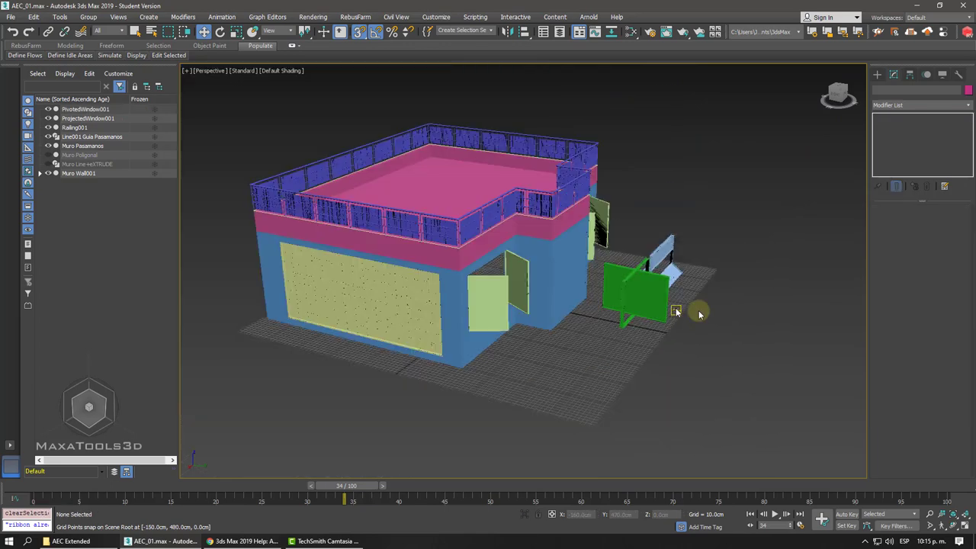
{"action": "middle_click_drag", "start_coordinate": [697, 311], "coordinate": [626, 303], "text": "alt"}
{"action": "scroll", "coordinate": [626, 303], "scroll_direction": "up", "scroll_amount": 5}
{"action": "middle_click_drag", "start_coordinate": [698, 311], "coordinate": [695, 310], "text": "alt"}
{"action": "scroll", "coordinate": [521, 298], "scroll_direction": "down", "scroll_amount": 3}
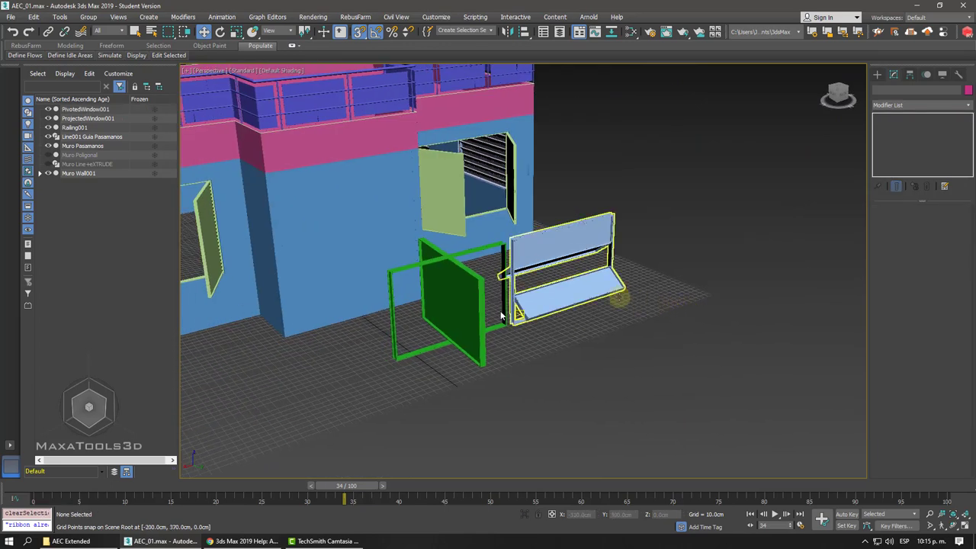
{"action": "scroll", "coordinate": [455, 277], "scroll_direction": "up", "scroll_amount": 5}
Select both the pivoted and projected windows, viewed from the front.
{"action": "left_click", "coordinate": [453, 267]}
{"action": "middle_click_drag", "start_coordinate": [451, 268], "coordinate": [534, 305], "text": "alt"}
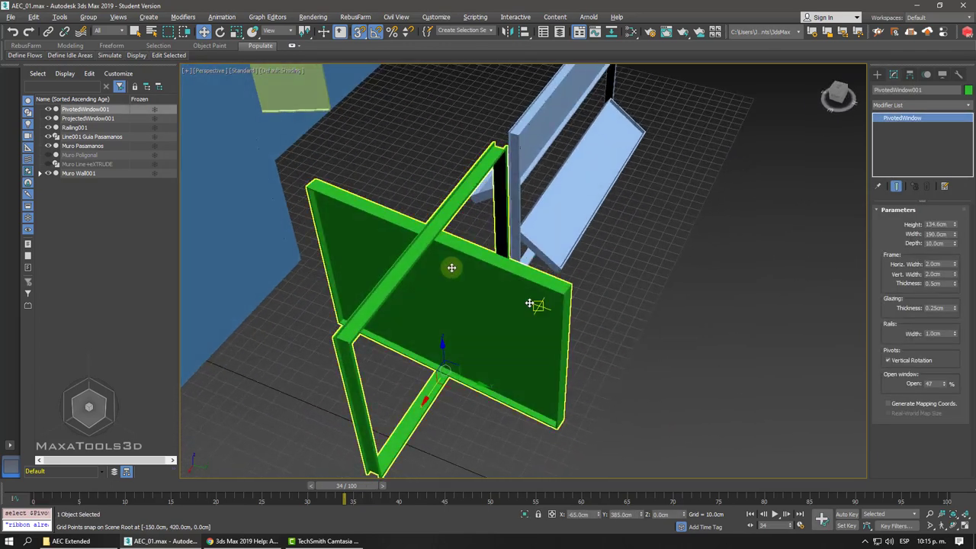
{"action": "scroll", "coordinate": [463, 268], "scroll_direction": "down", "scroll_amount": 5}
{"action": "middle_click_drag", "start_coordinate": [463, 268], "coordinate": [534, 290], "text": "alt"}
{"action": "scroll", "coordinate": [533, 290], "scroll_direction": "up", "scroll_amount": 2}
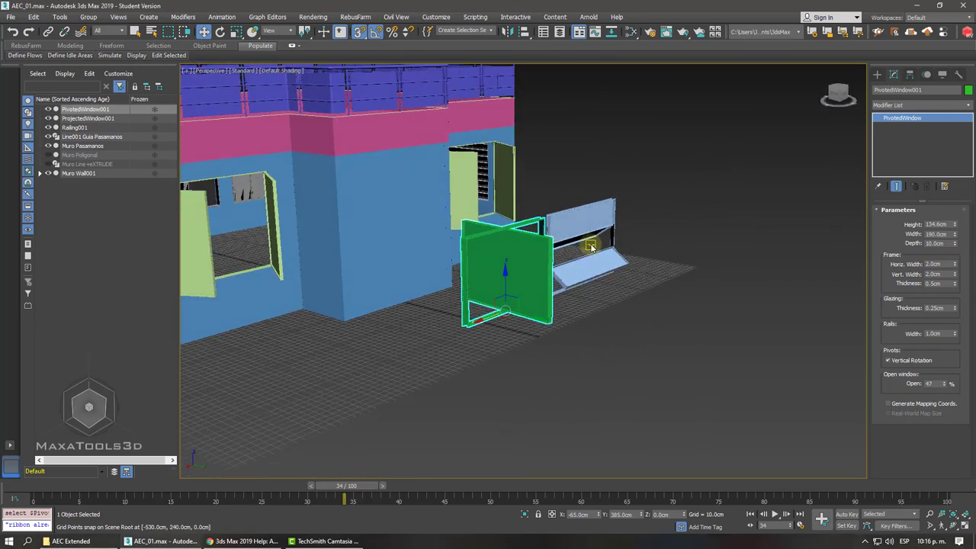
{"action": "right_click", "coordinate": [594, 257]}
{"action": "middle_click_drag", "start_coordinate": [599, 257], "coordinate": [636, 322], "text": "alt"}
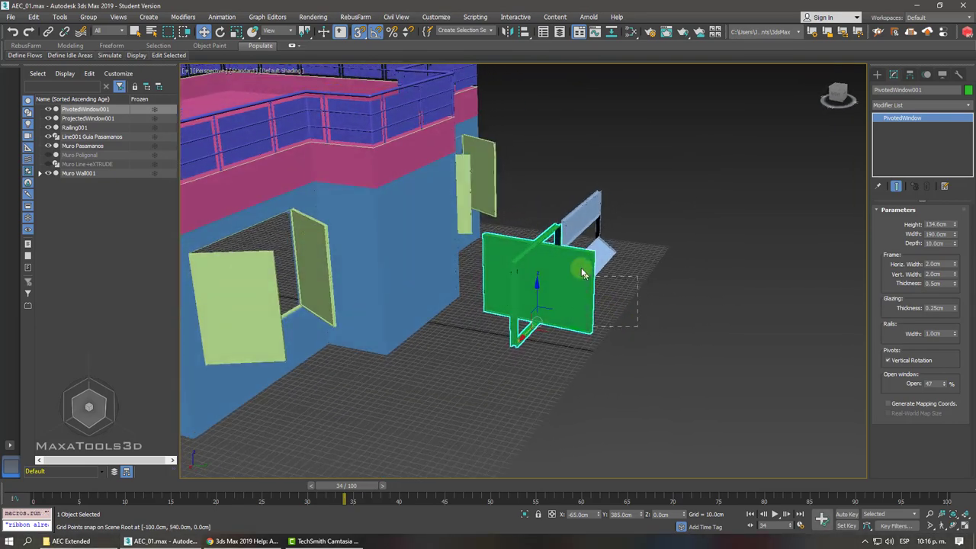
{"action": "left_click", "coordinate": [546, 222], "text": "ctrl"}
{"action": "mouse_move", "coordinate": [546, 222]}
{"action": "middle_mouse_down", "text": "alt"}
{"action": "mouse_move", "coordinate": [521, 269]}
{"action": "mouse_move", "coordinate": [659, 263]}
{"action": "middle_mouse_up", "text": "alt"}
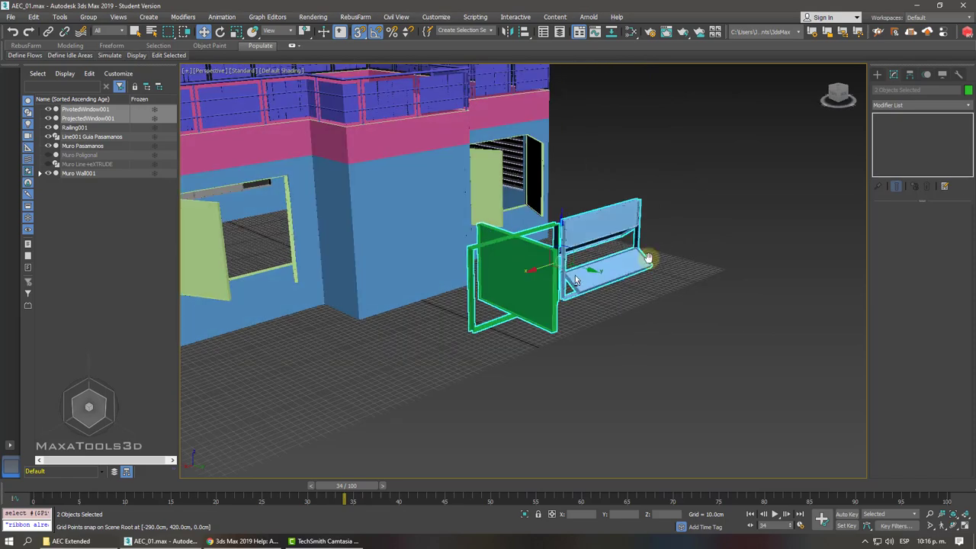
Delete both test windows and bring the Architectural Objects help page forward.
{"action": "key", "text": "Delete"}
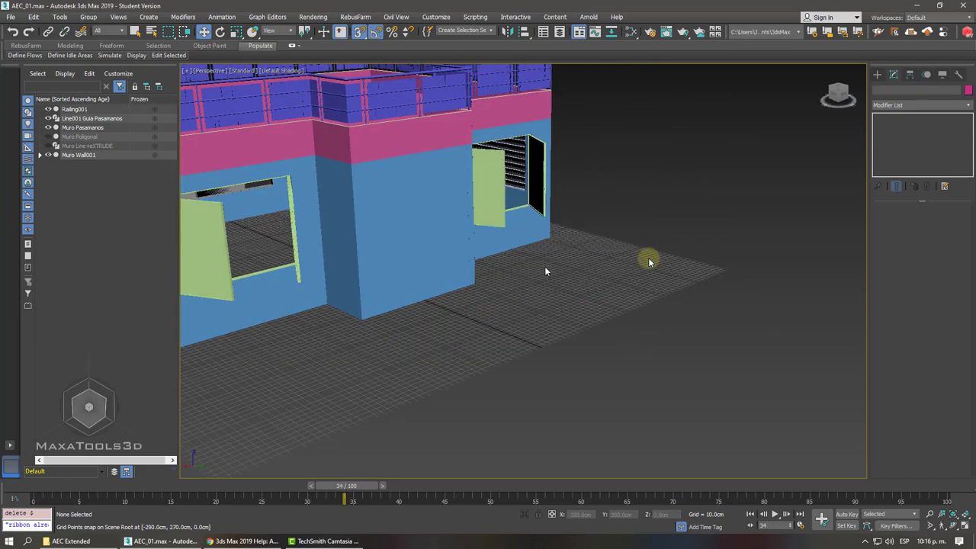
{"action": "middle_click_drag", "start_coordinate": [545, 266], "coordinate": [681, 374], "text": "alt"}
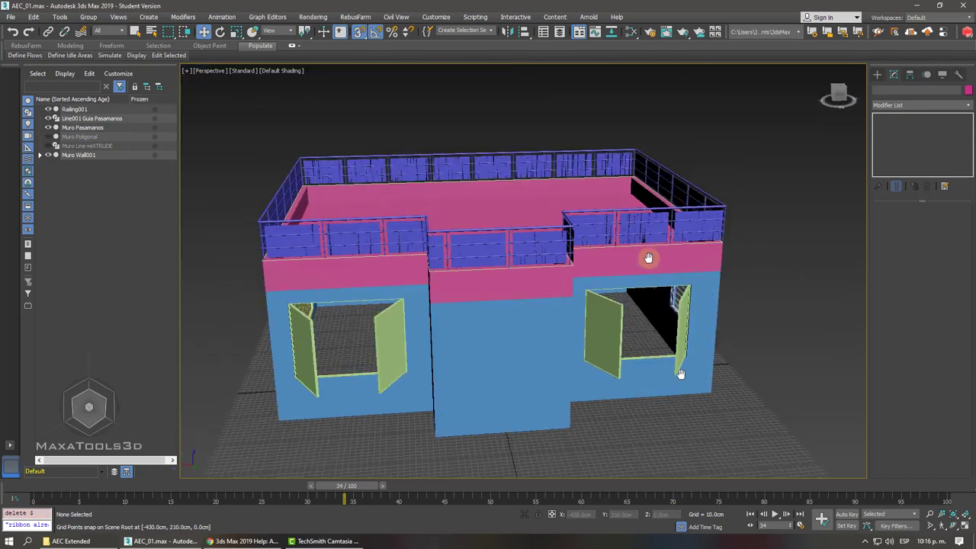
{"action": "middle_click_drag", "start_coordinate": [649, 258], "coordinate": [688, 329], "text": "alt"}
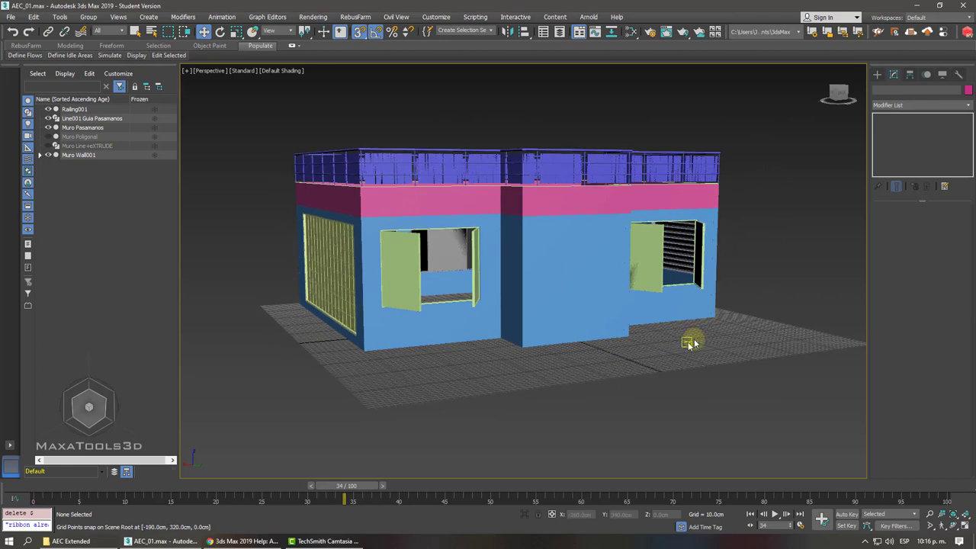
{"action": "left_click", "coordinate": [230, 543]}
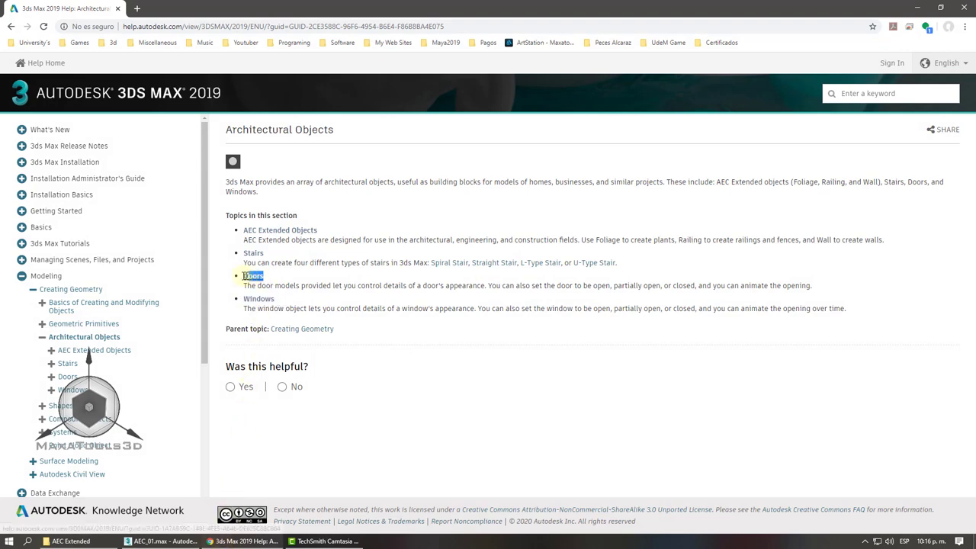
Minimize the help page and return to the 3ds Max Create panel.
{"action": "left_click", "coordinate": [917, 8]}
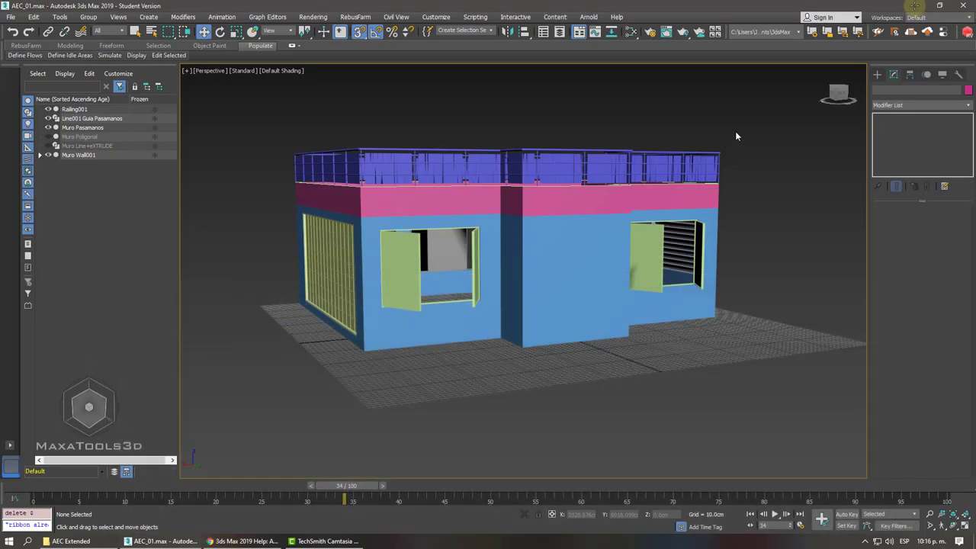
{"action": "left_click", "coordinate": [878, 75]}
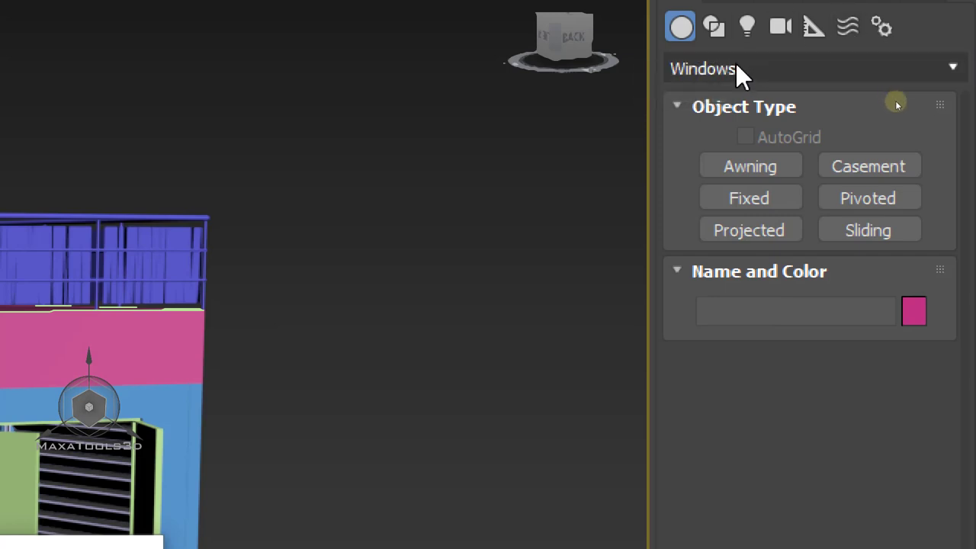
Switch the Geometry category to Doors and choose the Pivot door type.
{"action": "left_click", "coordinate": [736, 67]}
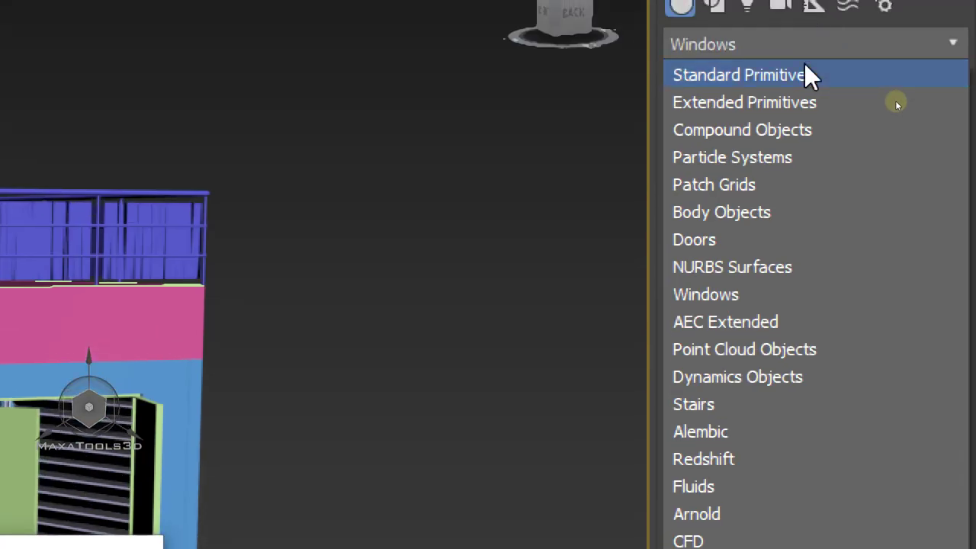
{"action": "left_click", "coordinate": [726, 236]}
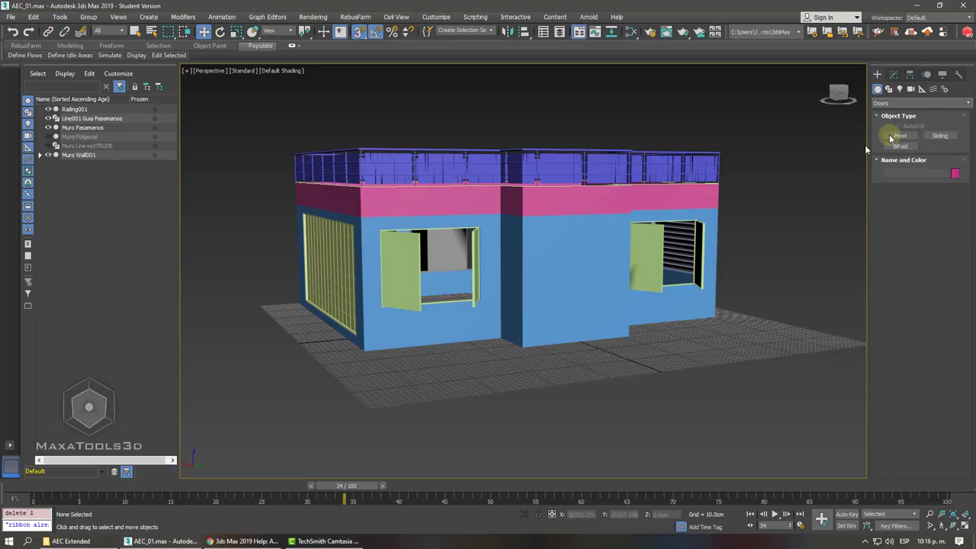
{"action": "left_click", "coordinate": [898, 136]}
Draw a pivot door on the floor beside the walls.
{"action": "middle_click_drag", "start_coordinate": [588, 327], "coordinate": [577, 244], "text": "alt"}
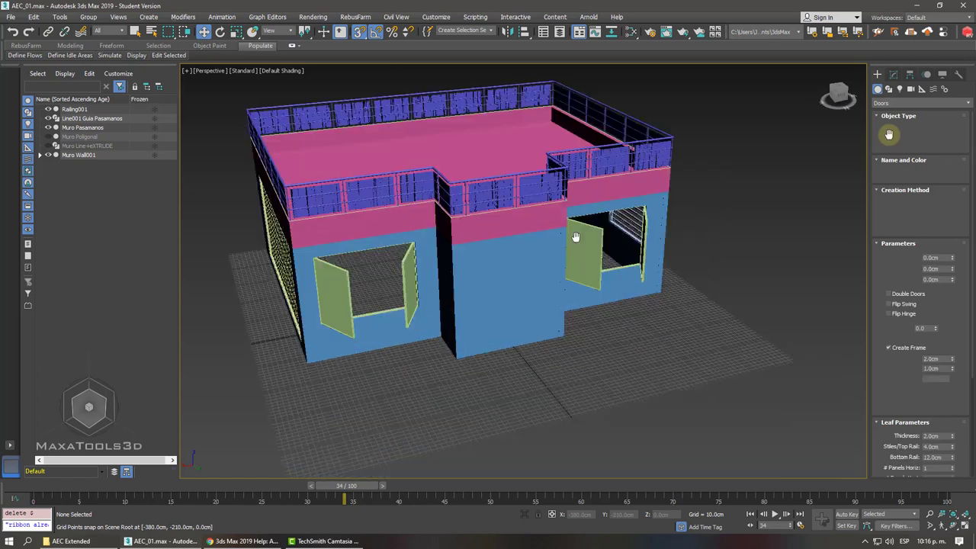
{"action": "scroll", "coordinate": [591, 273], "scroll_direction": "up", "scroll_amount": 5}
{"action": "left_click_drag", "start_coordinate": [740, 321], "coordinate": [667, 337]}
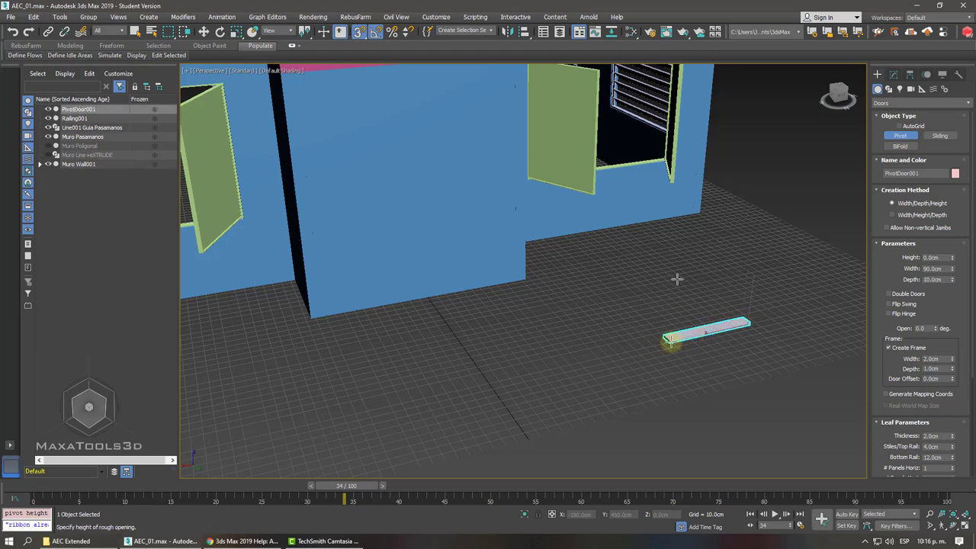
{"action": "left_click", "coordinate": [694, 177]}
{"action": "right_click", "coordinate": [803, 237]}
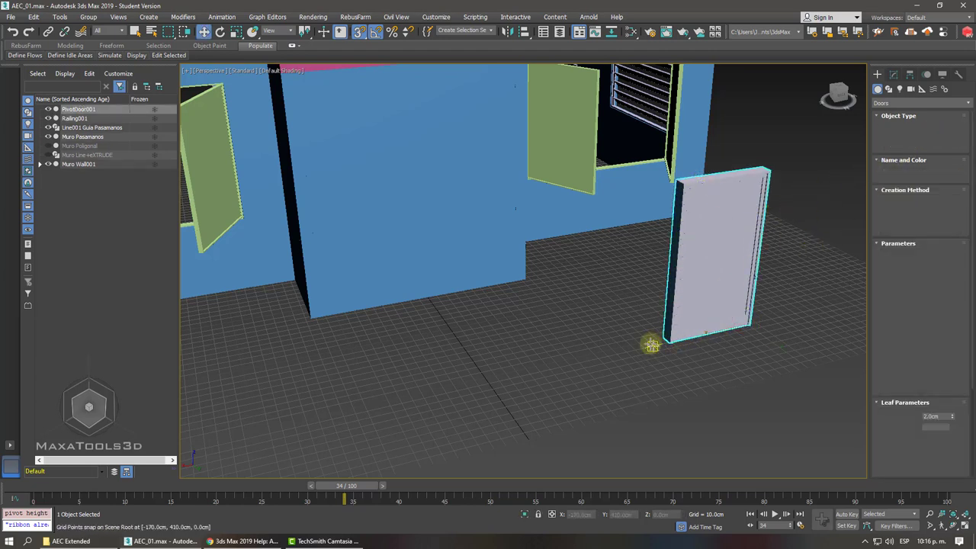
Draw a 100 cm wide sliding door next to it.
{"action": "left_click_drag", "start_coordinate": [651, 345], "coordinate": [618, 359]}
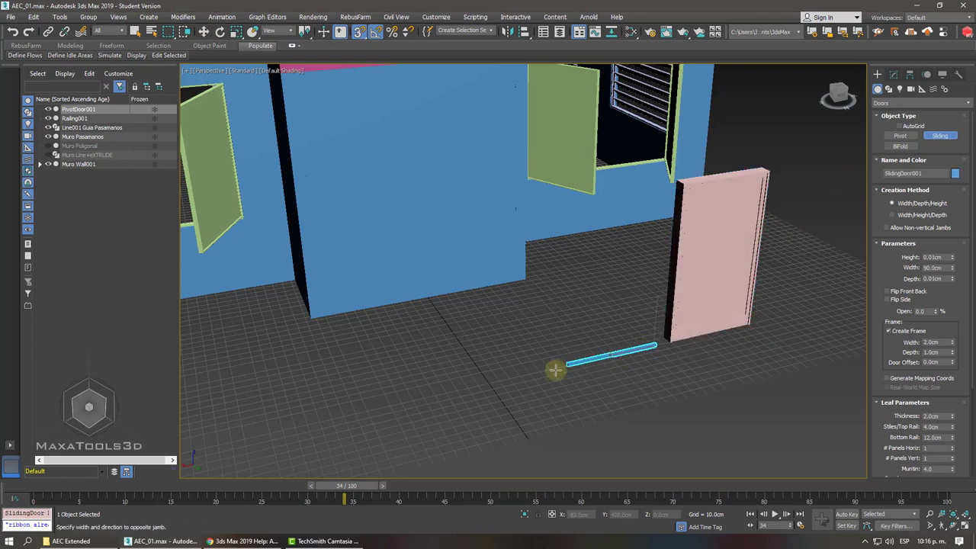
{"action": "left_click_drag", "start_coordinate": [555, 370], "coordinate": [557, 365]}
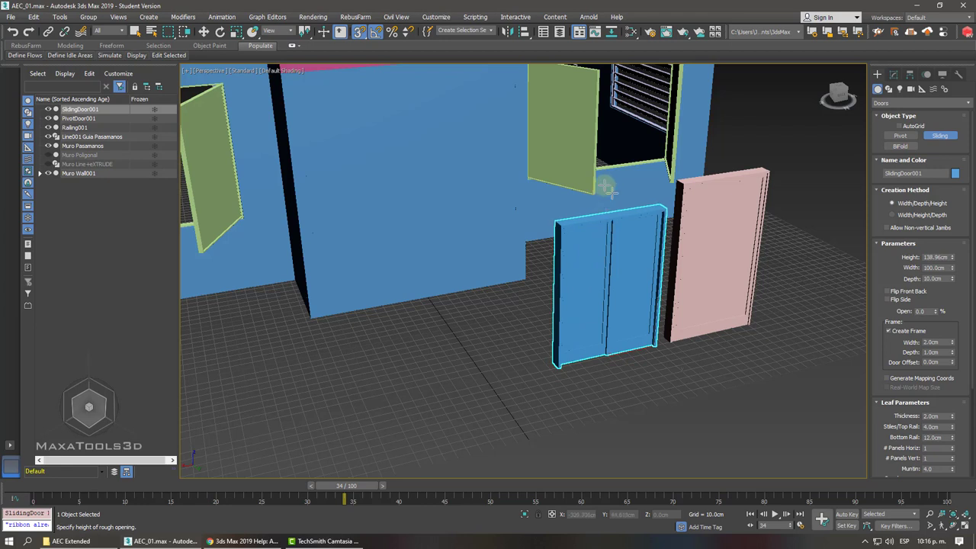
{"action": "left_click", "coordinate": [643, 196]}
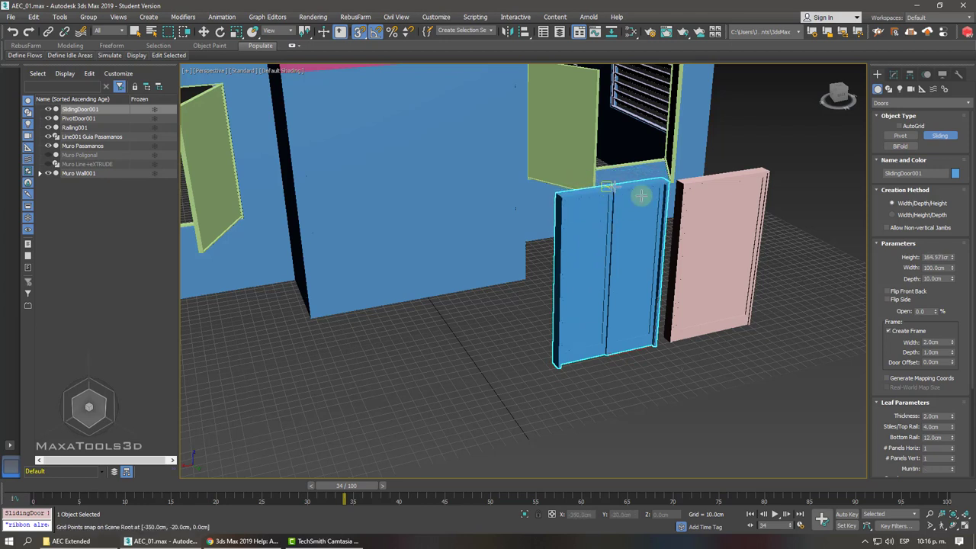
{"action": "right_click", "coordinate": [694, 211]}
Draw a 110 cm bi-fold door and select the sliding door.
{"action": "left_click_drag", "start_coordinate": [512, 371], "coordinate": [396, 396]}
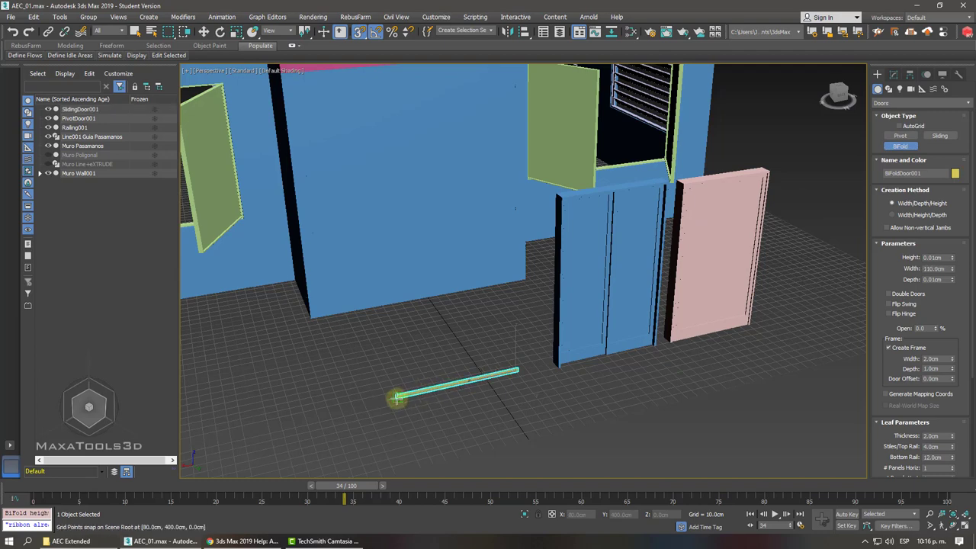
{"action": "left_click", "coordinate": [398, 393]}
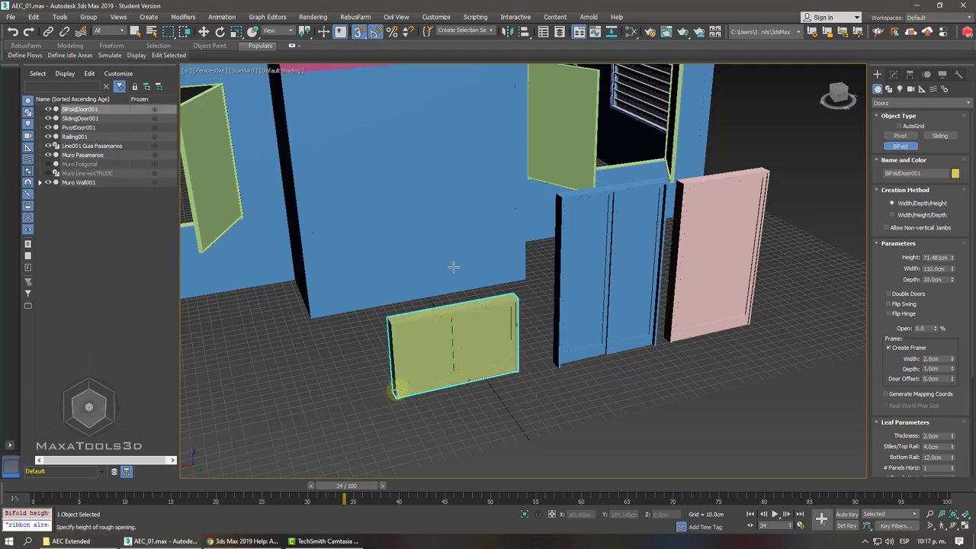
{"action": "left_click", "coordinate": [473, 206]}
{"action": "right_click", "coordinate": [562, 269]}
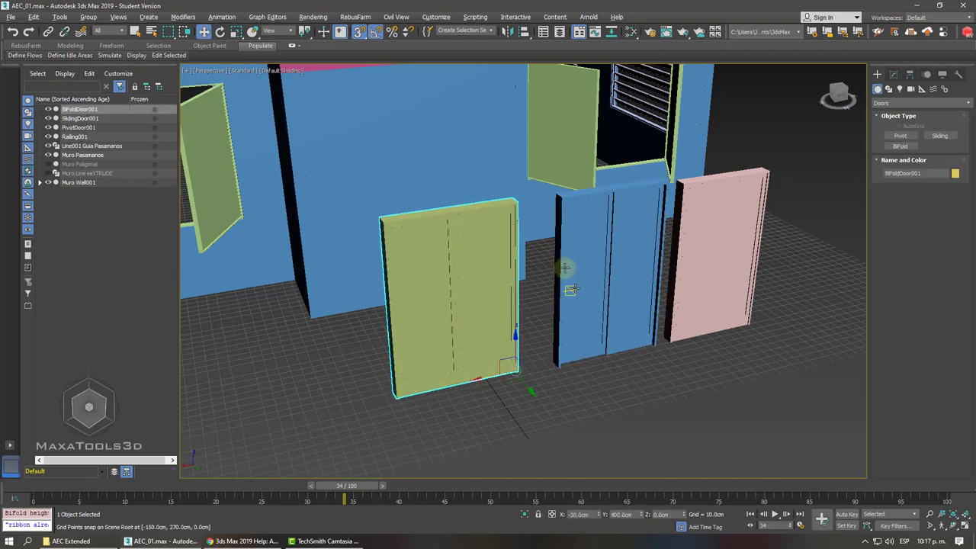
{"action": "middle_click_drag", "start_coordinate": [562, 268], "coordinate": [643, 286], "text": "alt"}
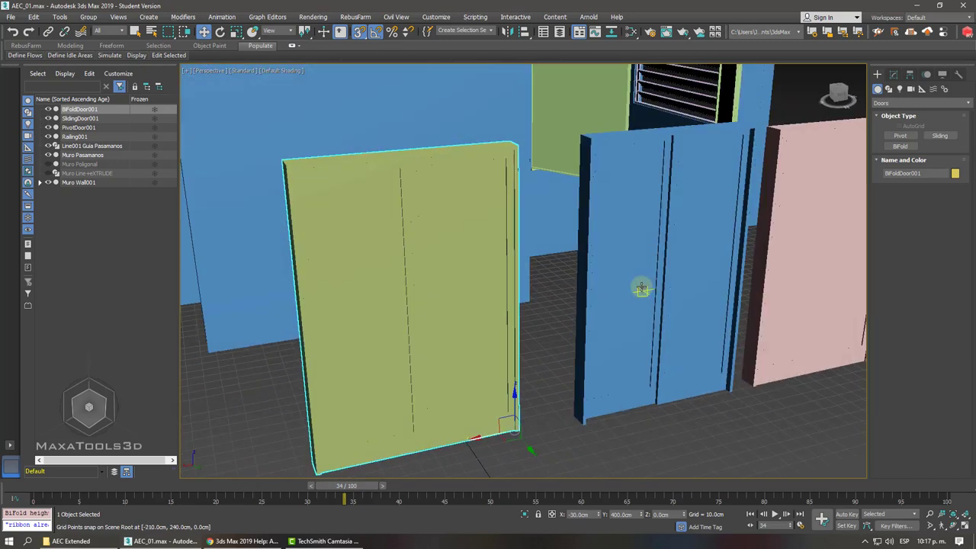
{"action": "left_click", "coordinate": [642, 287]}
Open the sliding door 57%, swing the pivot door 32.5° and fold the bi-fold door slightly.
{"action": "left_click", "coordinate": [893, 74]}
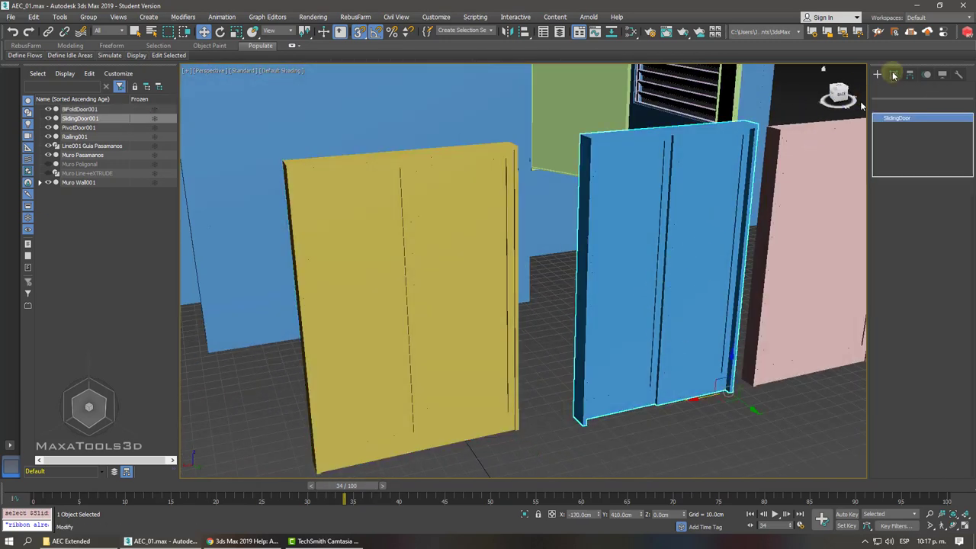
{"action": "middle_click_drag", "start_coordinate": [709, 194], "coordinate": [636, 191], "text": "alt"}
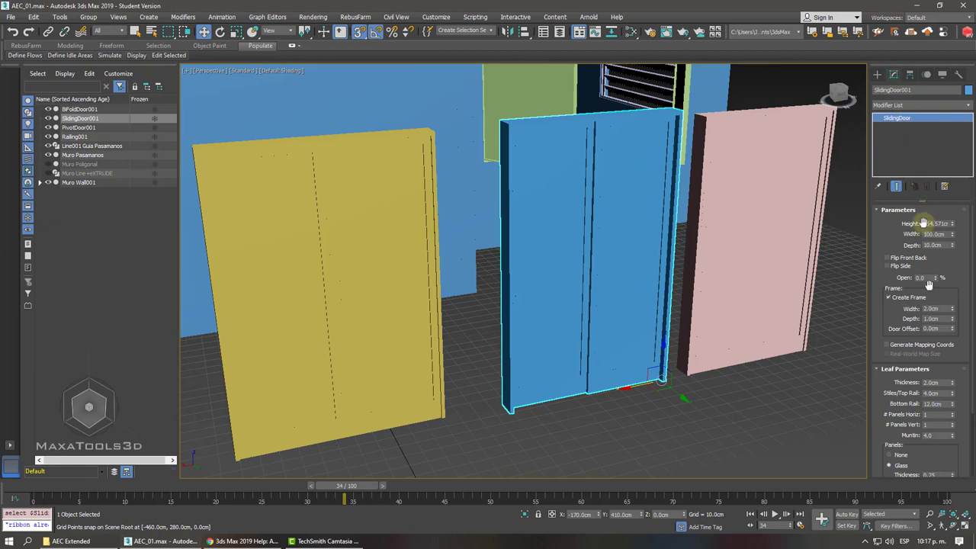
{"action": "mouse_move", "coordinate": [937, 281]}
{"action": "left_mouse_down"}
{"action": "mouse_move", "coordinate": [911, 257]}
{"action": "mouse_move", "coordinate": [922, 225]}
{"action": "mouse_move", "coordinate": [900, 244]}
{"action": "left_mouse_up"}
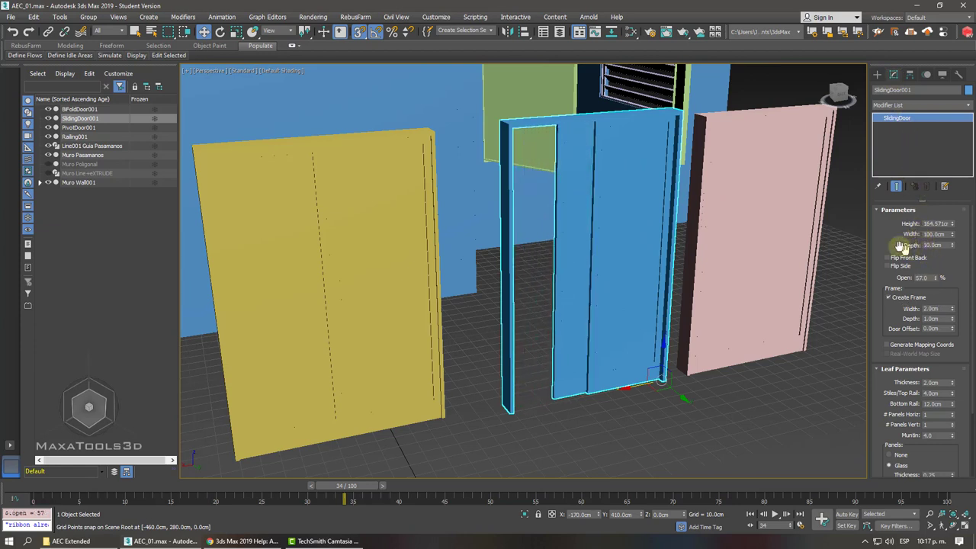
{"action": "left_click", "coordinate": [772, 217]}
{"action": "left_click", "coordinate": [772, 217]}
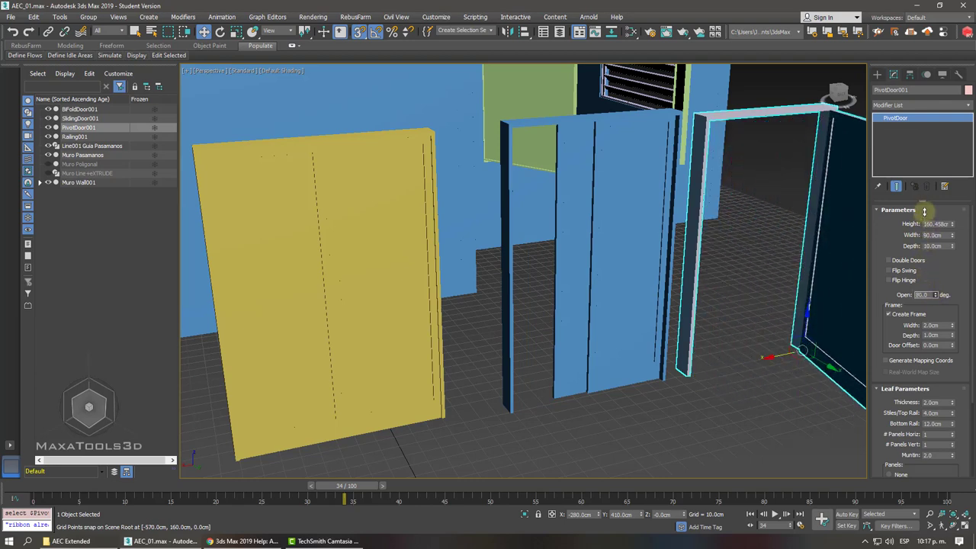
{"action": "left_click_drag", "start_coordinate": [938, 296], "coordinate": [917, 247]}
{"action": "mouse_move", "coordinate": [794, 279]}
{"action": "middle_mouse_down", "text": "alt"}
{"action": "mouse_move", "coordinate": [617, 296]}
{"action": "mouse_move", "coordinate": [512, 328]}
{"action": "middle_mouse_up", "text": "alt"}
{"action": "left_click", "coordinate": [510, 326]}
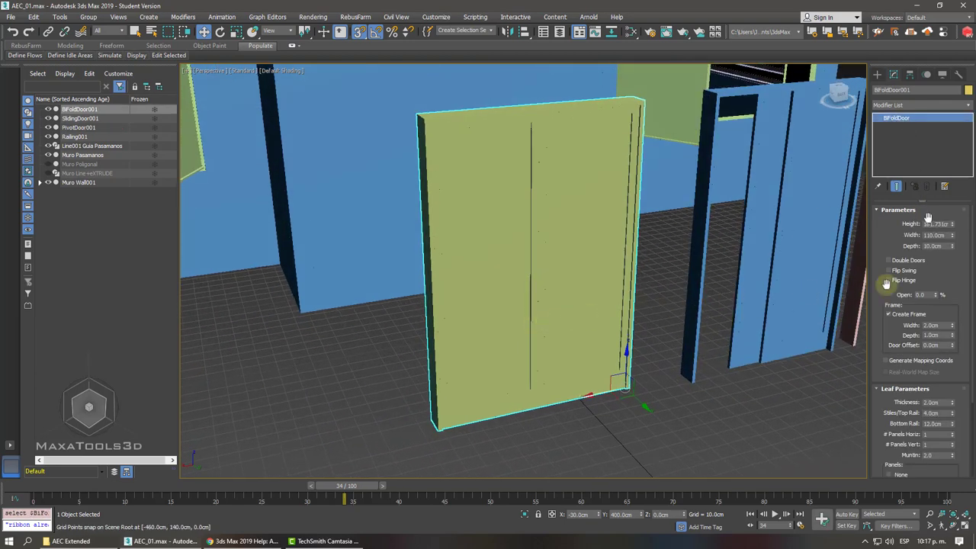
{"action": "left_click_drag", "start_coordinate": [948, 278], "coordinate": [872, 291]}
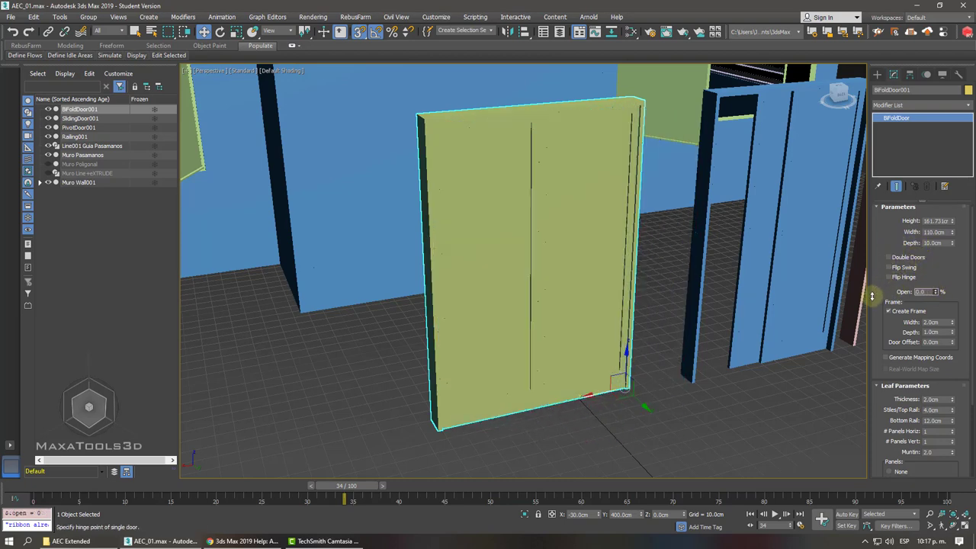
{"action": "middle_click_drag", "start_coordinate": [872, 291], "coordinate": [865, 283], "text": "alt"}
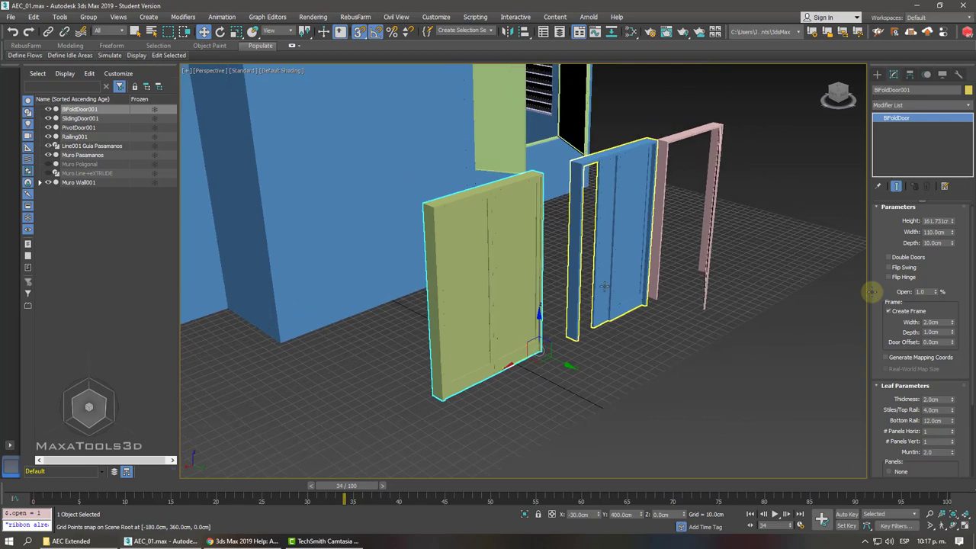
Delete the sliding and bi-fold test doors.
{"action": "left_click", "coordinate": [618, 244]}
{"action": "key", "text": "Delete"}
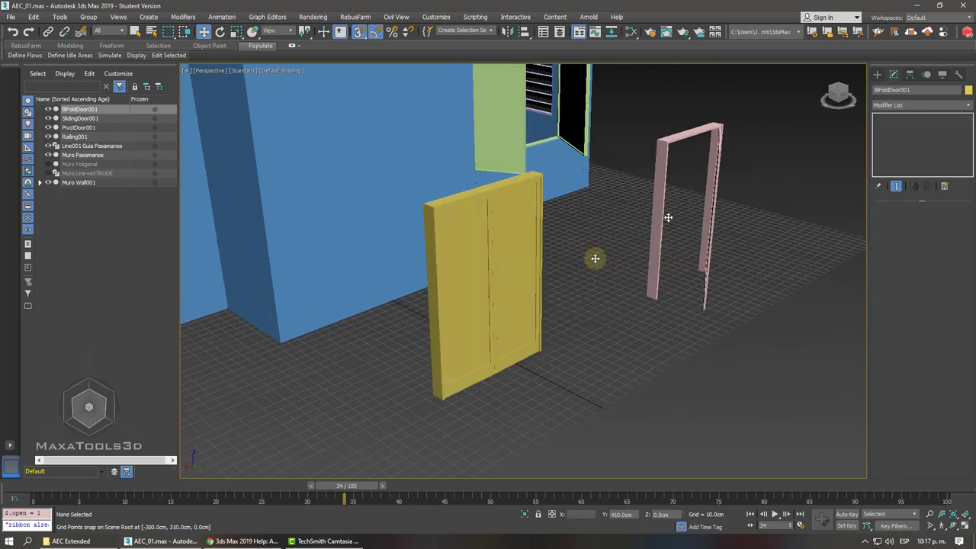
{"action": "left_click", "coordinate": [534, 290]}
{"action": "key", "text": "Delete"}
{"action": "key", "text": "Delete"}
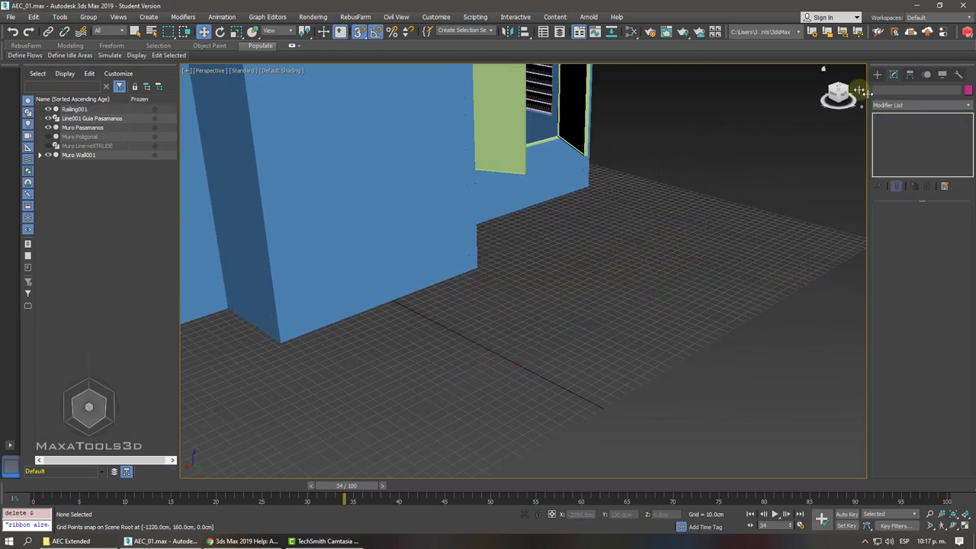
In wireframe, draw a 200 cm wide, 10 cm deep pivot door across the wall opening.
{"action": "left_click", "coordinate": [877, 74]}
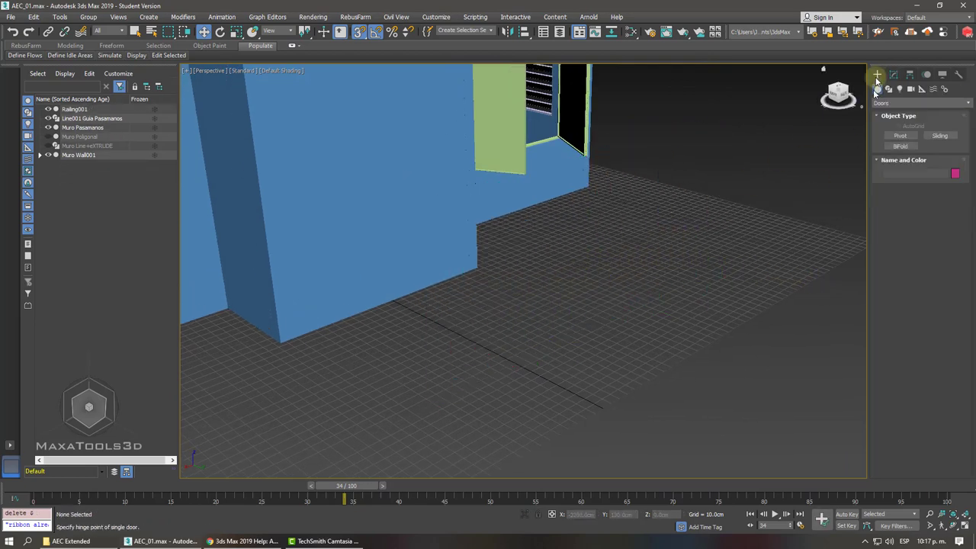
{"action": "left_click", "coordinate": [900, 136]}
{"action": "mouse_move", "coordinate": [534, 285]}
{"action": "middle_mouse_down", "text": "alt"}
{"action": "mouse_move", "coordinate": [514, 292]}
{"action": "mouse_move", "coordinate": [697, 267]}
{"action": "mouse_move", "coordinate": [729, 283]}
{"action": "mouse_move", "coordinate": [709, 257]}
{"action": "middle_mouse_up", "text": "alt"}
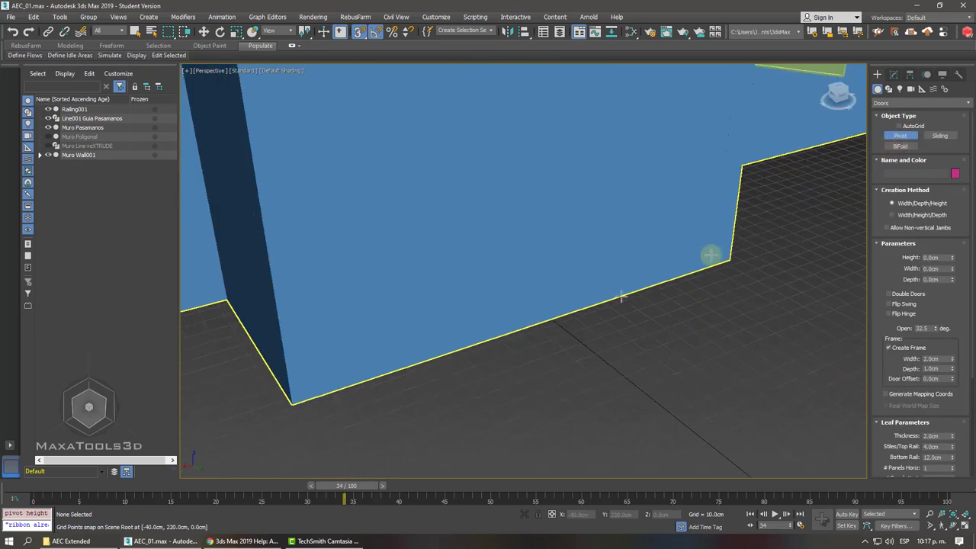
{"action": "key", "text": "F3"}
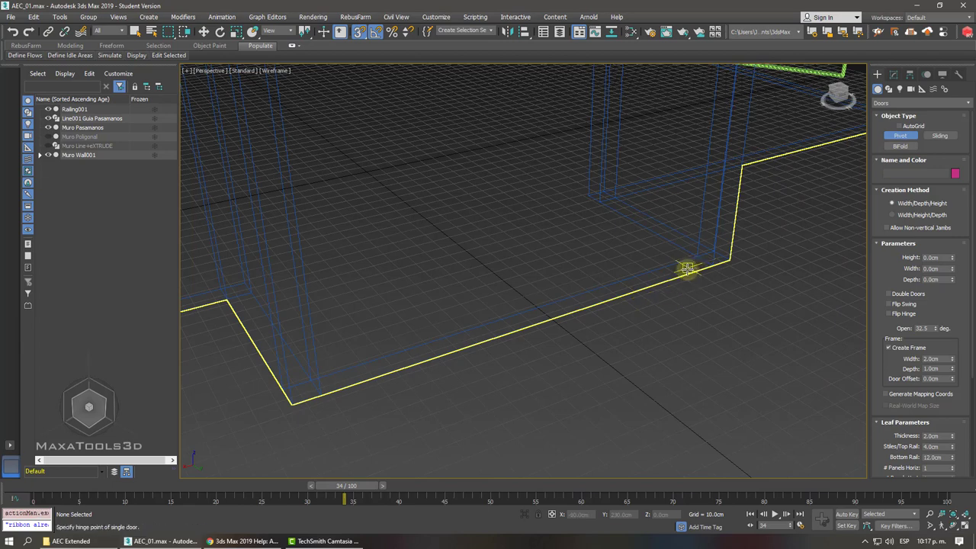
{"action": "mouse_move", "coordinate": [687, 268]}
{"action": "left_mouse_down"}
{"action": "mouse_move", "coordinate": [598, 320]}
{"action": "mouse_move", "coordinate": [549, 333]}
{"action": "mouse_move", "coordinate": [625, 303]}
{"action": "mouse_move", "coordinate": [612, 327]}
{"action": "mouse_move", "coordinate": [554, 322]}
{"action": "mouse_move", "coordinate": [460, 338]}
{"action": "mouse_move", "coordinate": [324, 385]}
{"action": "left_mouse_up"}
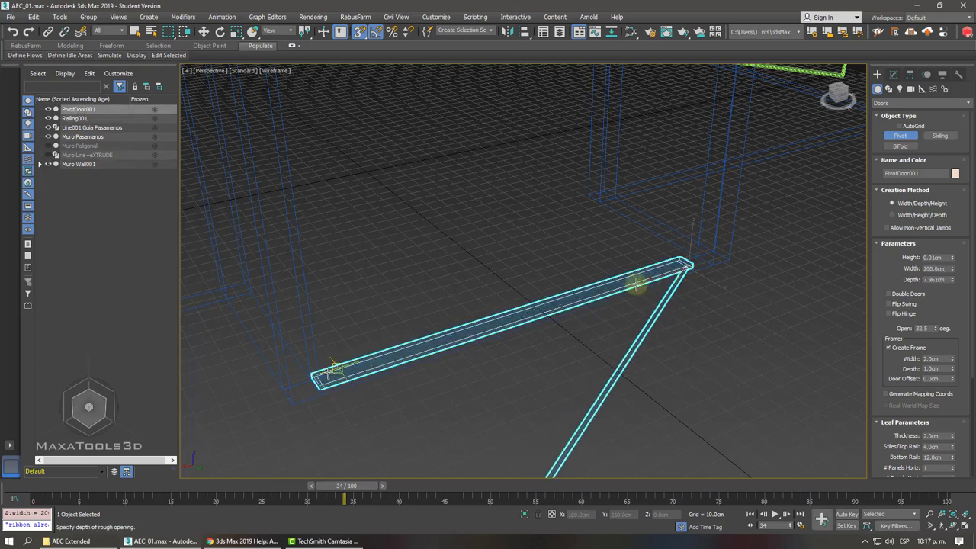
{"action": "left_click", "coordinate": [330, 371]}
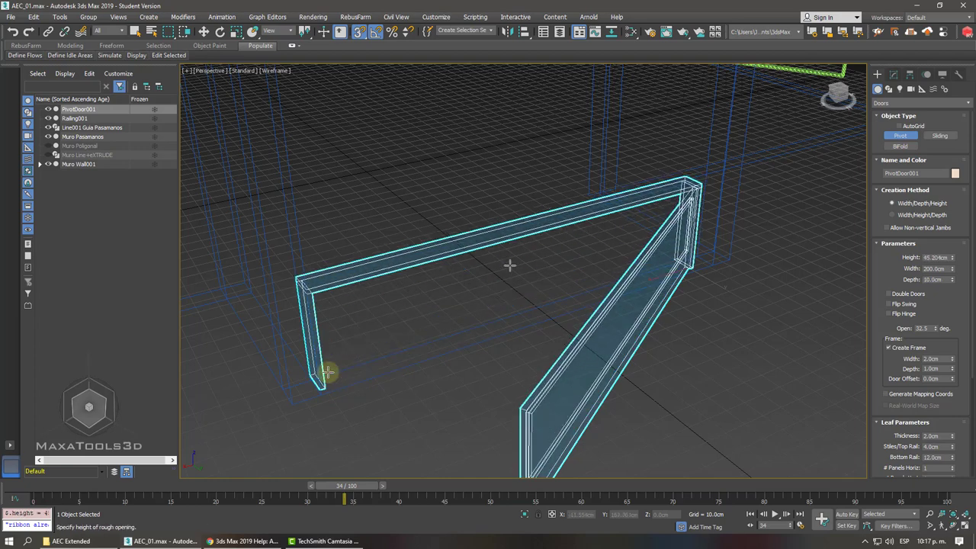
{"action": "middle_click_drag", "start_coordinate": [511, 267], "coordinate": [462, 204], "text": "alt"}
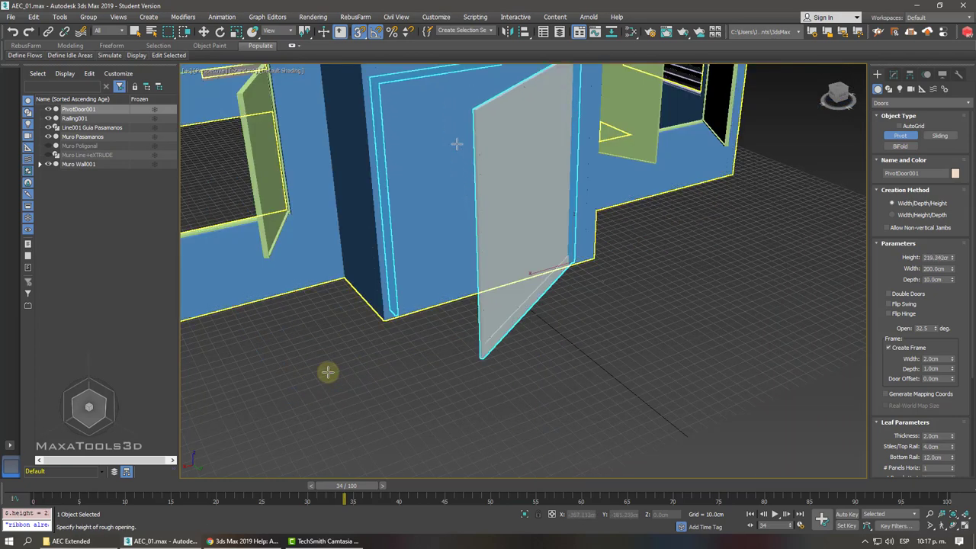
{"action": "middle_click_drag", "start_coordinate": [328, 373], "coordinate": [374, 277], "text": "alt"}
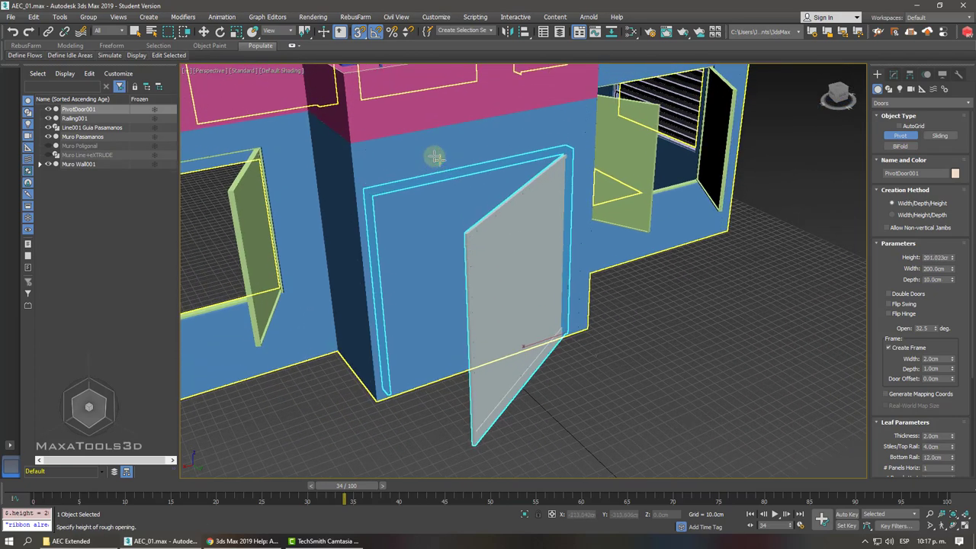
{"action": "left_click", "coordinate": [512, 242]}
{"action": "mouse_move", "coordinate": [521, 283]}
{"action": "middle_mouse_down", "text": "alt"}
{"action": "mouse_move", "coordinate": [560, 272]}
{"action": "mouse_move", "coordinate": [487, 229]}
{"action": "middle_mouse_up", "text": "alt"}
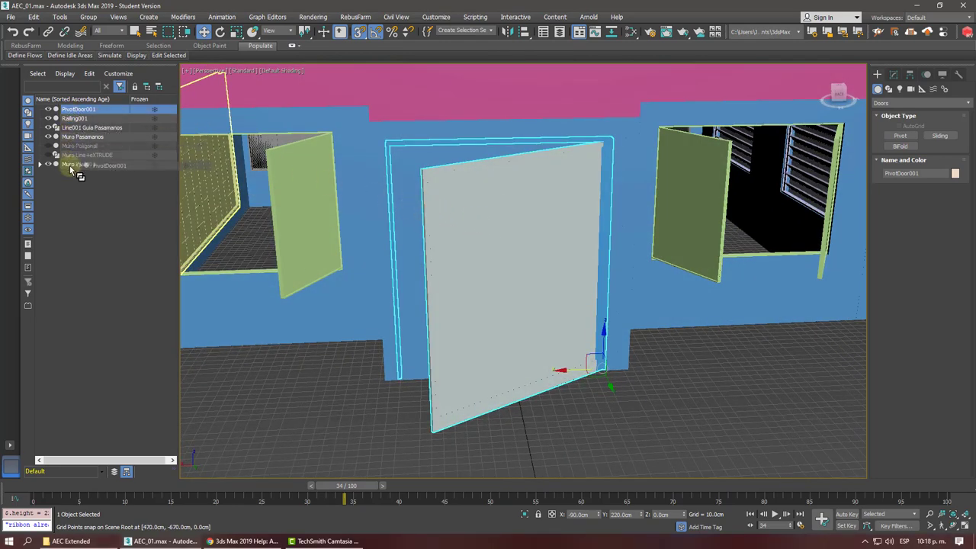
Link the pivot door under Muro Wall001 and show its parameters.
{"action": "left_click_drag", "start_coordinate": [70, 171], "coordinate": [72, 165]}
{"action": "mouse_move", "coordinate": [565, 234]}
{"action": "middle_mouse_down", "text": "alt"}
{"action": "mouse_move", "coordinate": [630, 221]}
{"action": "mouse_move", "coordinate": [641, 236]}
{"action": "middle_mouse_up", "text": "alt"}
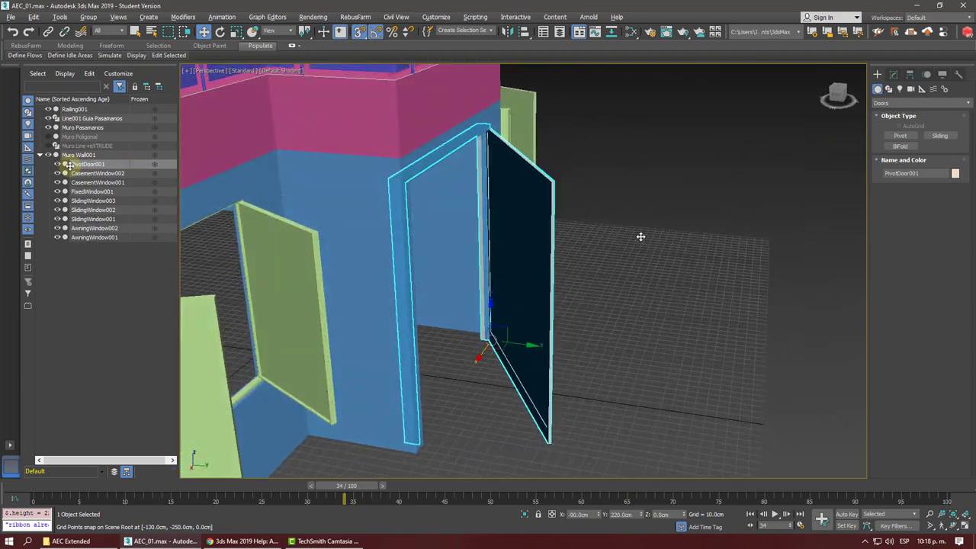
{"action": "left_click", "coordinate": [895, 75]}
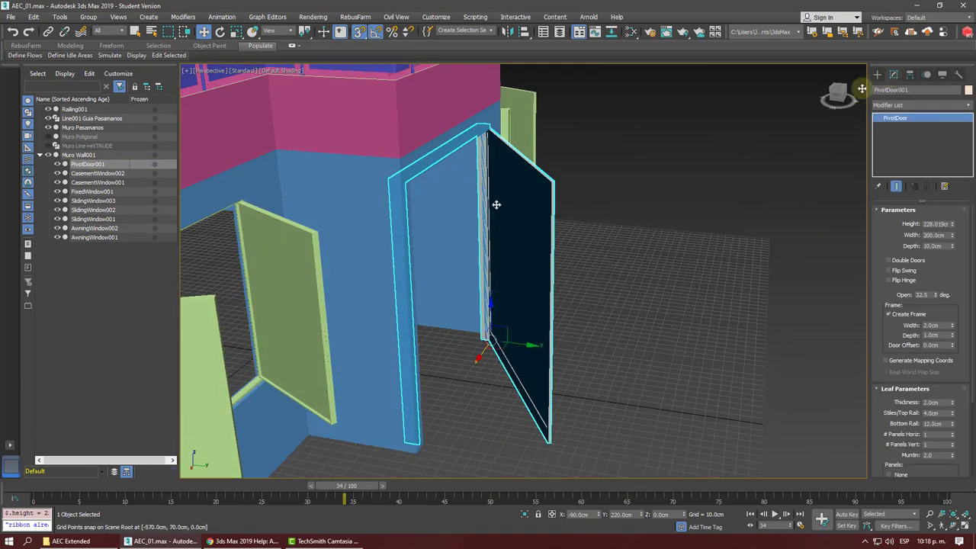
Orbit and zoom around the door to inspect it alongside the windows.
{"action": "mouse_move", "coordinate": [497, 207]}
{"action": "middle_mouse_down", "text": "alt"}
{"action": "mouse_move", "coordinate": [451, 254]}
{"action": "mouse_move", "coordinate": [494, 249]}
{"action": "mouse_move", "coordinate": [554, 163]}
{"action": "mouse_move", "coordinate": [534, 196]}
{"action": "middle_mouse_up", "text": "alt"}
{"action": "scroll", "coordinate": [483, 249], "scroll_direction": "up", "scroll_amount": 3}
{"action": "scroll", "coordinate": [483, 249], "scroll_direction": "up", "scroll_amount": 1}
{"action": "scroll", "coordinate": [493, 248], "scroll_direction": "down", "scroll_amount": 5}
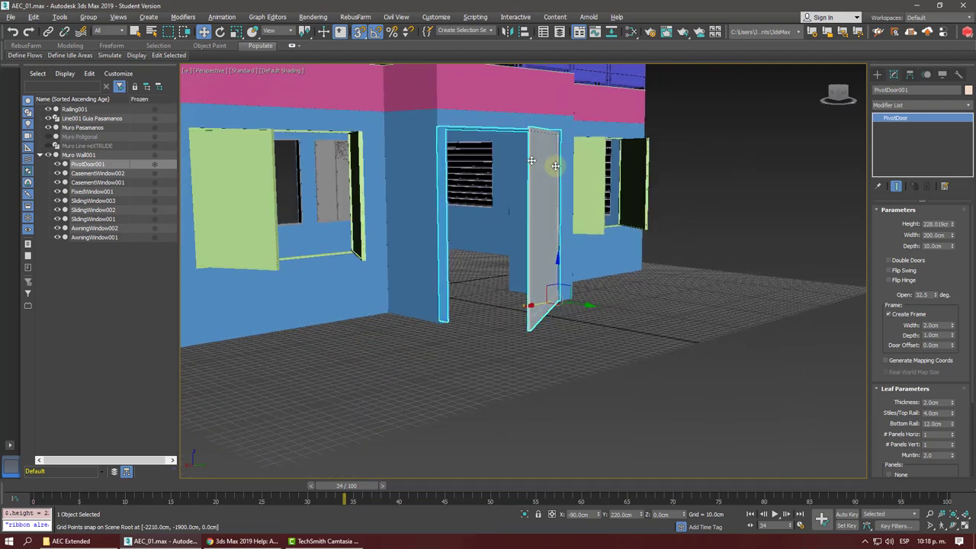
{"action": "scroll", "coordinate": [534, 200], "scroll_direction": "up", "scroll_amount": 2}
{"action": "scroll", "coordinate": [534, 202], "scroll_direction": "up", "scroll_amount": 1}
{"action": "scroll", "coordinate": [534, 202], "scroll_direction": "up", "scroll_amount": 2}
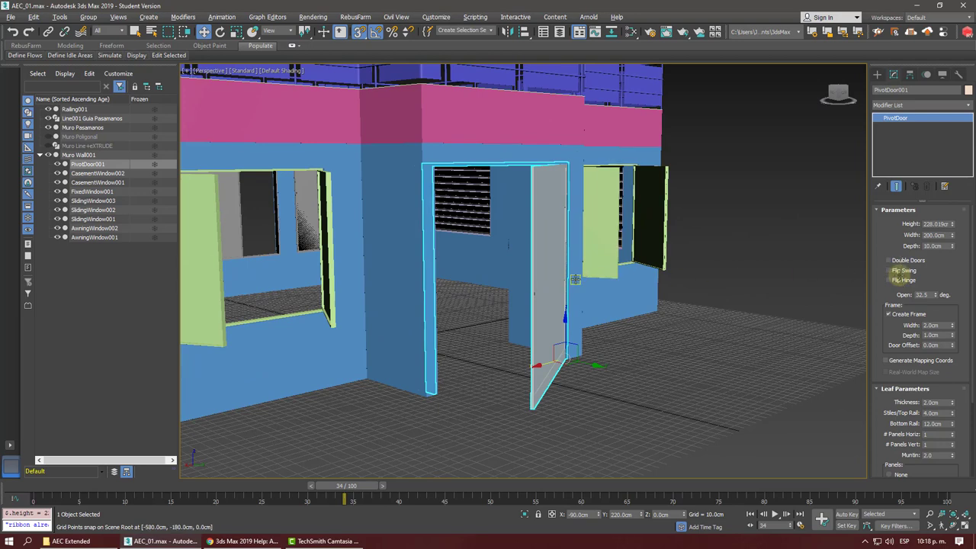
{"action": "middle_click_drag", "start_coordinate": [575, 280], "coordinate": [500, 310], "text": "alt"}
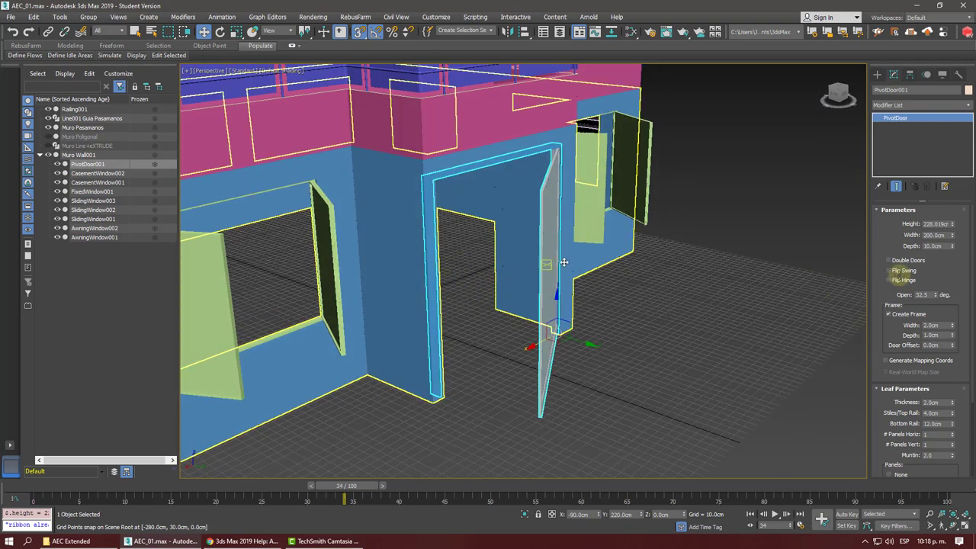
{"action": "middle_click_drag", "start_coordinate": [763, 297], "coordinate": [803, 334], "text": "alt"}
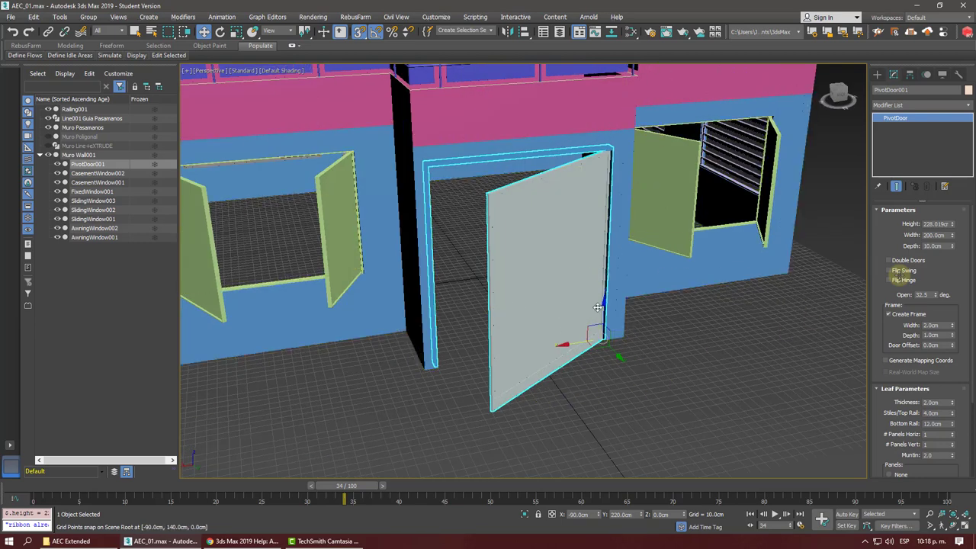
{"action": "middle_click_drag", "start_coordinate": [598, 307], "coordinate": [763, 297], "text": "alt"}
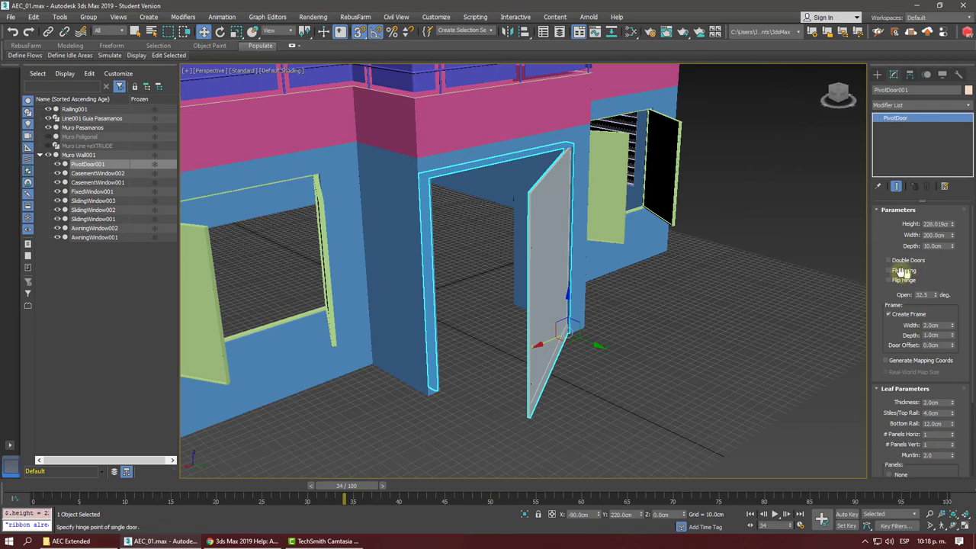
Enable Flip Swing so the door swings the other way.
{"action": "left_click", "coordinate": [902, 275]}
{"action": "left_click", "coordinate": [901, 274]}
{"action": "left_click", "coordinate": [902, 274]}
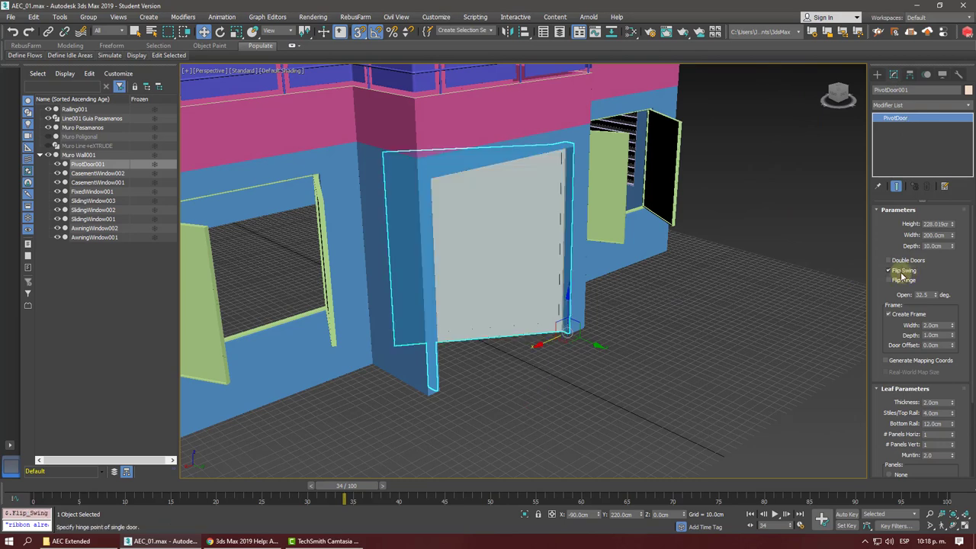
{"action": "left_click", "coordinate": [901, 275]}
{"action": "left_click", "coordinate": [901, 272]}
{"action": "left_click", "coordinate": [902, 272]}
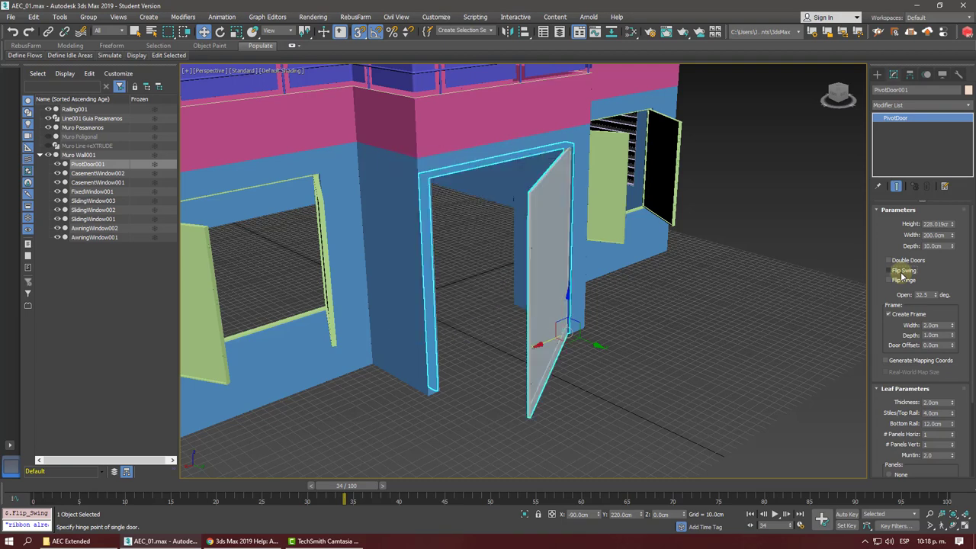
{"action": "left_click", "coordinate": [901, 272]}
{"action": "middle_click_drag", "start_coordinate": [519, 229], "coordinate": [564, 229], "text": "alt"}
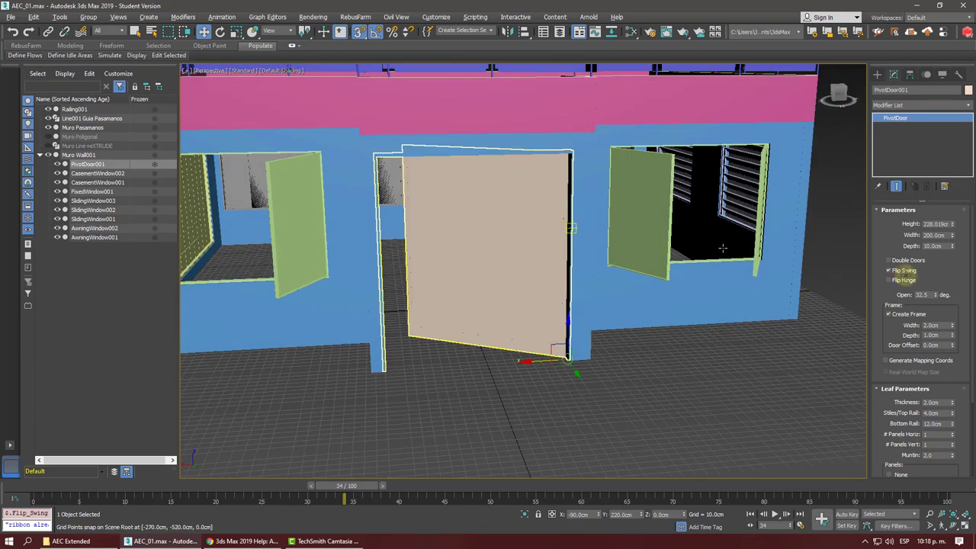
Make it a double door with the leaves opened to 56°.
{"action": "mouse_move", "coordinate": [937, 296]}
{"action": "left_mouse_down"}
{"action": "mouse_move", "coordinate": [893, 257]}
{"action": "mouse_move", "coordinate": [893, 233]}
{"action": "mouse_move", "coordinate": [891, 308]}
{"action": "mouse_move", "coordinate": [880, 316]}
{"action": "left_mouse_up"}
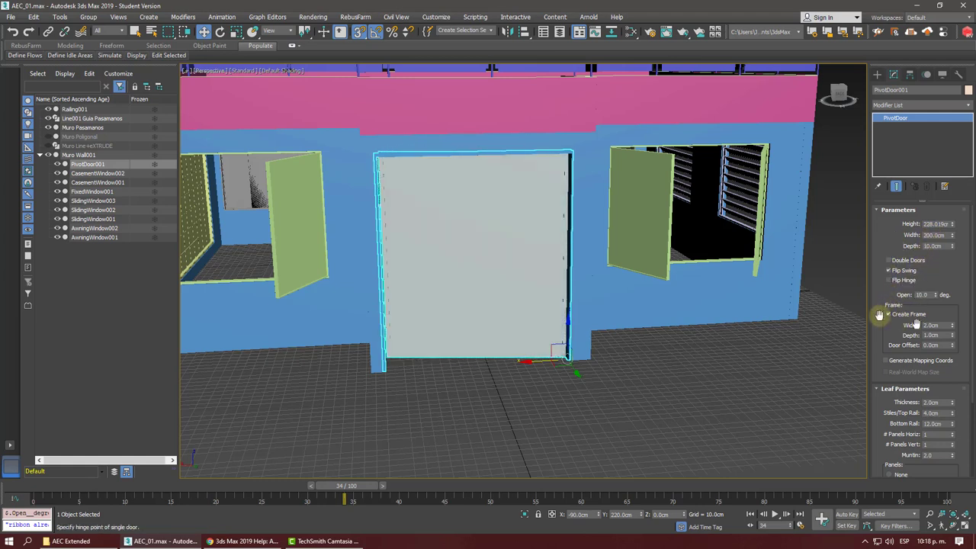
{"action": "left_click", "coordinate": [889, 260]}
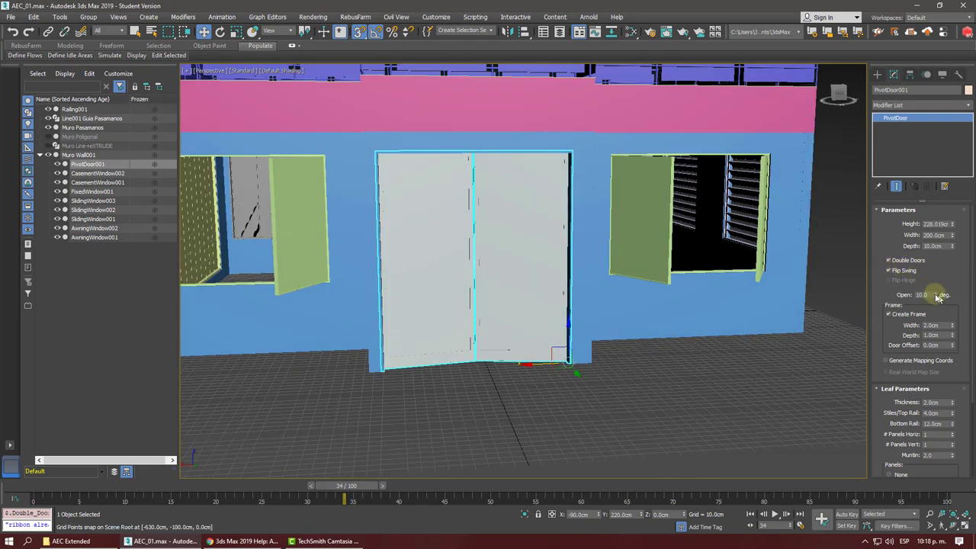
{"action": "mouse_move", "coordinate": [938, 297]}
{"action": "left_mouse_down"}
{"action": "mouse_move", "coordinate": [920, 235]}
{"action": "mouse_move", "coordinate": [920, 267]}
{"action": "mouse_move", "coordinate": [901, 248]}
{"action": "left_mouse_up"}
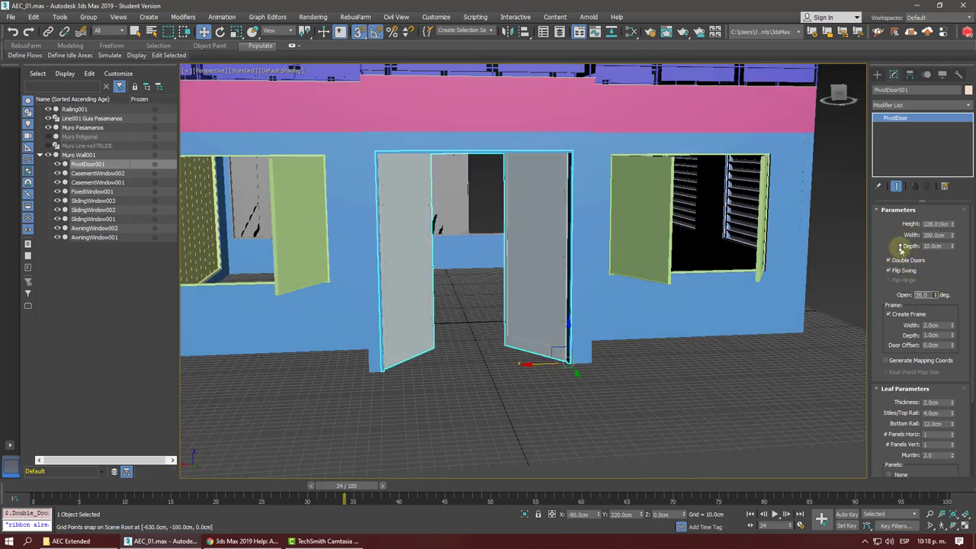
{"action": "mouse_move", "coordinate": [516, 300]}
{"action": "middle_mouse_down", "text": "alt"}
{"action": "mouse_move", "coordinate": [453, 301]}
{"action": "mouse_move", "coordinate": [540, 304]}
{"action": "mouse_move", "coordinate": [502, 320]}
{"action": "middle_mouse_up", "text": "alt"}
{"action": "scroll", "coordinate": [540, 304], "scroll_direction": "down", "scroll_amount": 2}
{"action": "scroll", "coordinate": [540, 303], "scroll_direction": "down", "scroll_amount": 3}
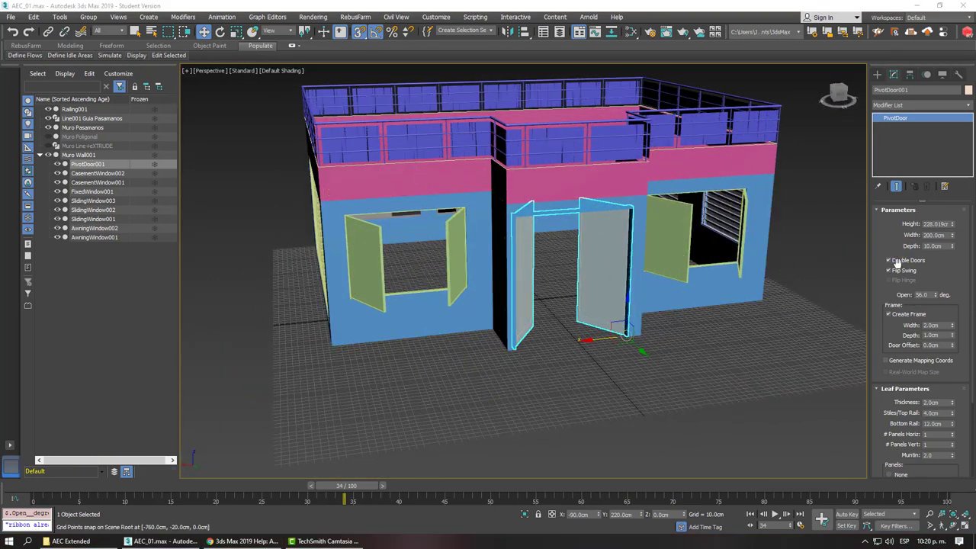
Toggle Double Doors off and back on, viewing the doors and upper wall.
{"action": "mouse_move", "coordinate": [632, 283]}
{"action": "middle_mouse_down", "text": "alt"}
{"action": "mouse_move", "coordinate": [567, 272]}
{"action": "mouse_move", "coordinate": [658, 282]}
{"action": "mouse_move", "coordinate": [565, 267]}
{"action": "mouse_move", "coordinate": [818, 280]}
{"action": "middle_mouse_up", "text": "alt"}
{"action": "scroll", "coordinate": [793, 284], "scroll_direction": "up", "scroll_amount": 3}
{"action": "scroll", "coordinate": [643, 259], "scroll_direction": "up", "scroll_amount": 3}
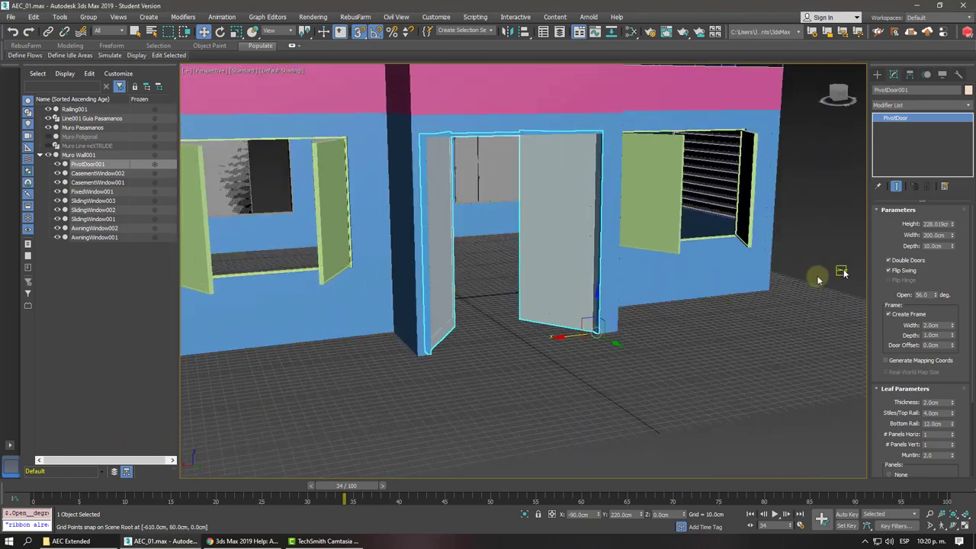
{"action": "left_click", "coordinate": [889, 260]}
{"action": "left_click", "coordinate": [888, 260]}
{"action": "mouse_move", "coordinate": [577, 261]}
{"action": "middle_mouse_down", "text": "alt"}
{"action": "mouse_move", "coordinate": [505, 272]}
{"action": "mouse_move", "coordinate": [622, 278]}
{"action": "middle_mouse_up", "text": "alt"}
{"action": "middle_click_drag", "start_coordinate": [829, 330], "coordinate": [527, 257], "text": "alt"}
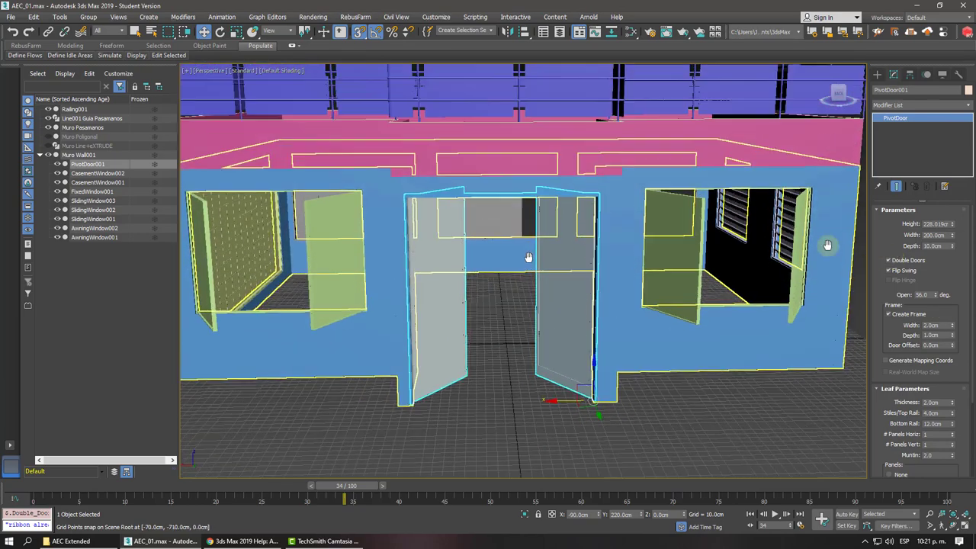
{"action": "scroll", "coordinate": [617, 206], "scroll_direction": "up", "scroll_amount": 3}
{"action": "scroll", "coordinate": [600, 200], "scroll_direction": "up", "scroll_amount": 3}
{"action": "scroll", "coordinate": [603, 203], "scroll_direction": "up", "scroll_amount": 3}
{"action": "mouse_move", "coordinate": [603, 203]}
{"action": "middle_mouse_down", "text": "alt"}
{"action": "mouse_move", "coordinate": [689, 239]}
{"action": "mouse_move", "coordinate": [600, 203]}
{"action": "mouse_move", "coordinate": [584, 221]}
{"action": "mouse_move", "coordinate": [600, 208]}
{"action": "middle_mouse_up", "text": "alt"}
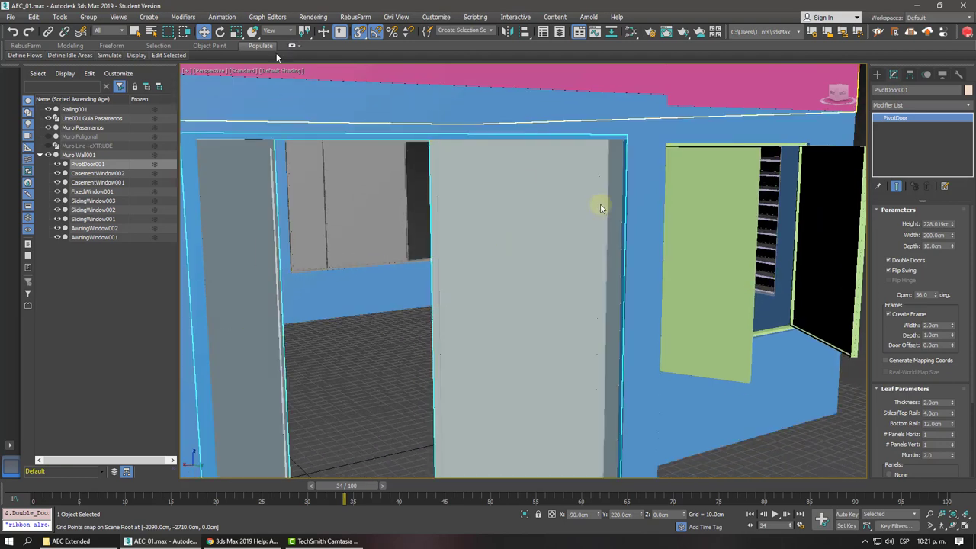
{"action": "scroll", "coordinate": [600, 208], "scroll_direction": "down", "scroll_amount": 3}
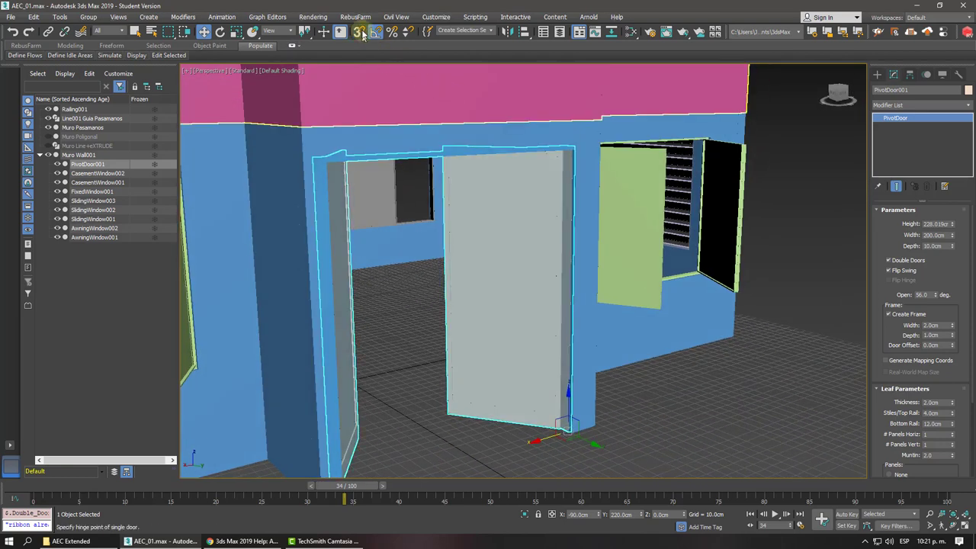
Nudge the door slightly along Y to 224.5 cm.
{"action": "left_click_drag", "start_coordinate": [583, 438], "coordinate": [584, 440]}
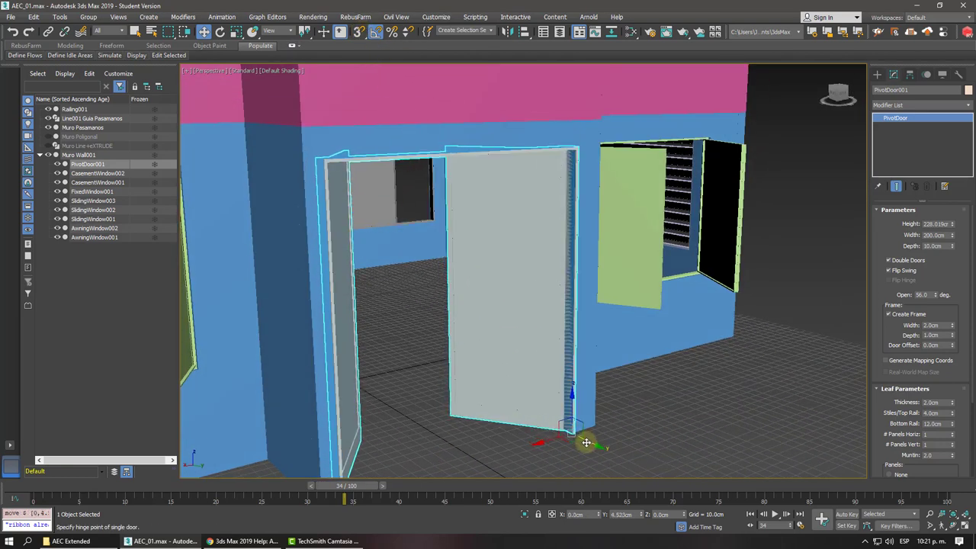
{"action": "scroll", "coordinate": [586, 441], "scroll_direction": "up", "scroll_amount": 4}
{"action": "scroll", "coordinate": [585, 442], "scroll_direction": "up", "scroll_amount": 2}
{"action": "mouse_move", "coordinate": [586, 442]}
{"action": "middle_mouse_down", "text": "alt"}
{"action": "mouse_move", "coordinate": [311, 181]}
{"action": "mouse_move", "coordinate": [270, 178]}
{"action": "mouse_move", "coordinate": [323, 208]}
{"action": "middle_mouse_up", "text": "alt"}
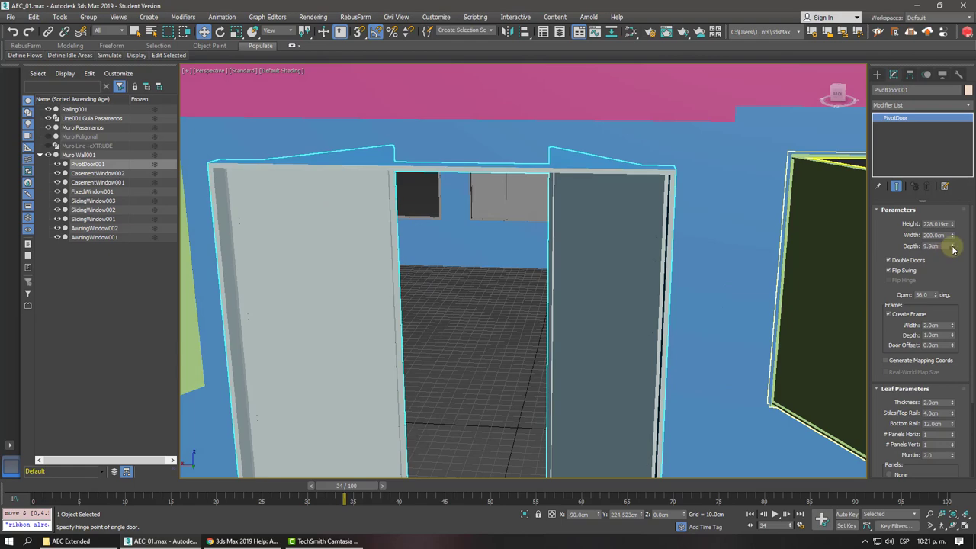
Set the door depth to 13.224 cm.
{"action": "left_click_drag", "start_coordinate": [952, 249], "coordinate": [945, 224]}
{"action": "mouse_move", "coordinate": [808, 245]}
{"action": "middle_mouse_down", "text": "alt"}
{"action": "mouse_move", "coordinate": [627, 229]}
{"action": "mouse_move", "coordinate": [499, 232]}
{"action": "mouse_move", "coordinate": [593, 200]}
{"action": "mouse_move", "coordinate": [608, 252]}
{"action": "middle_mouse_up", "text": "alt"}
{"action": "middle_click_drag", "start_coordinate": [510, 228], "coordinate": [697, 178], "text": "alt"}
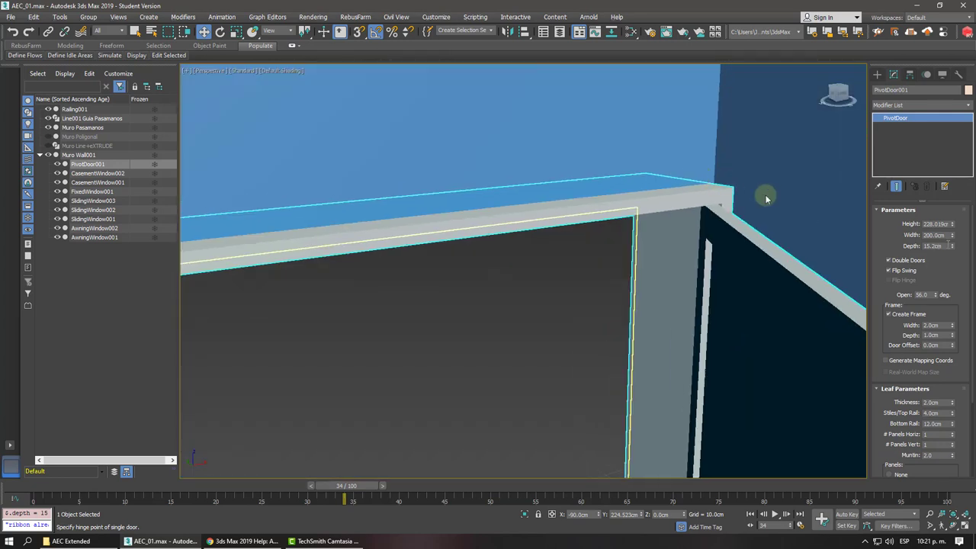
{"action": "left_click_drag", "start_coordinate": [953, 250], "coordinate": [949, 255]}
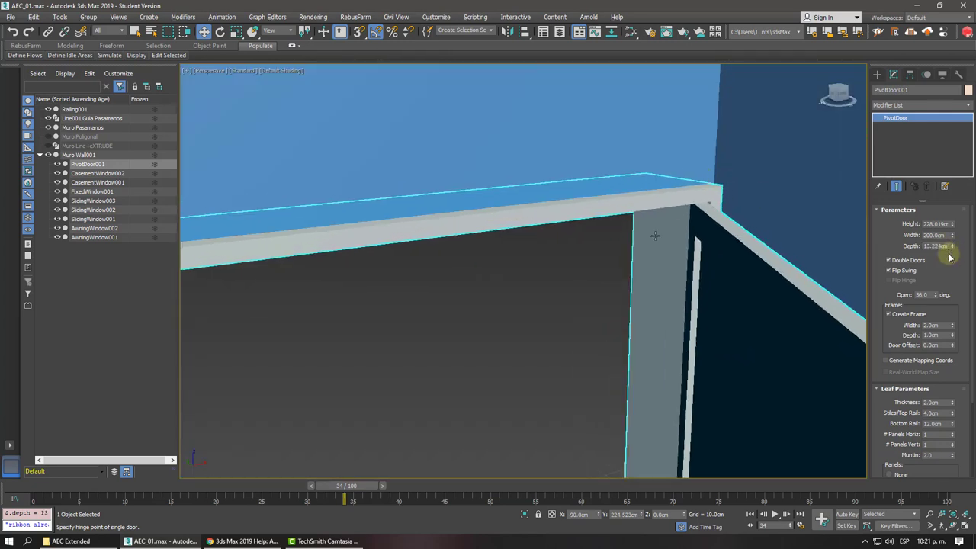
{"action": "mouse_move", "coordinate": [654, 235]}
{"action": "middle_mouse_down"}
{"action": "mouse_move", "coordinate": [557, 251]}
{"action": "mouse_move", "coordinate": [677, 251]}
{"action": "mouse_move", "coordinate": [564, 258]}
{"action": "mouse_move", "coordinate": [530, 246]}
{"action": "mouse_move", "coordinate": [645, 253]}
{"action": "mouse_move", "coordinate": [506, 246]}
{"action": "mouse_move", "coordinate": [510, 255]}
{"action": "middle_mouse_up"}
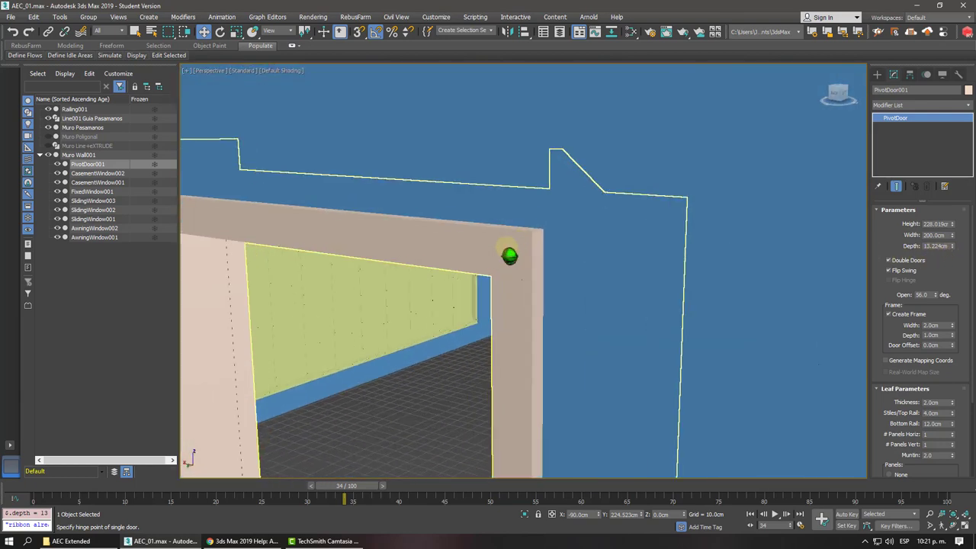
Rebuild the frame at 2.58 cm wide by 1.88 cm deep and open the leaves 44.5°.
{"action": "left_click", "coordinate": [509, 256]}
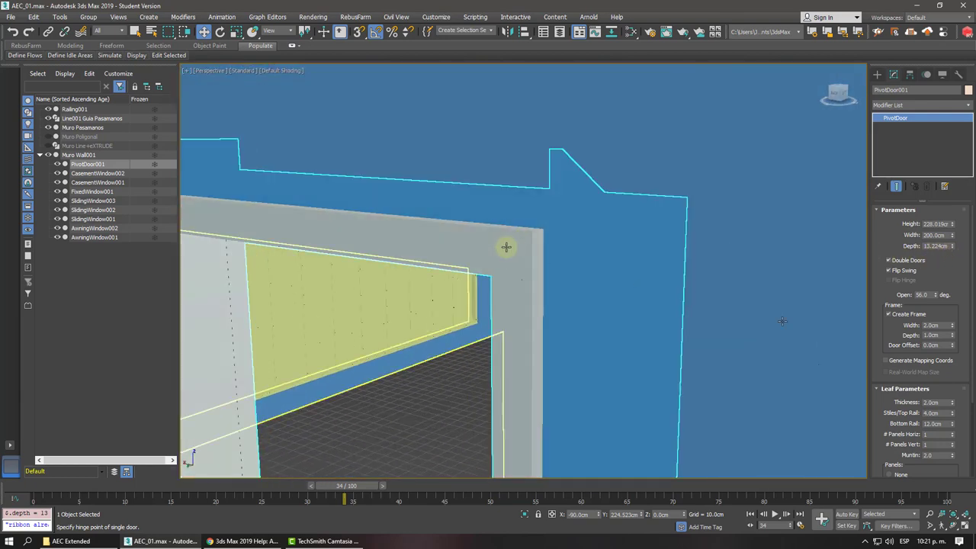
{"action": "left_click", "coordinate": [901, 315]}
{"action": "left_click", "coordinate": [901, 315]}
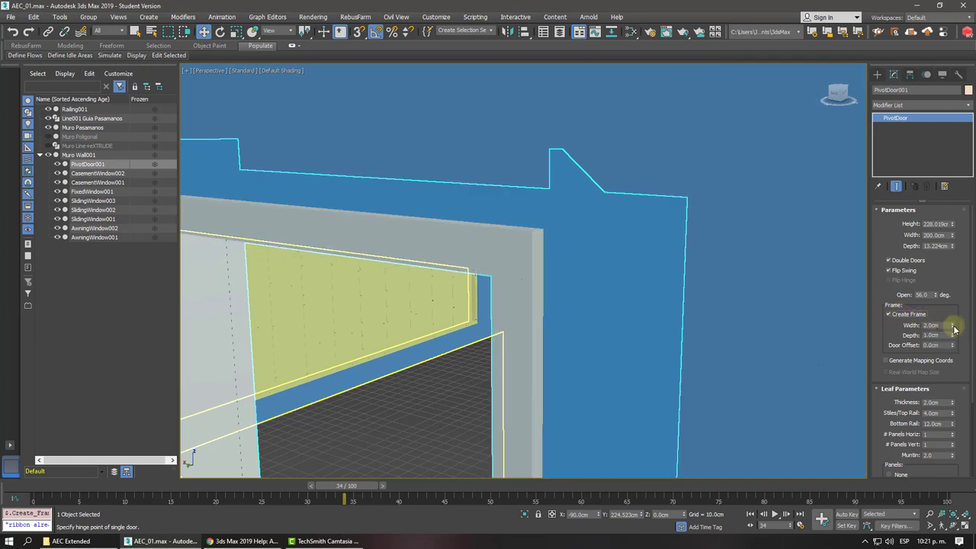
{"action": "left_click_drag", "start_coordinate": [954, 329], "coordinate": [931, 297]}
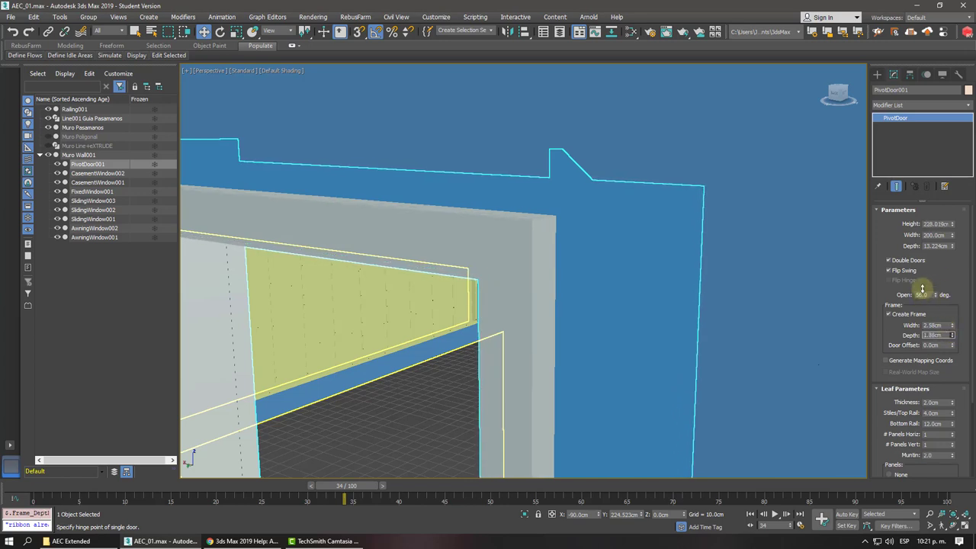
{"action": "mouse_move", "coordinate": [656, 292]}
{"action": "middle_mouse_down", "text": "alt"}
{"action": "mouse_move", "coordinate": [605, 283]}
{"action": "mouse_move", "coordinate": [620, 277]}
{"action": "mouse_move", "coordinate": [734, 304]}
{"action": "middle_mouse_up", "text": "alt"}
{"action": "mouse_move", "coordinate": [921, 293]}
{"action": "left_mouse_down"}
{"action": "mouse_move", "coordinate": [923, 309]}
{"action": "mouse_move", "coordinate": [897, 294]}
{"action": "mouse_move", "coordinate": [908, 328]}
{"action": "left_mouse_up"}
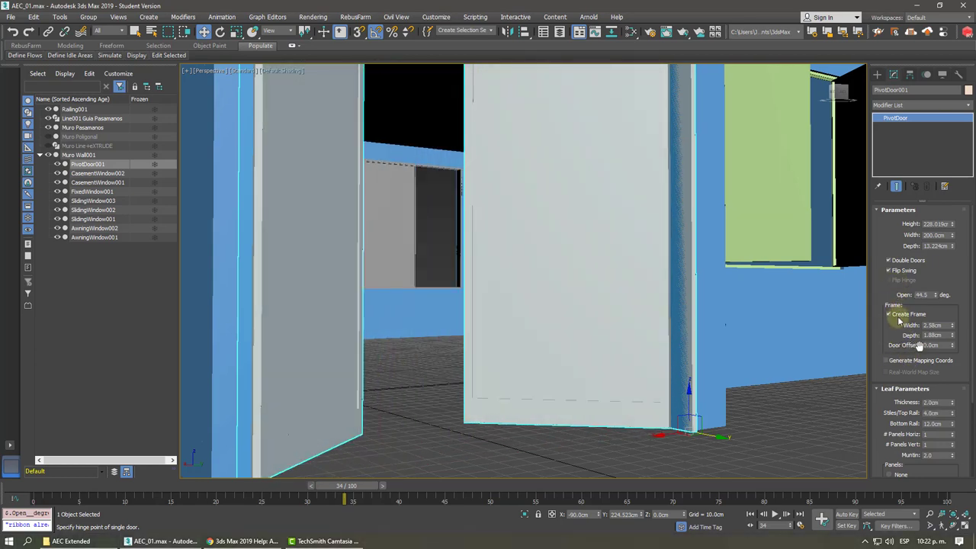
Set PivotDoor001's door offset to 10.214 cm, then view the whole house front.
{"action": "left_click_drag", "start_coordinate": [925, 204], "coordinate": [807, 507]}
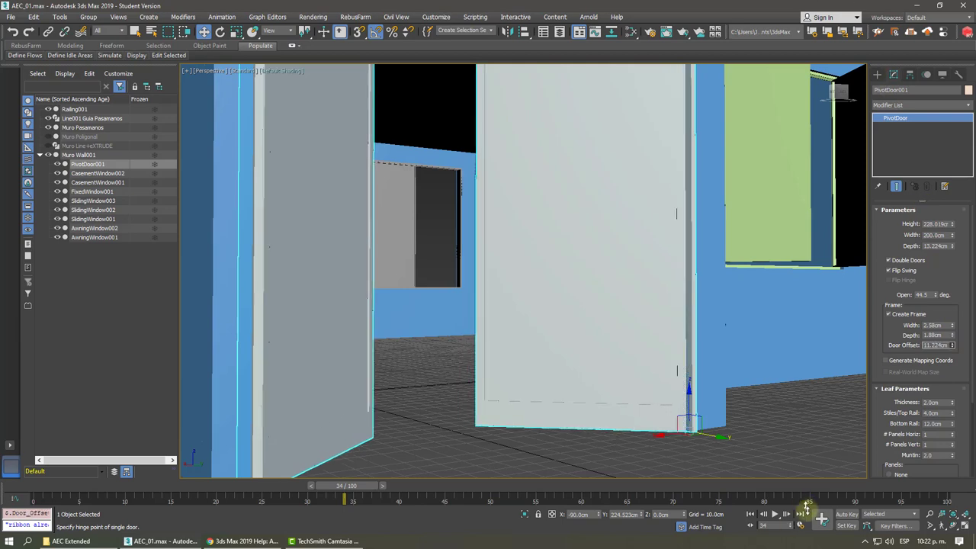
{"action": "scroll", "coordinate": [710, 331], "scroll_direction": "down", "scroll_amount": 3}
{"action": "middle_click_drag", "start_coordinate": [711, 331], "coordinate": [714, 332], "text": "alt"}
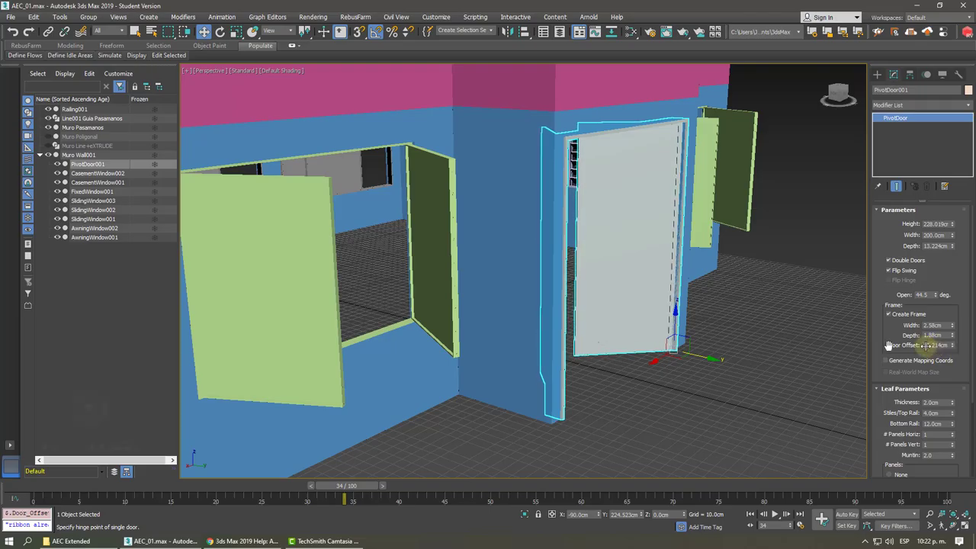
{"action": "mouse_move", "coordinate": [650, 316]}
{"action": "middle_mouse_down", "text": "alt"}
{"action": "mouse_move", "coordinate": [589, 292]}
{"action": "mouse_move", "coordinate": [619, 290]}
{"action": "mouse_move", "coordinate": [594, 316]}
{"action": "mouse_move", "coordinate": [647, 313]}
{"action": "mouse_move", "coordinate": [594, 322]}
{"action": "mouse_move", "coordinate": [648, 315]}
{"action": "middle_mouse_up", "text": "alt"}
{"action": "scroll", "coordinate": [594, 316], "scroll_direction": "down", "scroll_amount": 5}
{"action": "scroll", "coordinate": [603, 313], "scroll_direction": "up", "scroll_amount": 2}
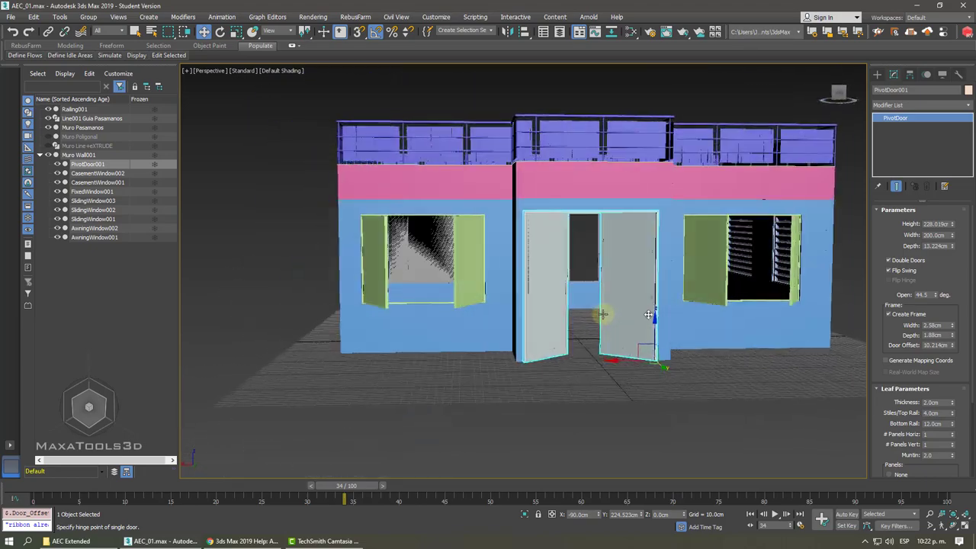
Narrow FixedWindow001 from 480 cm to 360 cm wide.
{"action": "left_click", "coordinate": [462, 265]}
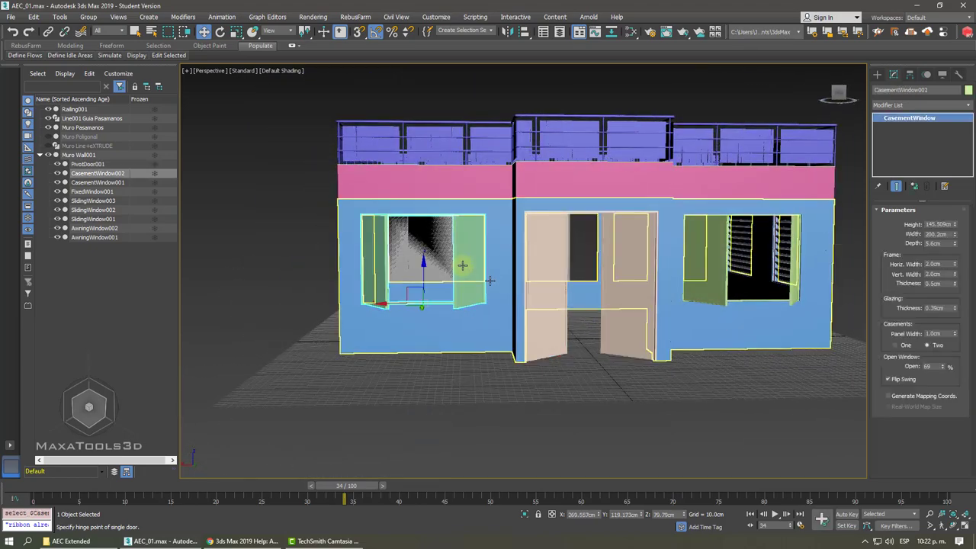
{"action": "mouse_move", "coordinate": [462, 265]}
{"action": "middle_mouse_down", "text": "alt"}
{"action": "mouse_move", "coordinate": [577, 264]}
{"action": "mouse_move", "coordinate": [514, 279]}
{"action": "middle_mouse_up", "text": "alt"}
{"action": "left_click", "coordinate": [580, 264]}
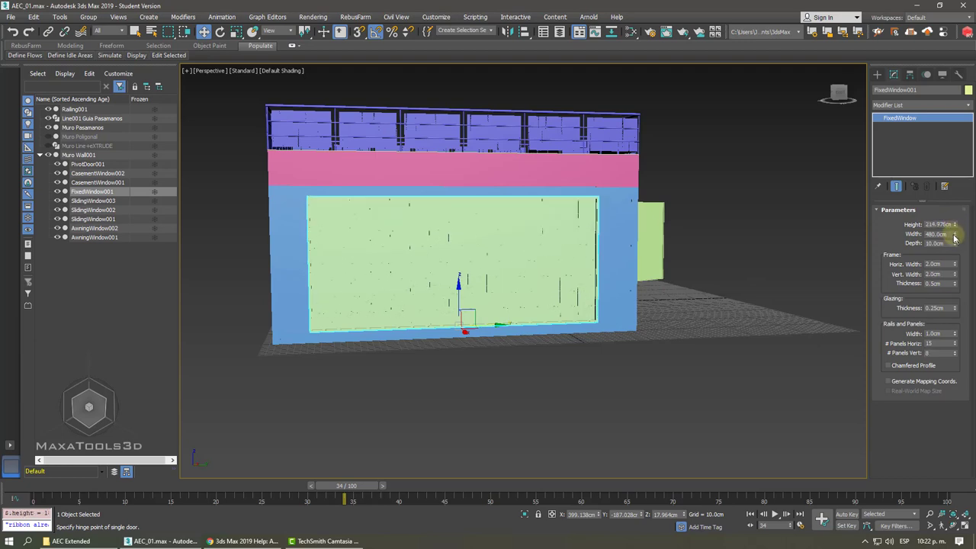
{"action": "left_click_drag", "start_coordinate": [953, 240], "coordinate": [947, 248]}
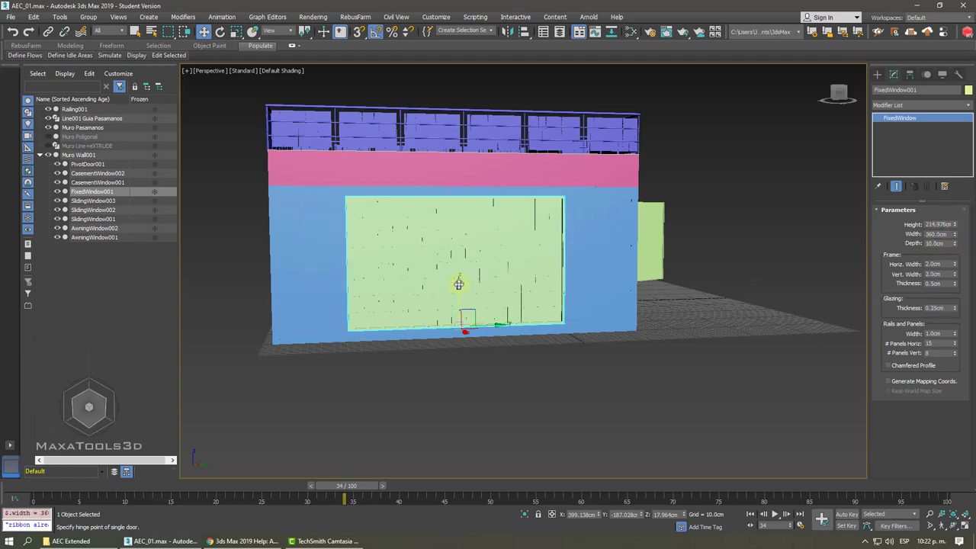
{"action": "mouse_move", "coordinate": [459, 281]}
{"action": "middle_mouse_down", "text": "alt"}
{"action": "mouse_move", "coordinate": [465, 239]}
{"action": "mouse_move", "coordinate": [462, 256]}
{"action": "mouse_move", "coordinate": [476, 251]}
{"action": "mouse_move", "coordinate": [470, 238]}
{"action": "mouse_move", "coordinate": [473, 252]}
{"action": "mouse_move", "coordinate": [478, 245]}
{"action": "mouse_move", "coordinate": [402, 392]}
{"action": "mouse_move", "coordinate": [506, 344]}
{"action": "mouse_move", "coordinate": [528, 345]}
{"action": "middle_mouse_up", "text": "alt"}
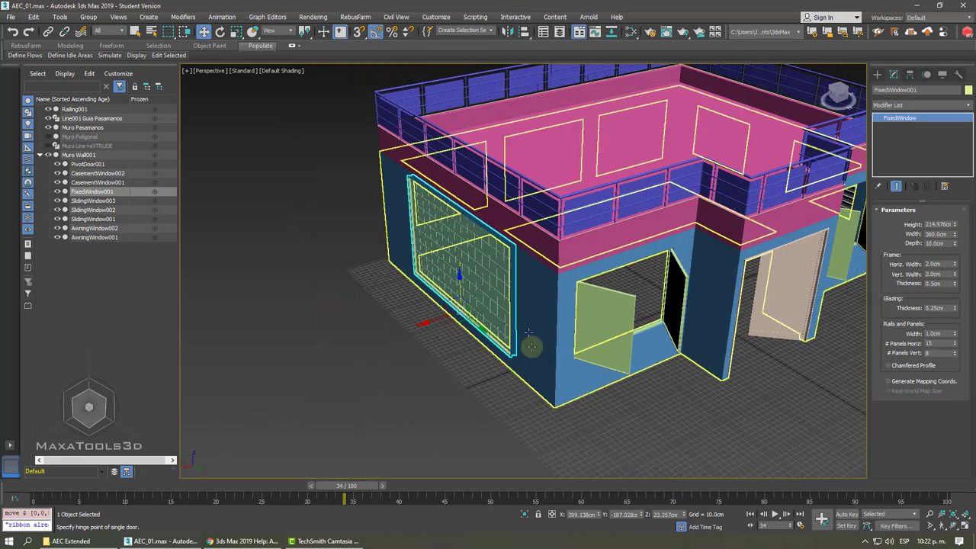
Pick the AEC Extended Wall tool with the scene shown in wireframe.
{"action": "key", "text": "F3"}
{"action": "left_click", "coordinate": [878, 75]}
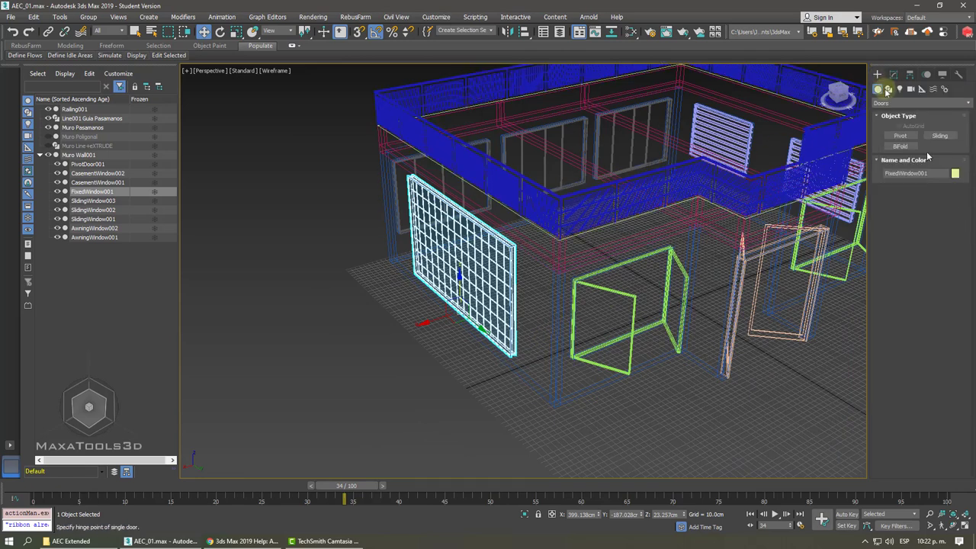
{"action": "left_click", "coordinate": [892, 104]}
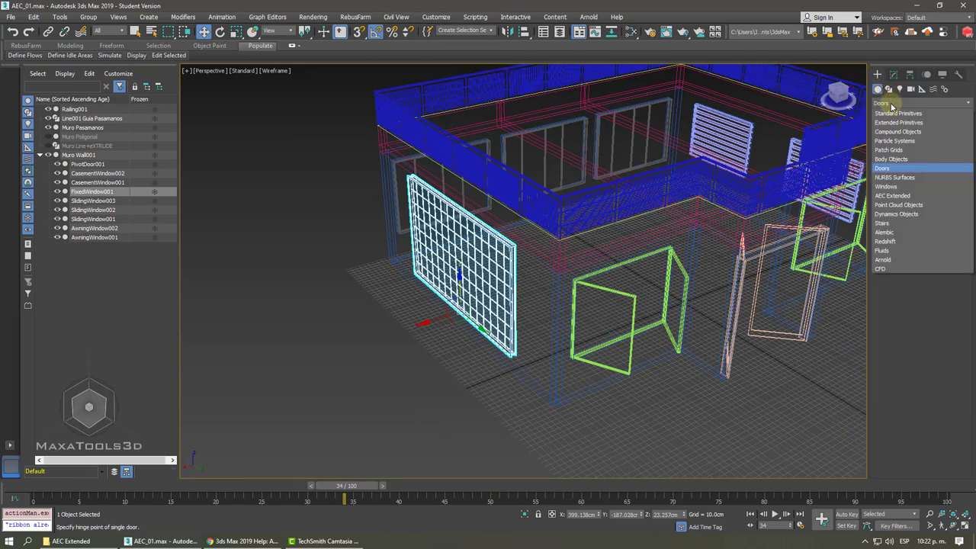
{"action": "left_click", "coordinate": [887, 197]}
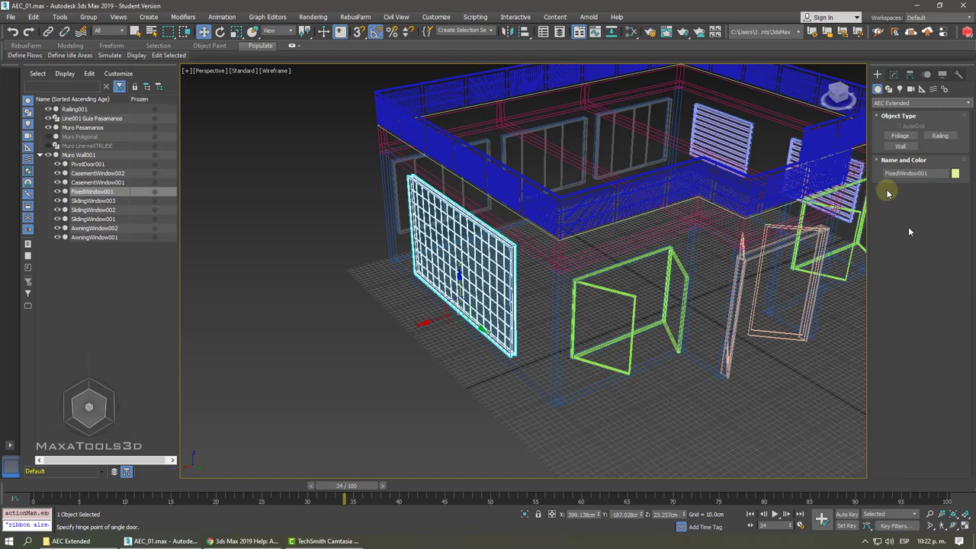
{"action": "left_click", "coordinate": [901, 147]}
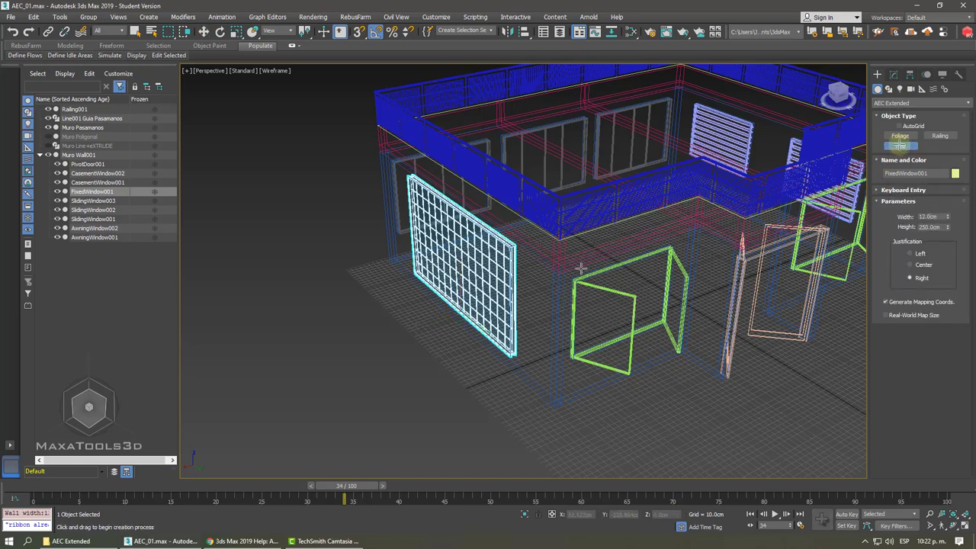
In Top view, check the snap settings and start the wall at the right wall's corner.
{"action": "key", "text": "t"}
{"action": "scroll", "coordinate": [564, 243], "scroll_direction": "down", "scroll_amount": 5}
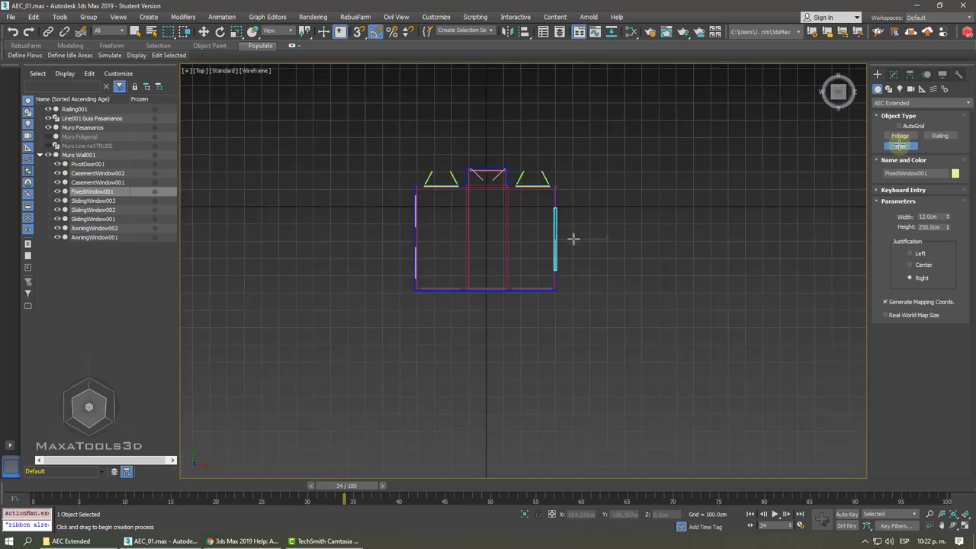
{"action": "scroll", "coordinate": [561, 221], "scroll_direction": "up", "scroll_amount": 2}
{"action": "scroll", "coordinate": [567, 209], "scroll_direction": "up", "scroll_amount": 3}
{"action": "scroll", "coordinate": [565, 191], "scroll_direction": "up", "scroll_amount": 3}
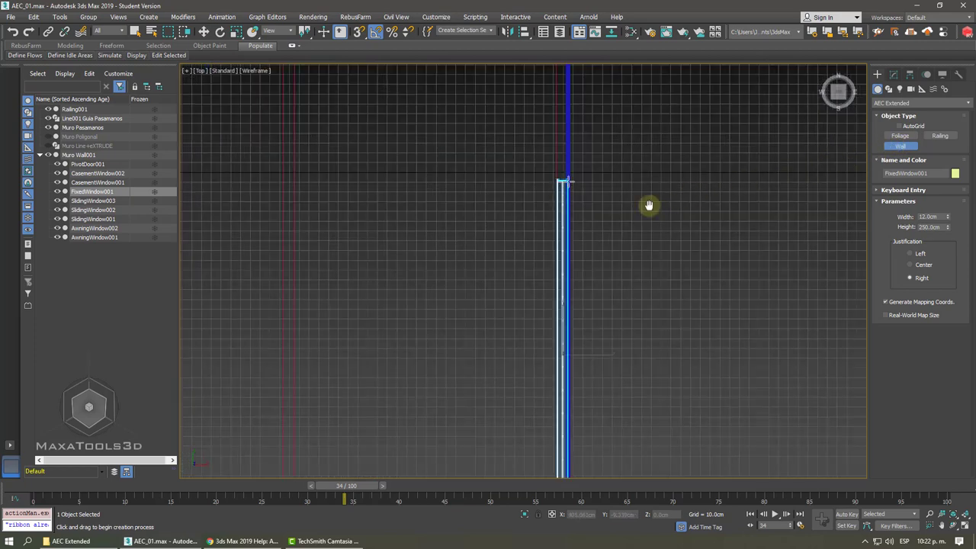
{"action": "middle_click_drag", "start_coordinate": [650, 204], "coordinate": [691, 241]}
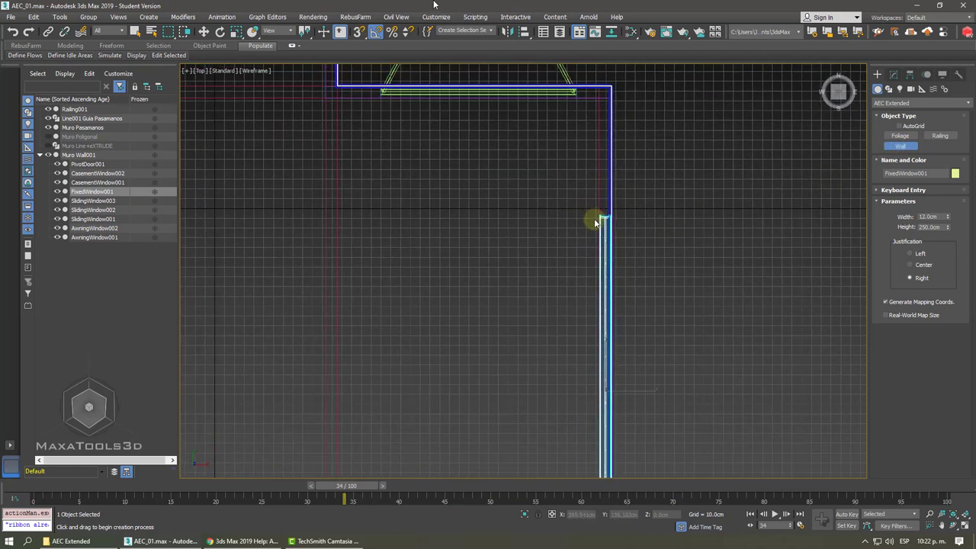
{"action": "right_click", "coordinate": [361, 34]}
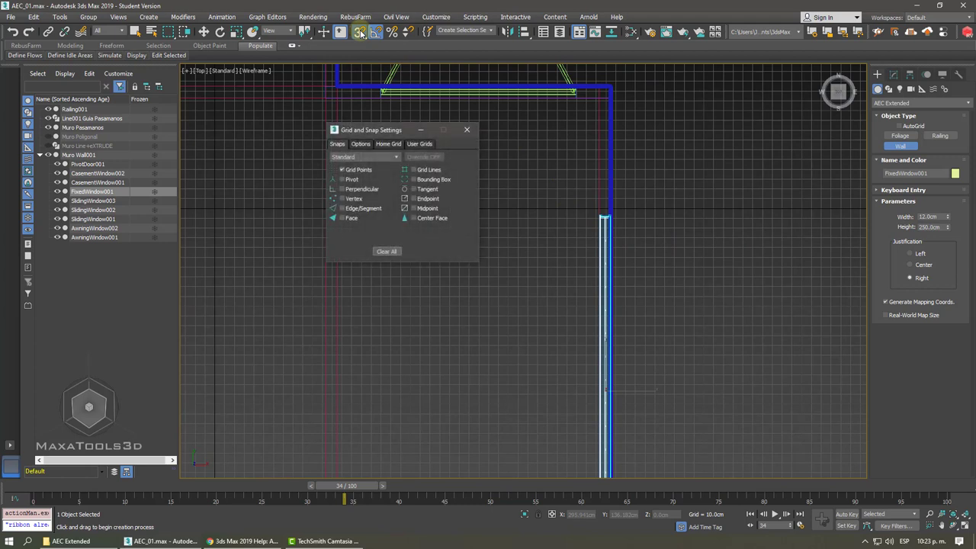
{"action": "left_click", "coordinate": [468, 131]}
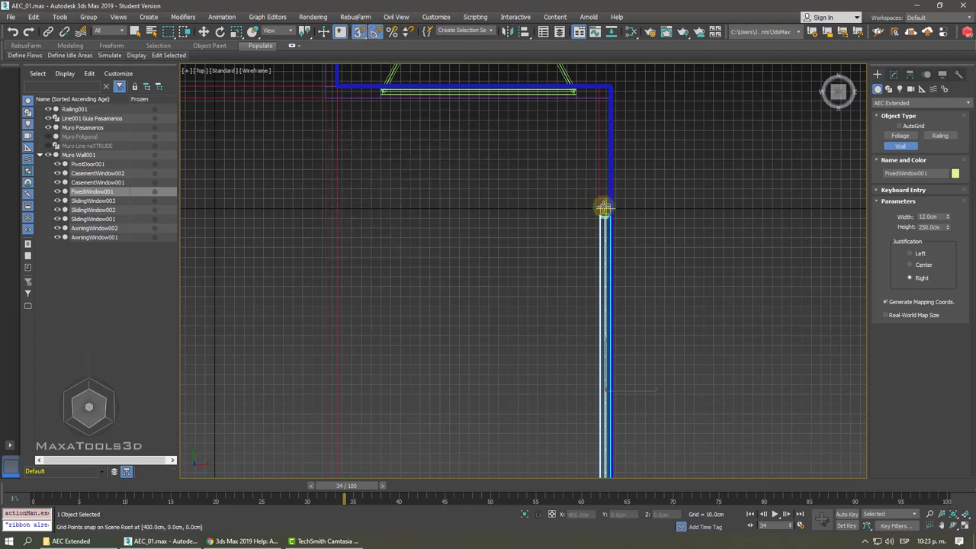
{"action": "left_click", "coordinate": [604, 207]}
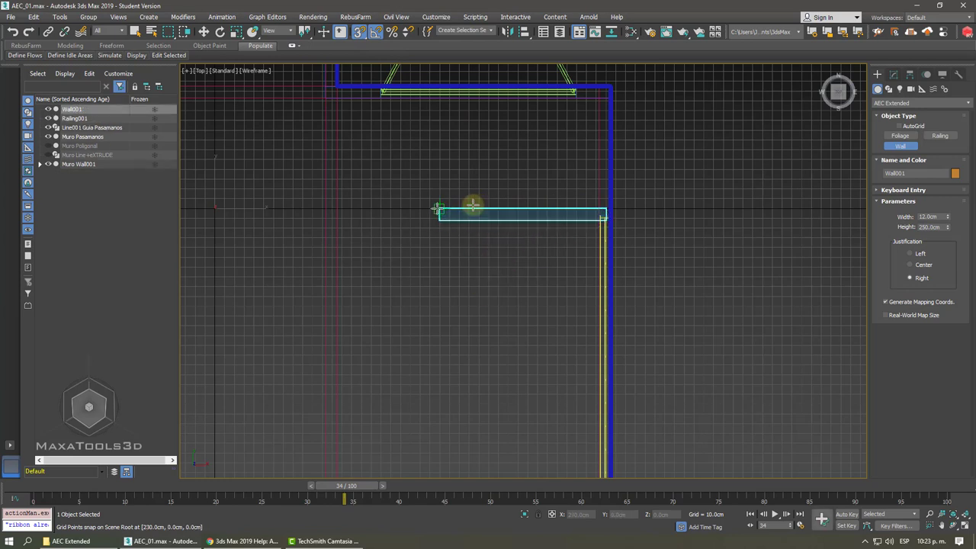
Finish the 12 cm thick, 250 cm high Wall001 and return to shaded perspective.
{"action": "scroll", "coordinate": [418, 260], "scroll_direction": "down", "scroll_amount": 3}
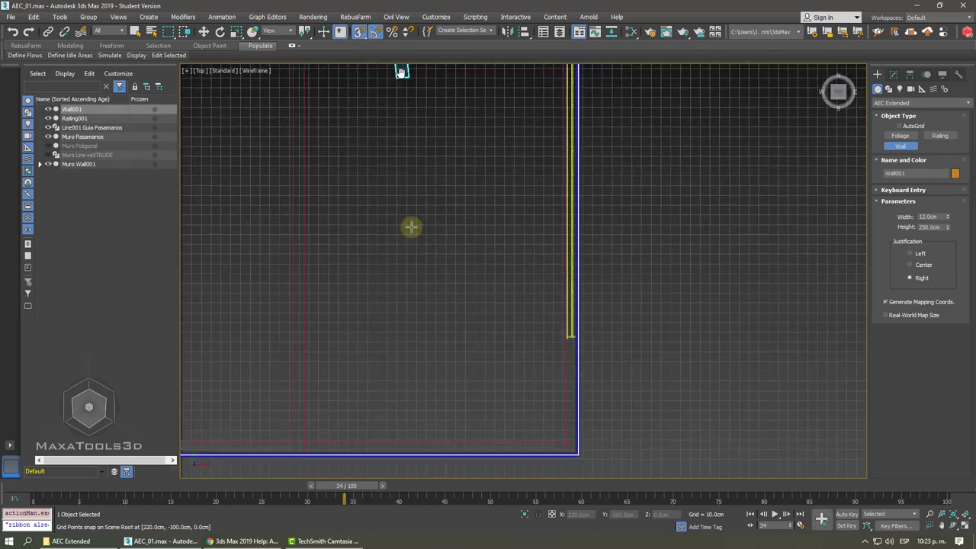
{"action": "middle_click_drag", "start_coordinate": [388, 376], "coordinate": [388, 266]}
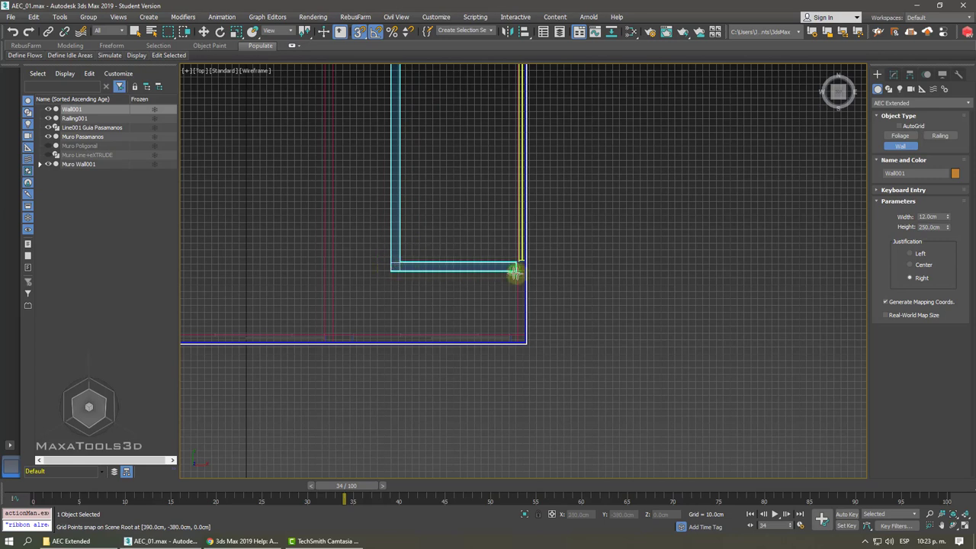
{"action": "key", "text": "p"}
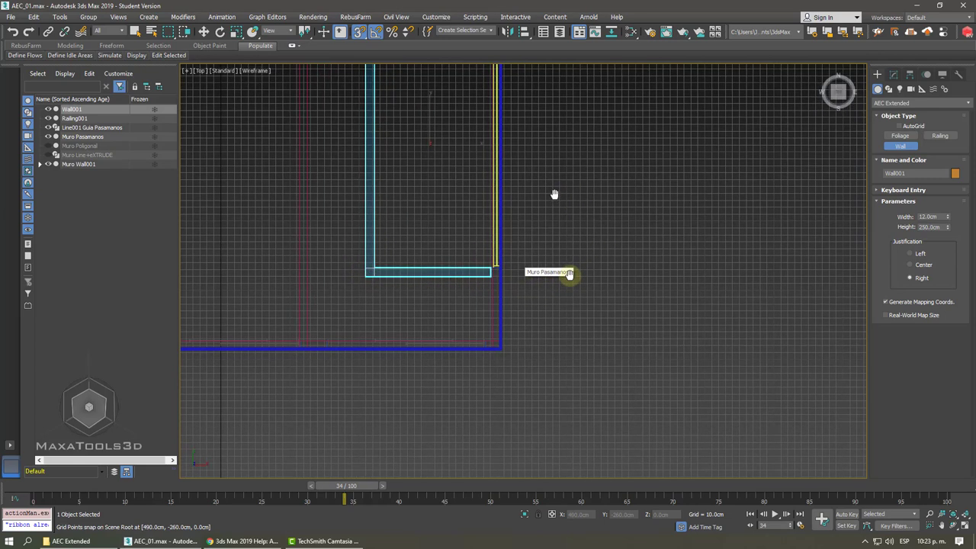
{"action": "key", "text": "F3"}
{"action": "key", "text": "z"}
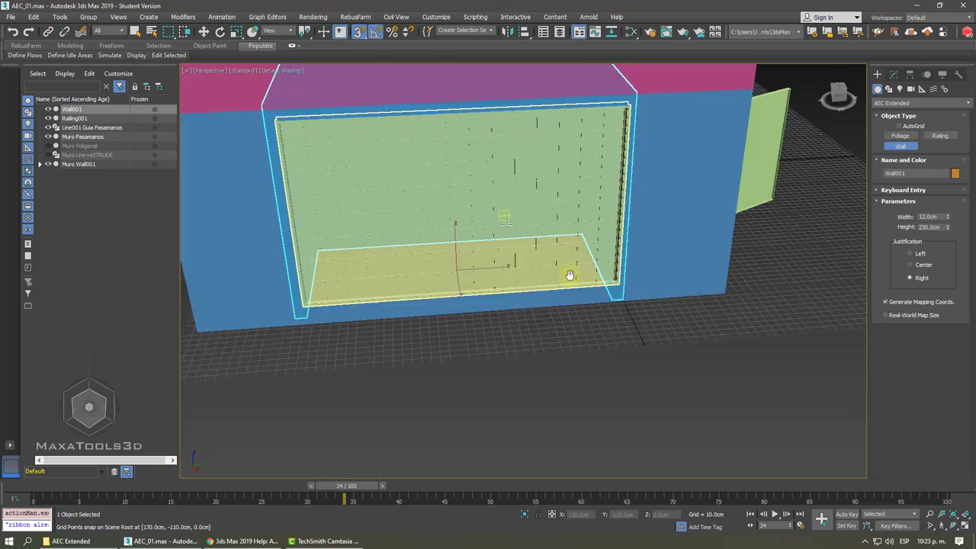
{"action": "key", "text": "w"}
Make FixedWindow001 see-through and orbit around it.
{"action": "left_click", "coordinate": [557, 313]}
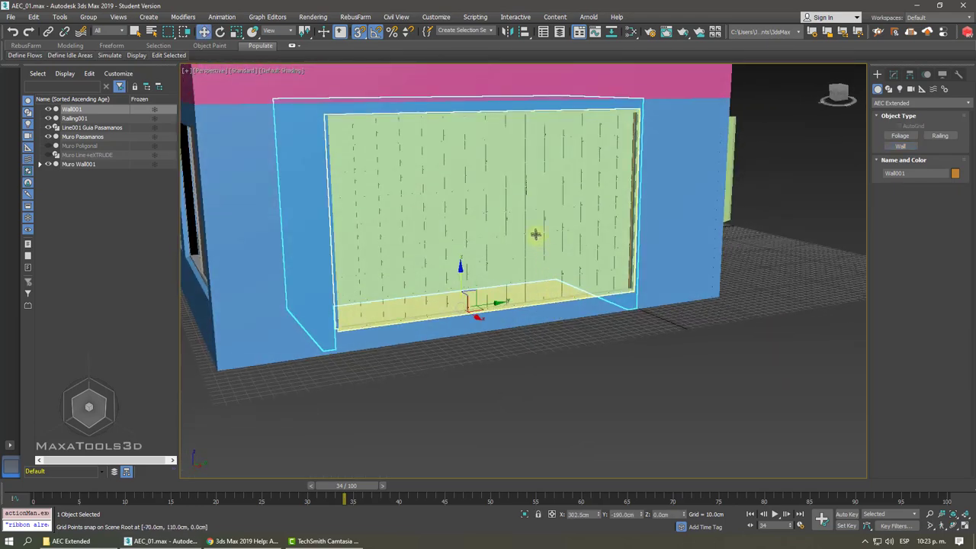
{"action": "key", "text": "alt+x"}
{"action": "mouse_move", "coordinate": [535, 249]}
{"action": "middle_mouse_down", "text": "alt"}
{"action": "mouse_move", "coordinate": [434, 226]}
{"action": "mouse_move", "coordinate": [484, 204]}
{"action": "mouse_move", "coordinate": [464, 196]}
{"action": "mouse_move", "coordinate": [579, 244]}
{"action": "mouse_move", "coordinate": [527, 159]}
{"action": "mouse_move", "coordinate": [534, 229]}
{"action": "mouse_move", "coordinate": [588, 295]}
{"action": "middle_mouse_up", "text": "alt"}
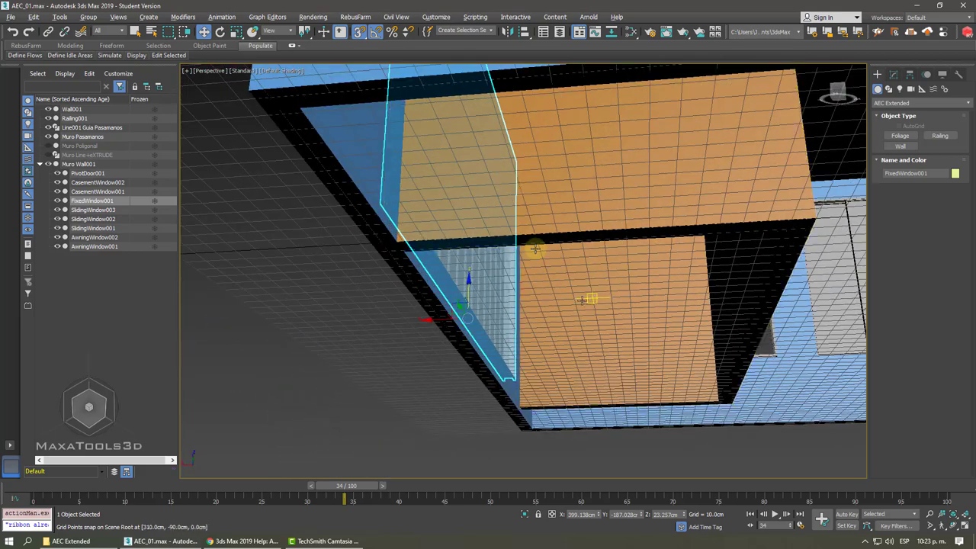
{"action": "mouse_move", "coordinate": [557, 410]}
{"action": "middle_mouse_down", "text": "alt"}
{"action": "mouse_move", "coordinate": [491, 339]}
{"action": "mouse_move", "coordinate": [658, 366]}
{"action": "mouse_move", "coordinate": [525, 342]}
{"action": "mouse_move", "coordinate": [364, 339]}
{"action": "mouse_move", "coordinate": [436, 360]}
{"action": "mouse_move", "coordinate": [429, 372]}
{"action": "middle_mouse_up", "text": "alt"}
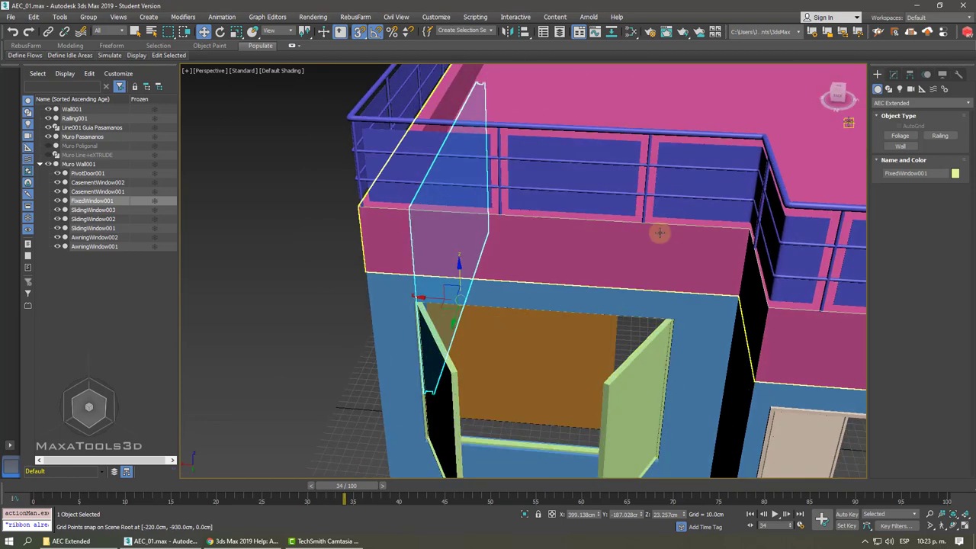
Create a double pivot door, PivotDoor002, across the new wall's opening.
{"action": "left_click", "coordinate": [888, 102]}
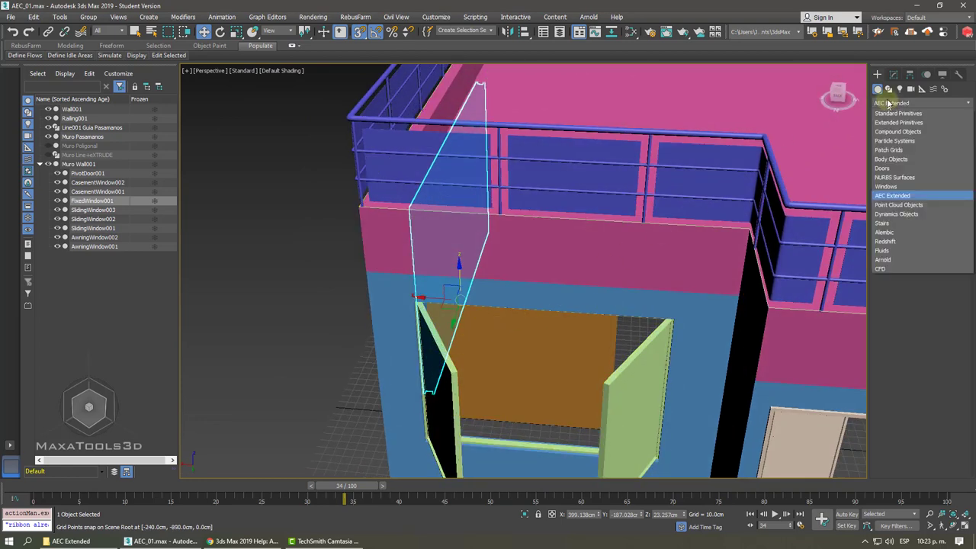
{"action": "left_click", "coordinate": [884, 168]}
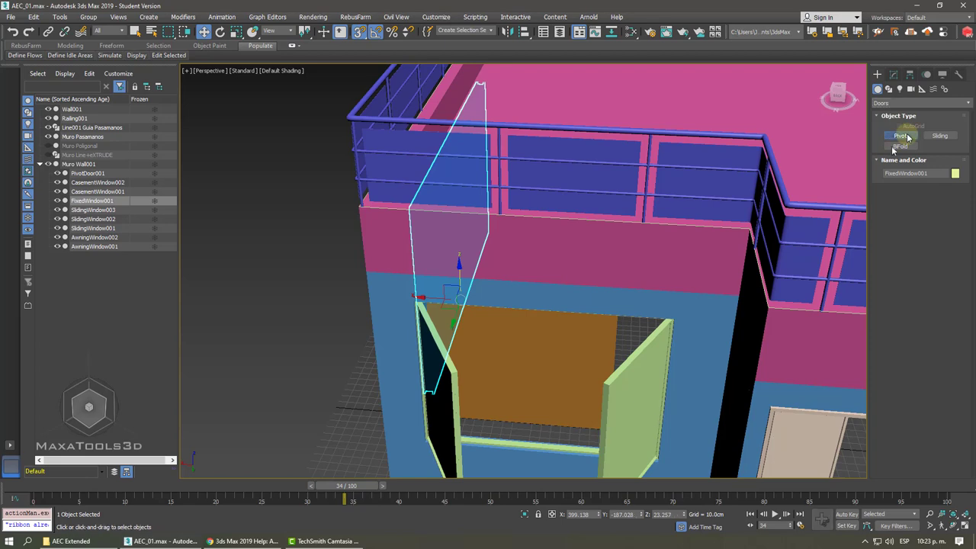
{"action": "left_click", "coordinate": [901, 136]}
{"action": "scroll", "coordinate": [655, 381], "scroll_direction": "up", "scroll_amount": 5}
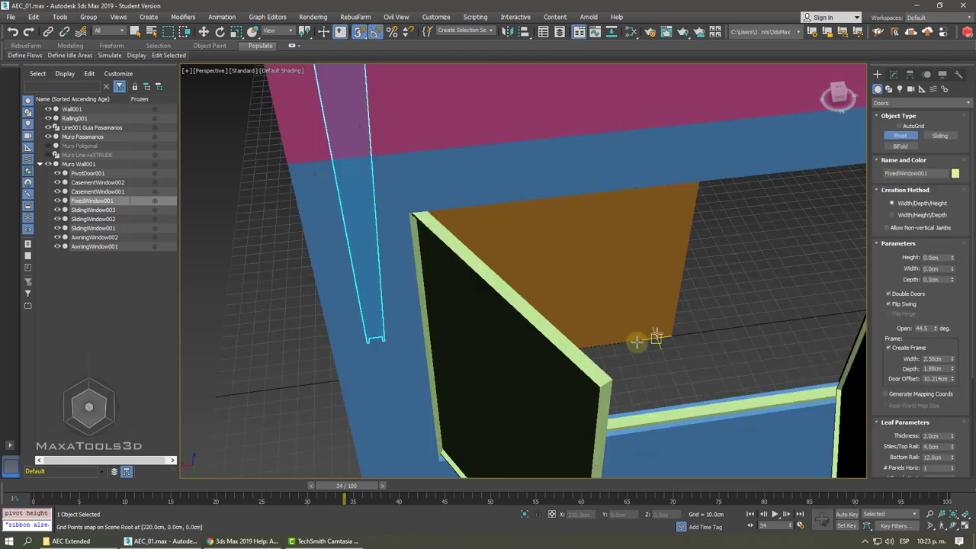
{"action": "scroll", "coordinate": [633, 342], "scroll_direction": "up", "scroll_amount": 3}
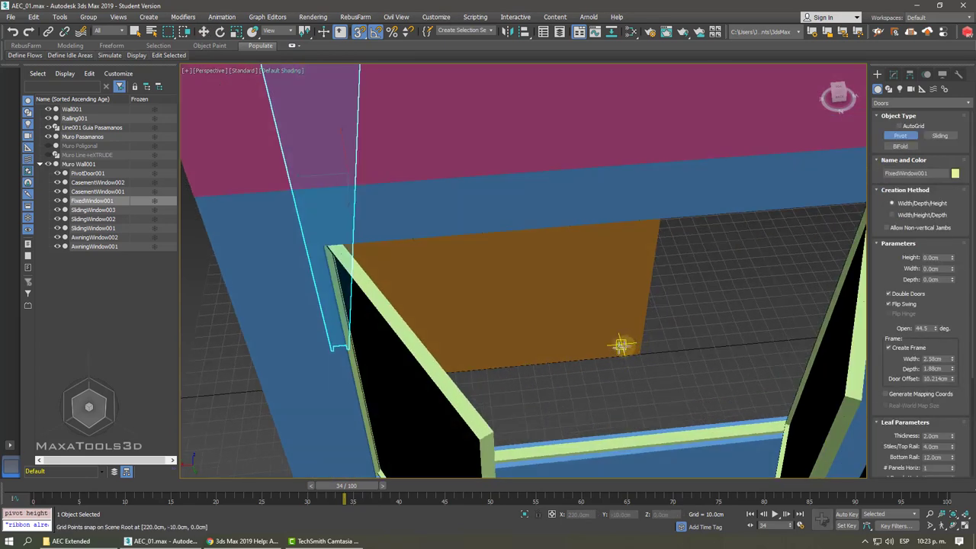
{"action": "left_click_drag", "start_coordinate": [620, 345], "coordinate": [376, 368]}
{"action": "key", "text": "F3"}
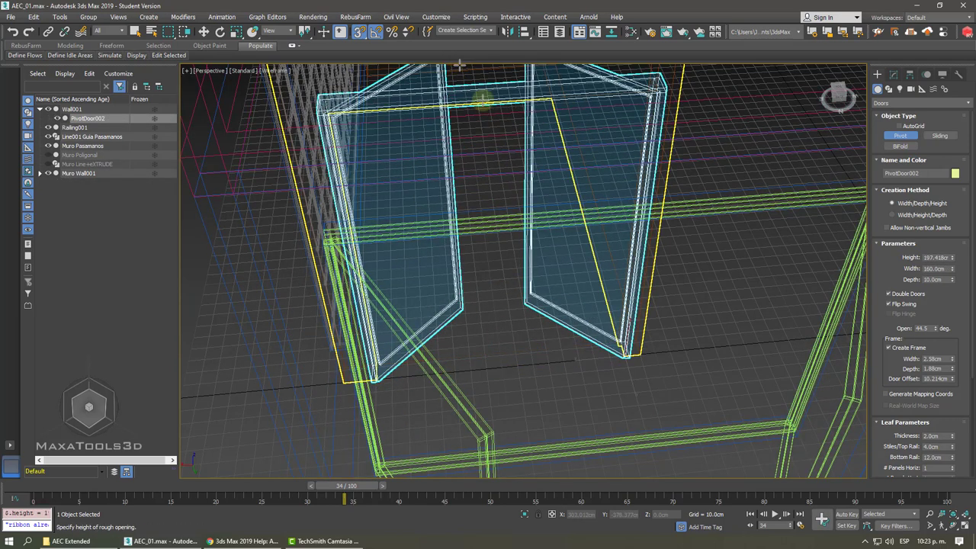
{"action": "left_click", "coordinate": [475, 98]}
{"action": "right_click", "coordinate": [601, 281]}
{"action": "key", "text": "F3"}
{"action": "middle_click_drag", "start_coordinate": [601, 281], "coordinate": [276, 174], "text": "alt"}
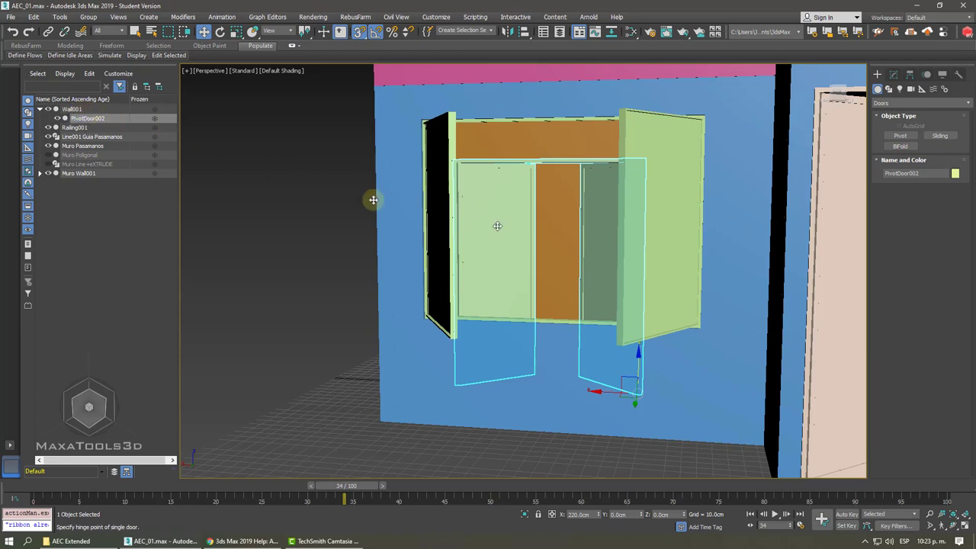
{"action": "middle_click_drag", "start_coordinate": [373, 200], "coordinate": [549, 258], "text": "alt"}
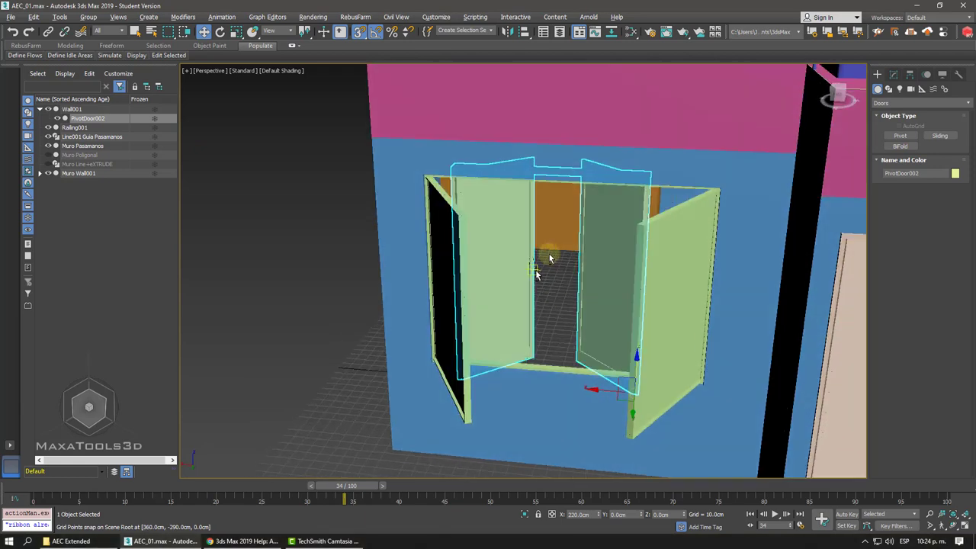
Raise the door height to about 189.5 cm and shift it slightly along X.
{"action": "left_click", "coordinate": [894, 74]}
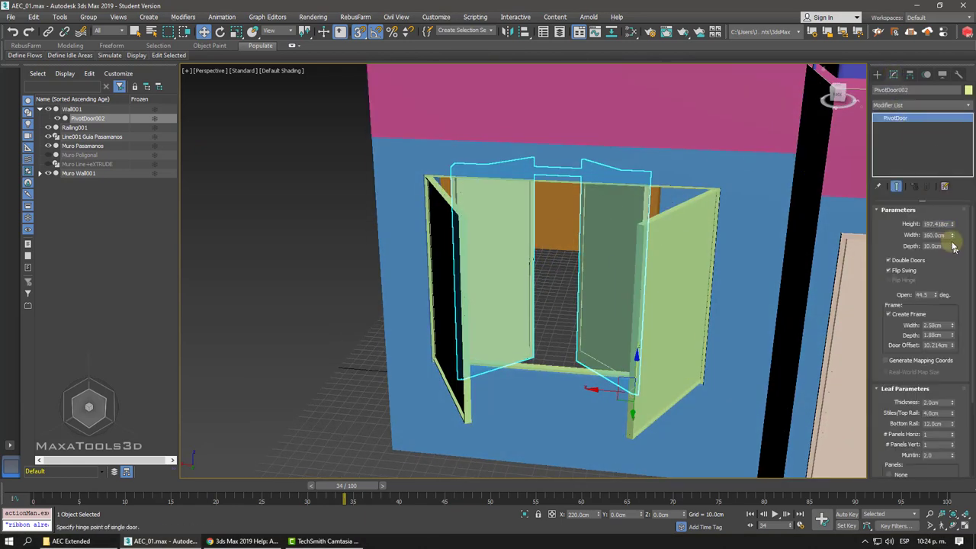
{"action": "mouse_move", "coordinate": [954, 229]}
{"action": "left_mouse_down"}
{"action": "mouse_move", "coordinate": [947, 226]}
{"action": "mouse_move", "coordinate": [952, 244]}
{"action": "left_mouse_up"}
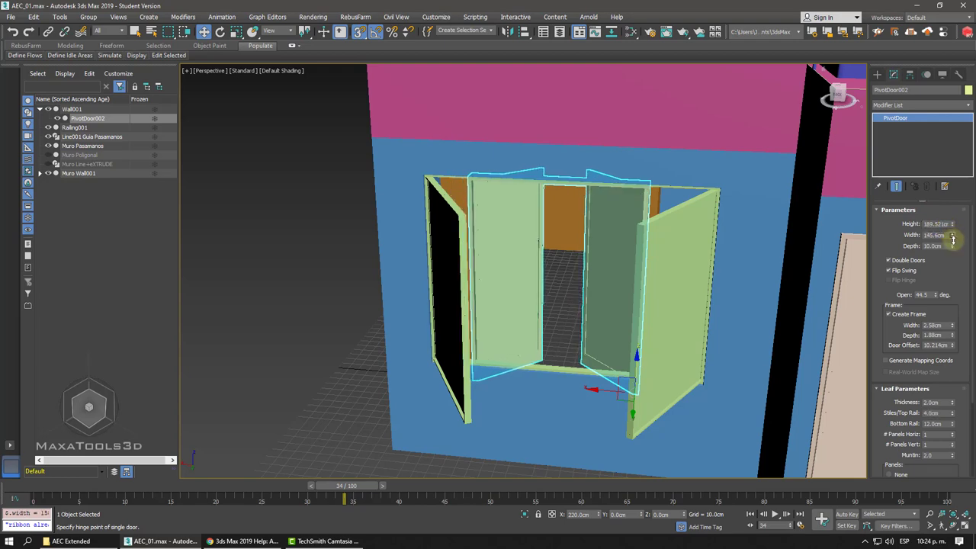
{"action": "middle_click_drag", "start_coordinate": [652, 305], "coordinate": [649, 267], "text": "alt"}
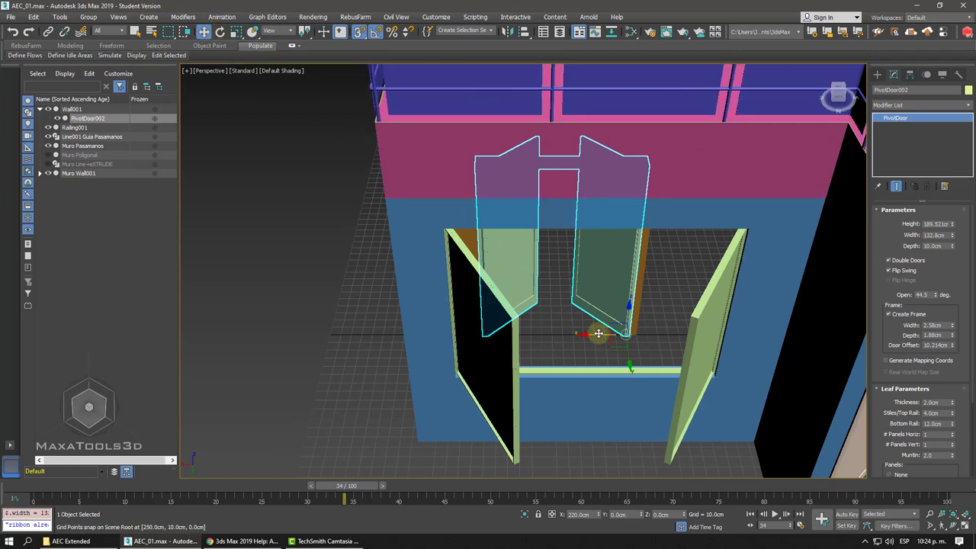
{"action": "left_click_drag", "start_coordinate": [599, 333], "coordinate": [444, 279]}
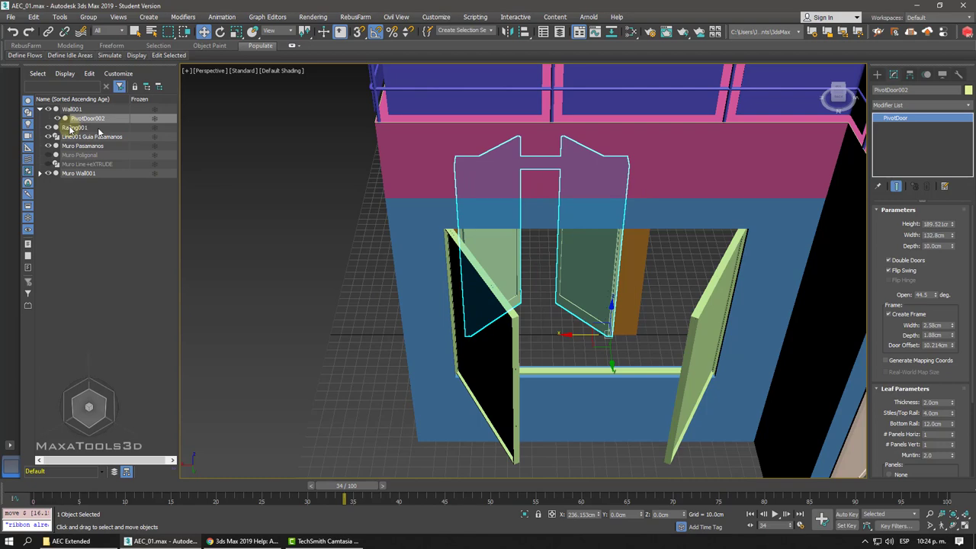
{"action": "middle_click_drag", "start_coordinate": [661, 306], "coordinate": [663, 285], "text": "alt"}
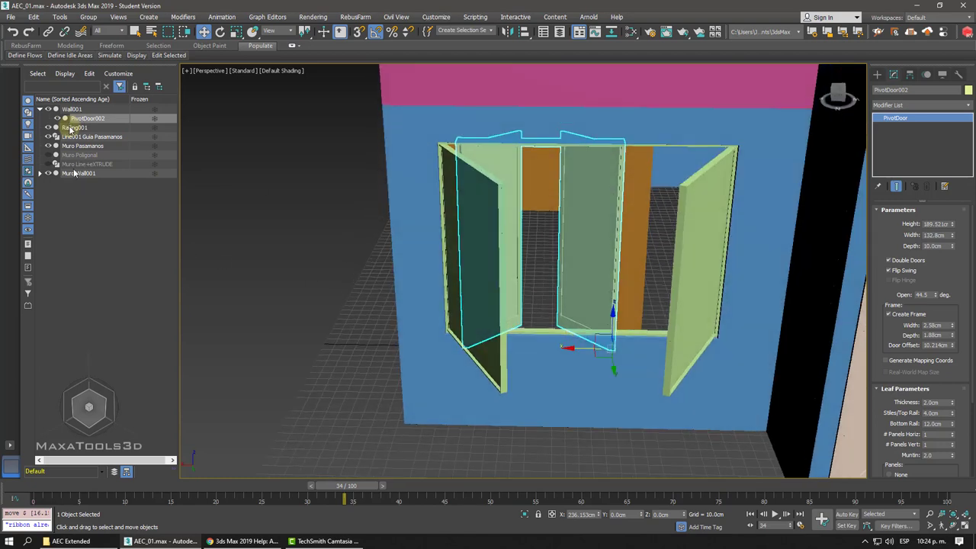
Turn off Flip Swing so PivotDoor002's leaves swing the opposite way.
{"action": "left_click", "coordinate": [39, 173]}
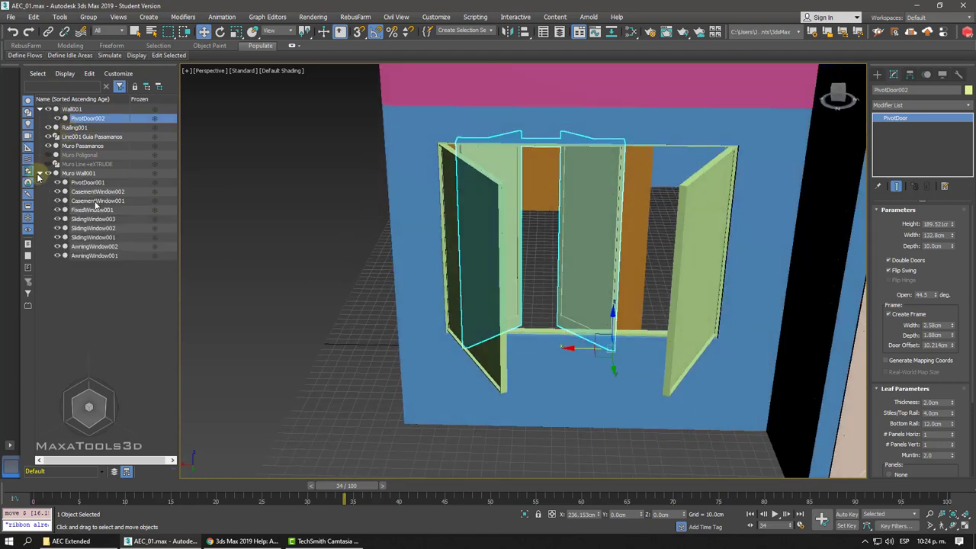
{"action": "left_click", "coordinate": [40, 174]}
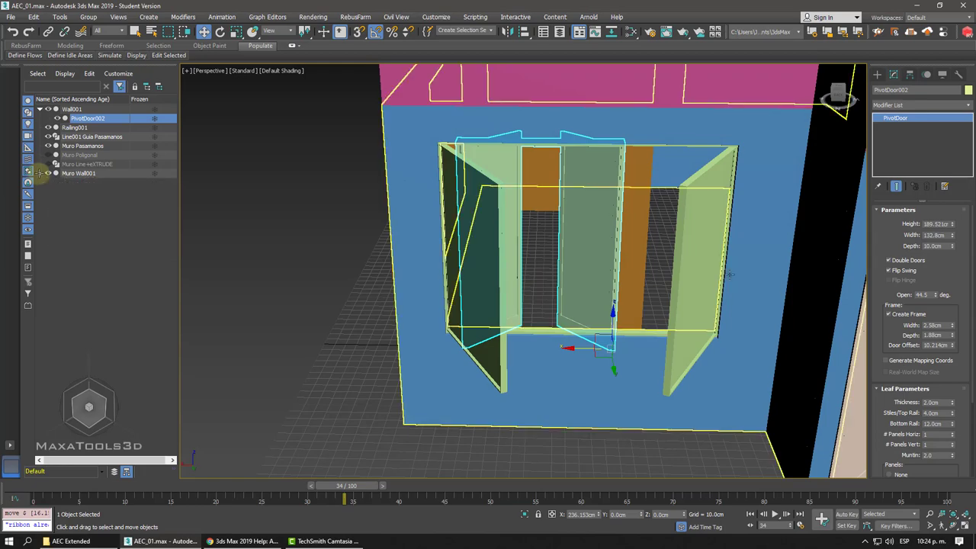
{"action": "mouse_move", "coordinate": [534, 274]}
{"action": "middle_mouse_down", "text": "alt"}
{"action": "mouse_move", "coordinate": [645, 277]}
{"action": "mouse_move", "coordinate": [706, 250]}
{"action": "middle_mouse_up", "text": "alt"}
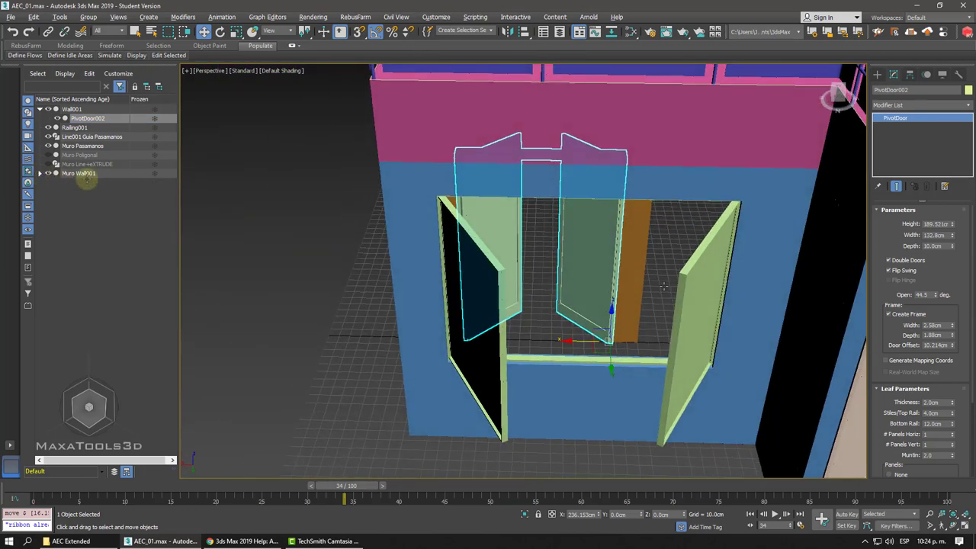
{"action": "left_click", "coordinate": [889, 270]}
{"action": "mouse_move", "coordinate": [658, 321]}
{"action": "middle_mouse_down", "text": "alt"}
{"action": "mouse_move", "coordinate": [554, 264]}
{"action": "mouse_move", "coordinate": [523, 261]}
{"action": "mouse_move", "coordinate": [584, 279]}
{"action": "mouse_move", "coordinate": [595, 212]}
{"action": "mouse_move", "coordinate": [649, 240]}
{"action": "mouse_move", "coordinate": [689, 197]}
{"action": "middle_mouse_up", "text": "alt"}
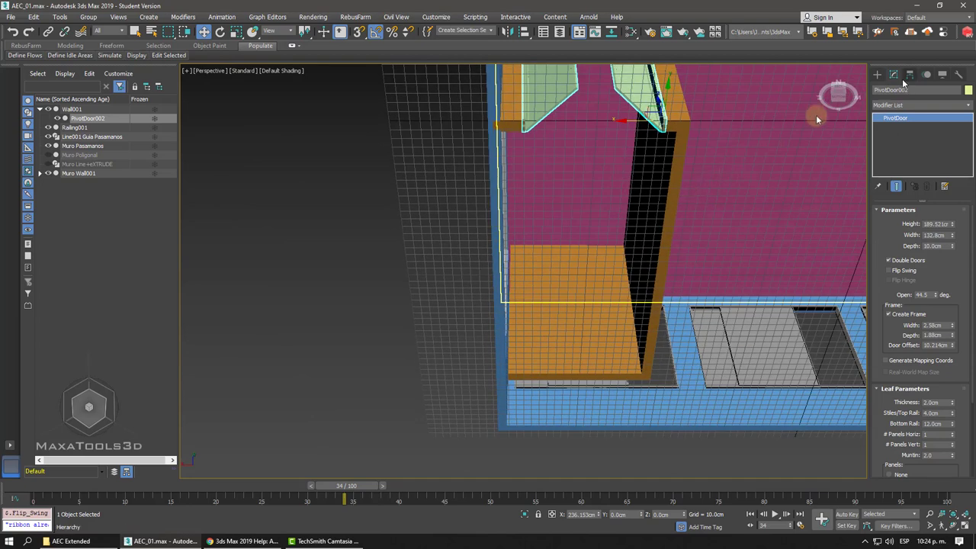
{"action": "left_click", "coordinate": [877, 74]}
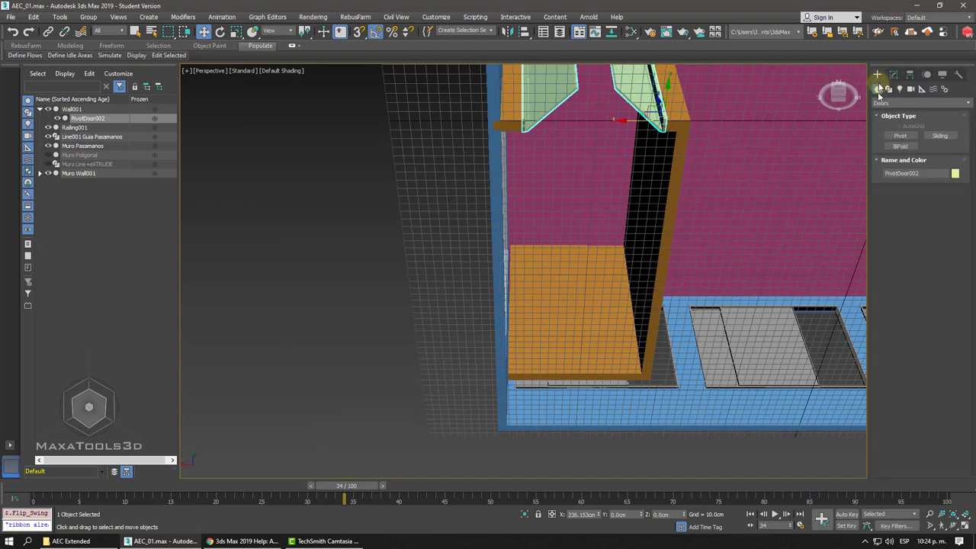
Create a 360×370×40 cm box inside the room and isolate it with edged faces.
{"action": "left_click", "coordinate": [881, 103]}
{"action": "left_click", "coordinate": [882, 113]}
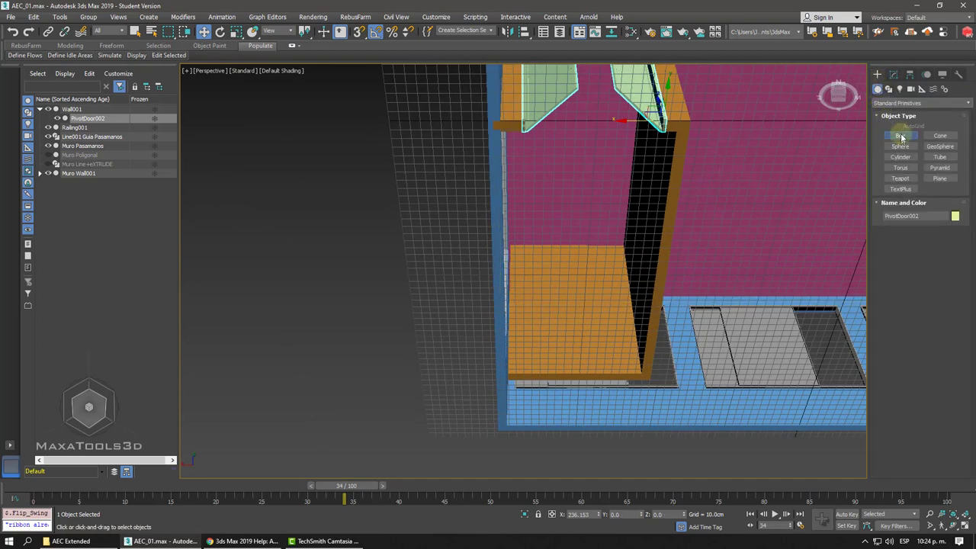
{"action": "left_click", "coordinate": [901, 137]}
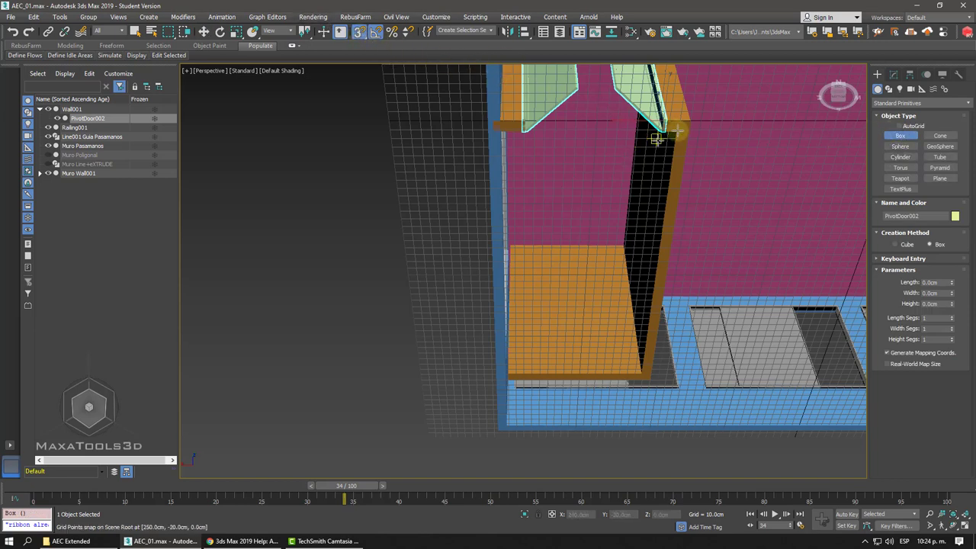
{"action": "left_click_drag", "start_coordinate": [678, 130], "coordinate": [507, 373]}
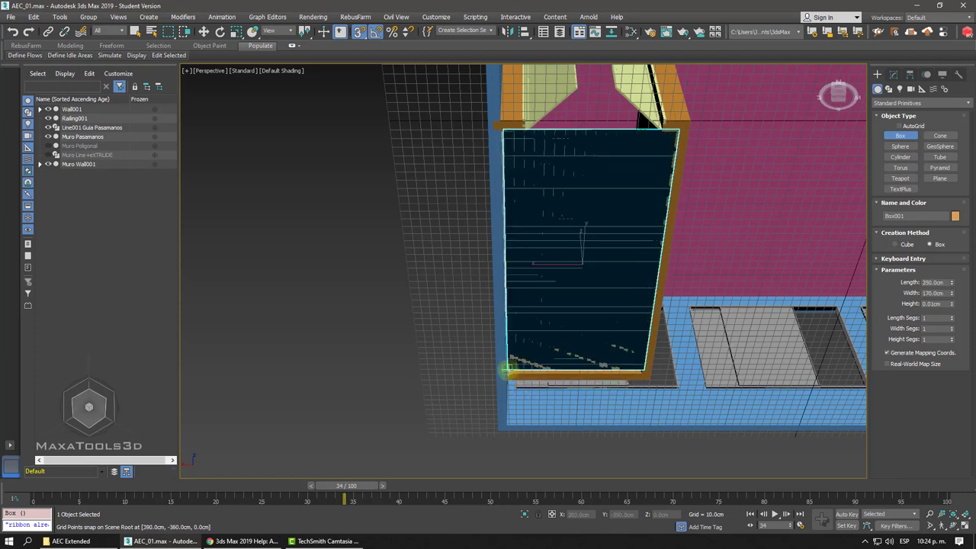
{"action": "left_click", "coordinate": [511, 338]}
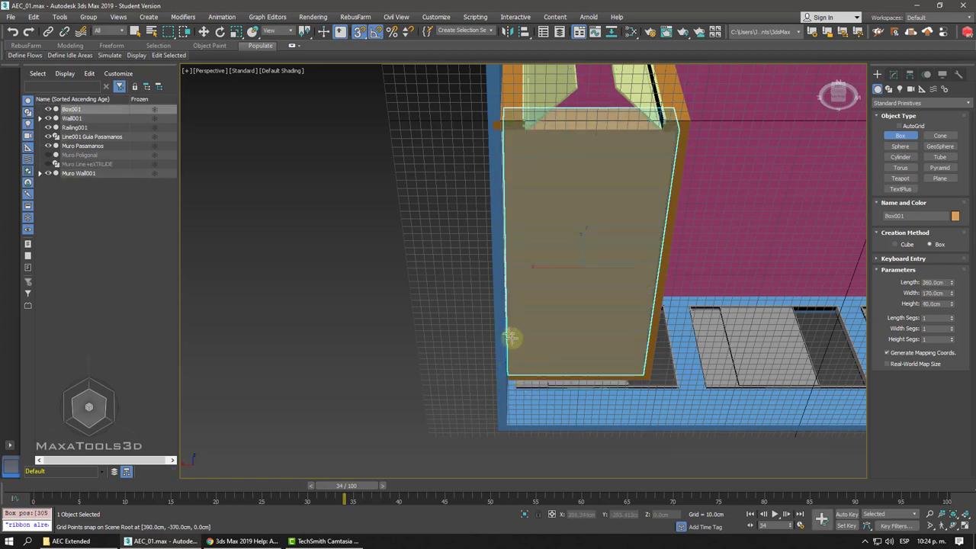
{"action": "key", "text": "w"}
{"action": "mouse_move", "coordinate": [570, 299]}
{"action": "middle_mouse_down", "text": "alt"}
{"action": "mouse_move", "coordinate": [624, 329]}
{"action": "mouse_move", "coordinate": [630, 307]}
{"action": "mouse_move", "coordinate": [573, 331]}
{"action": "mouse_move", "coordinate": [544, 305]}
{"action": "mouse_move", "coordinate": [562, 294]}
{"action": "middle_mouse_up", "text": "alt"}
{"action": "key", "text": "F3"}
{"action": "key", "text": "alt+q"}
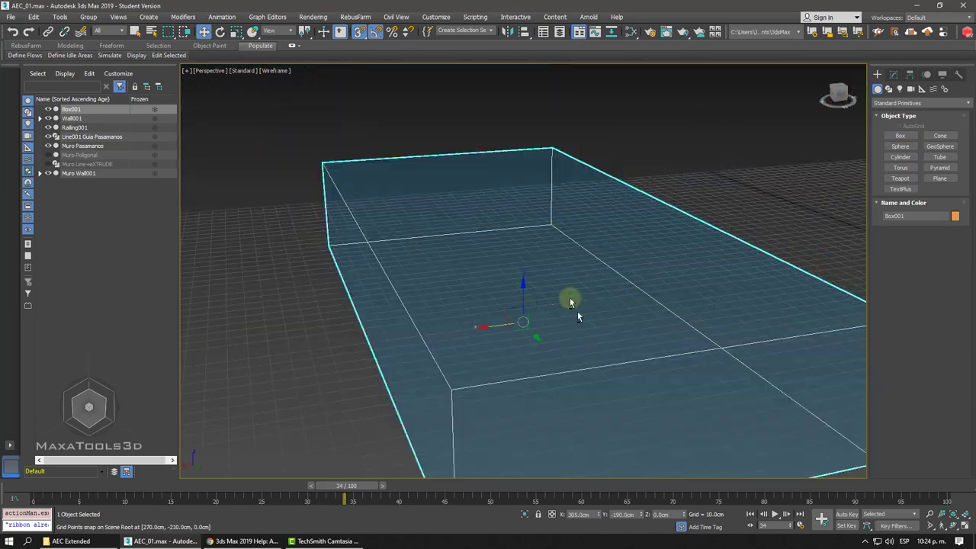
{"action": "key", "text": "F4"}
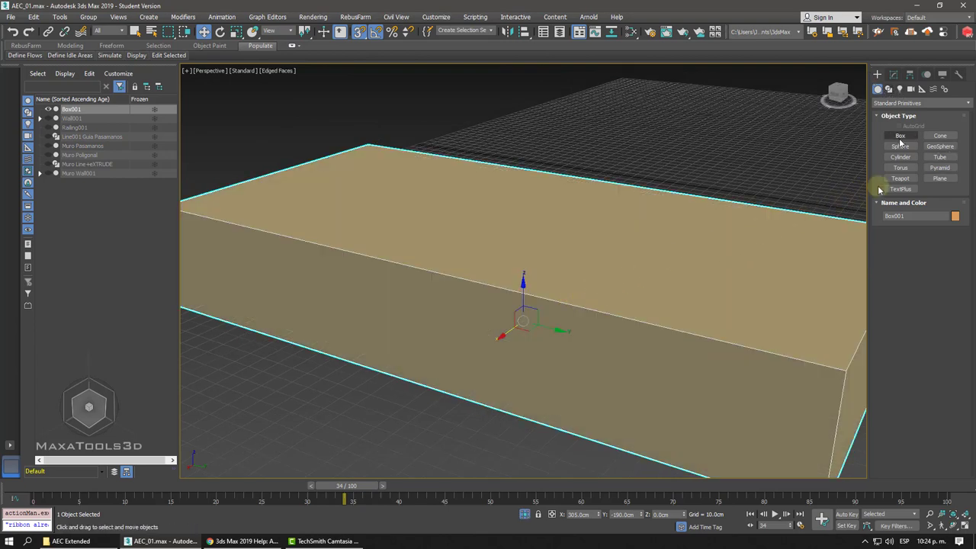
Place a teapot on the box using AutoGrid and clone it as an instance.
{"action": "left_click", "coordinate": [901, 178]}
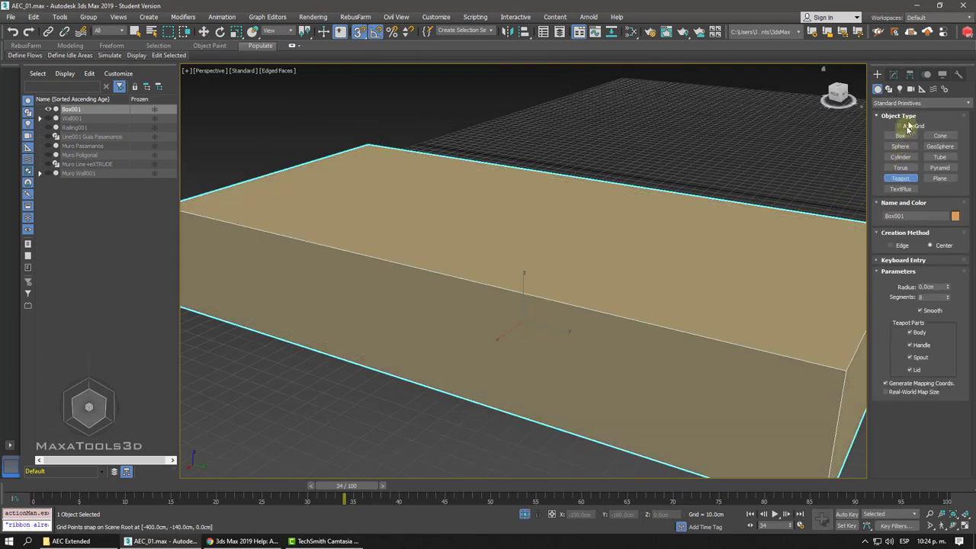
{"action": "left_click", "coordinate": [899, 126]}
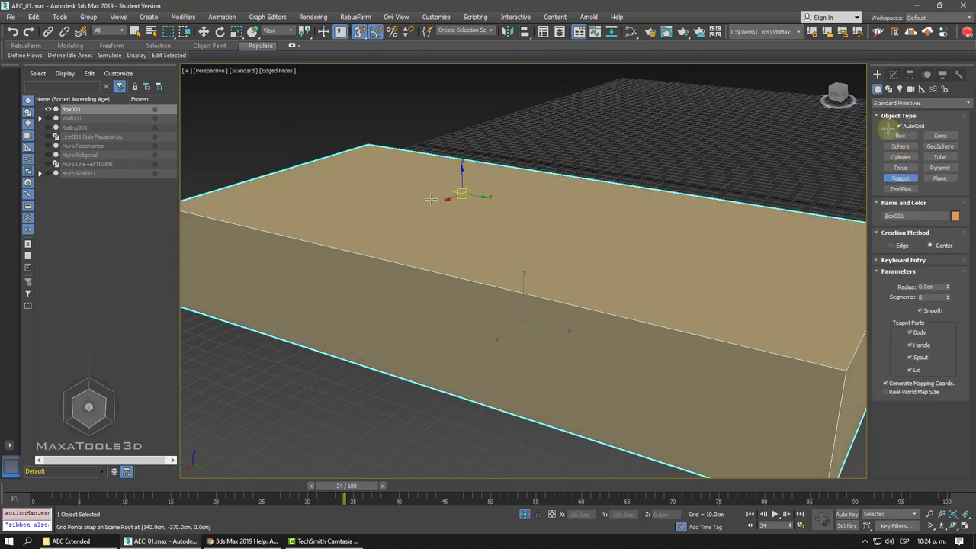
{"action": "left_click_drag", "start_coordinate": [402, 197], "coordinate": [410, 178]}
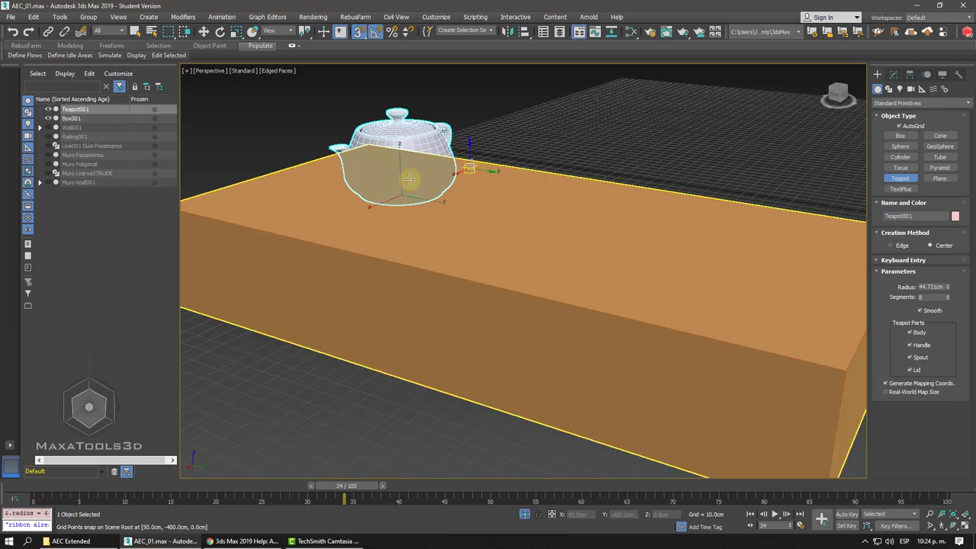
{"action": "key", "text": "Delete"}
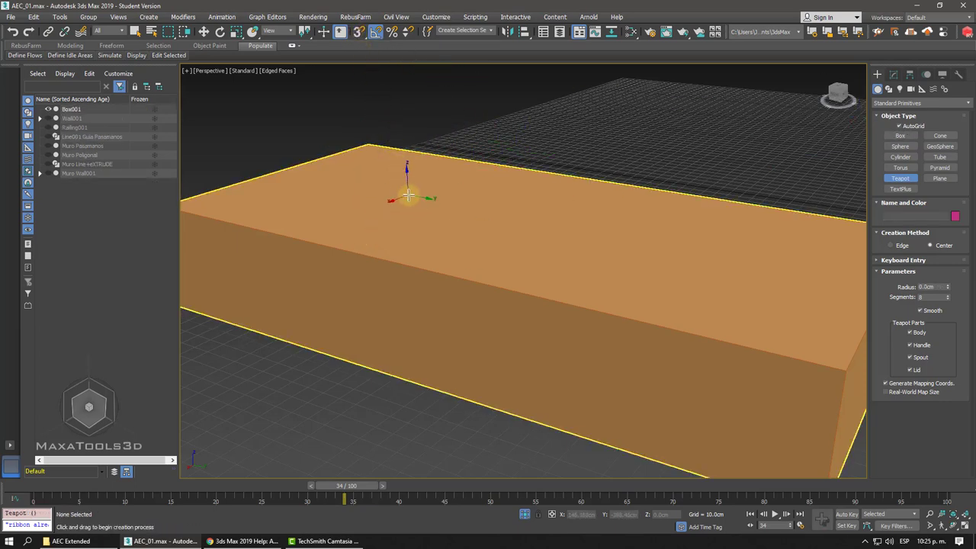
{"action": "mouse_move", "coordinate": [409, 196]}
{"action": "left_mouse_down"}
{"action": "mouse_move", "coordinate": [457, 197]}
{"action": "mouse_move", "coordinate": [573, 271]}
{"action": "left_mouse_up"}
{"action": "key", "text": "w"}
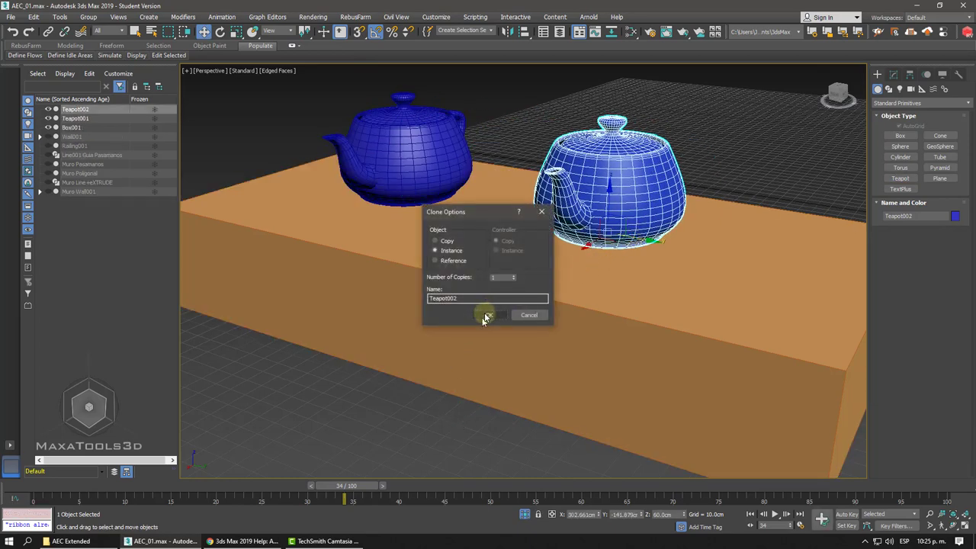
{"action": "left_click", "coordinate": [486, 317]}
{"action": "left_click", "coordinate": [525, 514]}
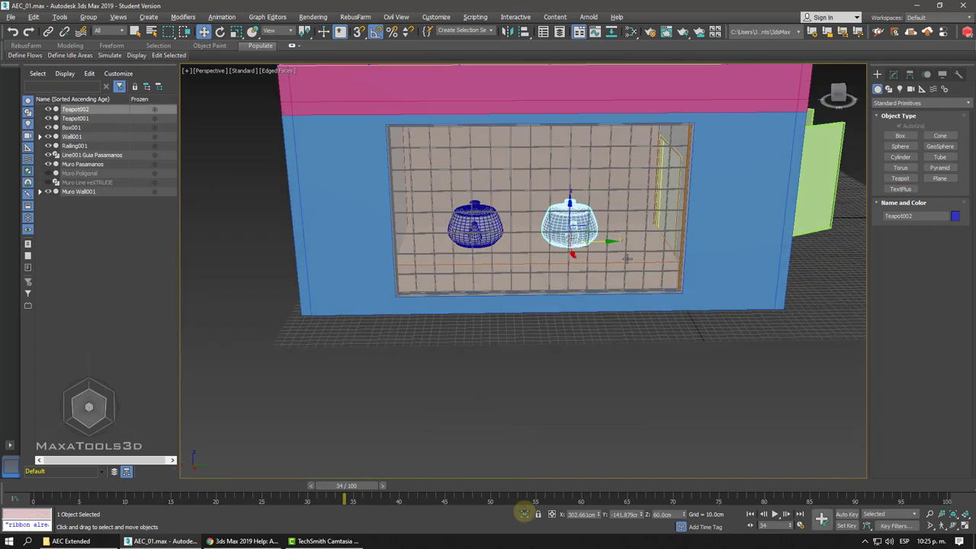
Select FixedWindow001 with both teapots framed behind it.
{"action": "middle_click_drag", "start_coordinate": [605, 414], "coordinate": [669, 344], "text": "alt"}
{"action": "left_click", "coordinate": [668, 344]}
{"action": "key", "text": "shift+z"}
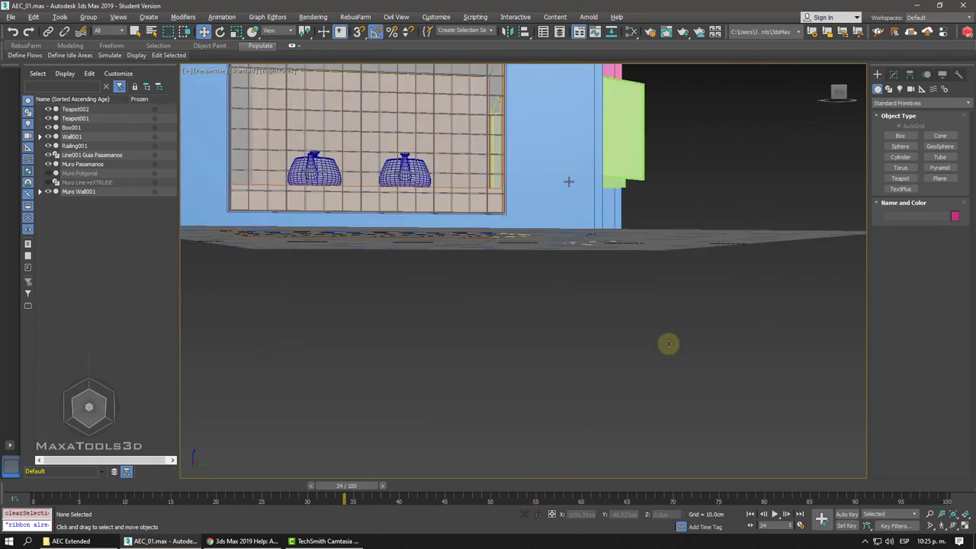
{"action": "scroll", "coordinate": [545, 295], "scroll_direction": "up", "scroll_amount": 3}
{"action": "left_click", "coordinate": [544, 295]}
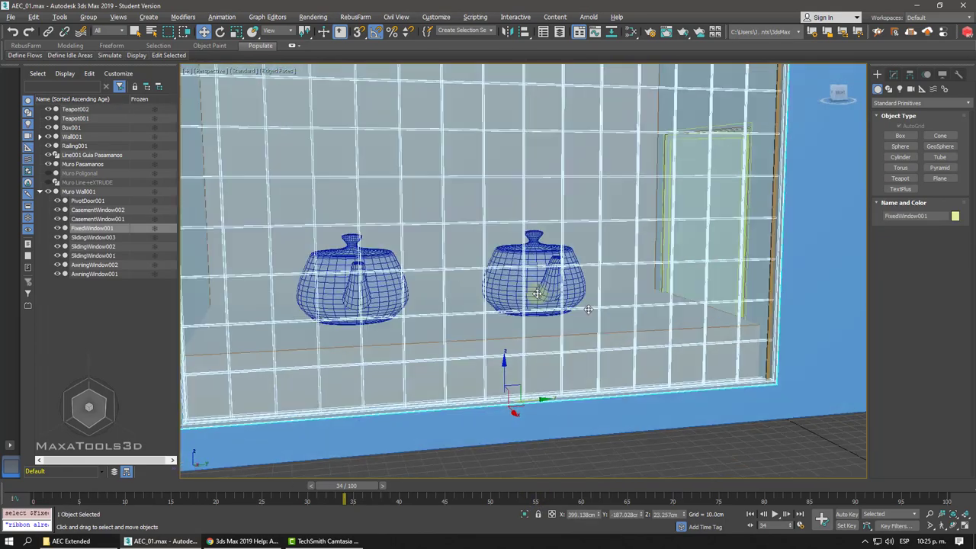
{"action": "mouse_move", "coordinate": [545, 295]}
{"action": "middle_mouse_down", "text": "alt"}
{"action": "mouse_move", "coordinate": [602, 315]}
{"action": "mouse_move", "coordinate": [504, 121]}
{"action": "middle_mouse_up", "text": "alt"}
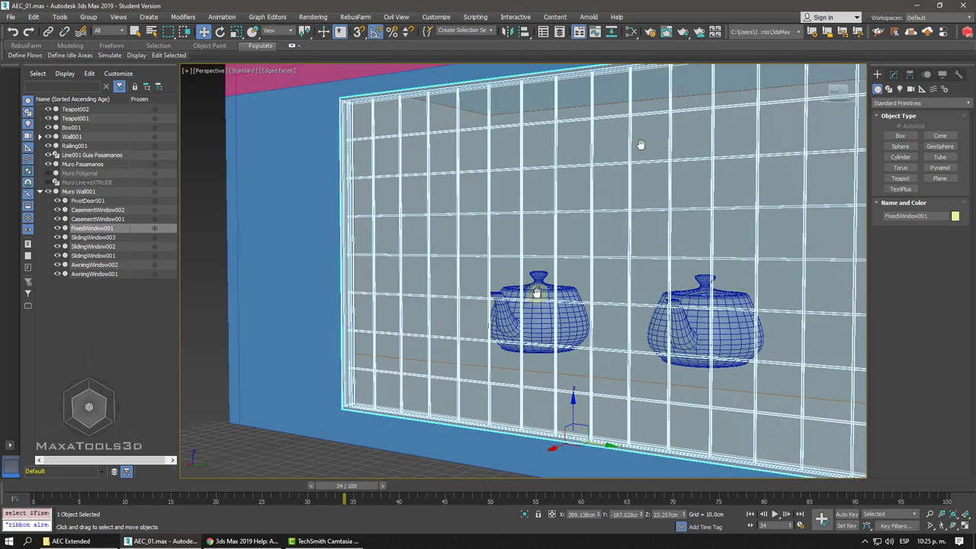
{"action": "middle_click_drag", "start_coordinate": [641, 144], "coordinate": [613, 124], "text": "alt"}
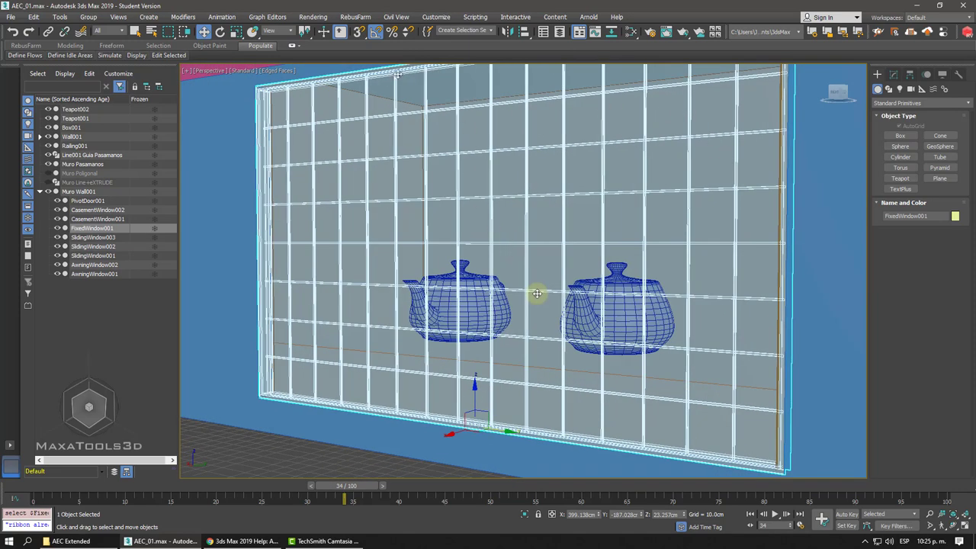
{"action": "middle_click_drag", "start_coordinate": [537, 293], "coordinate": [487, 207], "text": "alt"}
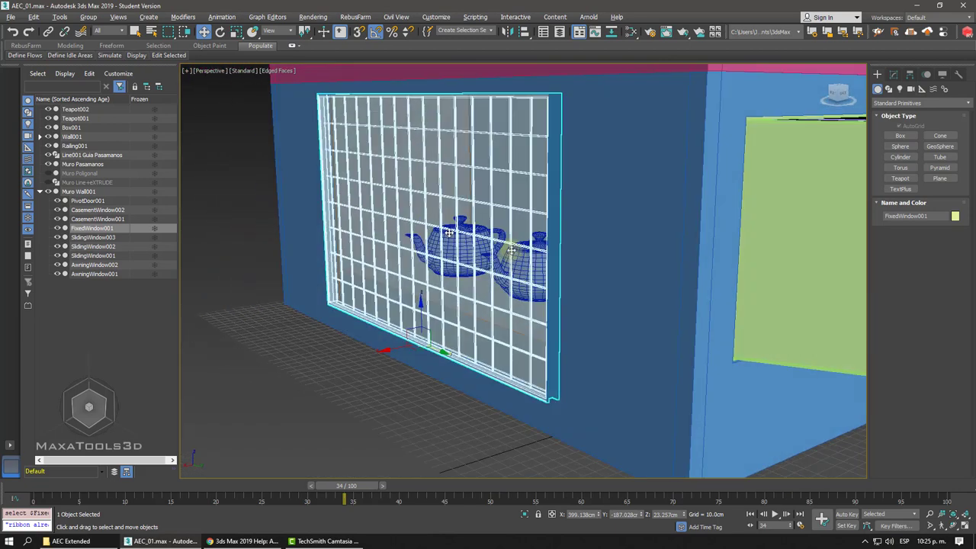
Toggle FixedWindow001 to see-through and view the teapots from outside the building.
{"action": "key", "text": "alt+x"}
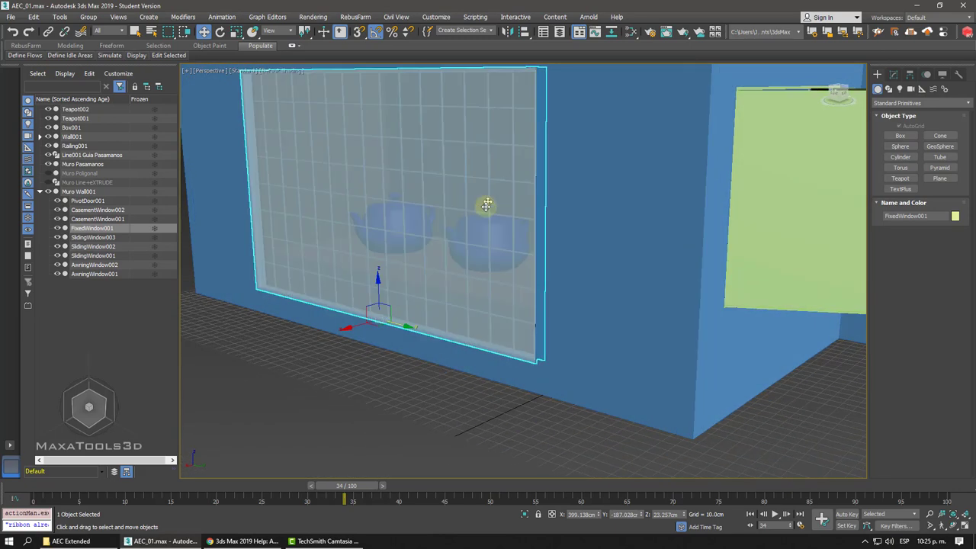
{"action": "scroll", "coordinate": [487, 206], "scroll_direction": "down", "scroll_amount": 5}
{"action": "scroll", "coordinate": [487, 206], "scroll_direction": "up", "scroll_amount": 2}
{"action": "scroll", "coordinate": [486, 206], "scroll_direction": "down", "scroll_amount": 2}
{"action": "scroll", "coordinate": [486, 206], "scroll_direction": "up", "scroll_amount": 3}
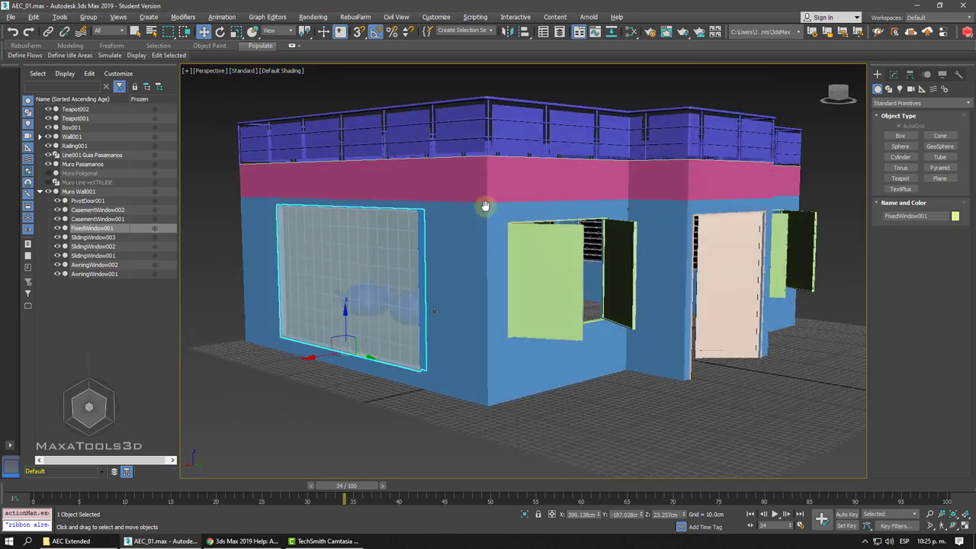
{"action": "scroll", "coordinate": [486, 206], "scroll_direction": "up", "scroll_amount": 3}
{"action": "scroll", "coordinate": [485, 206], "scroll_direction": "up", "scroll_amount": 2}
{"action": "scroll", "coordinate": [485, 206], "scroll_direction": "up", "scroll_amount": 2}
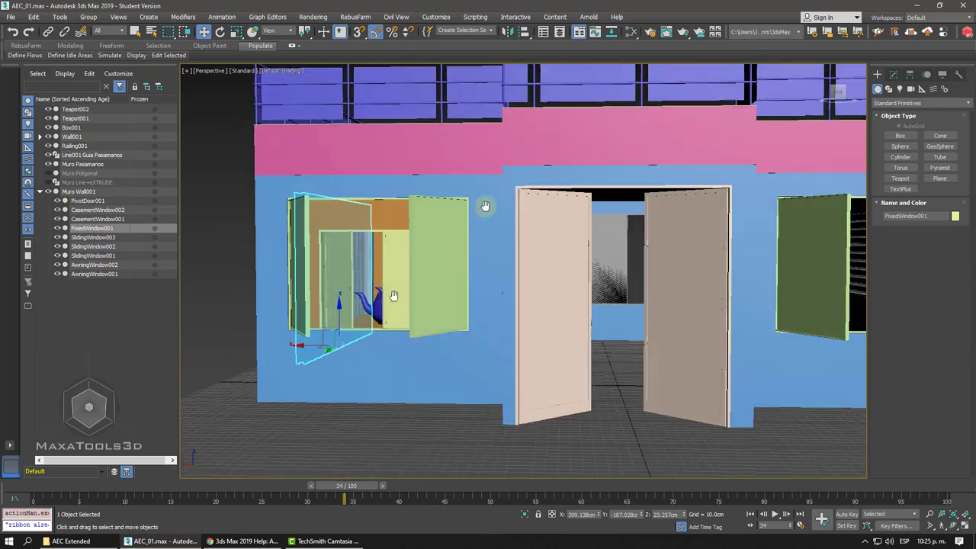
{"action": "scroll", "coordinate": [485, 206], "scroll_direction": "down", "scroll_amount": 5}
{"action": "middle_click_drag", "start_coordinate": [485, 206], "coordinate": [555, 349], "text": "alt"}
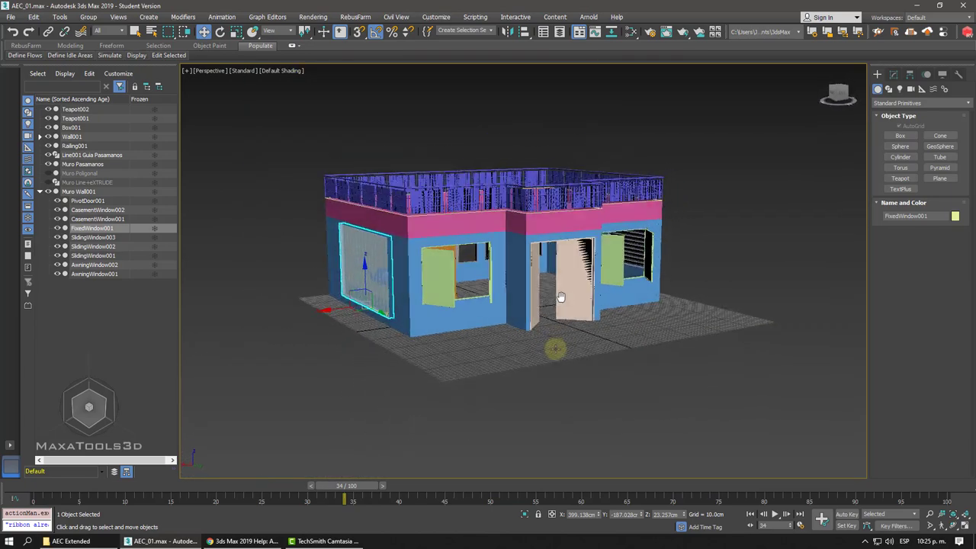
{"action": "left_click", "coordinate": [555, 349]}
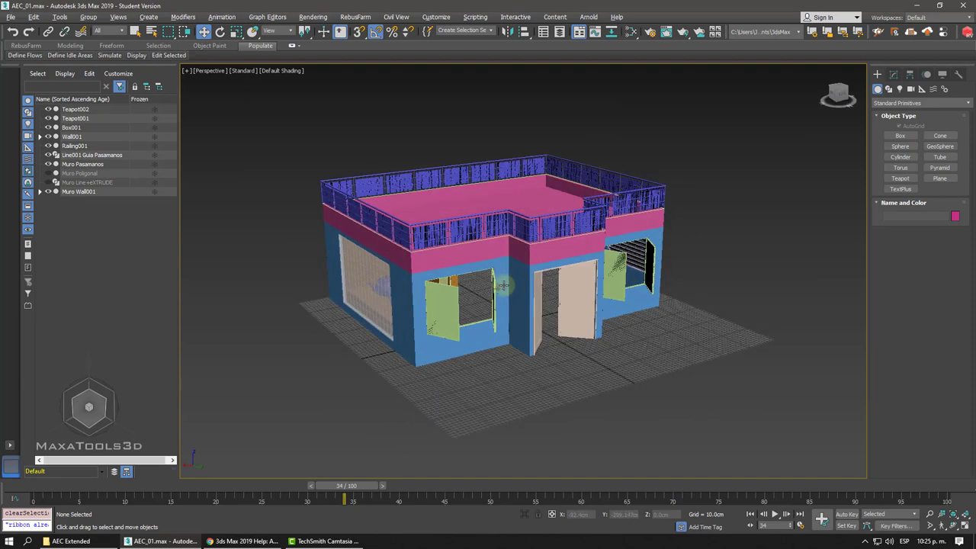
Select the Muro Pasamanos roof slab, turn on Edged Faces, and isolate it.
{"action": "middle_click_drag", "start_coordinate": [504, 286], "coordinate": [504, 283], "text": "alt"}
{"action": "scroll", "coordinate": [504, 284], "scroll_direction": "up", "scroll_amount": 3}
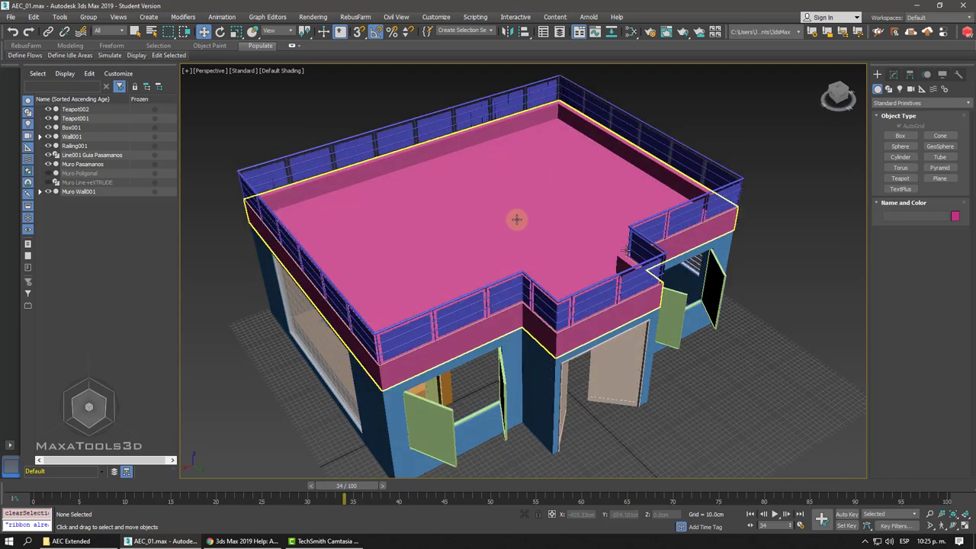
{"action": "left_click", "coordinate": [522, 195]}
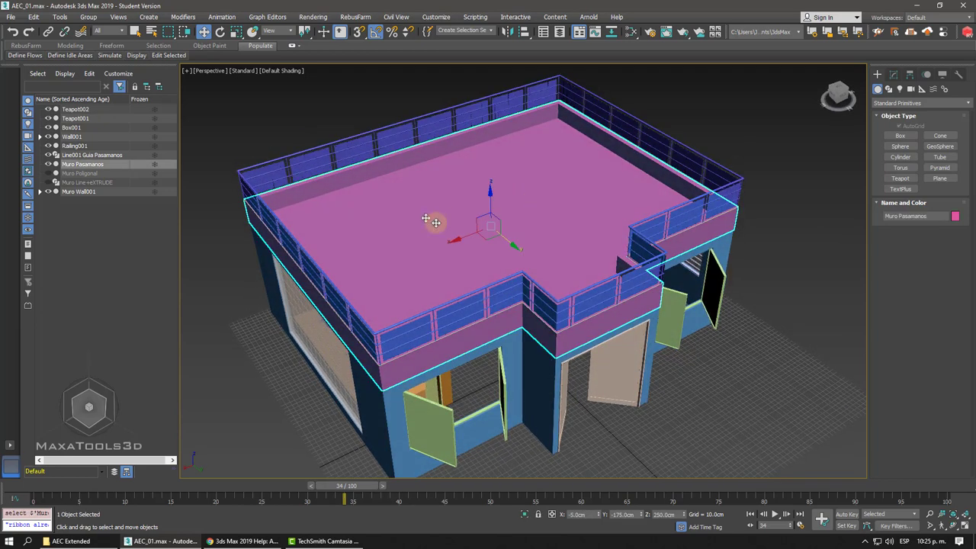
{"action": "key", "text": "F4"}
{"action": "mouse_move", "coordinate": [436, 223]}
{"action": "middle_mouse_down", "text": "alt"}
{"action": "mouse_move", "coordinate": [495, 181]}
{"action": "mouse_move", "coordinate": [493, 211]}
{"action": "mouse_move", "coordinate": [422, 167]}
{"action": "middle_mouse_up", "text": "alt"}
{"action": "key", "text": "alt+q"}
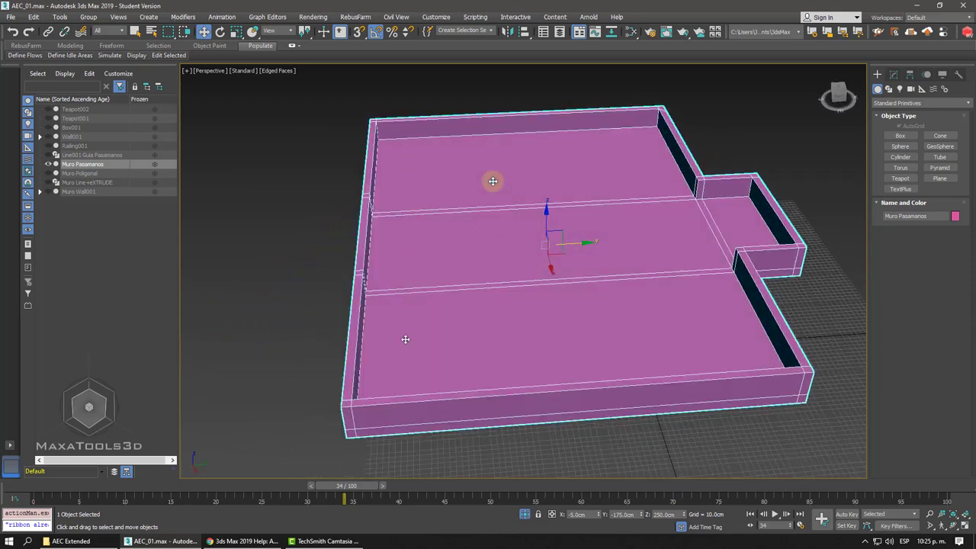
{"action": "mouse_move", "coordinate": [493, 181]}
{"action": "middle_mouse_down", "text": "alt"}
{"action": "mouse_move", "coordinate": [453, 226]}
{"action": "mouse_move", "coordinate": [458, 244]}
{"action": "mouse_move", "coordinate": [453, 227]}
{"action": "middle_mouse_up", "text": "alt"}
{"action": "scroll", "coordinate": [453, 227], "scroll_direction": "up", "scroll_amount": 3}
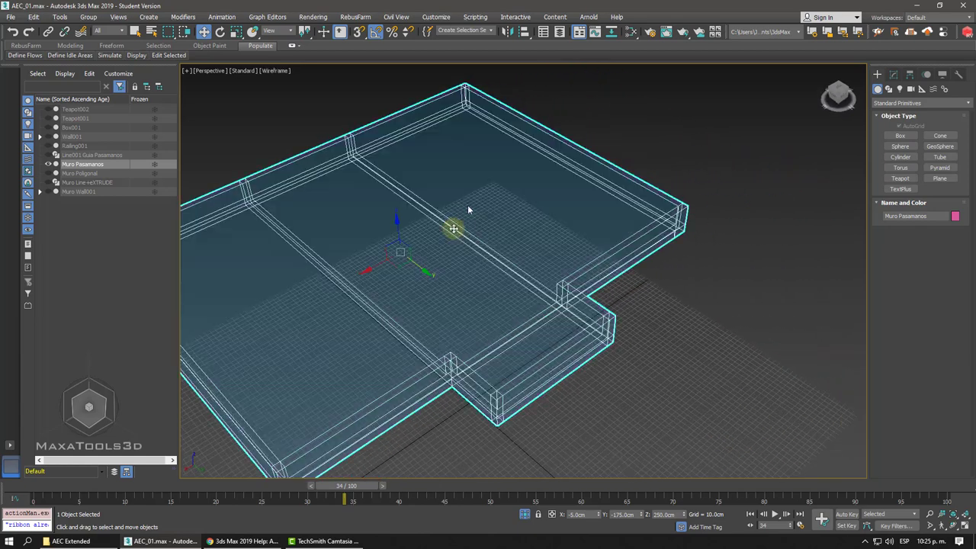
{"action": "middle_click_drag", "start_coordinate": [516, 207], "coordinate": [591, 189], "text": "alt"}
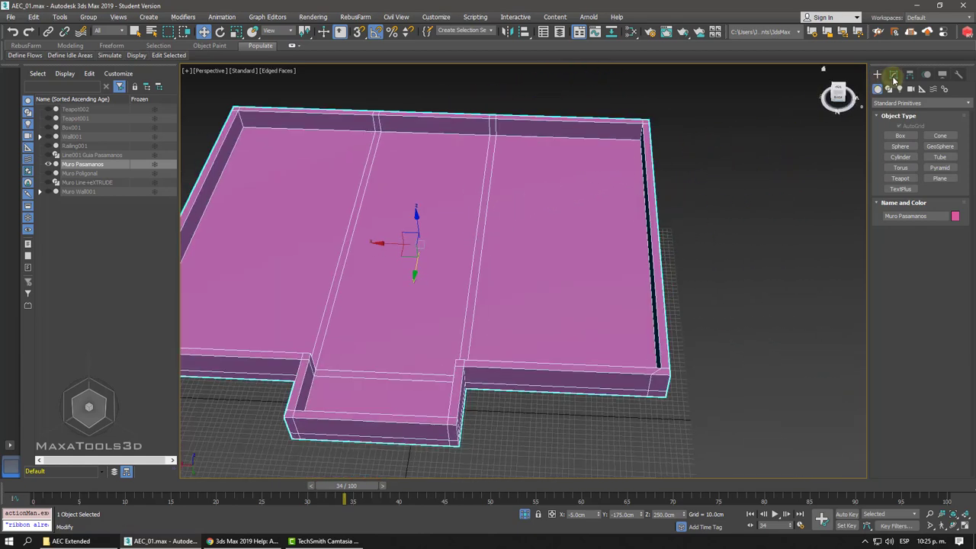
Add a vertical and a horizontal Swift Loop across the Muro Pasamanos floor.
{"action": "left_click", "coordinate": [894, 74]}
{"action": "left_click", "coordinate": [905, 135]}
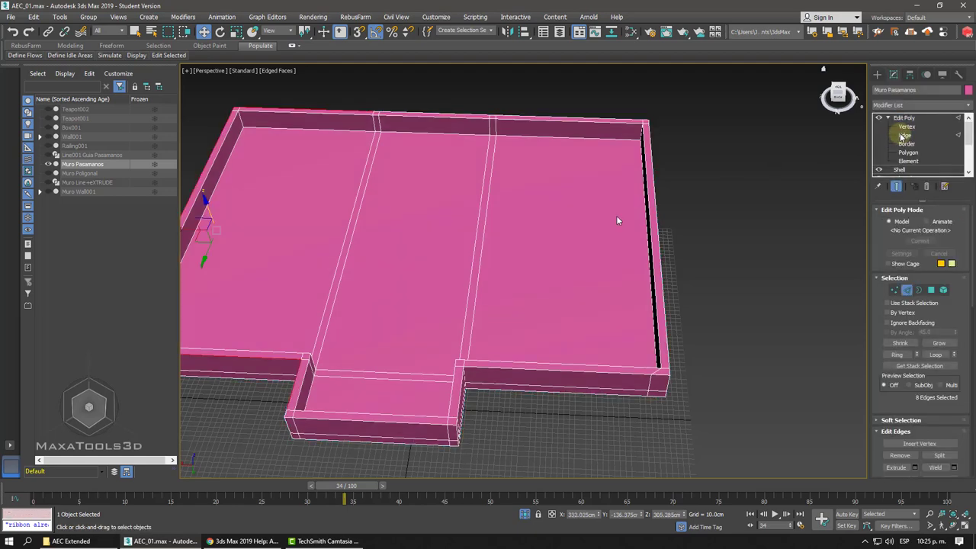
{"action": "middle_click_drag", "start_coordinate": [616, 215], "coordinate": [584, 196], "text": "alt"}
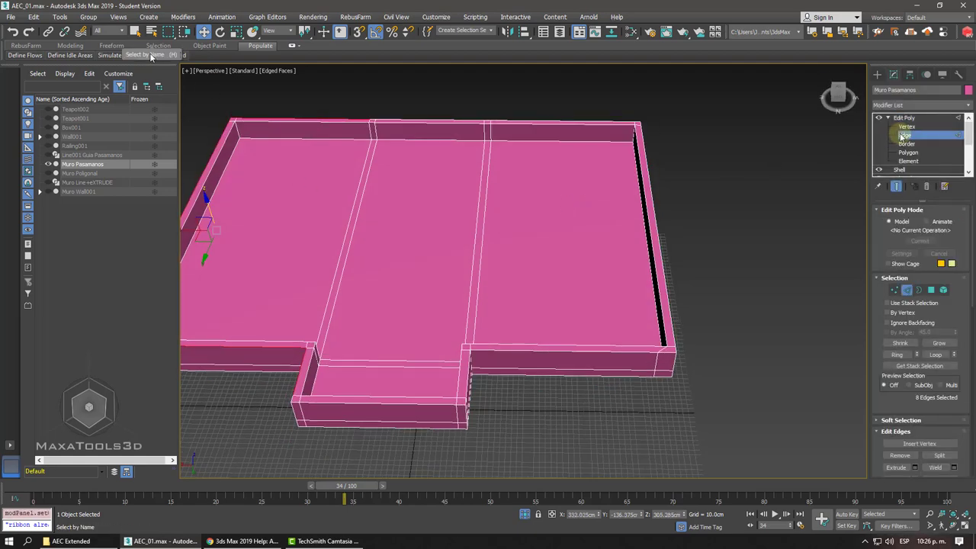
{"action": "left_click", "coordinate": [77, 48]}
{"action": "mouse_move", "coordinate": [120, 56]}
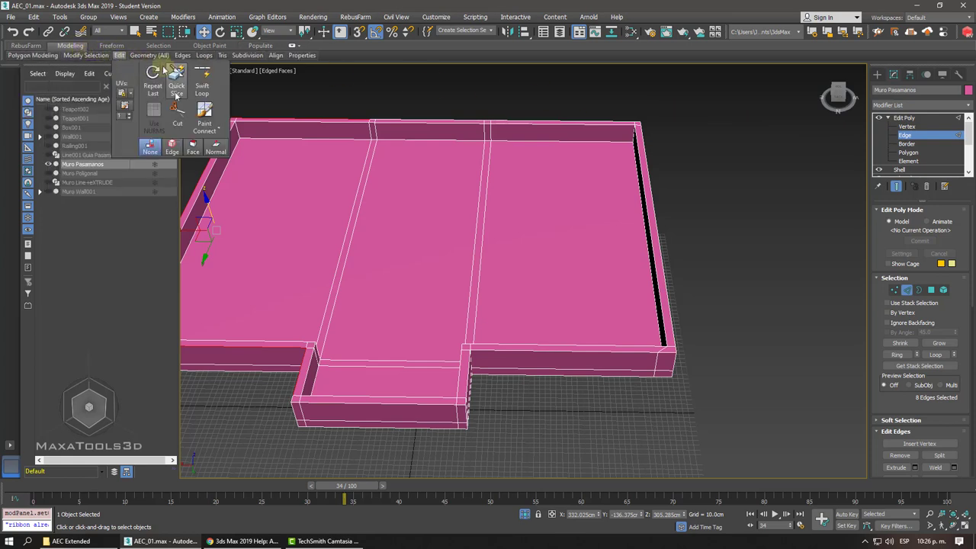
{"action": "left_click", "coordinate": [202, 79]}
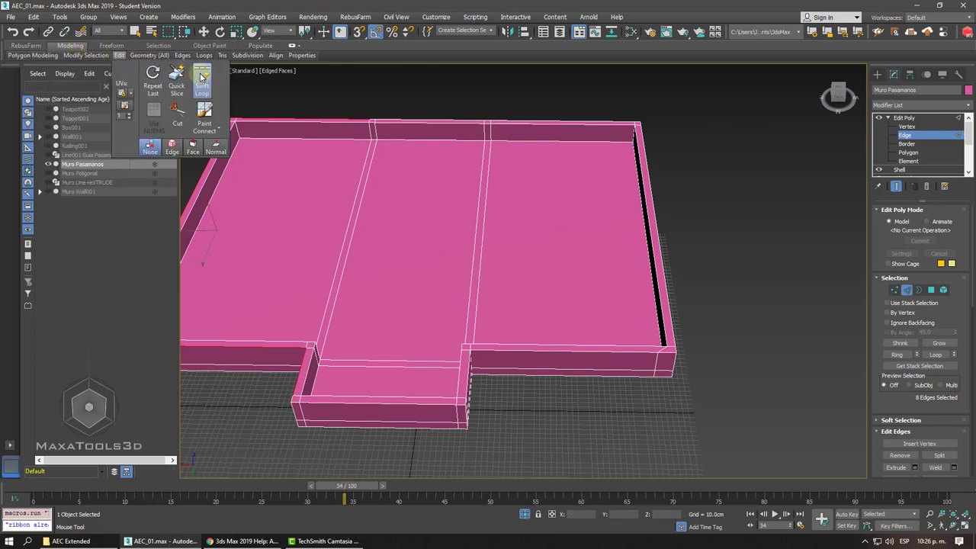
{"action": "left_click", "coordinate": [568, 142]}
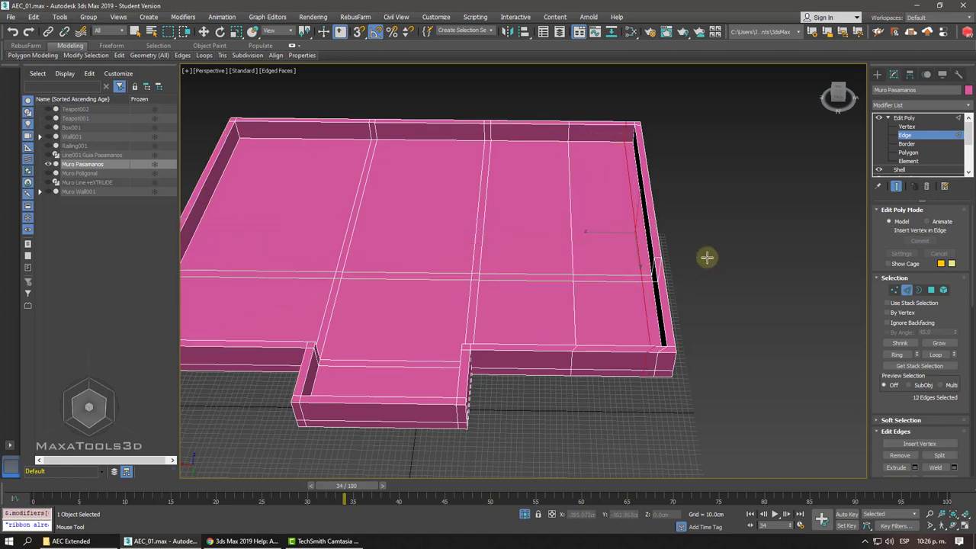
{"action": "left_click", "coordinate": [619, 232]}
{"action": "key", "text": "w"}
{"action": "middle_click_drag", "start_coordinate": [619, 232], "coordinate": [554, 218], "text": "alt"}
{"action": "left_click", "coordinate": [687, 157]}
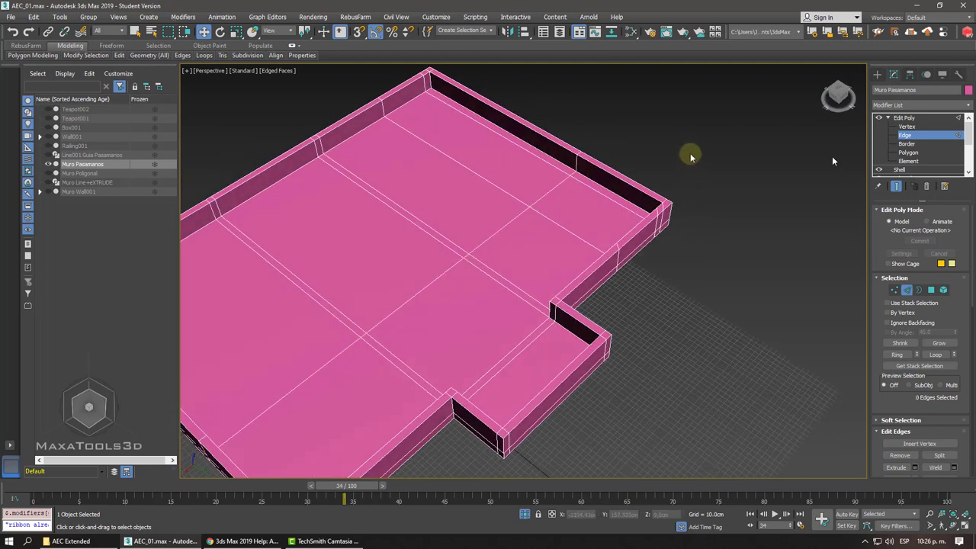
Delete the floor polygon near the back corner to open a hole.
{"action": "left_click", "coordinate": [889, 153]}
{"action": "left_click", "coordinate": [491, 160]}
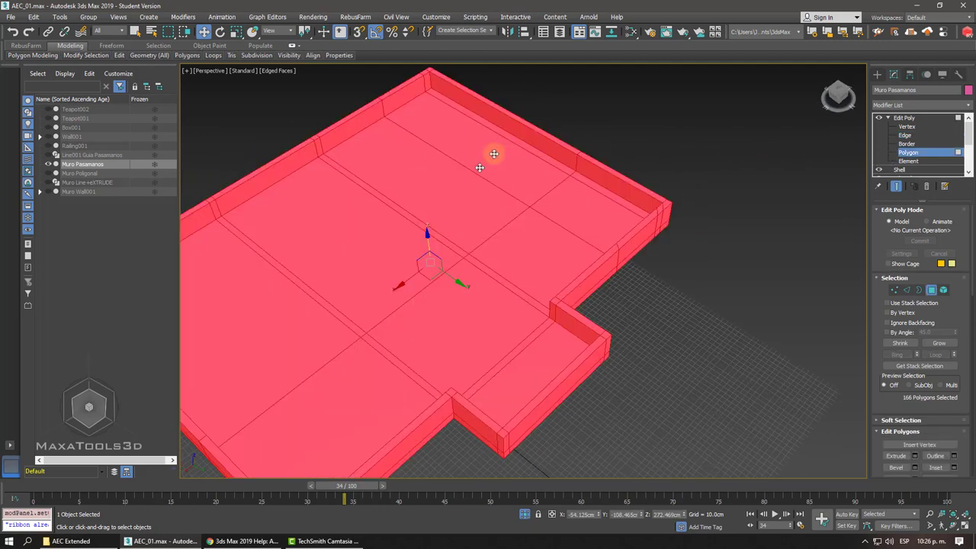
{"action": "key", "text": "Delete"}
{"action": "middle_click_drag", "start_coordinate": [491, 160], "coordinate": [625, 158], "text": "alt"}
{"action": "scroll", "coordinate": [496, 158], "scroll_direction": "up", "scroll_amount": 3}
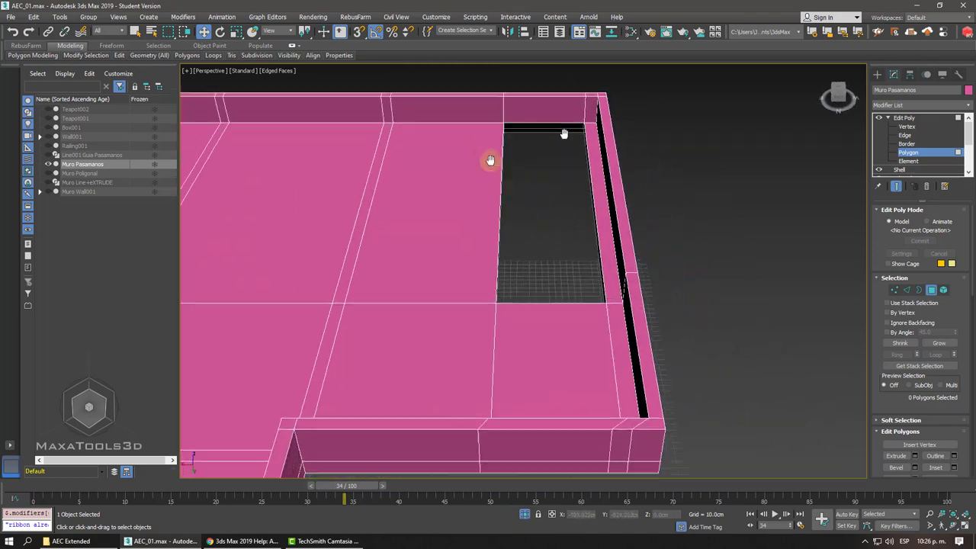
Select the opening's border, then end isolation to show the whole house.
{"action": "left_click", "coordinate": [907, 144]}
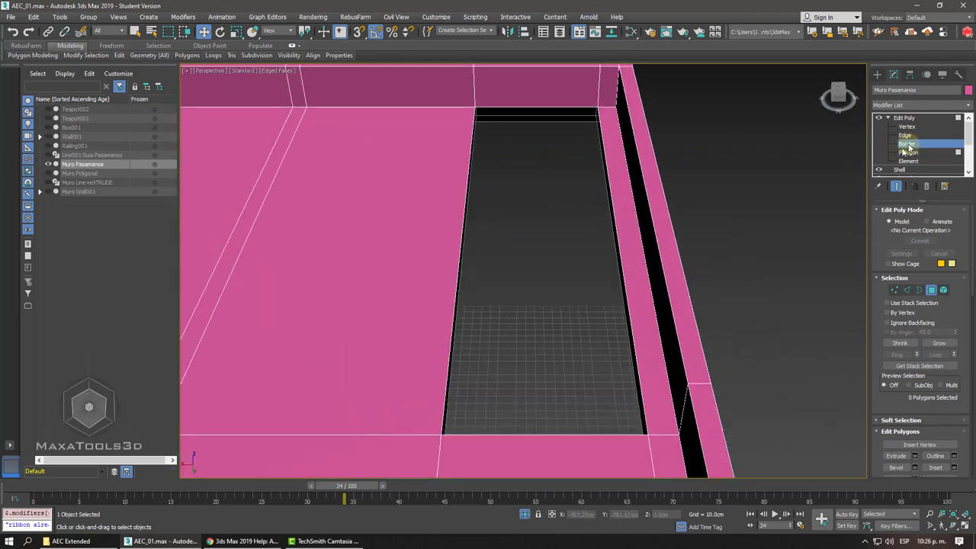
{"action": "left_click", "coordinate": [556, 109]}
{"action": "middle_click_drag", "start_coordinate": [549, 145], "coordinate": [546, 139], "text": "alt"}
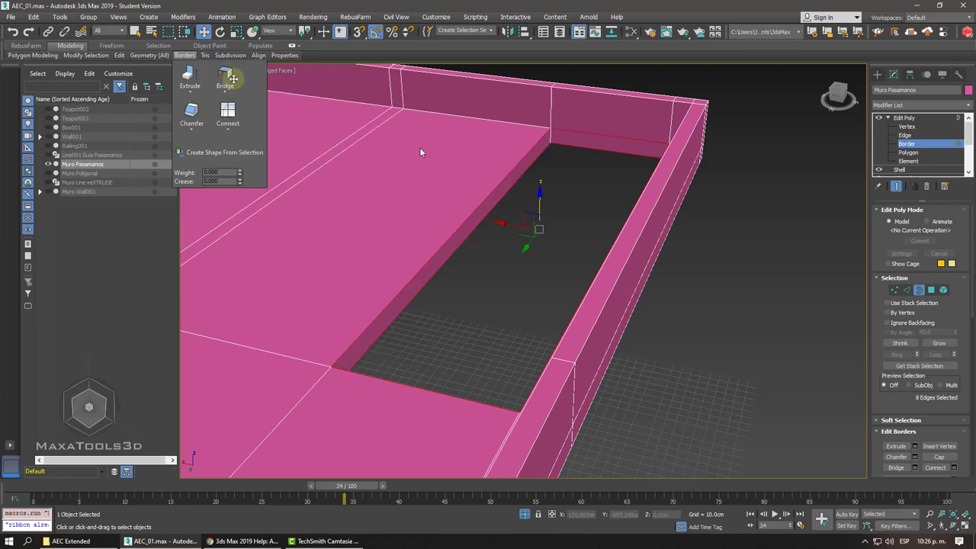
{"action": "mouse_move", "coordinate": [419, 147]}
{"action": "middle_mouse_down", "text": "alt"}
{"action": "mouse_move", "coordinate": [508, 240]}
{"action": "mouse_move", "coordinate": [626, 216]}
{"action": "mouse_move", "coordinate": [618, 229]}
{"action": "middle_mouse_up", "text": "alt"}
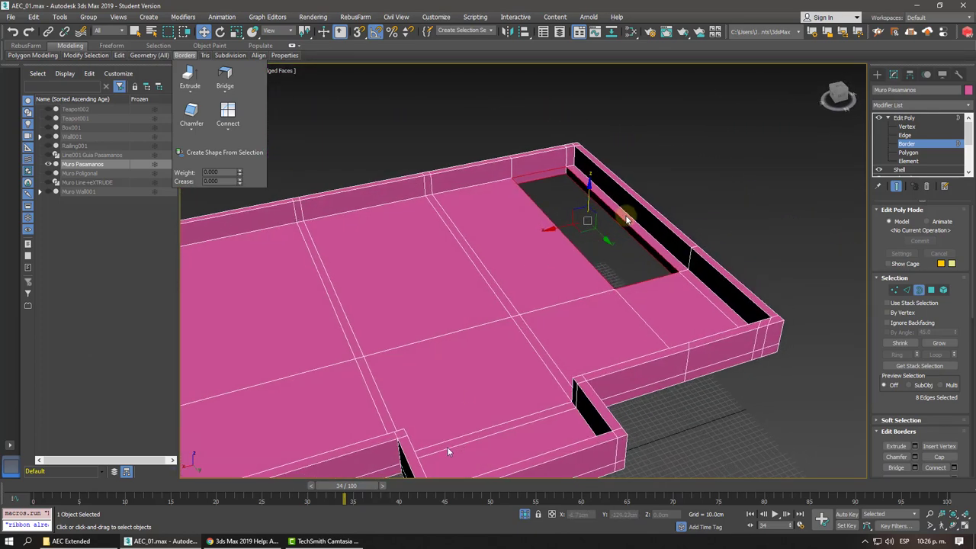
{"action": "left_click", "coordinate": [524, 515]}
{"action": "mouse_move", "coordinate": [534, 301]}
{"action": "middle_mouse_down", "text": "alt"}
{"action": "mouse_move", "coordinate": [494, 272]}
{"action": "mouse_move", "coordinate": [407, 300]}
{"action": "mouse_move", "coordinate": [710, 212]}
{"action": "mouse_move", "coordinate": [571, 126]}
{"action": "mouse_move", "coordinate": [627, 126]}
{"action": "mouse_move", "coordinate": [691, 173]}
{"action": "mouse_move", "coordinate": [633, 211]}
{"action": "mouse_move", "coordinate": [565, 225]}
{"action": "mouse_move", "coordinate": [597, 246]}
{"action": "mouse_move", "coordinate": [628, 206]}
{"action": "middle_mouse_up", "text": "alt"}
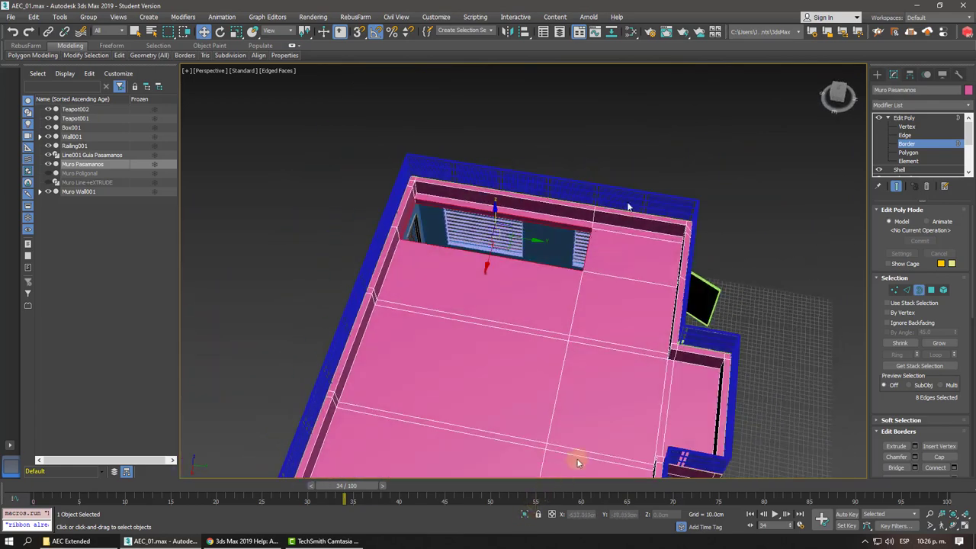
Turn off Edged Faces and switch the Create panel to the Stairs category.
{"action": "left_click", "coordinate": [903, 118]}
{"action": "left_click", "coordinate": [877, 74]}
{"action": "mouse_move", "coordinate": [654, 155]}
{"action": "middle_mouse_down", "text": "alt"}
{"action": "mouse_move", "coordinate": [728, 150]}
{"action": "mouse_move", "coordinate": [656, 155]}
{"action": "middle_mouse_up", "text": "alt"}
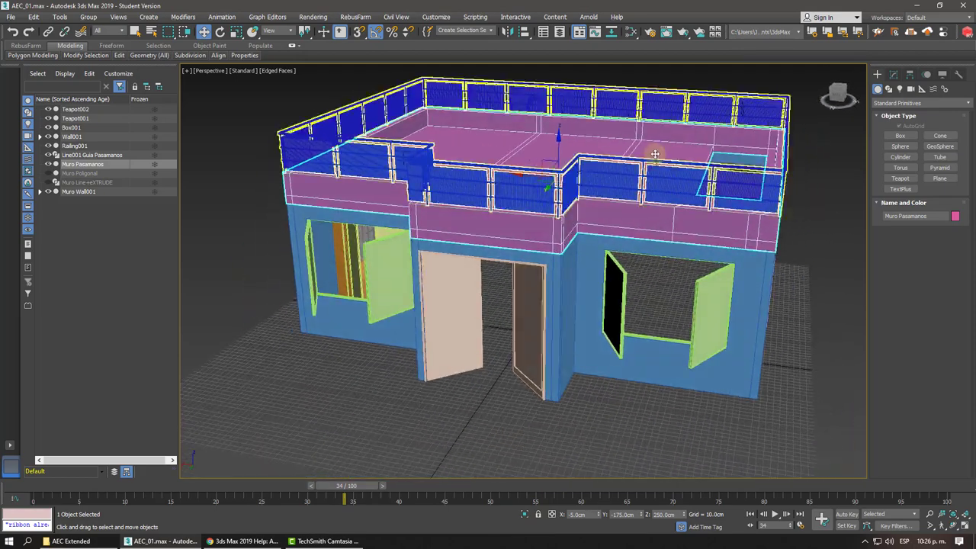
{"action": "key", "text": "F4"}
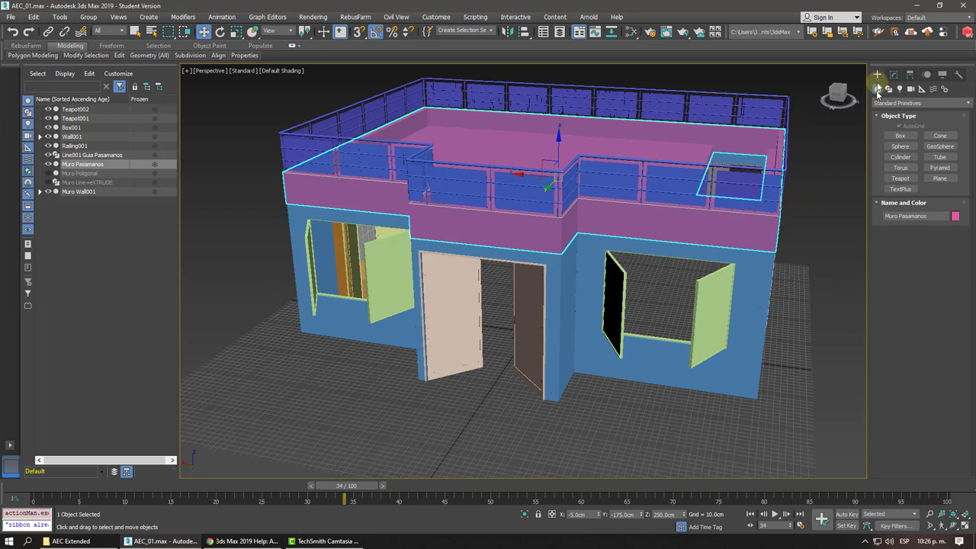
{"action": "left_click", "coordinate": [885, 103]}
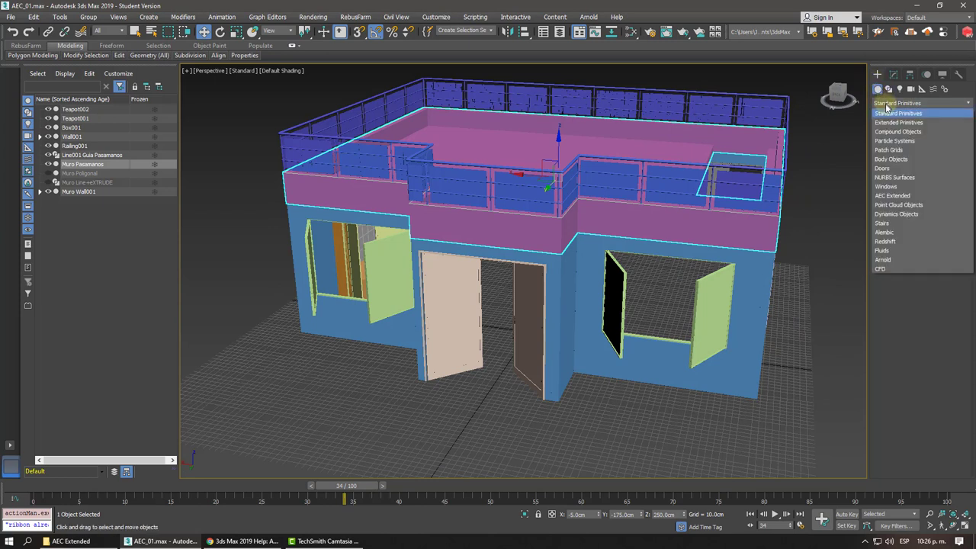
{"action": "left_click", "coordinate": [889, 227]}
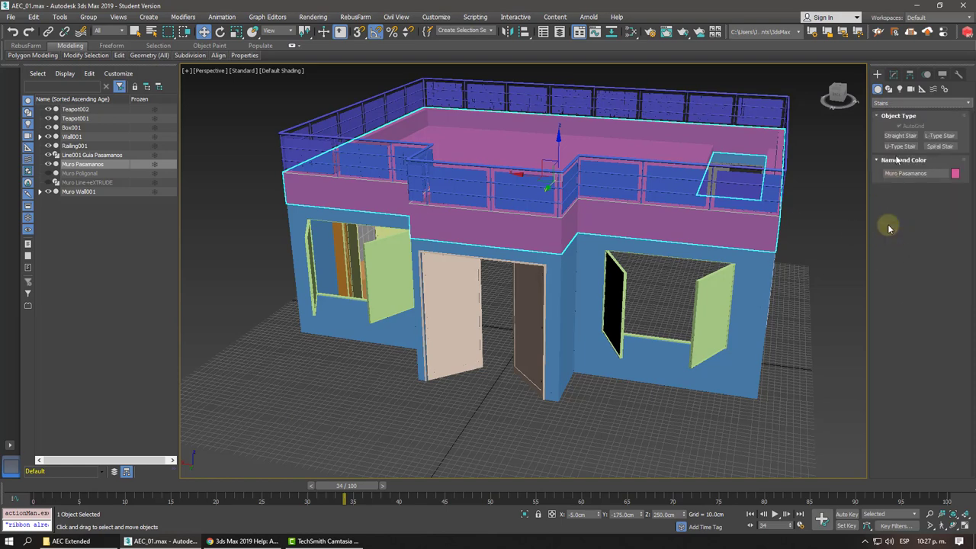
{"action": "scroll", "coordinate": [479, 272], "scroll_direction": "up", "scroll_amount": 3}
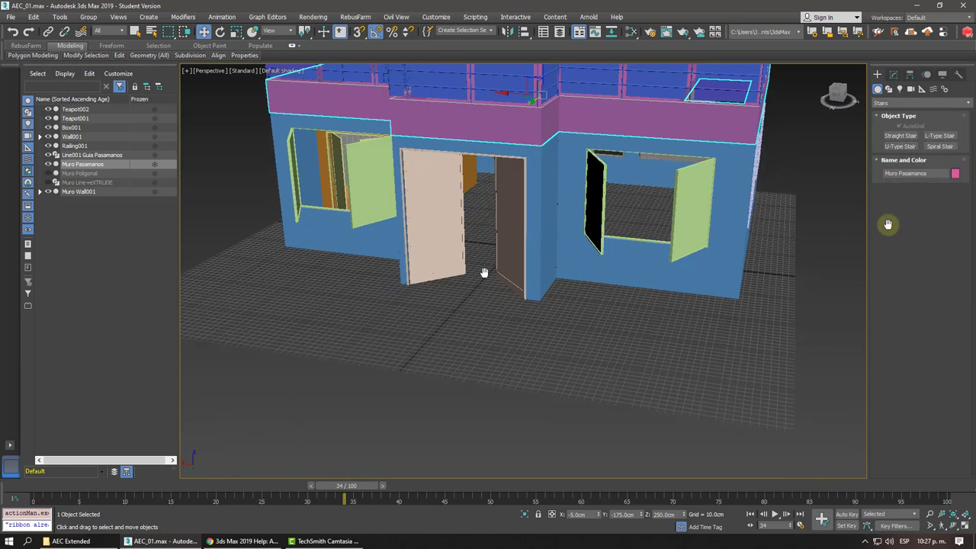
{"action": "mouse_move", "coordinate": [479, 273]}
{"action": "middle_mouse_down", "text": "alt"}
{"action": "mouse_move", "coordinate": [544, 333]}
{"action": "mouse_move", "coordinate": [523, 322]}
{"action": "middle_mouse_up", "text": "alt"}
{"action": "scroll", "coordinate": [523, 323], "scroll_direction": "up", "scroll_amount": 3}
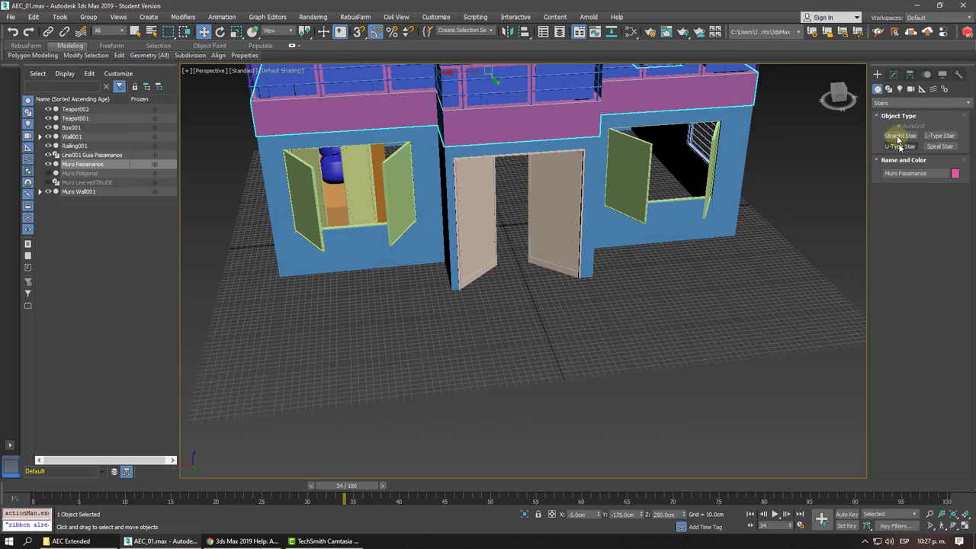
Draw a straight stair 410 cm long and 150 cm wide in front of the house, with grid snapping on.
{"action": "left_click", "coordinate": [899, 137]}
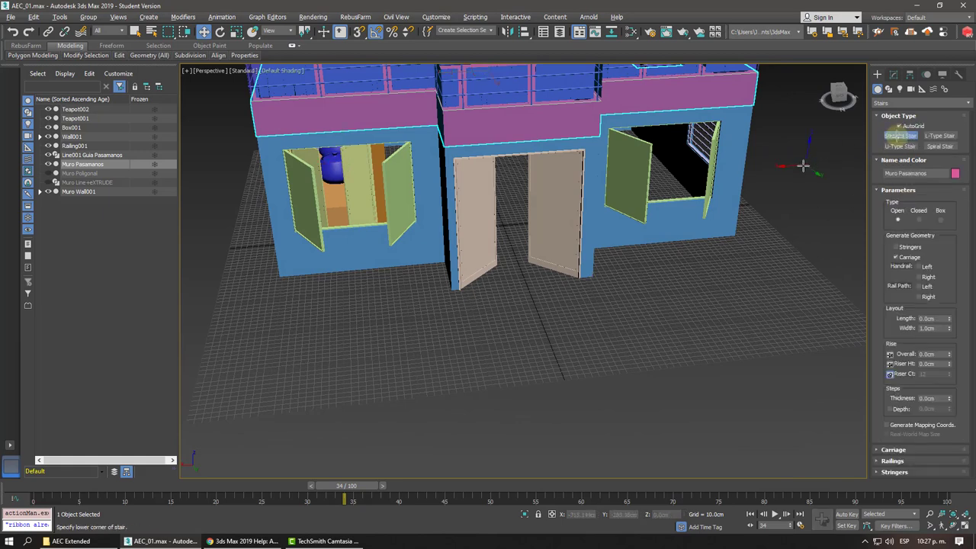
{"action": "middle_click_drag", "start_coordinate": [763, 177], "coordinate": [753, 178], "text": "alt"}
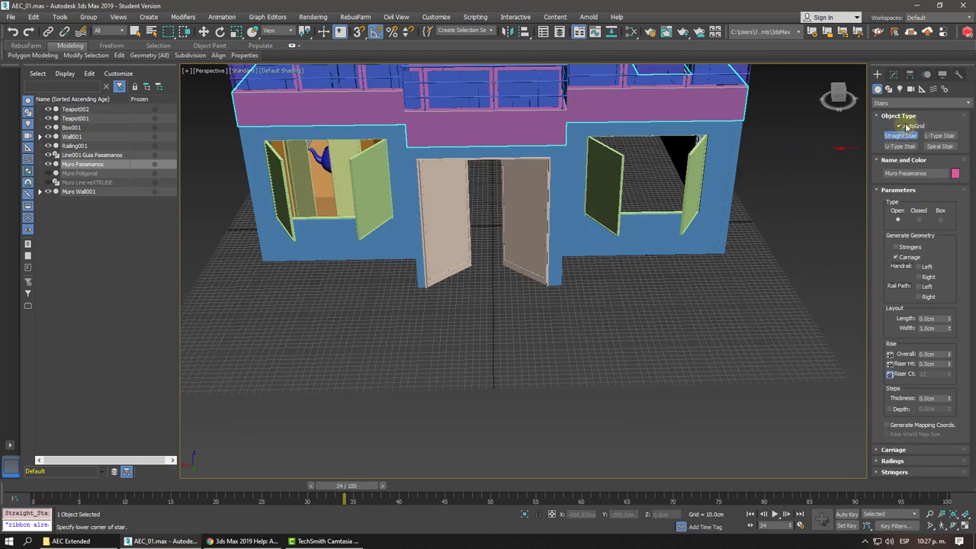
{"action": "mouse_move", "coordinate": [355, 71]}
{"action": "middle_mouse_down"}
{"action": "mouse_move", "coordinate": [447, 388]}
{"action": "mouse_move", "coordinate": [297, 326]}
{"action": "middle_mouse_up"}
{"action": "left_click", "coordinate": [359, 31]}
{"action": "mouse_move", "coordinate": [293, 319]}
{"action": "left_mouse_down"}
{"action": "mouse_move", "coordinate": [546, 311]}
{"action": "mouse_move", "coordinate": [320, 306]}
{"action": "mouse_move", "coordinate": [313, 286]}
{"action": "left_mouse_up"}
{"action": "mouse_move", "coordinate": [339, 321]}
{"action": "left_mouse_down"}
{"action": "mouse_move", "coordinate": [533, 314]}
{"action": "mouse_move", "coordinate": [297, 324]}
{"action": "mouse_move", "coordinate": [576, 313]}
{"action": "left_mouse_up"}
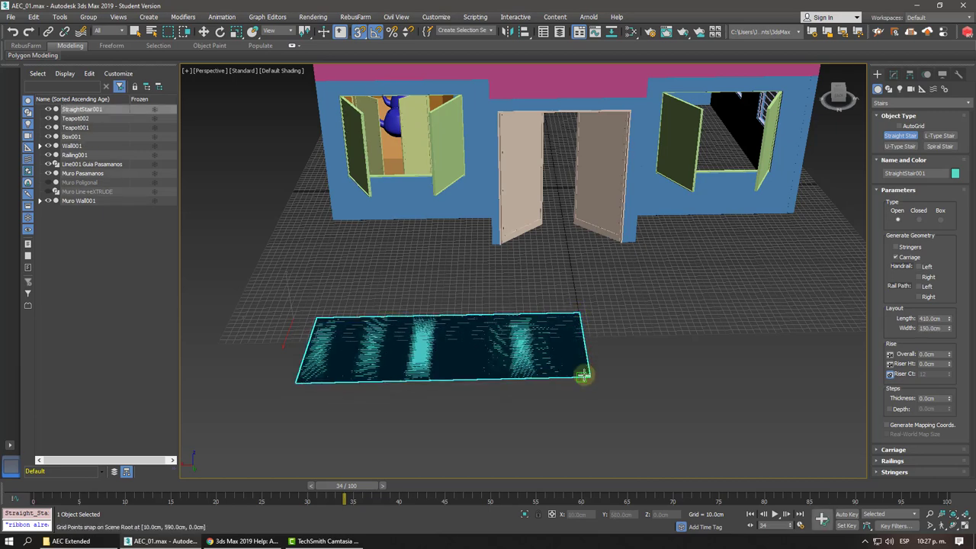
{"action": "left_click", "coordinate": [583, 373]}
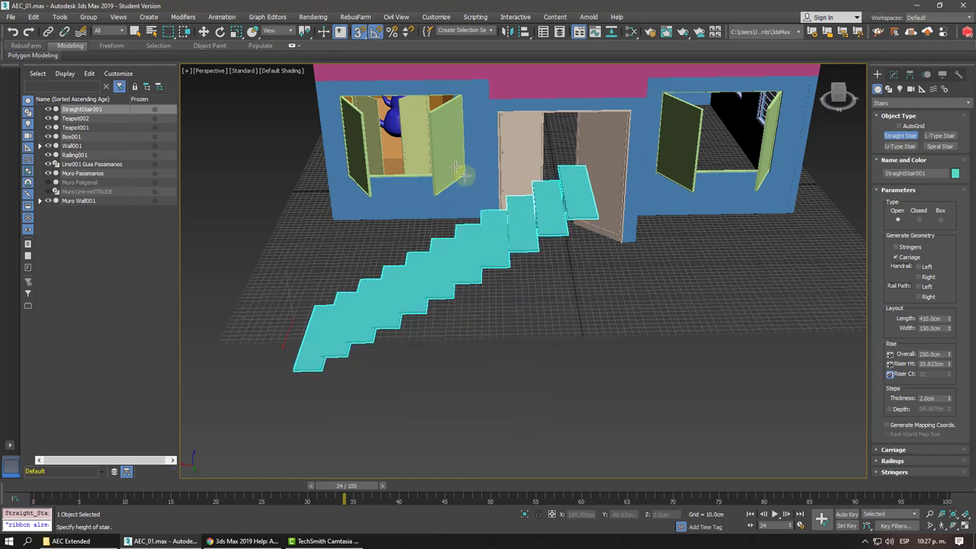
{"action": "middle_click_drag", "start_coordinate": [457, 156], "coordinate": [513, 268], "text": "alt"}
{"action": "middle_click_drag", "start_coordinate": [454, 157], "coordinate": [500, 284], "text": "alt"}
{"action": "key", "text": "w"}
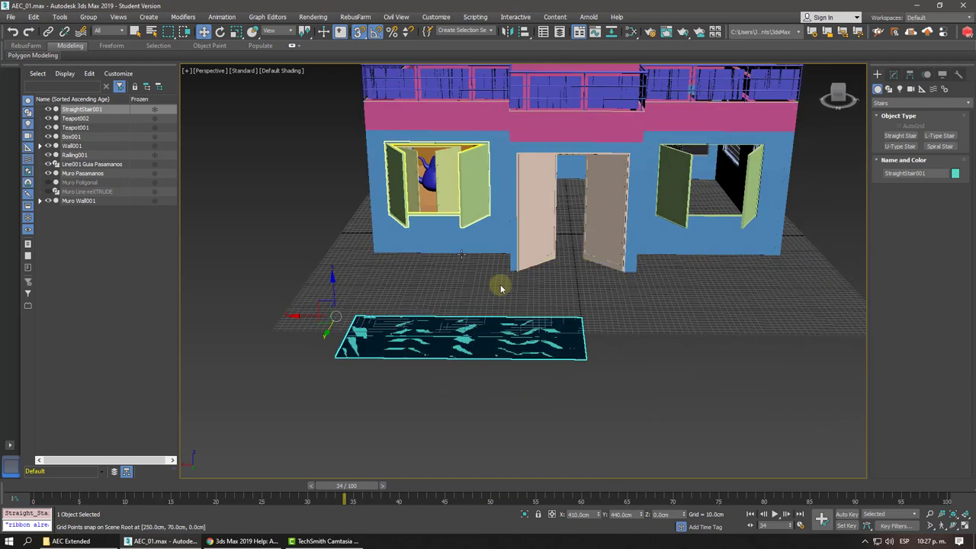
Set the straight stair's overall rise to 250 cm.
{"action": "left_click", "coordinate": [894, 75]}
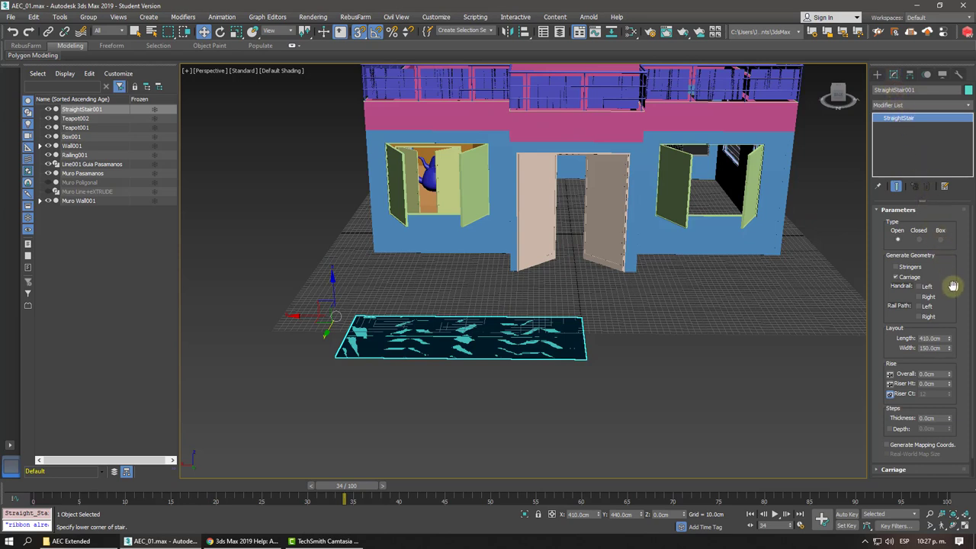
{"action": "scroll", "coordinate": [953, 286], "scroll_direction": "down", "scroll_amount": 1}
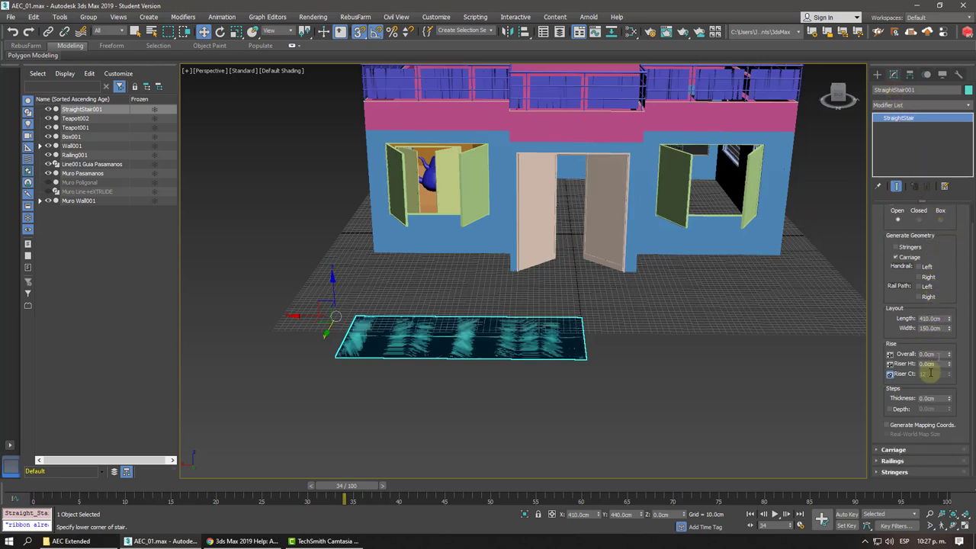
{"action": "type", "text": "250"}
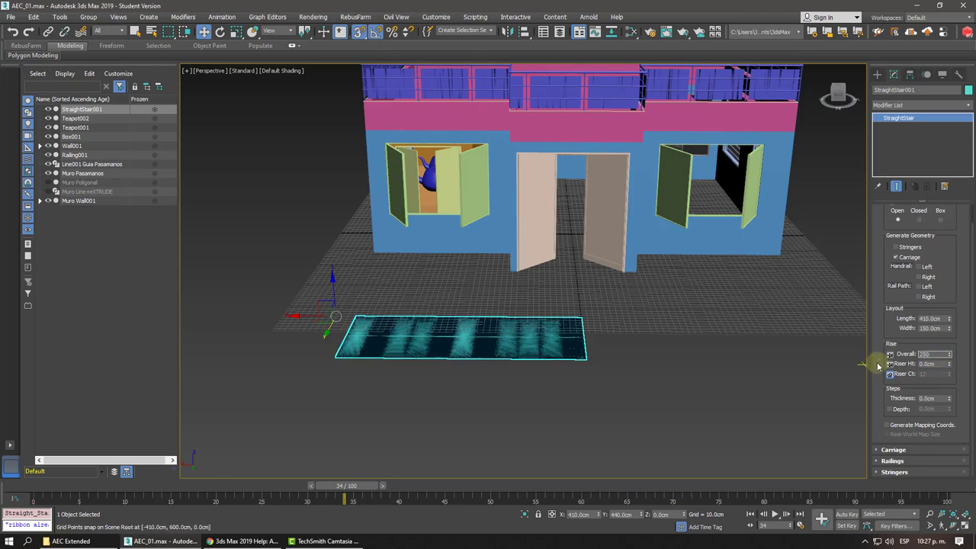
{"action": "key", "text": "Return"}
{"action": "middle_click_drag", "start_coordinate": [526, 379], "coordinate": [449, 347], "text": "alt"}
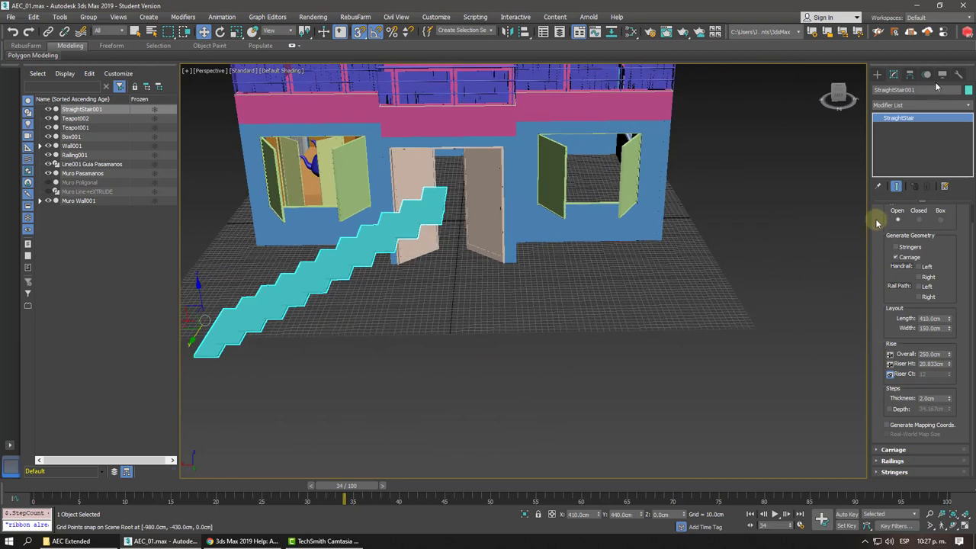
{"action": "left_click", "coordinate": [877, 75]}
{"action": "left_click", "coordinate": [940, 136]}
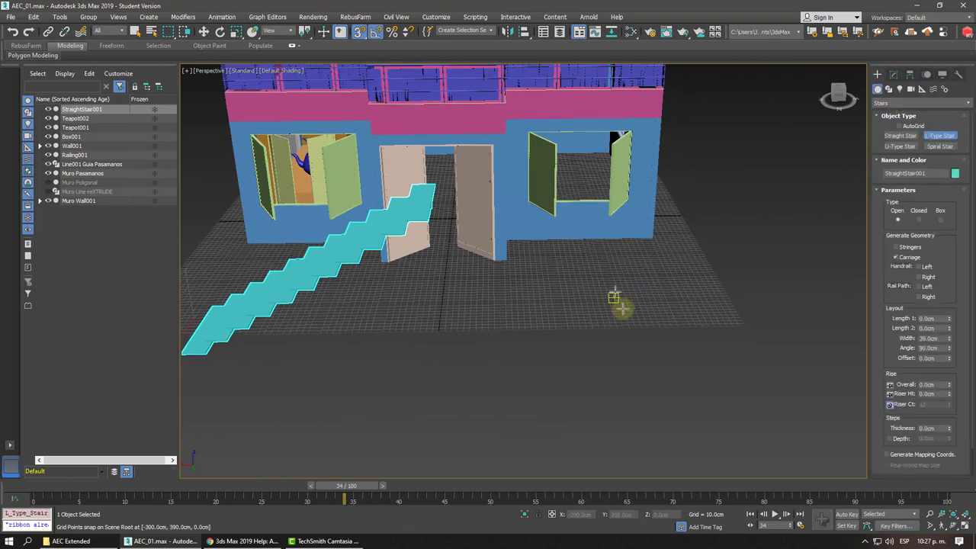
Draw an L-type stair beside the straight stair.
{"action": "left_click_drag", "start_coordinate": [618, 279], "coordinate": [714, 271]}
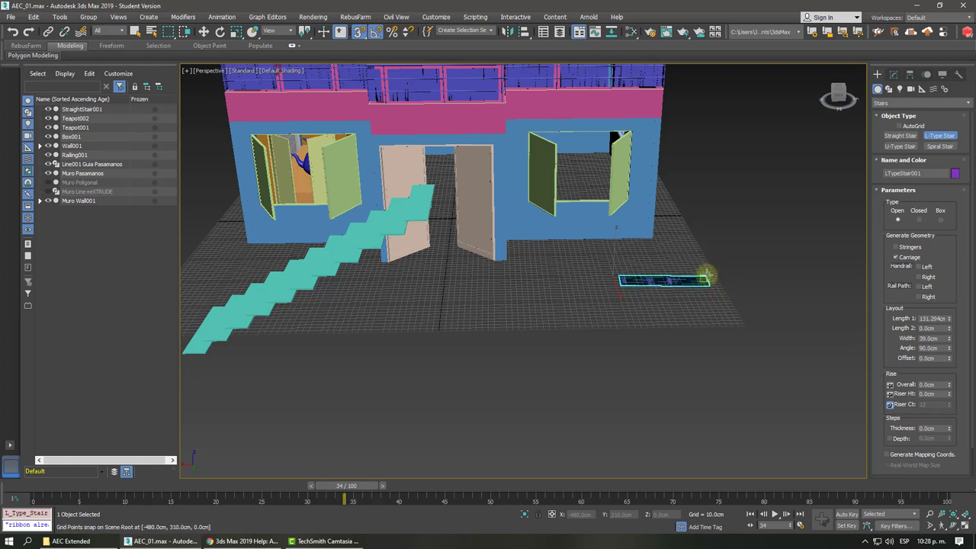
{"action": "left_click_drag", "start_coordinate": [711, 274], "coordinate": [791, 270]}
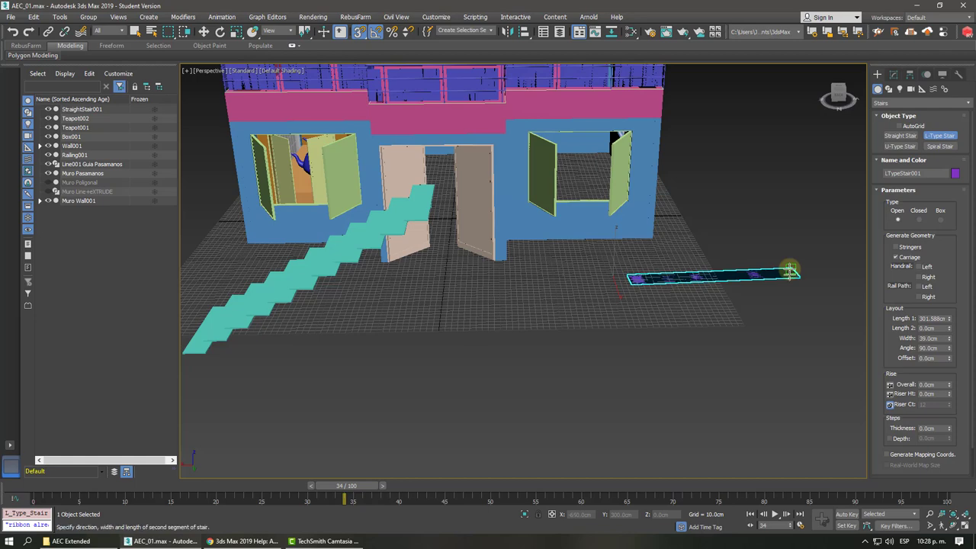
{"action": "left_click", "coordinate": [833, 392]}
{"action": "right_click", "coordinate": [792, 267]}
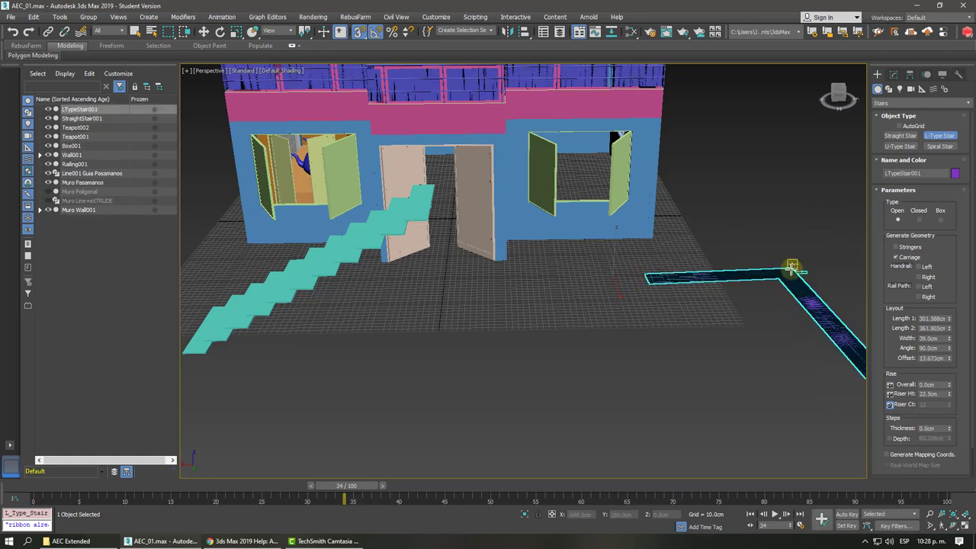
{"action": "key", "text": "w"}
{"action": "middle_click_drag", "start_coordinate": [767, 305], "coordinate": [625, 257], "text": "alt"}
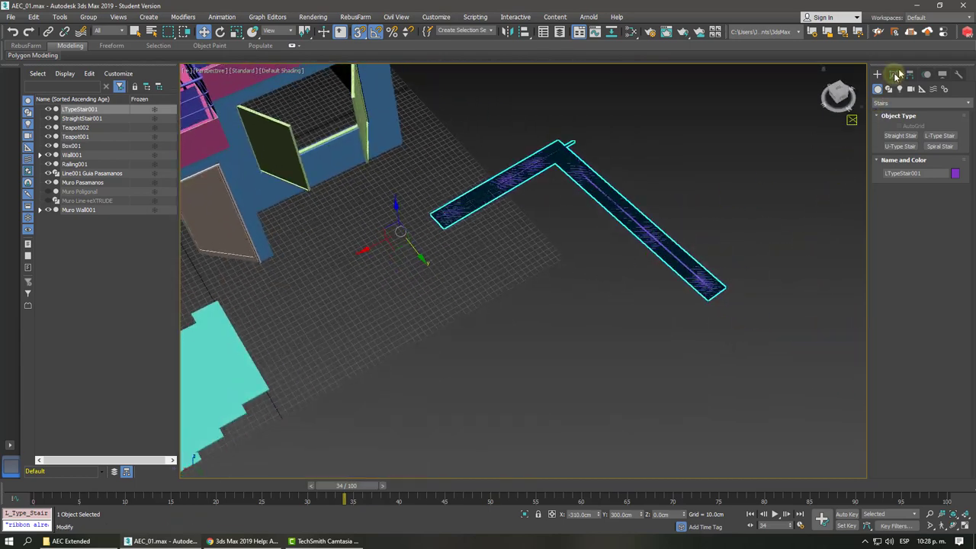
Set the L-type stair's overall rise to 250 cm.
{"action": "left_click", "coordinate": [895, 74]}
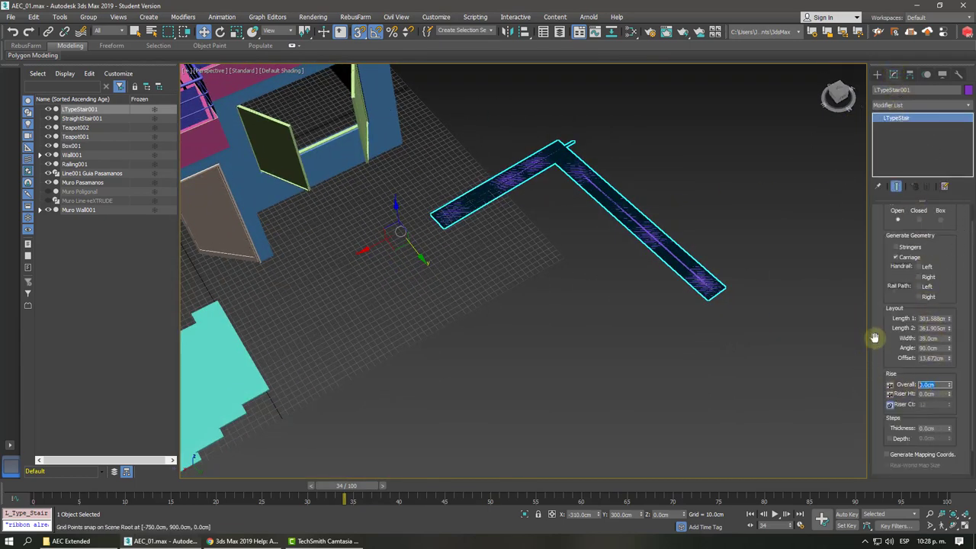
{"action": "type", "text": "250"}
{"action": "key", "text": "Return"}
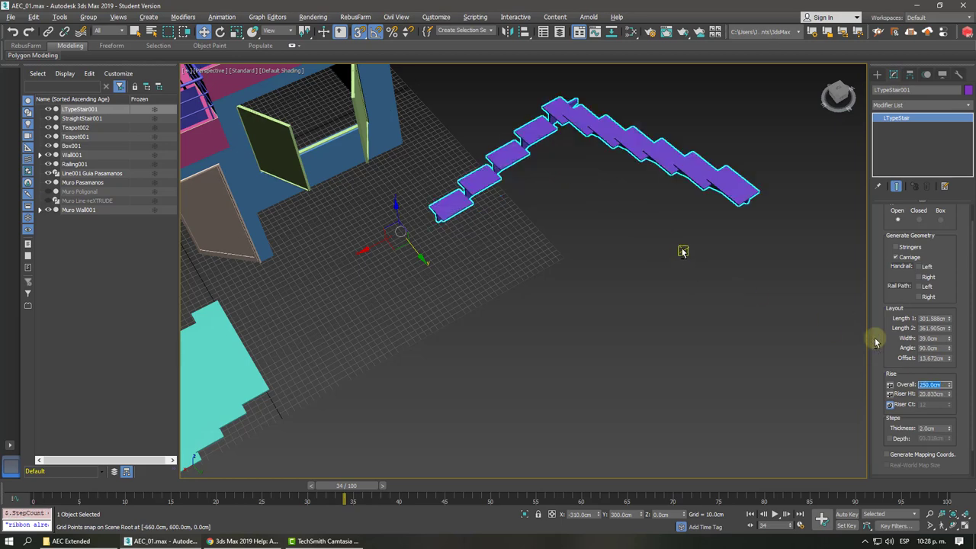
{"action": "mouse_move", "coordinate": [682, 252]}
{"action": "middle_mouse_down", "text": "alt"}
{"action": "mouse_move", "coordinate": [723, 274]}
{"action": "mouse_move", "coordinate": [745, 270]}
{"action": "mouse_move", "coordinate": [860, 313]}
{"action": "middle_mouse_up", "text": "alt"}
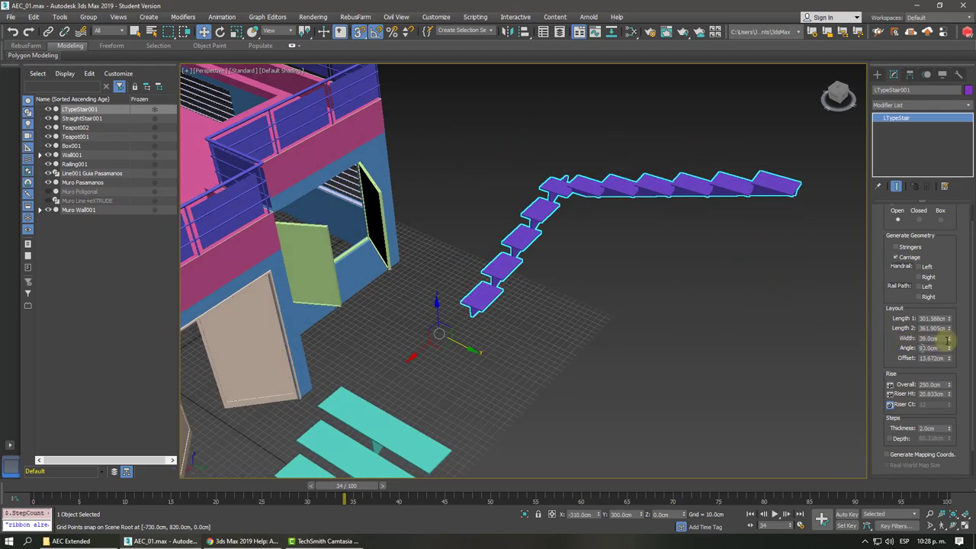
Widen the L-type stair to 235.95 cm, set its offset to zero and lengthen the first flight.
{"action": "mouse_move", "coordinate": [948, 341]}
{"action": "left_mouse_down"}
{"action": "mouse_move", "coordinate": [901, 246]}
{"action": "mouse_move", "coordinate": [880, 125]}
{"action": "mouse_move", "coordinate": [864, 95]}
{"action": "left_mouse_up"}
{"action": "mouse_move", "coordinate": [595, 229]}
{"action": "middle_mouse_down", "text": "alt"}
{"action": "mouse_move", "coordinate": [557, 220]}
{"action": "mouse_move", "coordinate": [584, 201]}
{"action": "mouse_move", "coordinate": [585, 229]}
{"action": "middle_mouse_up", "text": "alt"}
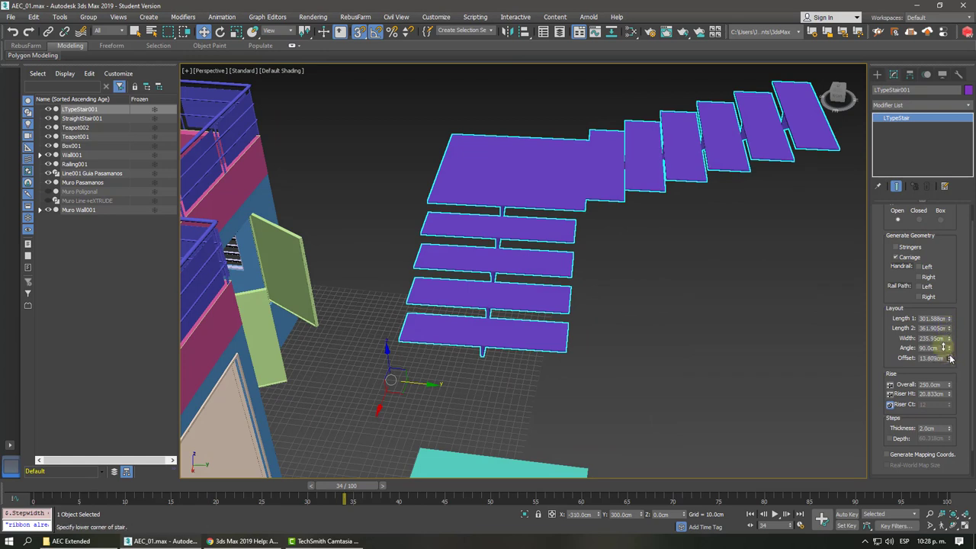
{"action": "mouse_move", "coordinate": [951, 359]}
{"action": "left_mouse_down"}
{"action": "mouse_move", "coordinate": [931, 327]}
{"action": "mouse_move", "coordinate": [926, 451]}
{"action": "mouse_move", "coordinate": [918, 239]}
{"action": "mouse_move", "coordinate": [940, 90]}
{"action": "mouse_move", "coordinate": [882, 388]}
{"action": "mouse_move", "coordinate": [854, 425]}
{"action": "left_mouse_up"}
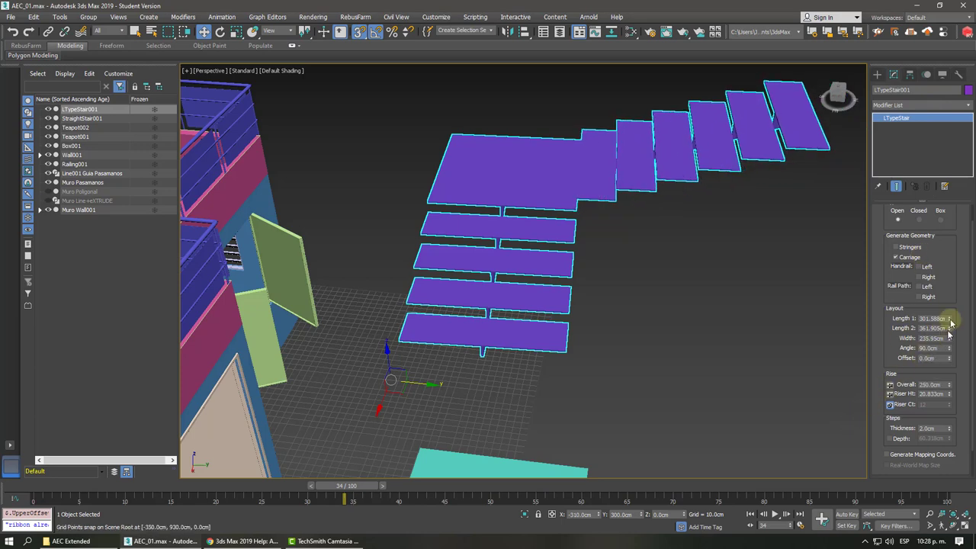
{"action": "mouse_move", "coordinate": [950, 319]}
{"action": "left_mouse_down"}
{"action": "mouse_move", "coordinate": [939, 320]}
{"action": "mouse_move", "coordinate": [941, 298]}
{"action": "mouse_move", "coordinate": [941, 311]}
{"action": "mouse_move", "coordinate": [926, 311]}
{"action": "mouse_move", "coordinate": [950, 330]}
{"action": "mouse_move", "coordinate": [937, 338]}
{"action": "left_mouse_up"}
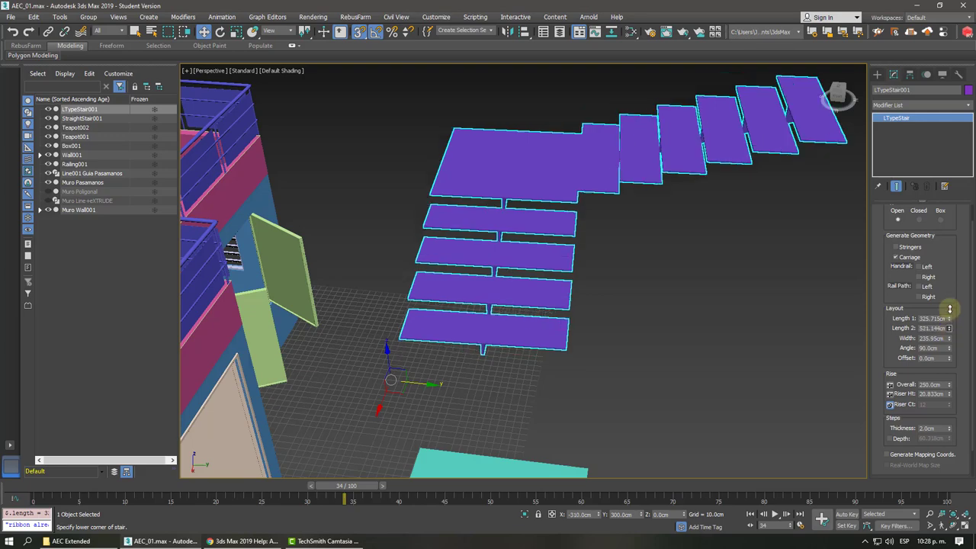
{"action": "mouse_move", "coordinate": [633, 298]}
{"action": "middle_mouse_down", "text": "alt"}
{"action": "mouse_move", "coordinate": [637, 222]}
{"action": "mouse_move", "coordinate": [694, 211]}
{"action": "middle_mouse_up", "text": "alt"}
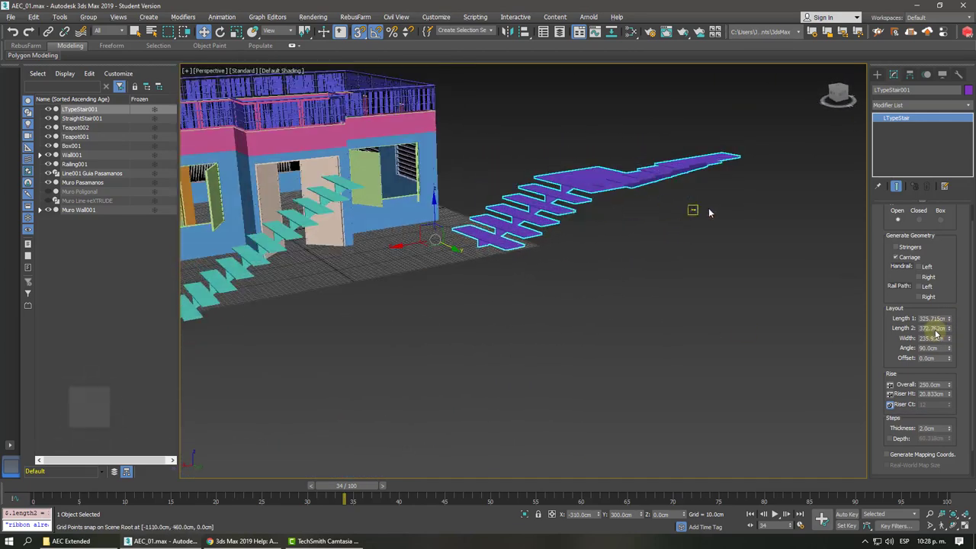
{"action": "left_click", "coordinate": [877, 75]}
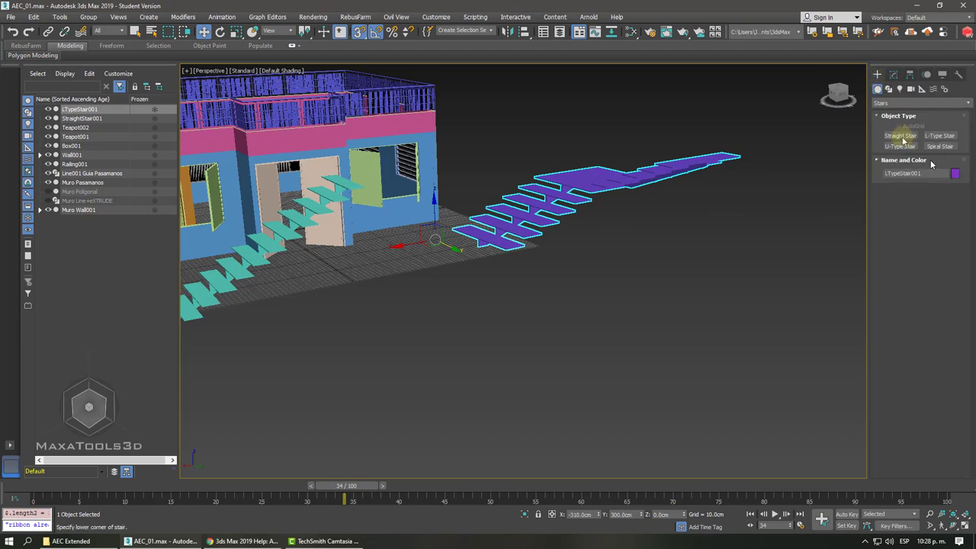
Draw a flat U-type stair outline, then delete it.
{"action": "left_click", "coordinate": [906, 147]}
{"action": "middle_click_drag", "start_coordinate": [616, 283], "coordinate": [767, 188], "text": "alt"}
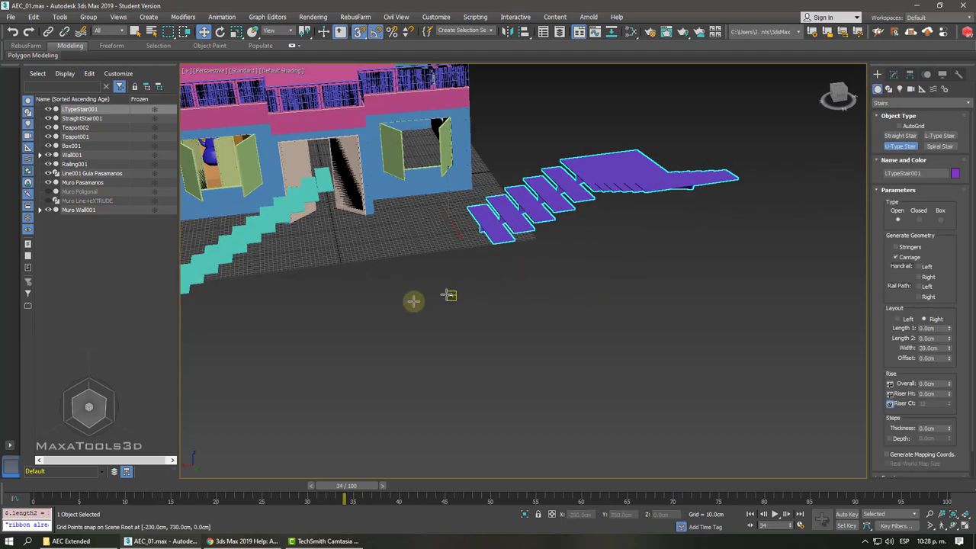
{"action": "mouse_move", "coordinate": [415, 301]}
{"action": "left_mouse_down"}
{"action": "mouse_move", "coordinate": [564, 295]}
{"action": "mouse_move", "coordinate": [495, 293]}
{"action": "left_mouse_up"}
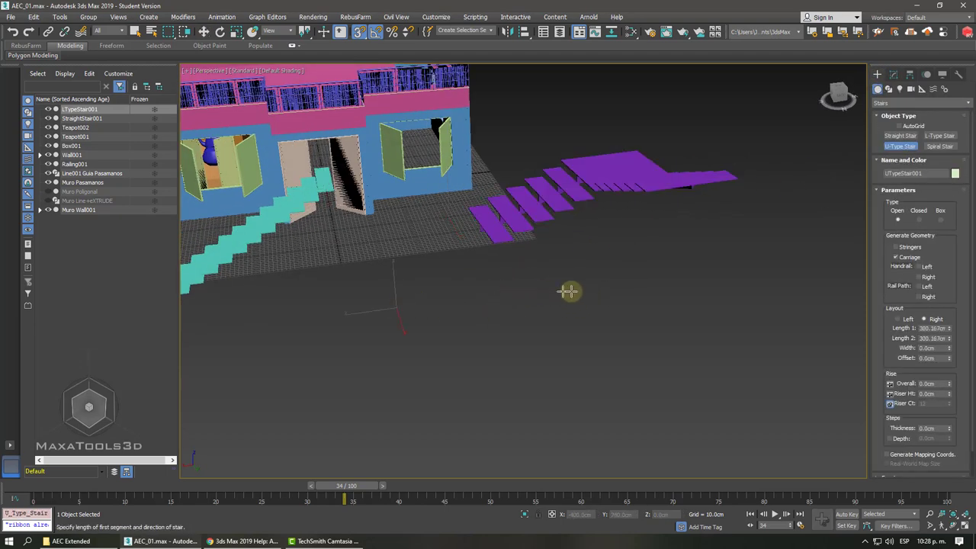
{"action": "left_click_drag", "start_coordinate": [419, 305], "coordinate": [519, 290]}
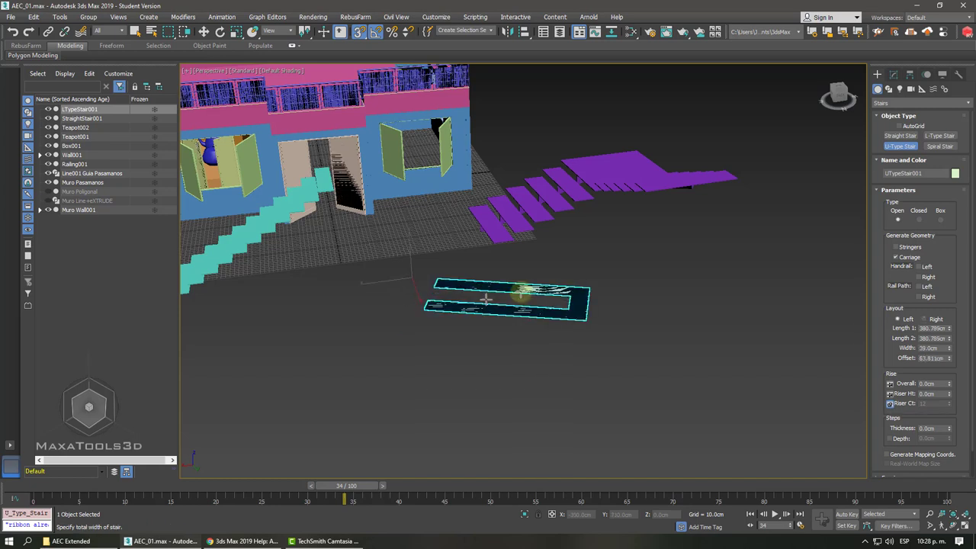
{"action": "left_click_drag", "start_coordinate": [383, 305], "coordinate": [515, 284]}
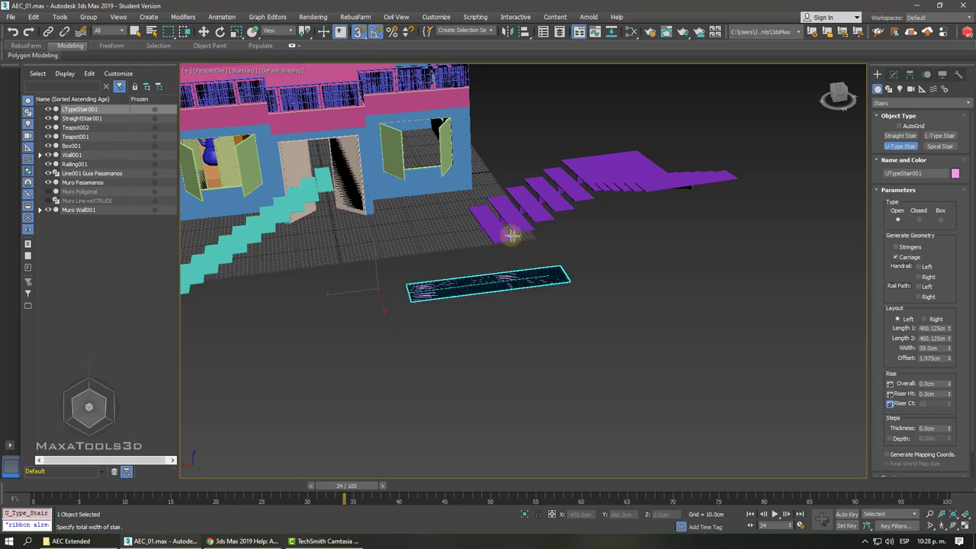
{"action": "left_click", "coordinate": [515, 206]}
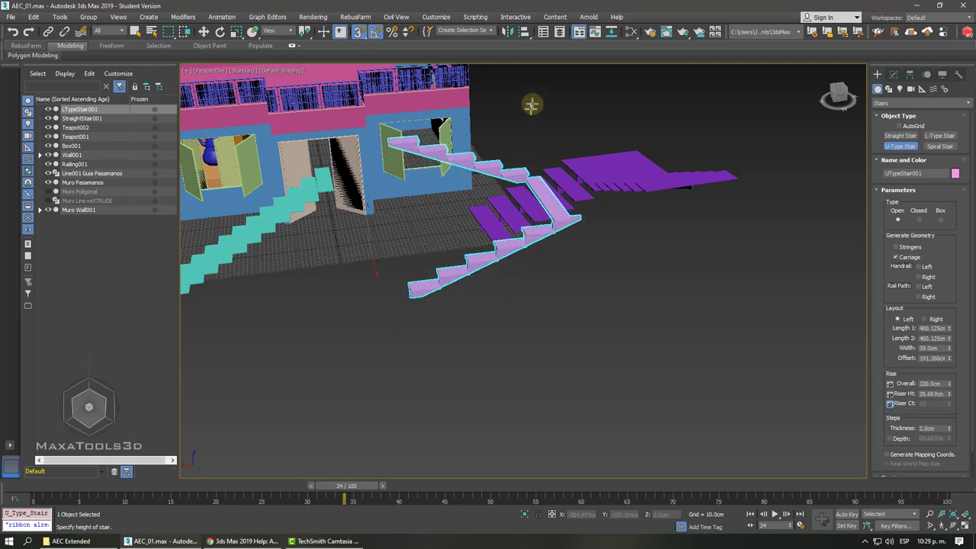
{"action": "right_click", "coordinate": [552, 139]}
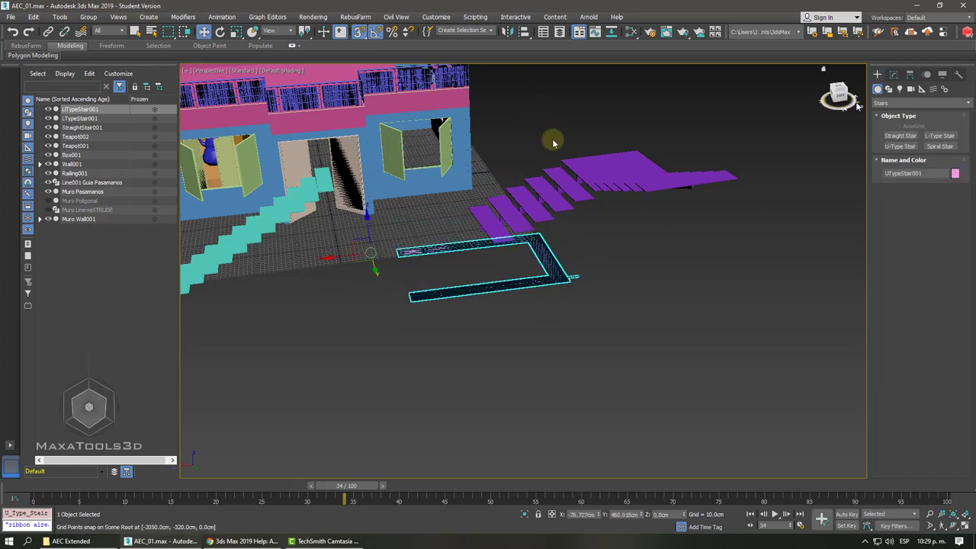
{"action": "key", "text": "Delete"}
{"action": "mouse_move", "coordinate": [552, 139]}
{"action": "middle_mouse_down"}
{"action": "mouse_move", "coordinate": [598, 191]}
{"action": "mouse_move", "coordinate": [530, 191]}
{"action": "middle_mouse_up"}
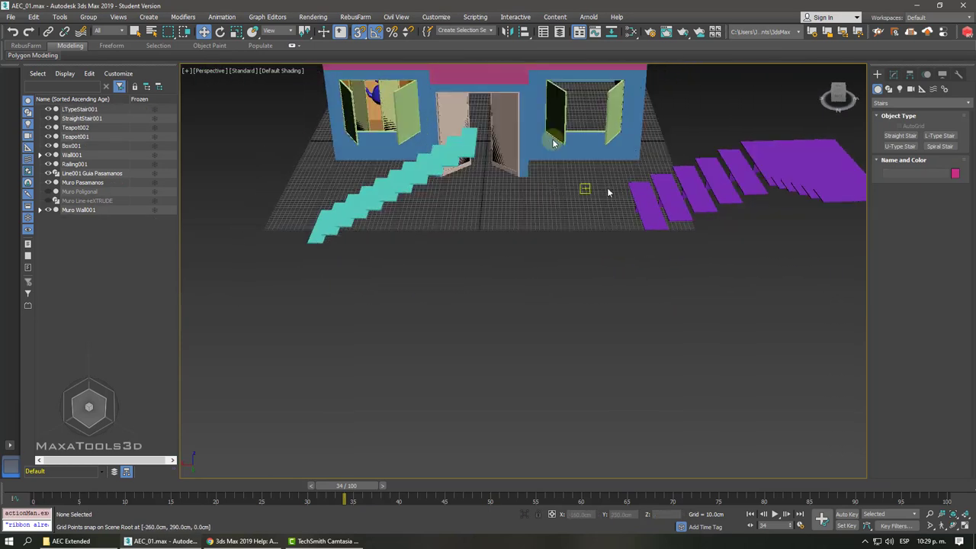
Draw a new U-type stair near the house.
{"action": "left_click", "coordinate": [900, 147]}
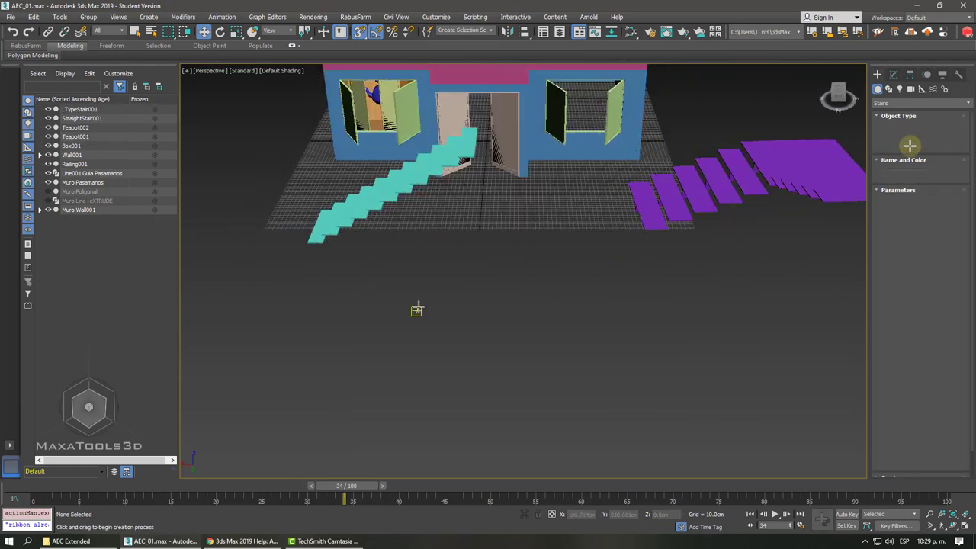
{"action": "left_click_drag", "start_coordinate": [420, 228], "coordinate": [556, 228]}
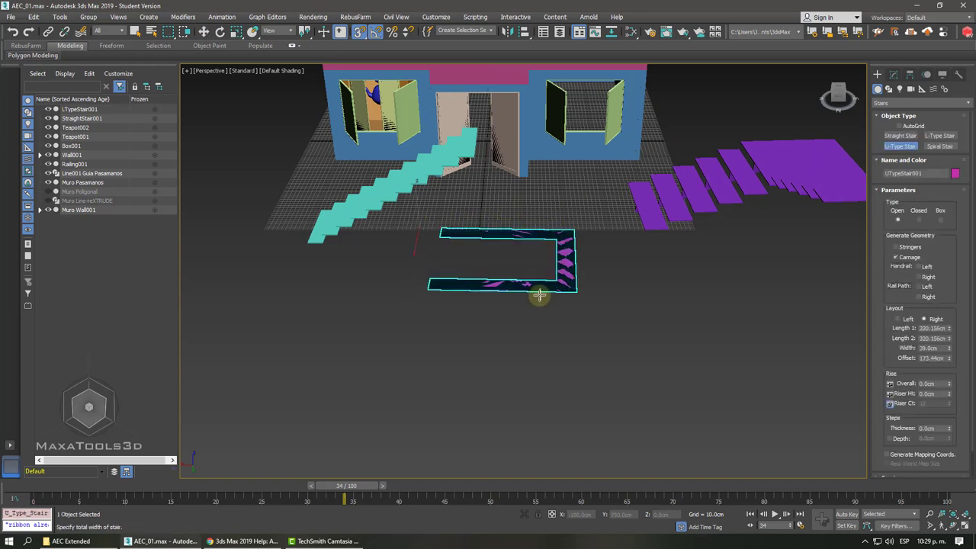
{"action": "left_click", "coordinate": [539, 296]}
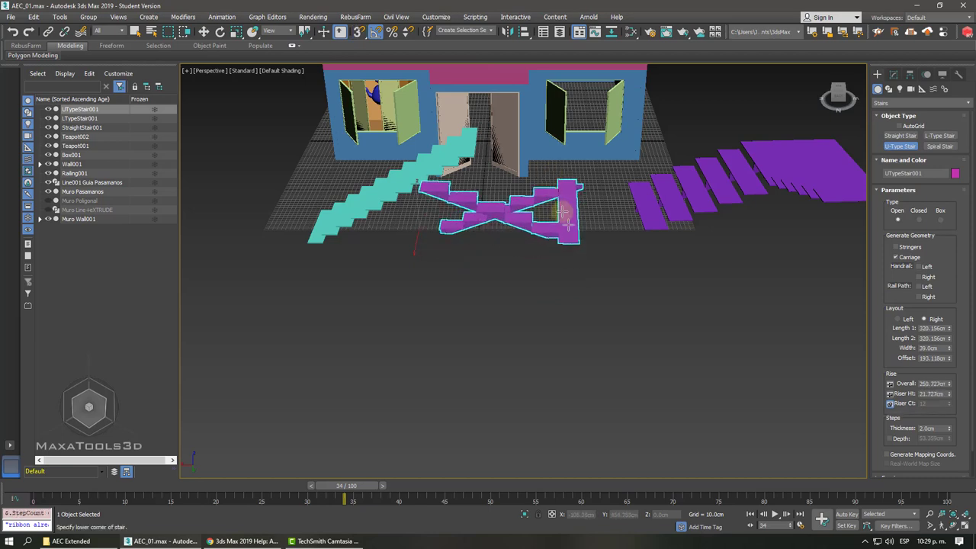
{"action": "left_click", "coordinate": [578, 275]}
Raise the U-type stair's overall rise to 365.018 cm and widen its steps to 176.67 cm.
{"action": "middle_click_drag", "start_coordinate": [578, 274], "coordinate": [539, 273], "text": "alt"}
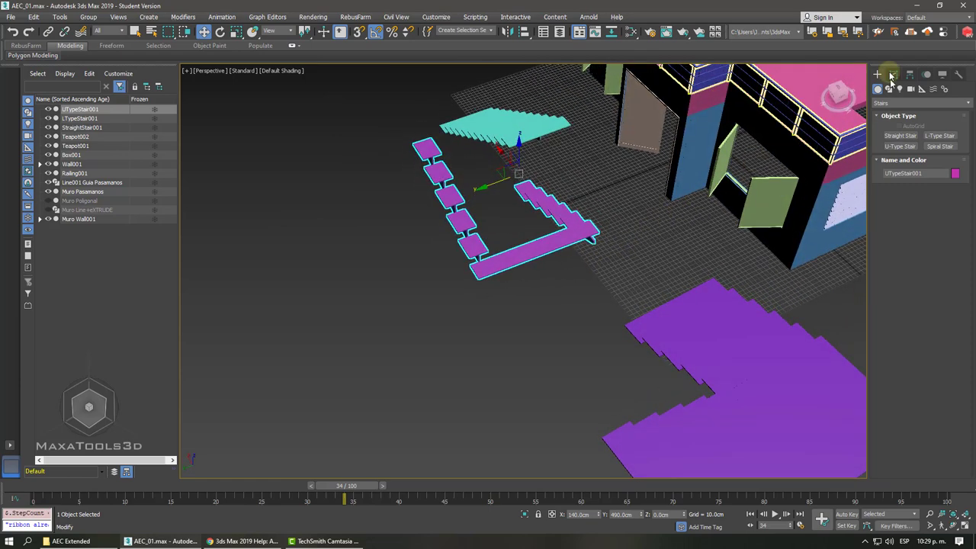
{"action": "left_click", "coordinate": [894, 76]}
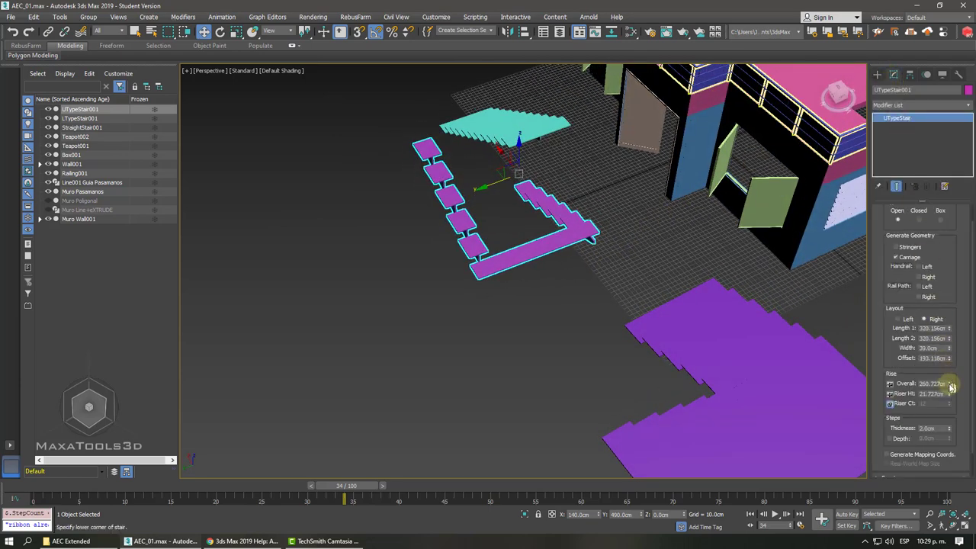
{"action": "mouse_move", "coordinate": [950, 385]}
{"action": "left_mouse_down"}
{"action": "mouse_move", "coordinate": [927, 365]}
{"action": "mouse_move", "coordinate": [924, 169]}
{"action": "left_mouse_up"}
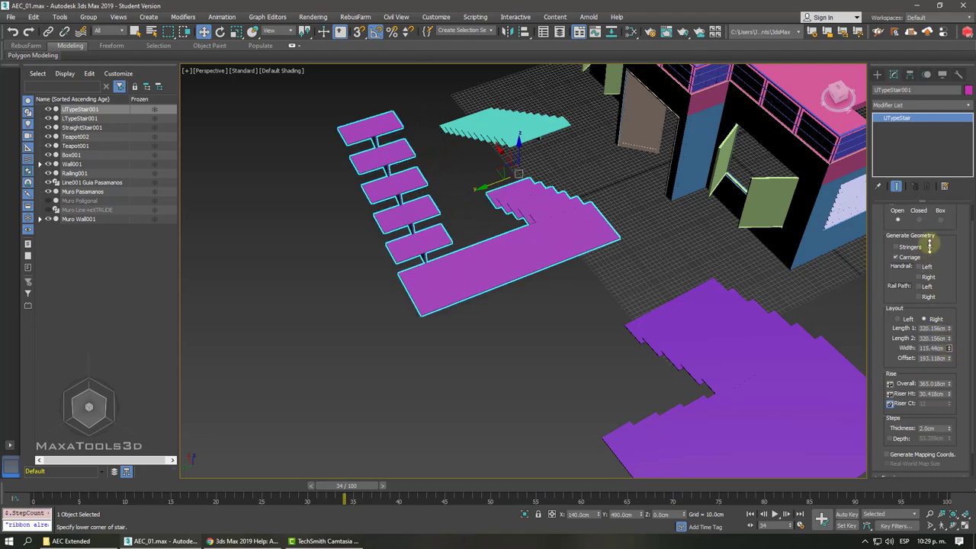
{"action": "mouse_move", "coordinate": [642, 268]}
{"action": "middle_mouse_down", "text": "alt"}
{"action": "mouse_move", "coordinate": [699, 259]}
{"action": "mouse_move", "coordinate": [719, 295]}
{"action": "mouse_move", "coordinate": [745, 286]}
{"action": "middle_mouse_up", "text": "alt"}
Draw a spiral stair with a 166.796 cm radius, 0.75 revolutions and a 589.147 cm rise.
{"action": "left_click", "coordinate": [877, 76]}
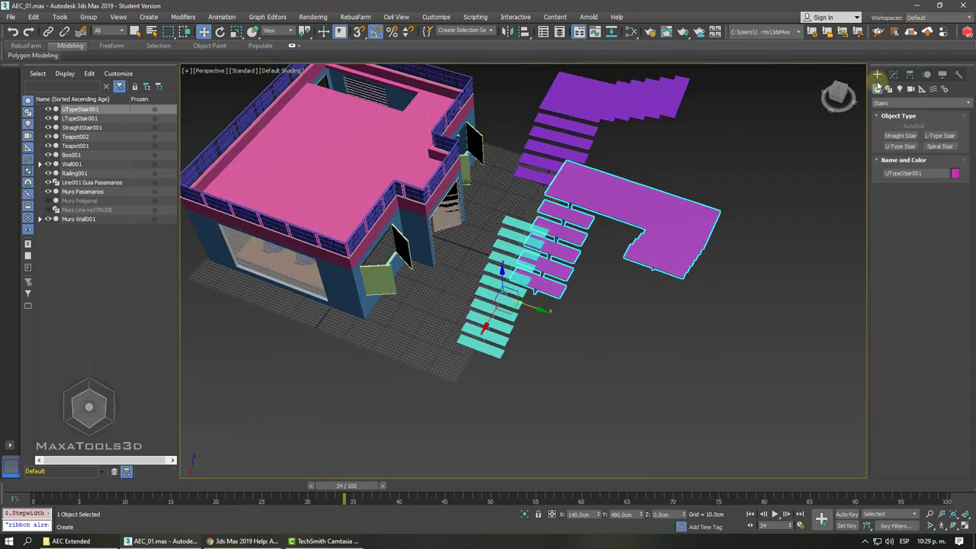
{"action": "left_click", "coordinate": [927, 147]}
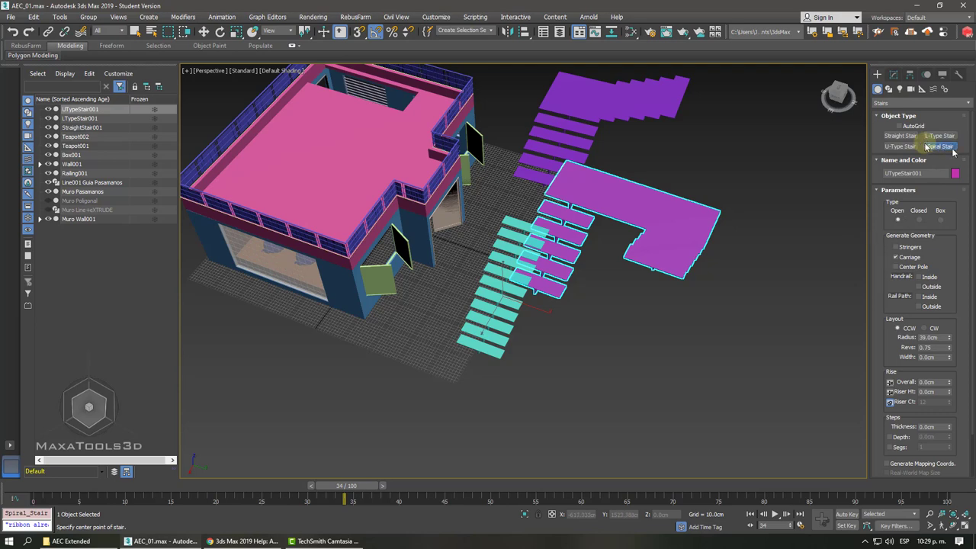
{"action": "middle_click_drag", "start_coordinate": [605, 362], "coordinate": [603, 336]}
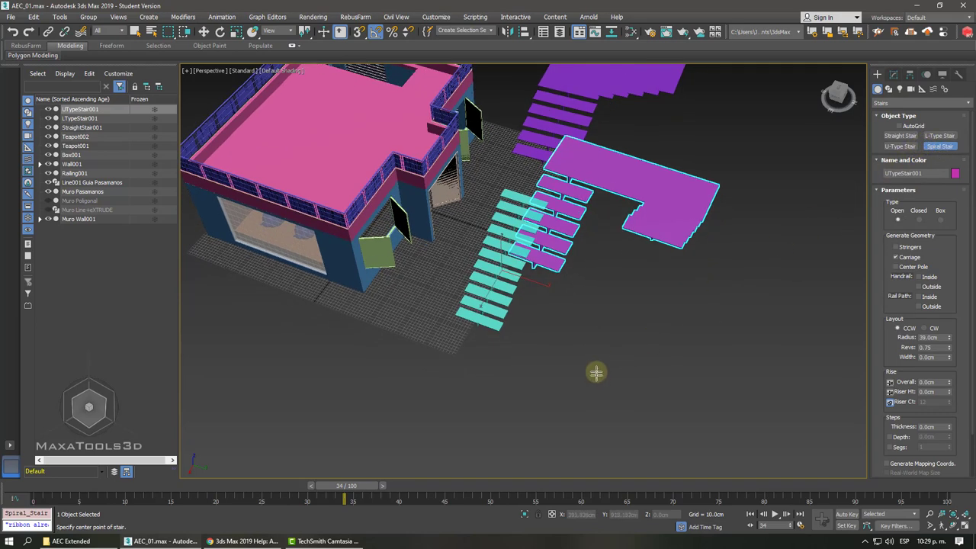
{"action": "left_click_drag", "start_coordinate": [597, 376], "coordinate": [600, 331]}
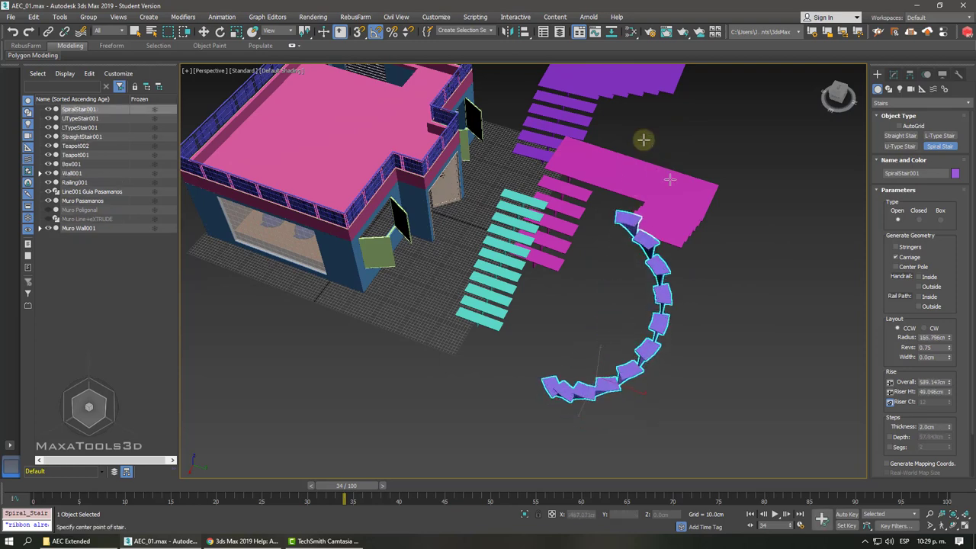
{"action": "middle_click_drag", "start_coordinate": [644, 139], "coordinate": [653, 137], "text": "alt"}
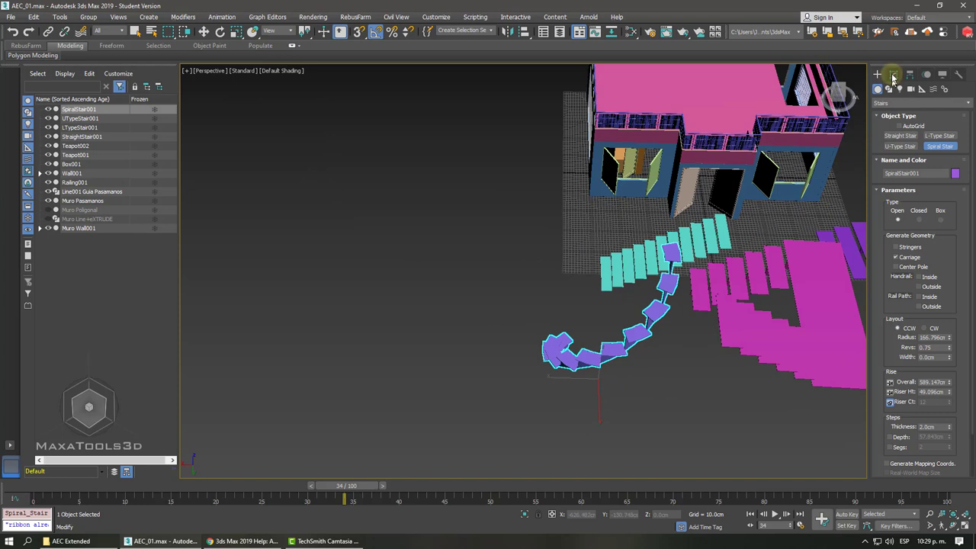
Widen the spiral stair's steps to 156 cm.
{"action": "left_click", "coordinate": [894, 74]}
{"action": "left_click_drag", "start_coordinate": [949, 357], "coordinate": [948, 328]}
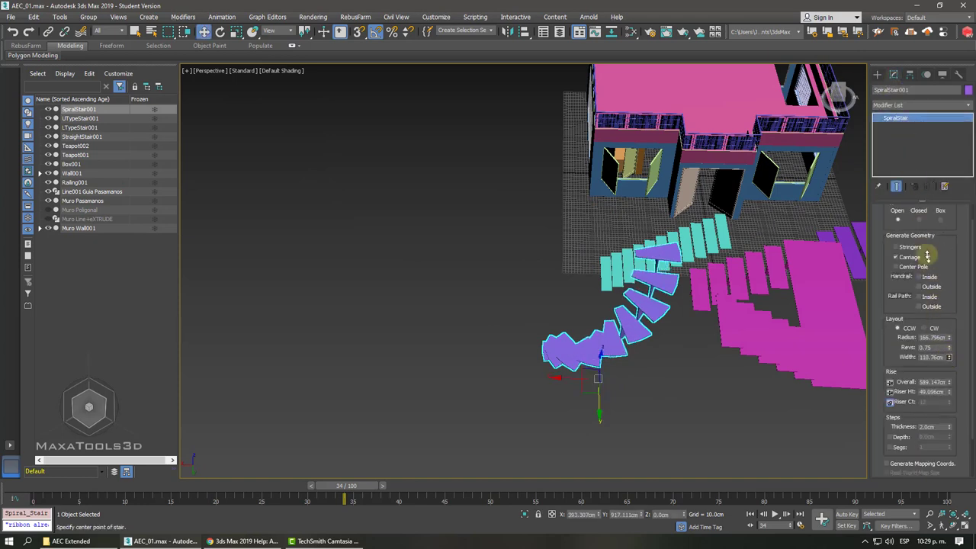
{"action": "mouse_move", "coordinate": [748, 252]}
{"action": "middle_mouse_down", "text": "alt"}
{"action": "mouse_move", "coordinate": [801, 262]}
{"action": "mouse_move", "coordinate": [660, 283]}
{"action": "mouse_move", "coordinate": [776, 247]}
{"action": "middle_mouse_up", "text": "alt"}
{"action": "scroll", "coordinate": [661, 283], "scroll_direction": "down", "scroll_amount": 5}
{"action": "scroll", "coordinate": [709, 256], "scroll_direction": "up", "scroll_amount": 6}
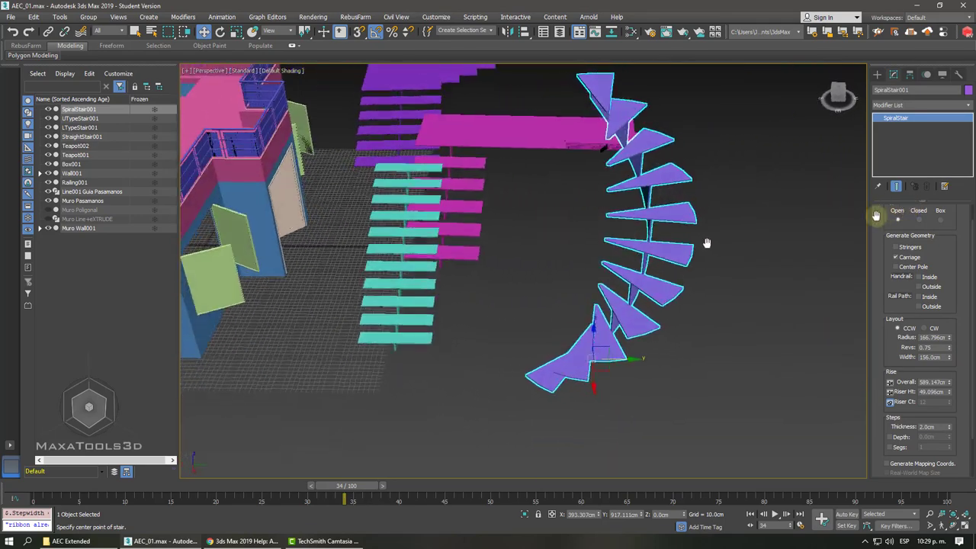
{"action": "middle_click_drag", "start_coordinate": [569, 264], "coordinate": [599, 300], "text": "alt"}
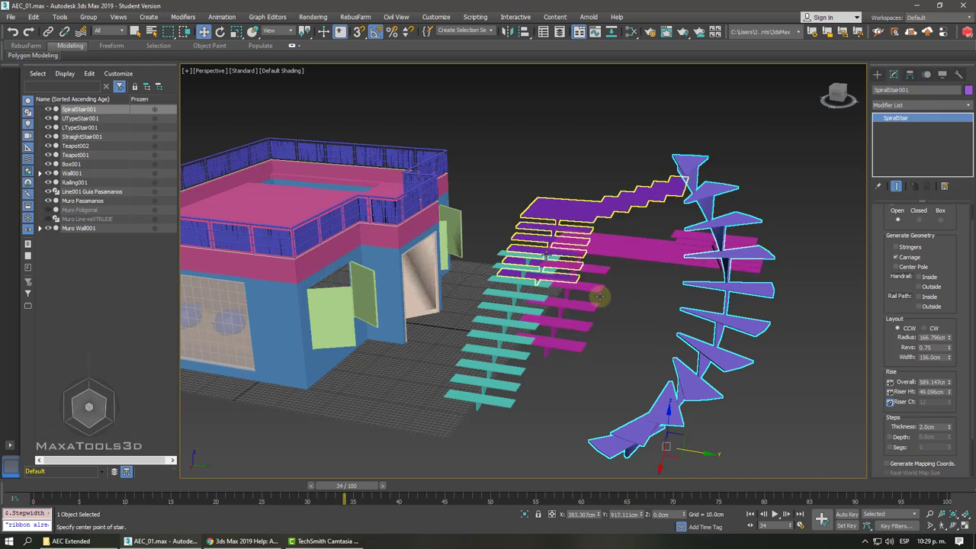
Isolate the straight stair and set its type to Closed.
{"action": "left_click", "coordinate": [492, 341]}
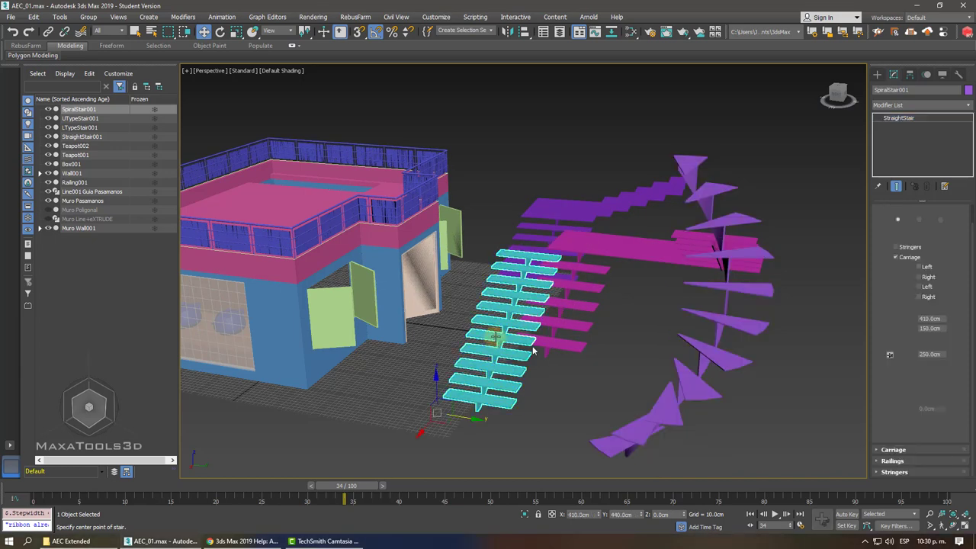
{"action": "key", "text": "alt+q"}
{"action": "middle_click_drag", "start_coordinate": [543, 298], "coordinate": [639, 262], "text": "alt"}
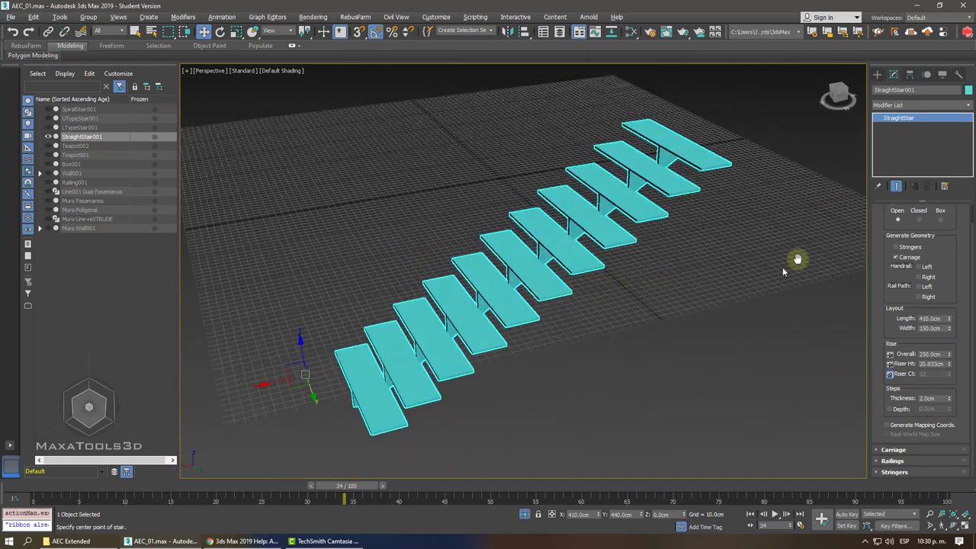
{"action": "left_click_drag", "start_coordinate": [952, 237], "coordinate": [940, 337]}
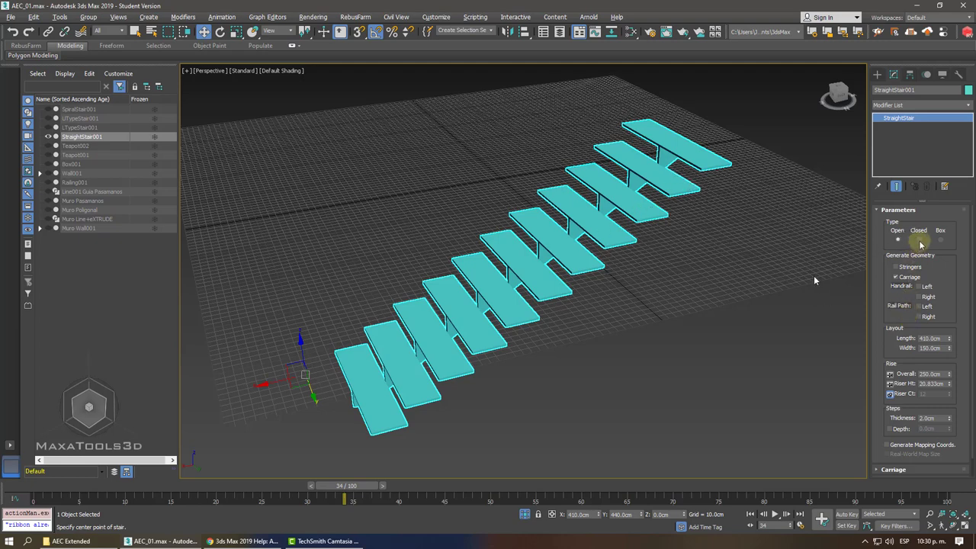
{"action": "left_click", "coordinate": [921, 241]}
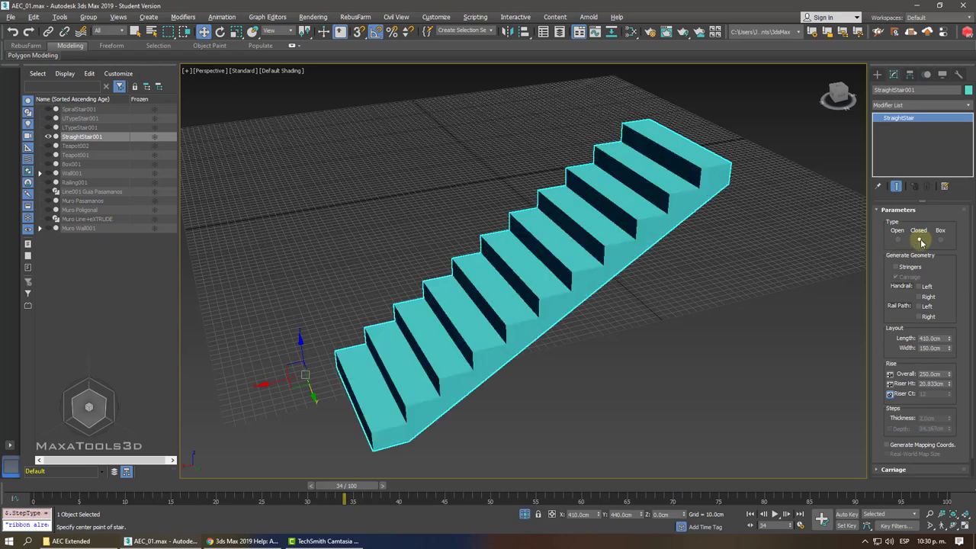
{"action": "middle_click_drag", "start_coordinate": [691, 229], "coordinate": [693, 169], "text": "alt"}
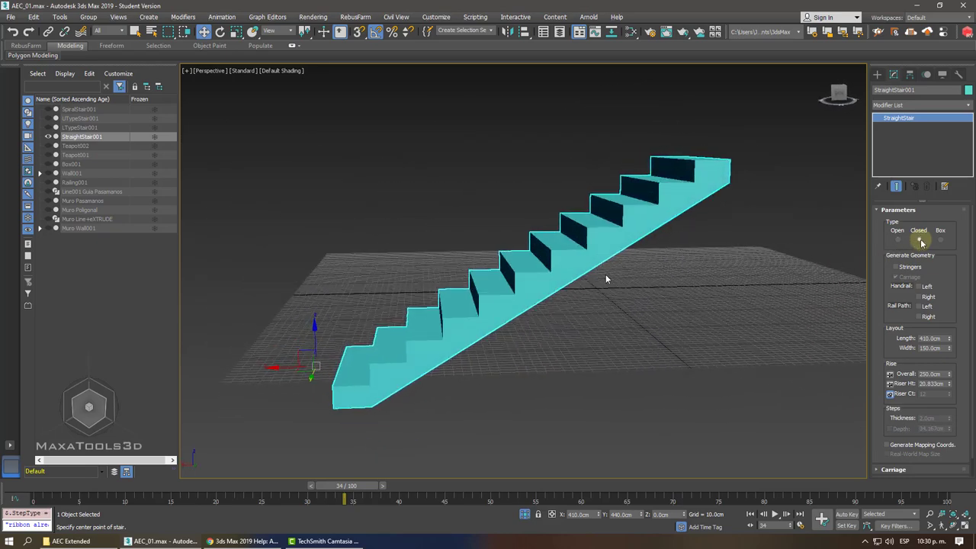
{"action": "mouse_move", "coordinate": [605, 279]}
{"action": "middle_mouse_down", "text": "alt"}
{"action": "mouse_move", "coordinate": [646, 286]}
{"action": "mouse_move", "coordinate": [851, 254]}
{"action": "middle_mouse_up", "text": "alt"}
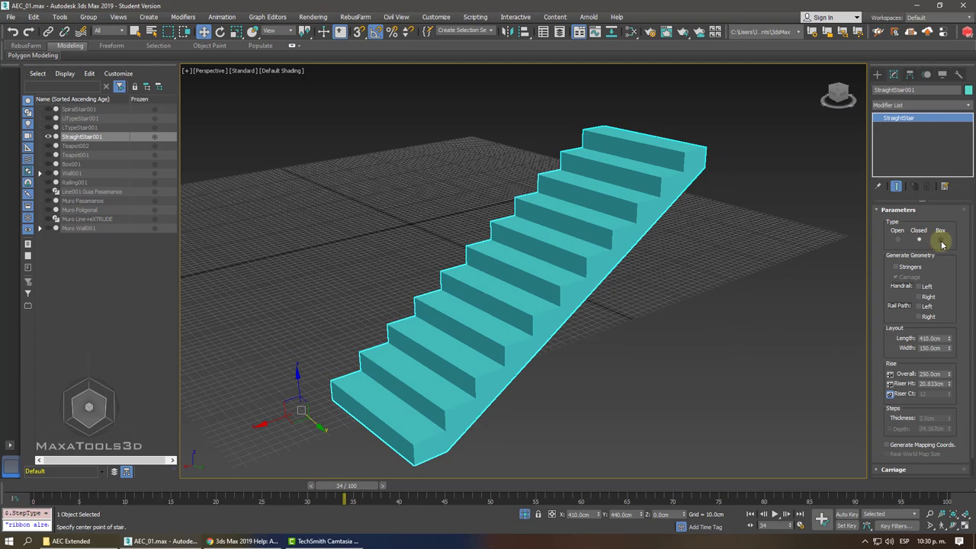
Change the straight stair to Box type and show the whole scene again.
{"action": "left_click", "coordinate": [941, 241]}
{"action": "mouse_move", "coordinate": [720, 234]}
{"action": "middle_mouse_down", "text": "alt"}
{"action": "mouse_move", "coordinate": [641, 228]}
{"action": "mouse_move", "coordinate": [632, 338]}
{"action": "mouse_move", "coordinate": [539, 202]}
{"action": "middle_mouse_up", "text": "alt"}
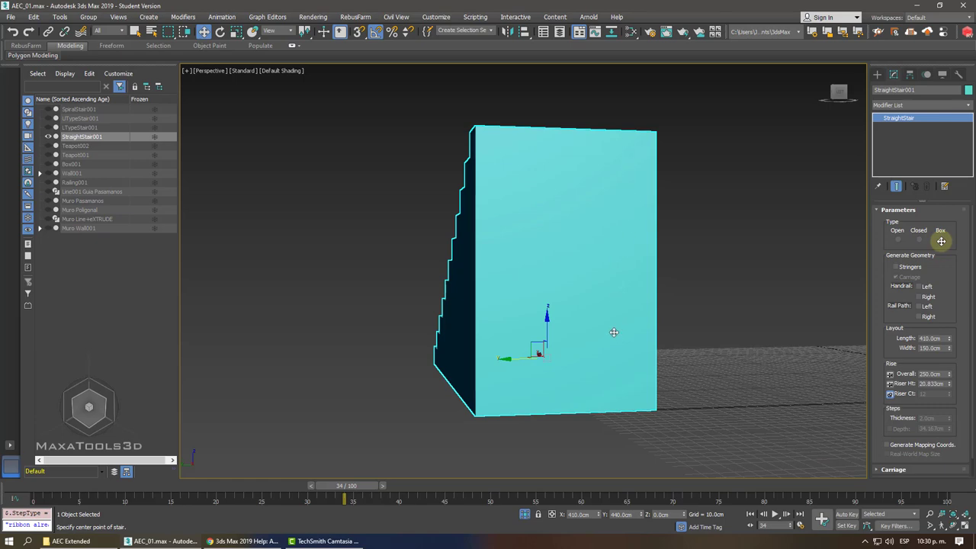
{"action": "mouse_move", "coordinate": [538, 398]}
{"action": "middle_mouse_down", "text": "alt"}
{"action": "mouse_move", "coordinate": [541, 343]}
{"action": "mouse_move", "coordinate": [647, 331]}
{"action": "mouse_move", "coordinate": [647, 276]}
{"action": "mouse_move", "coordinate": [604, 368]}
{"action": "middle_mouse_up", "text": "alt"}
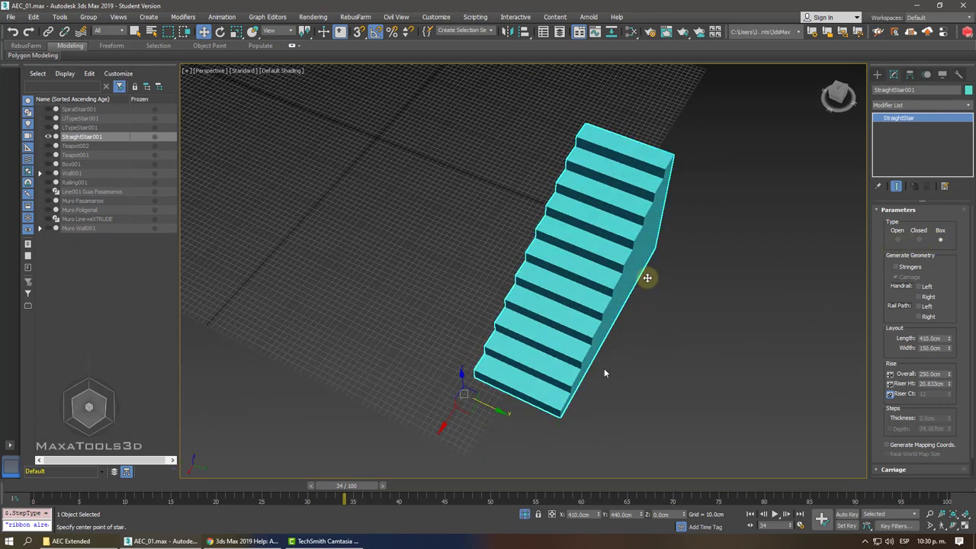
{"action": "left_click", "coordinate": [524, 516]}
{"action": "middle_click_drag", "start_coordinate": [528, 421], "coordinate": [518, 306], "text": "alt"}
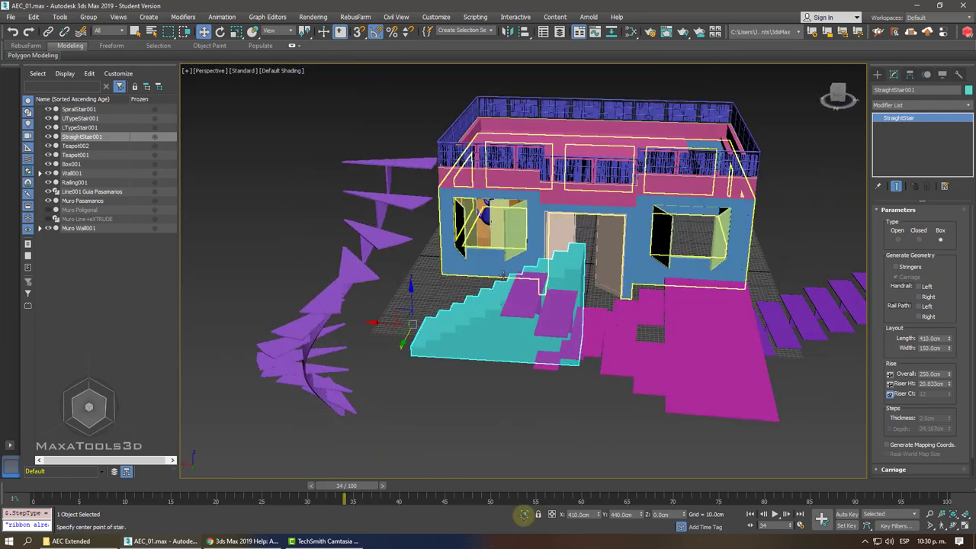
{"action": "mouse_move", "coordinate": [599, 357]}
{"action": "middle_mouse_down", "text": "alt"}
{"action": "mouse_move", "coordinate": [643, 261]}
{"action": "mouse_move", "coordinate": [747, 271]}
{"action": "middle_mouse_up", "text": "alt"}
Isolate the U-type stair and try its Box and Closed types.
{"action": "left_click", "coordinate": [642, 262]}
{"action": "key", "text": "alt+q"}
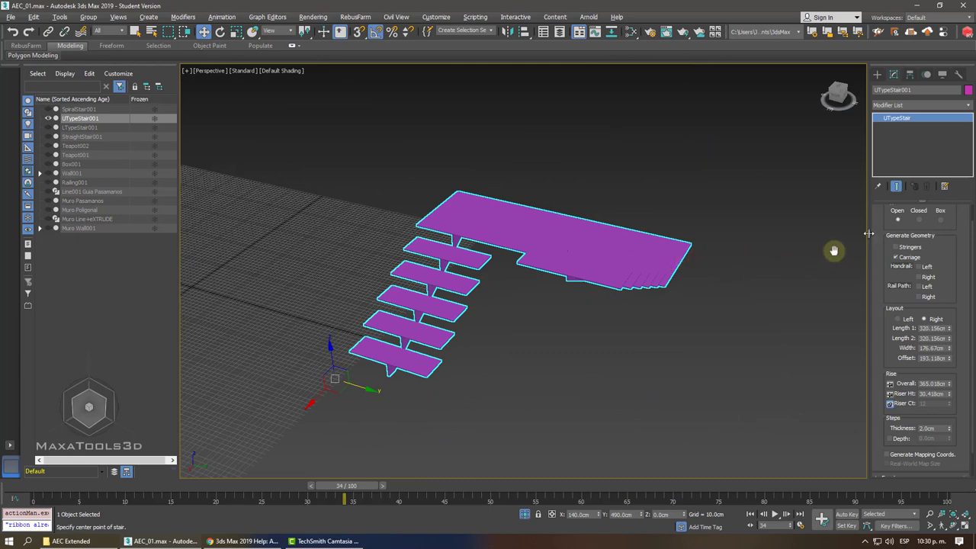
{"action": "scroll", "coordinate": [938, 262], "scroll_direction": "up", "scroll_amount": 1}
{"action": "left_click", "coordinate": [940, 240]}
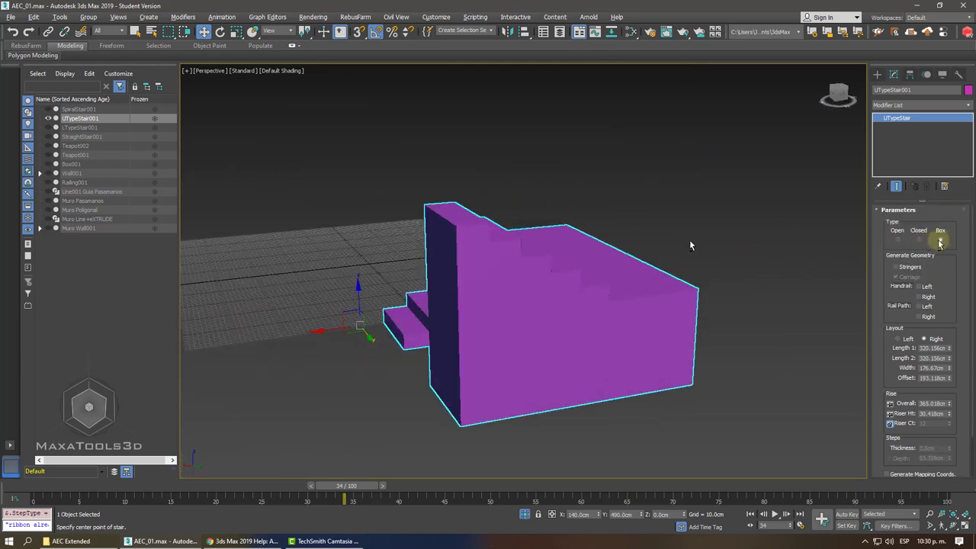
{"action": "left_click", "coordinate": [920, 240]}
{"action": "middle_click_drag", "start_coordinate": [578, 233], "coordinate": [860, 277], "text": "alt"}
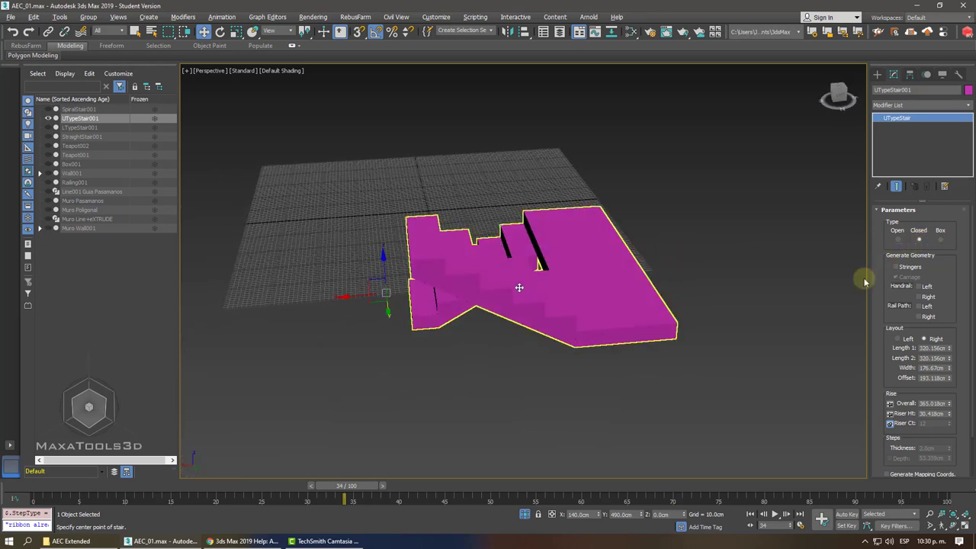
{"action": "left_click", "coordinate": [524, 516]}
Set the L-type stair's type to Box.
{"action": "left_click", "coordinate": [721, 263]}
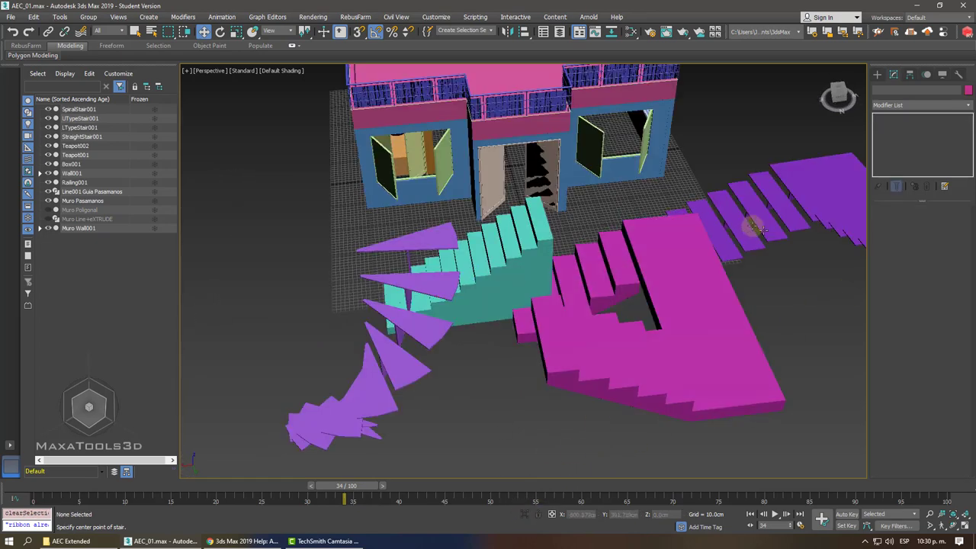
{"action": "middle_click_drag", "start_coordinate": [720, 263], "coordinate": [682, 199], "text": "alt"}
{"action": "left_click", "coordinate": [681, 199]}
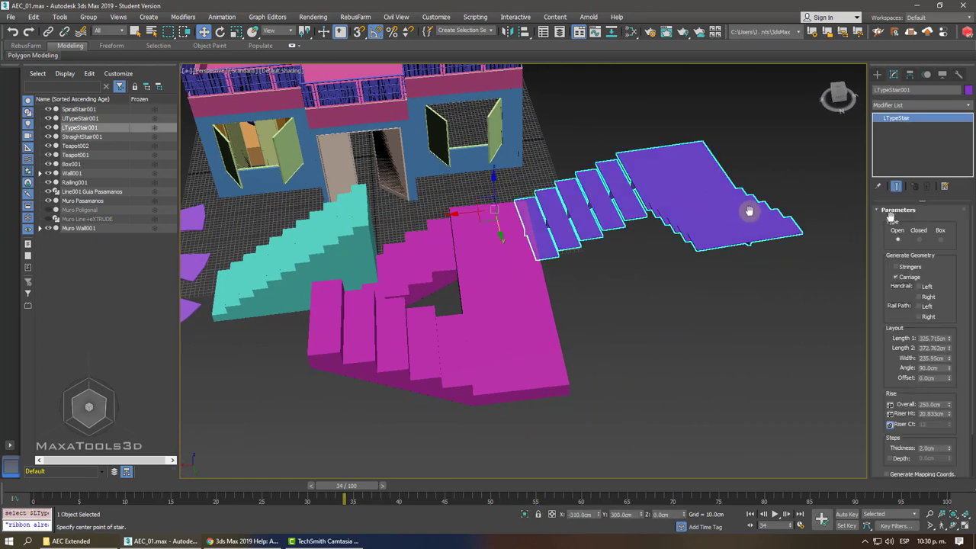
{"action": "left_click", "coordinate": [920, 240]}
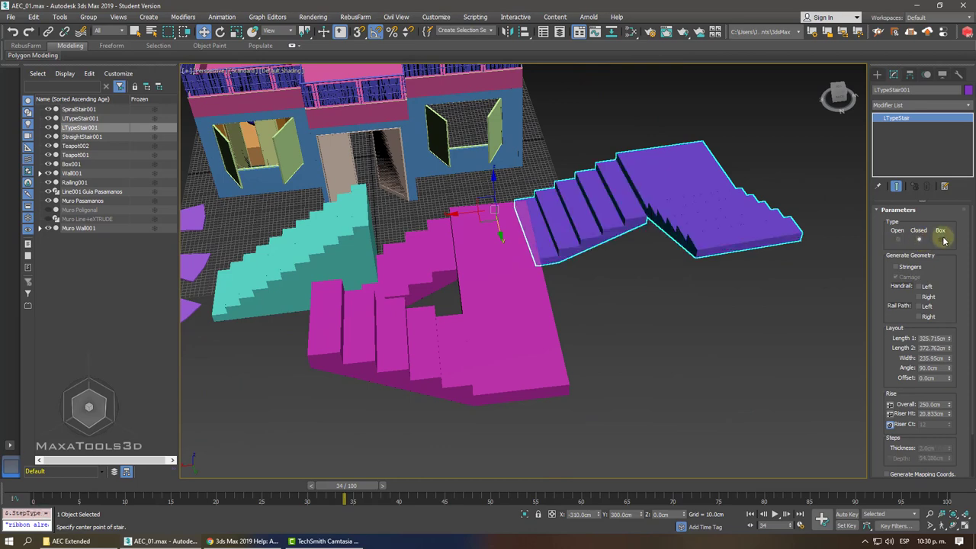
{"action": "left_click", "coordinate": [941, 239]}
{"action": "mouse_move", "coordinate": [617, 192]}
{"action": "middle_mouse_down", "text": "alt"}
{"action": "mouse_move", "coordinate": [592, 218]}
{"action": "mouse_move", "coordinate": [453, 271]}
{"action": "mouse_move", "coordinate": [583, 247]}
{"action": "mouse_move", "coordinate": [657, 248]}
{"action": "middle_mouse_up", "text": "alt"}
Return the spiral and U-type stairs to Open treads after trying Closed and Box on the spiral.
{"action": "left_click", "coordinate": [452, 271]}
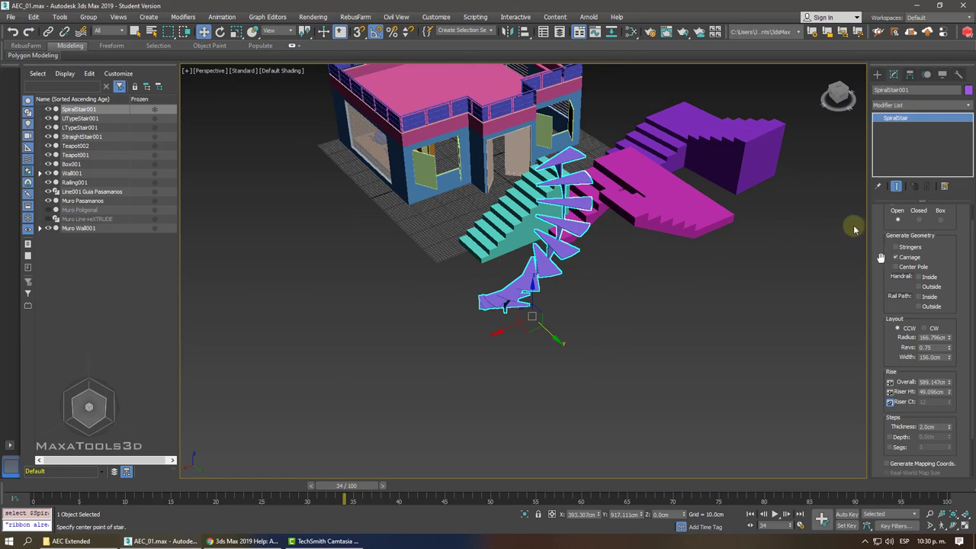
{"action": "left_click", "coordinate": [919, 220]}
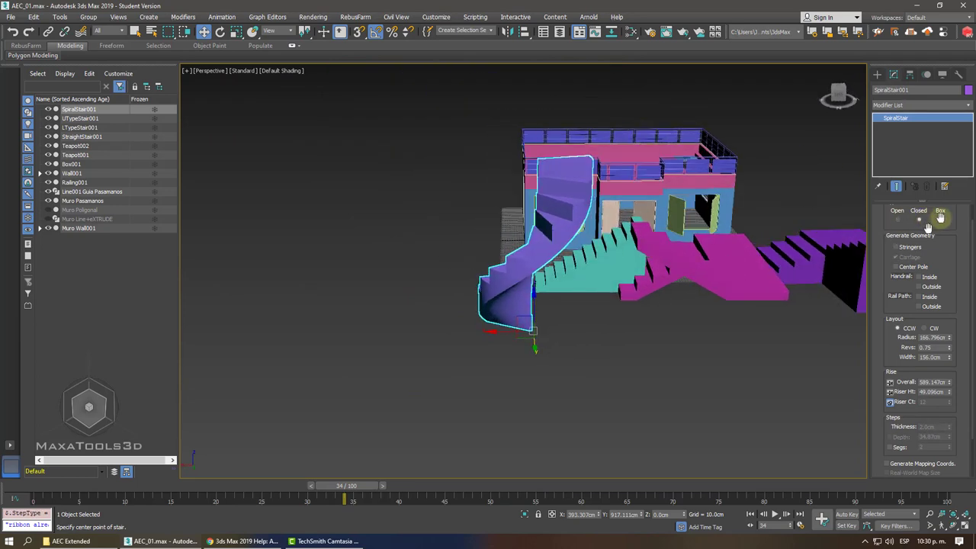
{"action": "left_click", "coordinate": [941, 220]}
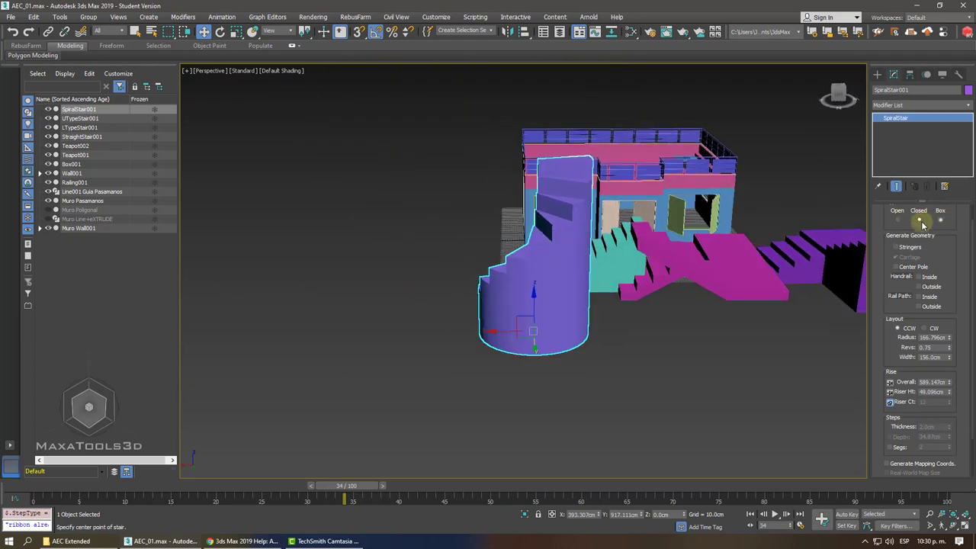
{"action": "left_click", "coordinate": [920, 219]}
{"action": "left_click", "coordinate": [897, 220]}
{"action": "left_click", "coordinate": [860, 243]}
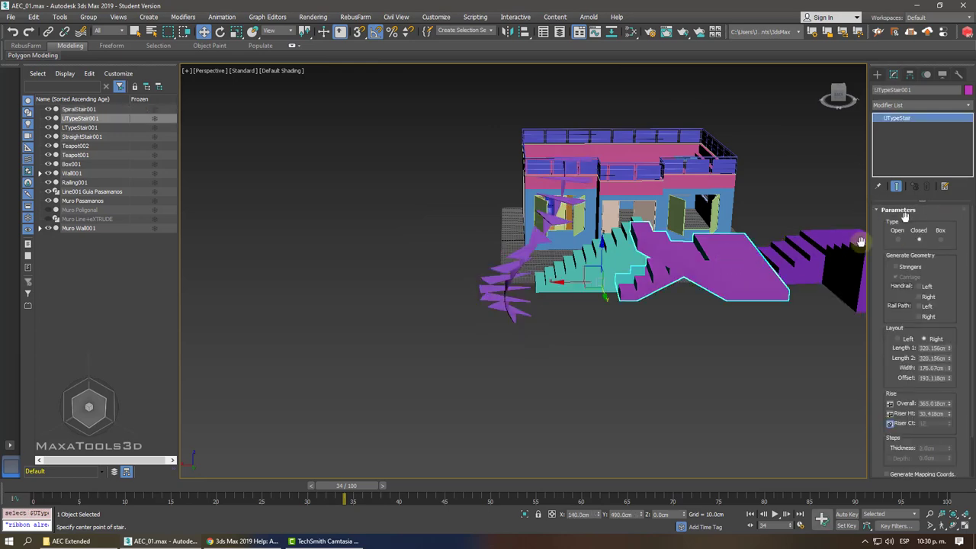
{"action": "left_click", "coordinate": [898, 231]}
{"action": "mouse_move", "coordinate": [861, 242]}
{"action": "middle_mouse_down", "text": "alt"}
{"action": "mouse_move", "coordinate": [600, 253]}
{"action": "mouse_move", "coordinate": [568, 336]}
{"action": "middle_mouse_up", "text": "alt"}
Isolate the straight stair and enable its left and right rail paths.
{"action": "left_click", "coordinate": [547, 345]}
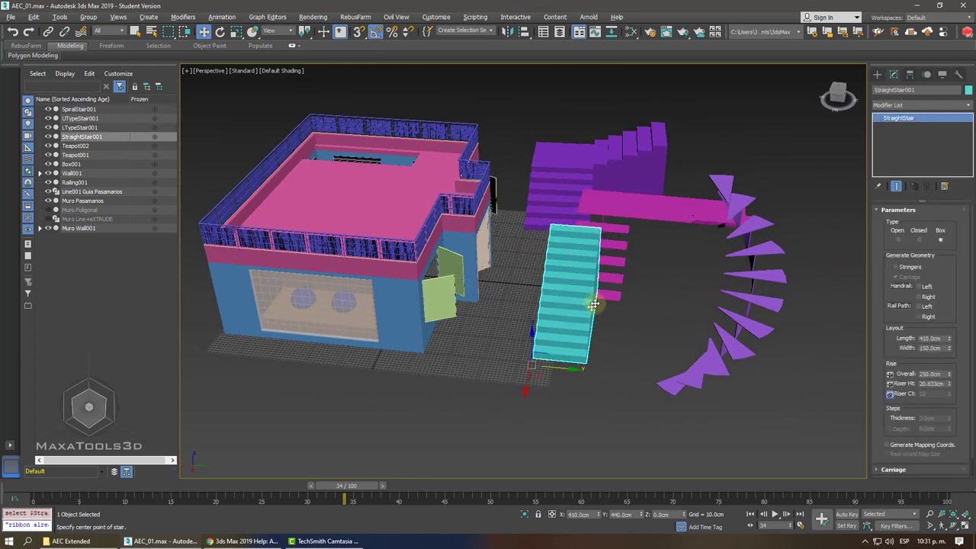
{"action": "key", "text": "alt+q"}
{"action": "middle_click_drag", "start_coordinate": [595, 303], "coordinate": [605, 284], "text": "alt"}
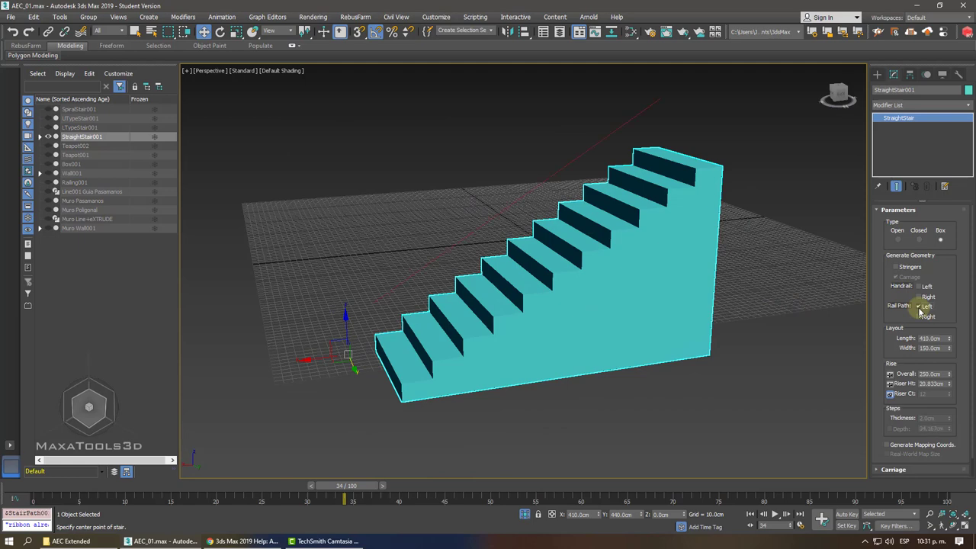
{"action": "middle_click_drag", "start_coordinate": [729, 250], "coordinate": [703, 171], "text": "alt"}
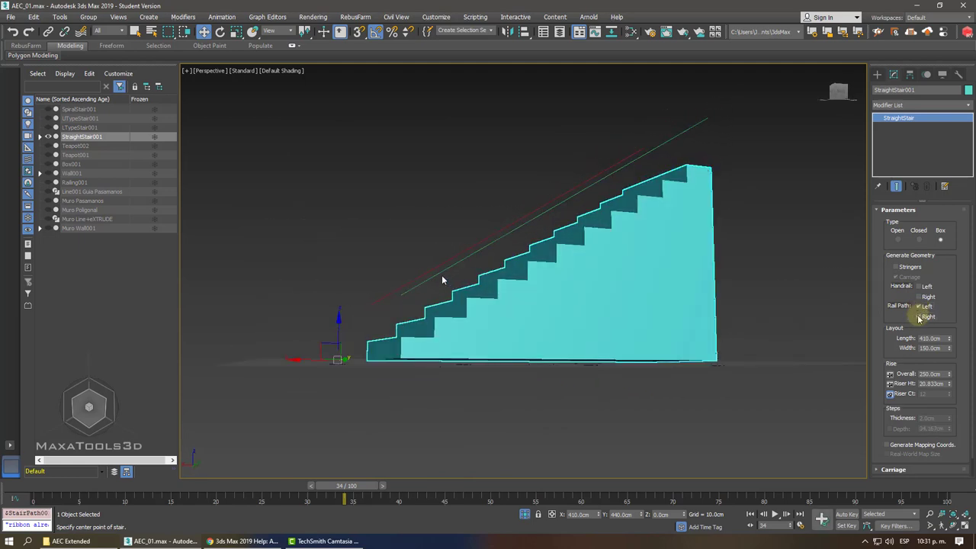
{"action": "middle_click_drag", "start_coordinate": [398, 327], "coordinate": [834, 374], "text": "alt"}
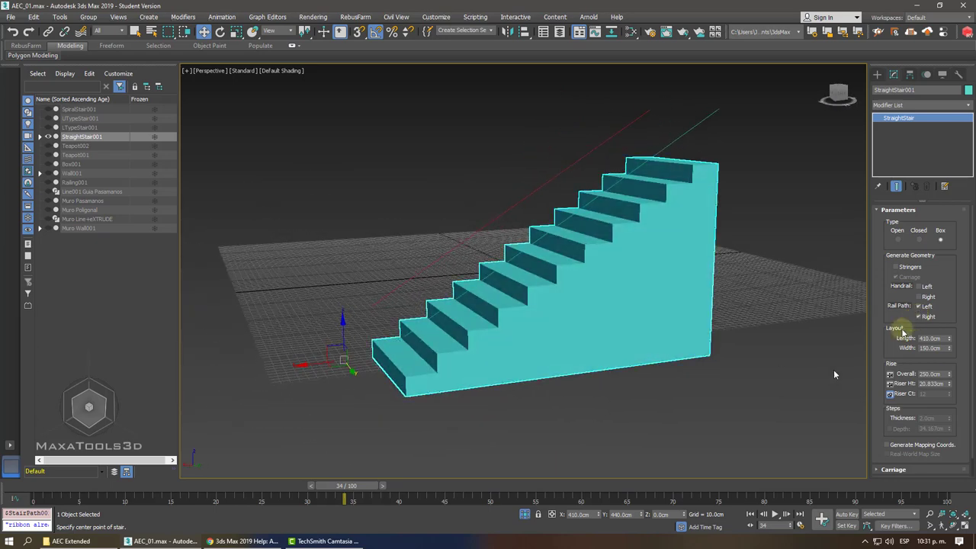
{"action": "left_click_drag", "start_coordinate": [886, 344], "coordinate": [875, 287]}
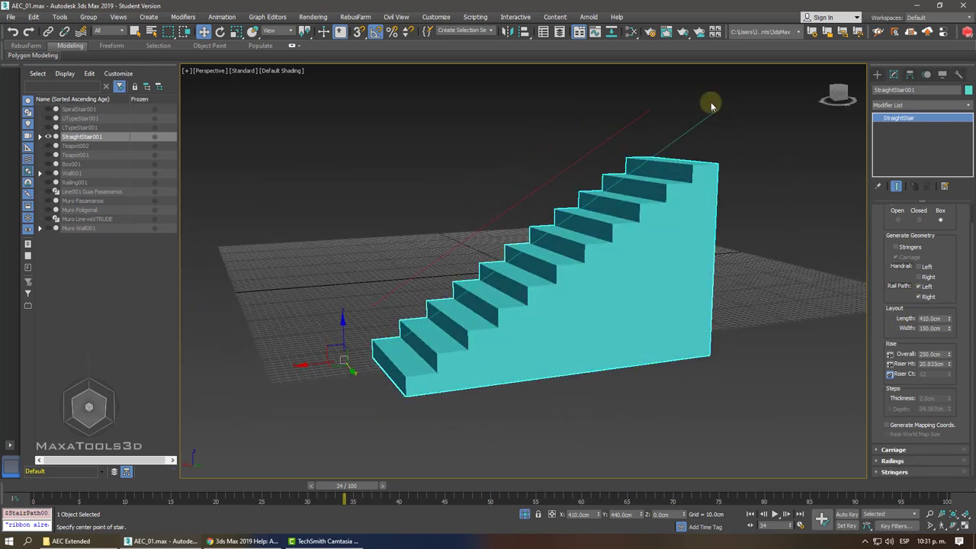
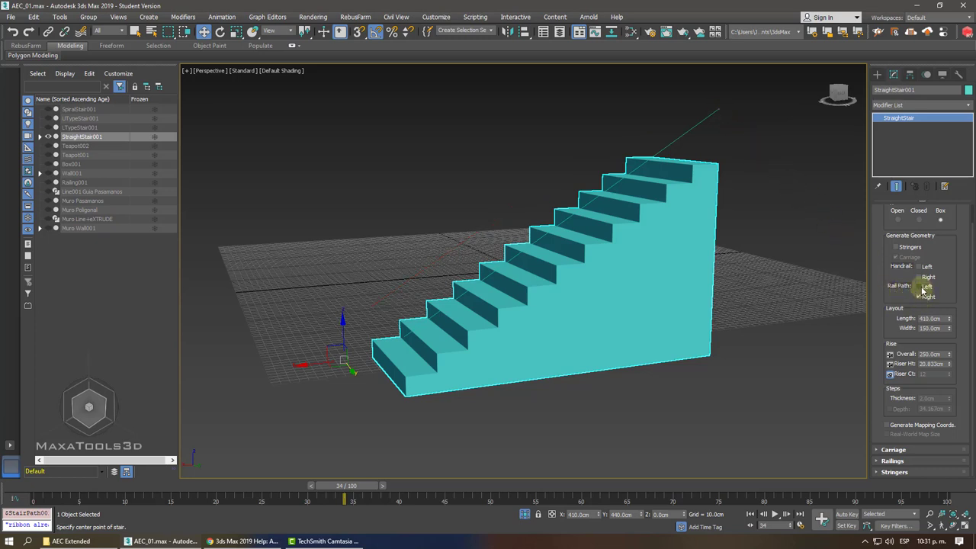
Reset the straight stair's railing height to 0.0cm.
{"action": "left_click", "coordinate": [893, 462]}
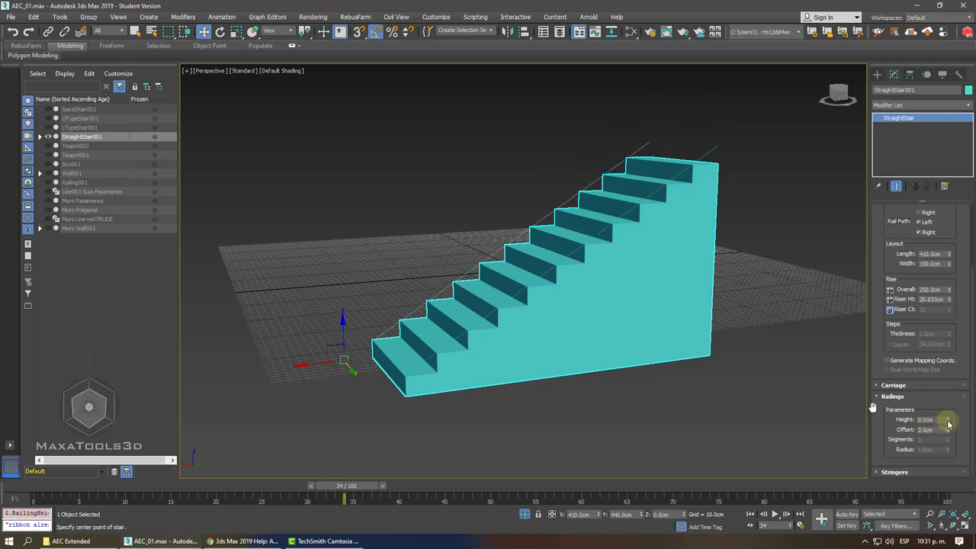
{"action": "right_click", "coordinate": [948, 420]}
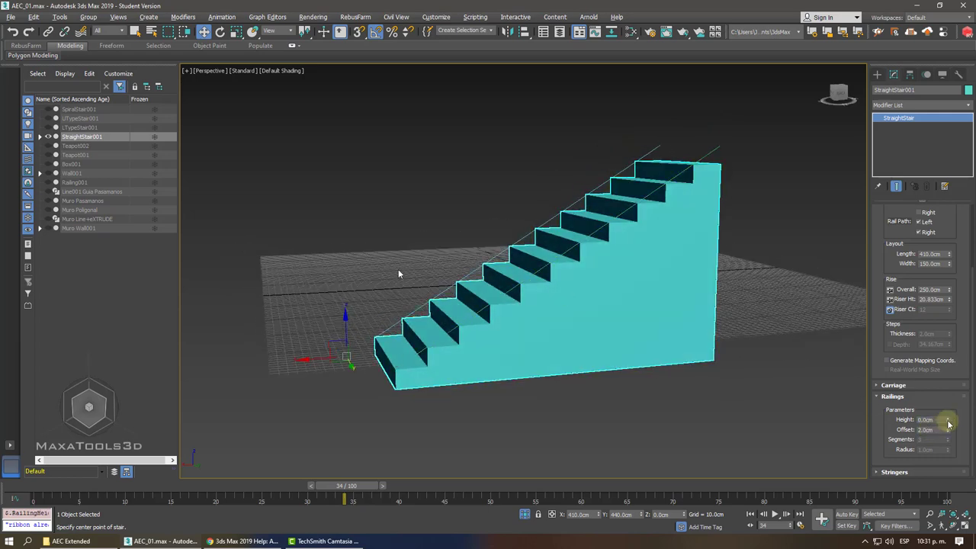
{"action": "mouse_move", "coordinate": [733, 158]}
{"action": "middle_mouse_down", "text": "alt"}
{"action": "mouse_move", "coordinate": [732, 211]}
{"action": "mouse_move", "coordinate": [749, 205]}
{"action": "middle_mouse_up", "text": "alt"}
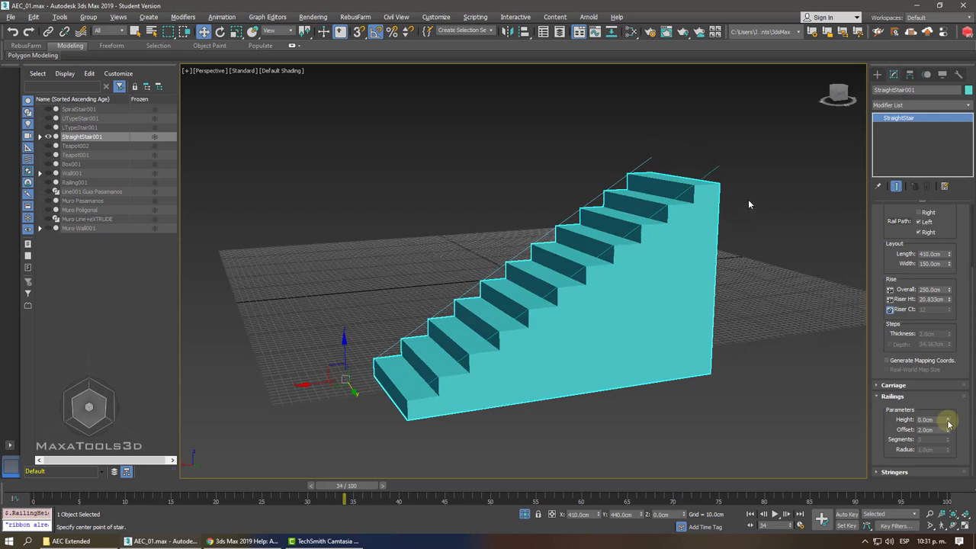
Start a new AEC Extended railing just below the straight stair.
{"action": "left_click", "coordinate": [877, 74]}
{"action": "left_click", "coordinate": [877, 104]}
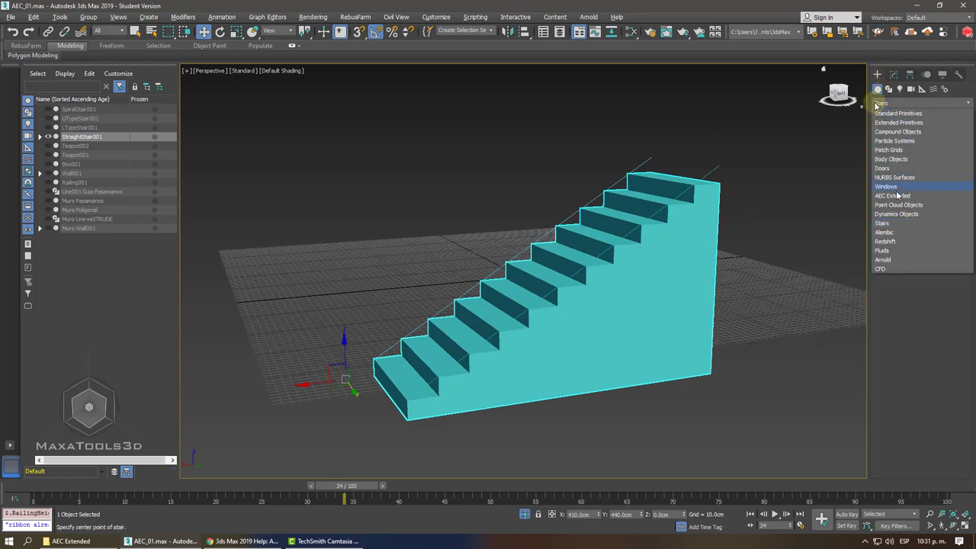
{"action": "left_click", "coordinate": [887, 197]}
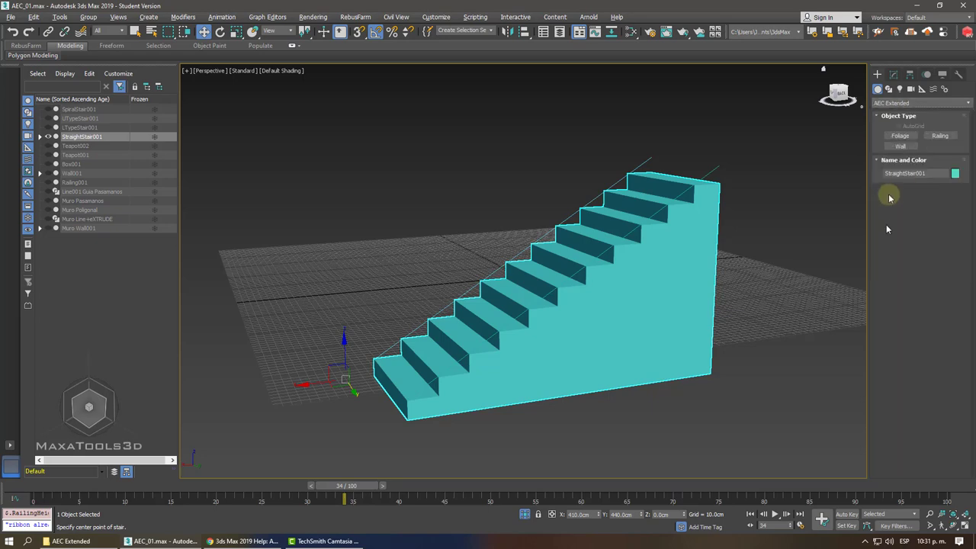
{"action": "left_click", "coordinate": [940, 136]}
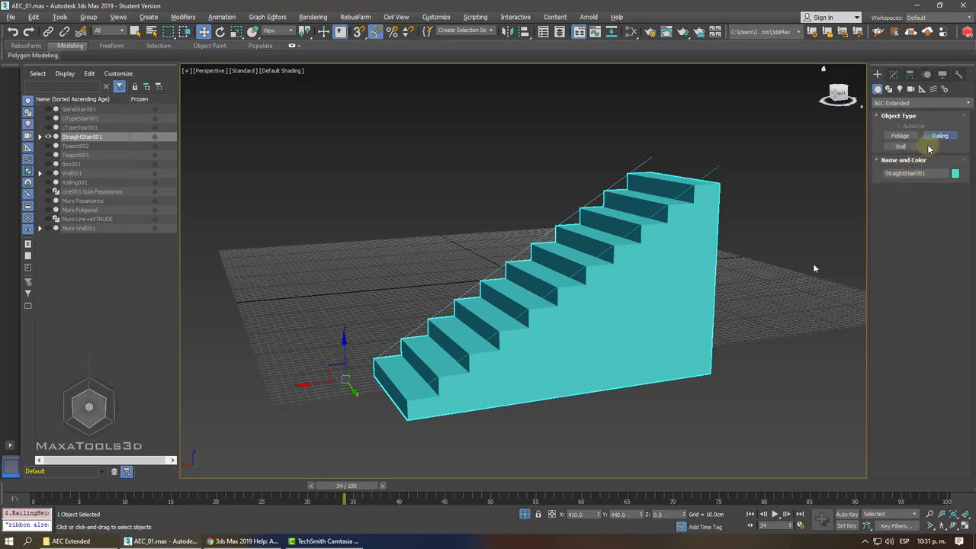
{"action": "left_click", "coordinate": [587, 322]}
Draw a new railing, Railing002, beside the stair, about 79.91cm high.
{"action": "middle_click_drag", "start_coordinate": [587, 322], "coordinate": [648, 397], "text": "alt"}
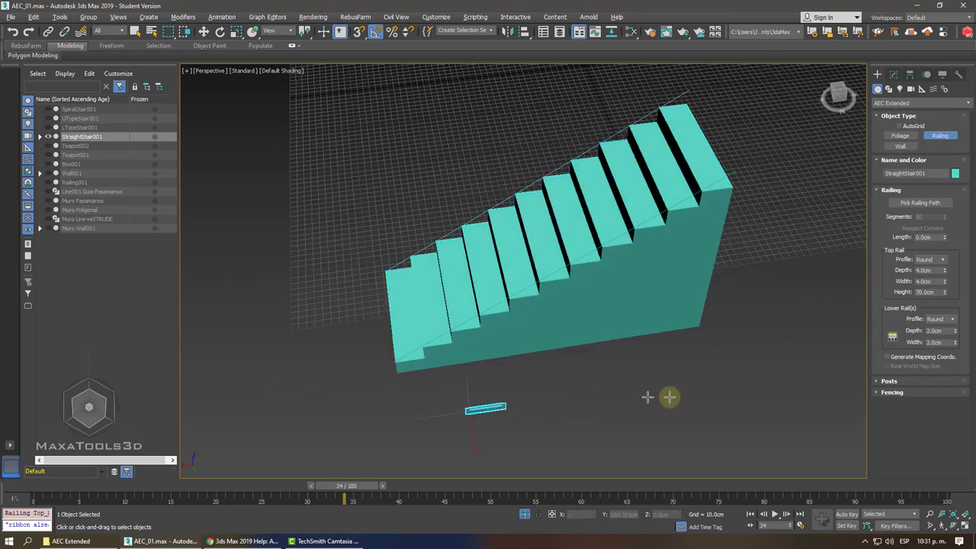
{"action": "left_click_drag", "start_coordinate": [648, 397], "coordinate": [652, 394]}
{"action": "left_click", "coordinate": [653, 326]}
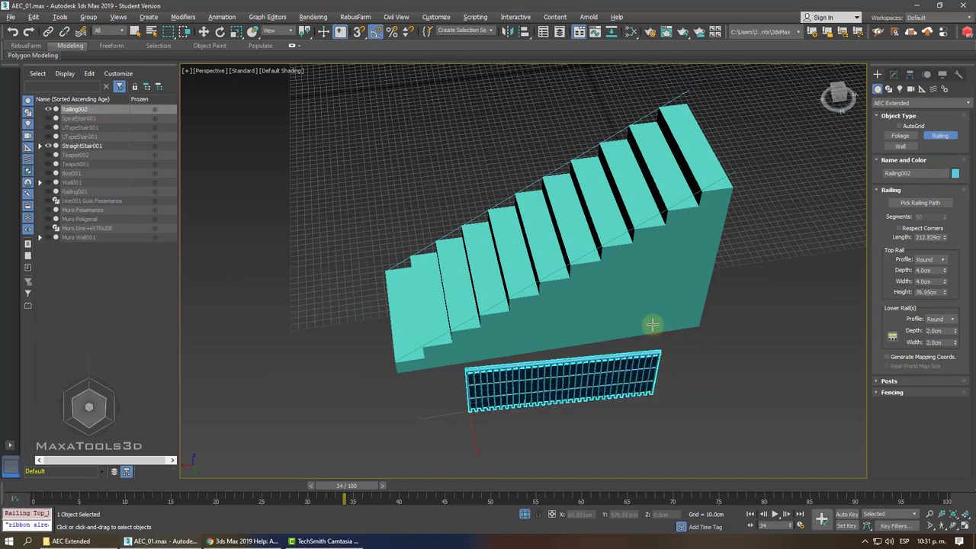
{"action": "key", "text": "w"}
{"action": "middle_click_drag", "start_coordinate": [688, 355], "coordinate": [696, 349], "text": "alt"}
{"action": "scroll", "coordinate": [690, 355], "scroll_direction": "up", "scroll_amount": 5}
Reduce Railing002's Post Spacing count to 3 evenly spaced posts.
{"action": "left_click", "coordinate": [894, 75]}
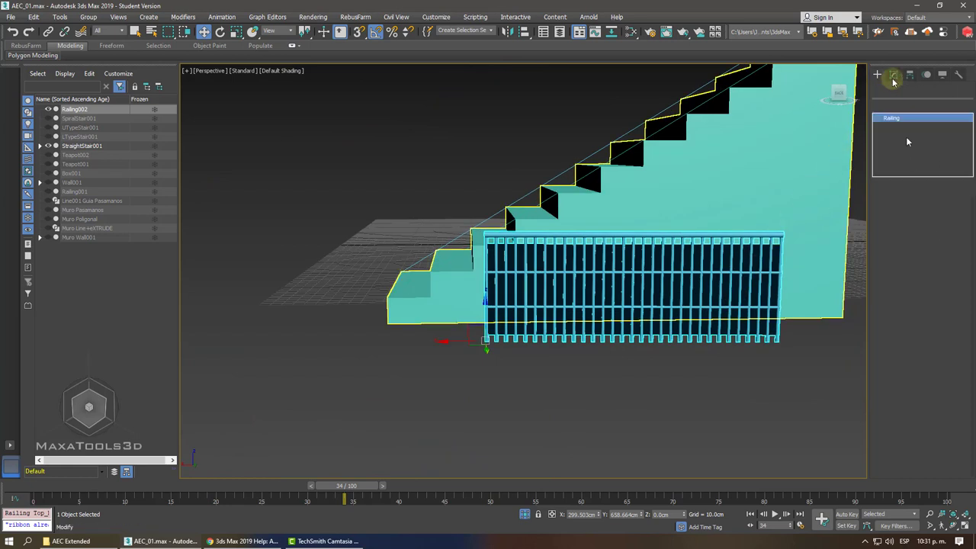
{"action": "left_click_drag", "start_coordinate": [892, 338], "coordinate": [888, 269]}
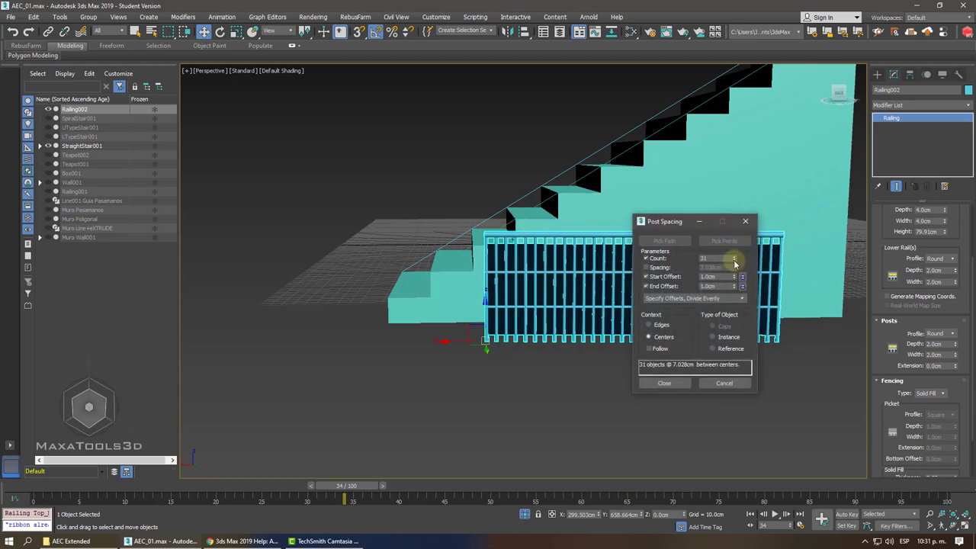
{"action": "left_click_drag", "start_coordinate": [734, 263], "coordinate": [734, 263]}
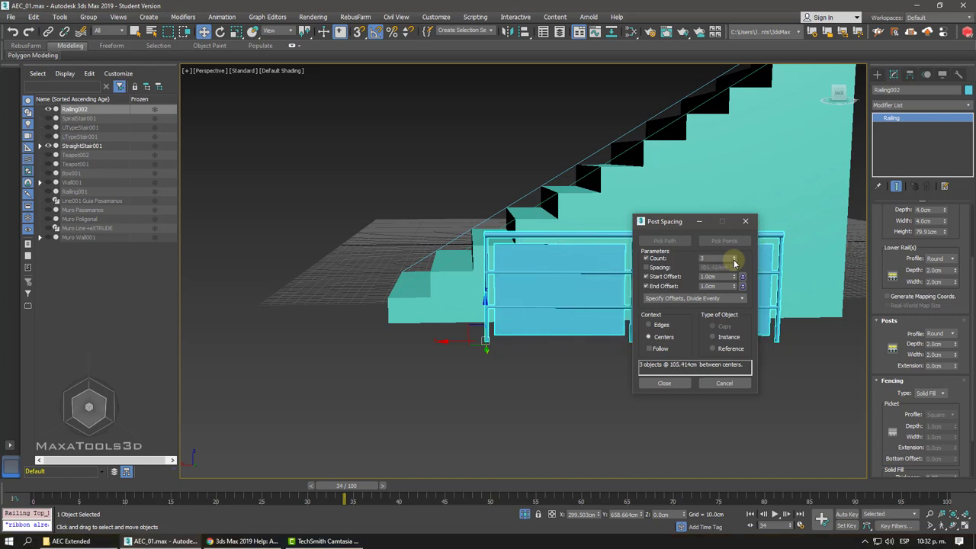
{"action": "left_click_drag", "start_coordinate": [674, 225], "coordinate": [599, 193]}
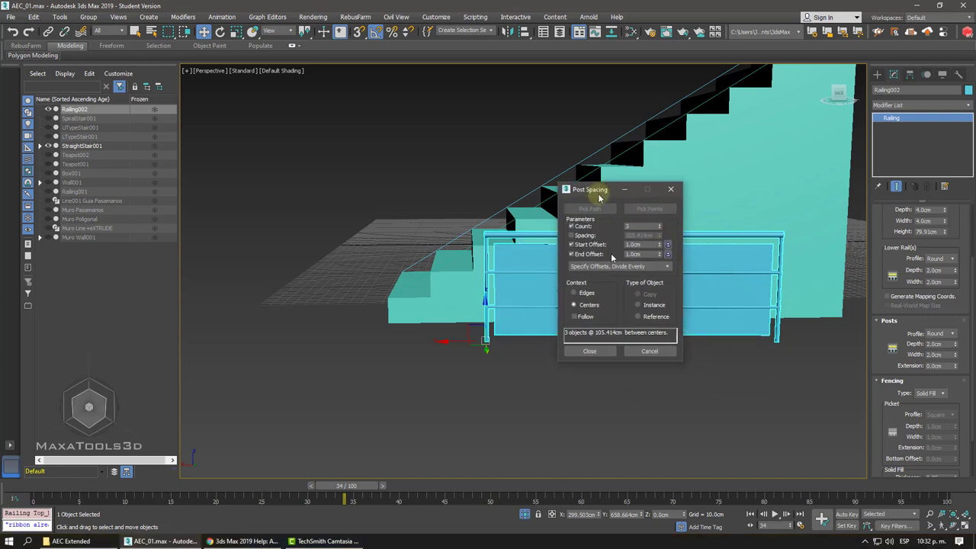
{"action": "left_click", "coordinate": [590, 351]}
{"action": "middle_click_drag", "start_coordinate": [593, 349], "coordinate": [624, 350], "text": "alt"}
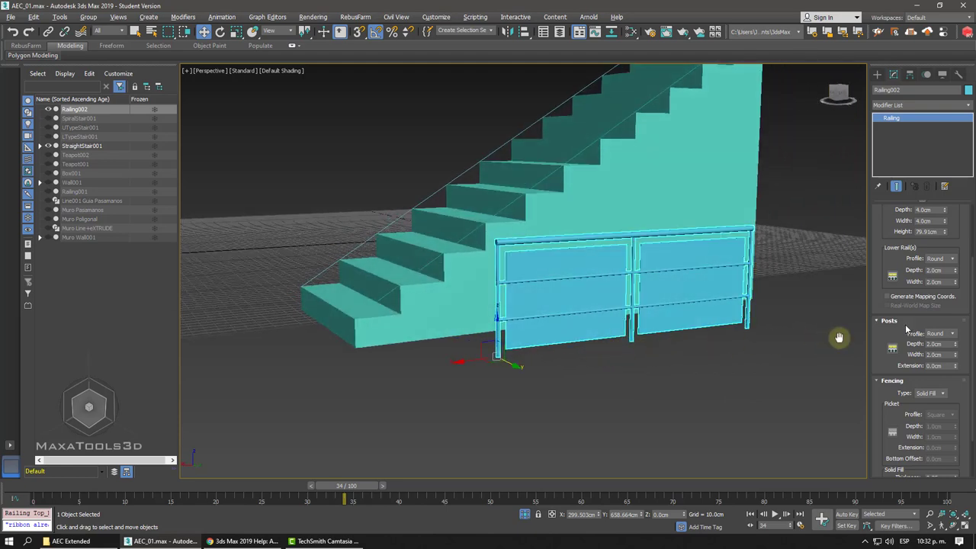
{"action": "left_click_drag", "start_coordinate": [884, 333], "coordinate": [849, 480]}
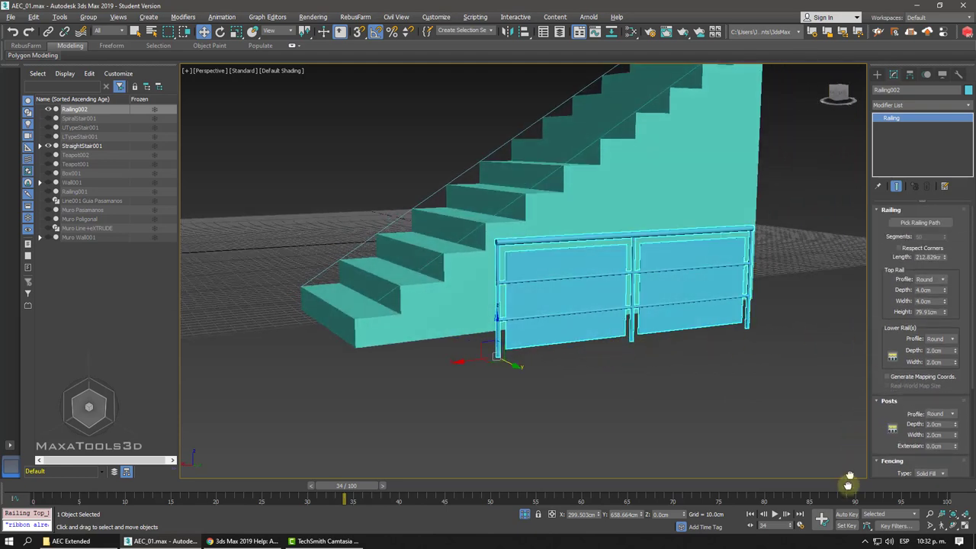
Make Railing002 follow the straight stair's rail path.
{"action": "left_click", "coordinate": [921, 223]}
{"action": "left_click", "coordinate": [626, 125]}
{"action": "mouse_move", "coordinate": [619, 124]}
{"action": "middle_mouse_down", "text": "alt"}
{"action": "mouse_move", "coordinate": [601, 254]}
{"action": "mouse_move", "coordinate": [676, 246]}
{"action": "middle_mouse_up", "text": "alt"}
{"action": "scroll", "coordinate": [524, 226], "scroll_direction": "up", "scroll_amount": 5}
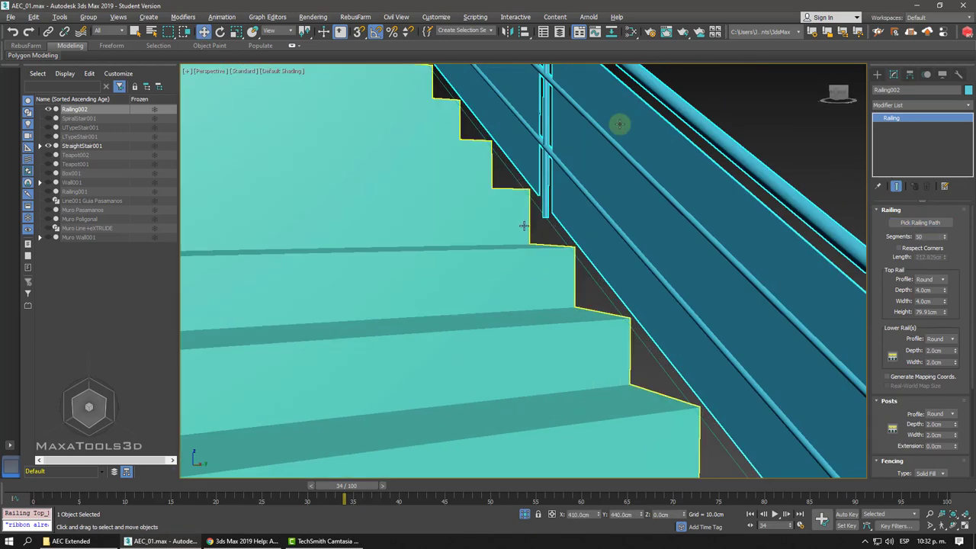
{"action": "scroll", "coordinate": [524, 225], "scroll_direction": "up", "scroll_amount": 2}
Add an Edit Poly modifier to the railing and switch to Polygon level.
{"action": "left_click", "coordinate": [901, 105]}
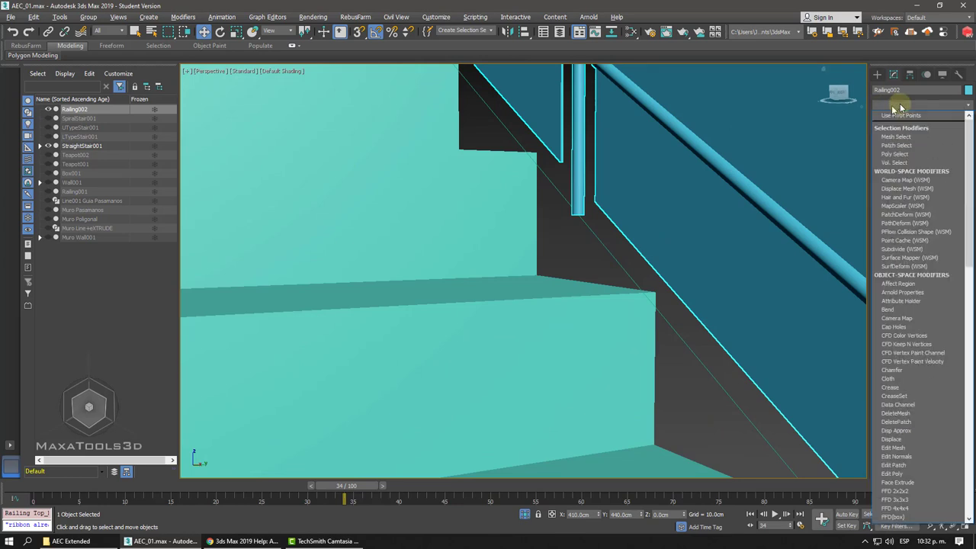
{"action": "scroll", "coordinate": [901, 109], "scroll_direction": "down", "scroll_amount": 10}
{"action": "left_click", "coordinate": [896, 137]}
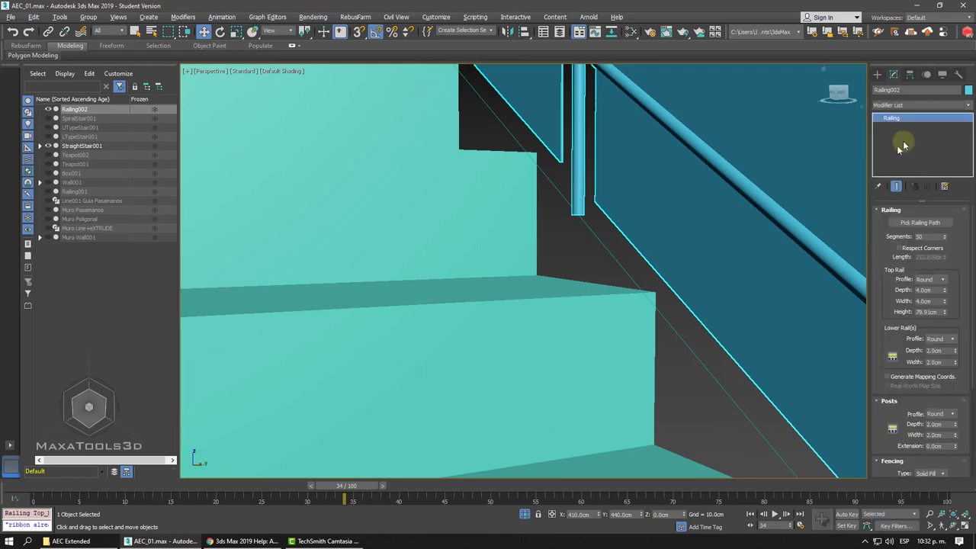
{"action": "left_click", "coordinate": [888, 118]}
{"action": "left_click", "coordinate": [908, 152]}
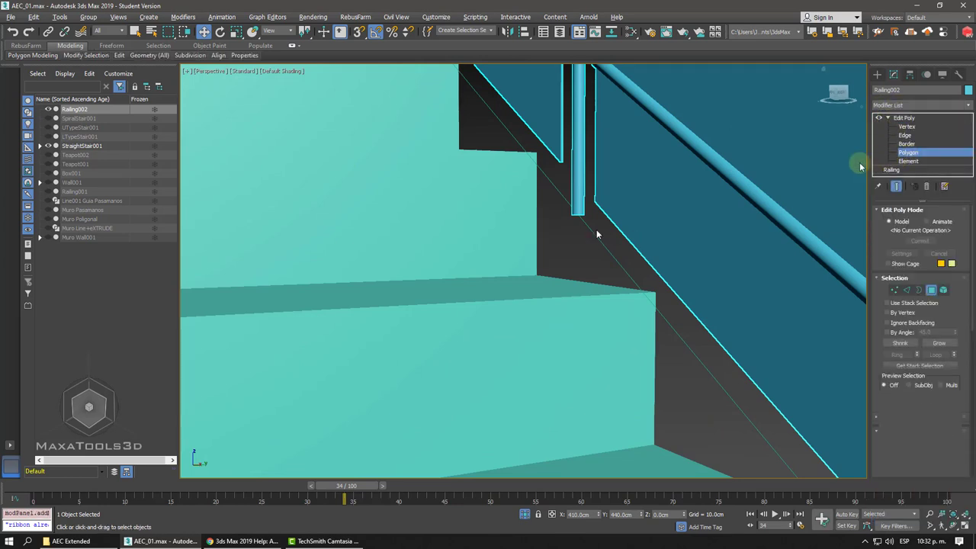
Lower the first post's bottom face down onto the step.
{"action": "key", "text": "F3"}
{"action": "left_click", "coordinate": [578, 212]}
{"action": "key", "text": "F3"}
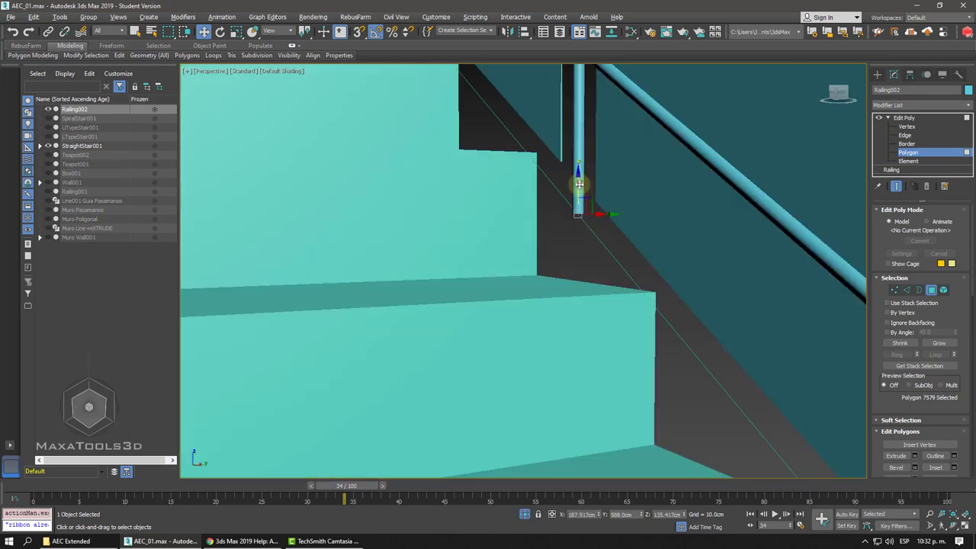
{"action": "left_click_drag", "start_coordinate": [577, 192], "coordinate": [578, 262]}
{"action": "scroll", "coordinate": [578, 270], "scroll_direction": "down", "scroll_amount": 5}
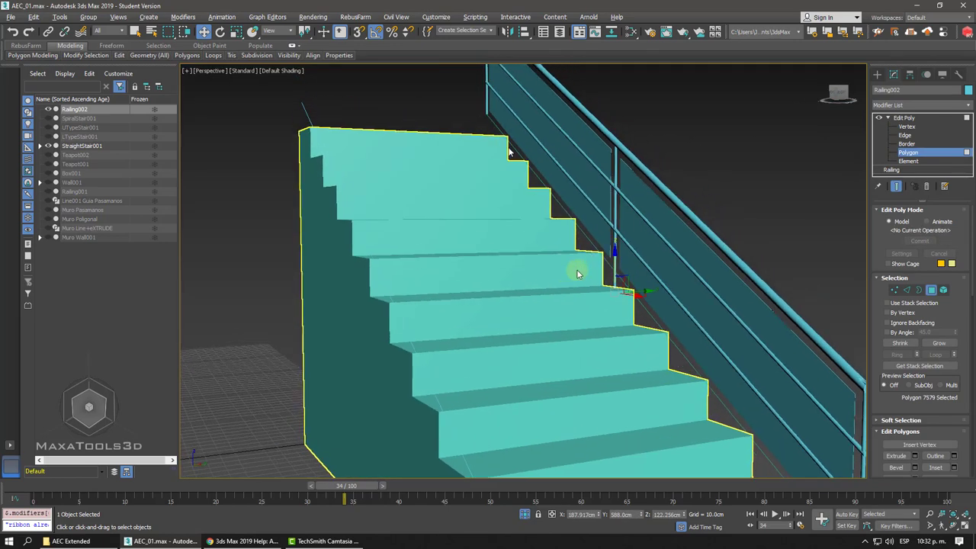
{"action": "scroll", "coordinate": [539, 240], "scroll_direction": "up", "scroll_amount": 4}
{"action": "scroll", "coordinate": [491, 211], "scroll_direction": "up", "scroll_amount": 2}
Lower the second post's bottom face down toward the step.
{"action": "left_click", "coordinate": [511, 232]}
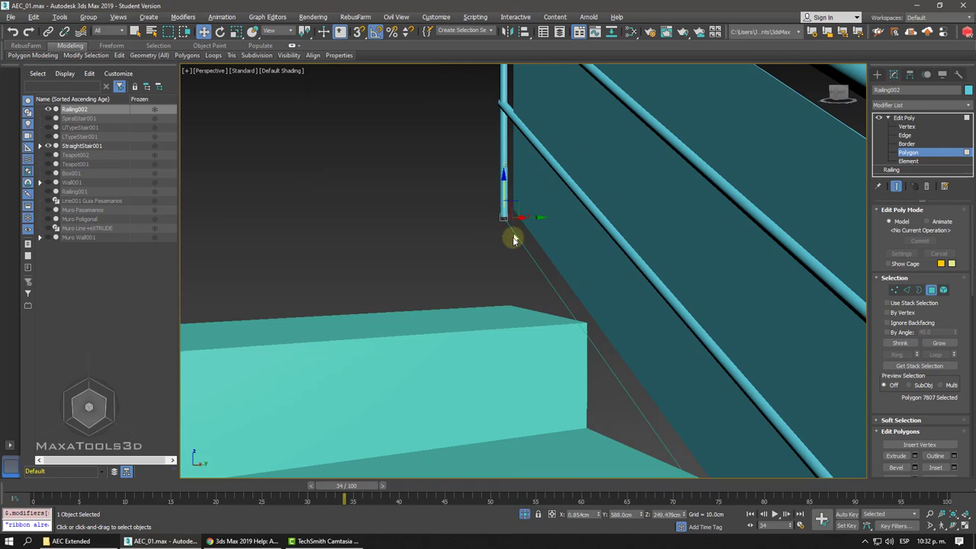
{"action": "key", "text": "F3"}
{"action": "left_click_drag", "start_coordinate": [506, 191], "coordinate": [488, 308]}
{"action": "key", "text": "F3"}
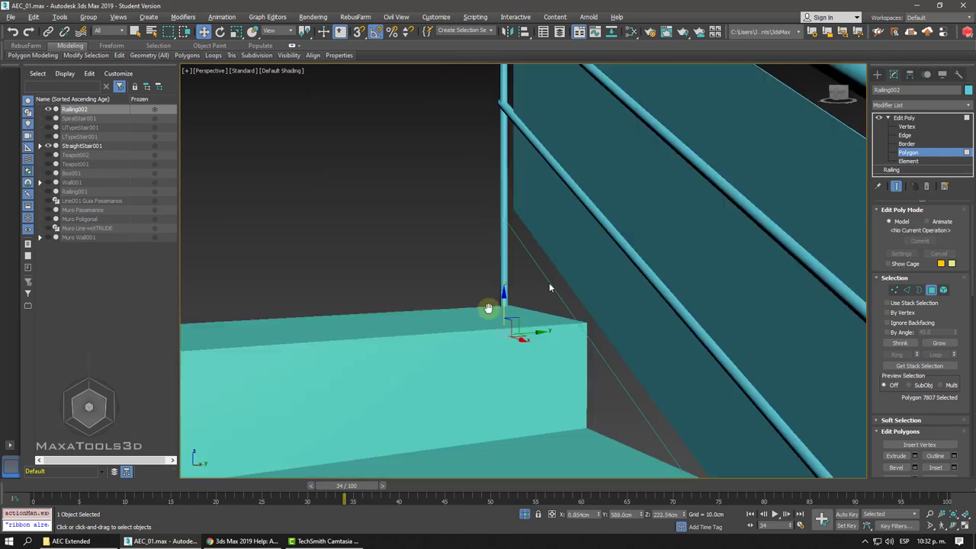
{"action": "scroll", "coordinate": [489, 307], "scroll_direction": "down", "scroll_amount": 3}
{"action": "scroll", "coordinate": [489, 309], "scroll_direction": "down", "scroll_amount": 2}
{"action": "scroll", "coordinate": [489, 308], "scroll_direction": "up", "scroll_amount": 2}
{"action": "scroll", "coordinate": [488, 309], "scroll_direction": "up", "scroll_amount": 3}
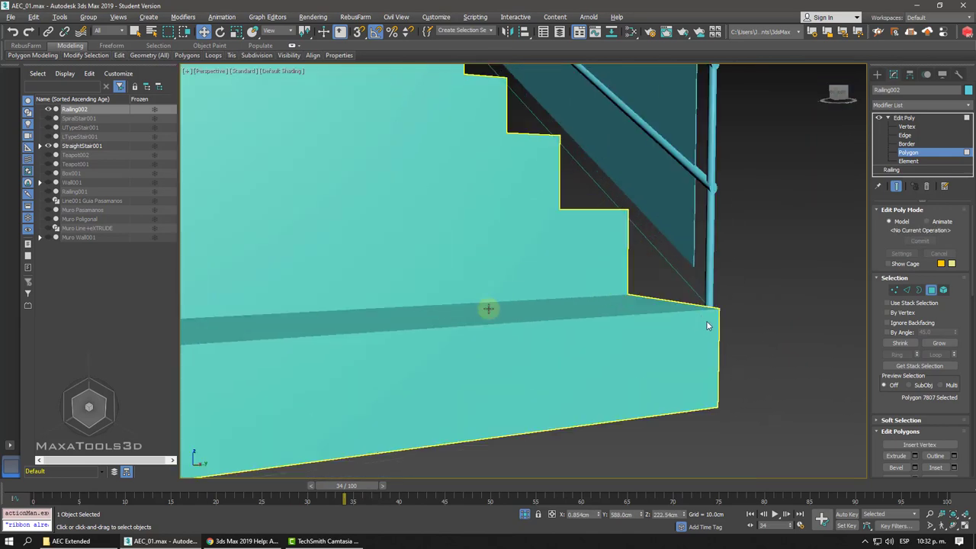
{"action": "scroll", "coordinate": [488, 308], "scroll_direction": "down", "scroll_amount": 2}
{"action": "mouse_move", "coordinate": [663, 262]}
{"action": "middle_mouse_down", "text": "alt"}
{"action": "mouse_move", "coordinate": [601, 300]}
{"action": "mouse_move", "coordinate": [567, 279]}
{"action": "mouse_move", "coordinate": [626, 283]}
{"action": "mouse_move", "coordinate": [639, 224]}
{"action": "middle_mouse_up", "text": "alt"}
Deselect the railing and exit isolation to show the whole scene.
{"action": "left_click", "coordinate": [877, 74]}
{"action": "left_click", "coordinate": [716, 251]}
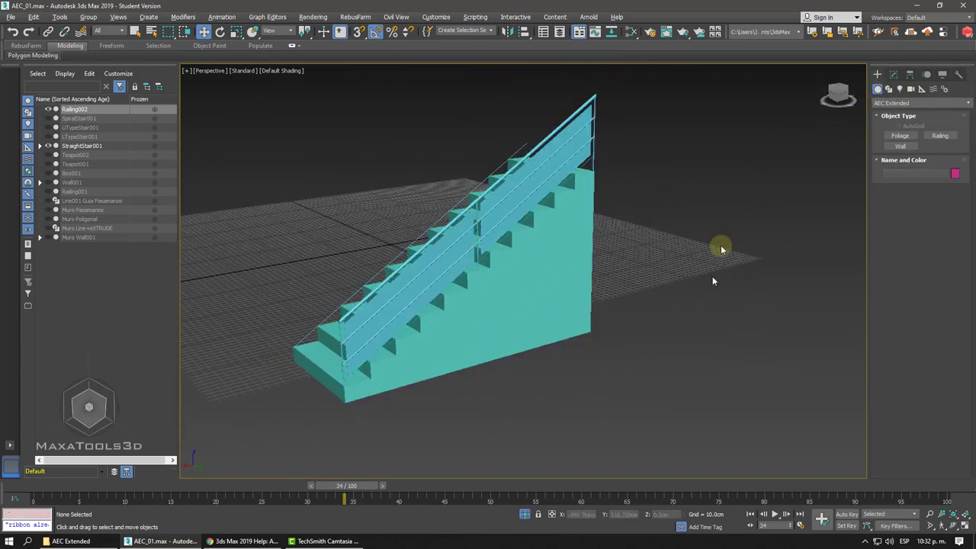
{"action": "left_click", "coordinate": [525, 516]}
{"action": "mouse_move", "coordinate": [549, 352]}
{"action": "middle_mouse_down", "text": "alt"}
{"action": "mouse_move", "coordinate": [603, 196]}
{"action": "mouse_move", "coordinate": [630, 209]}
{"action": "mouse_move", "coordinate": [600, 231]}
{"action": "middle_mouse_up", "text": "alt"}
{"action": "scroll", "coordinate": [599, 231], "scroll_direction": "up", "scroll_amount": 3}
{"action": "scroll", "coordinate": [504, 160], "scroll_direction": "up", "scroll_amount": 3}
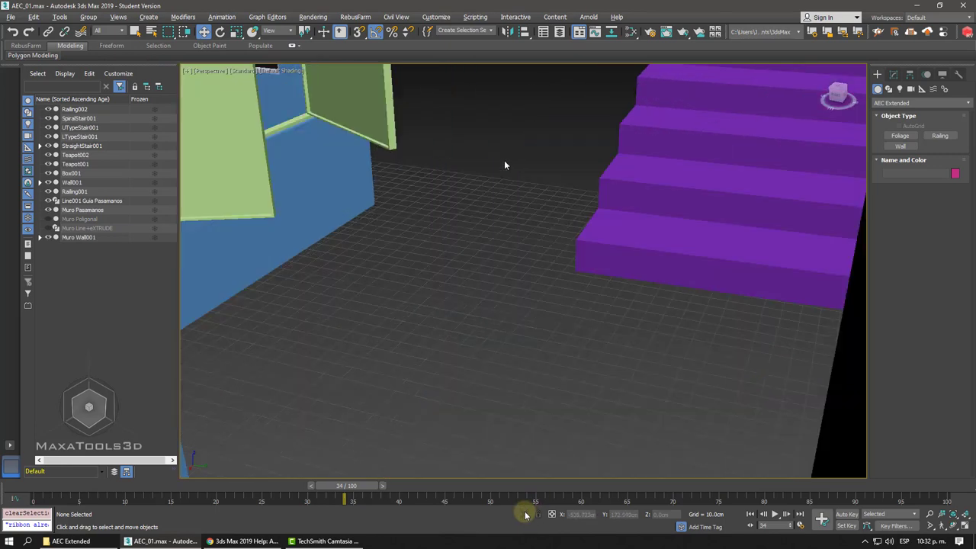
{"action": "scroll", "coordinate": [504, 160], "scroll_direction": "down", "scroll_amount": 2}
{"action": "scroll", "coordinate": [535, 156], "scroll_direction": "down", "scroll_amount": 1}
{"action": "scroll", "coordinate": [687, 229], "scroll_direction": "down", "scroll_amount": 3}
Select SpiralStair001 and show its parameters in the Modify panel.
{"action": "middle_click_drag", "start_coordinate": [686, 228], "coordinate": [556, 255], "text": "alt"}
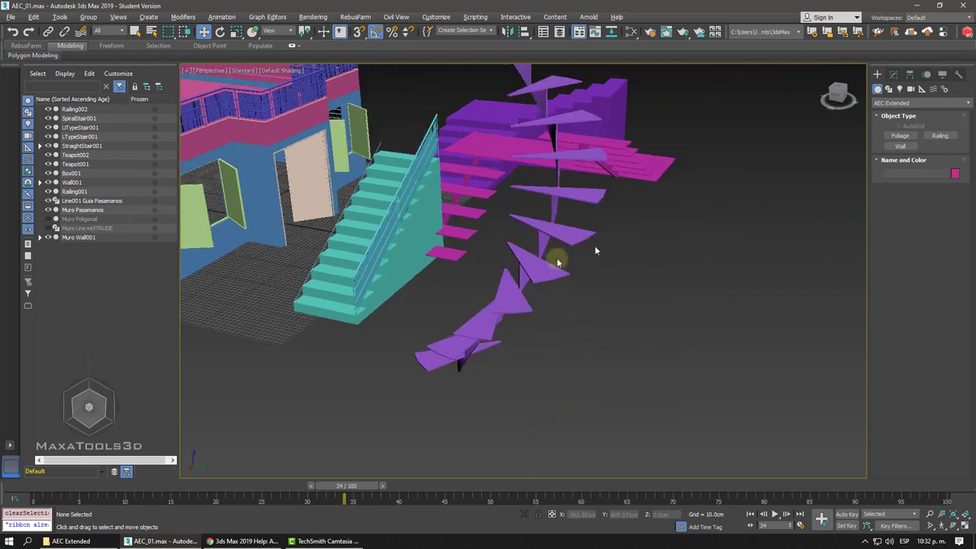
{"action": "left_click", "coordinate": [556, 255]}
{"action": "scroll", "coordinate": [560, 240], "scroll_direction": "up", "scroll_amount": 2}
{"action": "mouse_move", "coordinate": [640, 243]}
{"action": "middle_mouse_down", "text": "alt"}
{"action": "mouse_move", "coordinate": [650, 228]}
{"action": "mouse_move", "coordinate": [633, 283]}
{"action": "mouse_move", "coordinate": [687, 177]}
{"action": "middle_mouse_up", "text": "alt"}
{"action": "left_click", "coordinate": [895, 77]}
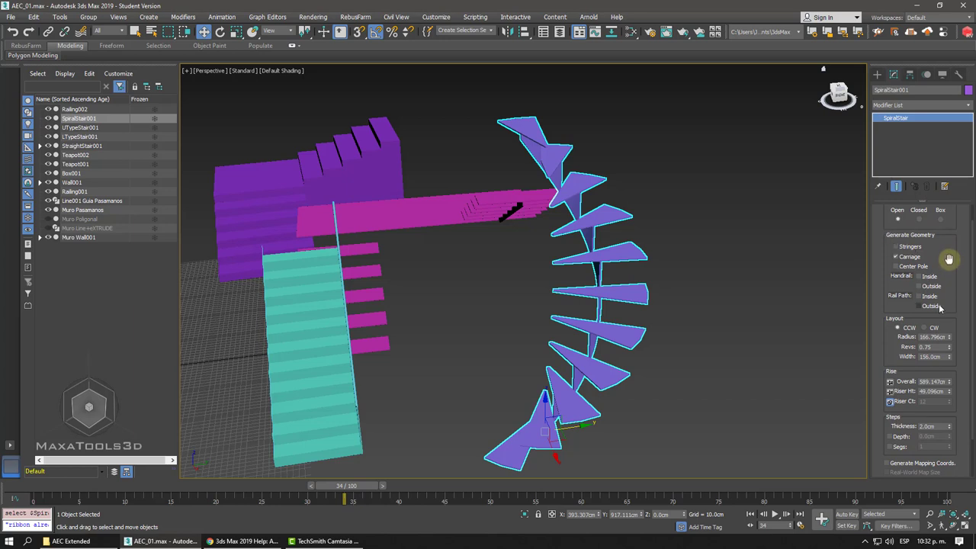
Add a center pole to the spiral stair.
{"action": "left_click_drag", "start_coordinate": [947, 260], "coordinate": [946, 286]}
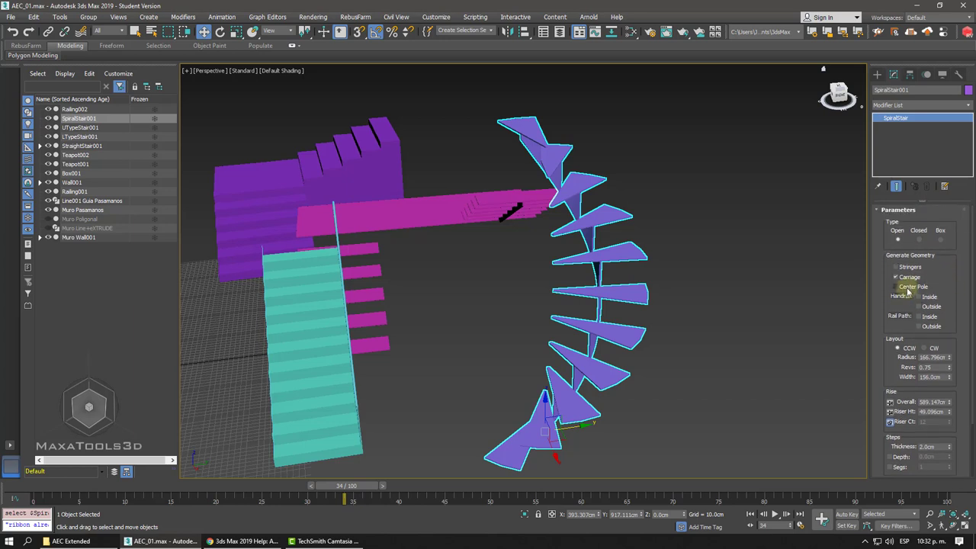
{"action": "left_click", "coordinate": [896, 287]}
{"action": "mouse_move", "coordinate": [580, 275]}
{"action": "middle_mouse_down", "text": "alt"}
{"action": "mouse_move", "coordinate": [632, 265]}
{"action": "mouse_move", "coordinate": [870, 276]}
{"action": "middle_mouse_up", "text": "alt"}
{"action": "scroll", "coordinate": [943, 280], "scroll_direction": "down", "scroll_amount": 1}
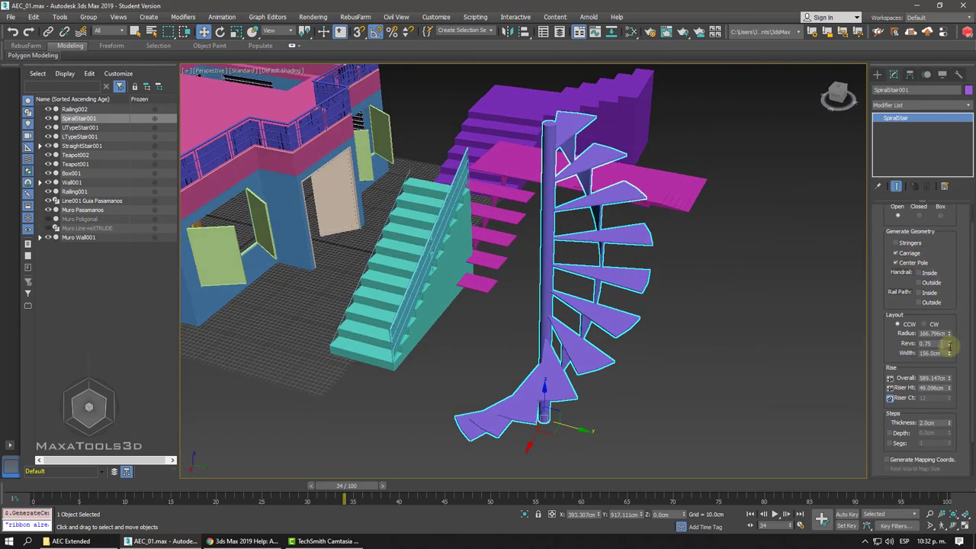
Set the spiral stair to 1.39 revolutions with radius about 198.5cm.
{"action": "left_click_drag", "start_coordinate": [949, 350], "coordinate": [943, 314]}
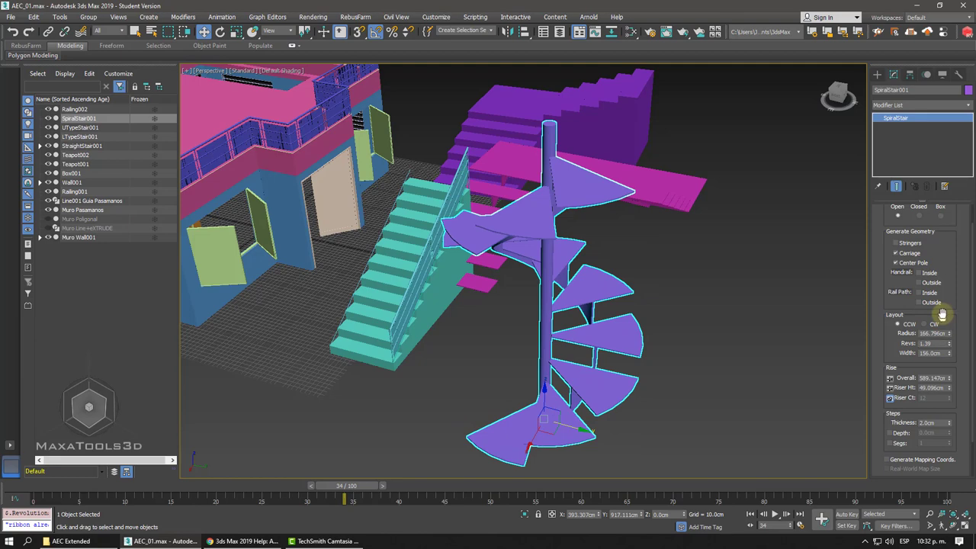
{"action": "scroll", "coordinate": [615, 235], "scroll_direction": "up", "scroll_amount": 3}
{"action": "mouse_move", "coordinate": [615, 235]}
{"action": "middle_mouse_down", "text": "alt"}
{"action": "mouse_move", "coordinate": [689, 225]}
{"action": "mouse_move", "coordinate": [811, 267]}
{"action": "middle_mouse_up", "text": "alt"}
{"action": "mouse_move", "coordinate": [892, 338]}
{"action": "left_mouse_down"}
{"action": "mouse_move", "coordinate": [903, 309]}
{"action": "mouse_move", "coordinate": [939, 285]}
{"action": "mouse_move", "coordinate": [937, 297]}
{"action": "left_mouse_up"}
{"action": "middle_click_drag", "start_coordinate": [692, 238], "coordinate": [672, 241], "text": "alt"}
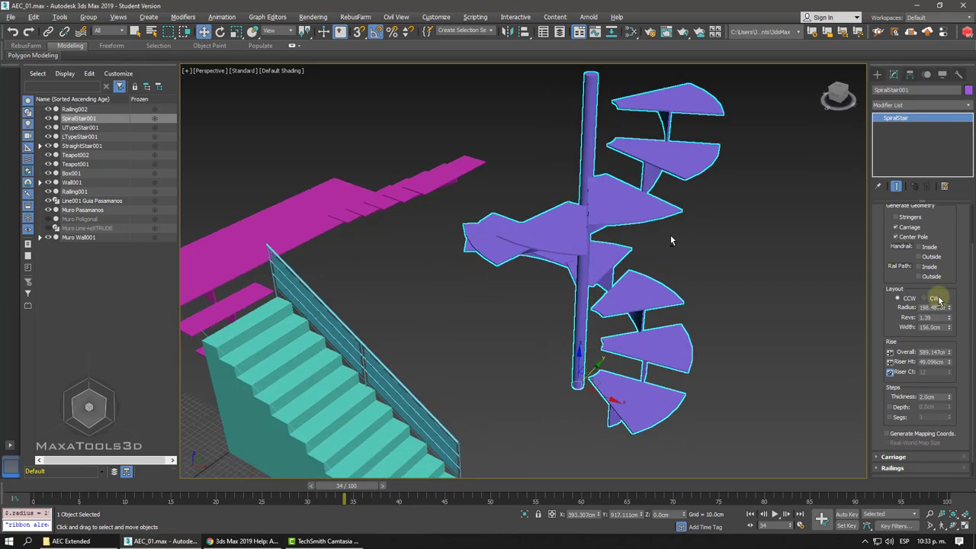
{"action": "mouse_move", "coordinate": [602, 174]}
{"action": "middle_mouse_down", "text": "alt"}
{"action": "mouse_move", "coordinate": [471, 198]}
{"action": "mouse_move", "coordinate": [547, 201]}
{"action": "middle_mouse_up", "text": "alt"}
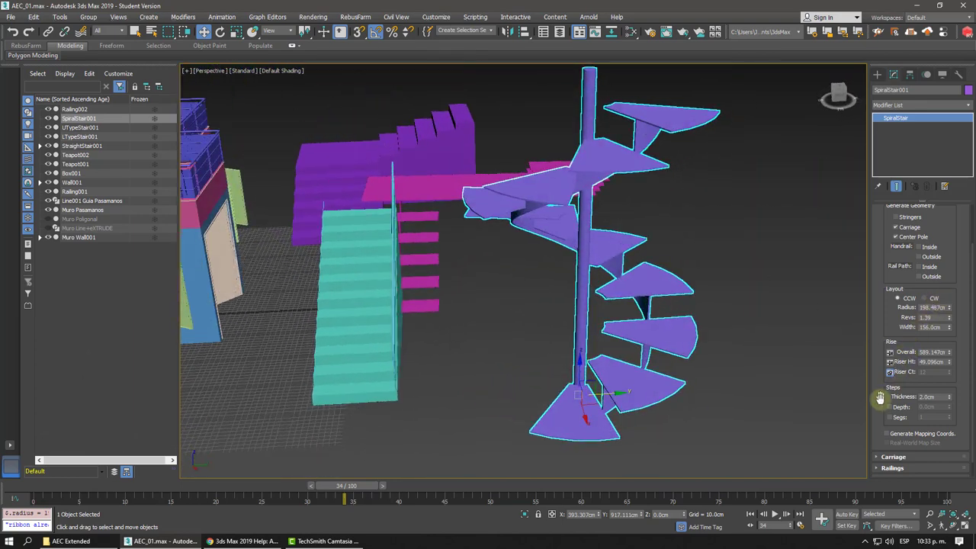
{"action": "left_click_drag", "start_coordinate": [889, 341], "coordinate": [888, 323]}
{"action": "scroll", "coordinate": [881, 264], "scroll_direction": "up", "scroll_amount": 2}
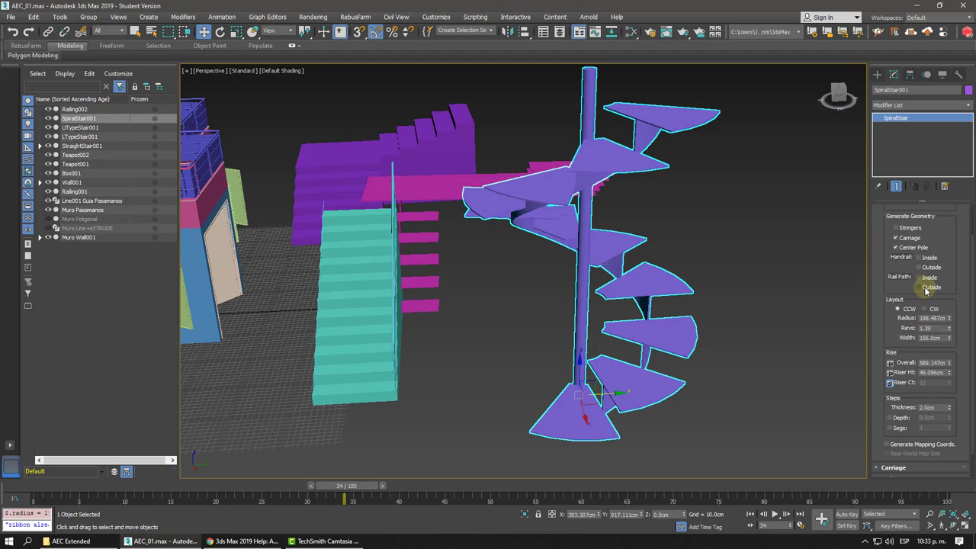
Enable the outside rail path and reset the spiral stair's railing height to 0.0cm.
{"action": "left_click", "coordinate": [927, 290]}
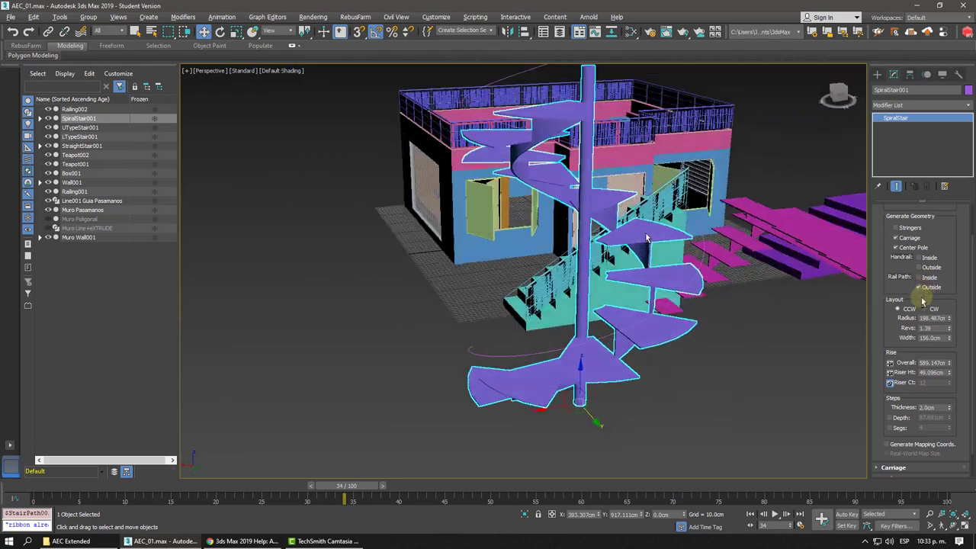
{"action": "left_click_drag", "start_coordinate": [882, 411], "coordinate": [884, 382]}
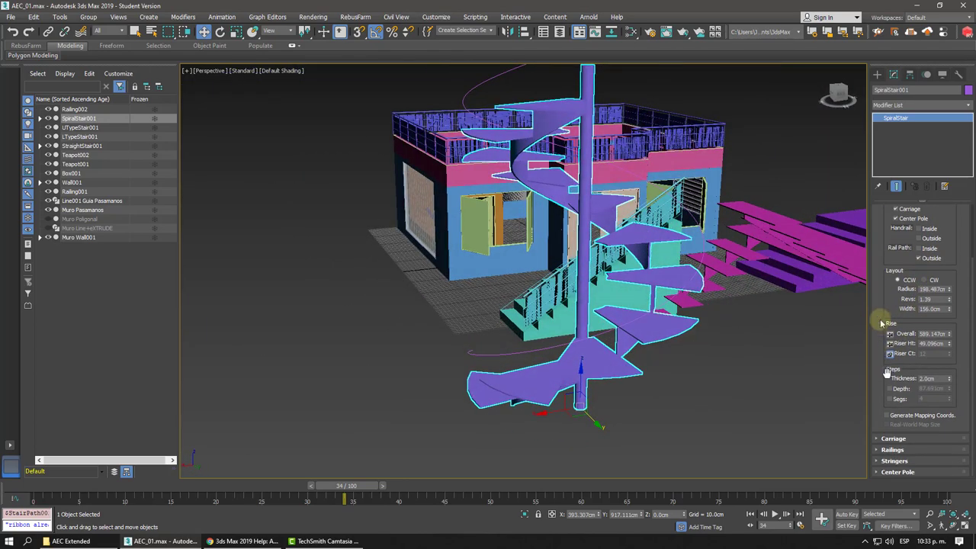
{"action": "left_click", "coordinate": [893, 449]}
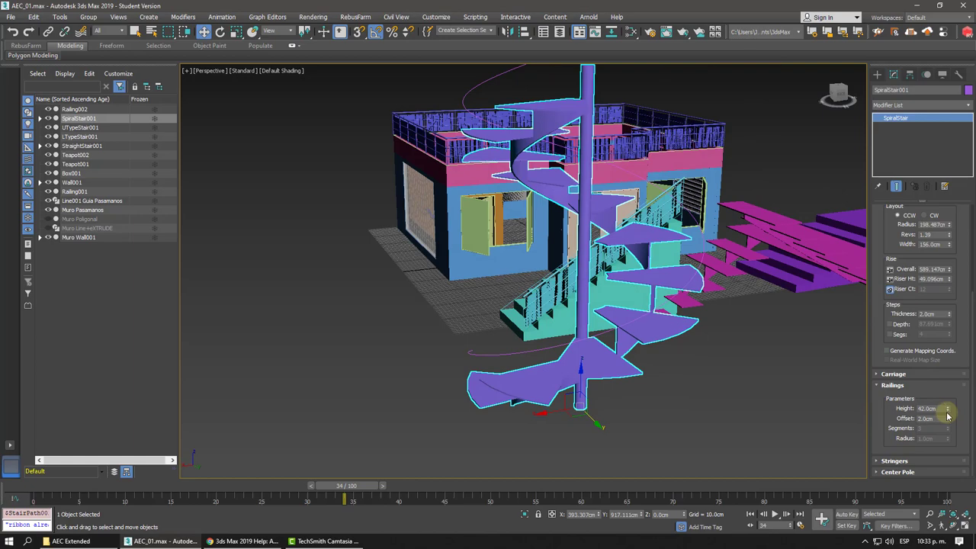
{"action": "right_click", "coordinate": [948, 412]}
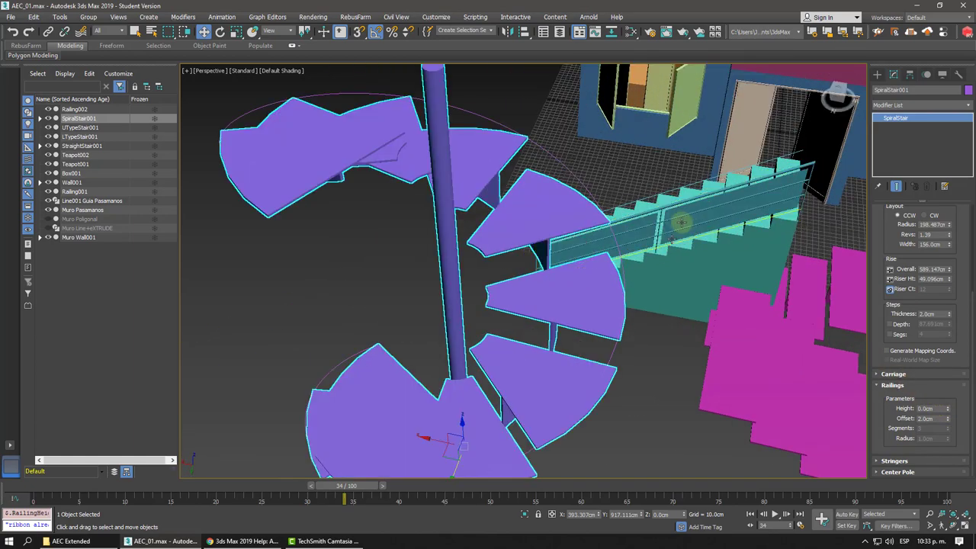
Clone Railing002 as a copy, Railing003.
{"action": "left_click", "coordinate": [678, 221]}
{"action": "middle_click_drag", "start_coordinate": [678, 221], "coordinate": [688, 192], "text": "alt"}
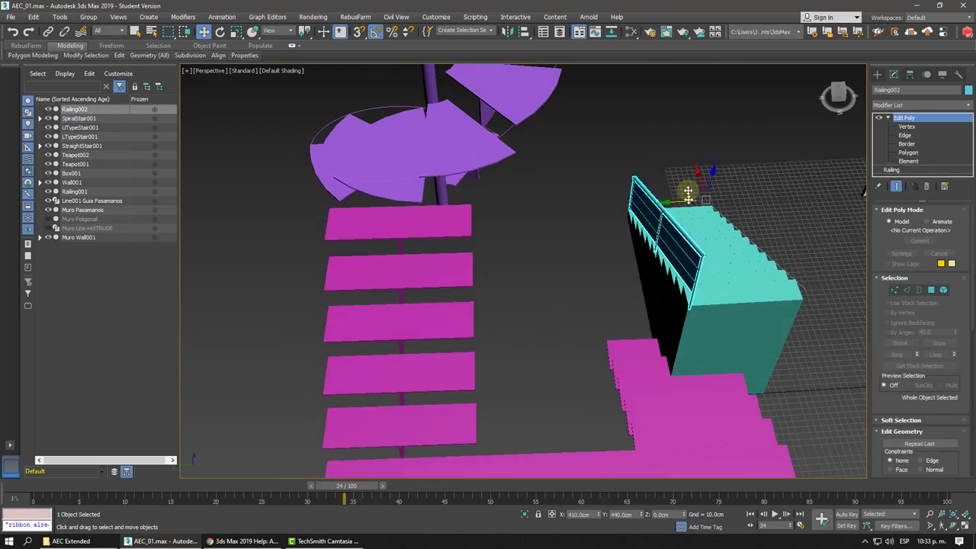
{"action": "left_click_drag", "start_coordinate": [687, 176], "coordinate": [734, 90], "text": "shift"}
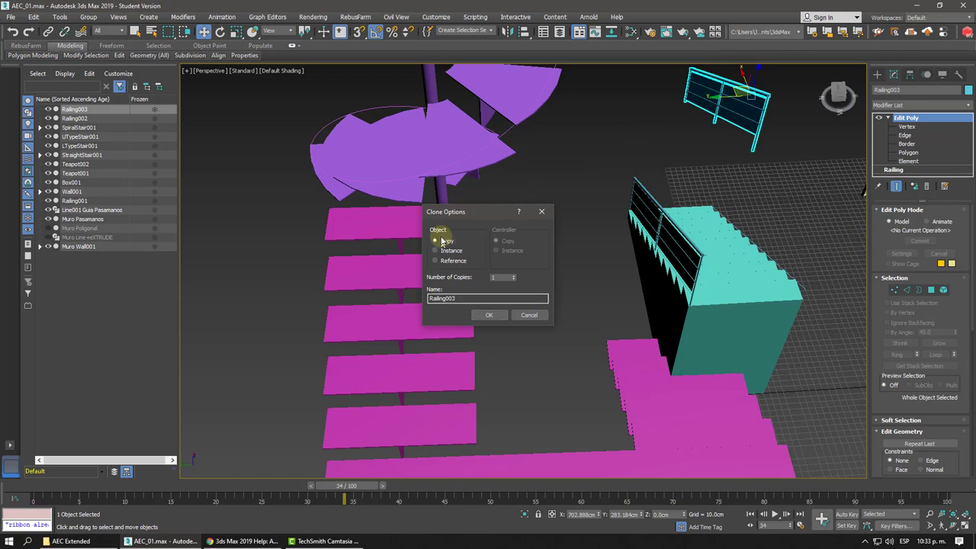
{"action": "left_click", "coordinate": [483, 315]}
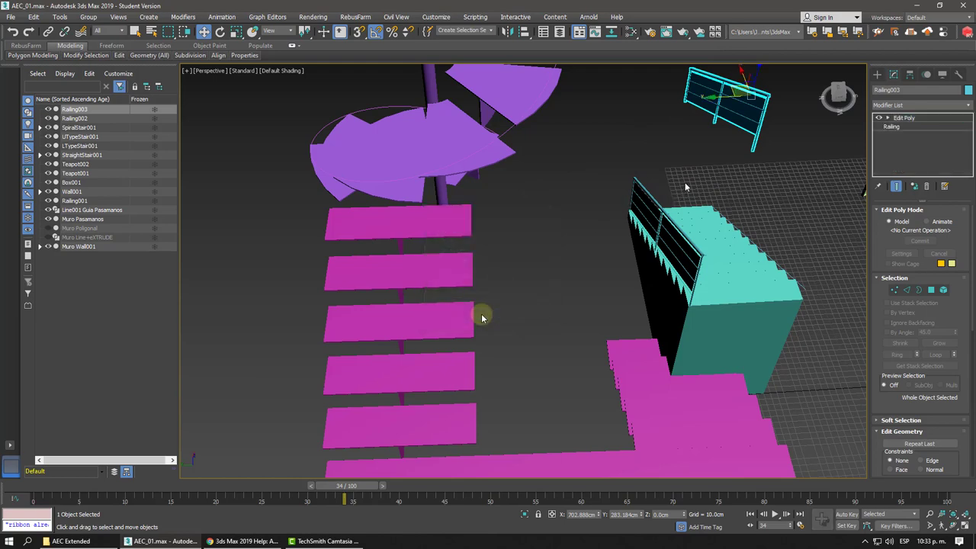
{"action": "middle_click_drag", "start_coordinate": [482, 317], "coordinate": [832, 219], "text": "alt"}
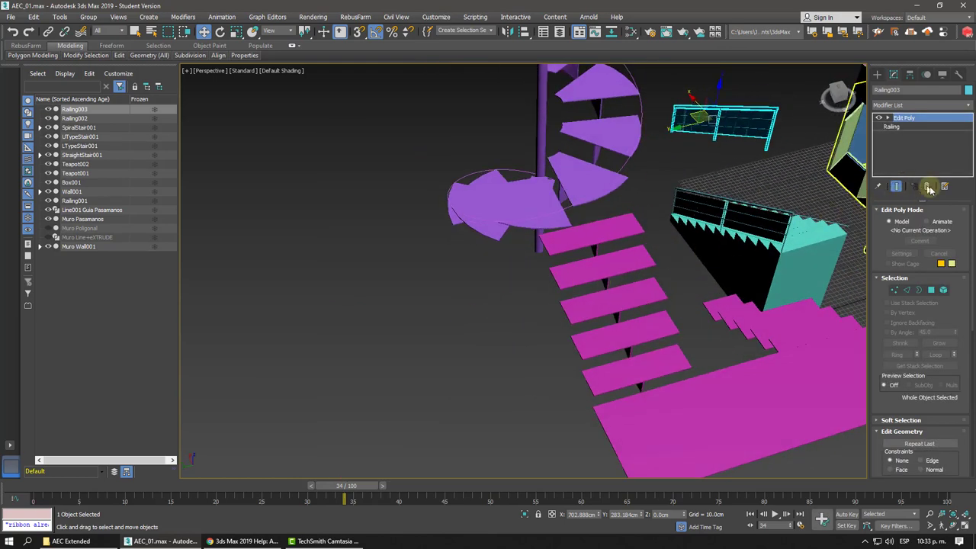
Remove Railing003's Edit Poly and make it follow the spiral stair's rail path.
{"action": "mouse_move", "coordinate": [672, 204]}
{"action": "middle_mouse_down", "text": "alt"}
{"action": "mouse_move", "coordinate": [690, 200]}
{"action": "mouse_move", "coordinate": [673, 196]}
{"action": "mouse_move", "coordinate": [820, 197]}
{"action": "middle_mouse_up", "text": "alt"}
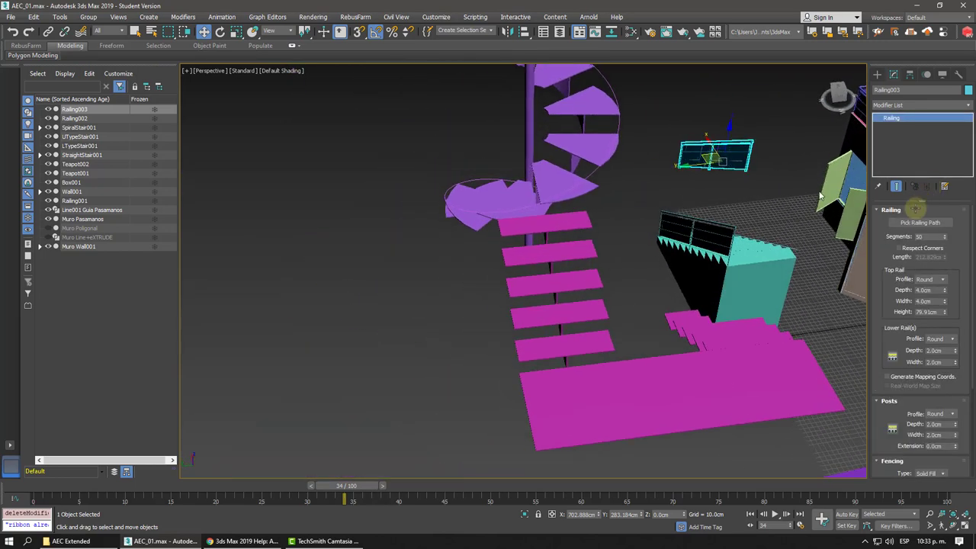
{"action": "left_click", "coordinate": [622, 121]}
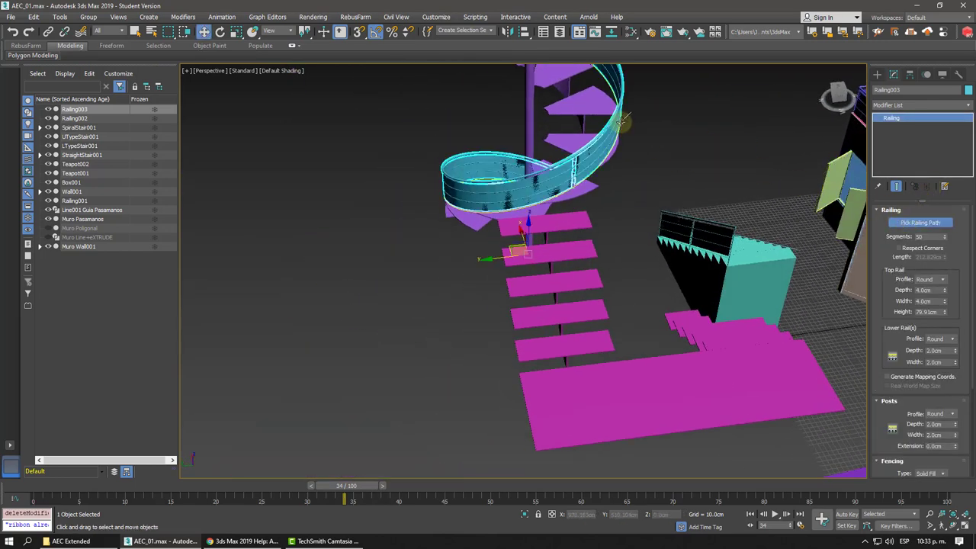
{"action": "key", "text": "w"}
{"action": "mouse_move", "coordinate": [622, 121]}
{"action": "middle_mouse_down", "text": "alt"}
{"action": "mouse_move", "coordinate": [794, 153]}
{"action": "mouse_move", "coordinate": [793, 196]}
{"action": "middle_mouse_up", "text": "alt"}
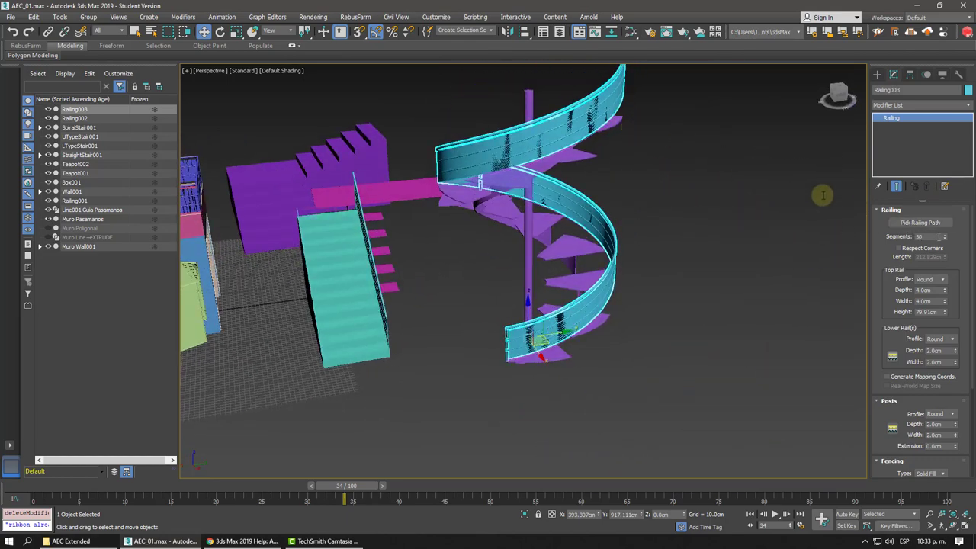
Smooth the spiral railing to 43 segments.
{"action": "mouse_move", "coordinate": [939, 250]}
{"action": "left_mouse_down"}
{"action": "mouse_move", "coordinate": [923, 275]}
{"action": "mouse_move", "coordinate": [919, 241]}
{"action": "left_mouse_up"}
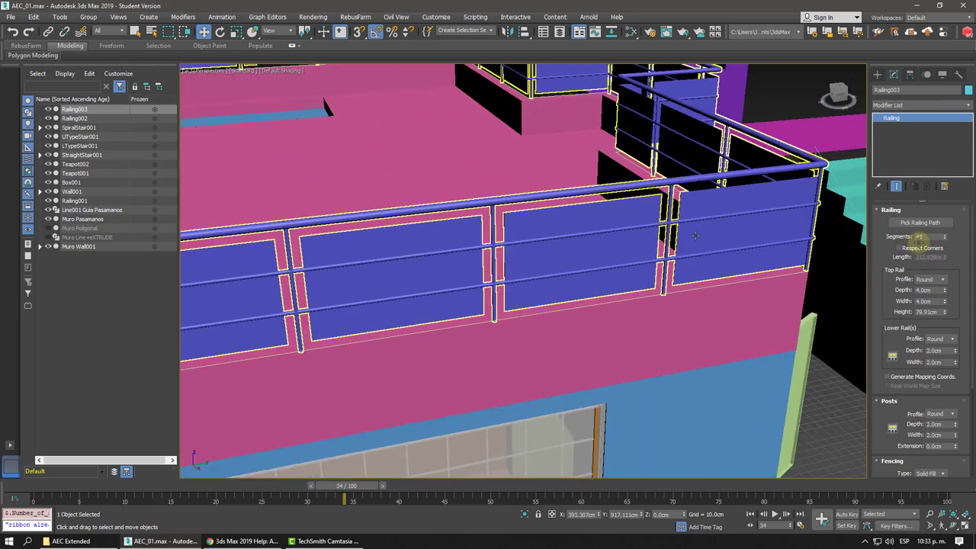
{"action": "scroll", "coordinate": [583, 270], "scroll_direction": "down", "scroll_amount": 5}
{"action": "scroll", "coordinate": [583, 270], "scroll_direction": "down", "scroll_amount": 5}
{"action": "scroll", "coordinate": [477, 269], "scroll_direction": "down", "scroll_amount": 4}
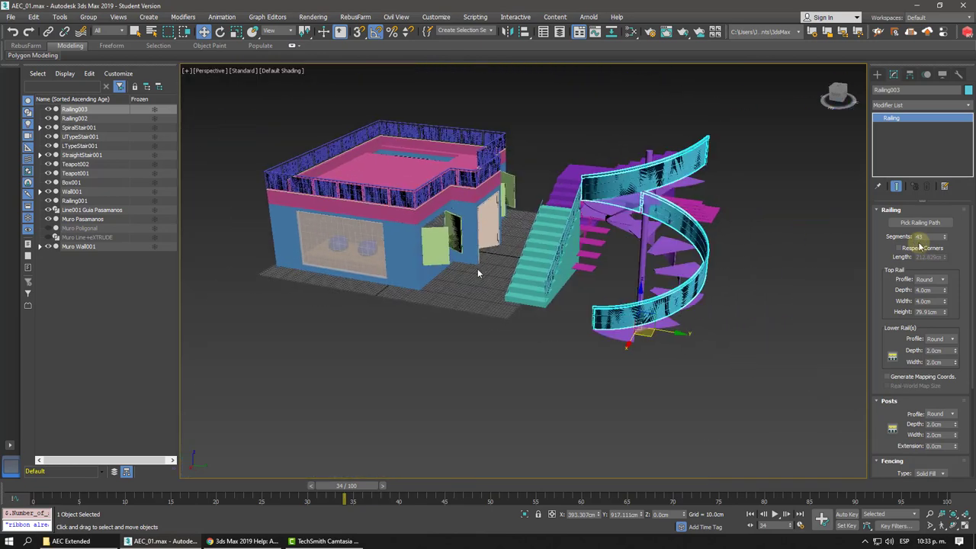
{"action": "middle_click_drag", "start_coordinate": [594, 258], "coordinate": [613, 265], "text": "alt"}
Delete the straight, L-shaped, U-shaped and spiral stairs plus Railing003.
{"action": "right_click", "coordinate": [767, 205]}
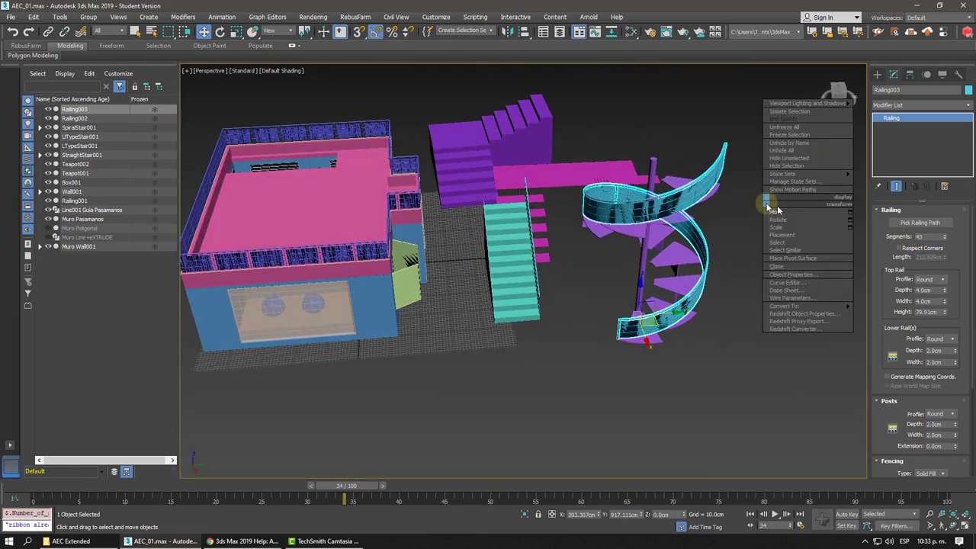
{"action": "left_click", "coordinate": [799, 213]}
{"action": "left_click", "coordinate": [460, 99]}
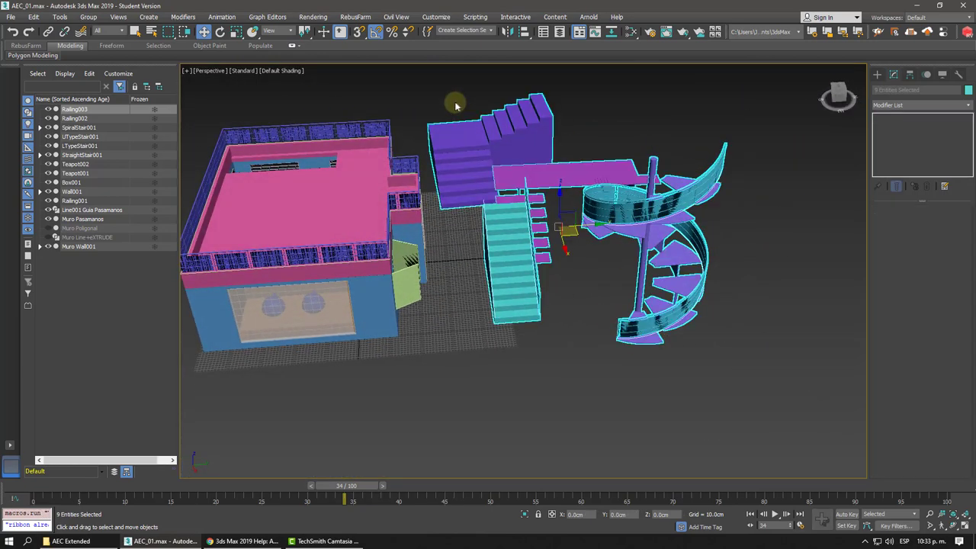
{"action": "left_click_drag", "start_coordinate": [473, 105], "coordinate": [469, 104]}
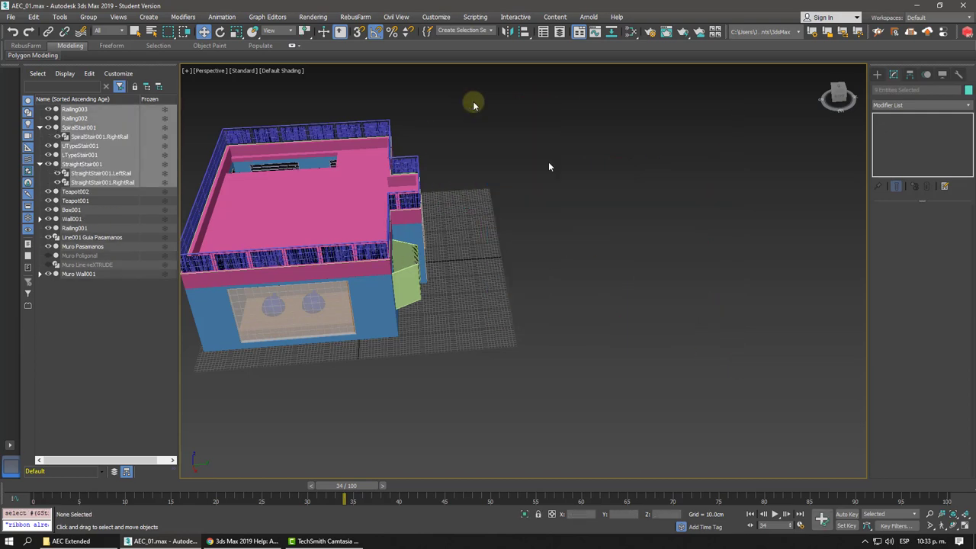
{"action": "left_click", "coordinate": [566, 330]}
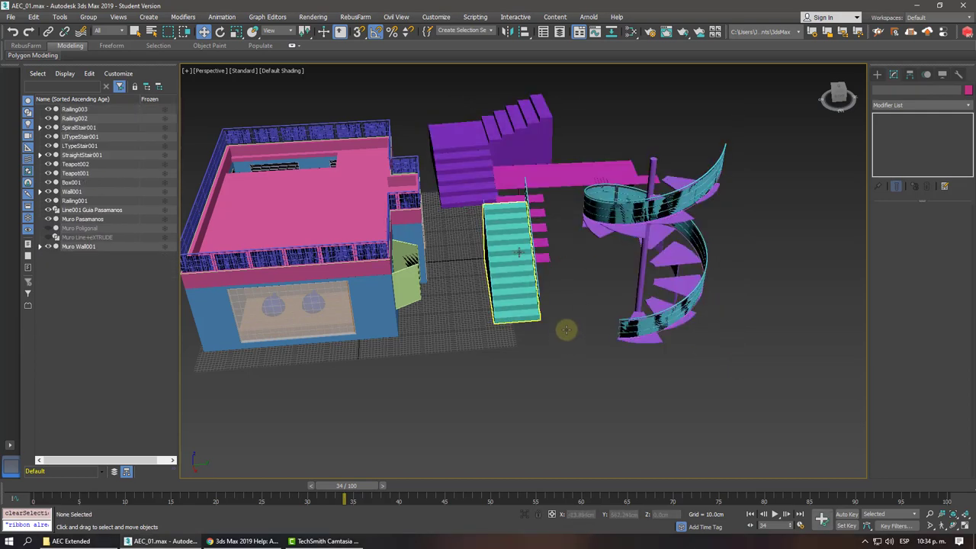
{"action": "left_click", "coordinate": [525, 315]}
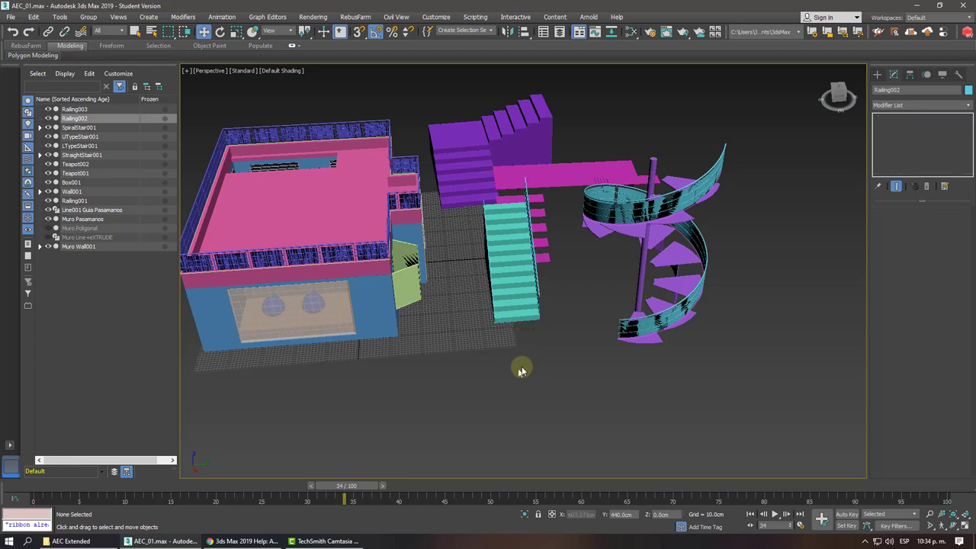
{"action": "left_click", "coordinate": [460, 163]}
{"action": "key", "text": "Delete"}
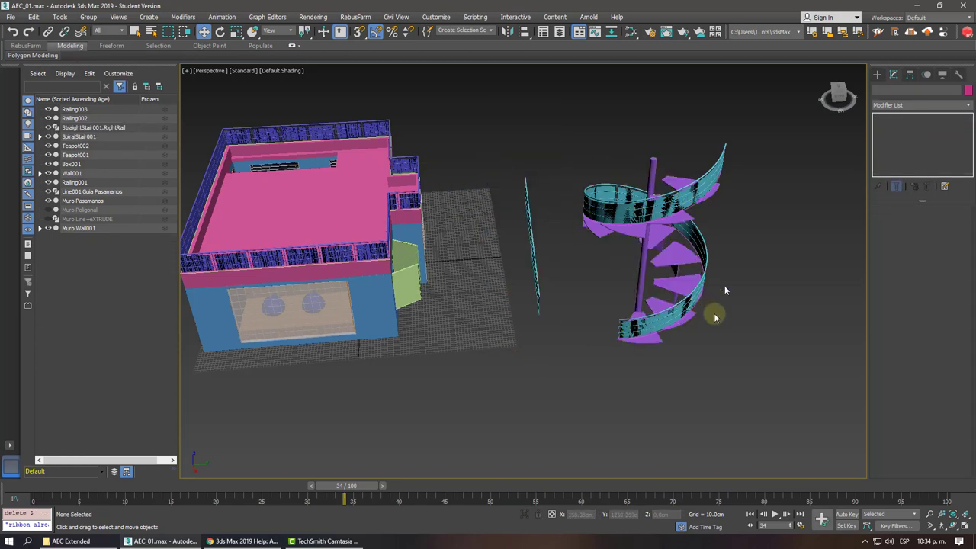
{"action": "key", "text": "Delete"}
Select the Muro Pasamanos wall and orbit to a top-down view of the roof.
{"action": "scroll", "coordinate": [635, 159], "scroll_direction": "up", "scroll_amount": 5}
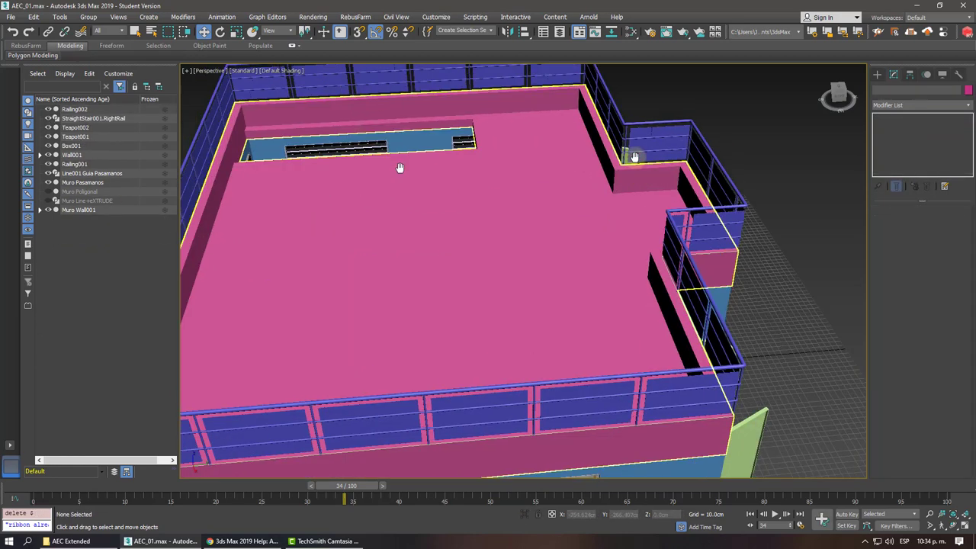
{"action": "scroll", "coordinate": [634, 157], "scroll_direction": "up", "scroll_amount": 3}
{"action": "scroll", "coordinate": [635, 157], "scroll_direction": "down", "scroll_amount": 4}
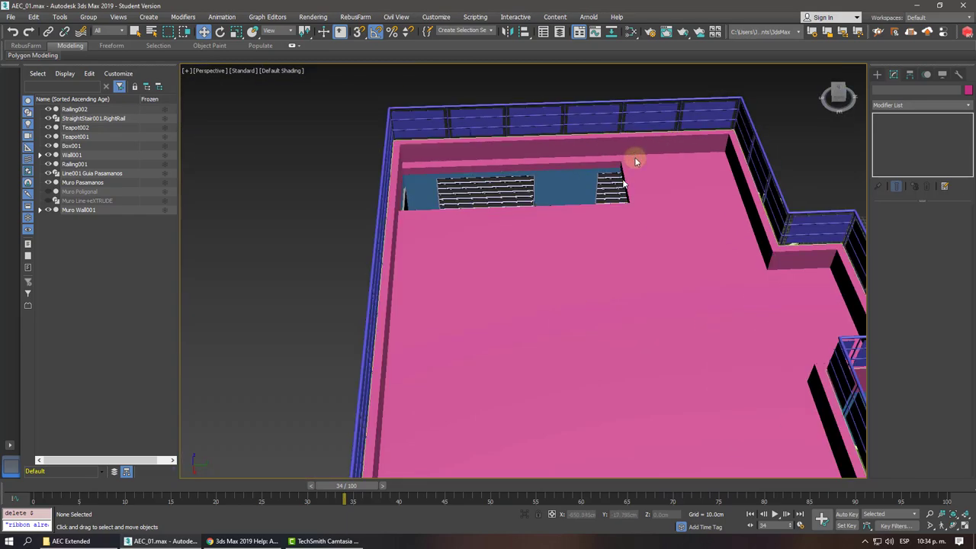
{"action": "mouse_move", "coordinate": [635, 157]}
{"action": "middle_mouse_down"}
{"action": "mouse_move", "coordinate": [605, 186]}
{"action": "mouse_move", "coordinate": [635, 163]}
{"action": "middle_mouse_up"}
{"action": "scroll", "coordinate": [625, 222], "scroll_direction": "up", "scroll_amount": 3}
{"action": "scroll", "coordinate": [653, 246], "scroll_direction": "up", "scroll_amount": 2}
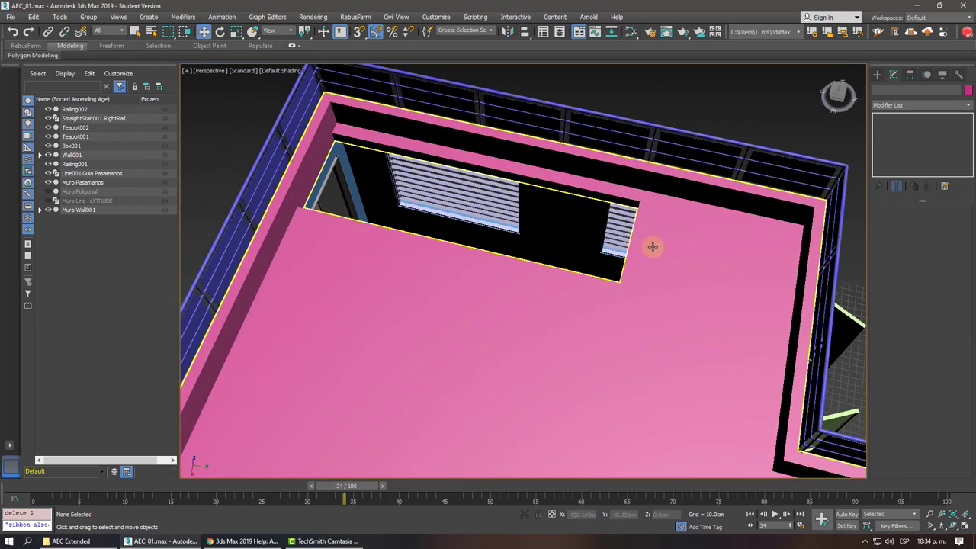
{"action": "left_click", "coordinate": [653, 246]}
{"action": "mouse_move", "coordinate": [653, 246]}
{"action": "middle_mouse_down", "text": "alt"}
{"action": "mouse_move", "coordinate": [446, 202]}
{"action": "mouse_move", "coordinate": [476, 175]}
{"action": "mouse_move", "coordinate": [526, 229]}
{"action": "mouse_move", "coordinate": [529, 185]}
{"action": "mouse_move", "coordinate": [525, 251]}
{"action": "mouse_move", "coordinate": [547, 183]}
{"action": "middle_mouse_up", "text": "alt"}
{"action": "scroll", "coordinate": [537, 189], "scroll_direction": "up", "scroll_amount": 2}
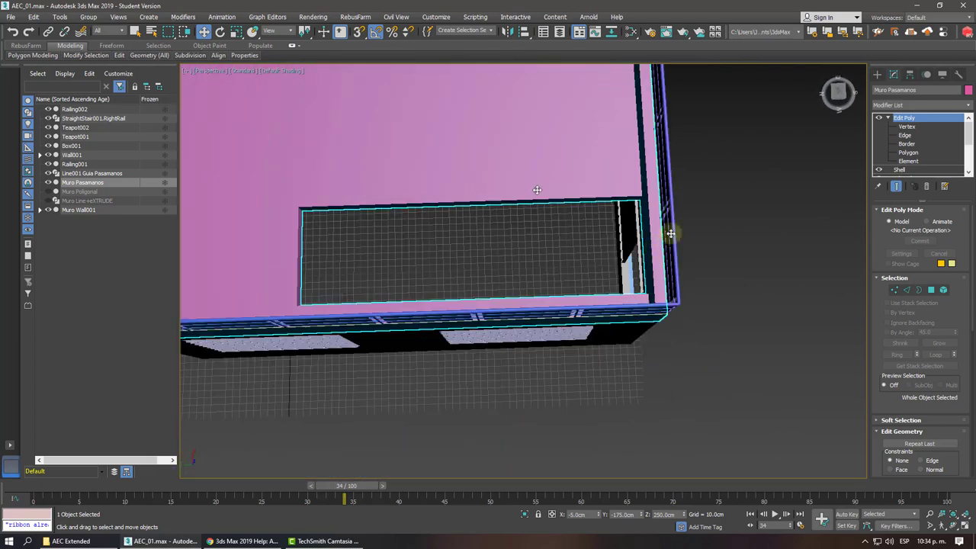
Start creating a Straight Stair from the Stairs category.
{"action": "left_click", "coordinate": [877, 76]}
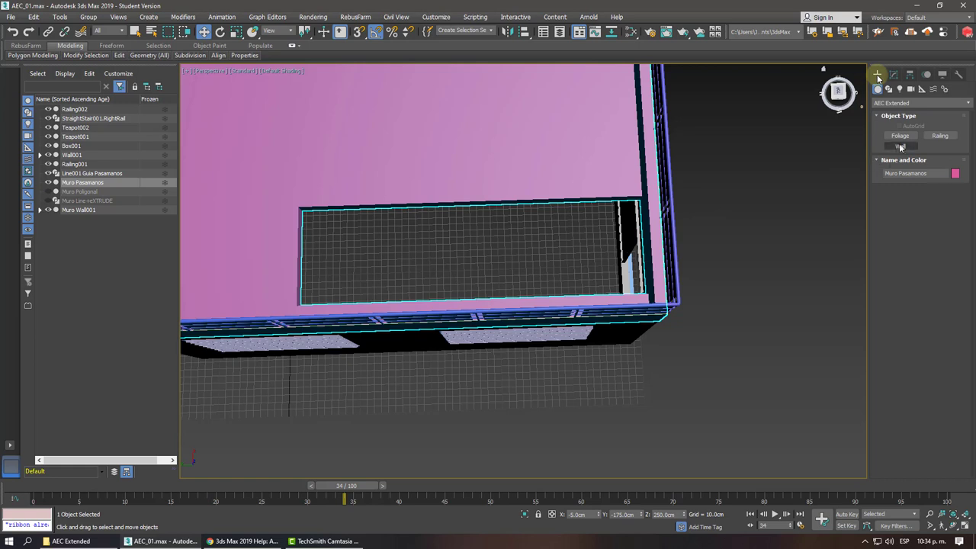
{"action": "left_click", "coordinate": [881, 103]}
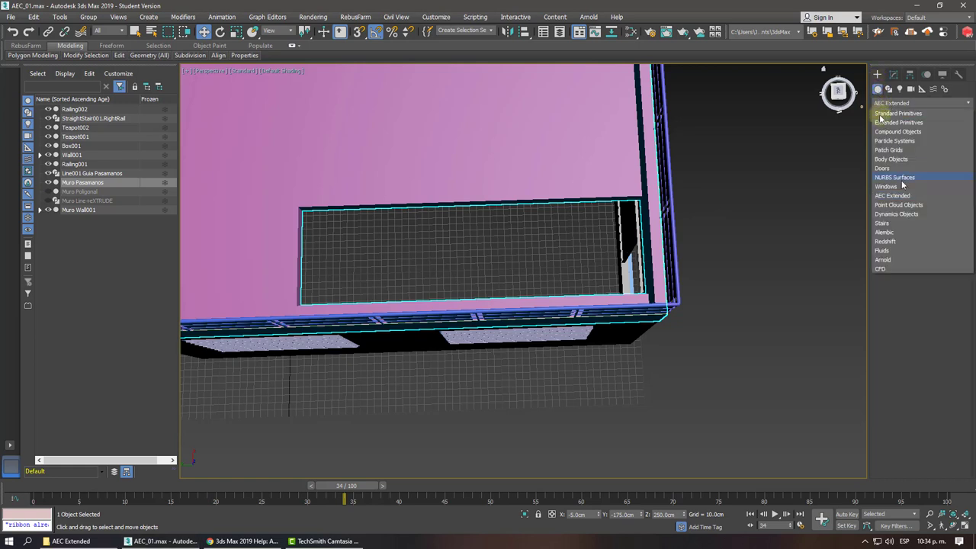
{"action": "left_click", "coordinate": [882, 224]}
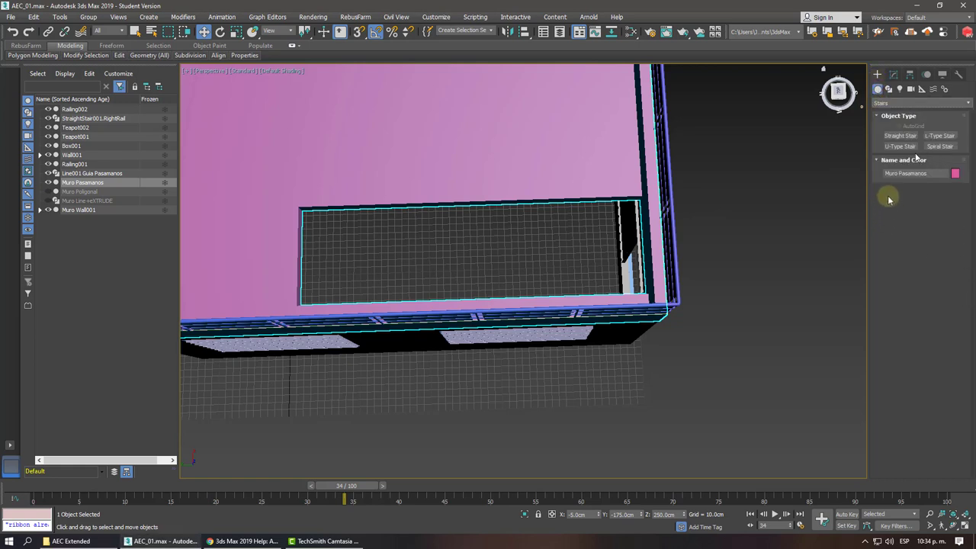
{"action": "left_click", "coordinate": [901, 137]}
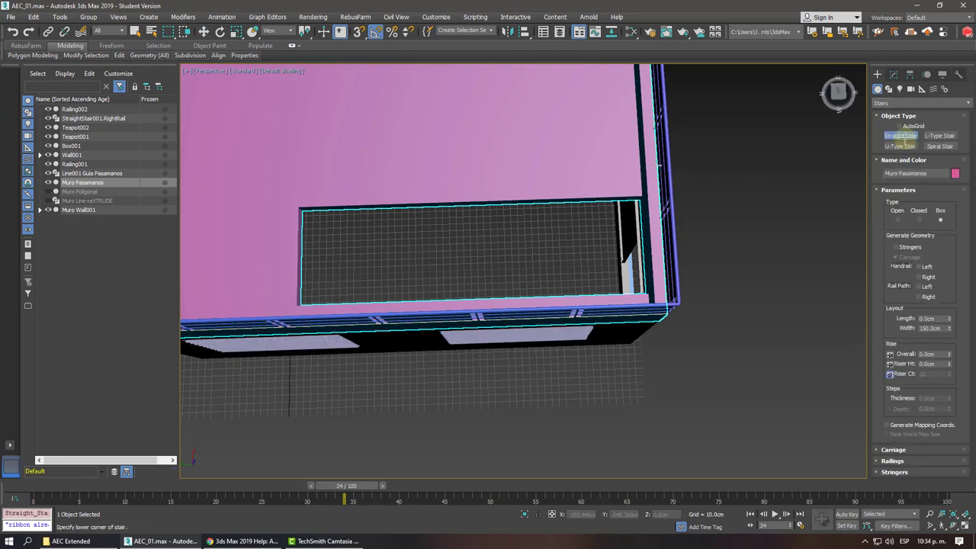
Turn on vertex snapping and angle the view over the roof opening.
{"action": "right_click", "coordinate": [359, 32]}
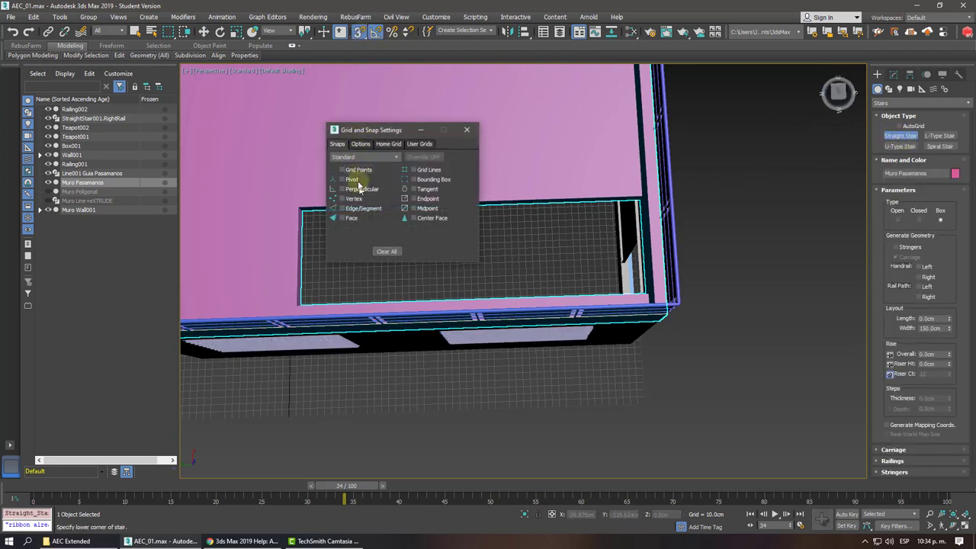
{"action": "left_click", "coordinate": [466, 132]}
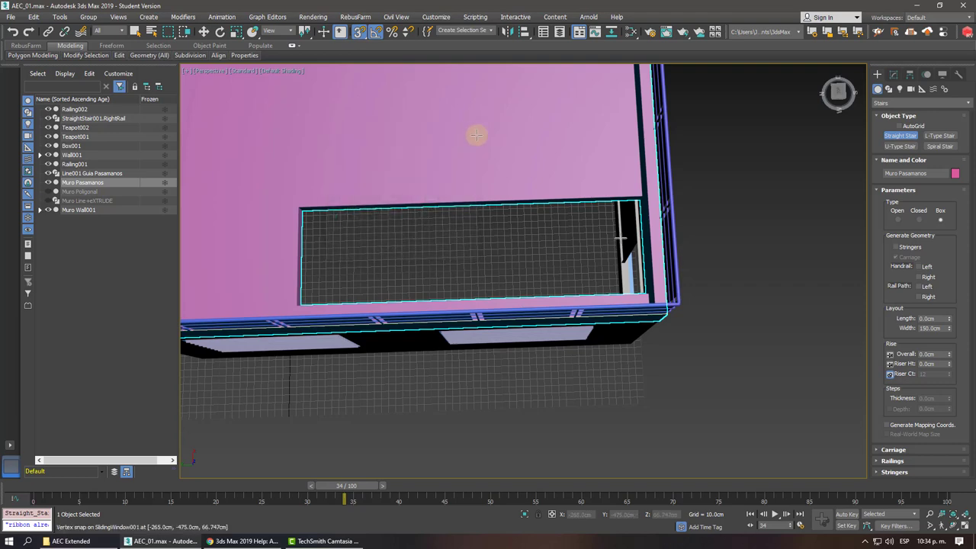
{"action": "mouse_move", "coordinate": [641, 193]}
{"action": "middle_mouse_down", "text": "alt"}
{"action": "mouse_move", "coordinate": [700, 144]}
{"action": "mouse_move", "coordinate": [756, 175]}
{"action": "mouse_move", "coordinate": [531, 323]}
{"action": "mouse_move", "coordinate": [537, 174]}
{"action": "mouse_move", "coordinate": [469, 382]}
{"action": "mouse_move", "coordinate": [499, 329]}
{"action": "middle_mouse_up", "text": "alt"}
{"action": "scroll", "coordinate": [450, 220], "scroll_direction": "up", "scroll_amount": 5}
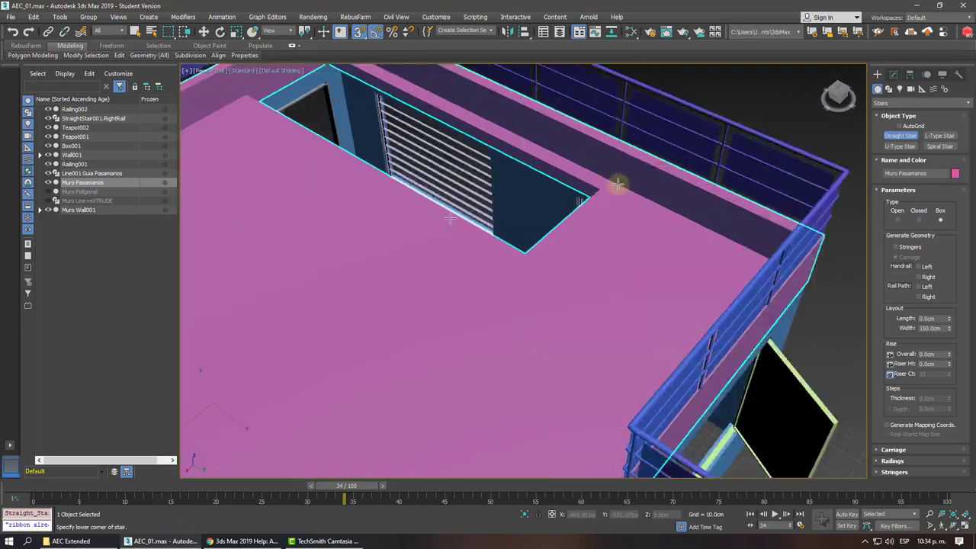
{"action": "middle_click_drag", "start_coordinate": [618, 183], "coordinate": [341, 80], "text": "alt"}
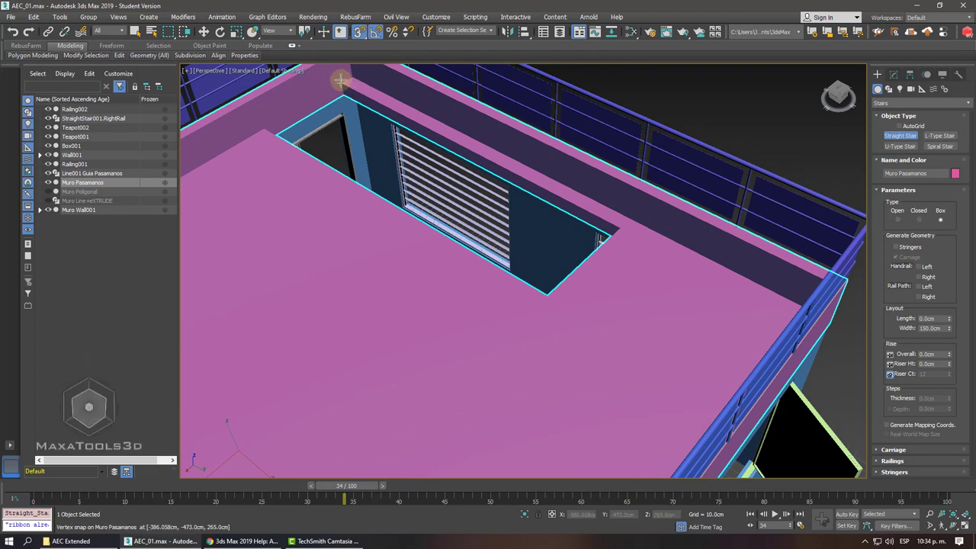
Draw a straight stair 392.95cm long, 113.98cm wide and 265cm high in the opening.
{"action": "mouse_move", "coordinate": [341, 79]}
{"action": "left_mouse_down"}
{"action": "mouse_move", "coordinate": [397, 129]}
{"action": "mouse_move", "coordinate": [603, 212]}
{"action": "mouse_move", "coordinate": [616, 226]}
{"action": "left_mouse_up"}
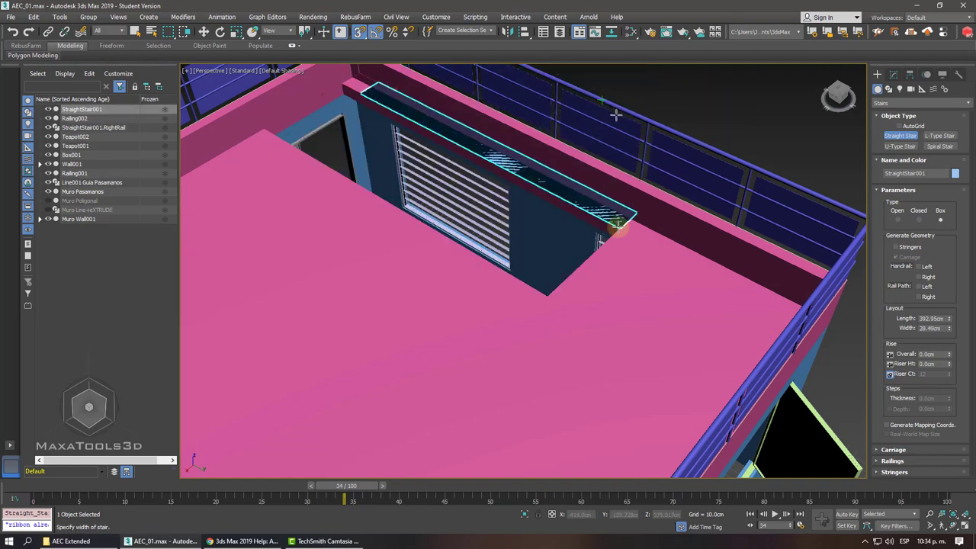
{"action": "left_click", "coordinate": [542, 294]}
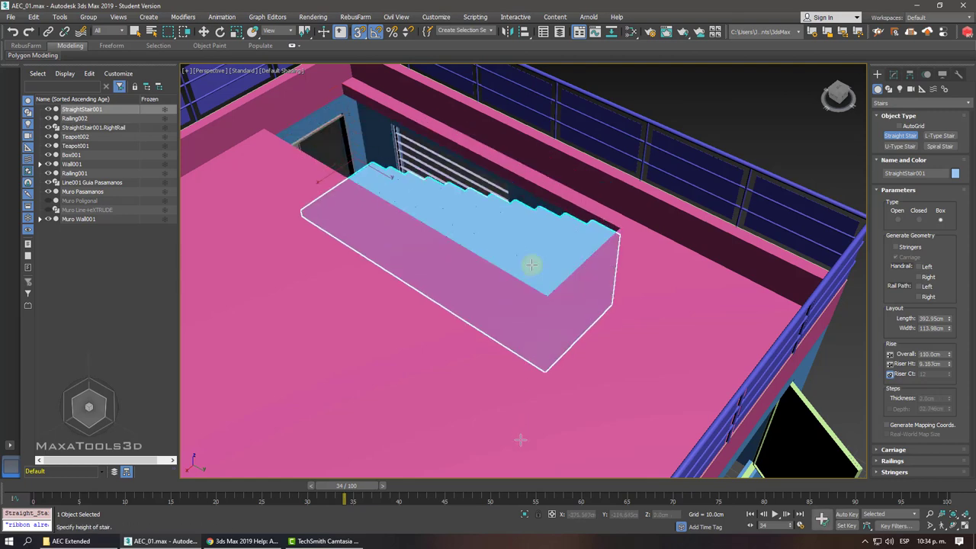
{"action": "scroll", "coordinate": [540, 444], "scroll_direction": "down", "scroll_amount": 3}
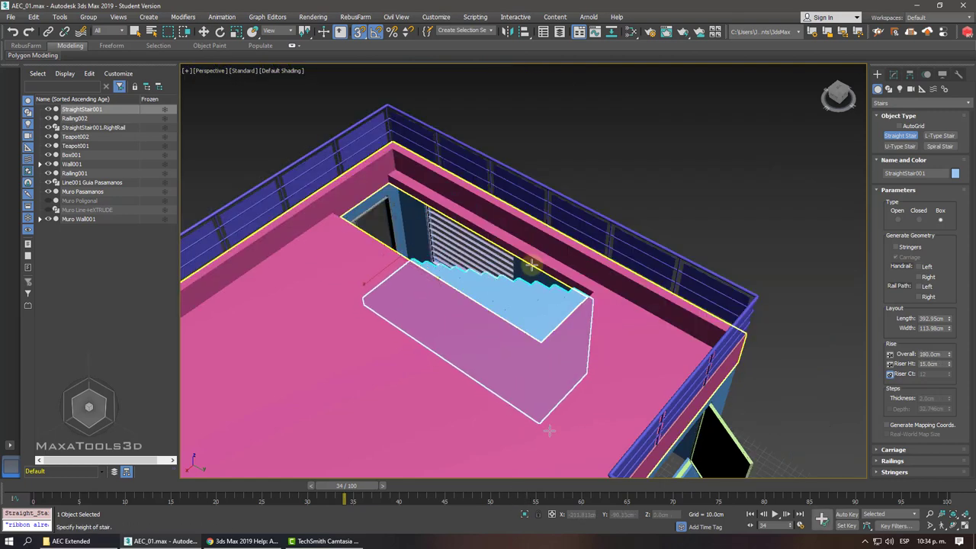
{"action": "middle_click_drag", "start_coordinate": [549, 431], "coordinate": [497, 412], "text": "alt"}
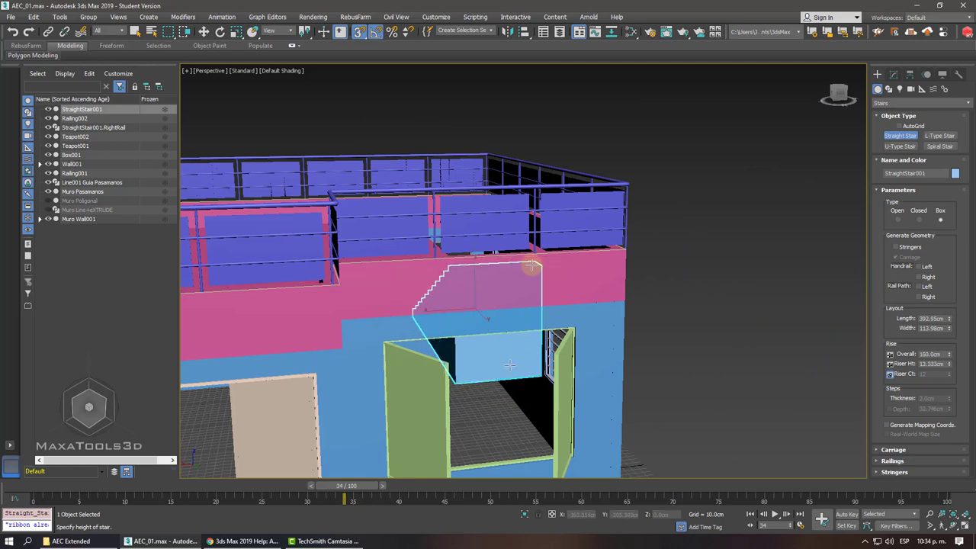
{"action": "middle_click_drag", "start_coordinate": [531, 265], "coordinate": [531, 264]}
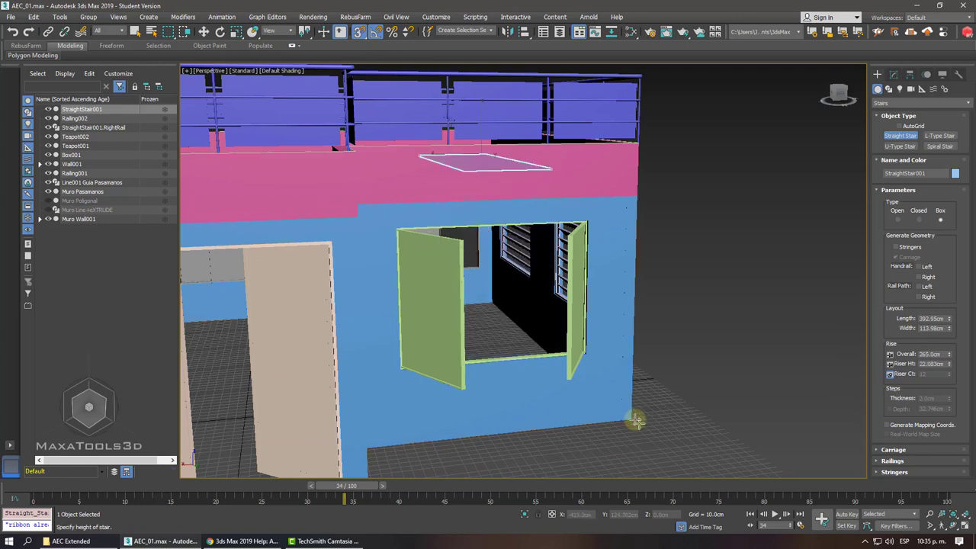
{"action": "left_click", "coordinate": [637, 420]}
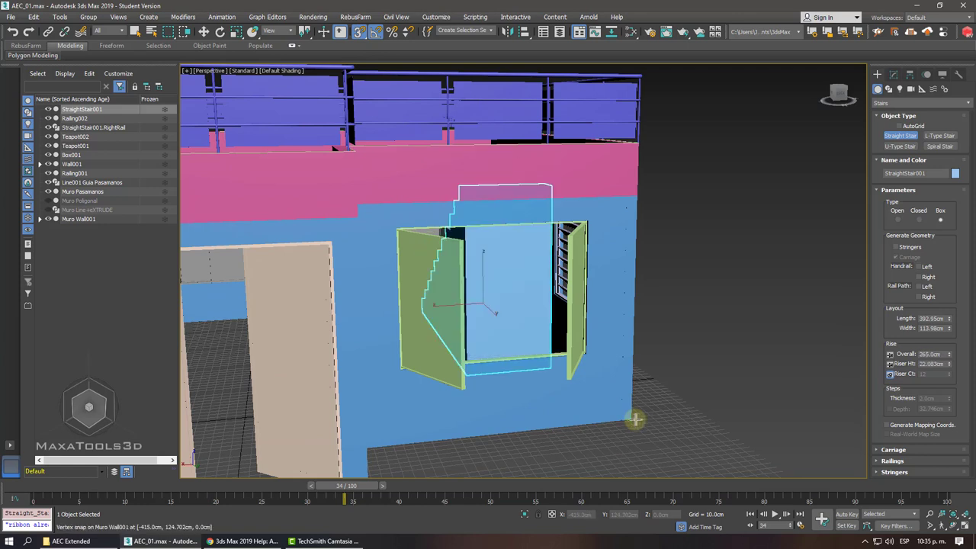
{"action": "right_click", "coordinate": [667, 455]}
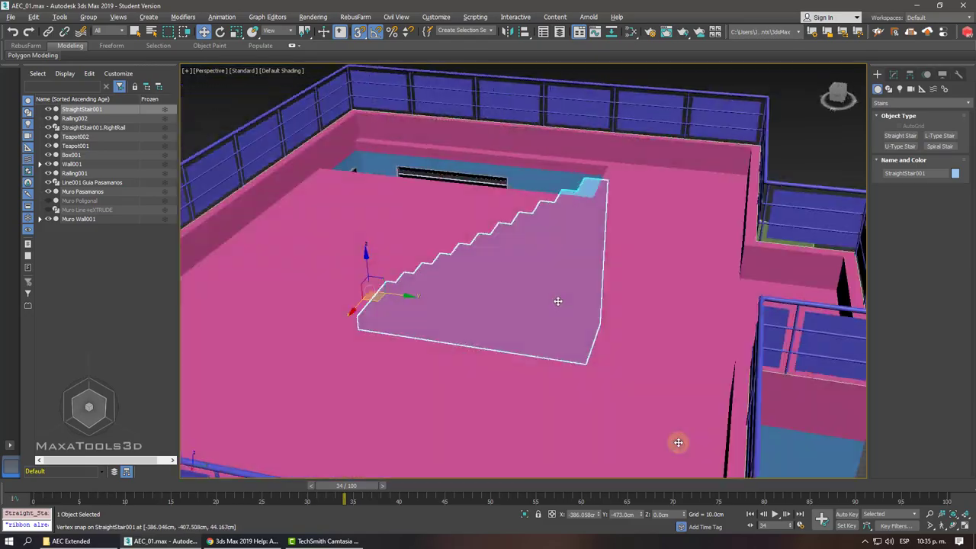
{"action": "middle_click_drag", "start_coordinate": [678, 442], "coordinate": [836, 222], "text": "alt"}
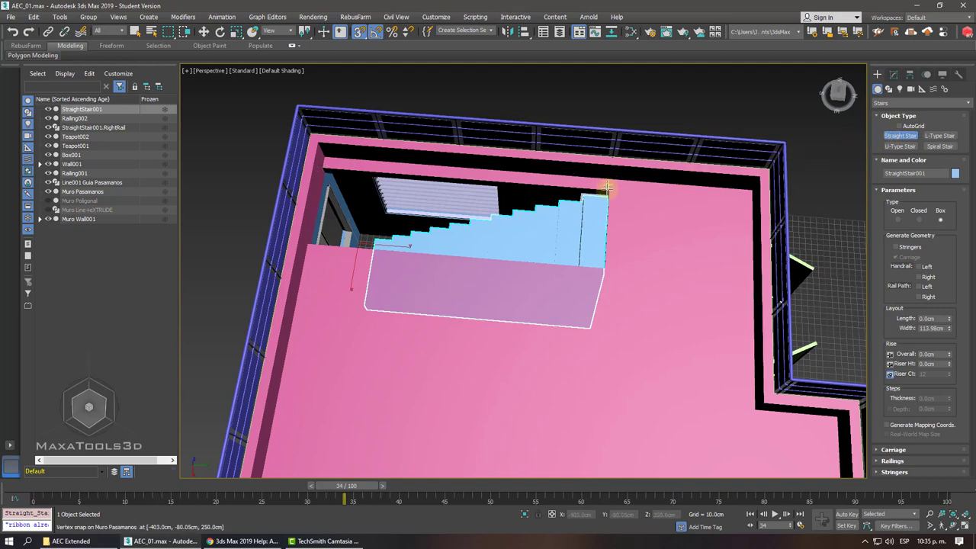
{"action": "left_click_drag", "start_coordinate": [607, 188], "coordinate": [326, 169]}
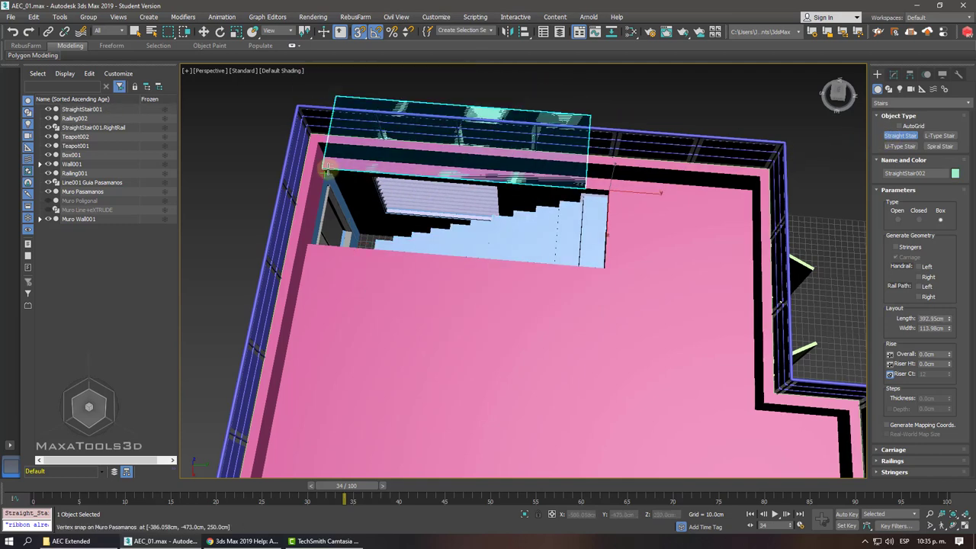
{"action": "left_click", "coordinate": [309, 247]}
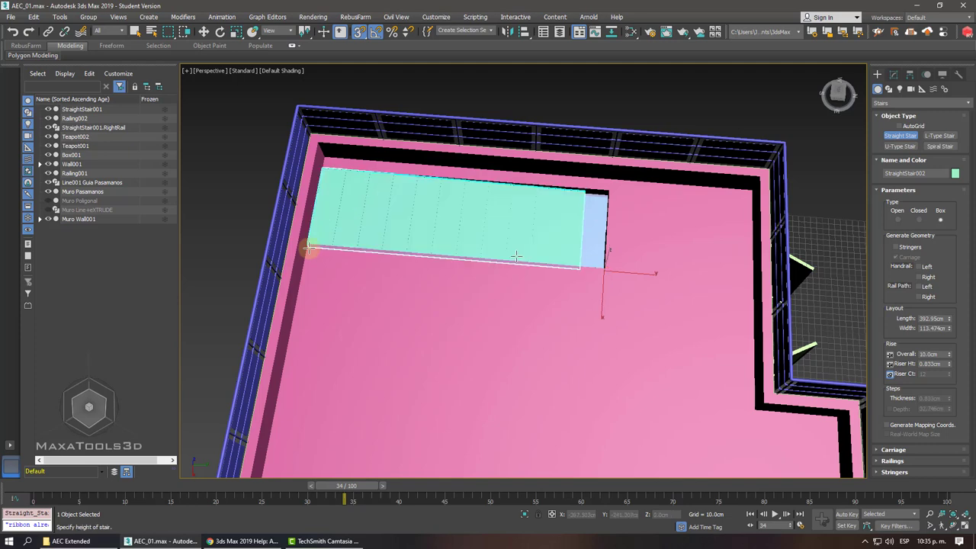
{"action": "middle_click_drag", "start_coordinate": [309, 247], "coordinate": [309, 247], "text": "alt"}
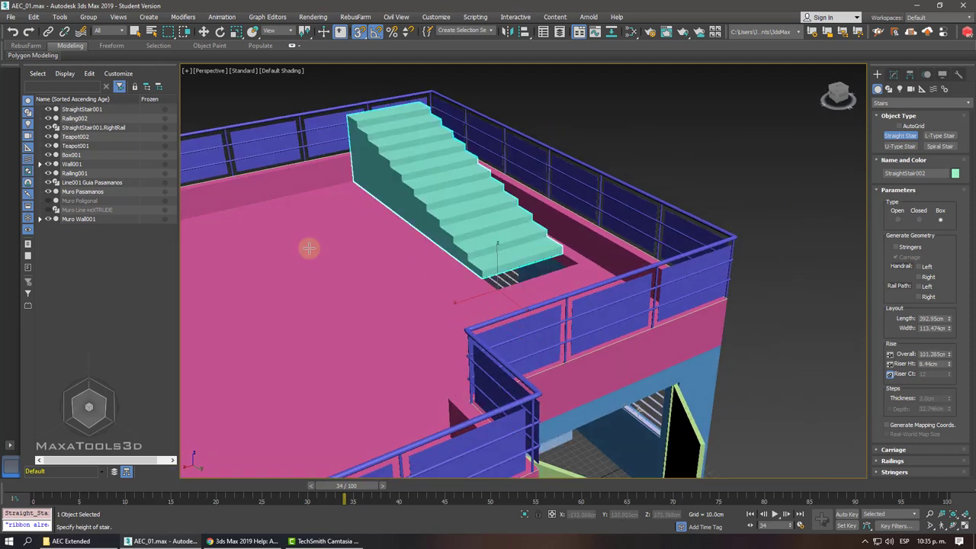
{"action": "middle_click_drag", "start_coordinate": [309, 246], "coordinate": [436, 316], "text": "alt"}
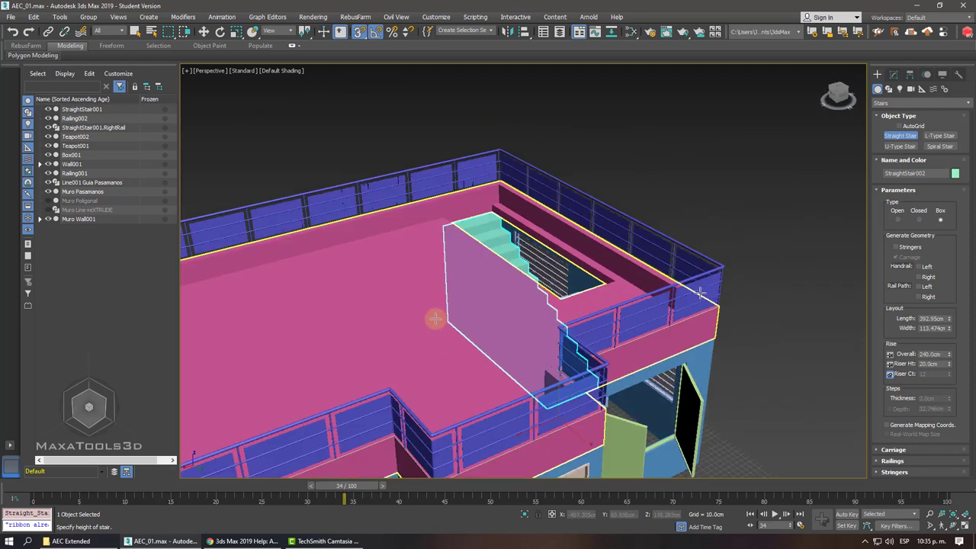
{"action": "left_click", "coordinate": [703, 468]}
{"action": "mouse_move", "coordinate": [704, 468]}
{"action": "middle_mouse_down", "text": "alt"}
{"action": "mouse_move", "coordinate": [624, 406]}
{"action": "mouse_move", "coordinate": [654, 349]}
{"action": "middle_mouse_up", "text": "alt"}
{"action": "right_click", "coordinate": [618, 259]}
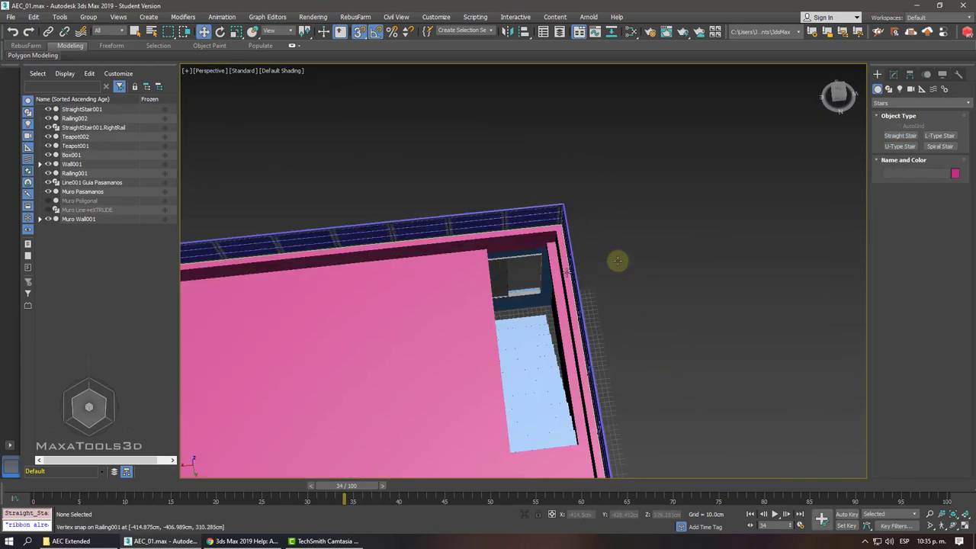
{"action": "middle_click_drag", "start_coordinate": [618, 261], "coordinate": [617, 262], "text": "alt"}
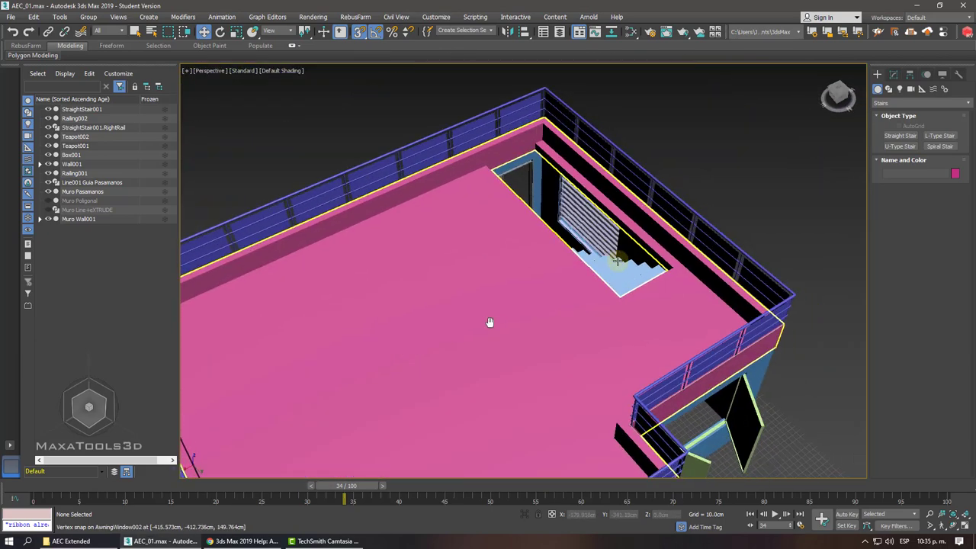
Isolate StraightStair001, enable Rail Path Left and Right, then restore the full scene.
{"action": "scroll", "coordinate": [615, 264], "scroll_direction": "down", "scroll_amount": 5}
{"action": "scroll", "coordinate": [579, 296], "scroll_direction": "up", "scroll_amount": 3}
{"action": "scroll", "coordinate": [569, 310], "scroll_direction": "up", "scroll_amount": 2}
{"action": "left_click", "coordinate": [569, 309]}
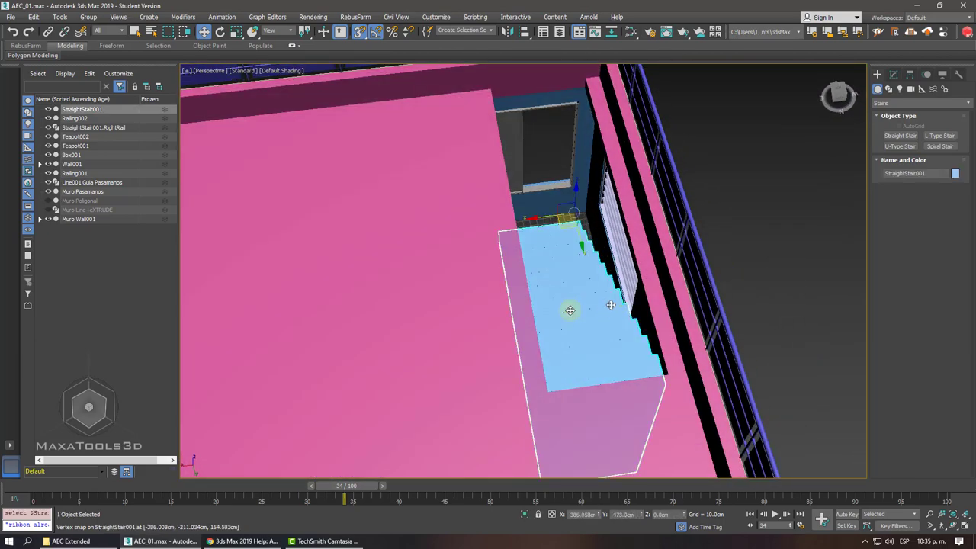
{"action": "key", "text": "alt+q"}
{"action": "mouse_move", "coordinate": [569, 310]}
{"action": "middle_mouse_down", "text": "alt"}
{"action": "mouse_move", "coordinate": [704, 364]}
{"action": "mouse_move", "coordinate": [690, 225]}
{"action": "middle_mouse_up", "text": "alt"}
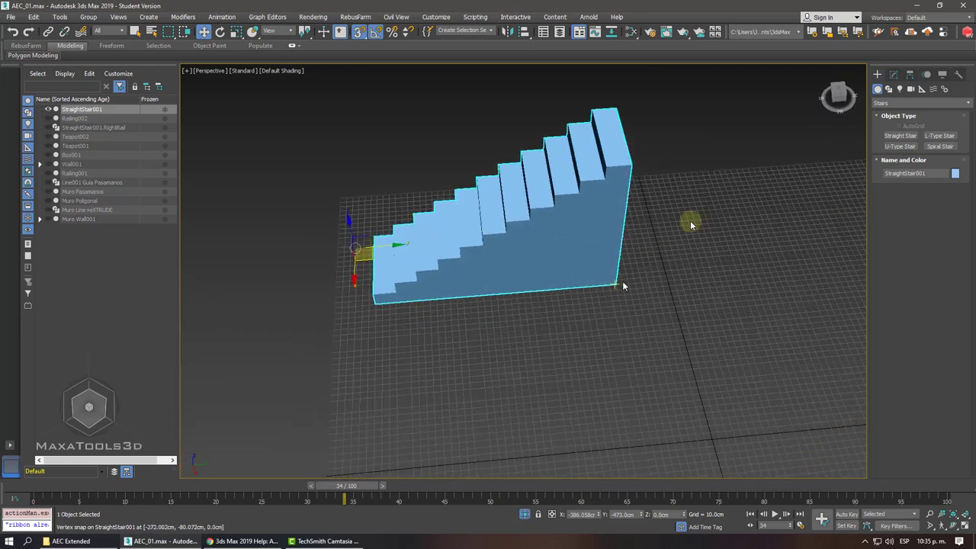
{"action": "left_click", "coordinate": [892, 75]}
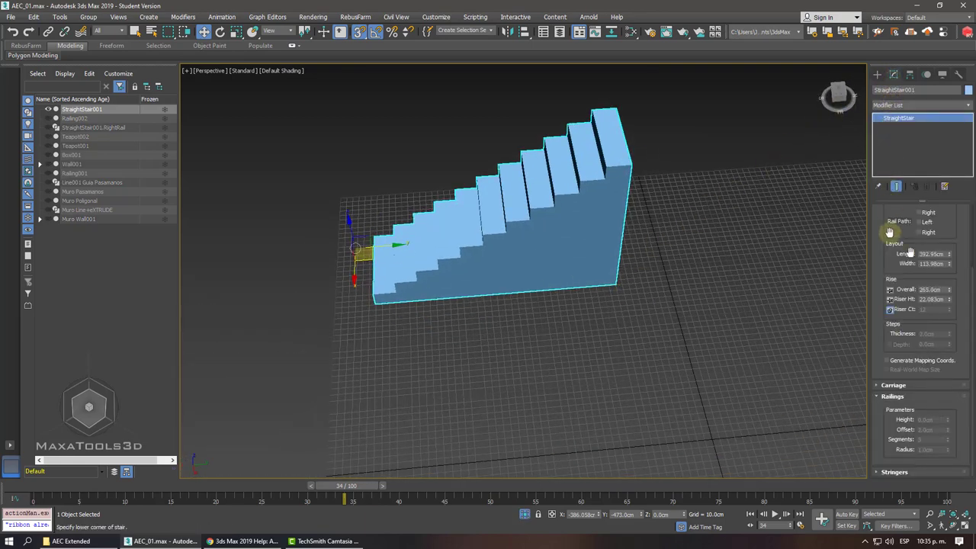
{"action": "left_click_drag", "start_coordinate": [889, 231], "coordinate": [889, 258]}
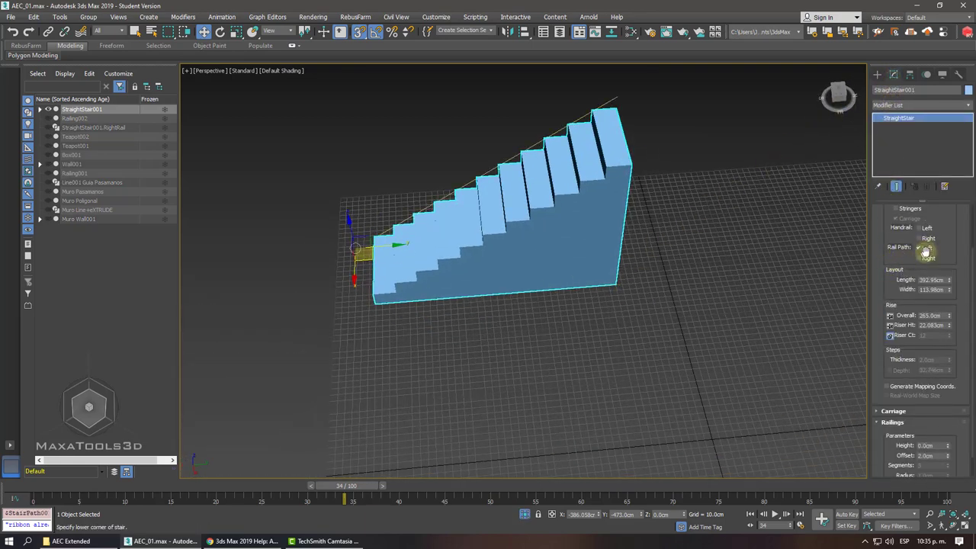
{"action": "left_click_drag", "start_coordinate": [875, 322], "coordinate": [877, 246]}
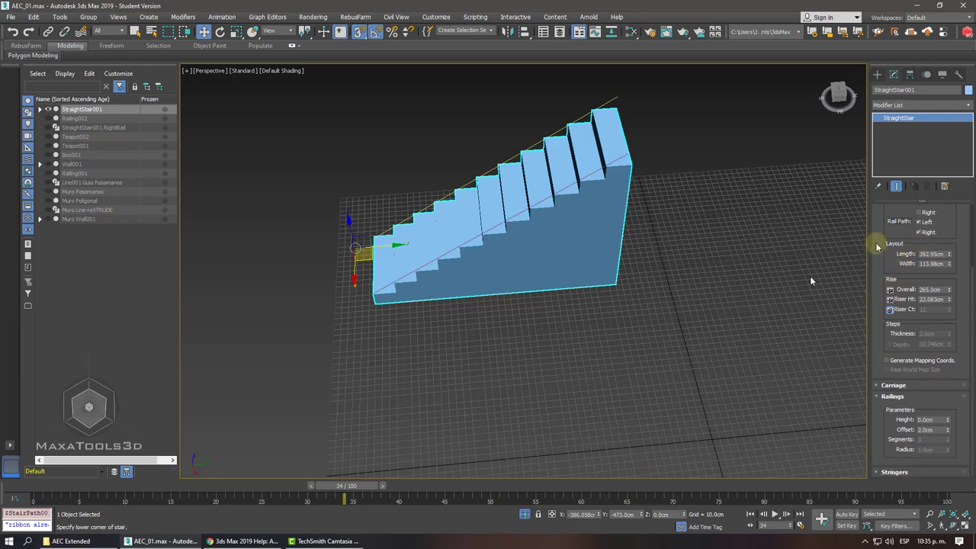
{"action": "left_click", "coordinate": [524, 513]}
{"action": "scroll", "coordinate": [562, 283], "scroll_direction": "down", "scroll_amount": 5}
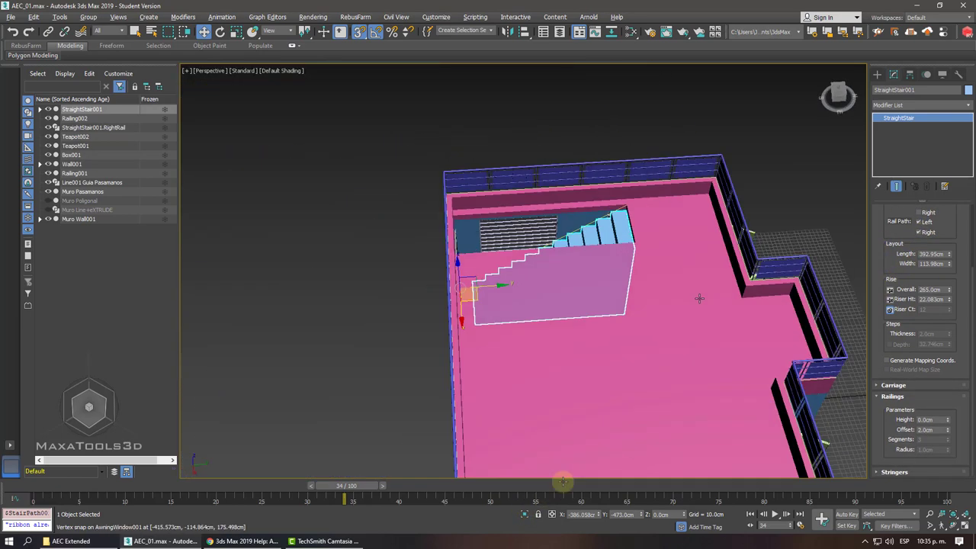
Clone the right-side stair railing beside itself as a copy.
{"action": "left_click", "coordinate": [774, 312]}
{"action": "middle_click_drag", "start_coordinate": [805, 305], "coordinate": [751, 291]}
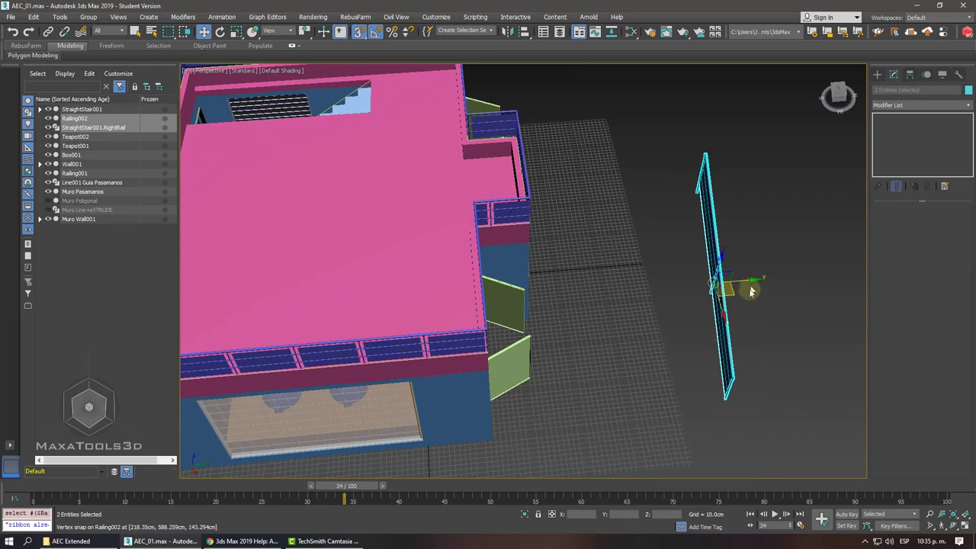
{"action": "left_click_drag", "start_coordinate": [750, 279], "coordinate": [683, 279], "text": "shift"}
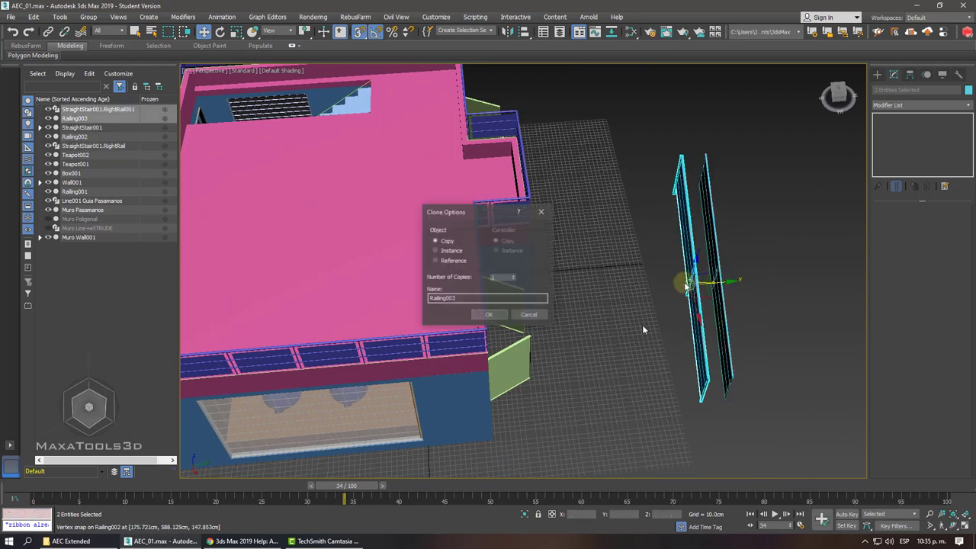
{"action": "left_click", "coordinate": [489, 315]}
Vertex-snap Railing002 onto the roof by the stair opening.
{"action": "middle_click_drag", "start_coordinate": [500, 313], "coordinate": [584, 265], "text": "alt"}
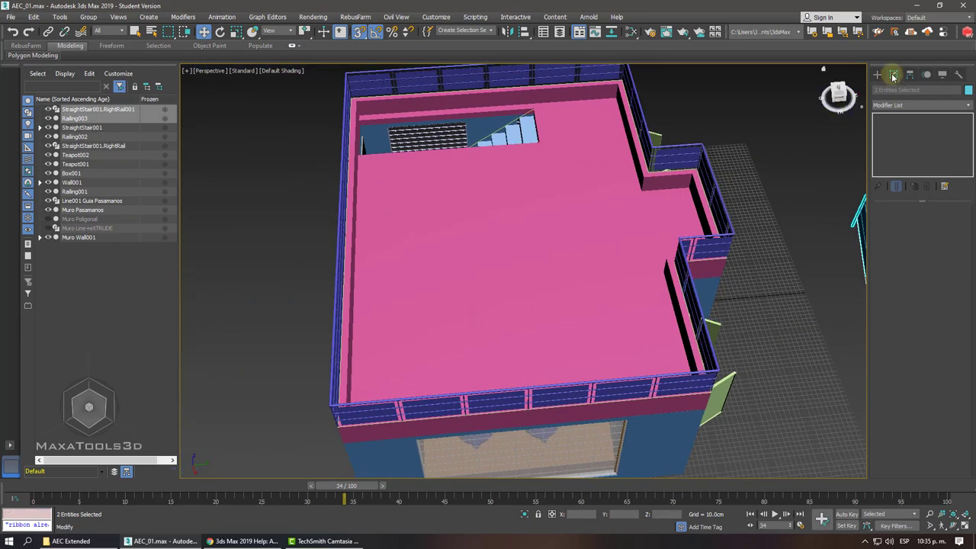
{"action": "middle_click_drag", "start_coordinate": [802, 129], "coordinate": [715, 130]}
{"action": "left_click", "coordinate": [770, 229]}
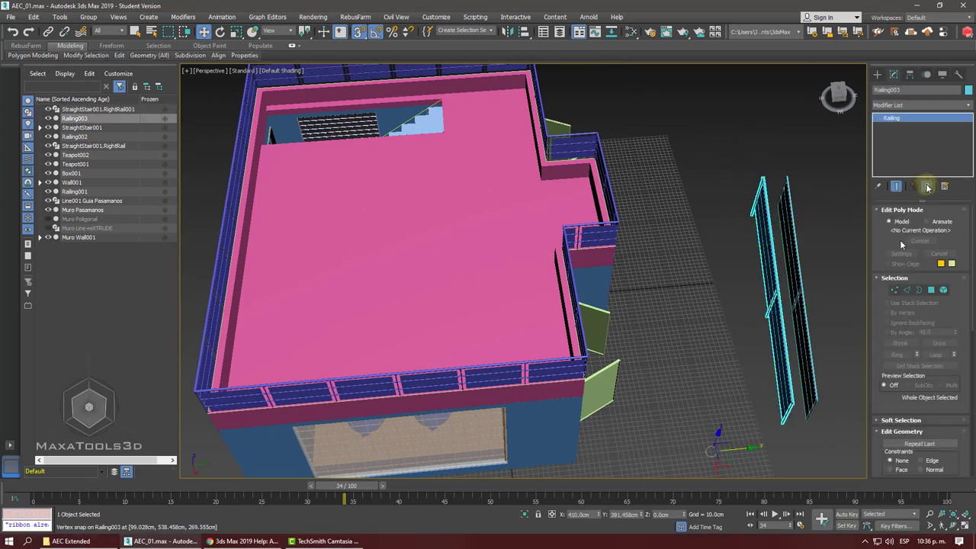
{"action": "left_click", "coordinate": [791, 244]}
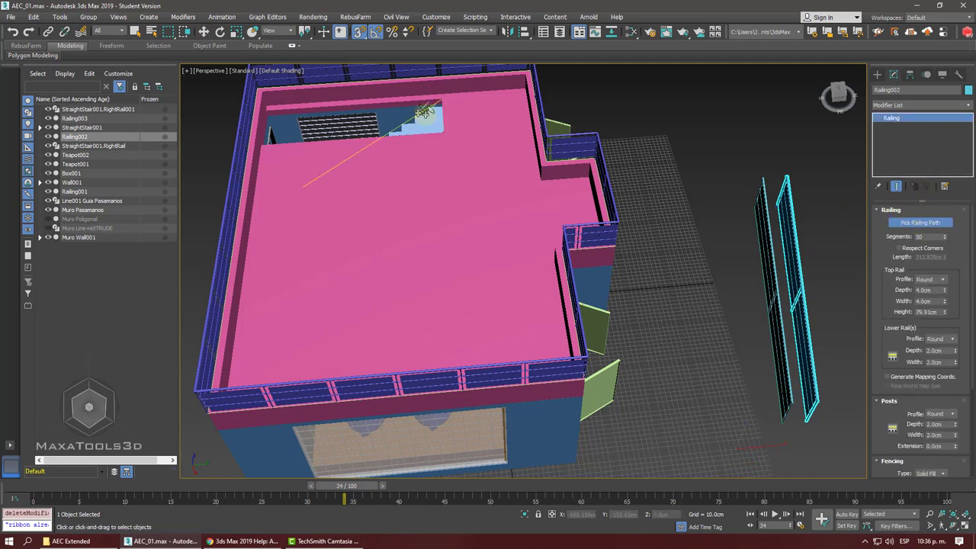
{"action": "left_click_drag", "start_coordinate": [424, 112], "coordinate": [419, 114]}
{"action": "middle_click_drag", "start_coordinate": [649, 203], "coordinate": [741, 193], "text": "alt"}
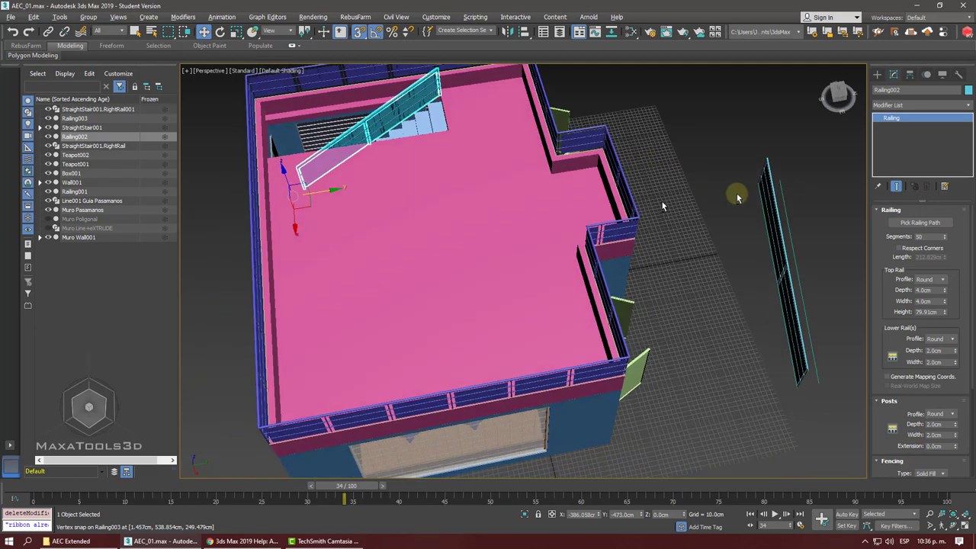
{"action": "right_click", "coordinate": [741, 195]}
{"action": "left_click", "coordinate": [750, 204]}
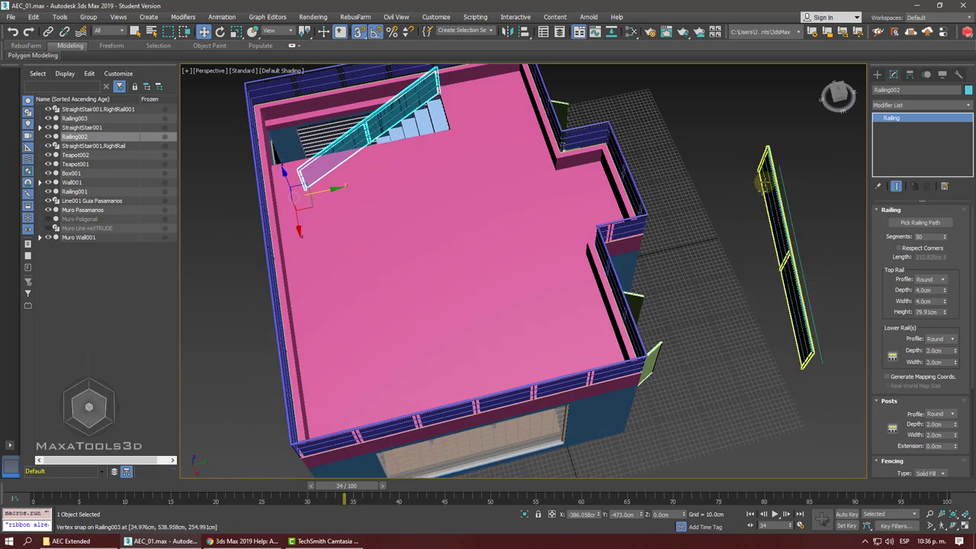
Make Railing003 follow the stair guide line as its railing path.
{"action": "left_click", "coordinate": [814, 194]}
{"action": "left_click", "coordinate": [918, 225]}
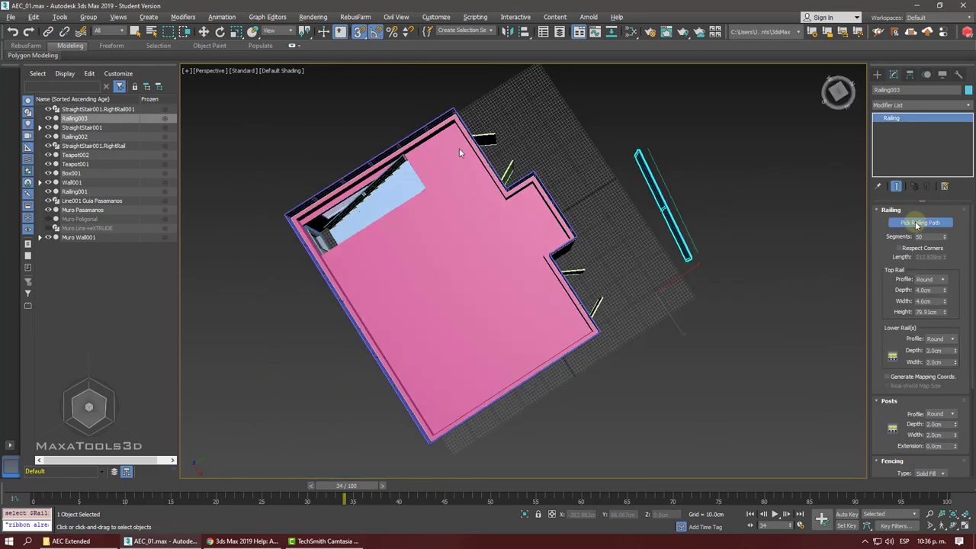
{"action": "mouse_move", "coordinate": [459, 148]}
{"action": "middle_mouse_down", "text": "alt"}
{"action": "mouse_move", "coordinate": [561, 120]}
{"action": "mouse_move", "coordinate": [611, 180]}
{"action": "middle_mouse_up", "text": "alt"}
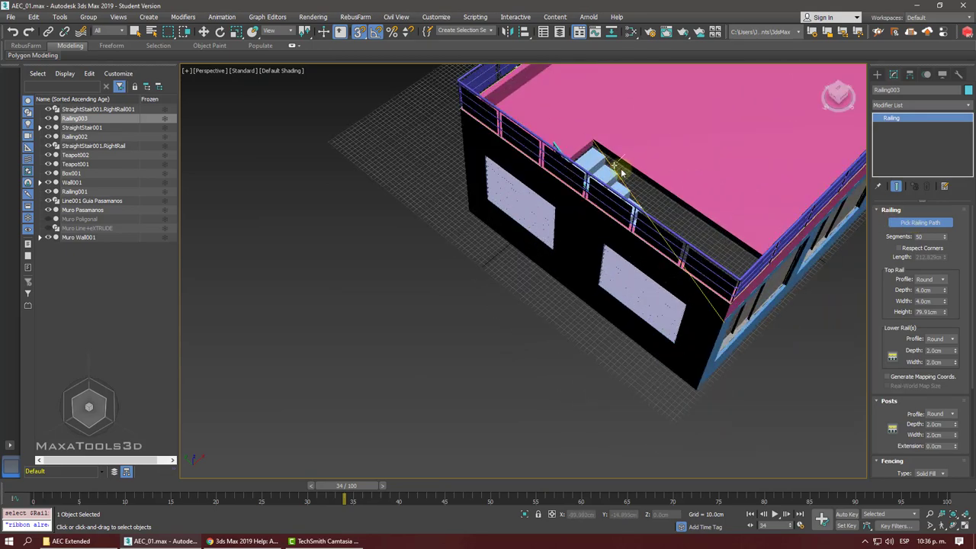
{"action": "left_click", "coordinate": [610, 167]}
{"action": "right_click", "coordinate": [708, 175]}
Orbit and zoom around the building to inspect the roof and stair railings.
{"action": "middle_click_drag", "start_coordinate": [708, 174], "coordinate": [702, 178], "text": "alt"}
{"action": "scroll", "coordinate": [706, 178], "scroll_direction": "down", "scroll_amount": 3}
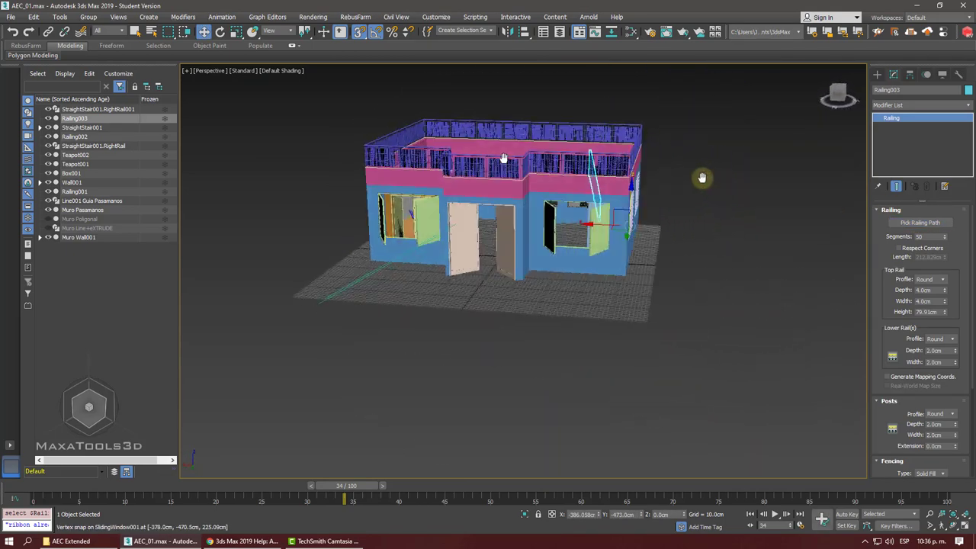
{"action": "scroll", "coordinate": [702, 178], "scroll_direction": "up", "scroll_amount": 2}
{"action": "middle_click_drag", "start_coordinate": [561, 167], "coordinate": [659, 174], "text": "alt"}
{"action": "scroll", "coordinate": [603, 170], "scroll_direction": "up", "scroll_amount": 5}
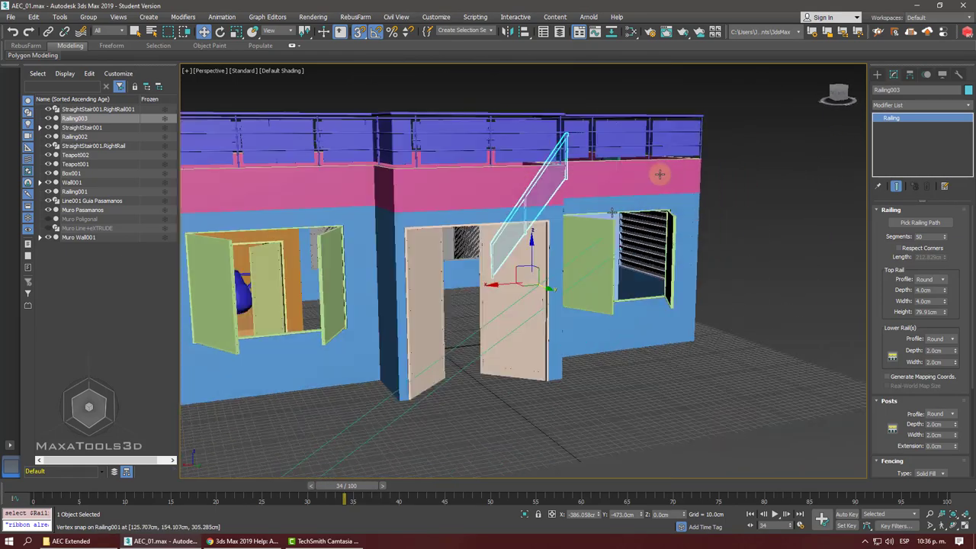
{"action": "scroll", "coordinate": [730, 236], "scroll_direction": "down", "scroll_amount": 5}
{"action": "middle_click_drag", "start_coordinate": [730, 235], "coordinate": [763, 270], "text": "alt"}
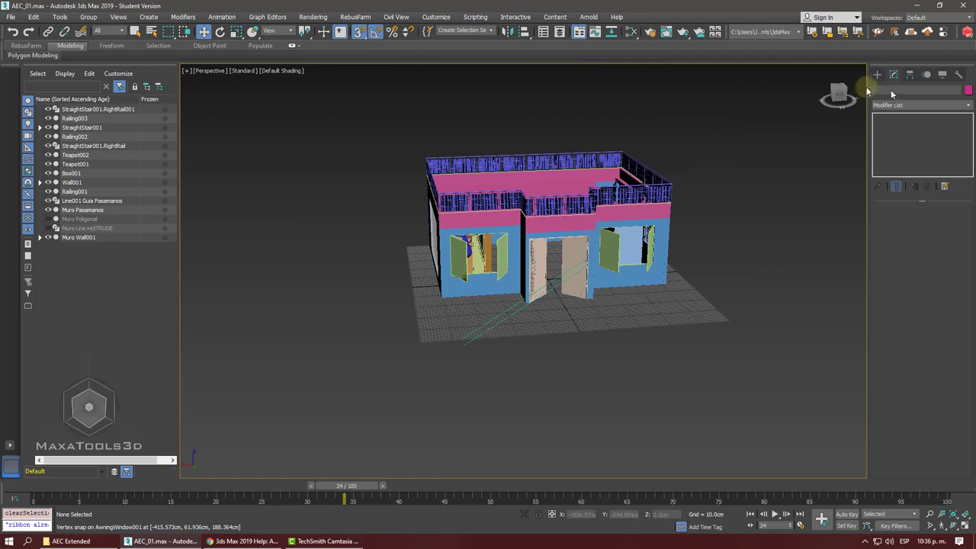
{"action": "left_click", "coordinate": [877, 74]}
{"action": "left_click", "coordinate": [889, 103]}
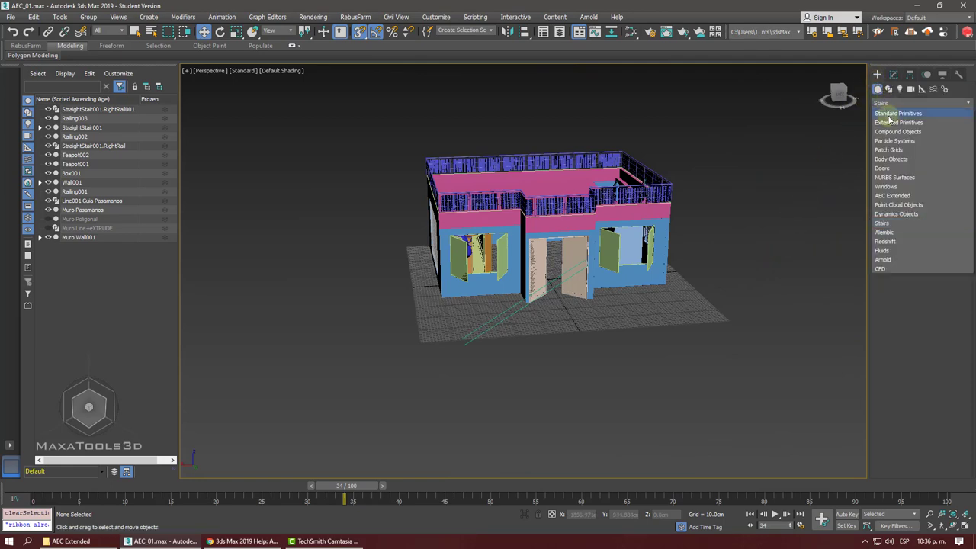
{"action": "left_click", "coordinate": [889, 114]}
{"action": "left_click", "coordinate": [941, 180]}
{"action": "middle_click_drag", "start_coordinate": [415, 183], "coordinate": [405, 211], "text": "alt"}
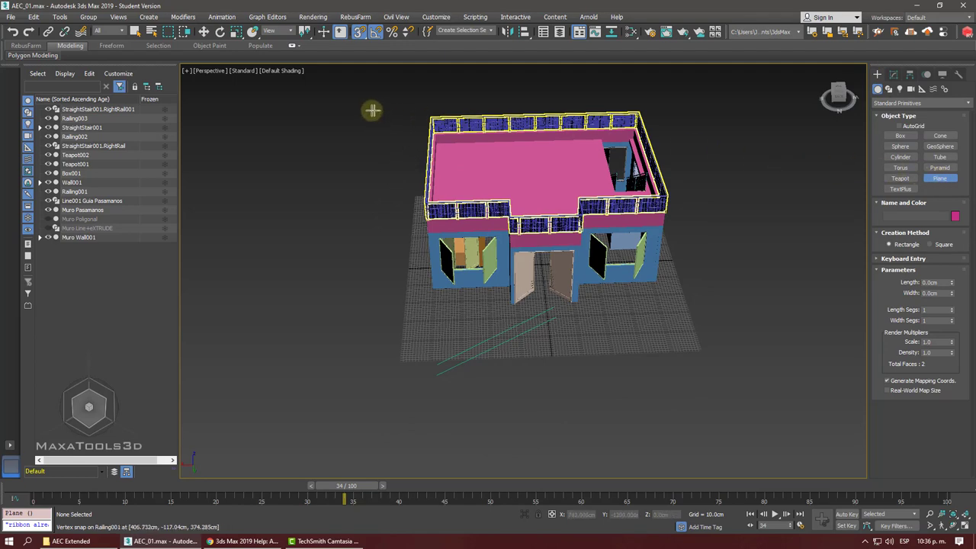
{"action": "mouse_move", "coordinate": [372, 109]}
{"action": "left_mouse_down"}
{"action": "mouse_move", "coordinate": [709, 364]}
{"action": "mouse_move", "coordinate": [767, 364]}
{"action": "left_mouse_up"}
{"action": "right_click", "coordinate": [732, 361]}
{"action": "mouse_move", "coordinate": [732, 361]}
{"action": "middle_mouse_down", "text": "alt"}
{"action": "mouse_move", "coordinate": [593, 311]}
{"action": "mouse_move", "coordinate": [661, 320]}
{"action": "mouse_move", "coordinate": [584, 322]}
{"action": "mouse_move", "coordinate": [557, 302]}
{"action": "middle_mouse_up", "text": "alt"}
{"action": "key", "text": "F4"}
{"action": "scroll", "coordinate": [570, 277], "scroll_direction": "up", "scroll_amount": 5}
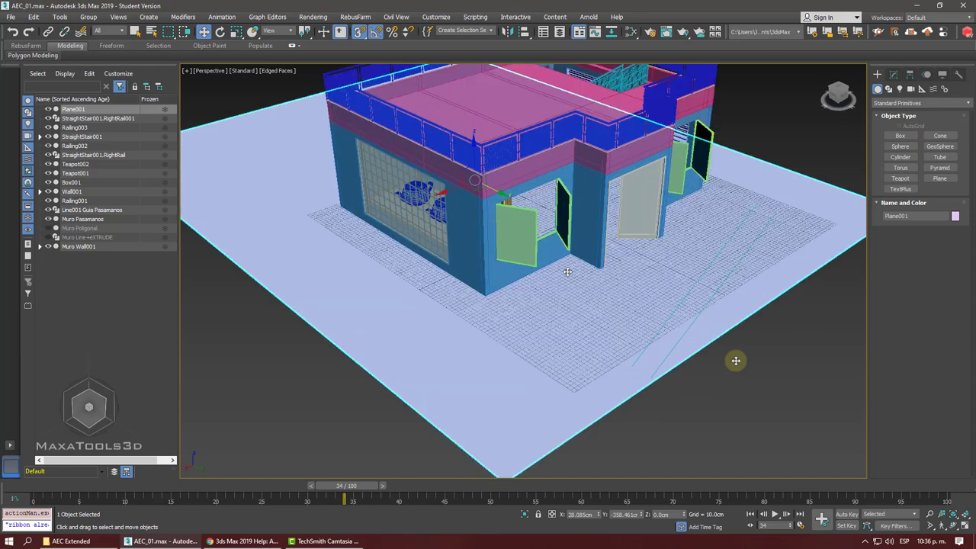
{"action": "scroll", "coordinate": [565, 270], "scroll_direction": "up", "scroll_amount": 3}
{"action": "scroll", "coordinate": [560, 268], "scroll_direction": "down", "scroll_amount": 3}
{"action": "key", "text": "Delete"}
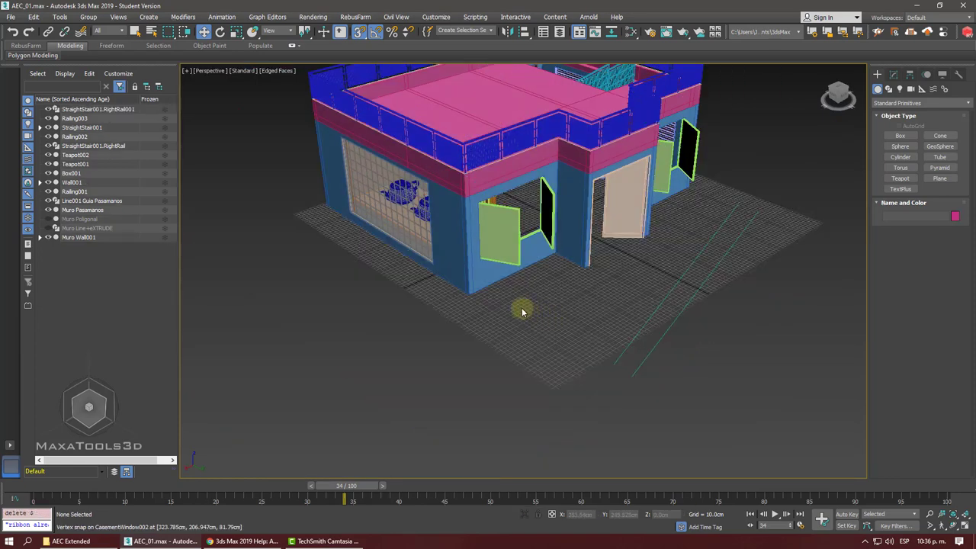
{"action": "mouse_move", "coordinate": [523, 312]}
{"action": "middle_mouse_down", "text": "alt"}
{"action": "mouse_move", "coordinate": [508, 288]}
{"action": "mouse_move", "coordinate": [490, 296]}
{"action": "mouse_move", "coordinate": [509, 289]}
{"action": "middle_mouse_up", "text": "alt"}
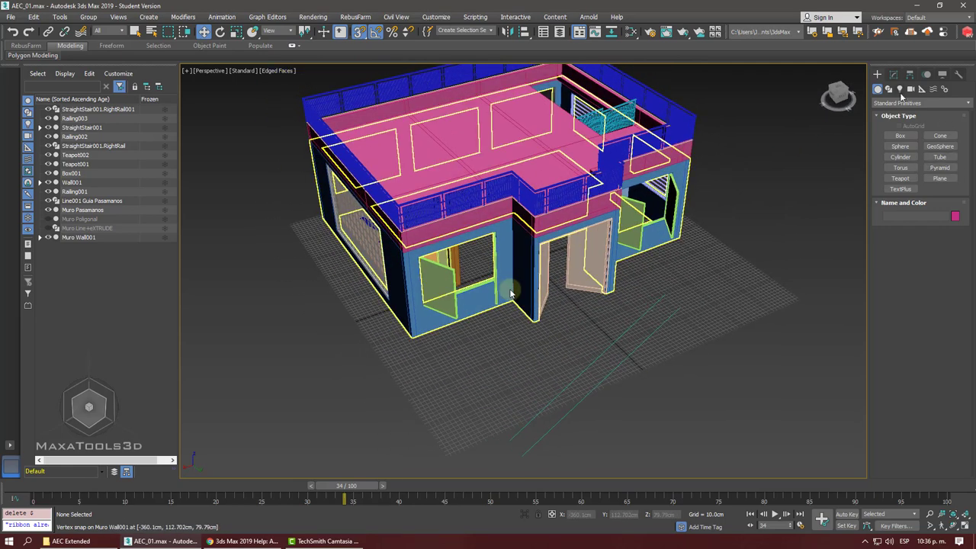
{"action": "left_click", "coordinate": [579, 162]}
{"action": "middle_click_drag", "start_coordinate": [580, 162], "coordinate": [559, 172], "text": "alt"}
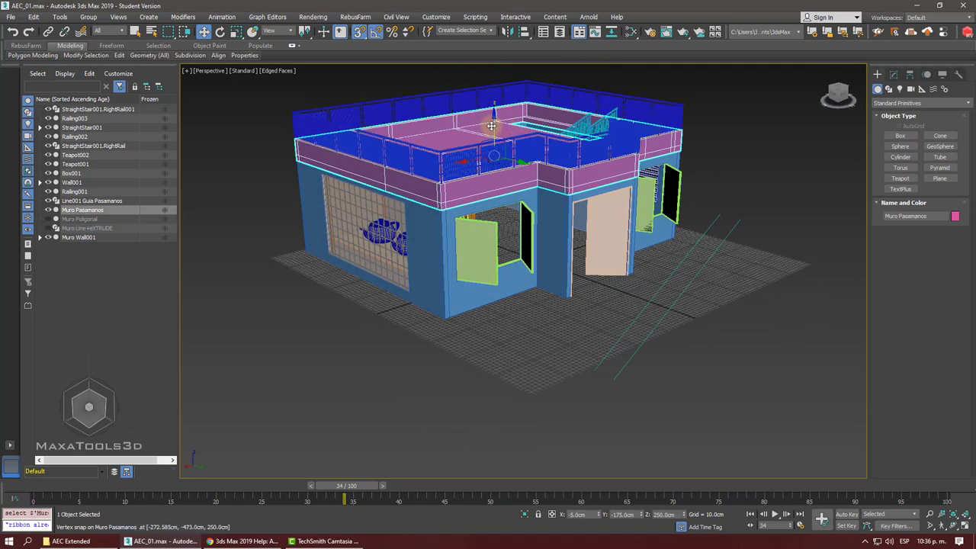
Clone the parapet down as Muro Pasamanos 001 and delete its Shell and top Edit Poly.
{"action": "left_click_drag", "start_coordinate": [492, 126], "coordinate": [468, 389], "text": "shift"}
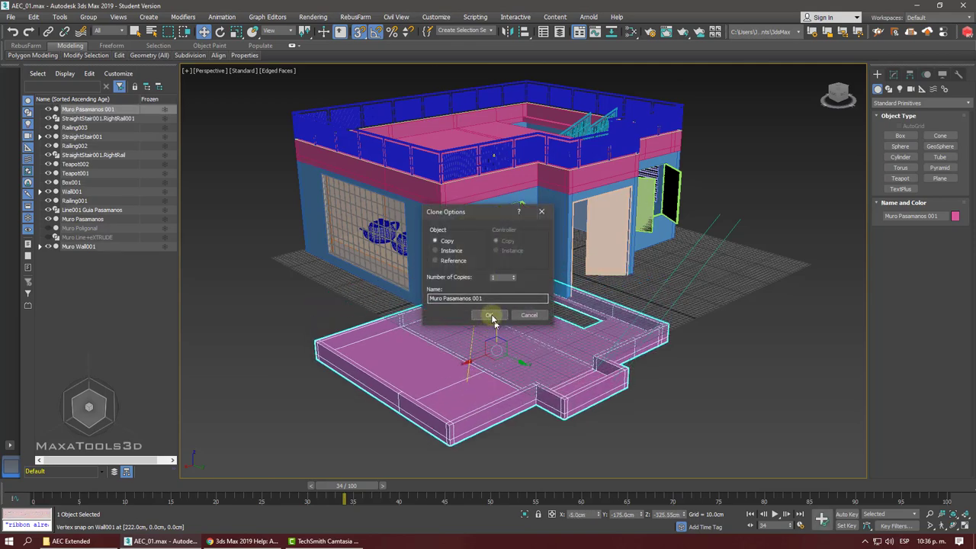
{"action": "left_click", "coordinate": [489, 314]}
{"action": "mouse_move", "coordinate": [490, 313]}
{"action": "middle_mouse_down", "text": "alt"}
{"action": "mouse_move", "coordinate": [597, 207]}
{"action": "mouse_move", "coordinate": [578, 261]}
{"action": "middle_mouse_up", "text": "alt"}
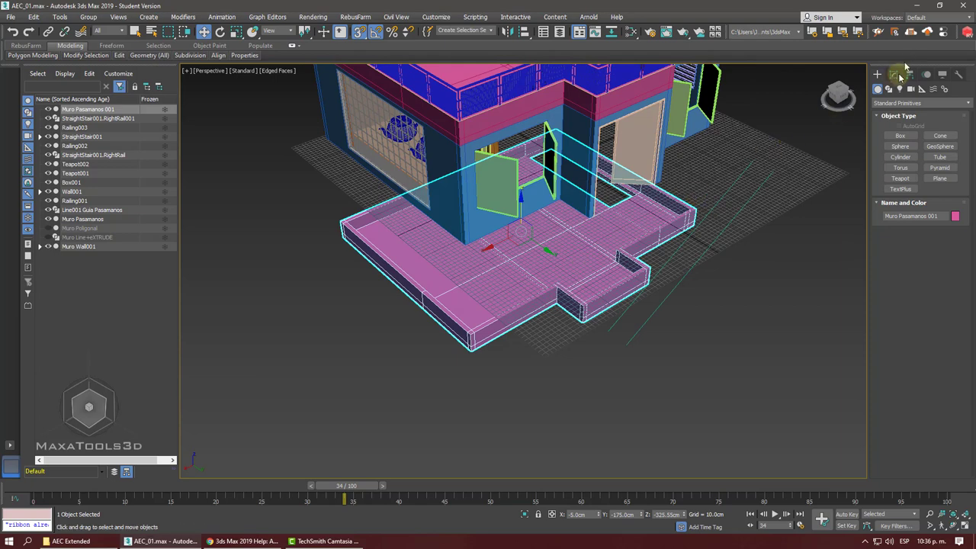
{"action": "left_click", "coordinate": [894, 74]}
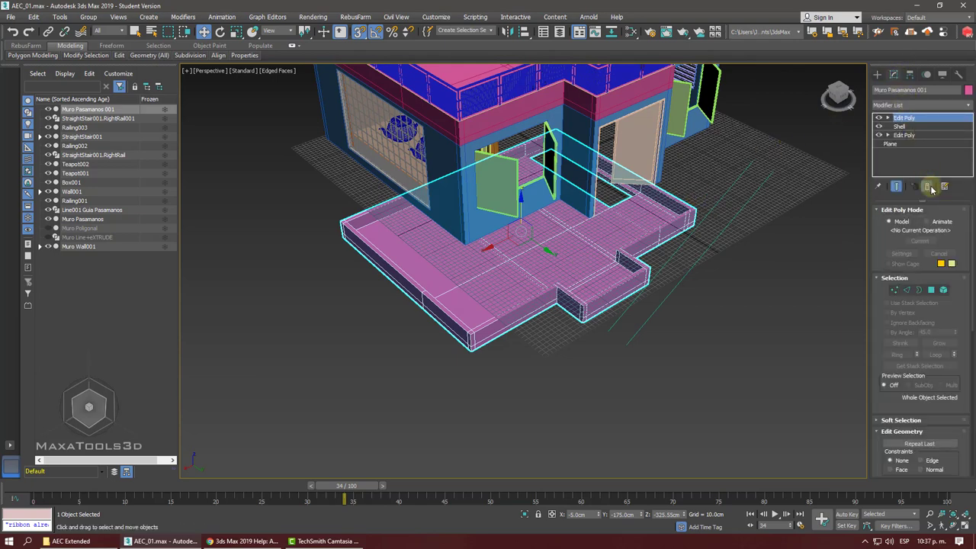
{"action": "left_click", "coordinate": [928, 186]}
{"action": "left_click", "coordinate": [928, 187]}
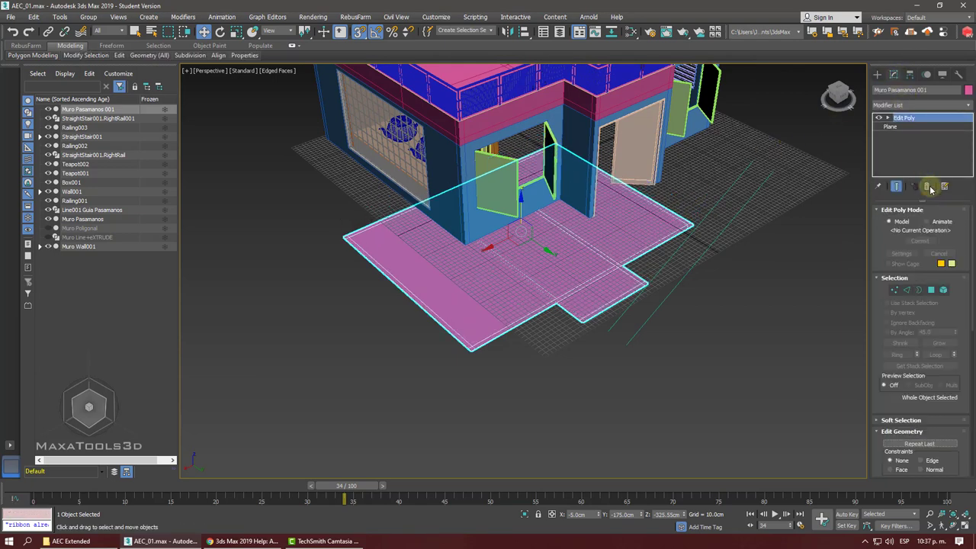
Snap the flat plane to ground height Z 0.
{"action": "mouse_move", "coordinate": [564, 229]}
{"action": "middle_mouse_down", "text": "alt"}
{"action": "mouse_move", "coordinate": [582, 196]}
{"action": "mouse_move", "coordinate": [526, 275]}
{"action": "mouse_move", "coordinate": [568, 241]}
{"action": "middle_mouse_up", "text": "alt"}
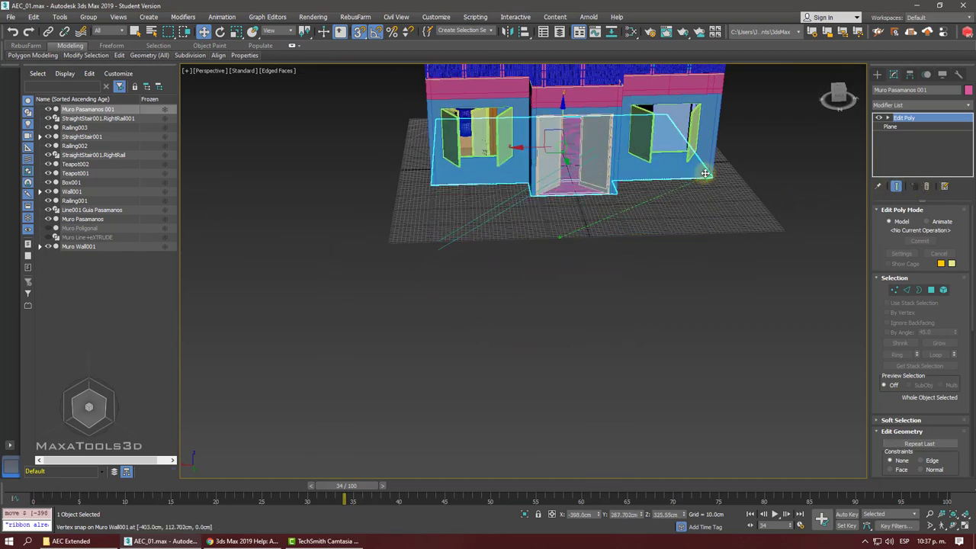
{"action": "left_click_drag", "start_coordinate": [560, 215], "coordinate": [705, 175]}
{"action": "mouse_move", "coordinate": [705, 176]}
{"action": "middle_mouse_down", "text": "alt"}
{"action": "mouse_move", "coordinate": [697, 212]}
{"action": "mouse_move", "coordinate": [643, 211]}
{"action": "middle_mouse_up", "text": "alt"}
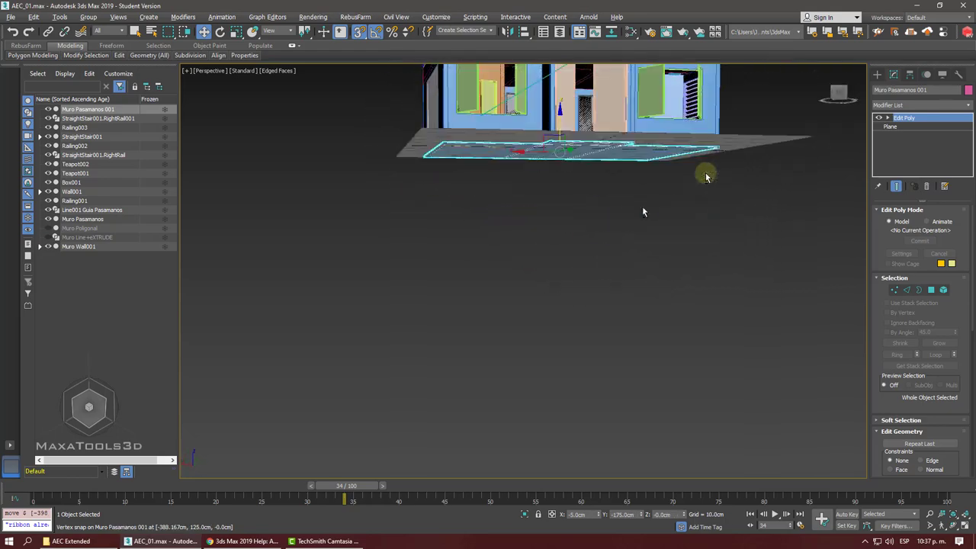
{"action": "scroll", "coordinate": [571, 197], "scroll_direction": "up", "scroll_amount": 3}
{"action": "middle_click_drag", "start_coordinate": [705, 173], "coordinate": [705, 173], "text": "alt"}
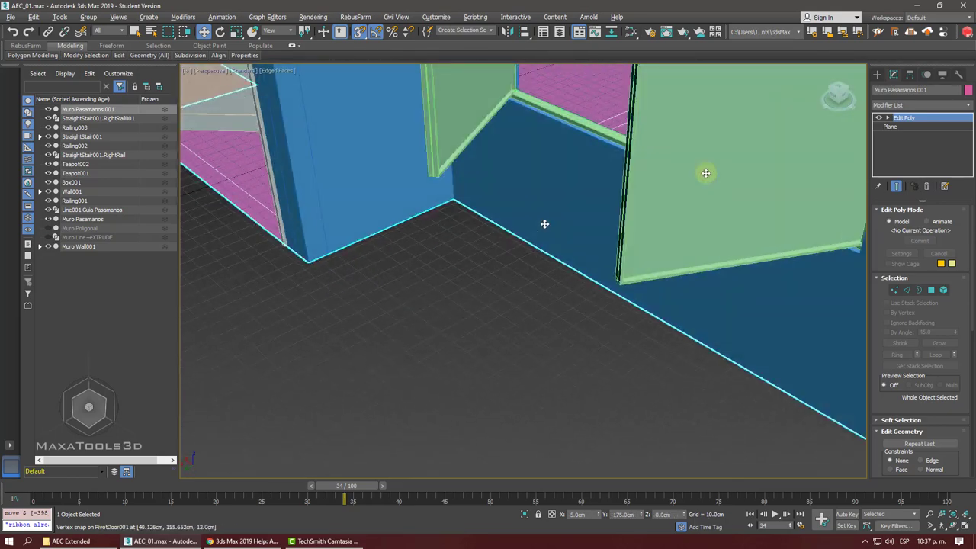
Isolate the plane and enter Border sub-object level with edged faces shown.
{"action": "key", "text": "alt+q"}
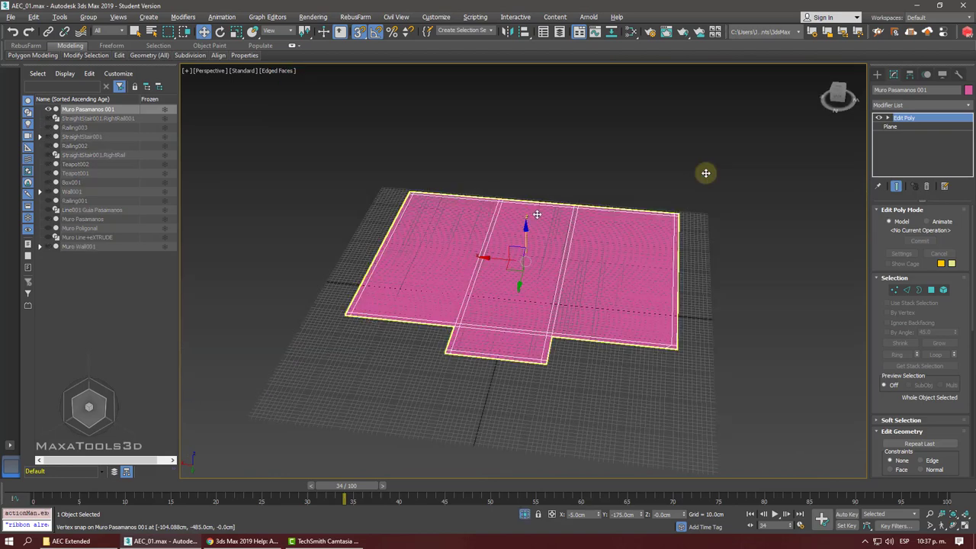
{"action": "middle_click_drag", "start_coordinate": [706, 173], "coordinate": [715, 171], "text": "alt"}
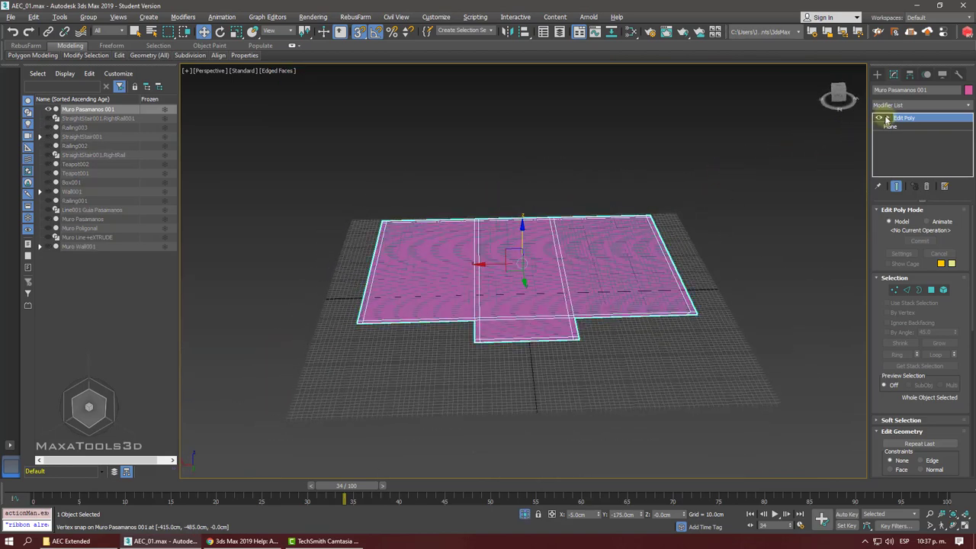
{"action": "left_click", "coordinate": [907, 136]}
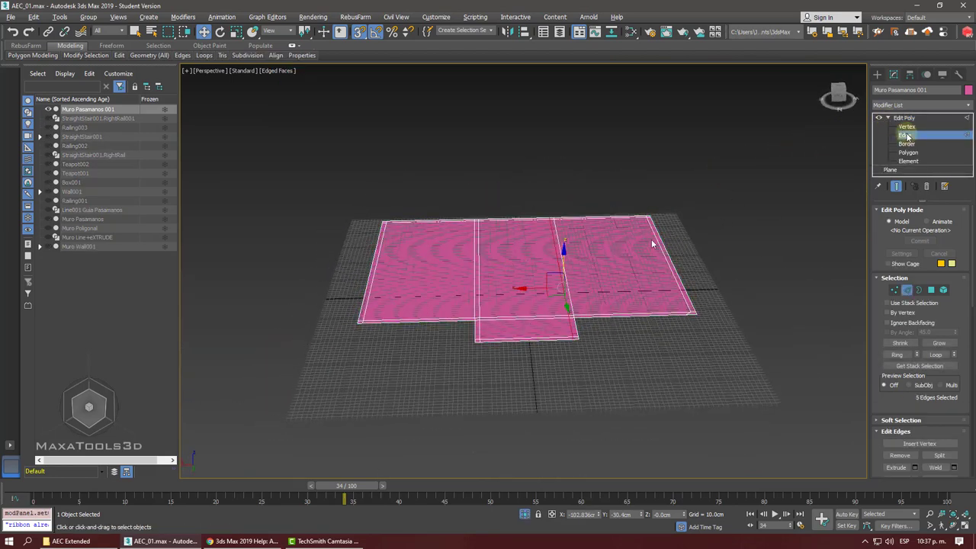
{"action": "scroll", "coordinate": [514, 338], "scroll_direction": "up", "scroll_amount": 5}
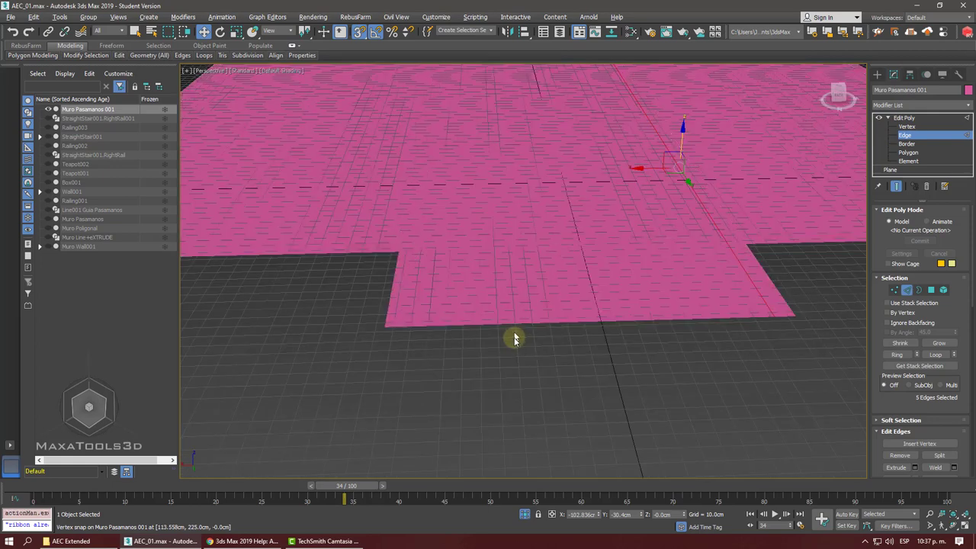
{"action": "key", "text": "F4"}
{"action": "left_click", "coordinate": [510, 322]}
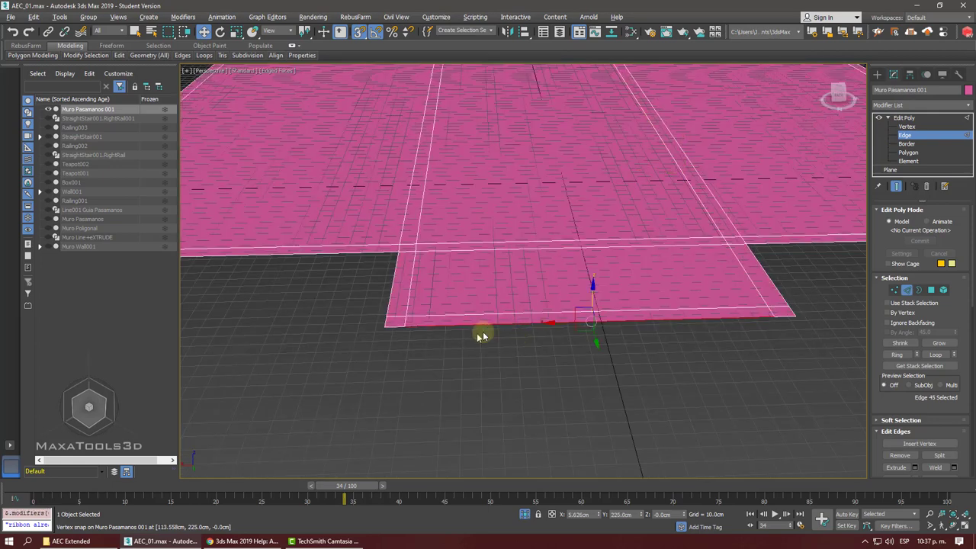
{"action": "scroll", "coordinate": [482, 334], "scroll_direction": "down", "scroll_amount": 5}
{"action": "key", "text": "F3"}
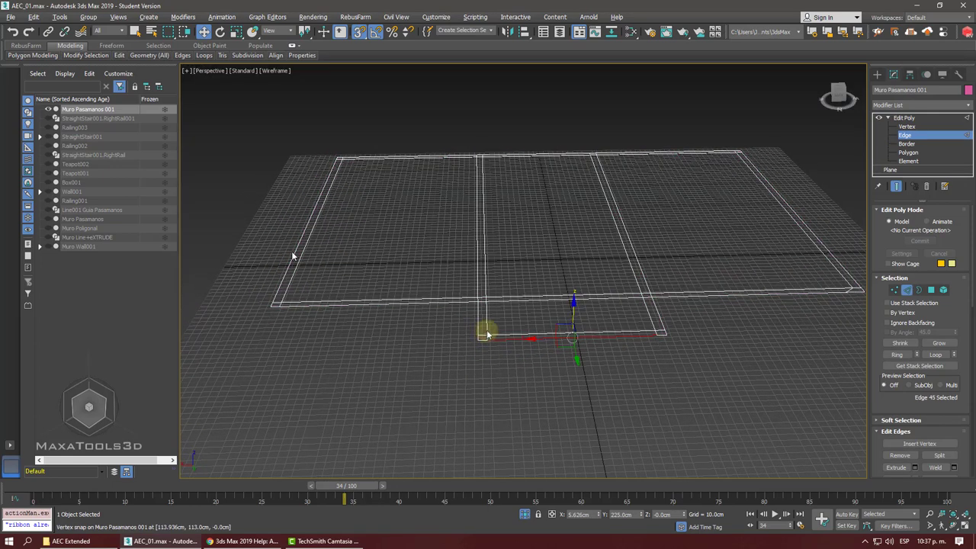
{"action": "left_click", "coordinate": [907, 143]}
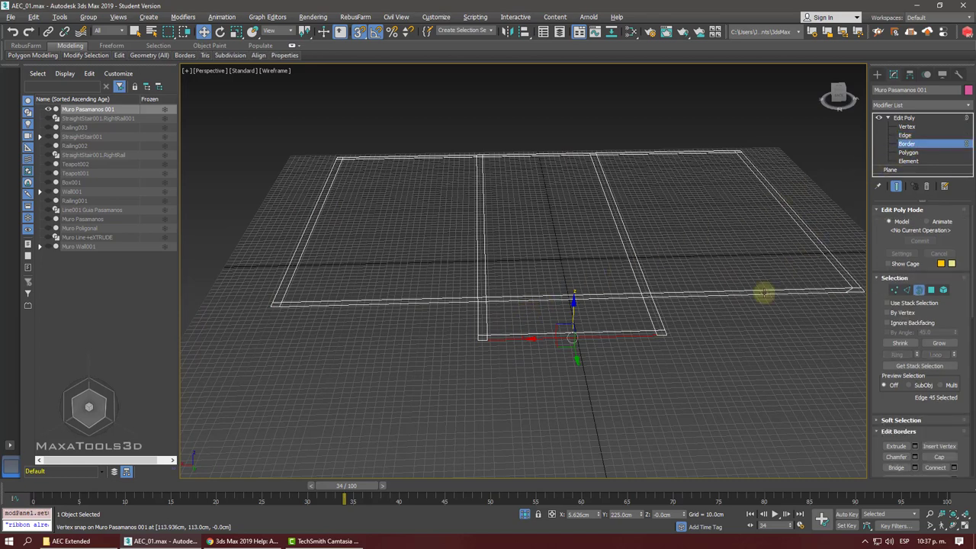
{"action": "key", "text": "F3"}
Select the outer border and Shift-scale it outward to add a ring of faces.
{"action": "middle_click_drag", "start_coordinate": [660, 245], "coordinate": [698, 201]}
{"action": "scroll", "coordinate": [699, 201], "scroll_direction": "down", "scroll_amount": 3}
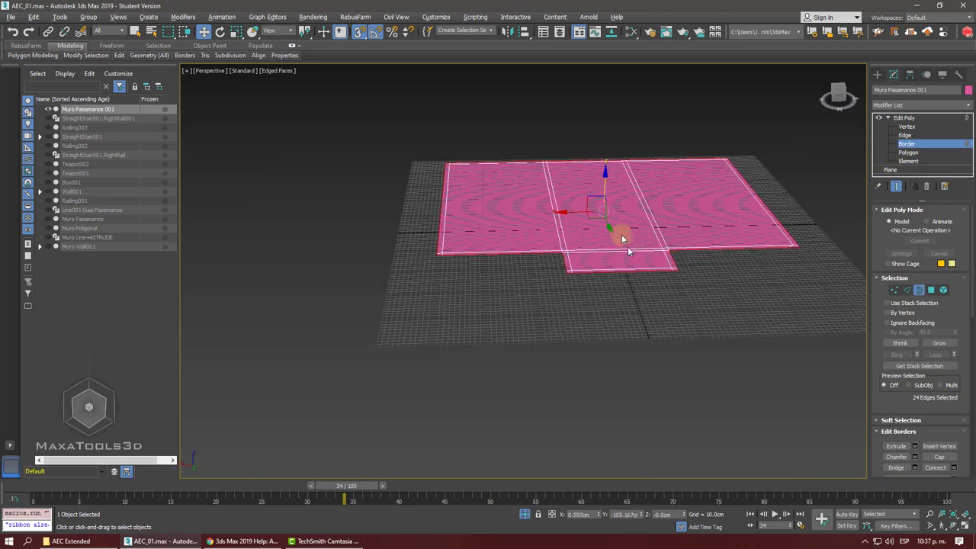
{"action": "right_click", "coordinate": [626, 247]}
{"action": "left_click", "coordinate": [639, 273]}
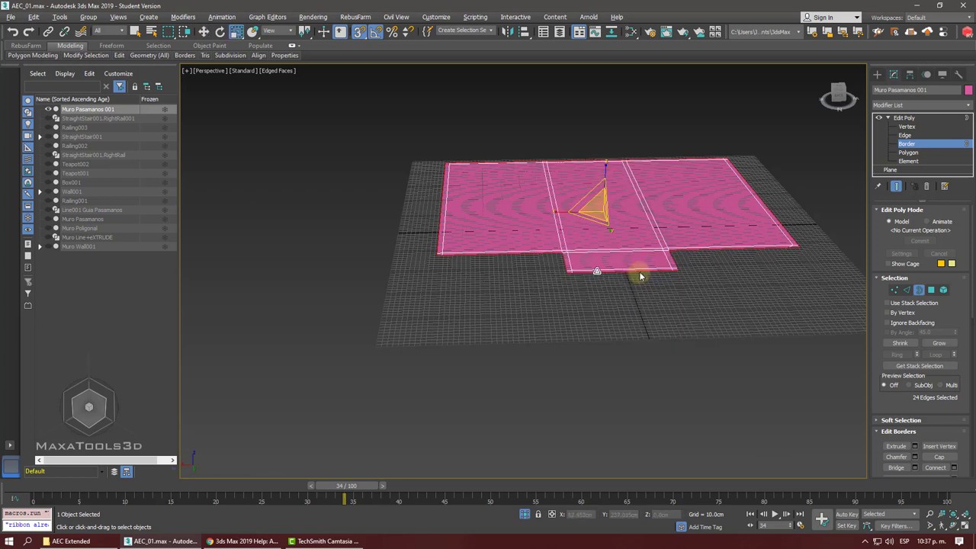
{"action": "right_click", "coordinate": [657, 253]}
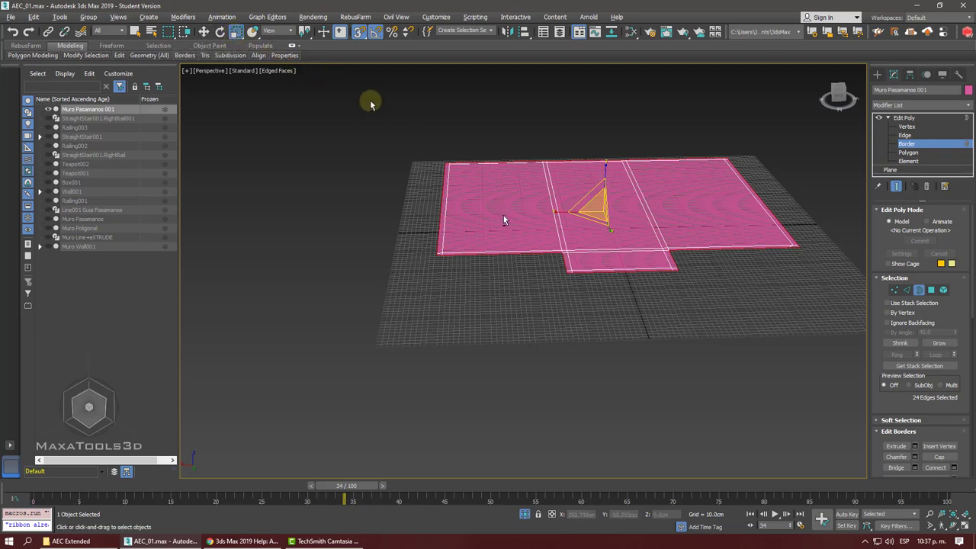
{"action": "middle_click_drag", "start_coordinate": [371, 99], "coordinate": [591, 243], "text": "alt"}
{"action": "left_click_drag", "start_coordinate": [601, 213], "coordinate": [600, 198], "text": "shift"}
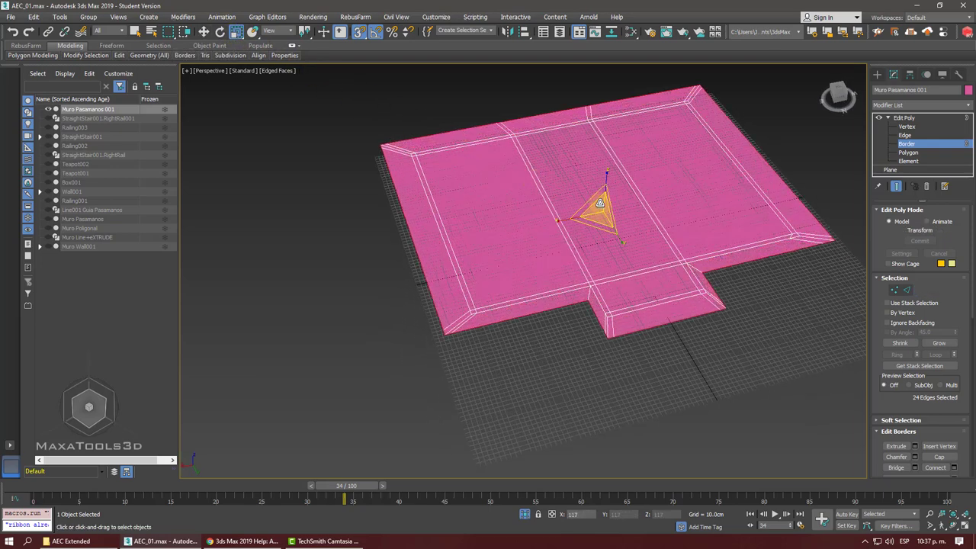
{"action": "scroll", "coordinate": [600, 198], "scroll_direction": "up", "scroll_amount": 3}
{"action": "scroll", "coordinate": [599, 199], "scroll_direction": "up", "scroll_amount": 2}
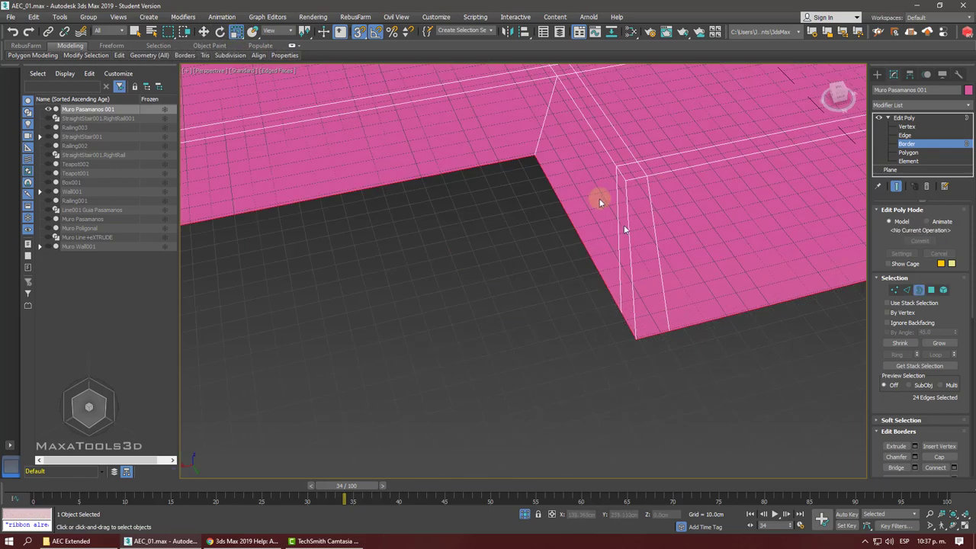
{"action": "scroll", "coordinate": [568, 248], "scroll_direction": "down", "scroll_amount": 3}
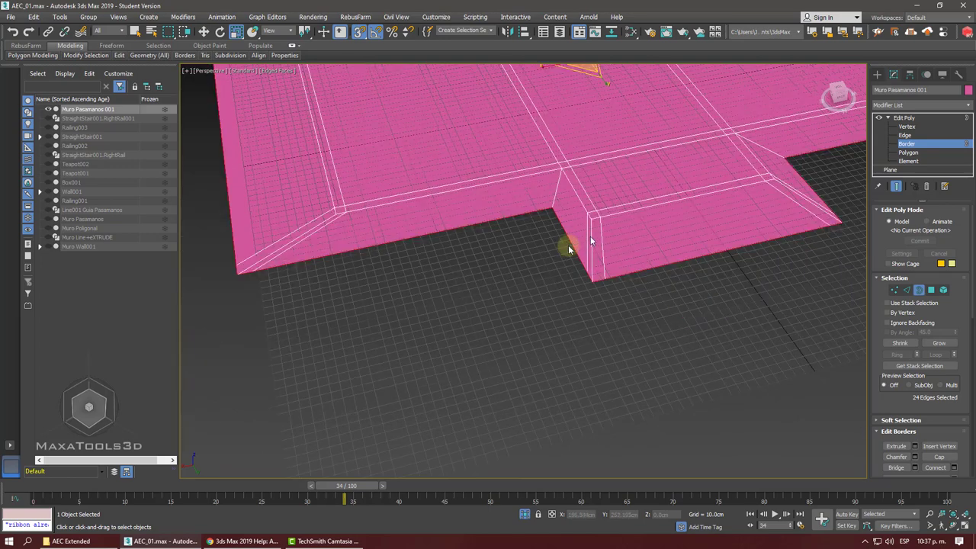
In Vertex mode, snap the slab vertices at the notch corner into place.
{"action": "left_click", "coordinate": [906, 127]}
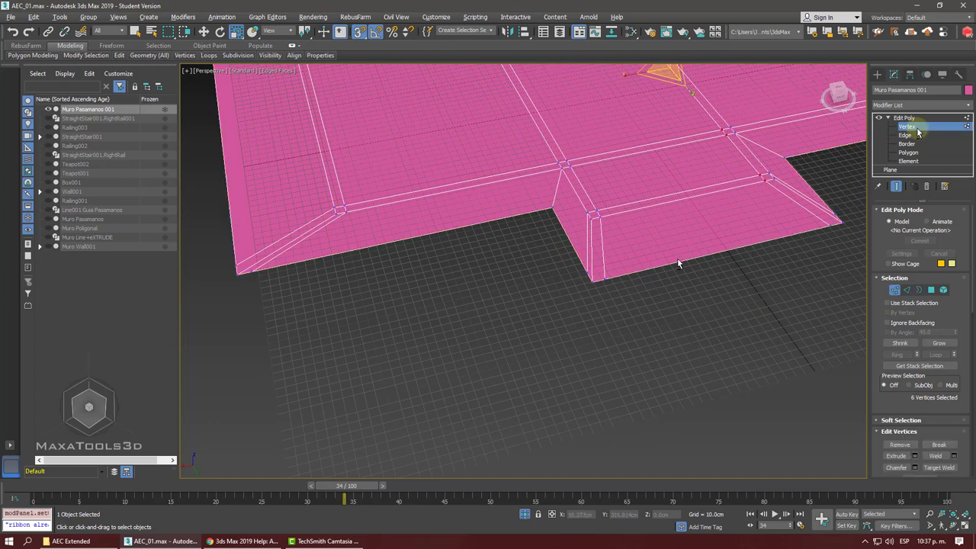
{"action": "scroll", "coordinate": [683, 263], "scroll_direction": "up", "scroll_amount": 2}
{"action": "scroll", "coordinate": [767, 284], "scroll_direction": "up", "scroll_amount": 2}
{"action": "left_click", "coordinate": [797, 311]}
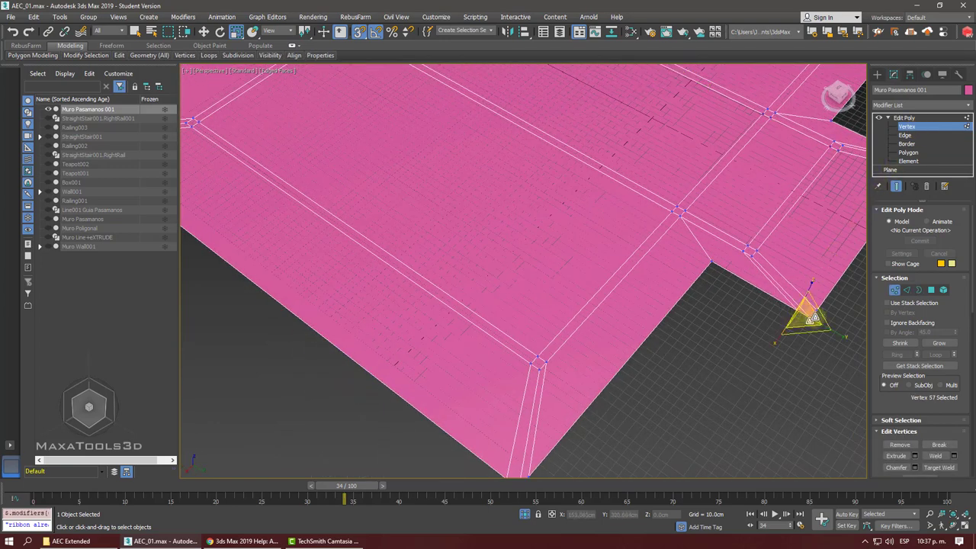
{"action": "key", "text": "w"}
{"action": "left_click_drag", "start_coordinate": [830, 330], "coordinate": [748, 254]}
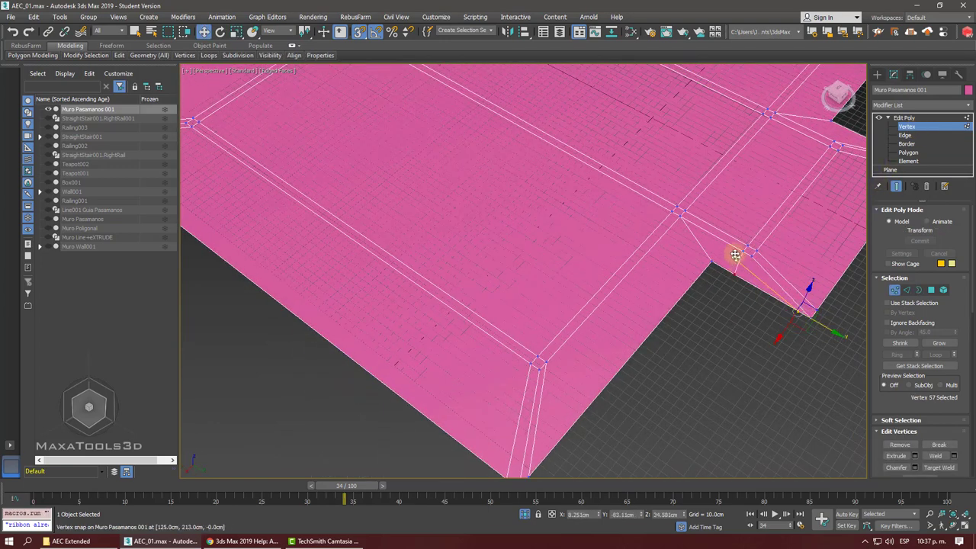
{"action": "scroll", "coordinate": [747, 254], "scroll_direction": "up", "scroll_amount": 3}
{"action": "middle_click_drag", "start_coordinate": [828, 301], "coordinate": [761, 283], "text": "alt"}
{"action": "left_click", "coordinate": [700, 292]}
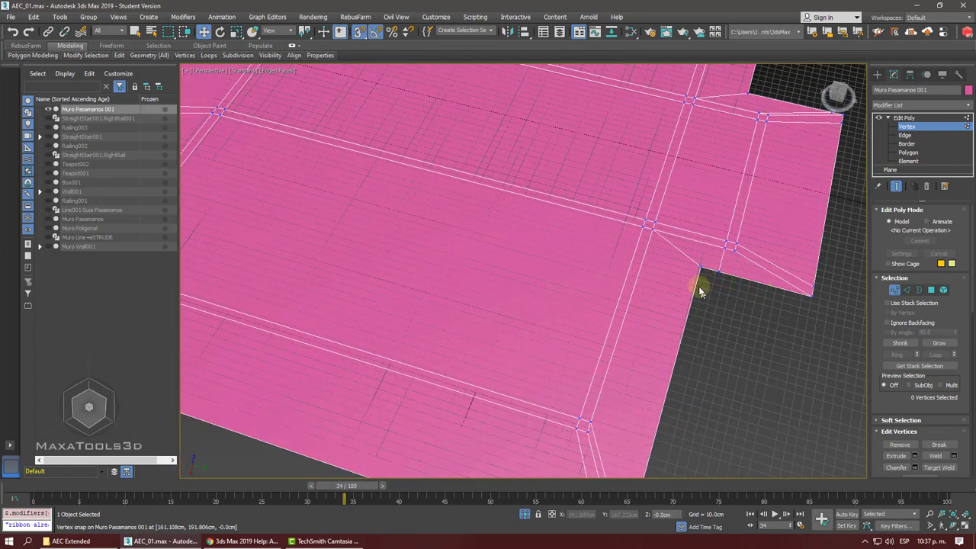
{"action": "left_click_drag", "start_coordinate": [813, 293], "coordinate": [735, 257]}
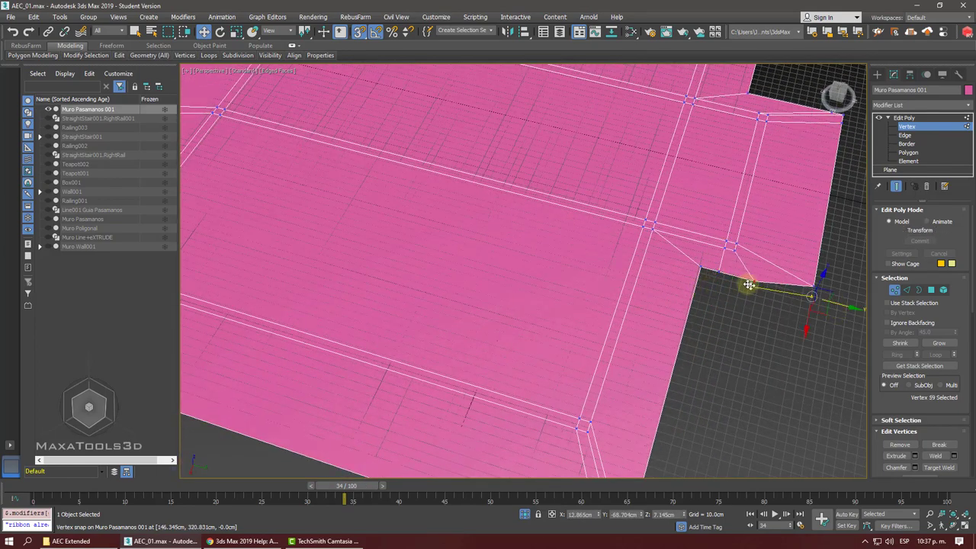
{"action": "mouse_move", "coordinate": [735, 259]}
{"action": "middle_mouse_down", "text": "alt"}
{"action": "mouse_move", "coordinate": [798, 280]}
{"action": "mouse_move", "coordinate": [689, 311]}
{"action": "middle_mouse_up", "text": "alt"}
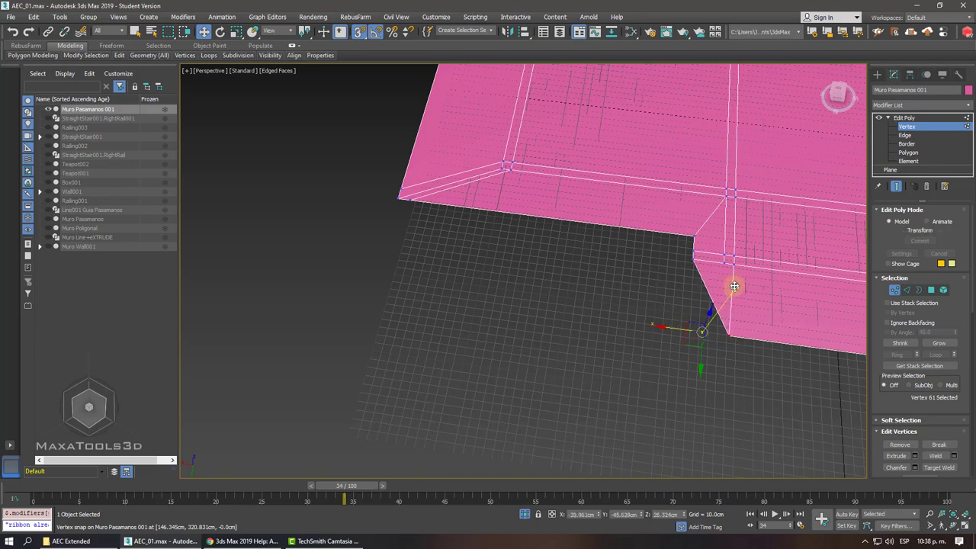
{"action": "mouse_move", "coordinate": [732, 279]}
{"action": "middle_mouse_down", "text": "alt"}
{"action": "mouse_move", "coordinate": [734, 267]}
{"action": "mouse_move", "coordinate": [583, 285]}
{"action": "mouse_move", "coordinate": [658, 269]}
{"action": "mouse_move", "coordinate": [613, 313]}
{"action": "middle_mouse_up", "text": "alt"}
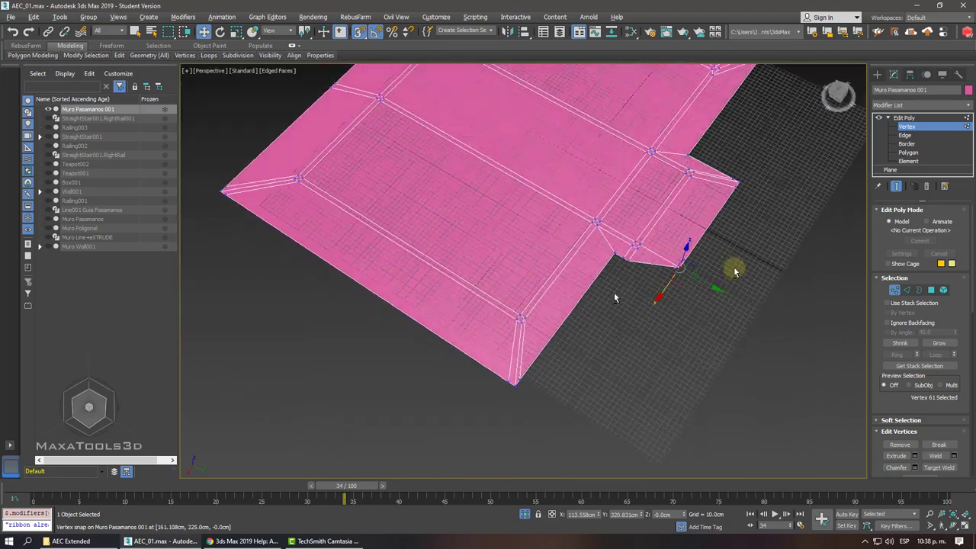
Unhide the house and snap the floor-corner slab vertices to the wall corner.
{"action": "left_click", "coordinate": [525, 515]}
{"action": "mouse_move", "coordinate": [595, 312]}
{"action": "middle_mouse_down", "text": "alt"}
{"action": "mouse_move", "coordinate": [584, 399]}
{"action": "mouse_move", "coordinate": [613, 350]}
{"action": "mouse_move", "coordinate": [620, 298]}
{"action": "middle_mouse_up", "text": "alt"}
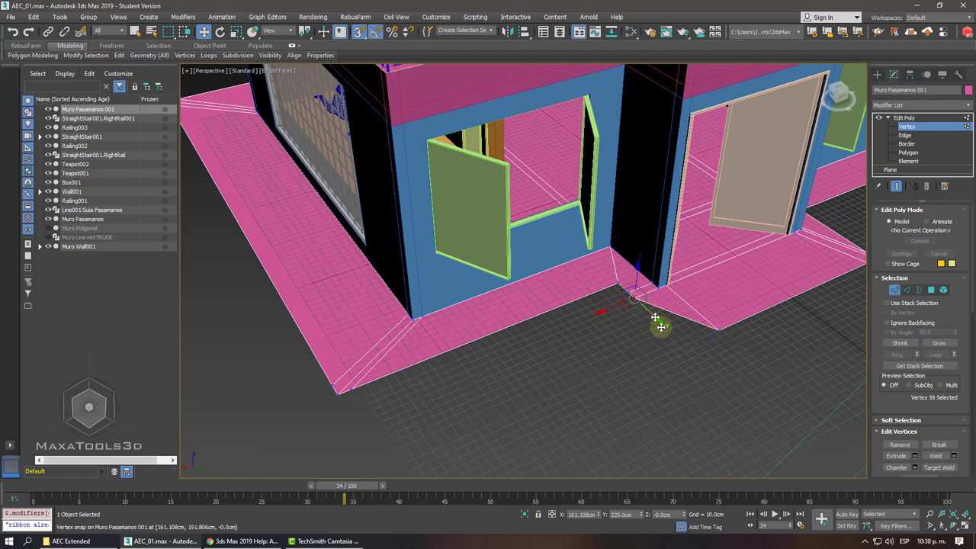
{"action": "left_click_drag", "start_coordinate": [662, 326], "coordinate": [709, 343]}
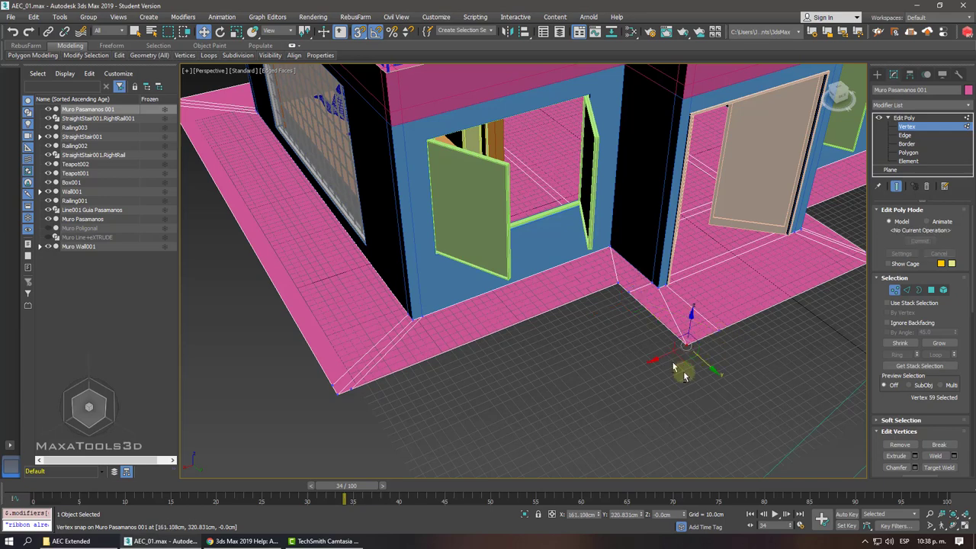
{"action": "mouse_move", "coordinate": [683, 371]}
{"action": "middle_mouse_down"}
{"action": "mouse_move", "coordinate": [588, 348]}
{"action": "mouse_move", "coordinate": [456, 359]}
{"action": "middle_mouse_up"}
{"action": "left_click", "coordinate": [251, 370]}
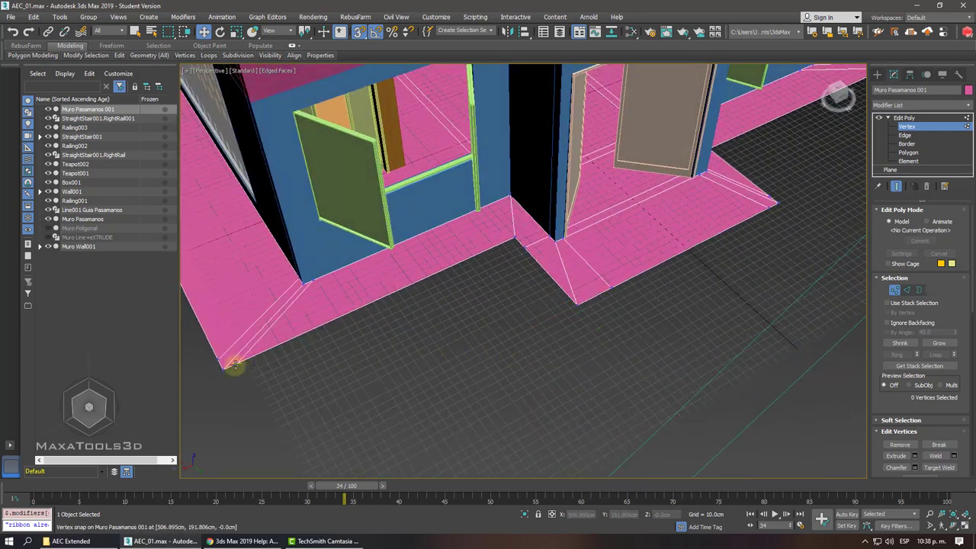
{"action": "left_click_drag", "start_coordinate": [209, 376], "coordinate": [321, 286]}
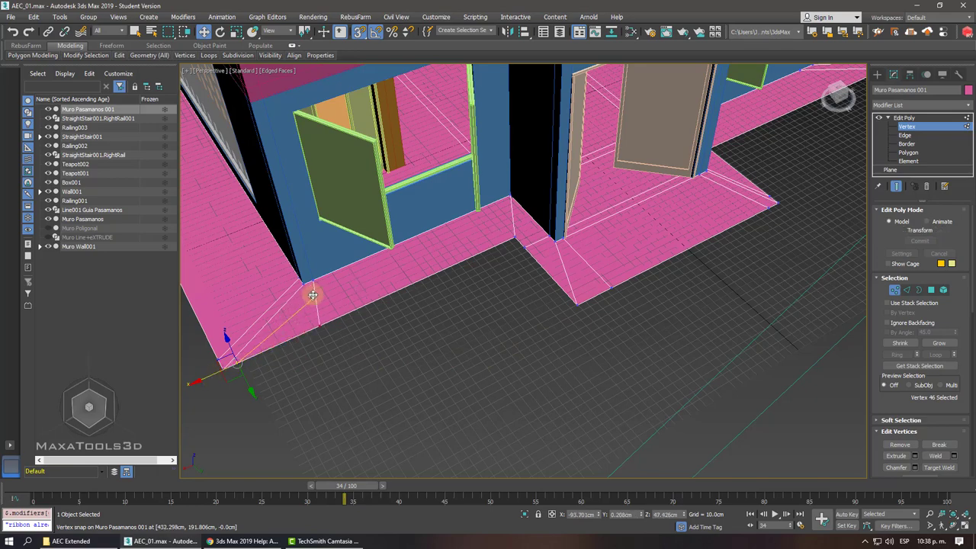
{"action": "scroll", "coordinate": [424, 313], "scroll_direction": "up", "scroll_amount": 2}
{"action": "scroll", "coordinate": [450, 314], "scroll_direction": "up", "scroll_amount": 2}
{"action": "middle_click_drag", "start_coordinate": [450, 312], "coordinate": [529, 289]}
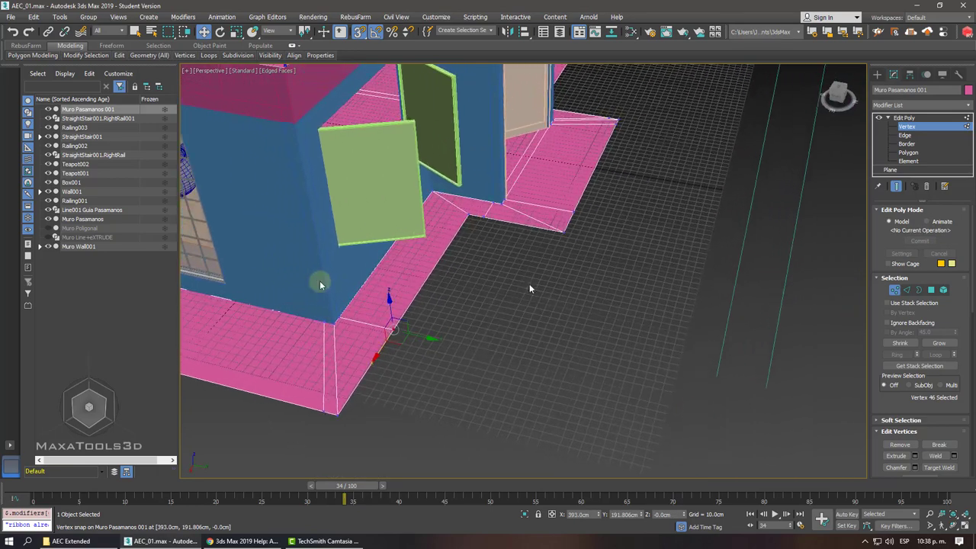
{"action": "scroll", "coordinate": [334, 282], "scroll_direction": "down", "scroll_amount": 5}
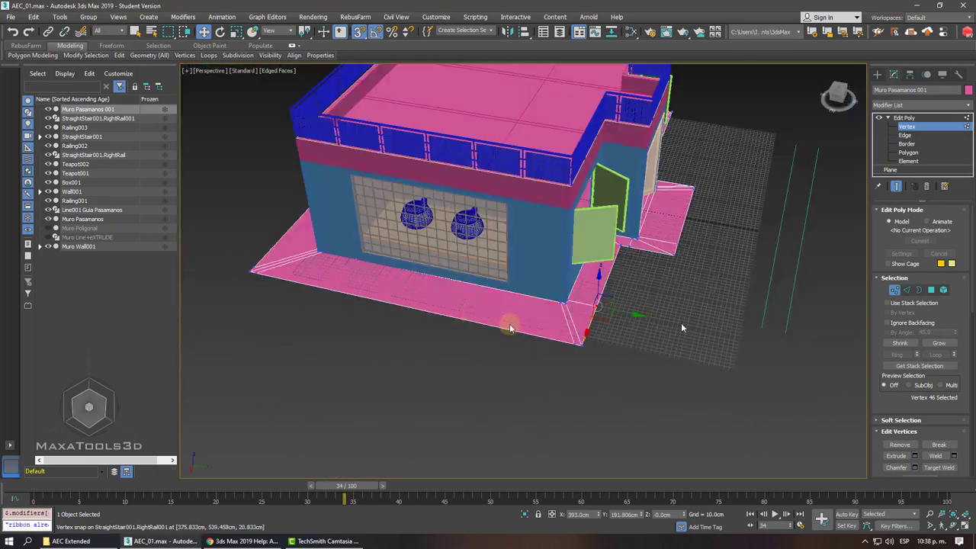
{"action": "scroll", "coordinate": [508, 327], "scroll_direction": "up", "scroll_amount": 1}
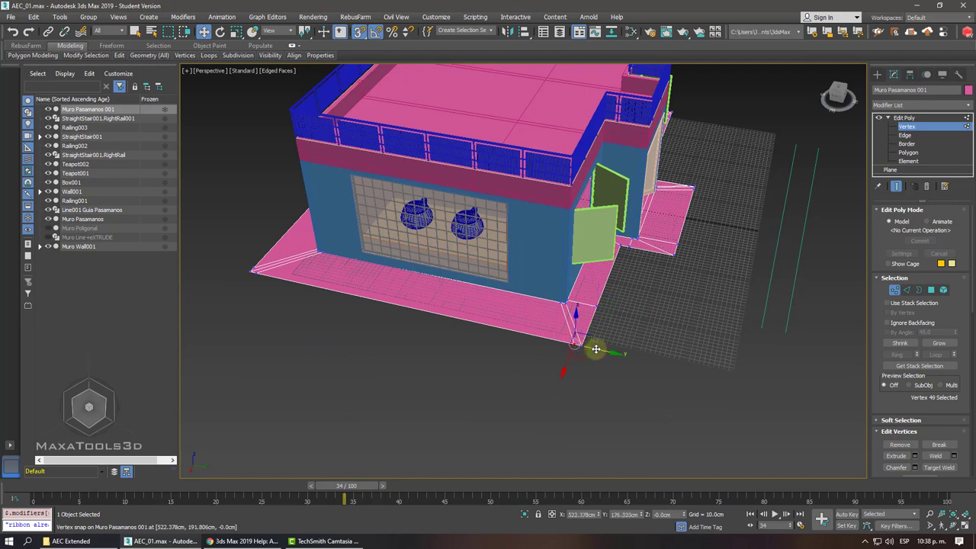
{"action": "left_click_drag", "start_coordinate": [596, 350], "coordinate": [556, 308]}
Snap the slab vertices along the building's left wall onto its wall corners.
{"action": "middle_click_drag", "start_coordinate": [490, 332], "coordinate": [427, 358], "text": "alt"}
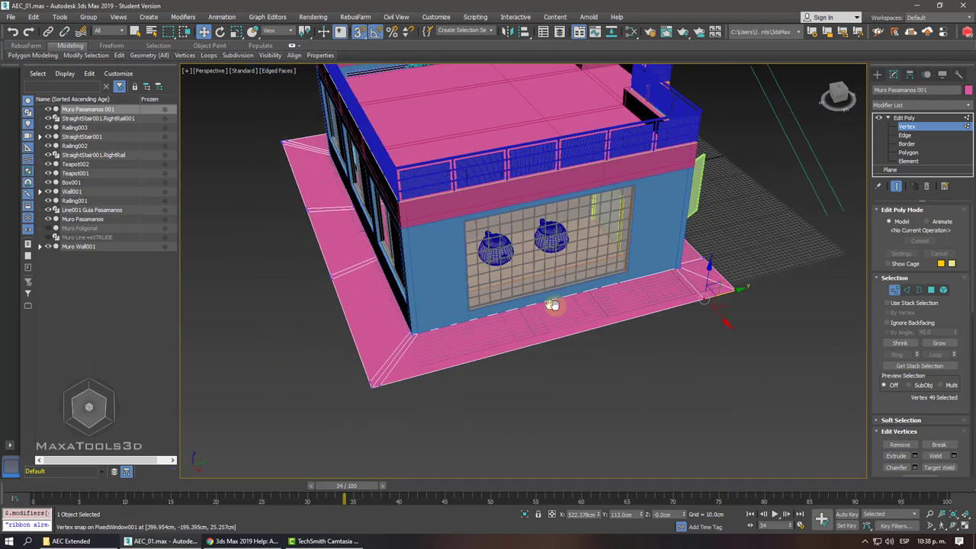
{"action": "scroll", "coordinate": [397, 378], "scroll_direction": "up", "scroll_amount": 3}
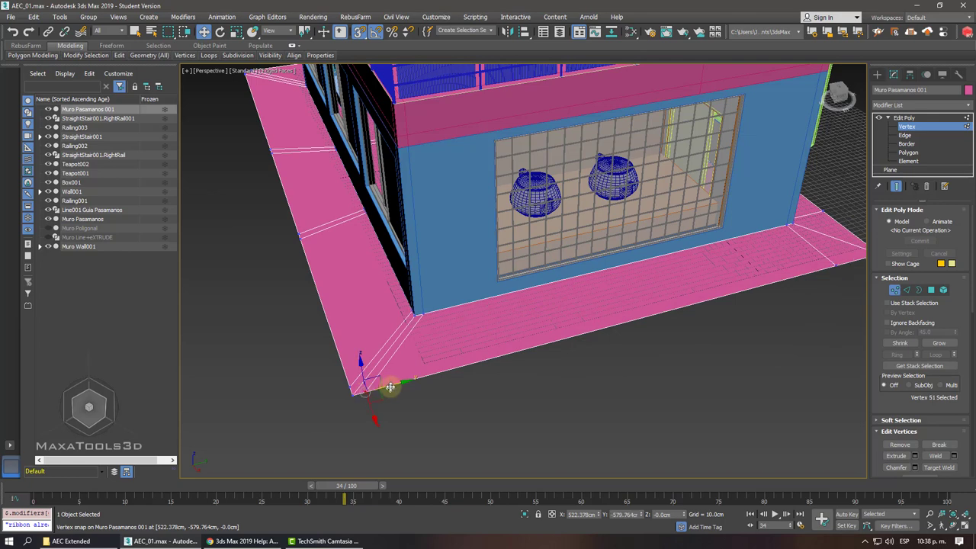
{"action": "left_click_drag", "start_coordinate": [390, 388], "coordinate": [431, 319]}
{"action": "left_click_drag", "start_coordinate": [400, 352], "coordinate": [400, 353]}
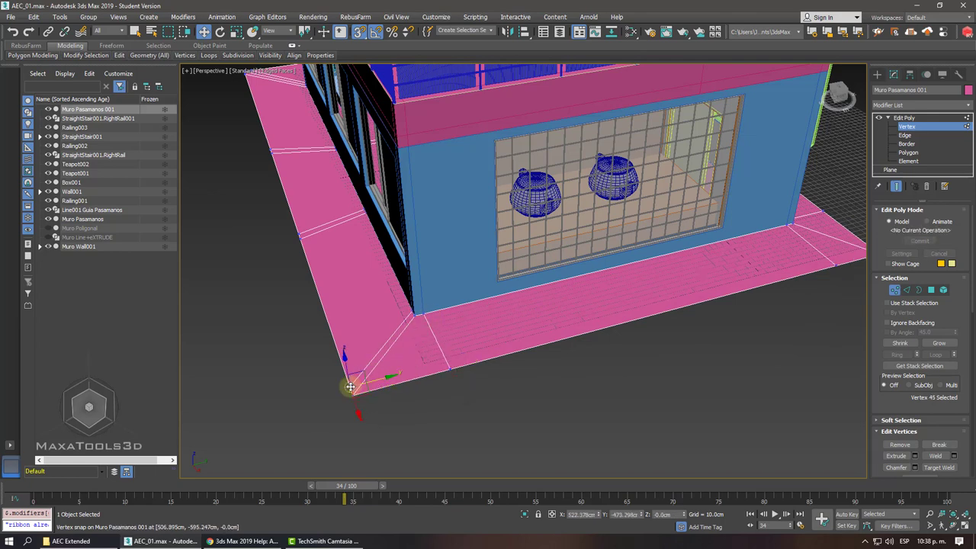
{"action": "mouse_move", "coordinate": [350, 387]}
{"action": "middle_mouse_down", "text": "alt"}
{"action": "mouse_move", "coordinate": [523, 356]}
{"action": "mouse_move", "coordinate": [541, 310]}
{"action": "middle_mouse_up", "text": "alt"}
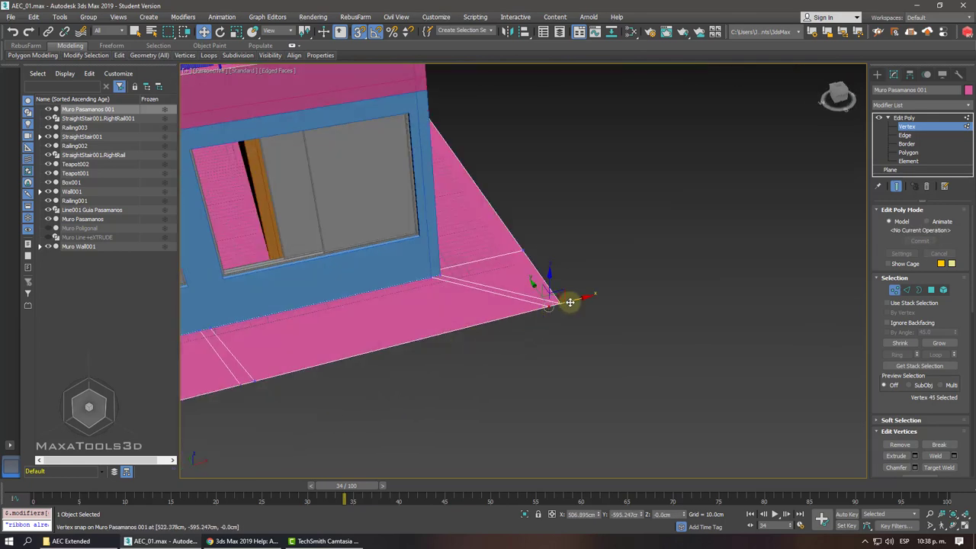
{"action": "left_click_drag", "start_coordinate": [570, 302], "coordinate": [427, 280]}
{"action": "middle_click_drag", "start_coordinate": [427, 280], "coordinate": [406, 331], "text": "alt"}
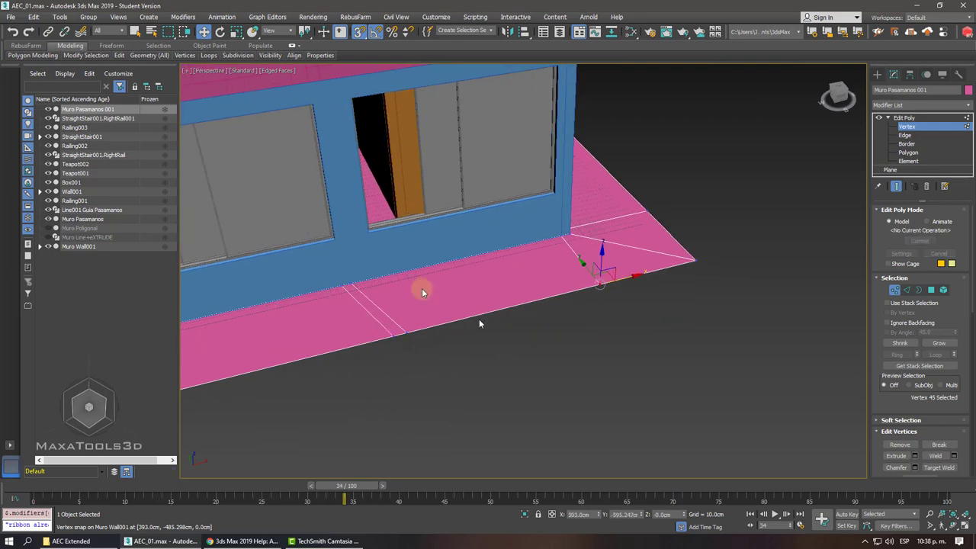
{"action": "left_click", "coordinate": [404, 333]}
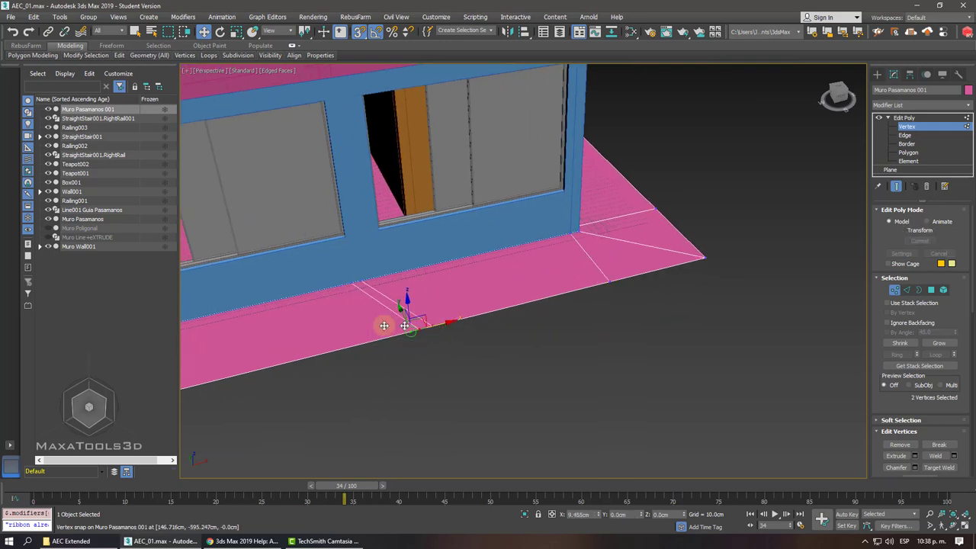
{"action": "left_click_drag", "start_coordinate": [439, 338], "coordinate": [353, 284]}
{"action": "middle_click_drag", "start_coordinate": [354, 284], "coordinate": [587, 329], "text": "alt"}
{"action": "left_click_drag", "start_coordinate": [571, 312], "coordinate": [561, 288]}
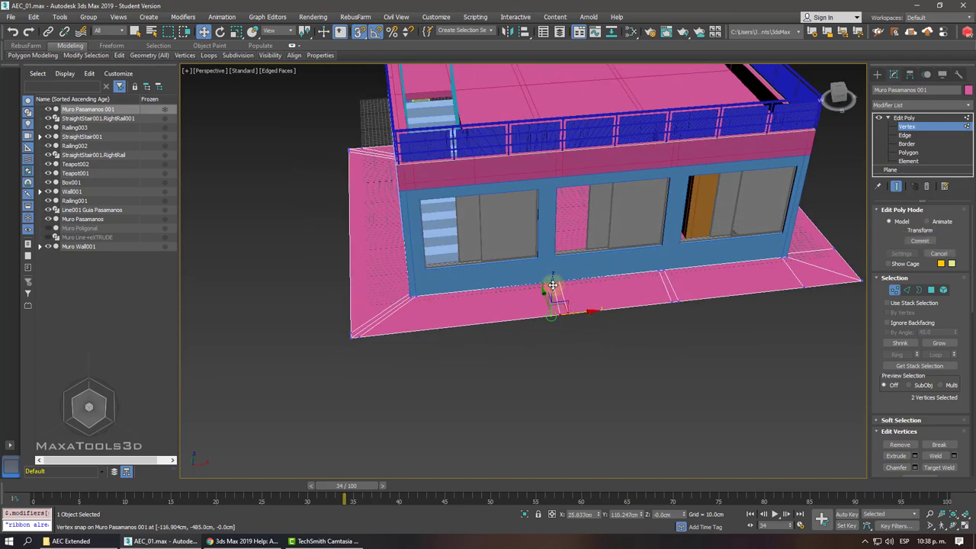
{"action": "scroll", "coordinate": [553, 286], "scroll_direction": "up", "scroll_amount": 3}
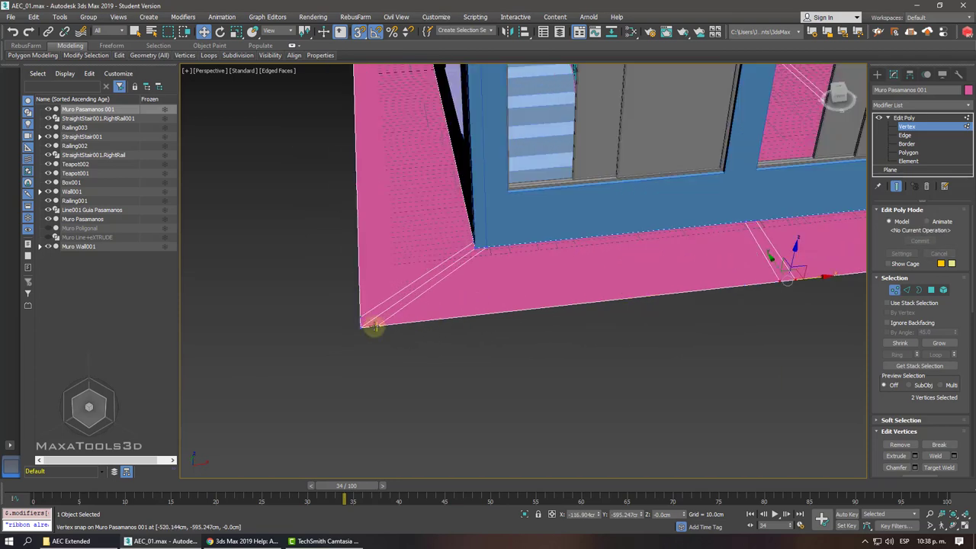
{"action": "left_click_drag", "start_coordinate": [399, 326], "coordinate": [478, 248]}
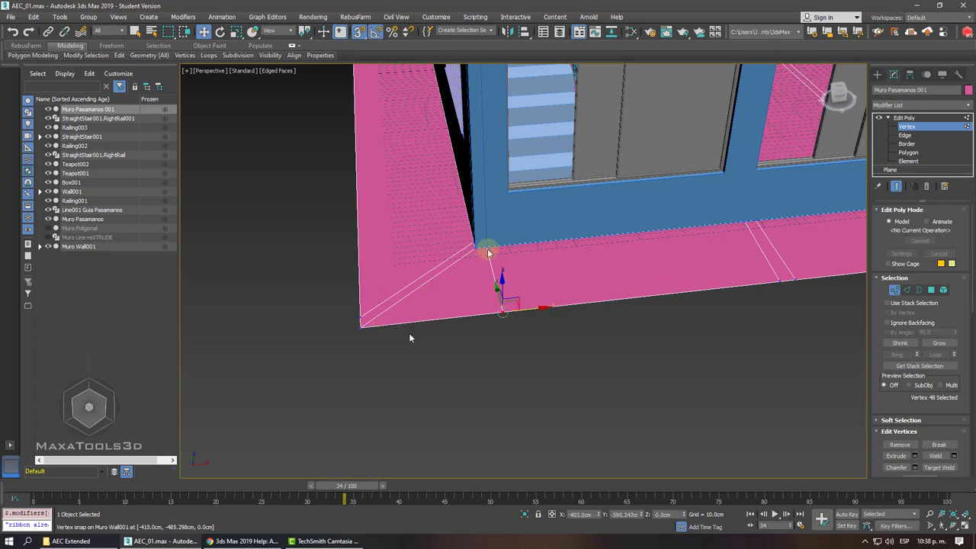
{"action": "mouse_move", "coordinate": [488, 255]}
{"action": "middle_mouse_down", "text": "alt"}
{"action": "mouse_move", "coordinate": [492, 327]}
{"action": "mouse_move", "coordinate": [558, 449]}
{"action": "middle_mouse_up", "text": "alt"}
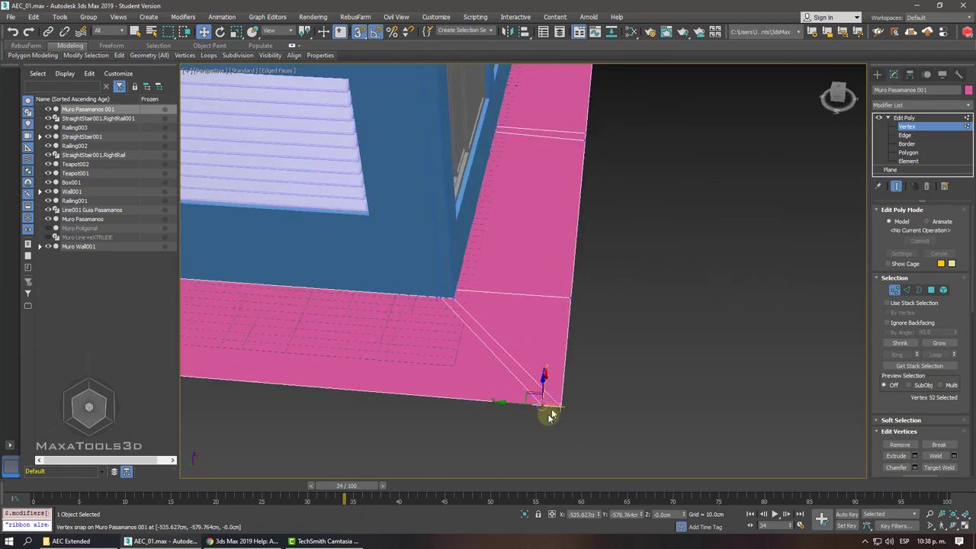
Snap the inner slab corner vertices so they line up with the walls.
{"action": "left_click_drag", "start_coordinate": [509, 404], "coordinate": [436, 295]}
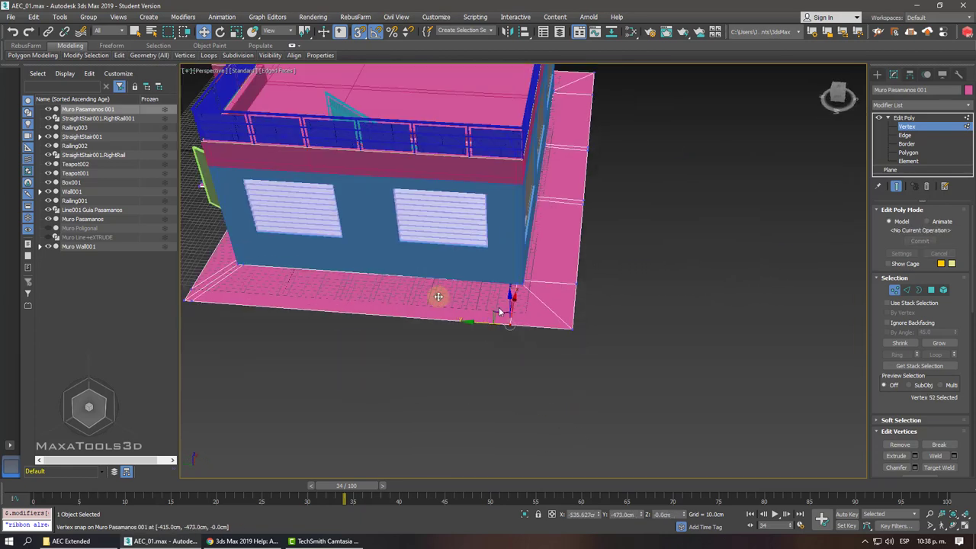
{"action": "mouse_move", "coordinate": [436, 295]}
{"action": "middle_mouse_down", "text": "alt"}
{"action": "mouse_move", "coordinate": [439, 328]}
{"action": "mouse_move", "coordinate": [474, 318]}
{"action": "middle_mouse_up", "text": "alt"}
{"action": "scroll", "coordinate": [471, 279], "scroll_direction": "up", "scroll_amount": 3}
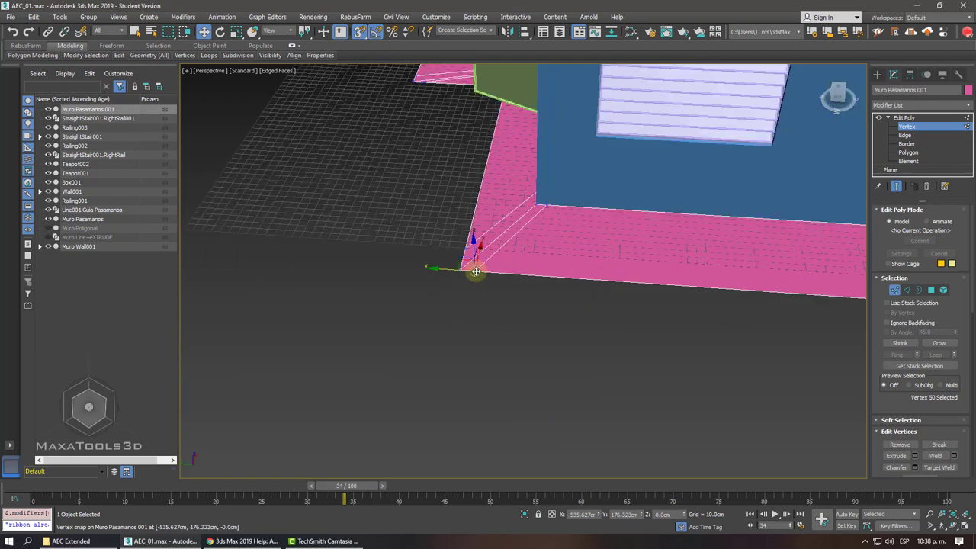
{"action": "left_click_drag", "start_coordinate": [447, 272], "coordinate": [545, 212]}
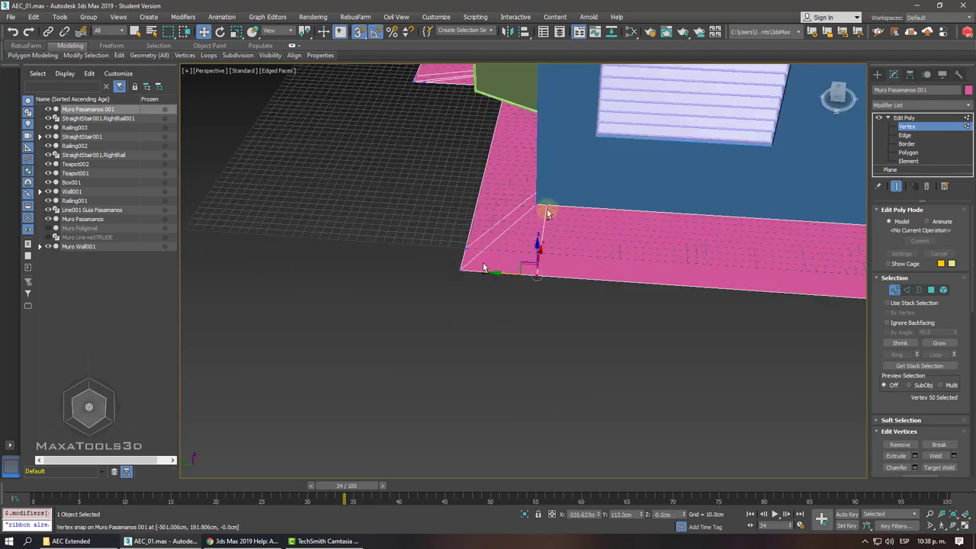
{"action": "middle_click_drag", "start_coordinate": [534, 248], "coordinate": [552, 279], "text": "alt"}
{"action": "left_click", "coordinate": [459, 299]}
{"action": "mouse_move", "coordinate": [459, 299]}
{"action": "middle_mouse_down", "text": "alt"}
{"action": "mouse_move", "coordinate": [436, 327]}
{"action": "mouse_move", "coordinate": [555, 310]}
{"action": "middle_mouse_up", "text": "alt"}
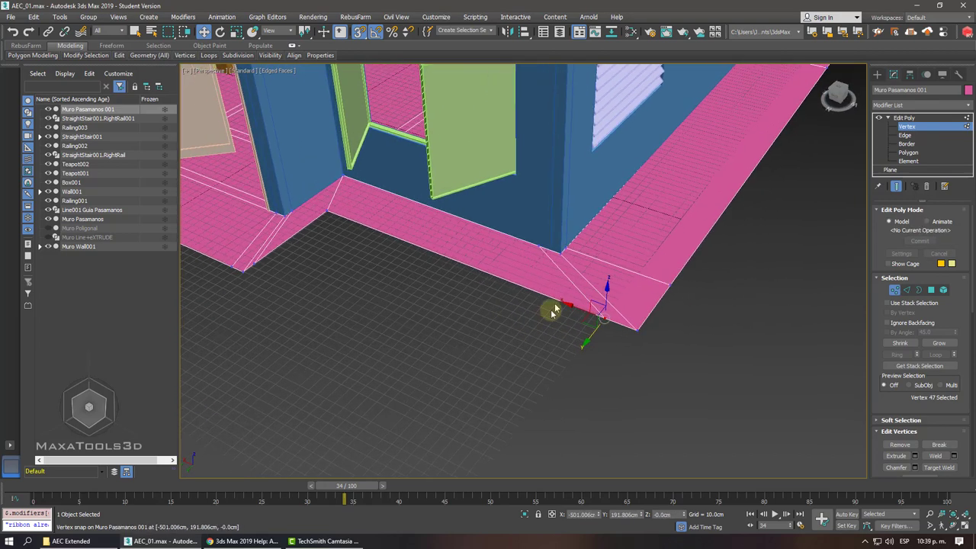
{"action": "left_click_drag", "start_coordinate": [571, 305], "coordinate": [534, 247]}
{"action": "scroll", "coordinate": [381, 305], "scroll_direction": "down", "scroll_amount": 3}
{"action": "scroll", "coordinate": [381, 269], "scroll_direction": "up", "scroll_amount": 3}
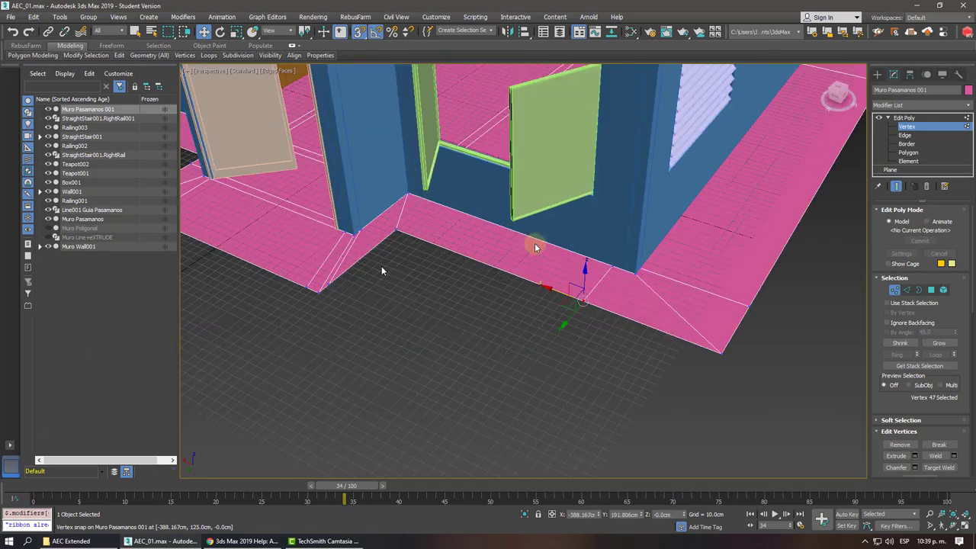
Snap the slab corner by the side entrance onto its wall corner, then check the back.
{"action": "middle_click_drag", "start_coordinate": [382, 268], "coordinate": [455, 300]}
{"action": "left_click", "coordinate": [471, 348]}
{"action": "middle_click_drag", "start_coordinate": [472, 347], "coordinate": [454, 353], "text": "alt"}
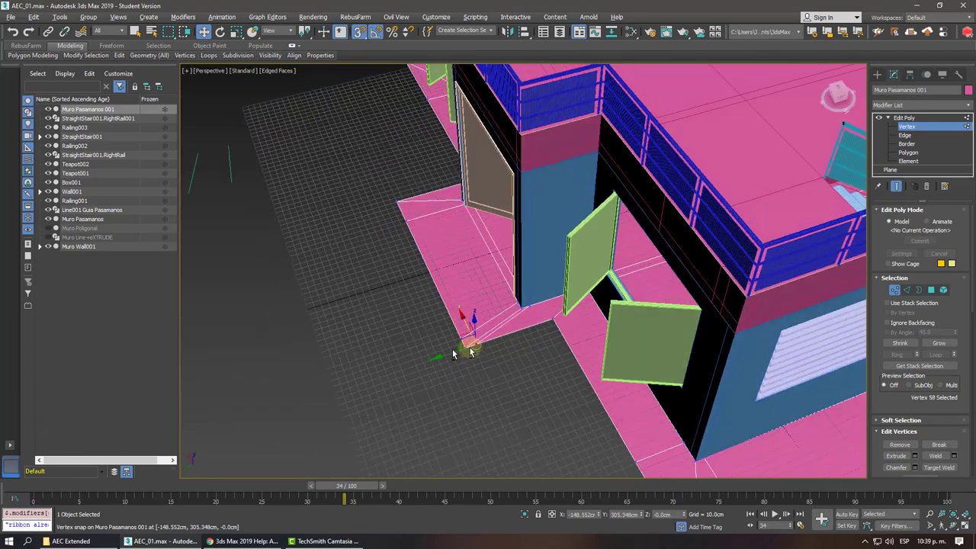
{"action": "left_click_drag", "start_coordinate": [456, 351], "coordinate": [530, 311]}
{"action": "middle_click_drag", "start_coordinate": [530, 311], "coordinate": [496, 355], "text": "alt"}
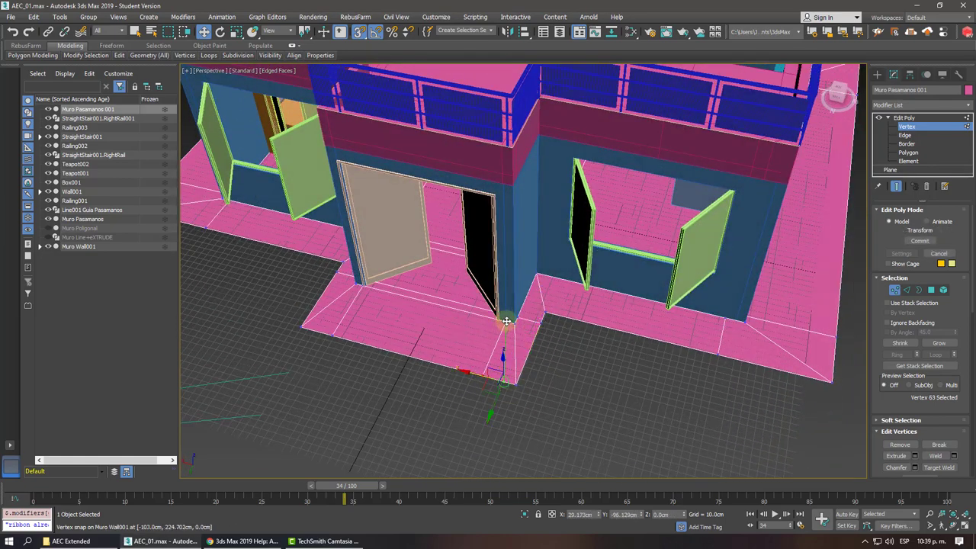
{"action": "scroll", "coordinate": [507, 326], "scroll_direction": "down", "scroll_amount": 5}
{"action": "middle_click_drag", "start_coordinate": [554, 310], "coordinate": [572, 235], "text": "alt"}
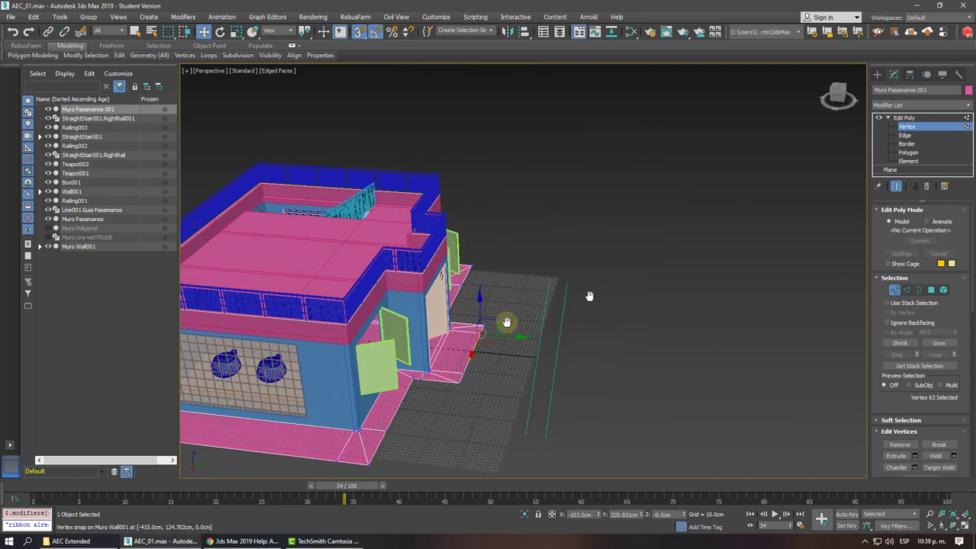
{"action": "scroll", "coordinate": [506, 318], "scroll_direction": "up", "scroll_amount": 5}
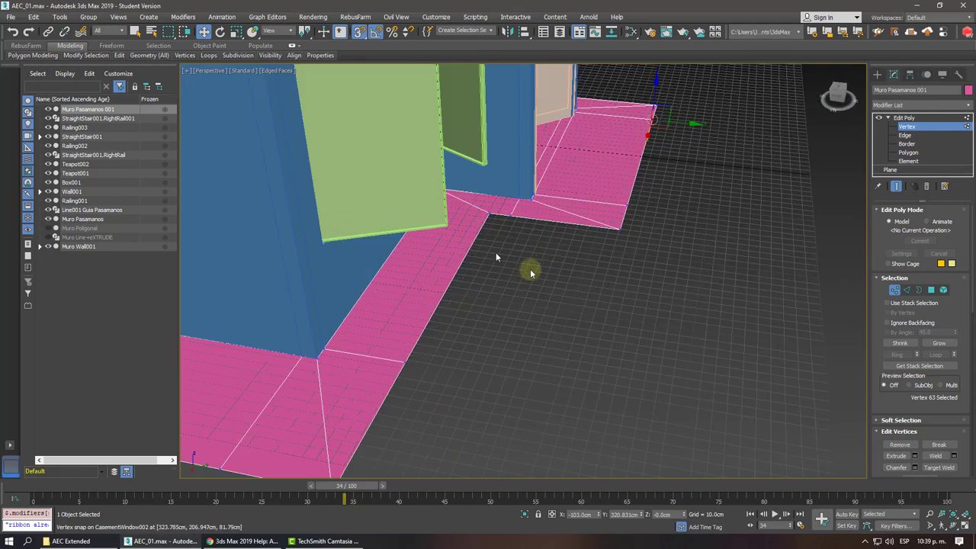
{"action": "scroll", "coordinate": [534, 256], "scroll_direction": "down", "scroll_amount": 5}
{"action": "mouse_move", "coordinate": [533, 254]}
{"action": "middle_mouse_down", "text": "alt"}
{"action": "mouse_move", "coordinate": [538, 235]}
{"action": "mouse_move", "coordinate": [559, 229]}
{"action": "mouse_move", "coordinate": [625, 247]}
{"action": "middle_mouse_up", "text": "alt"}
{"action": "scroll", "coordinate": [536, 257], "scroll_direction": "up", "scroll_amount": 5}
{"action": "scroll", "coordinate": [537, 237], "scroll_direction": "down", "scroll_amount": 3}
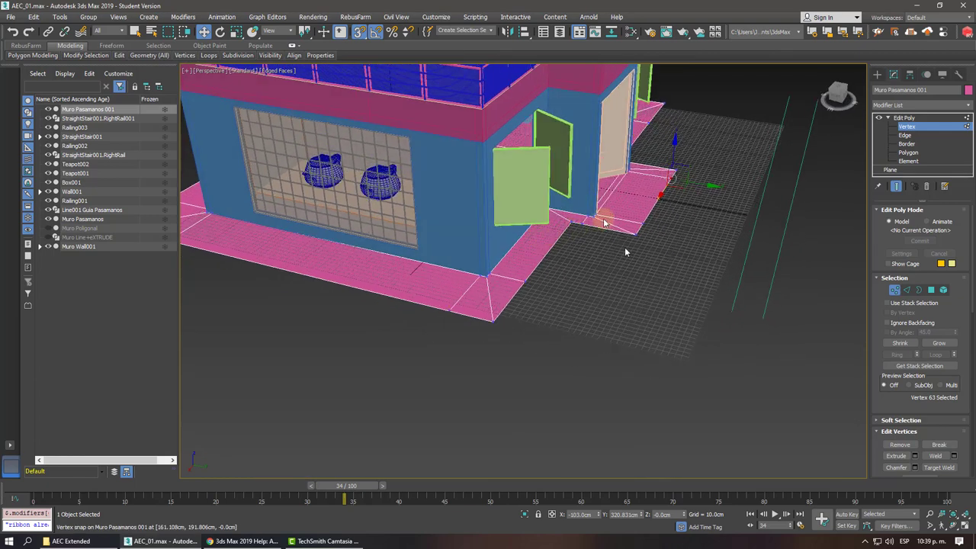
At Border level, Shift-move the slab border down to extrude a thick band.
{"action": "left_click", "coordinate": [905, 135]}
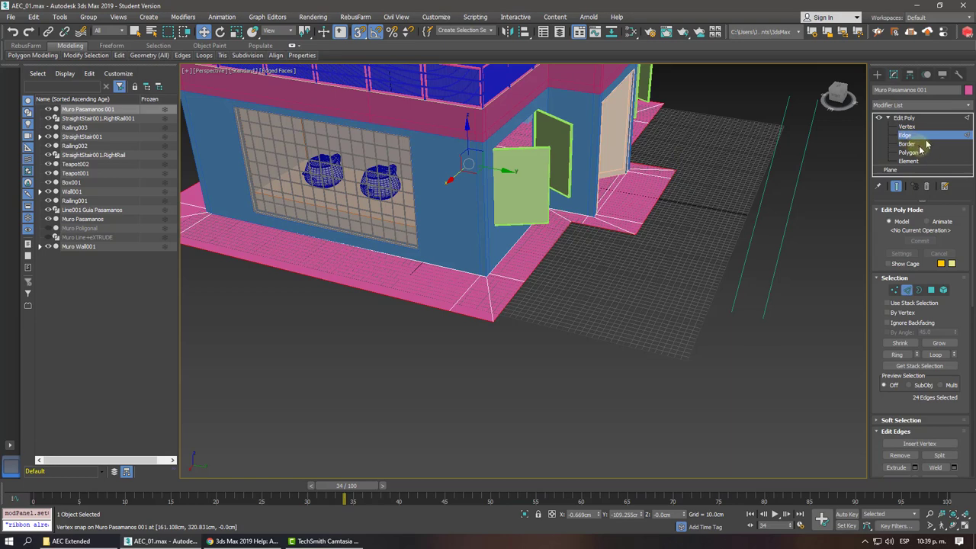
{"action": "left_click", "coordinate": [924, 144]}
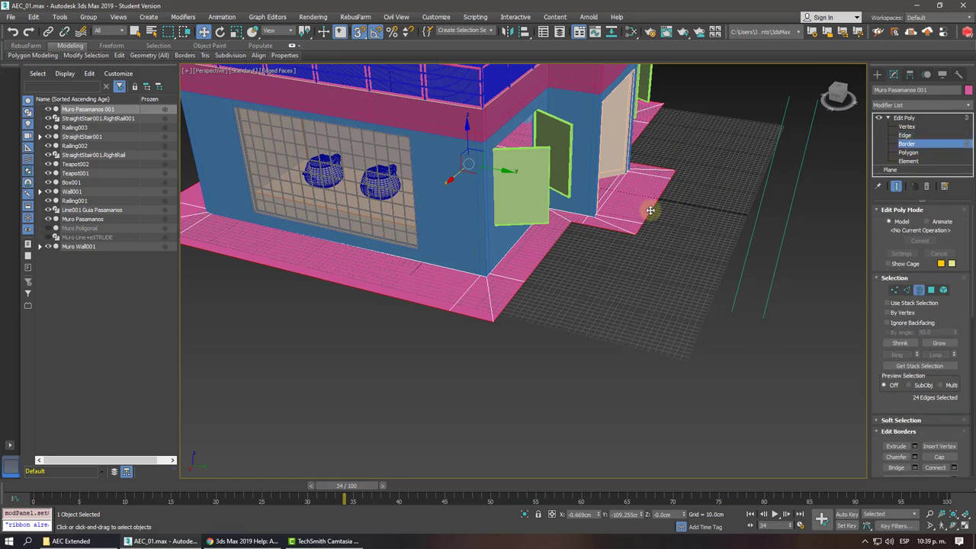
{"action": "scroll", "coordinate": [536, 229], "scroll_direction": "up", "scroll_amount": 2}
{"action": "scroll", "coordinate": [519, 244], "scroll_direction": "up", "scroll_amount": 2}
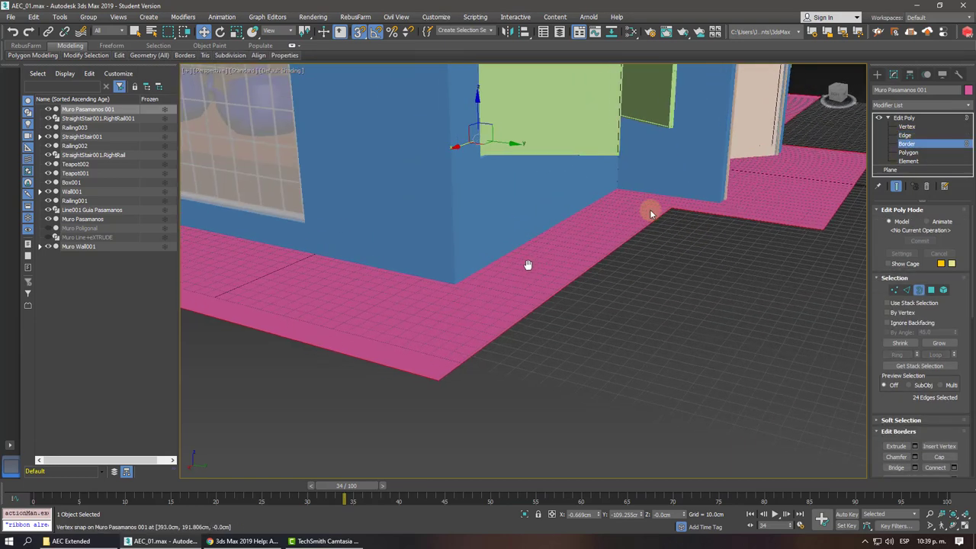
{"action": "scroll", "coordinate": [538, 265], "scroll_direction": "up", "scroll_amount": 1}
{"action": "scroll", "coordinate": [513, 194], "scroll_direction": "up", "scroll_amount": 1}
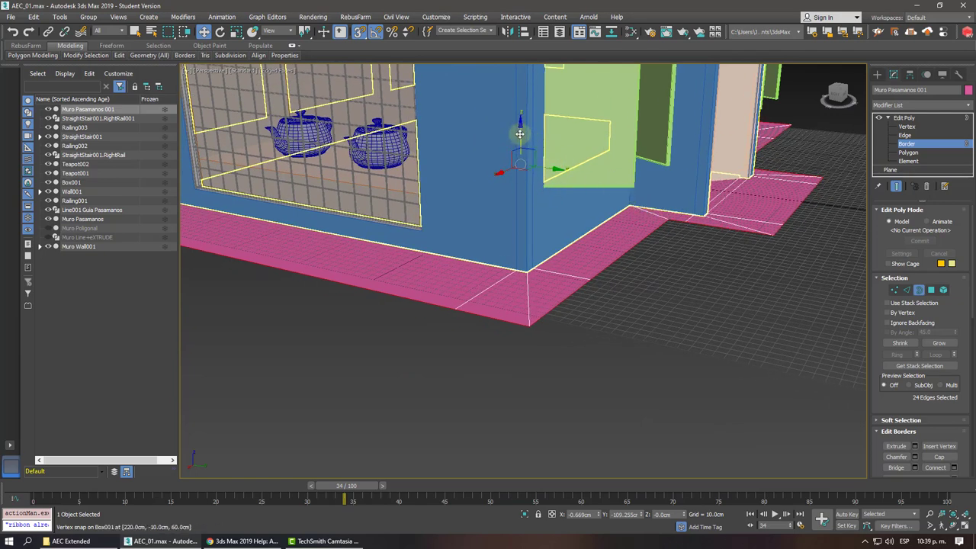
{"action": "left_click_drag", "start_coordinate": [520, 134], "coordinate": [517, 173], "text": "shift"}
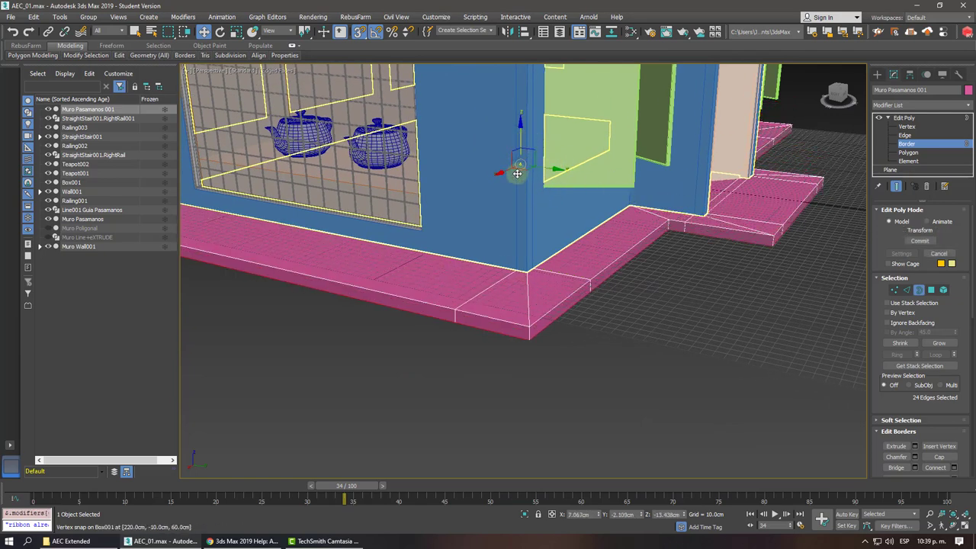
Scale the extruded border outward into a wide apron around the house.
{"action": "mouse_move", "coordinate": [600, 184]}
{"action": "middle_mouse_down", "text": "alt"}
{"action": "mouse_move", "coordinate": [696, 209]}
{"action": "mouse_move", "coordinate": [612, 198]}
{"action": "middle_mouse_up", "text": "alt"}
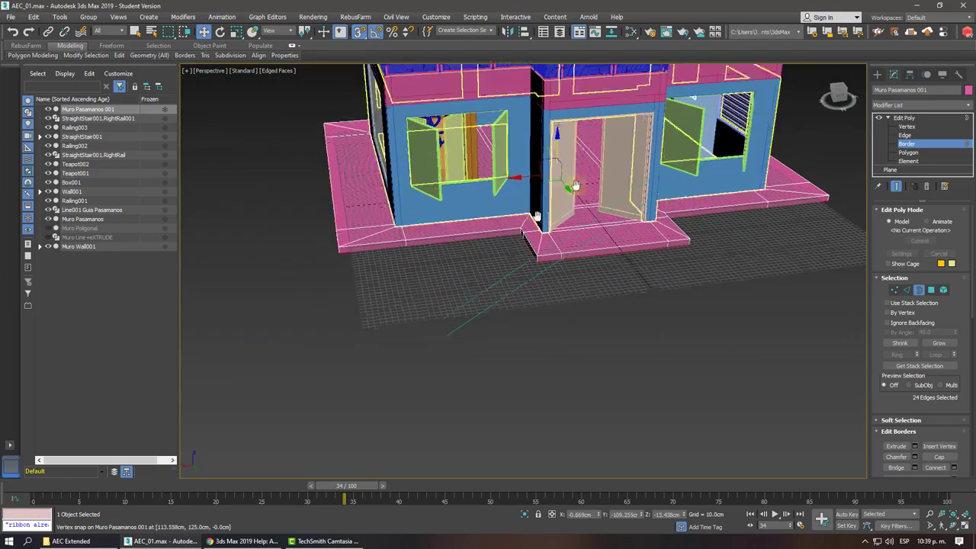
{"action": "right_click", "coordinate": [628, 218]}
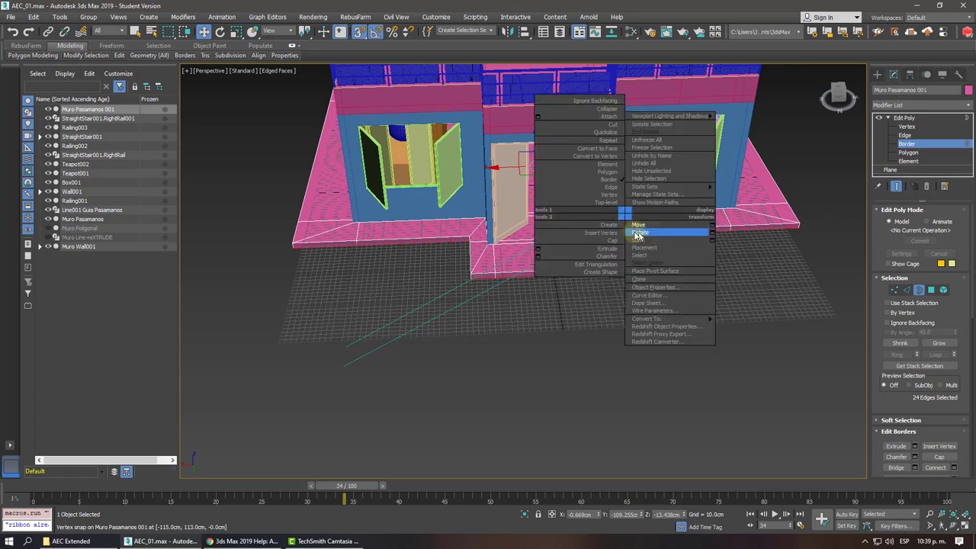
{"action": "left_click", "coordinate": [636, 244]}
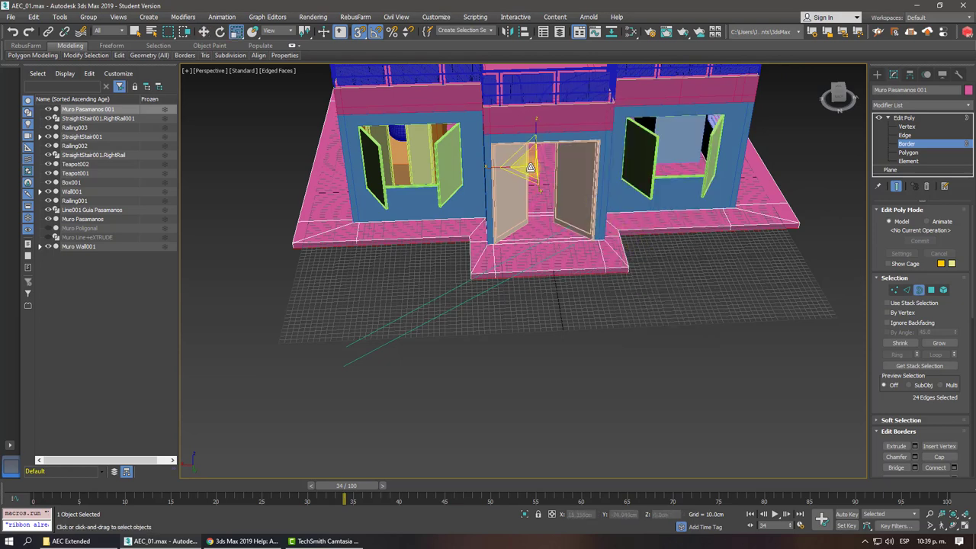
{"action": "scroll", "coordinate": [530, 164], "scroll_direction": "down", "scroll_amount": 5}
{"action": "mouse_move", "coordinate": [530, 160]}
{"action": "middle_mouse_down", "text": "alt"}
{"action": "mouse_move", "coordinate": [539, 128]}
{"action": "mouse_move", "coordinate": [610, 232]}
{"action": "mouse_move", "coordinate": [746, 232]}
{"action": "middle_mouse_up", "text": "alt"}
Change Muro Pasamanos 001's object colour from pink to grey.
{"action": "left_click", "coordinate": [907, 119]}
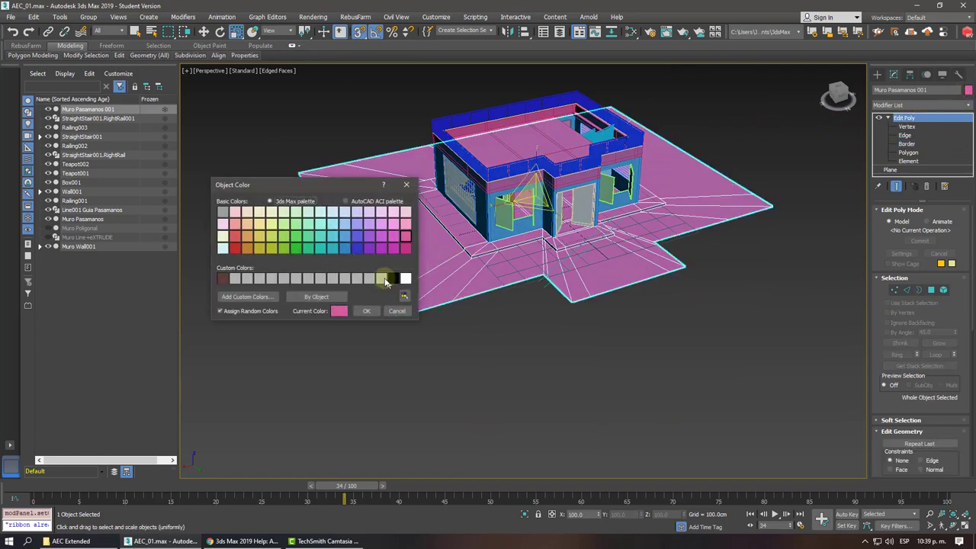
{"action": "left_click", "coordinate": [382, 278]}
{"action": "left_click", "coordinate": [366, 311]}
{"action": "left_click", "coordinate": [491, 356]}
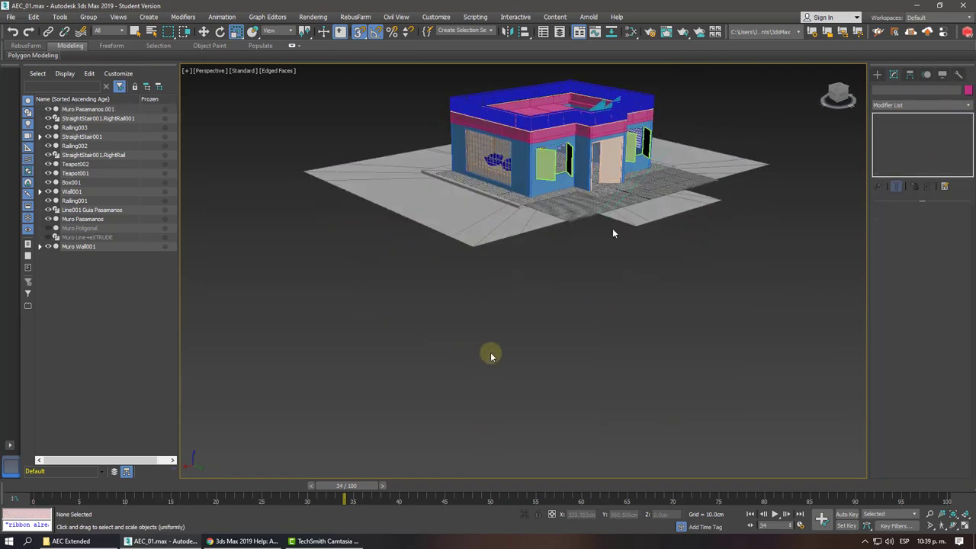
Turn off edged faces, view the whole house, and select the large front fixed window.
{"action": "key", "text": "F4"}
{"action": "scroll", "coordinate": [491, 356], "scroll_direction": "up", "scroll_amount": 3}
{"action": "scroll", "coordinate": [491, 354], "scroll_direction": "up", "scroll_amount": 4}
{"action": "scroll", "coordinate": [490, 353], "scroll_direction": "up", "scroll_amount": 2}
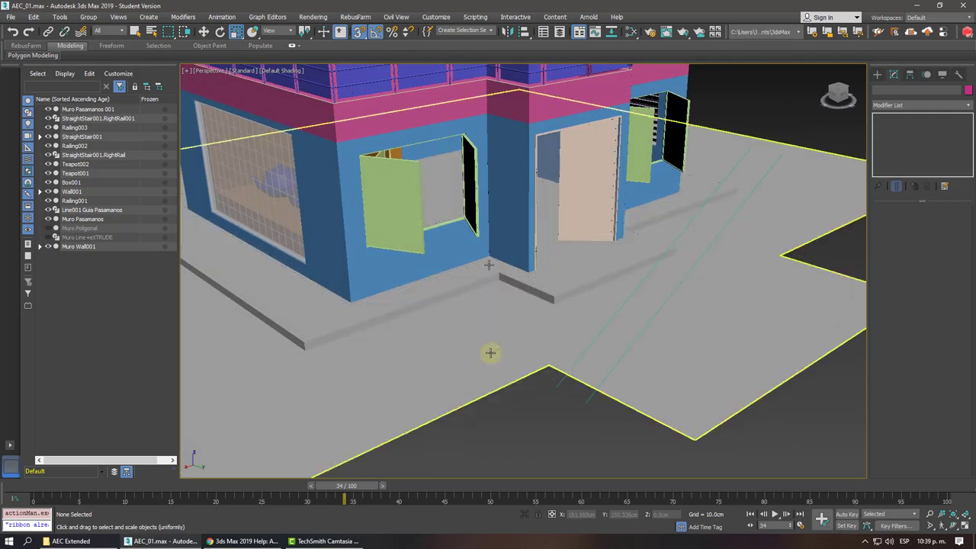
{"action": "scroll", "coordinate": [490, 352], "scroll_direction": "down", "scroll_amount": 5}
{"action": "mouse_move", "coordinate": [488, 333]}
{"action": "middle_mouse_down", "text": "alt"}
{"action": "mouse_move", "coordinate": [493, 246]}
{"action": "mouse_move", "coordinate": [640, 274]}
{"action": "mouse_move", "coordinate": [625, 276]}
{"action": "middle_mouse_up", "text": "alt"}
{"action": "left_click", "coordinate": [489, 232]}
{"action": "scroll", "coordinate": [624, 277], "scroll_direction": "up", "scroll_amount": 3}
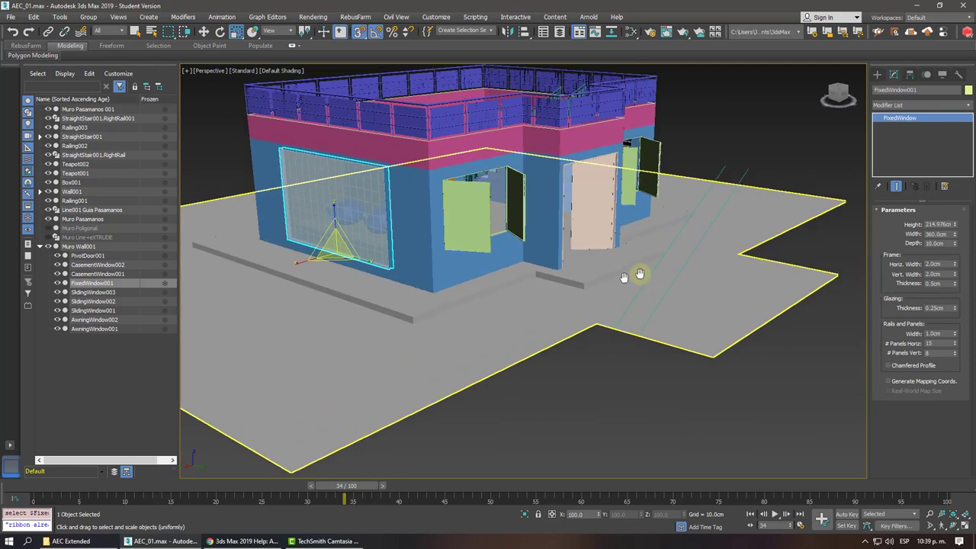
{"action": "scroll", "coordinate": [624, 277], "scroll_direction": "up", "scroll_amount": 1}
{"action": "scroll", "coordinate": [624, 277], "scroll_direction": "up", "scroll_amount": 1}
{"action": "scroll", "coordinate": [624, 277], "scroll_direction": "up", "scroll_amount": 2}
{"action": "scroll", "coordinate": [612, 266], "scroll_direction": "up", "scroll_amount": 2}
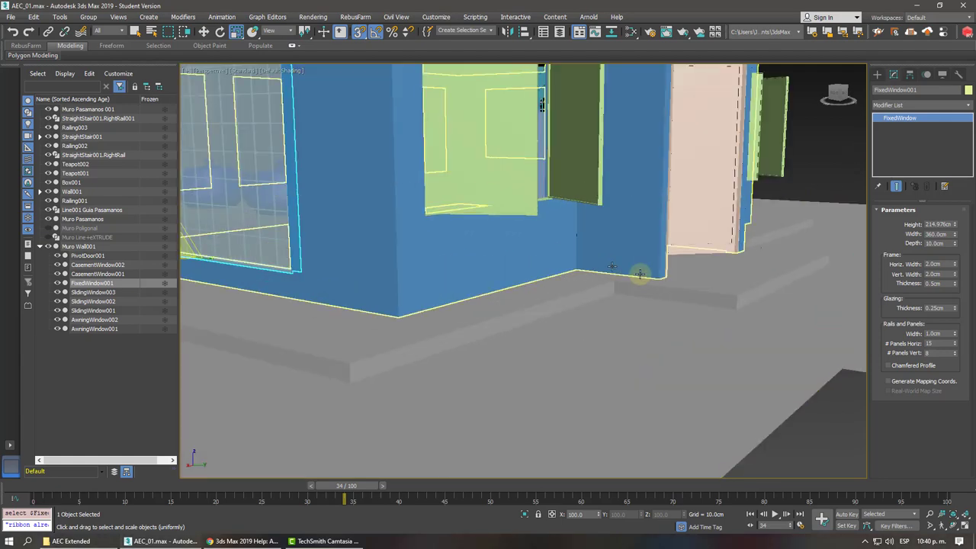
{"action": "scroll", "coordinate": [639, 274], "scroll_direction": "down", "scroll_amount": 4}
{"action": "scroll", "coordinate": [640, 274], "scroll_direction": "down", "scroll_amount": 1}
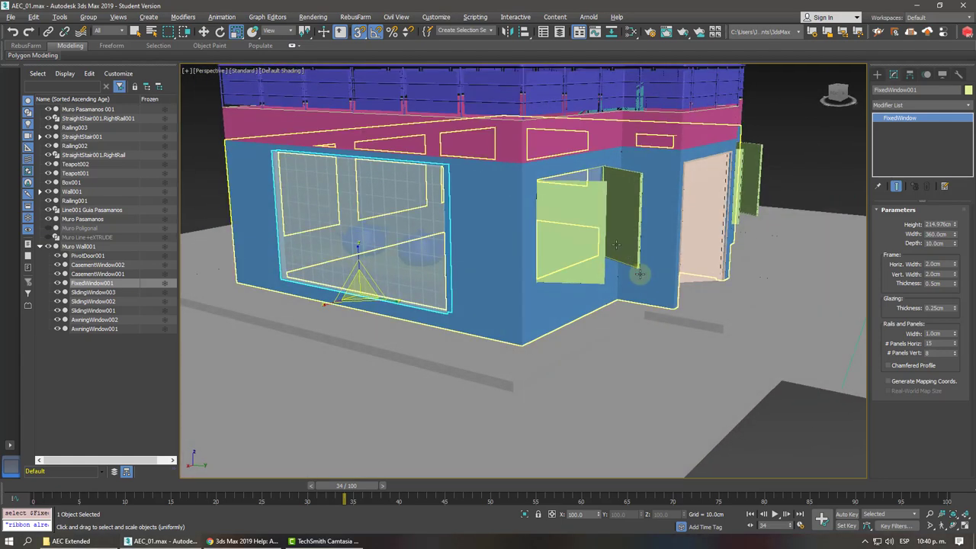
{"action": "scroll", "coordinate": [640, 274], "scroll_direction": "down", "scroll_amount": 2}
{"action": "middle_click_drag", "start_coordinate": [640, 274], "coordinate": [667, 222], "text": "alt"}
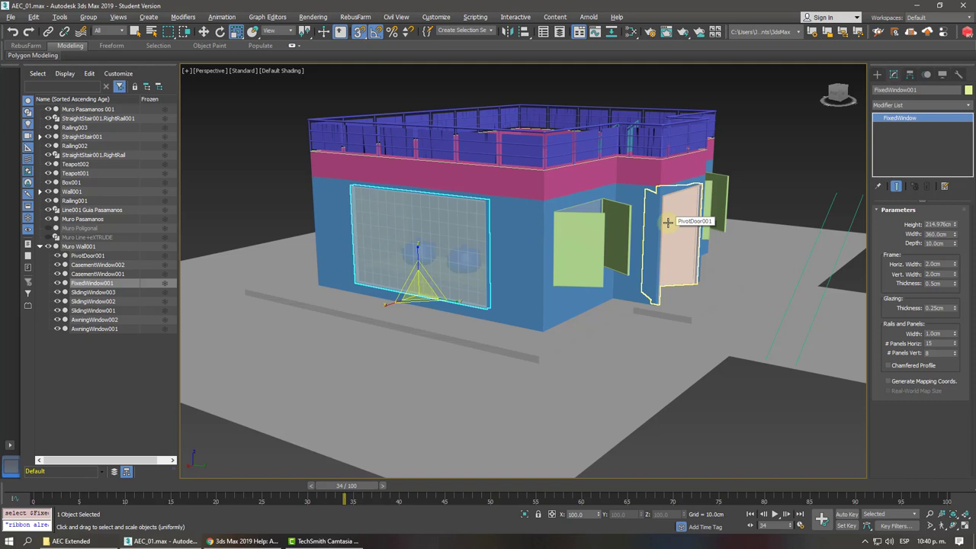
{"action": "left_click", "coordinate": [668, 222]}
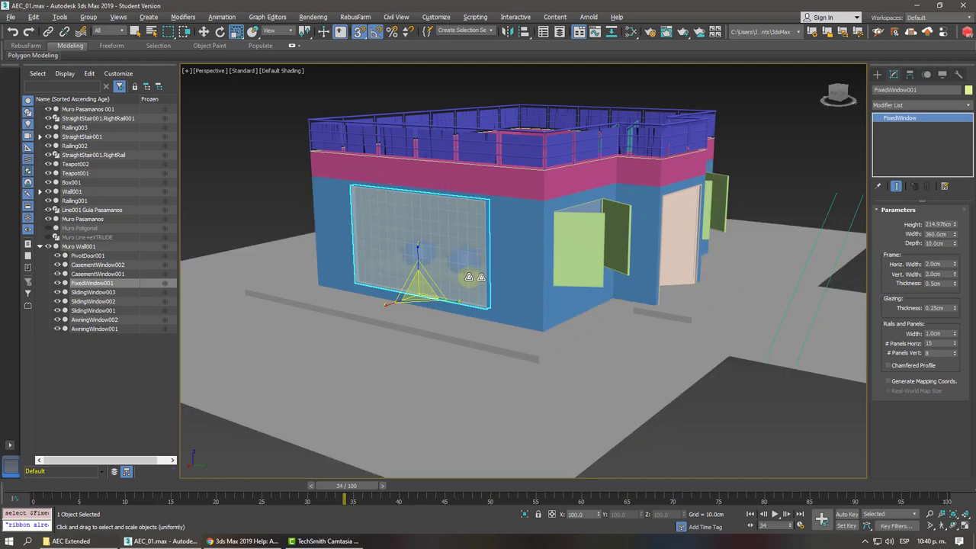
{"action": "scroll", "coordinate": [472, 276], "scroll_direction": "up", "scroll_amount": 1}
{"action": "scroll", "coordinate": [461, 286], "scroll_direction": "up", "scroll_amount": 2}
{"action": "scroll", "coordinate": [451, 299], "scroll_direction": "up", "scroll_amount": 1}
{"action": "mouse_move", "coordinate": [458, 315]}
{"action": "middle_mouse_down", "text": "alt"}
{"action": "mouse_move", "coordinate": [462, 331]}
{"action": "mouse_move", "coordinate": [472, 305]}
{"action": "mouse_move", "coordinate": [477, 328]}
{"action": "middle_mouse_up", "text": "alt"}
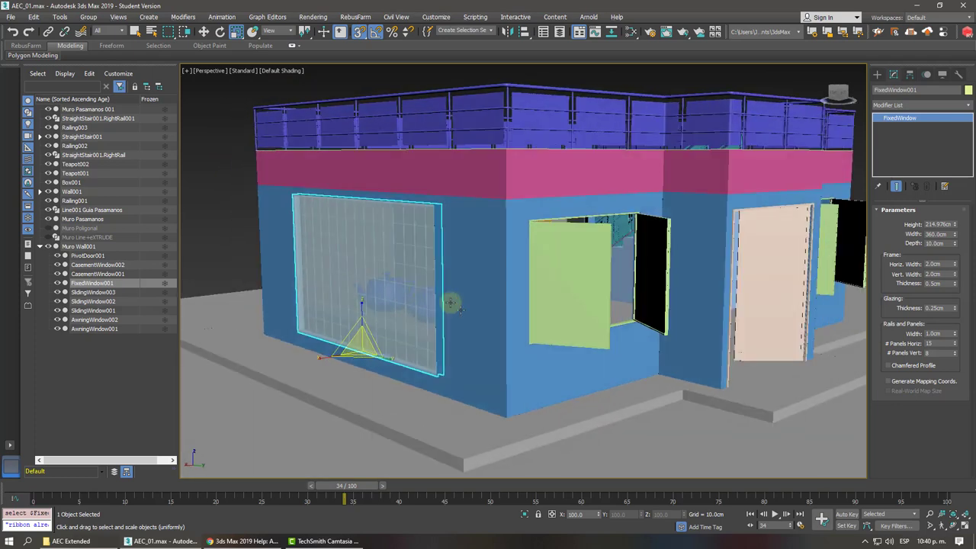